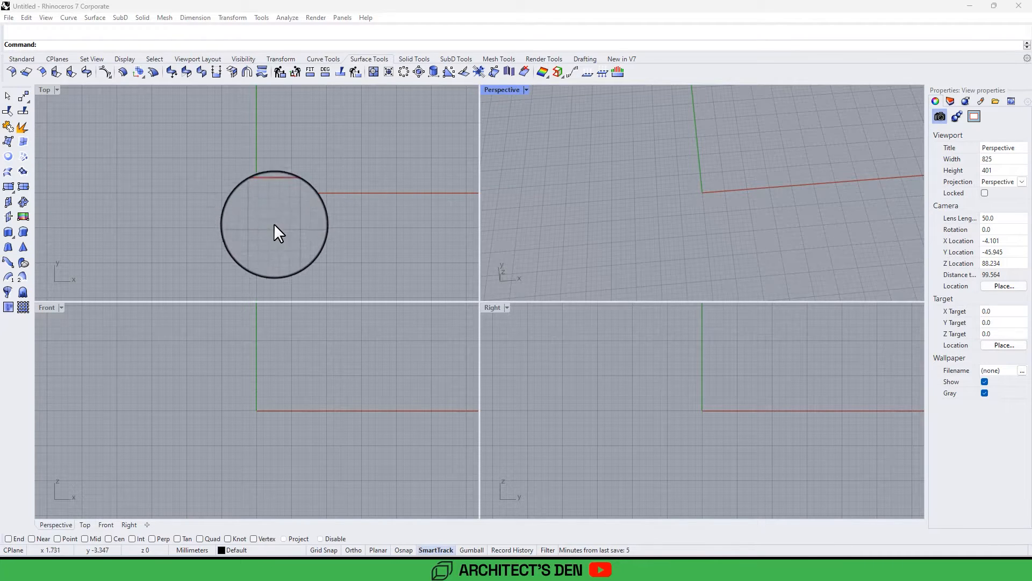
right_drag(334, 260, 347, 290)
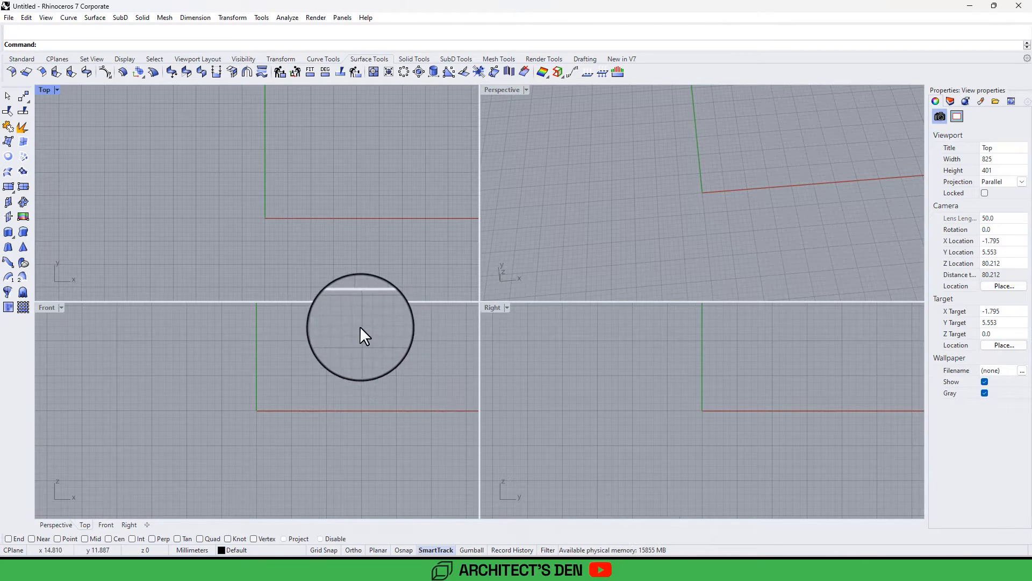
right_drag(355, 480, 343, 451)
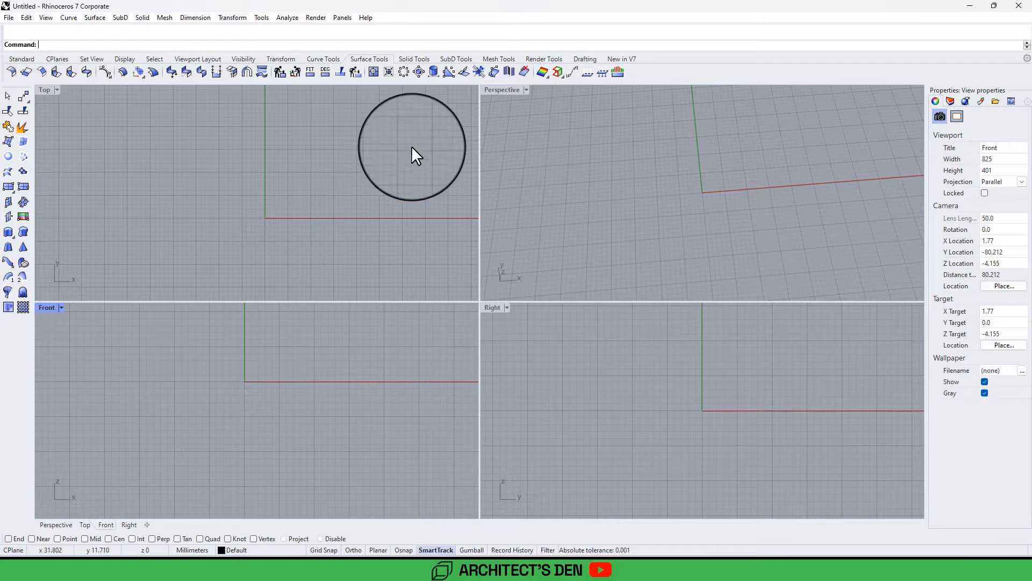
click(503, 91)
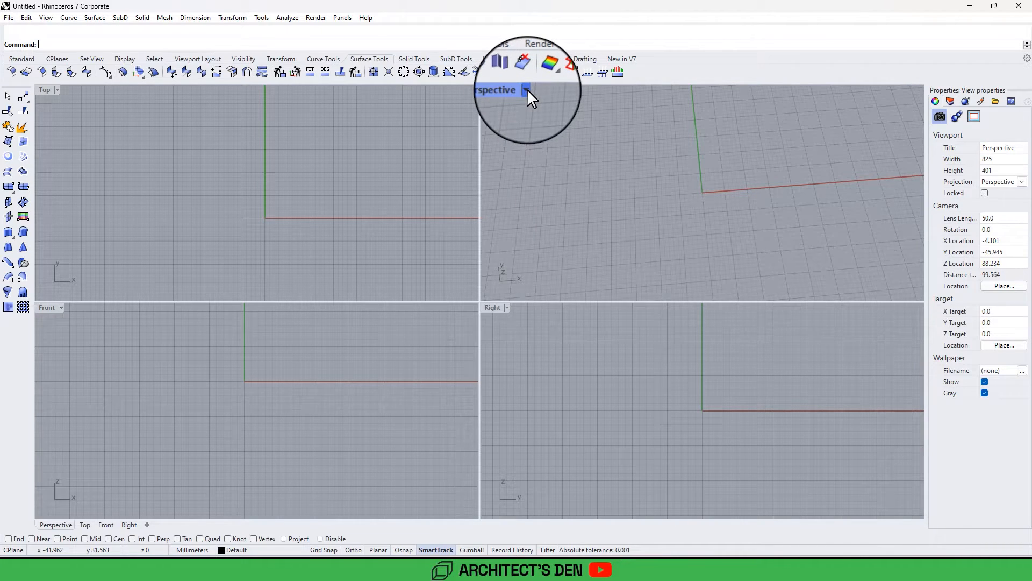
click(376, 198)
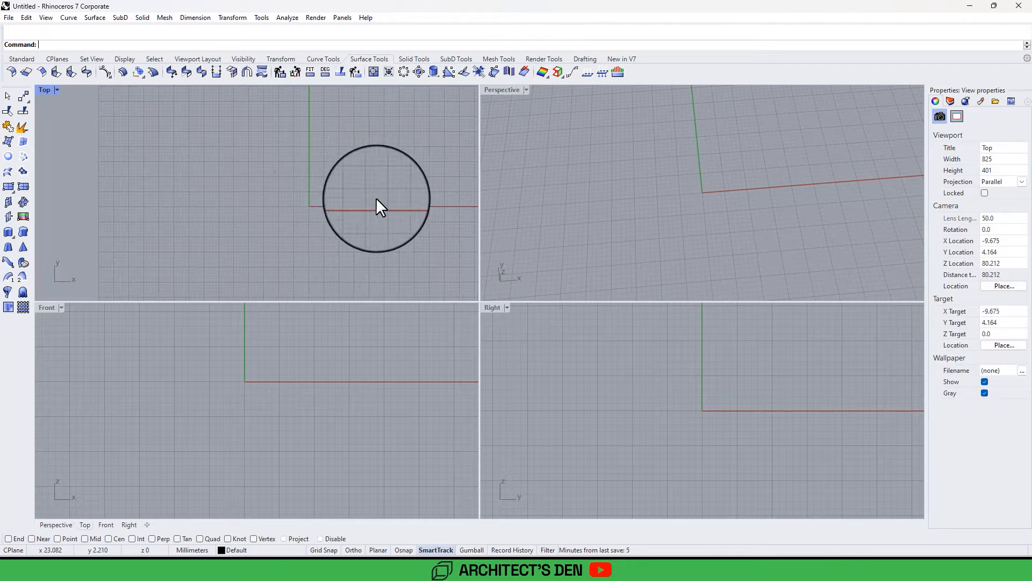
scroll(473, 116, up, 2)
scroll(507, 106, up, 4)
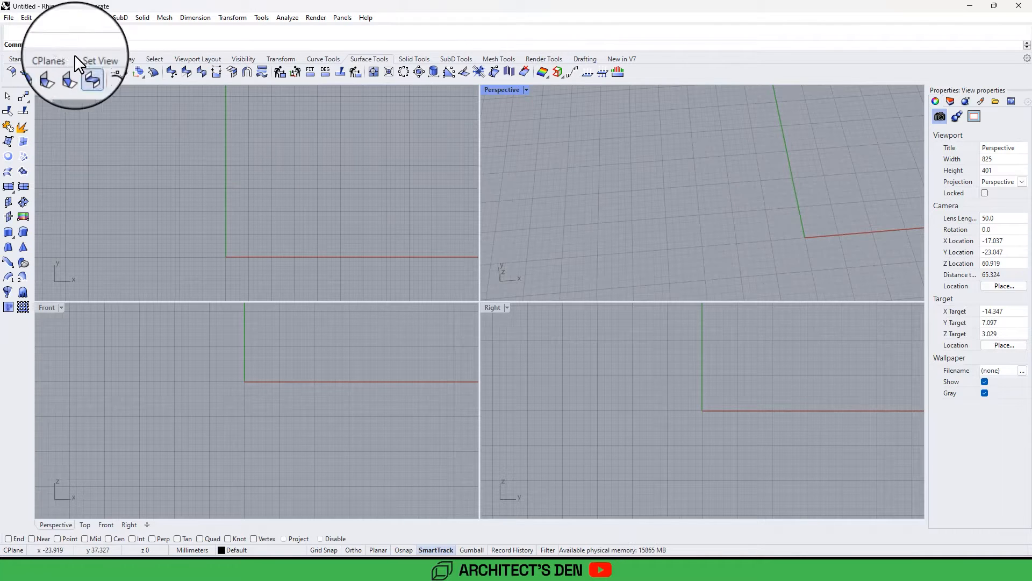
Step: Create a new model from the Large Objects - Centimeters template
click(8, 17)
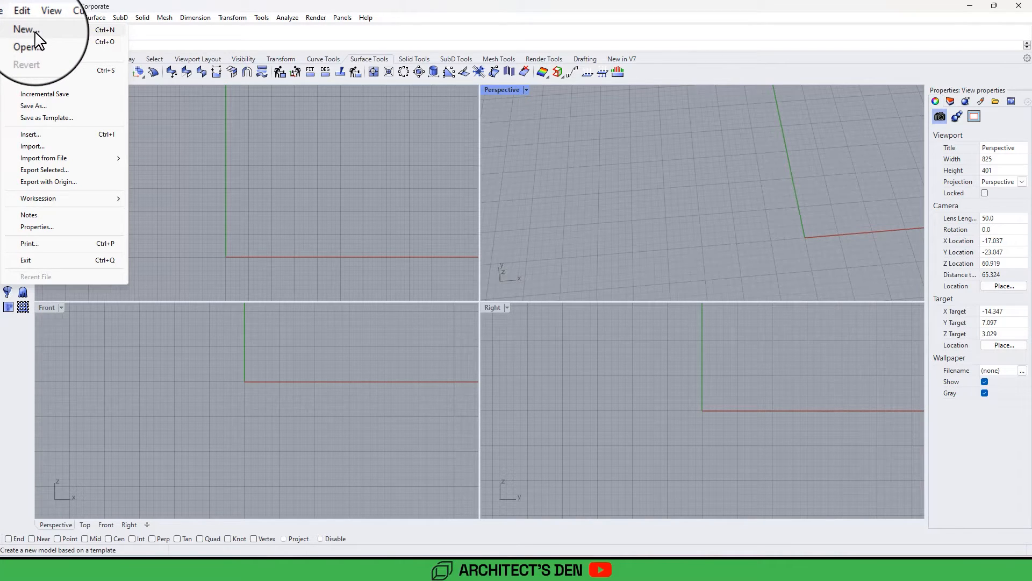
click(32, 30)
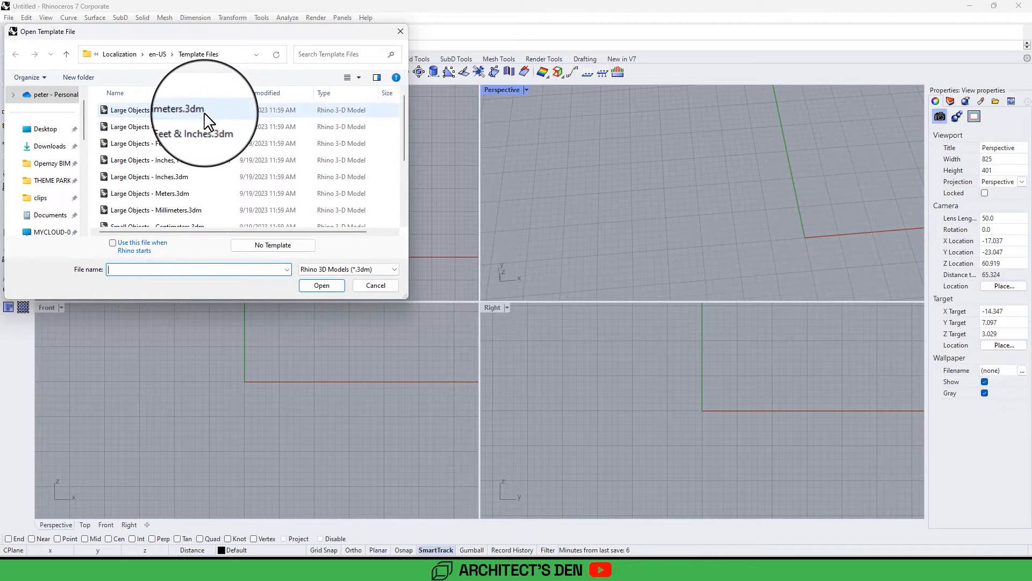
click(204, 113)
click(322, 285)
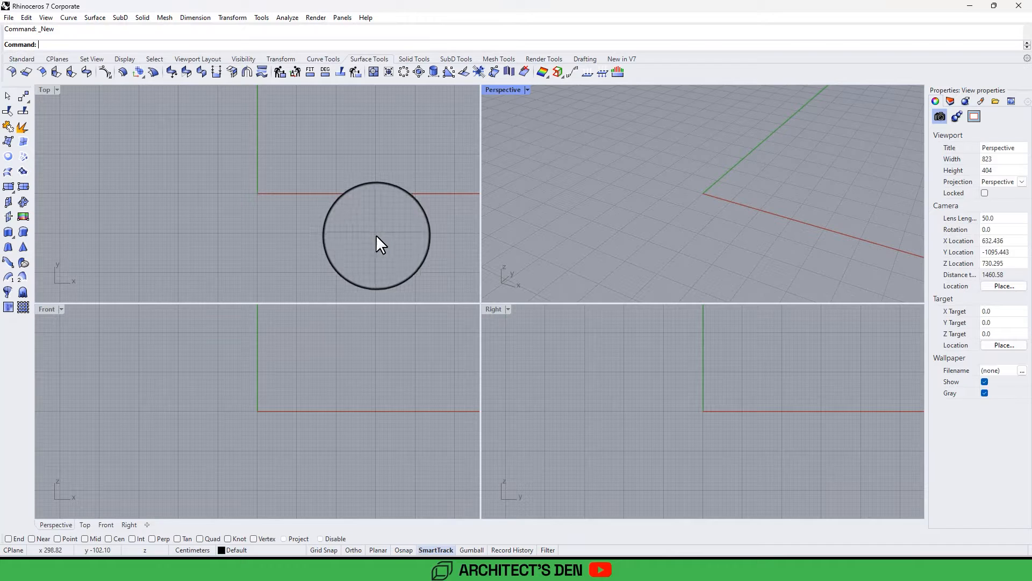
Step: Examine the extents of the construction grid in the Top, Front, Right and Perspective views
scroll(231, 237, down, 6)
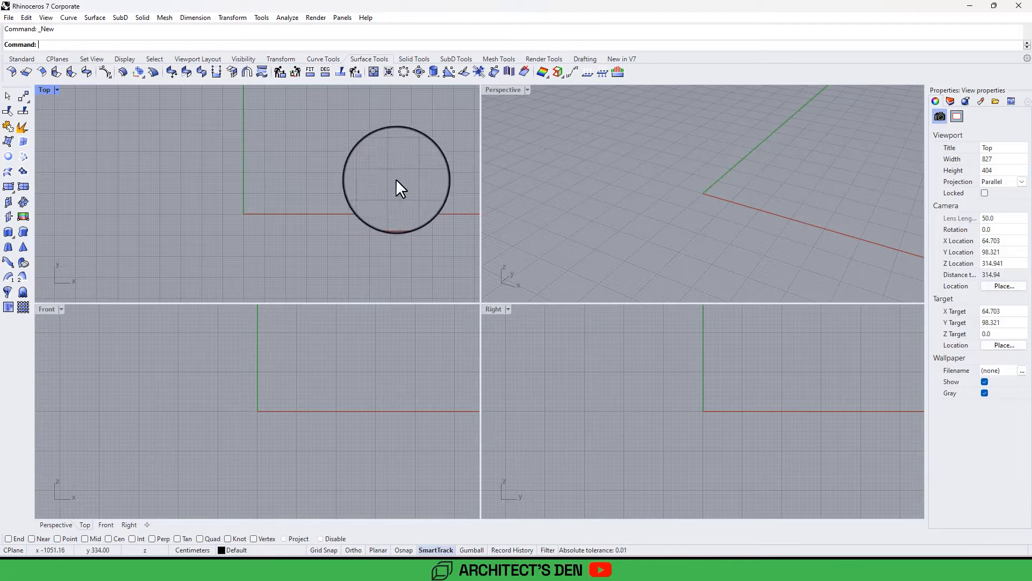
scroll(234, 223, down, 4)
scroll(292, 173, up, 6)
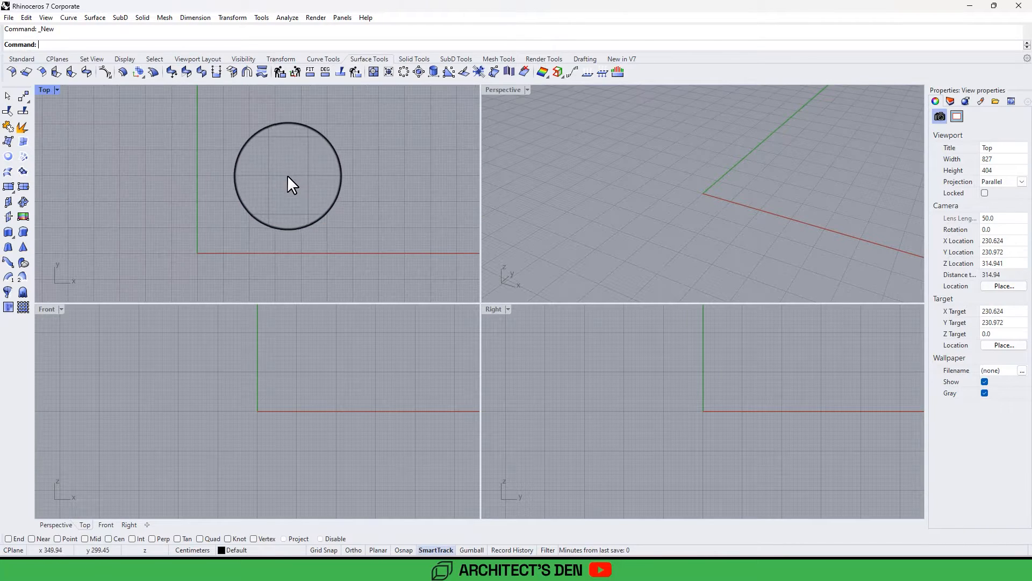
scroll(257, 228, down, 6)
scroll(258, 229, down, 4)
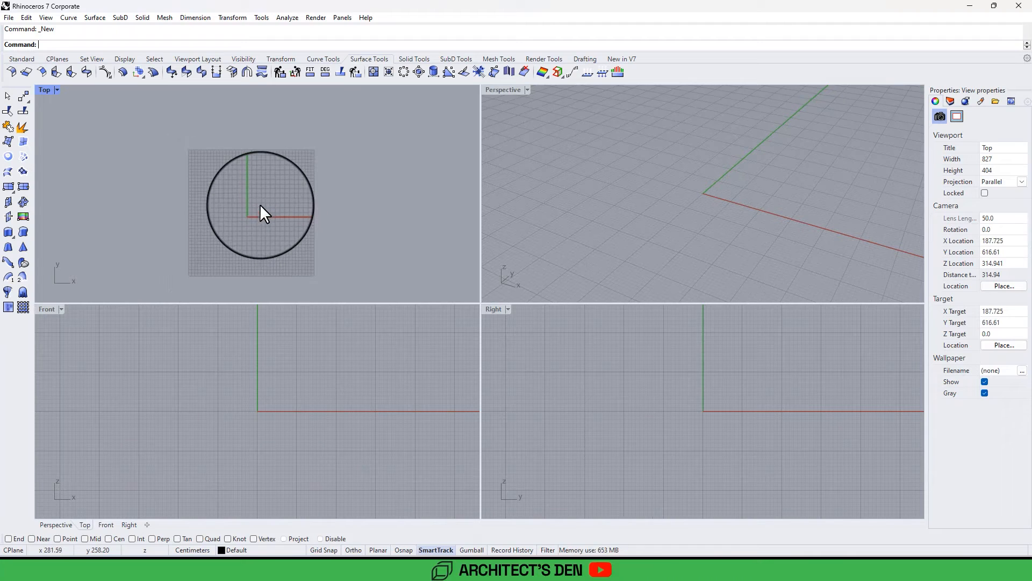
scroll(260, 205, up, 6)
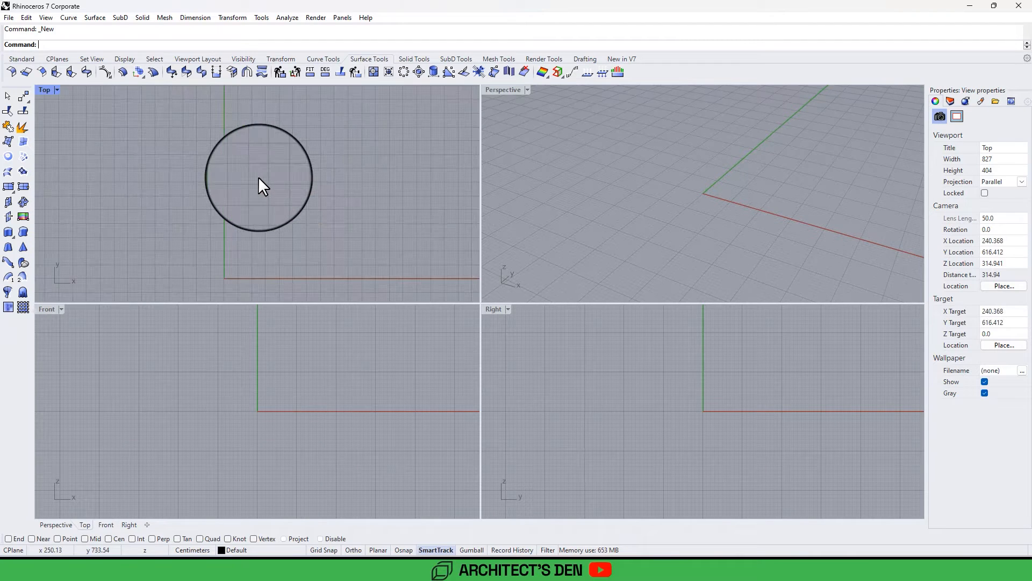
scroll(258, 179, down, 3)
scroll(257, 179, down, 6)
scroll(257, 173, up, 7)
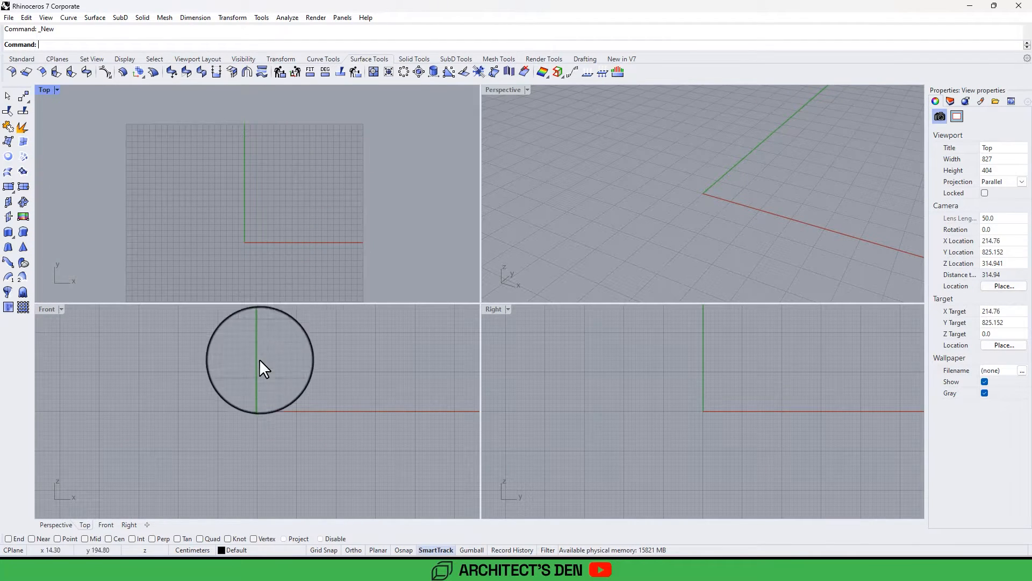
scroll(259, 366, down, 6)
scroll(255, 376, down, 5)
scroll(260, 369, up, 4)
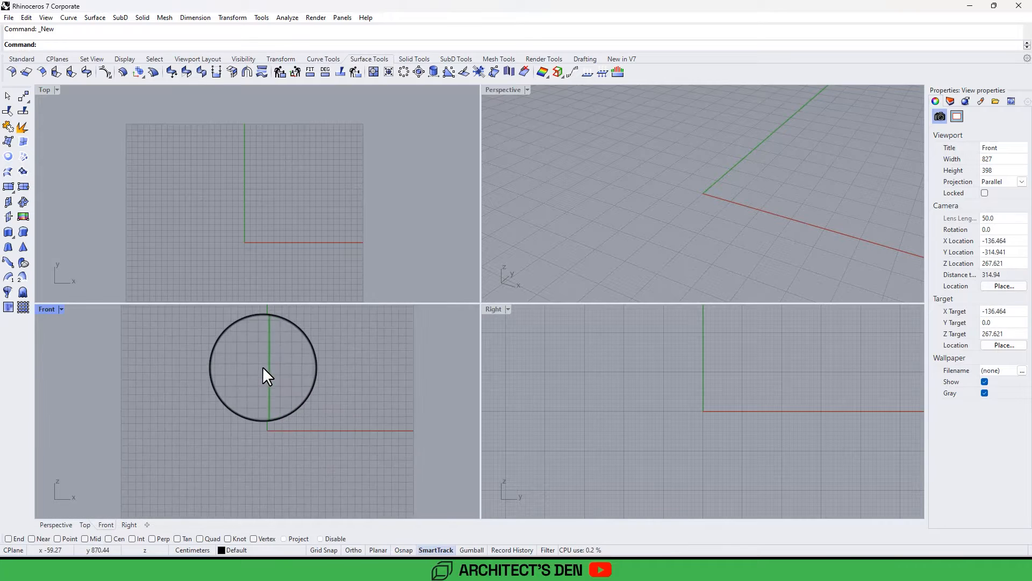
scroll(262, 366, down, 4)
scroll(551, 365, down, 5)
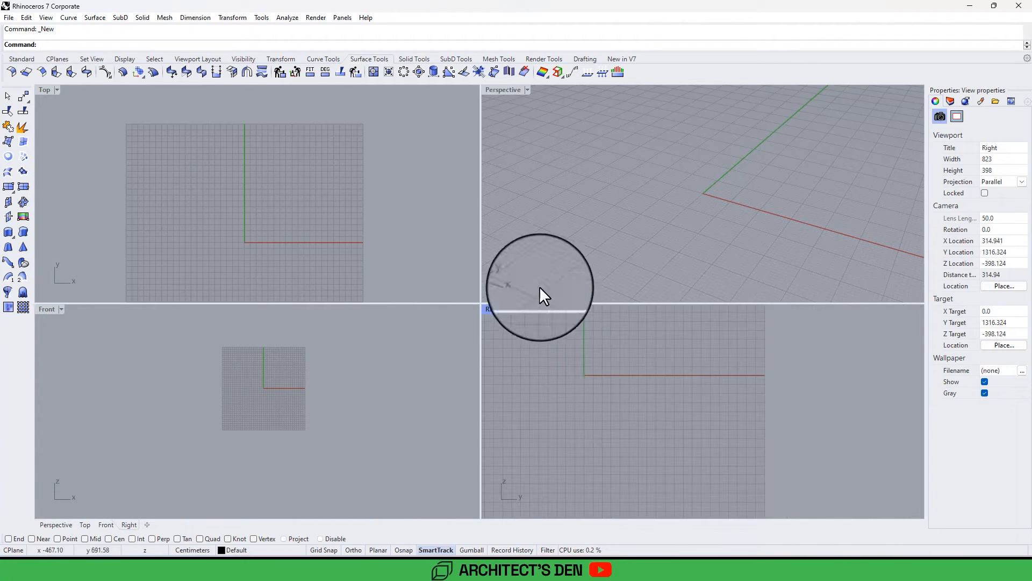
scroll(537, 226, down, 3)
scroll(530, 215, down, 5)
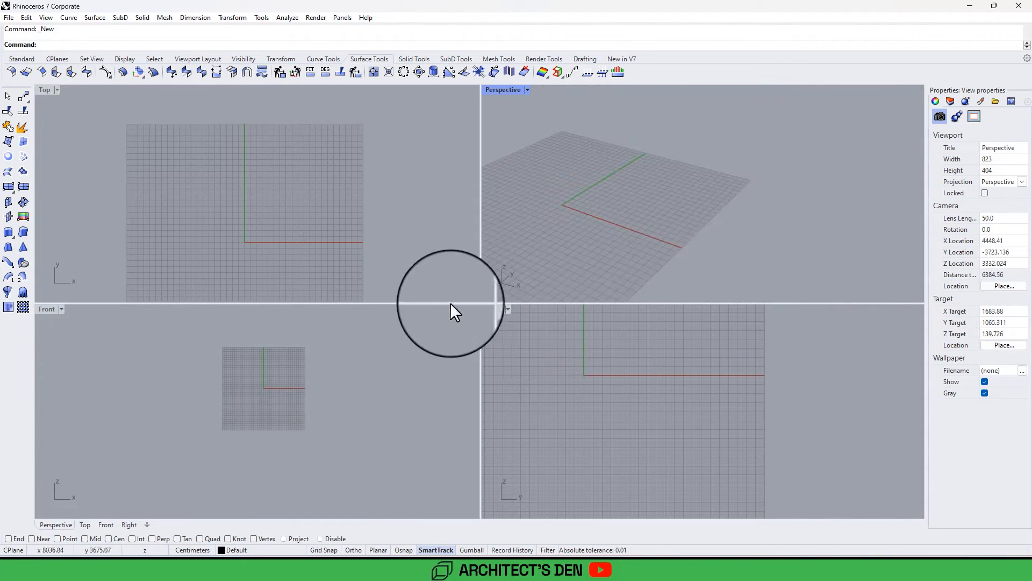
scroll(297, 217, up, 3)
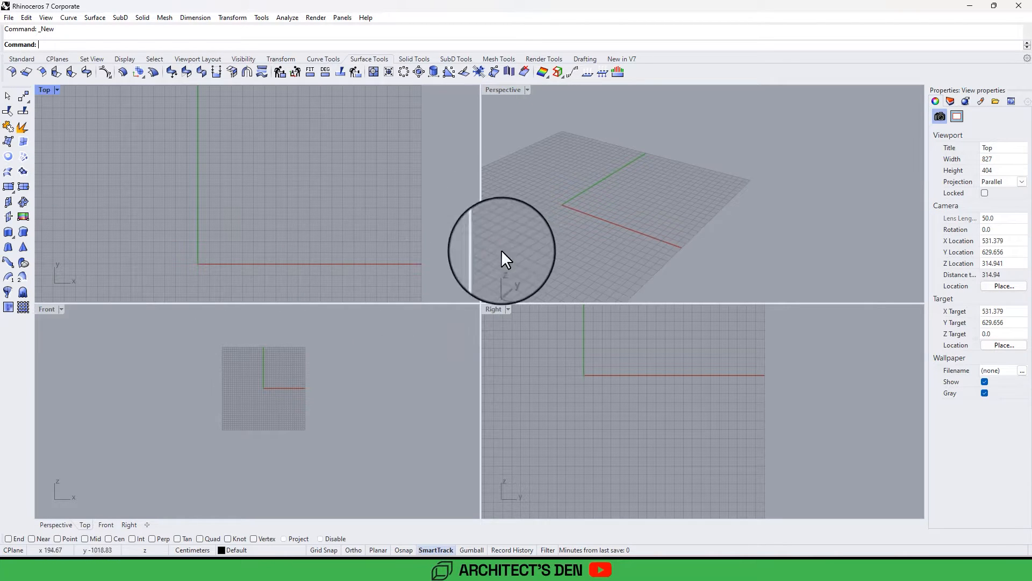
Step: Orbit the Perspective view and examine the construction grid from the opposite side at several zoom levels
right_click(592, 196)
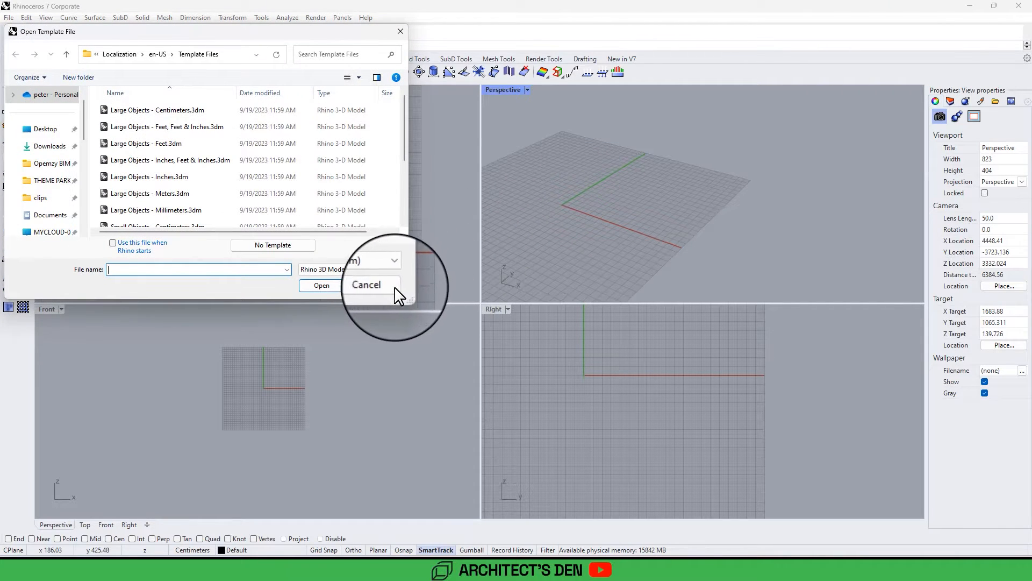
click(370, 285)
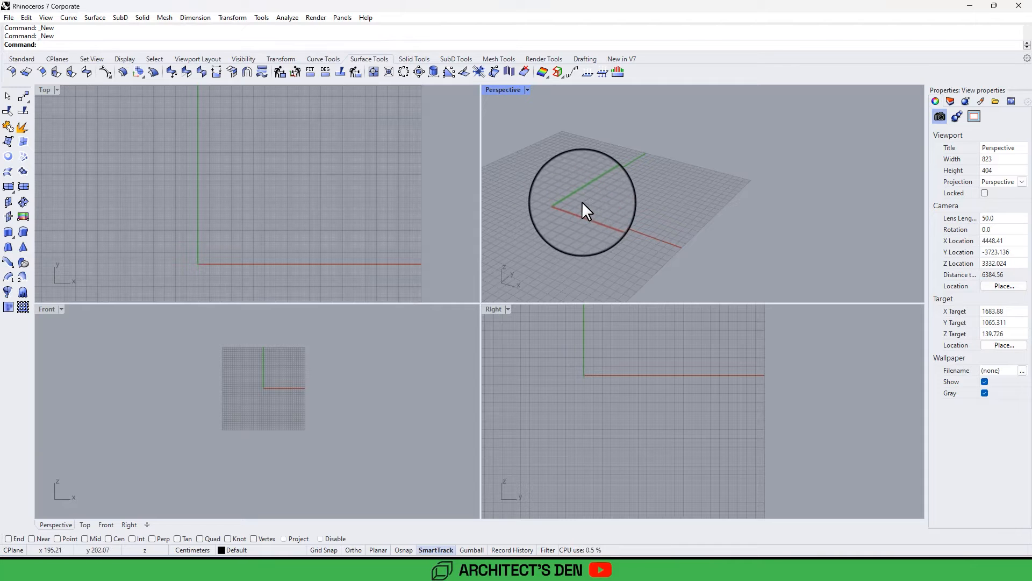
right_drag(583, 203, 751, 196)
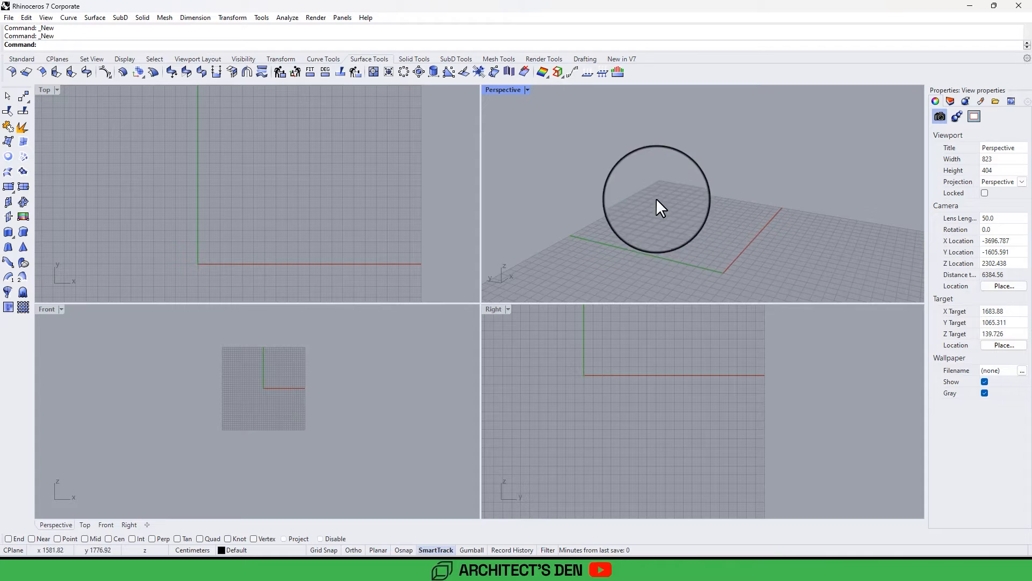
scroll(665, 243, down, 3)
scroll(666, 246, down, 3)
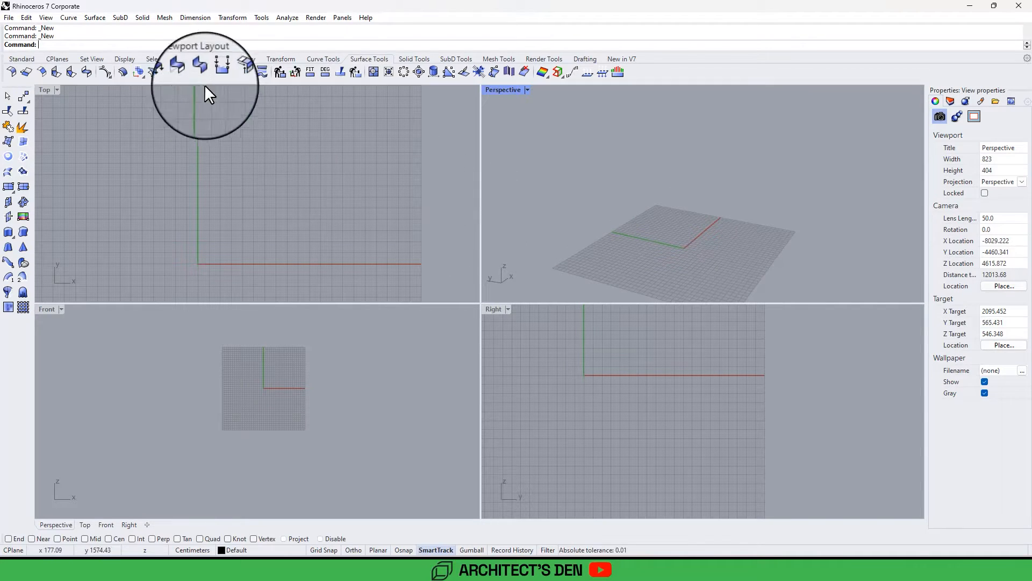
scroll(570, 210, down, 5)
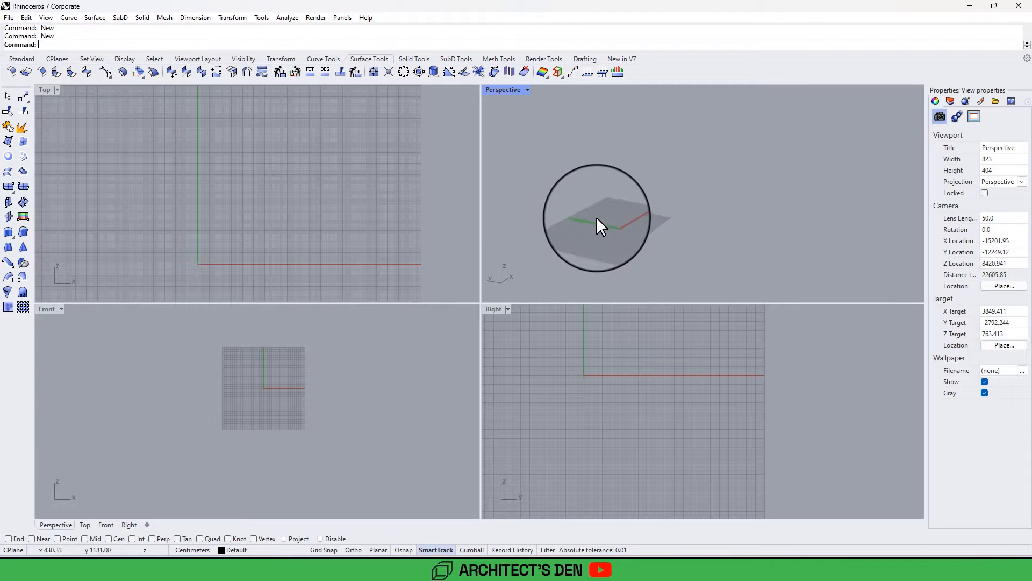
scroll(598, 220, up, 5)
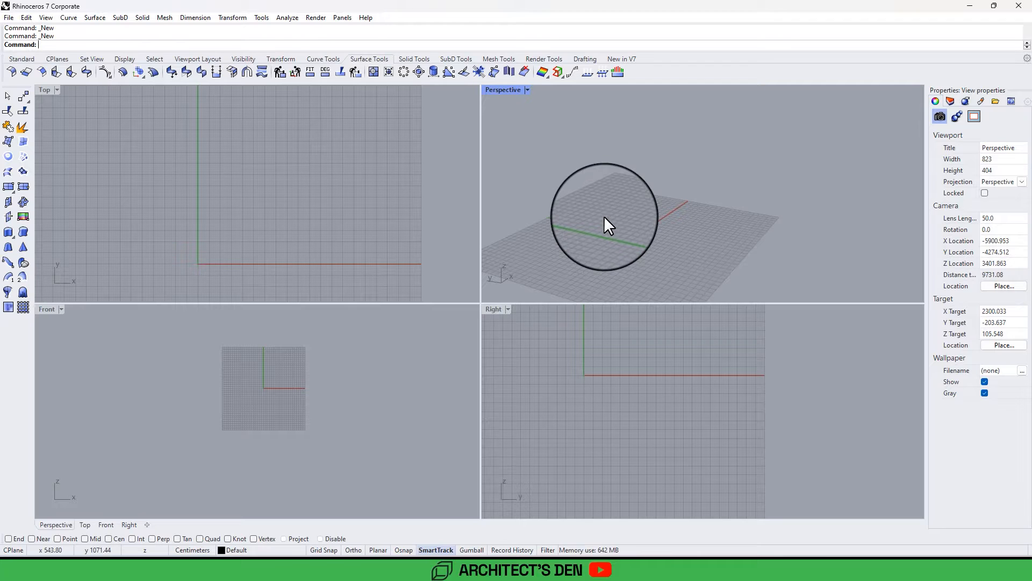
key(ctrl+n)
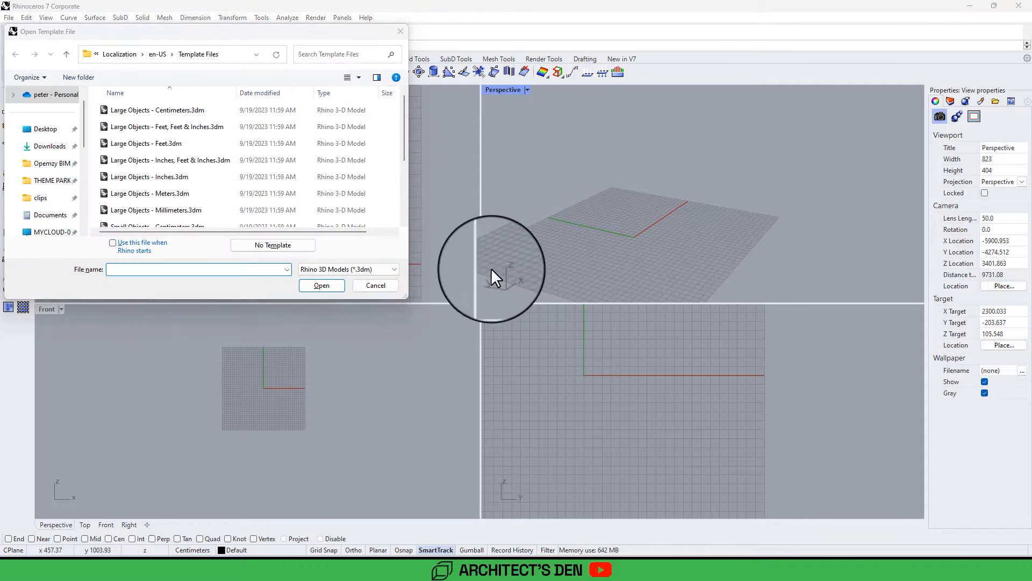
click(379, 286)
key(ctrl+n)
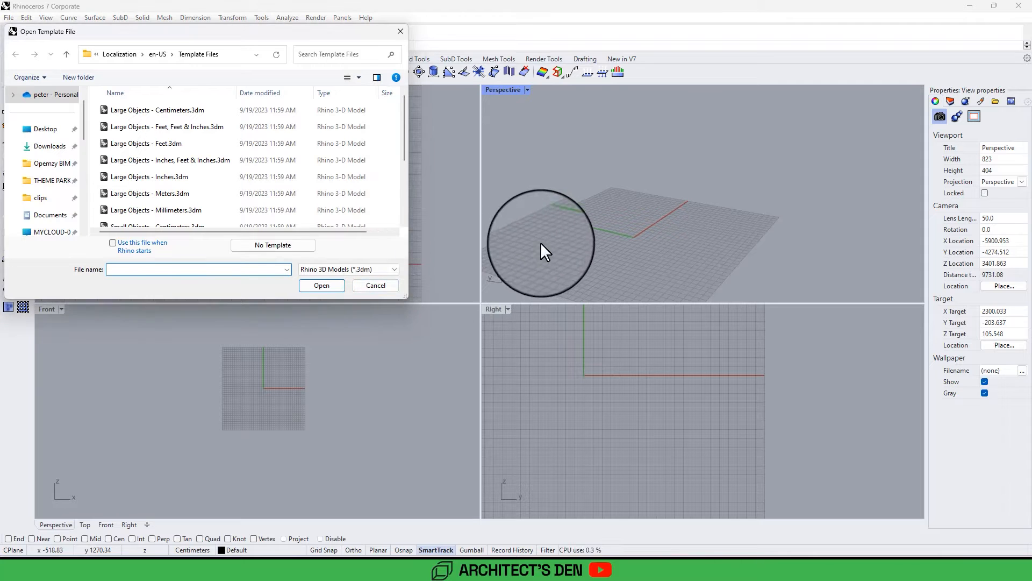
click(390, 285)
right_click(600, 220)
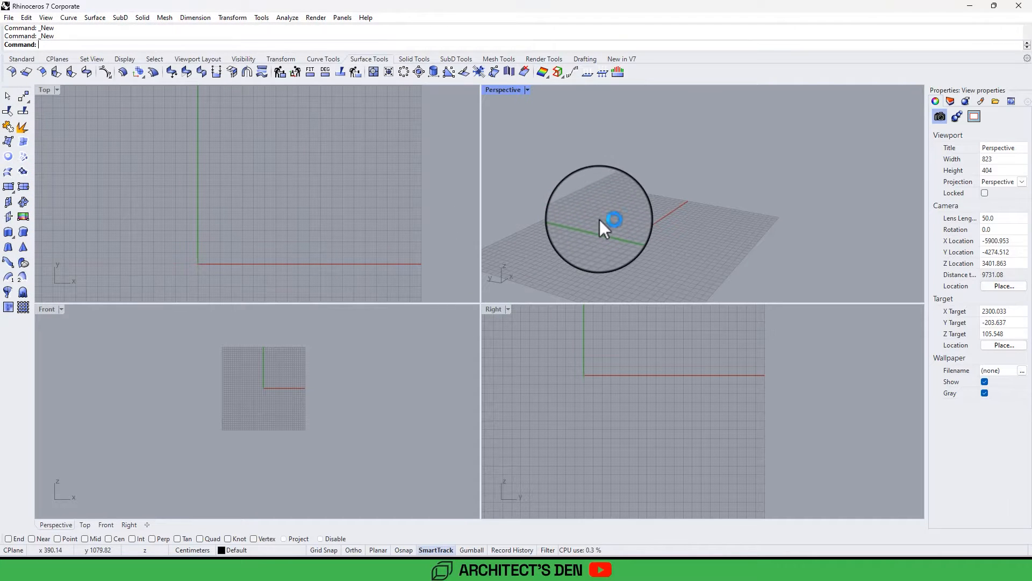
click(395, 287)
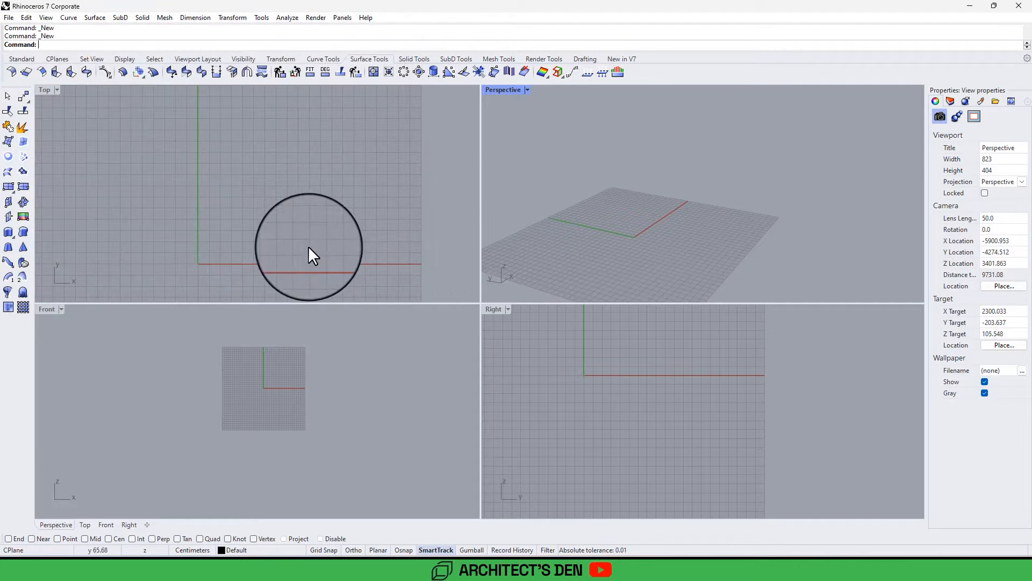
Step: Try to start a new model from the Large Objects - Meters template
click(264, 232)
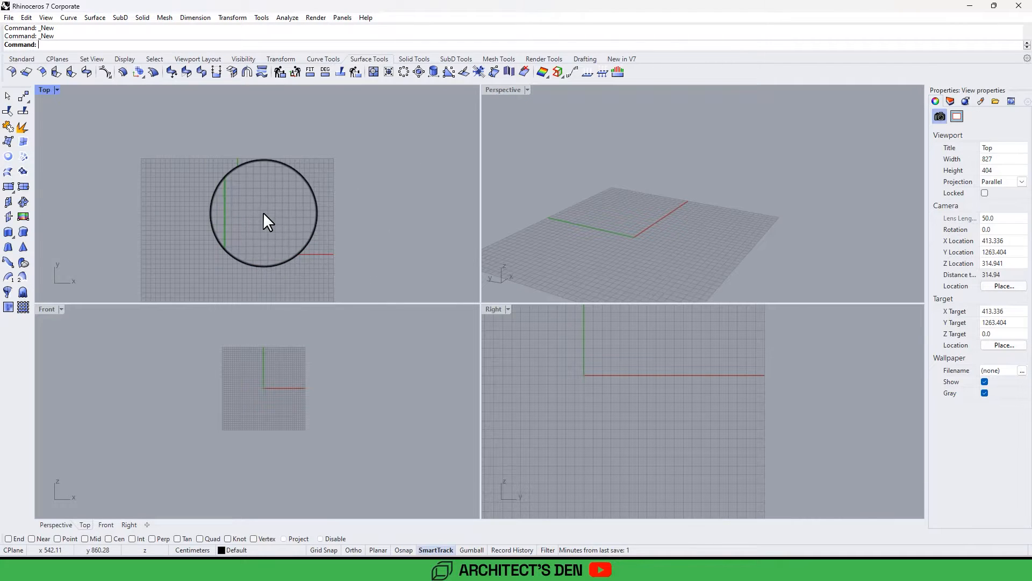
scroll(263, 212, up, 3)
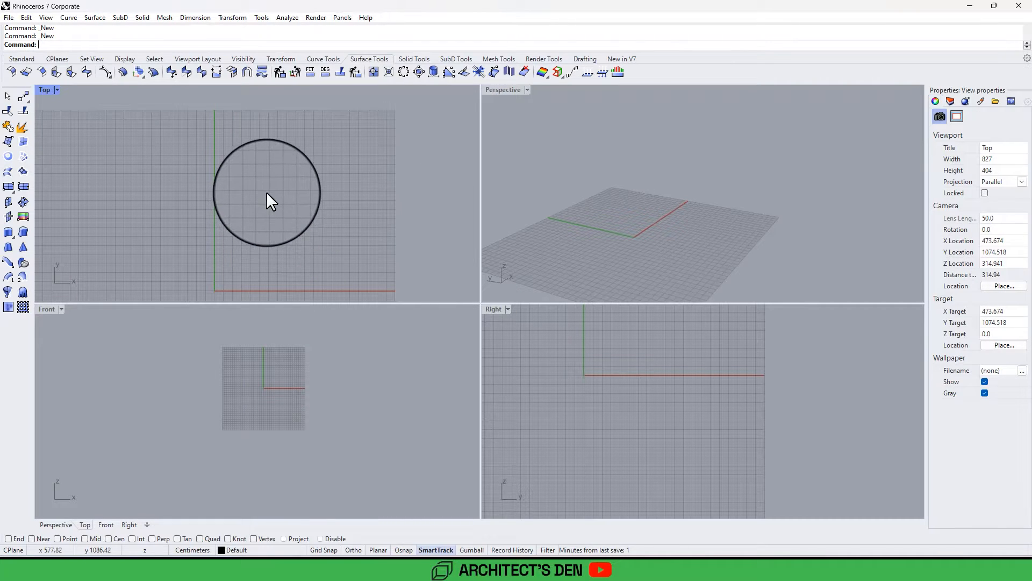
right_click(266, 193)
right_click(267, 193)
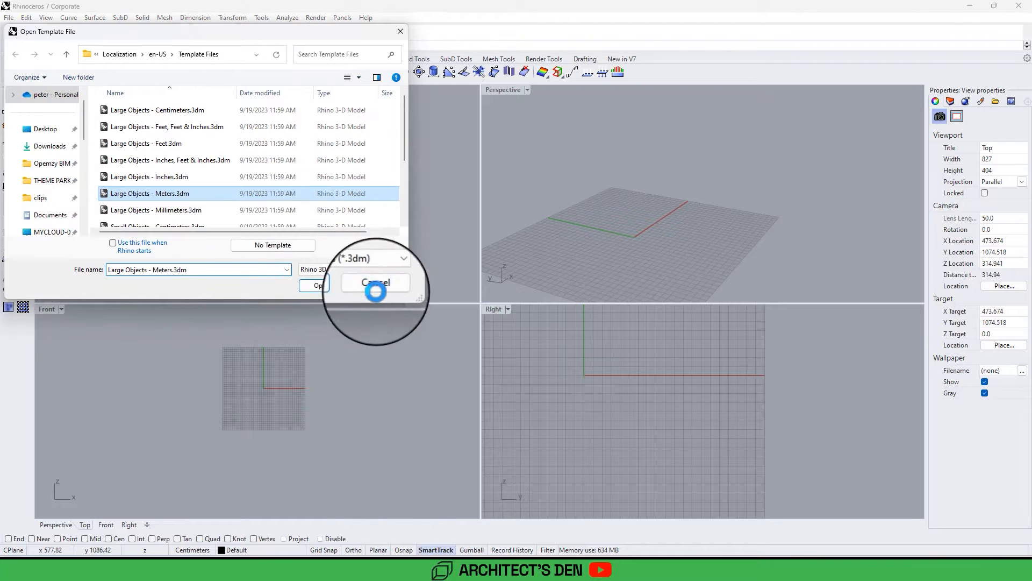
click(507, 234)
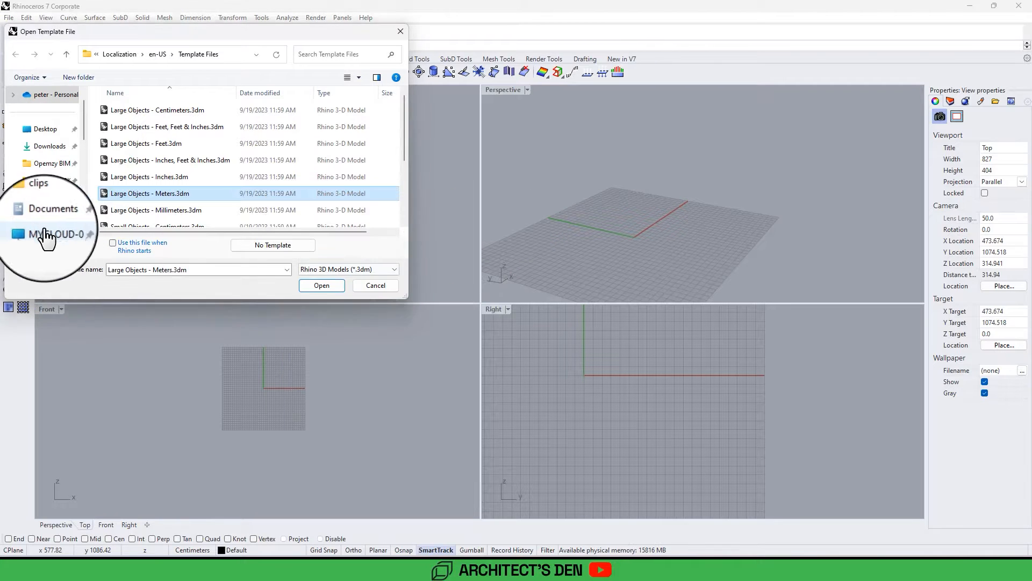
key(Return)
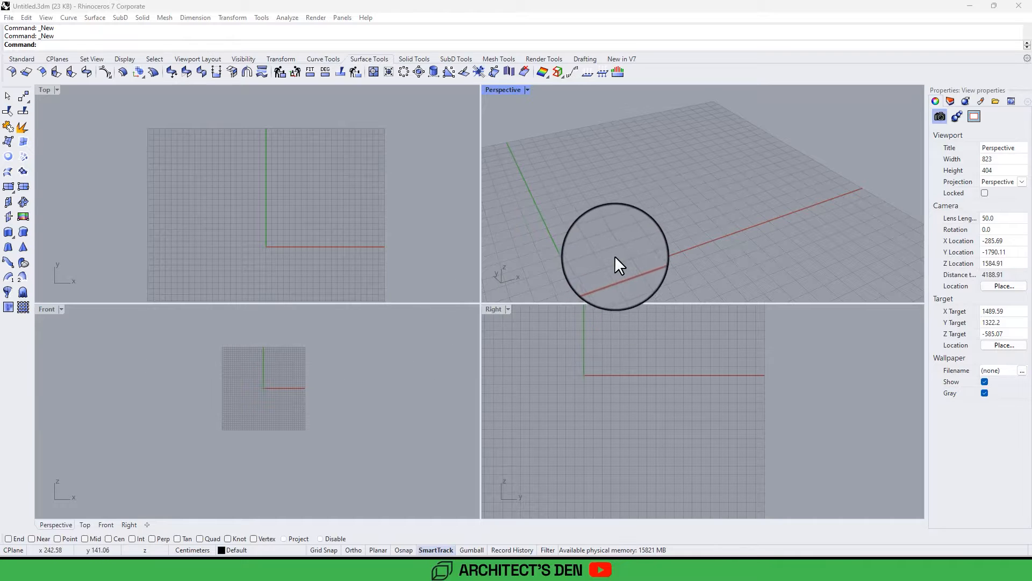
scroll(583, 220, down, 5)
scroll(597, 226, up, 5)
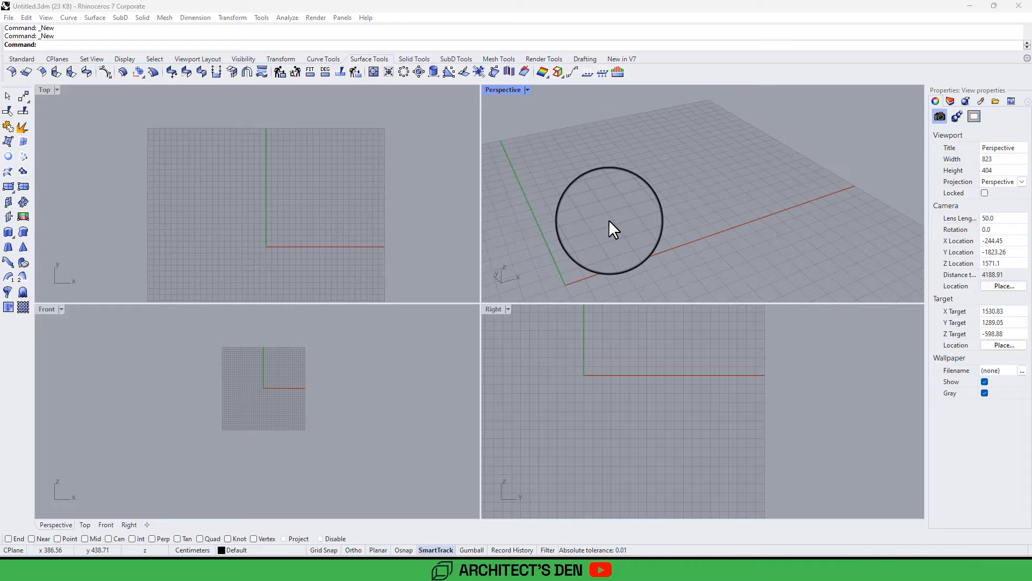
key(ctrl+n)
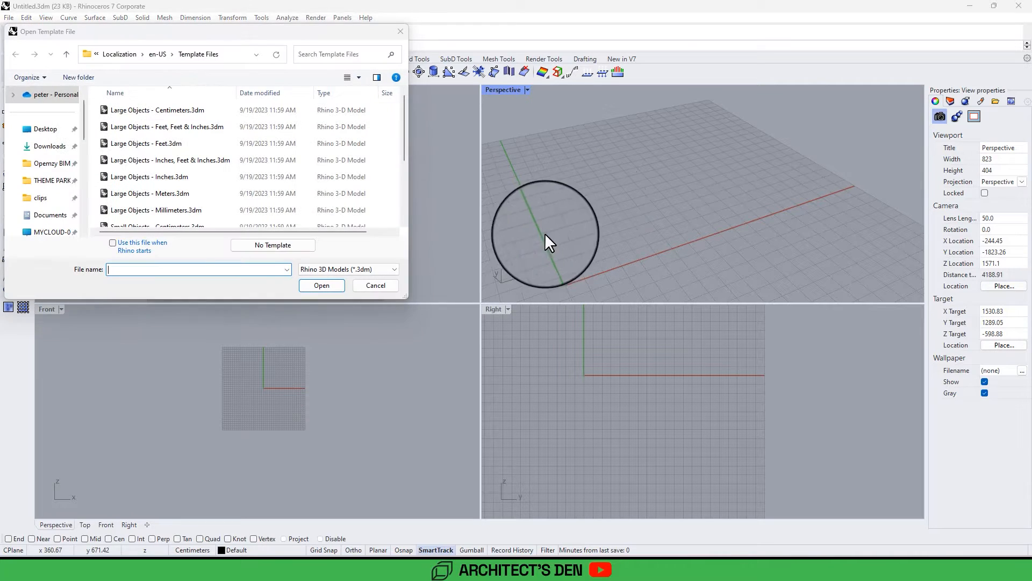
click(374, 284)
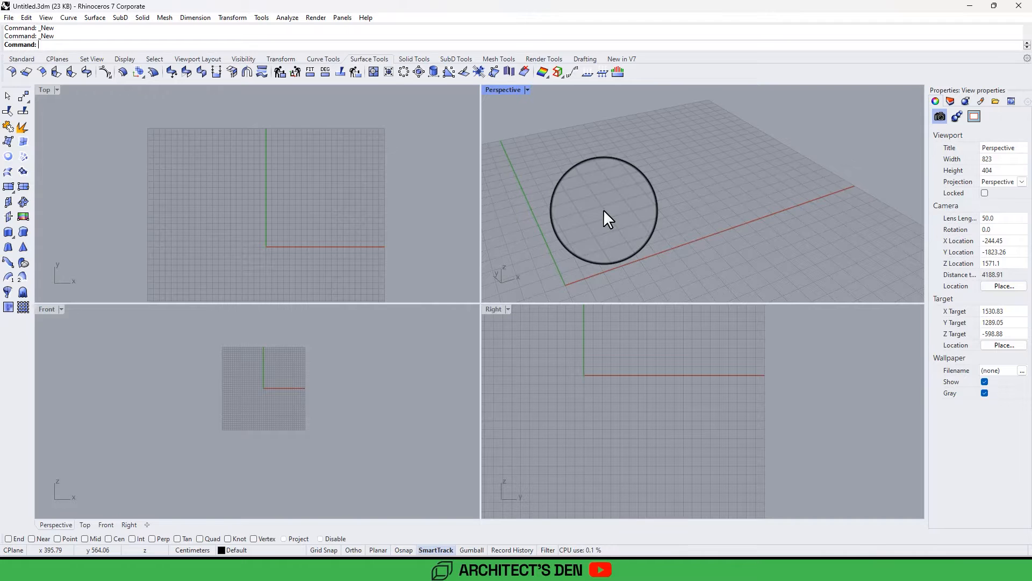
key(ctrl+n)
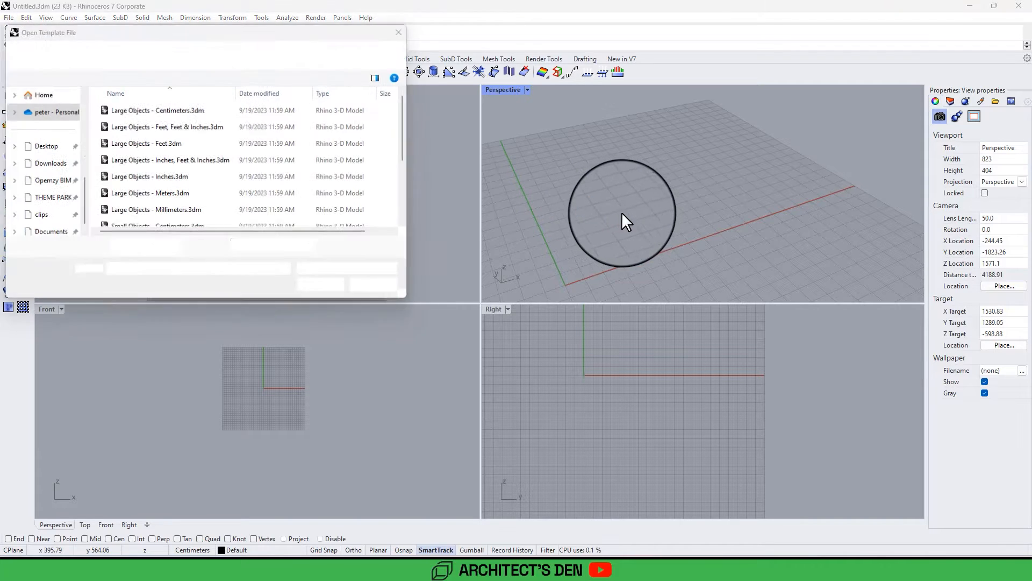
click(402, 286)
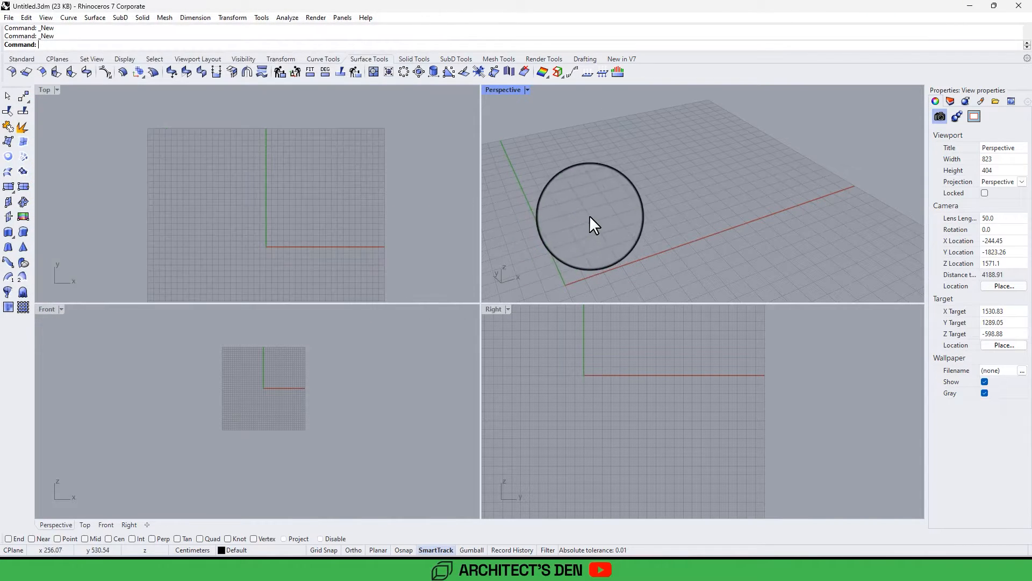
key(ctrl+n)
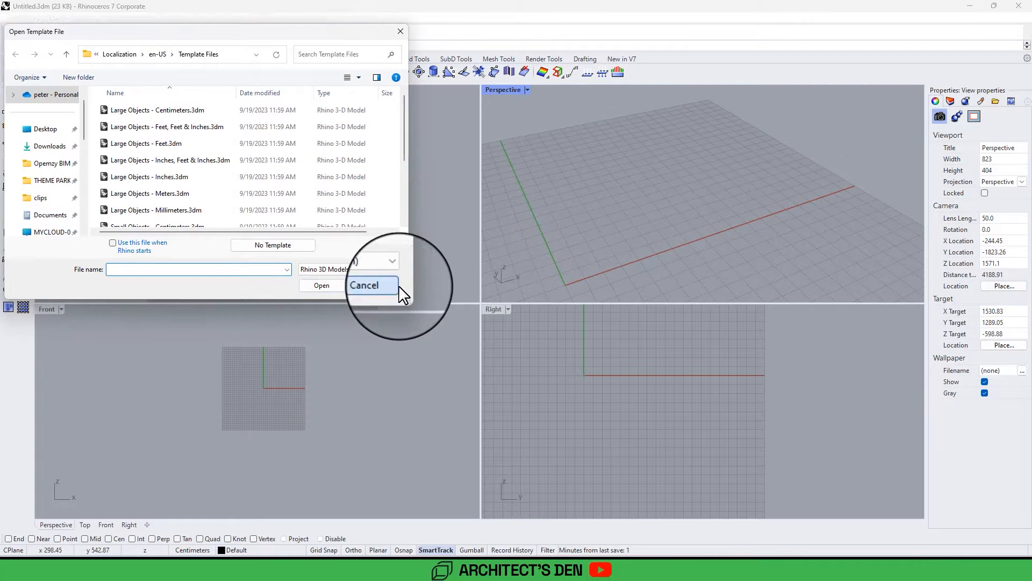
click(398, 285)
key(ctrl+n)
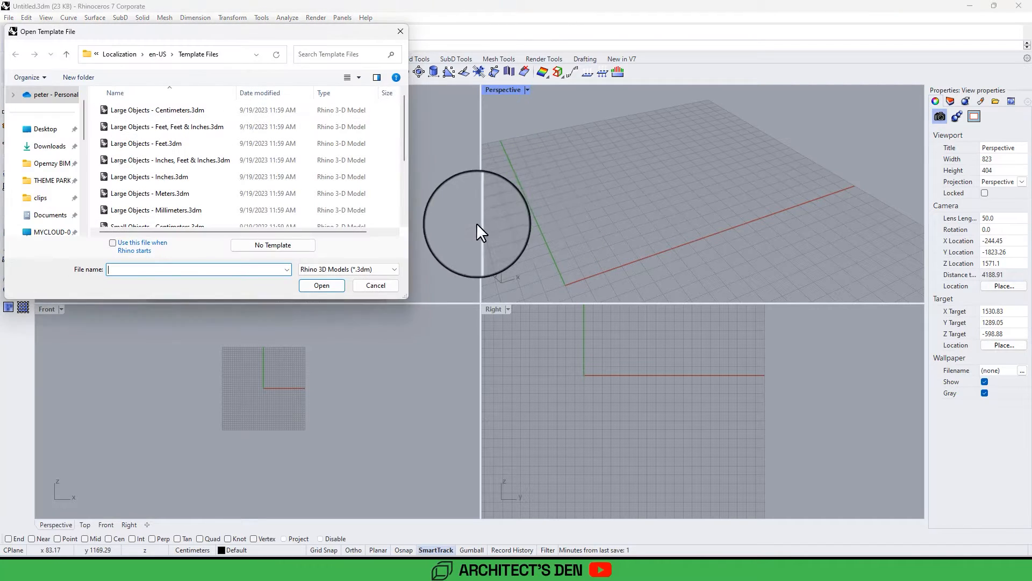
click(392, 285)
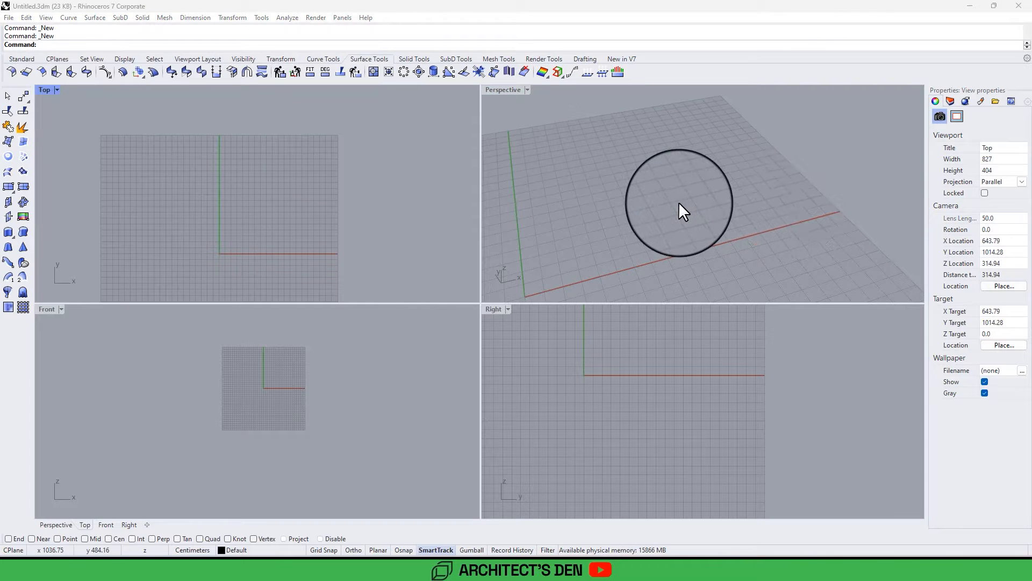
Step: Orbit, zoom and pan the Perspective view to look at the construction grid with its origin near the middle
right_drag(657, 203, 584, 241)
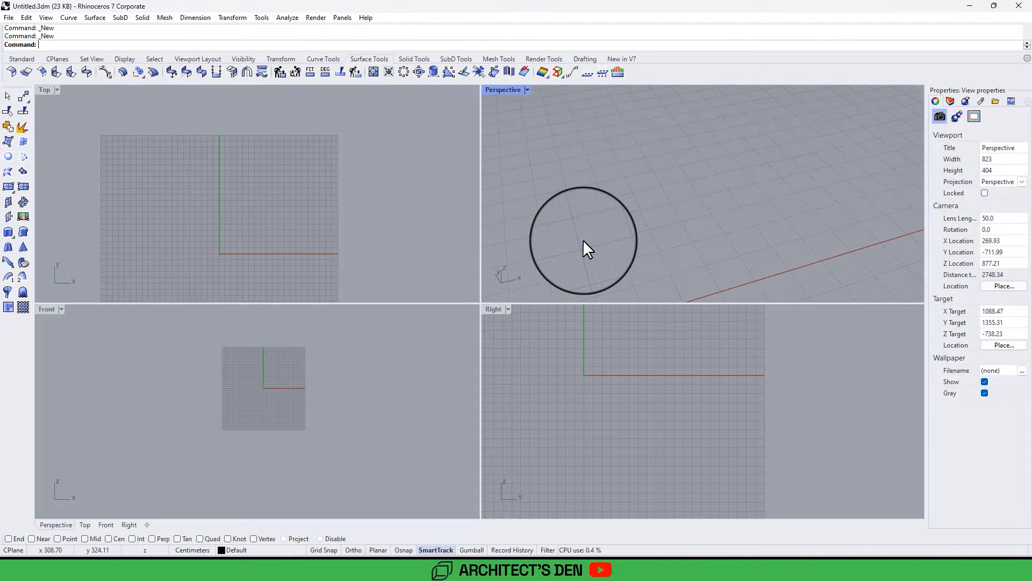
scroll(583, 240, down, 3)
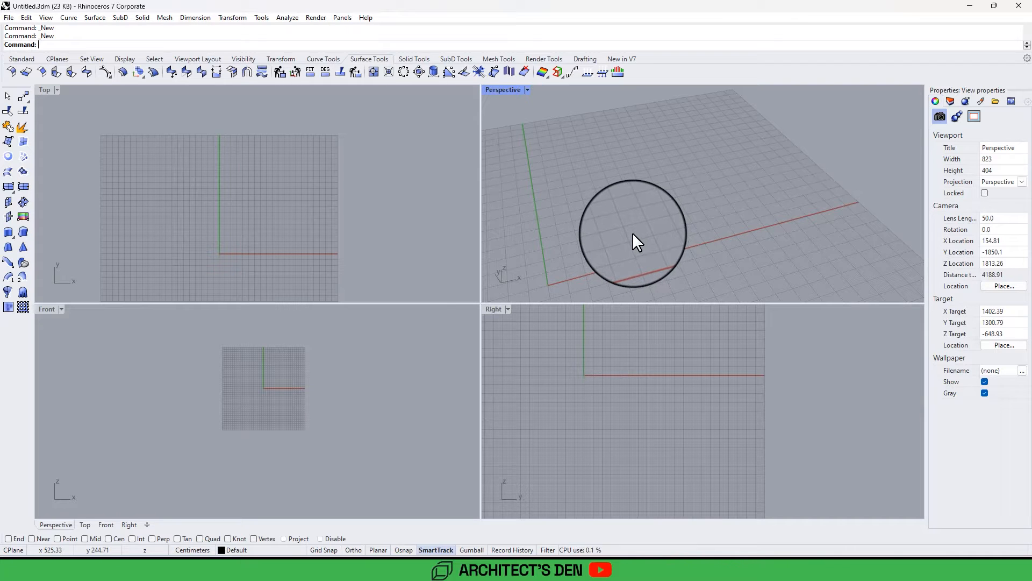
right_drag(634, 234, 625, 213)
right_drag(757, 285, 617, 258)
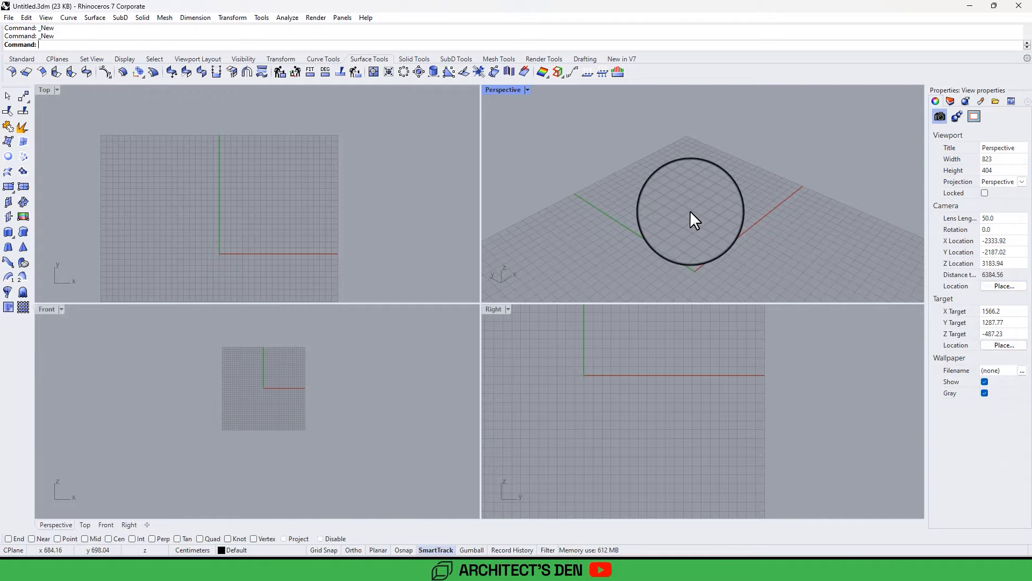
shift+right_drag(690, 211, 675, 176)
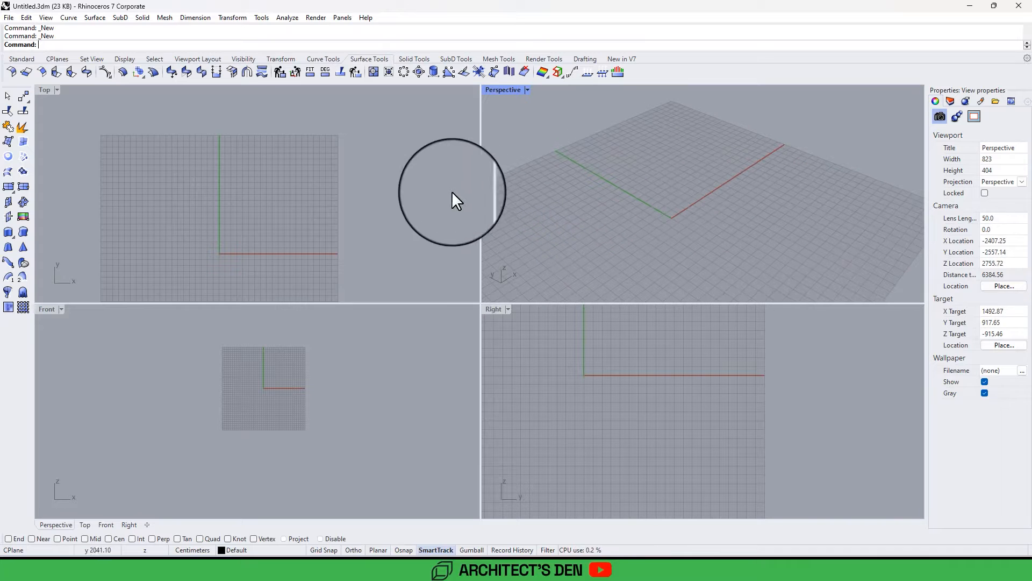
Step: Pan the Top view and zoom in and out around the grid origin
click(316, 177)
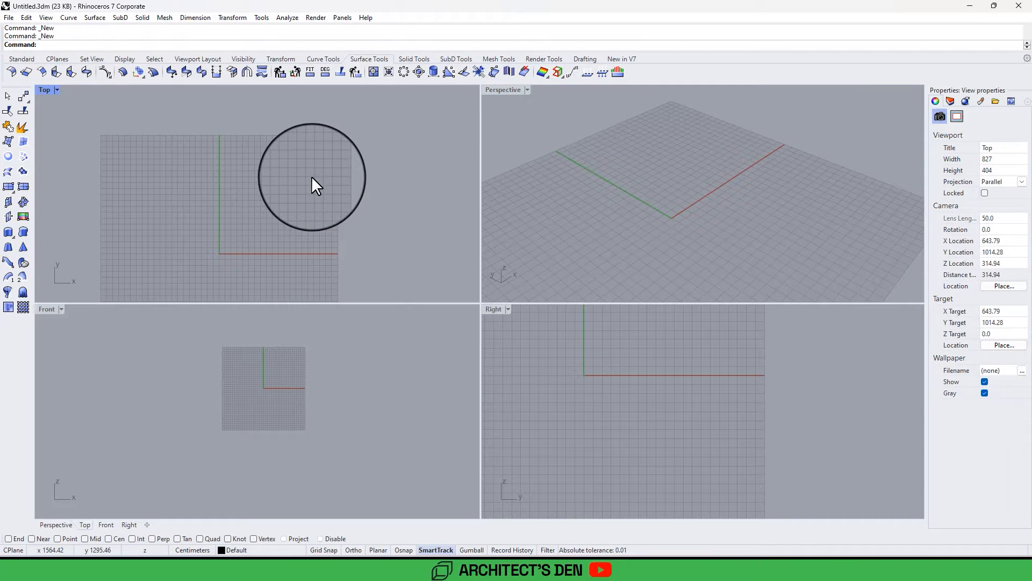
right_click(275, 191)
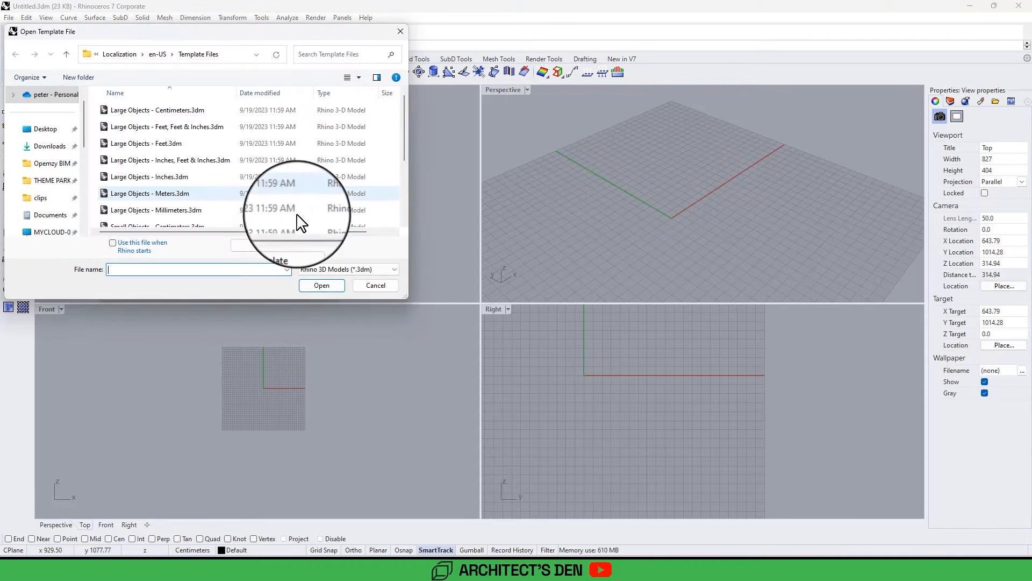
click(366, 286)
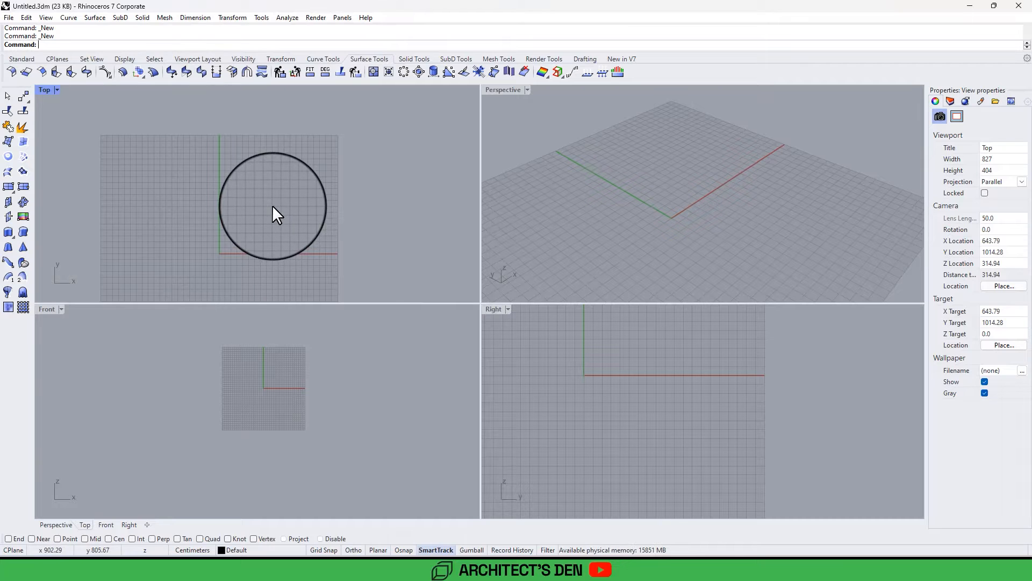
right_drag(272, 205, 285, 221)
scroll(286, 222, down, 2)
scroll(300, 222, up, 8)
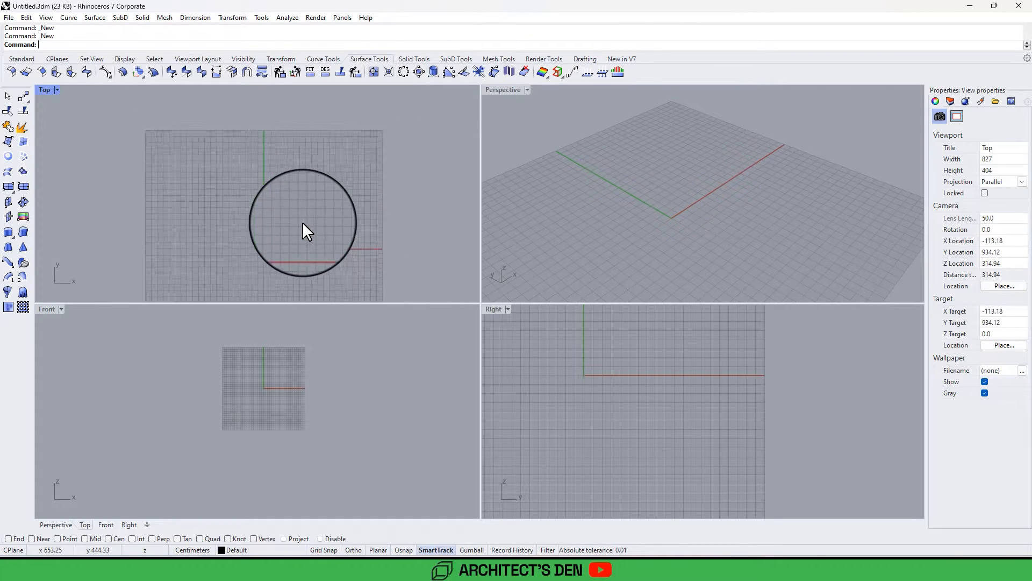
scroll(303, 223, down, 6)
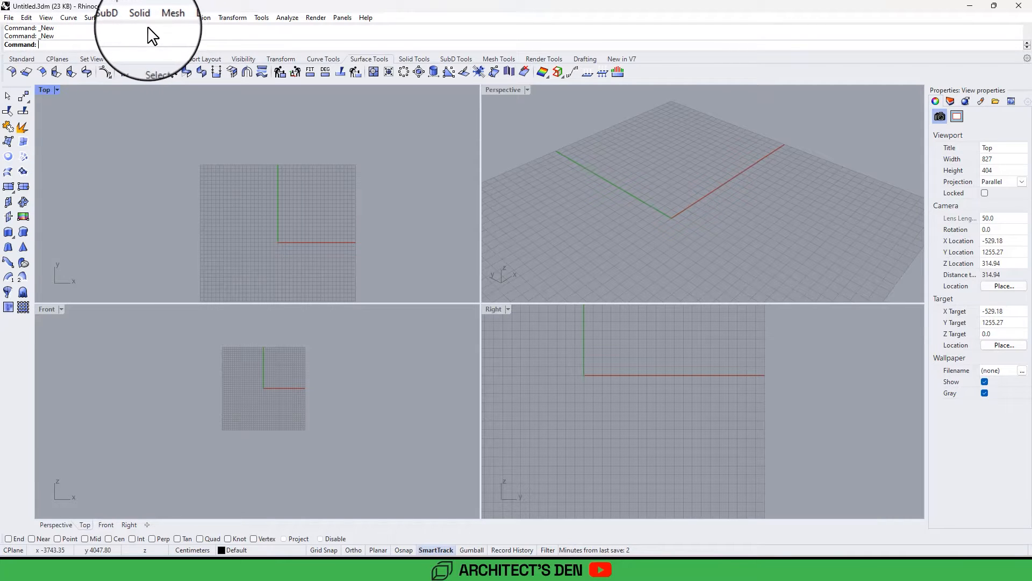
Step: Examine the available commands for creating curves, surfaces and solids
click(65, 17)
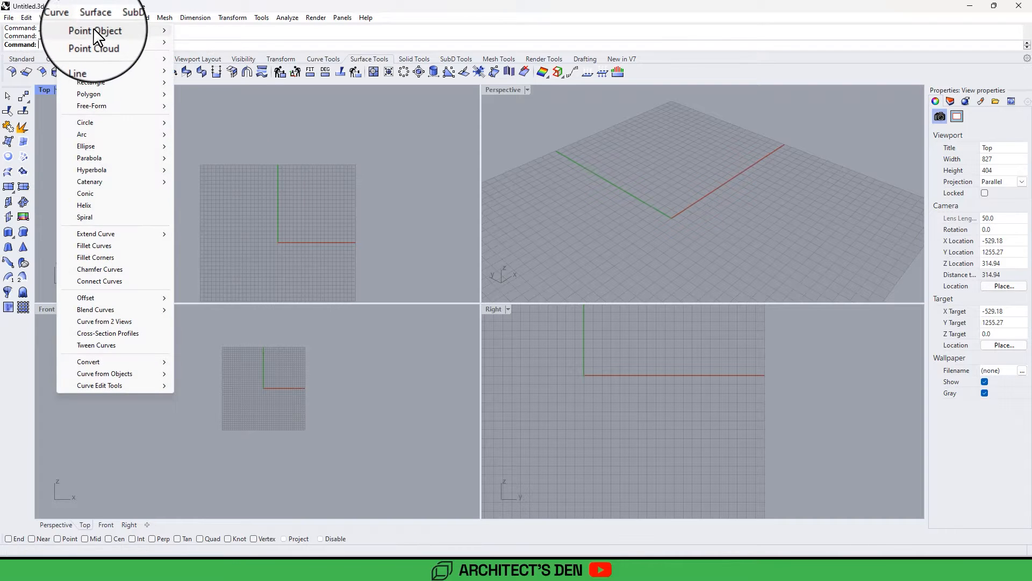
mouse_move(89, 30)
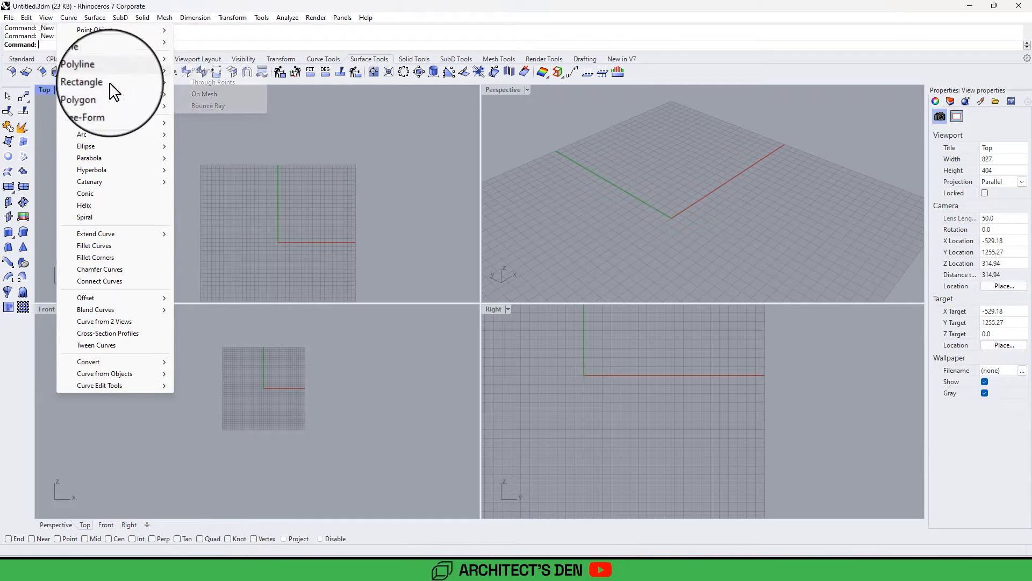
mouse_move(125, 102)
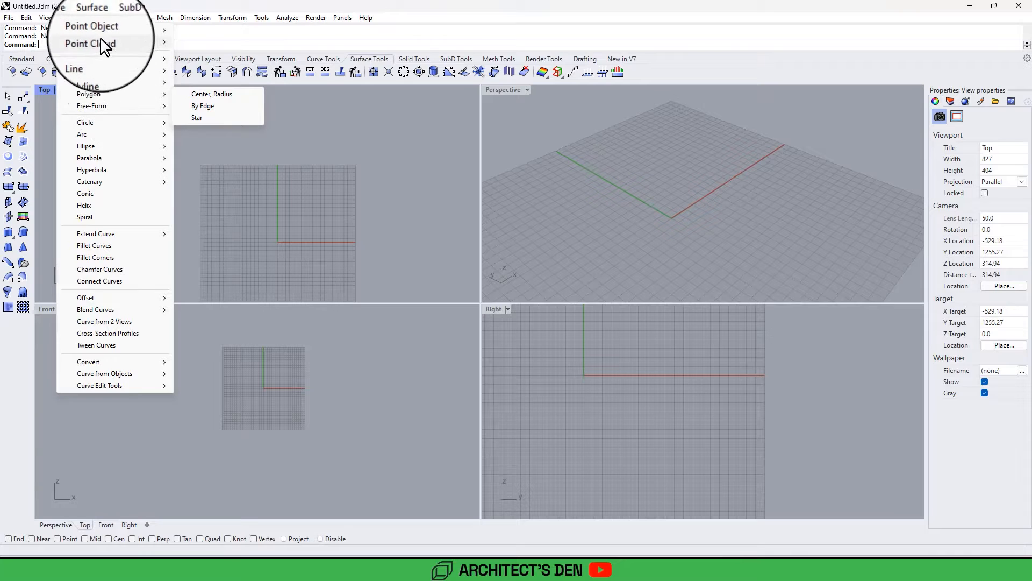
click(100, 19)
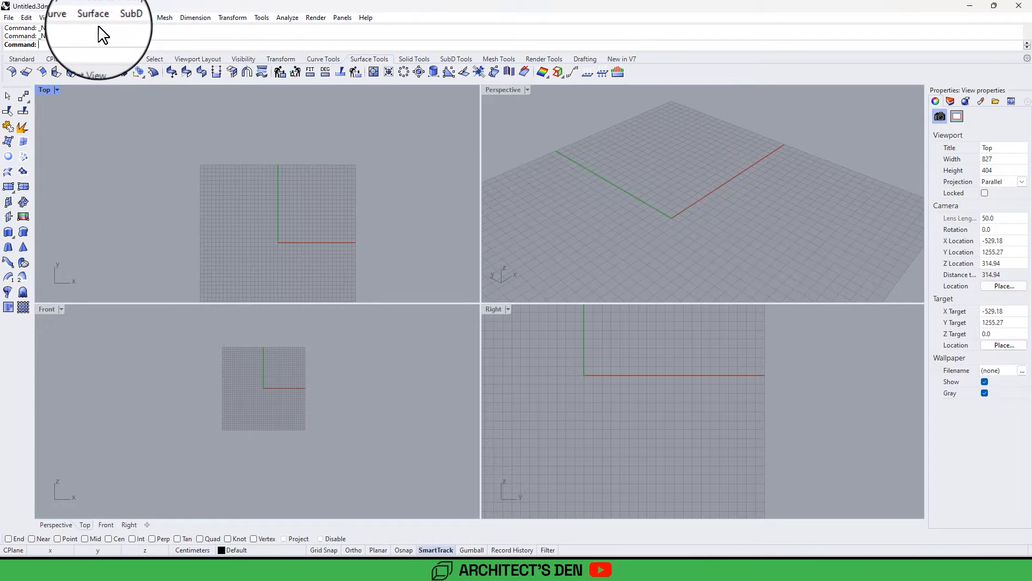
click(93, 19)
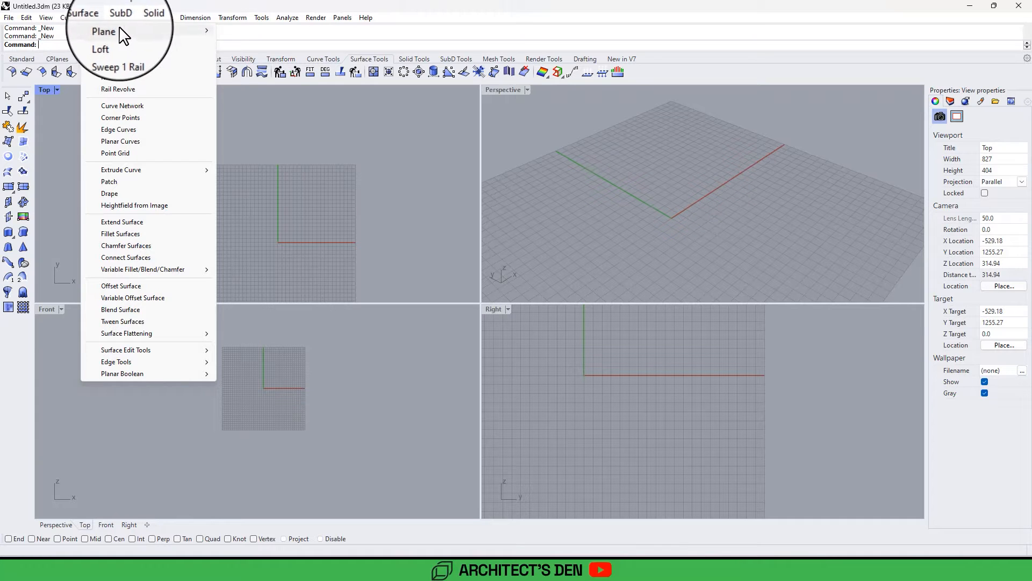
mouse_move(114, 32)
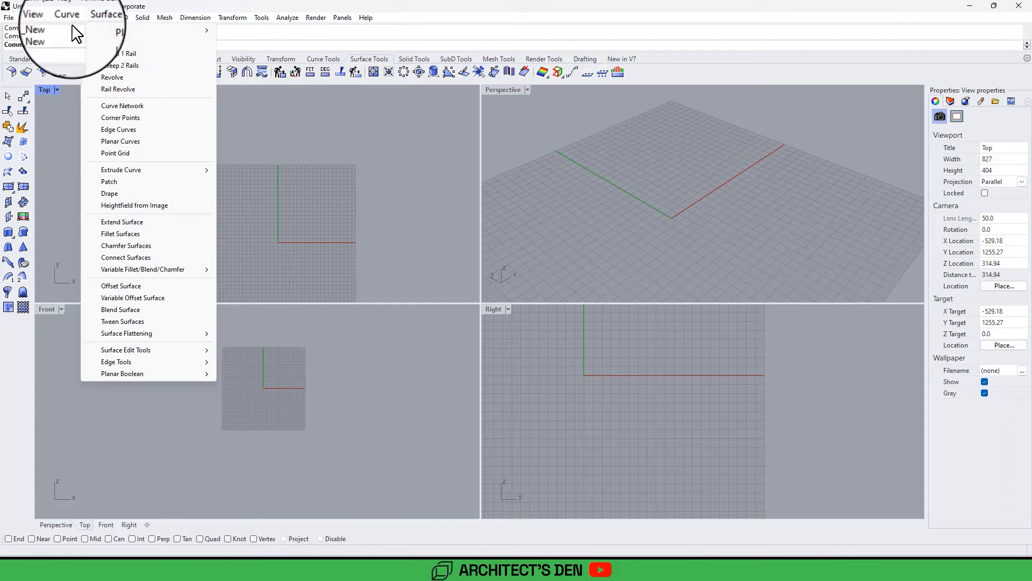
click(95, 21)
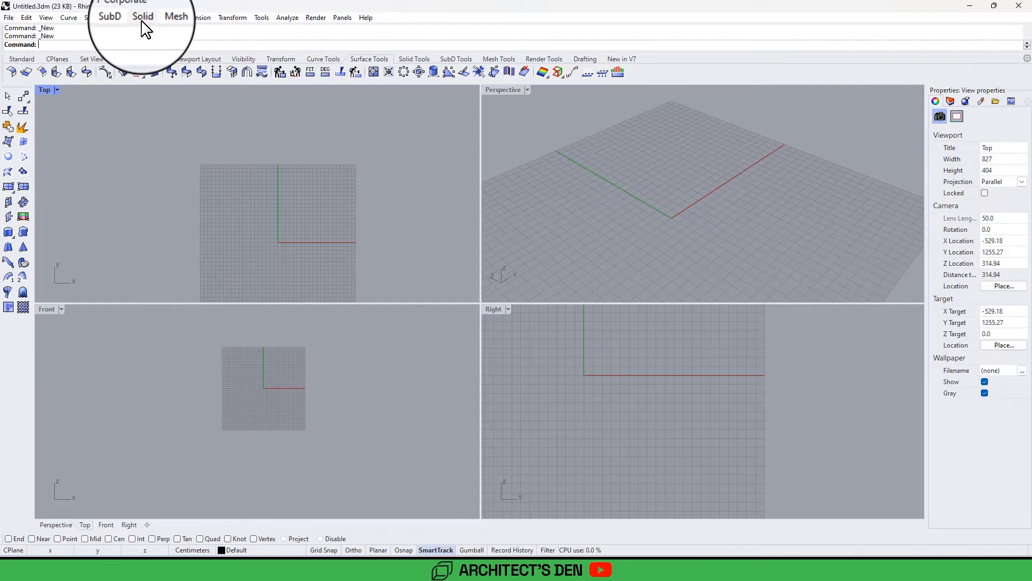
click(141, 19)
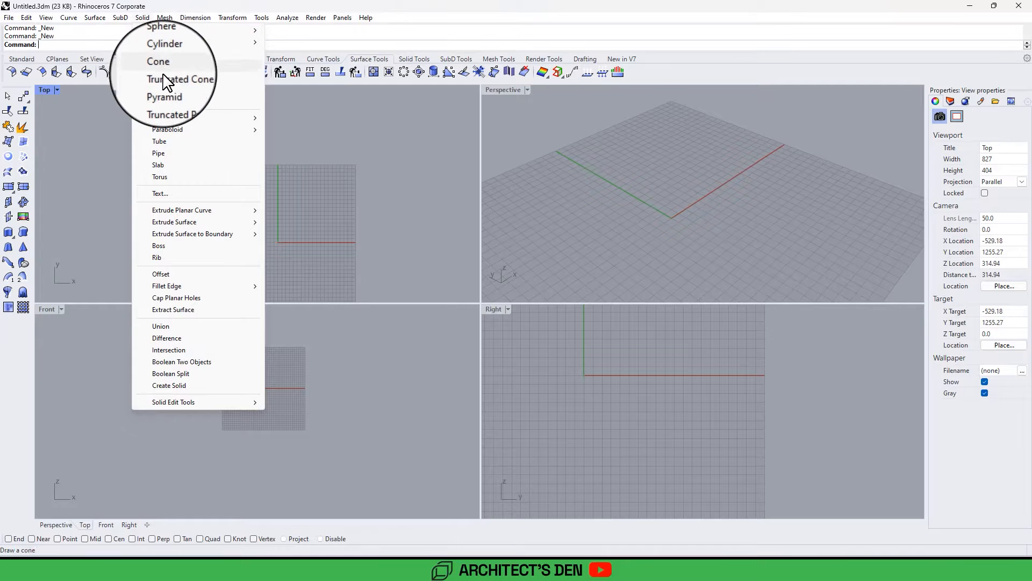
click(305, 124)
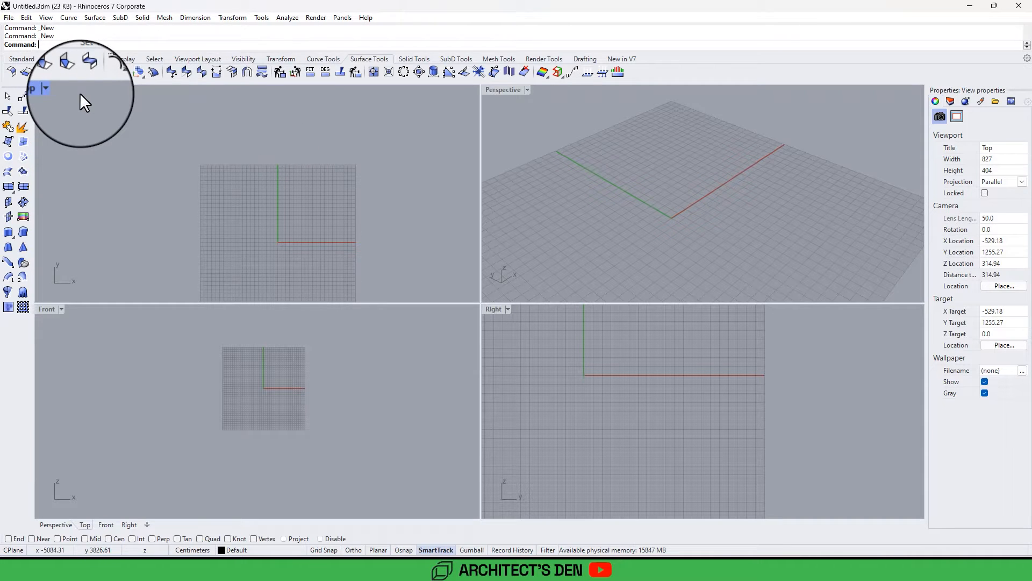
Step: Create a box with its first base corner at 0, a nearly square base in the positive X and Y quadrant, and a height exceeding its width
text(bo)
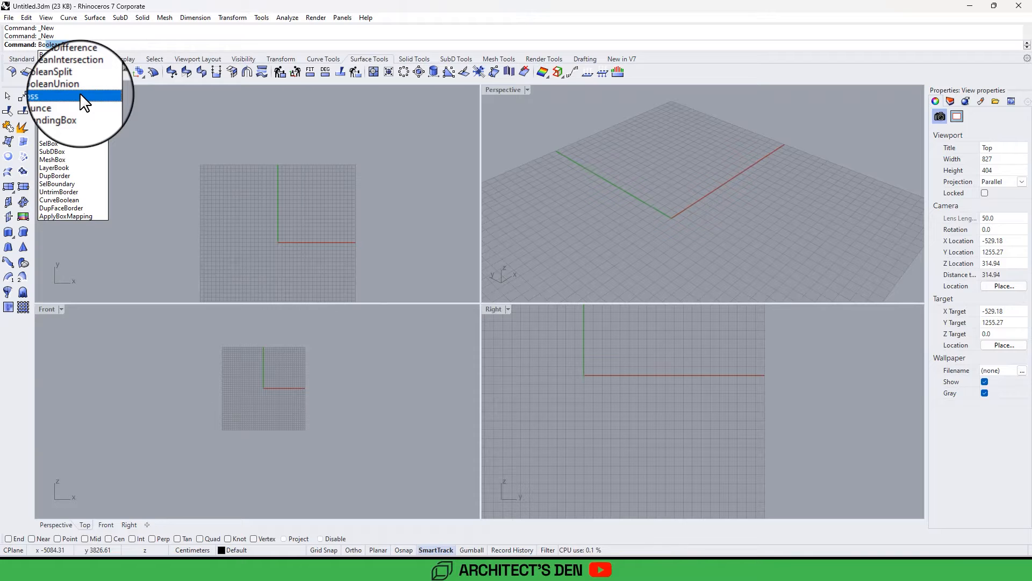
text(x)
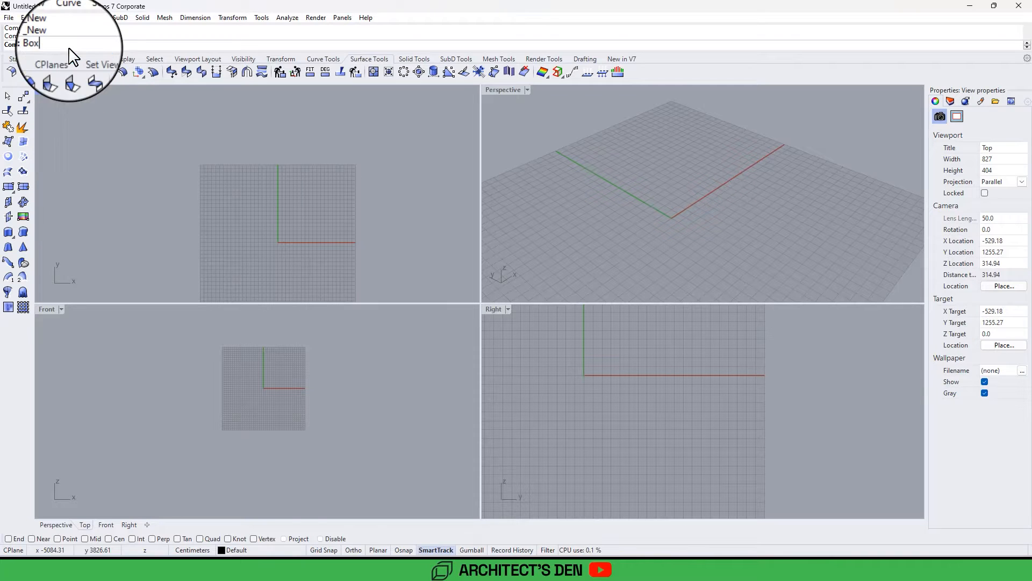
scroll(454, 236, down, 2)
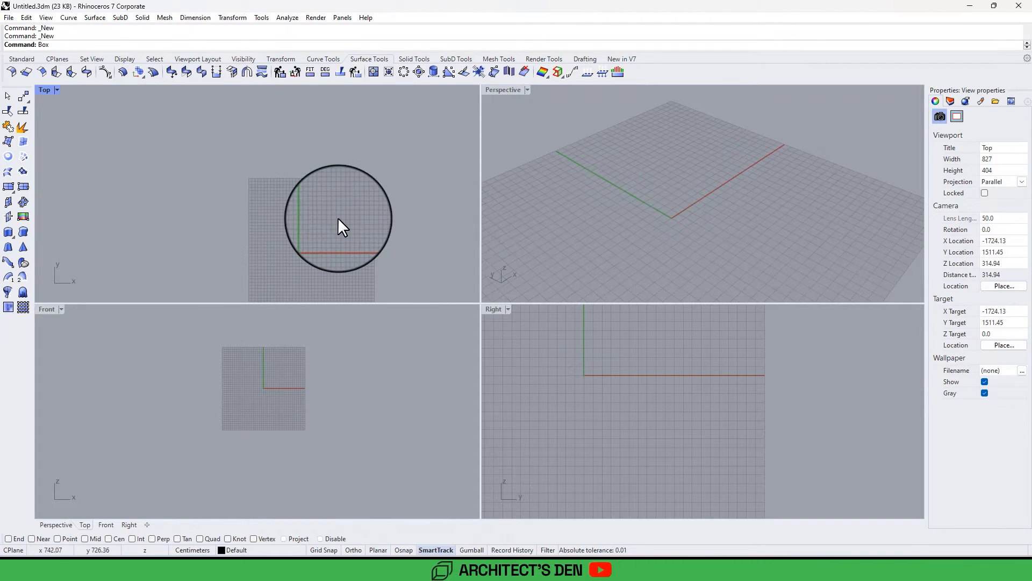
scroll(337, 225, up, 2)
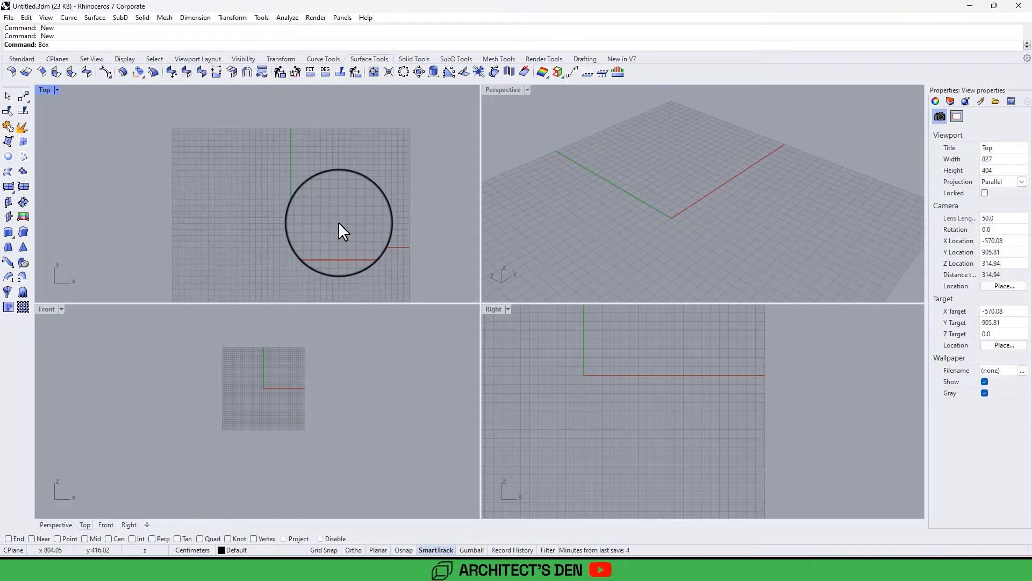
key(Return)
scroll(293, 241, up, 2)
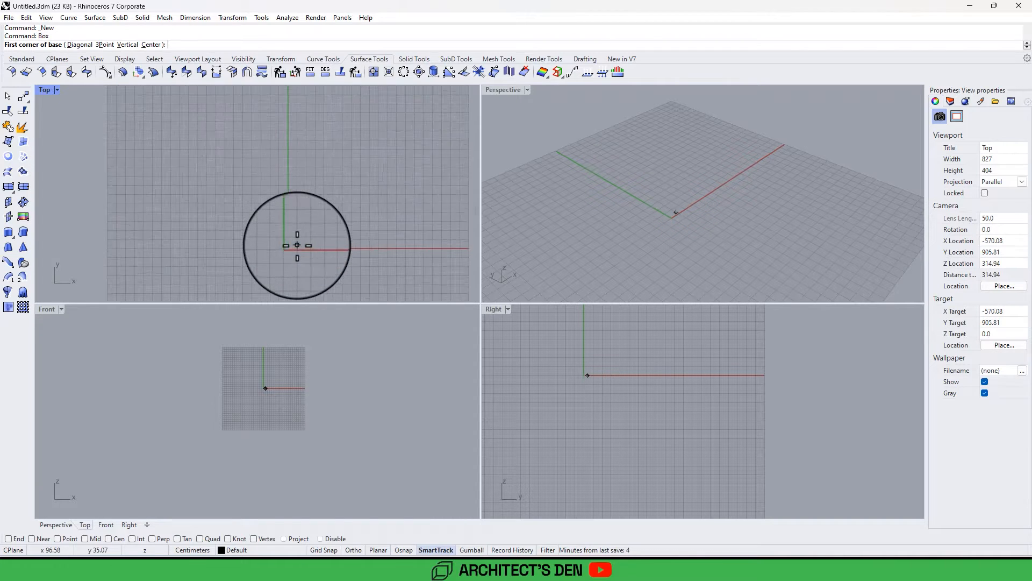
text(0)
key(Return)
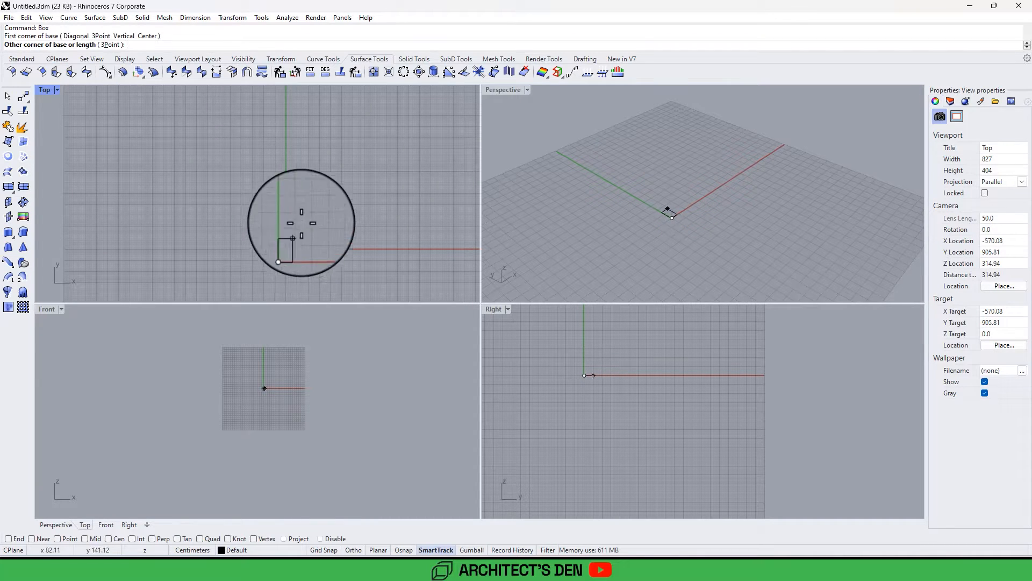
click(324, 207)
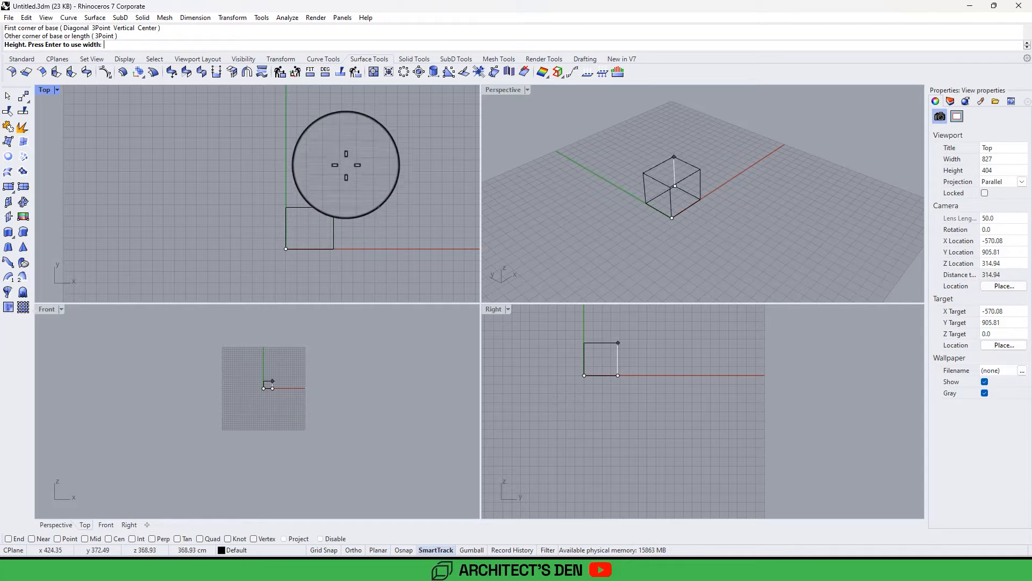
click(338, 151)
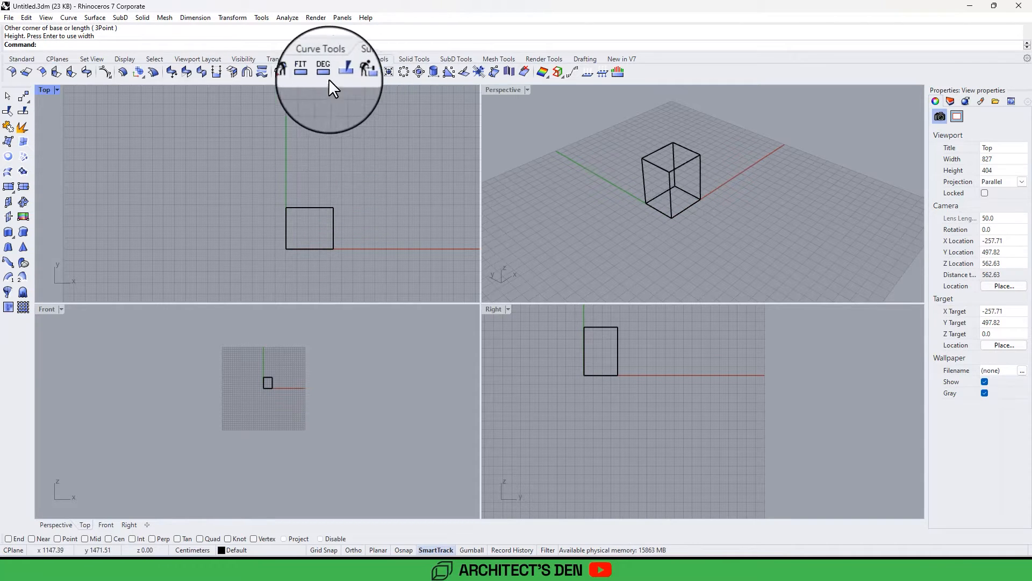
Step: Preview the box with the Shade command in Shaded display mode and end the preview
click(25, 60)
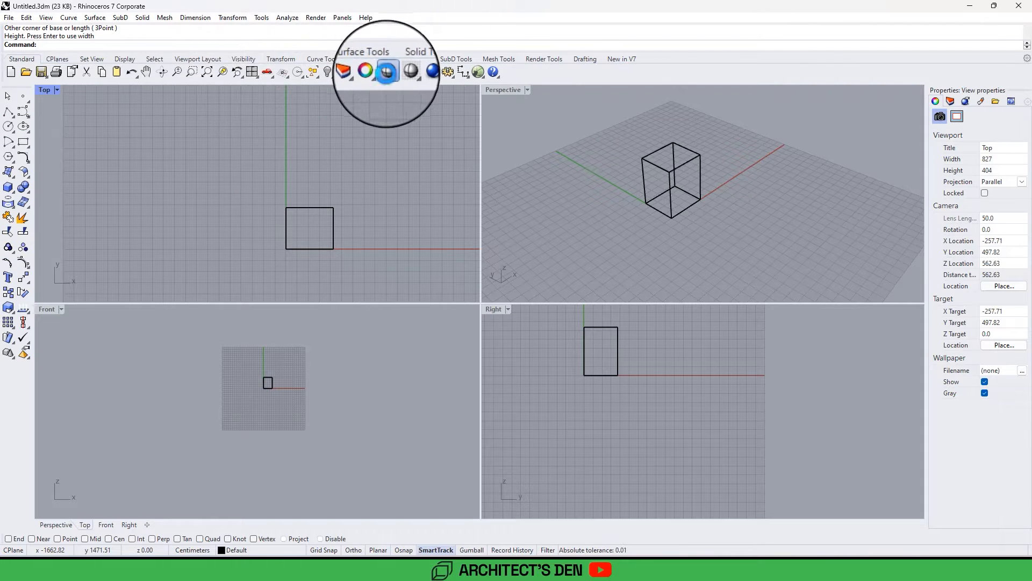
click(370, 73)
click(610, 148)
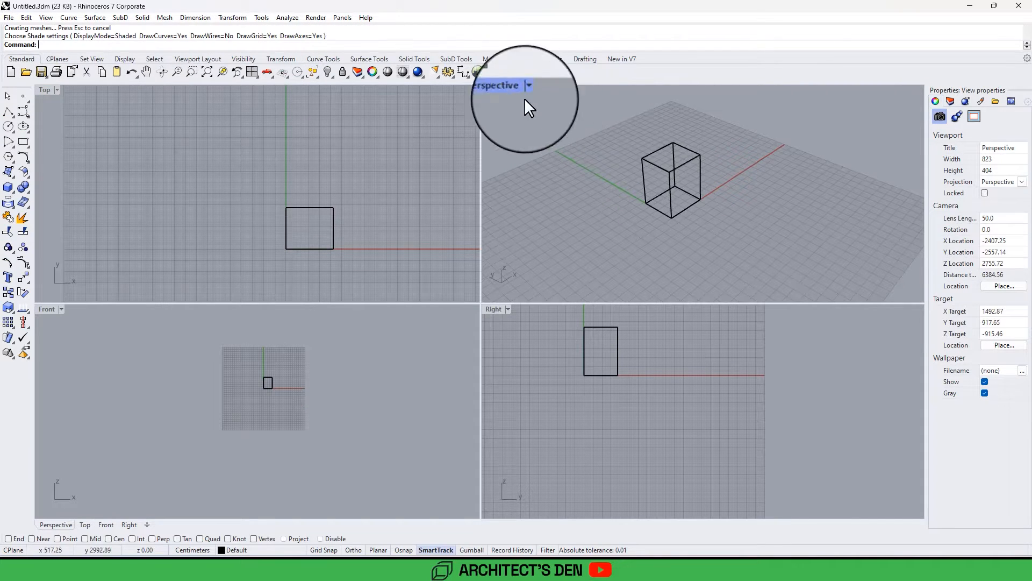
Step: Maximize the Perspective viewport
click(525, 92)
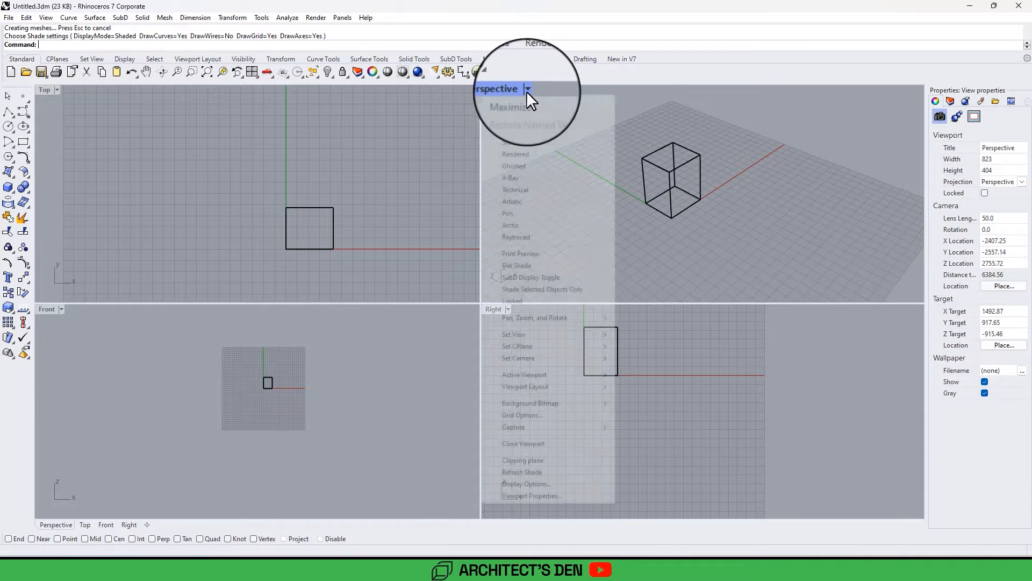
click(518, 102)
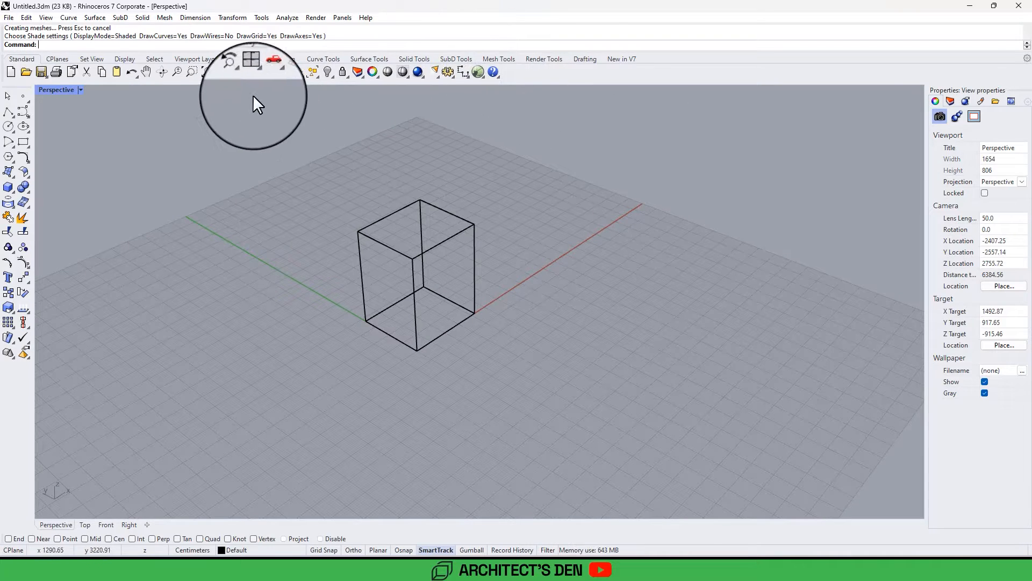
Step: Preview the box with the Shade command and examine the shaded solid from closer, farther and different angles
click(385, 76)
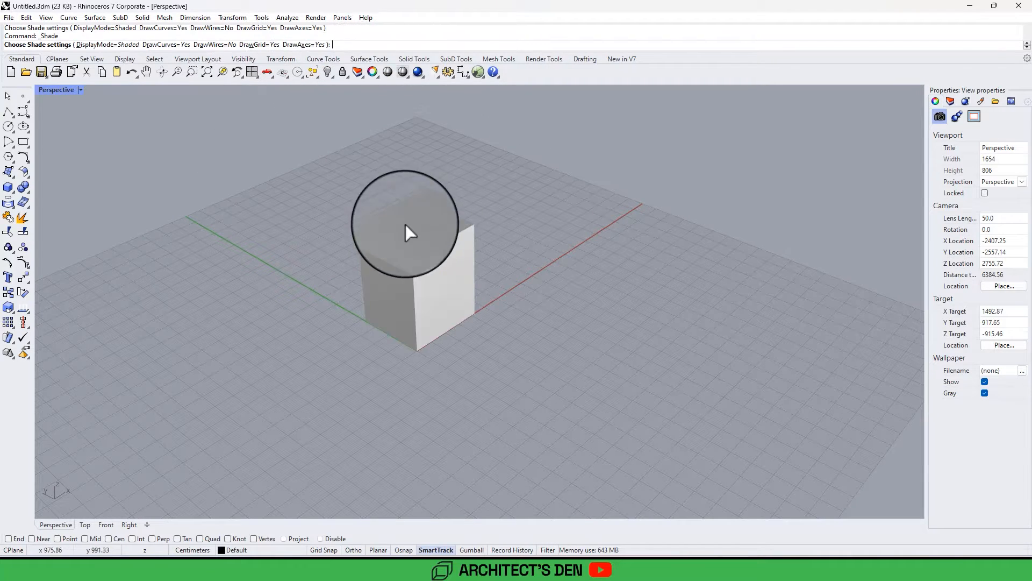
scroll(404, 225, up, 10)
scroll(361, 266, down, 10)
scroll(347, 296, up, 9)
right_drag(318, 294, 320, 257)
scroll(382, 302, down, 5)
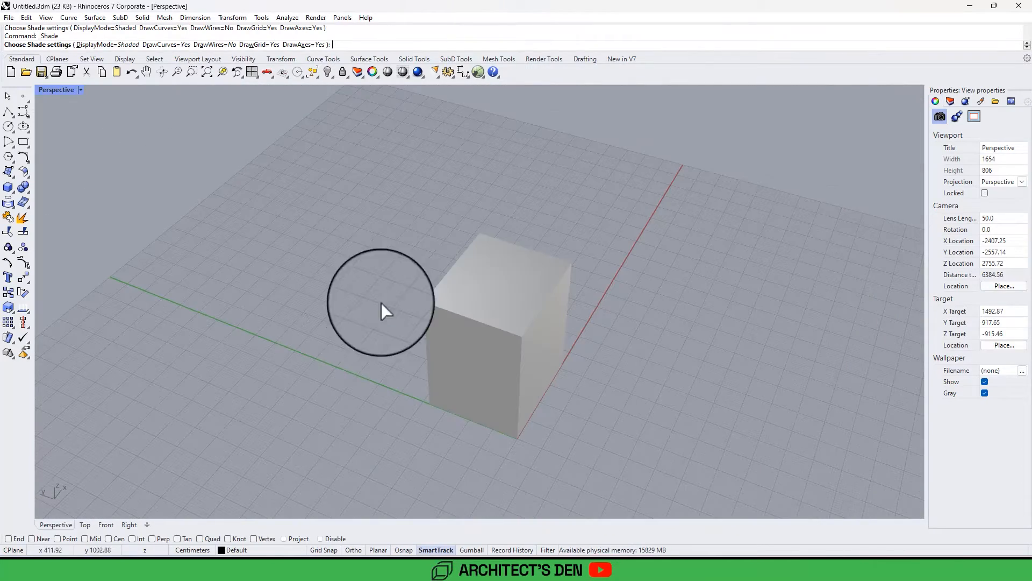
scroll(457, 367, down, 3)
scroll(440, 330, up, 6)
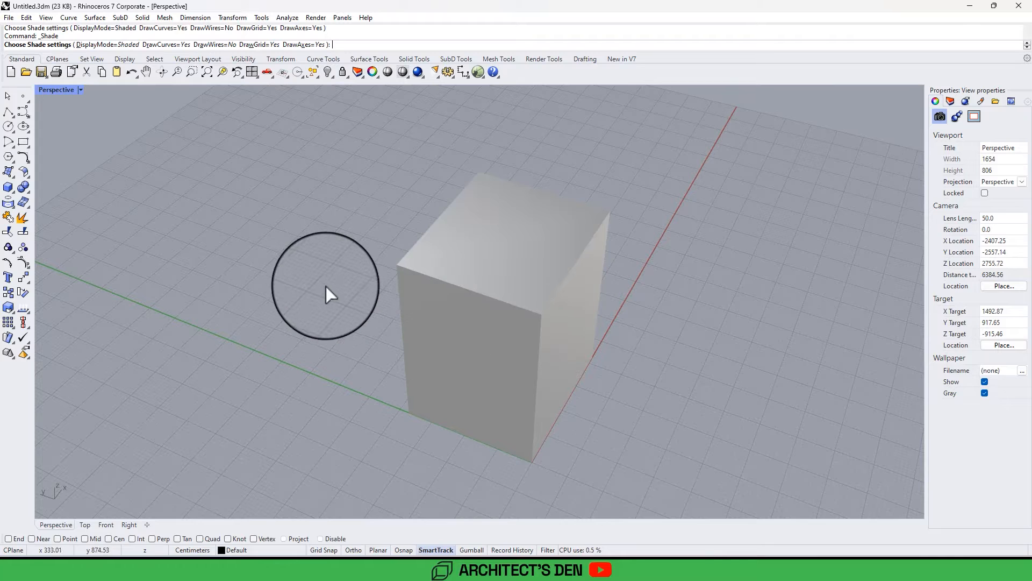
scroll(376, 322, down, 5)
scroll(386, 323, up, 6)
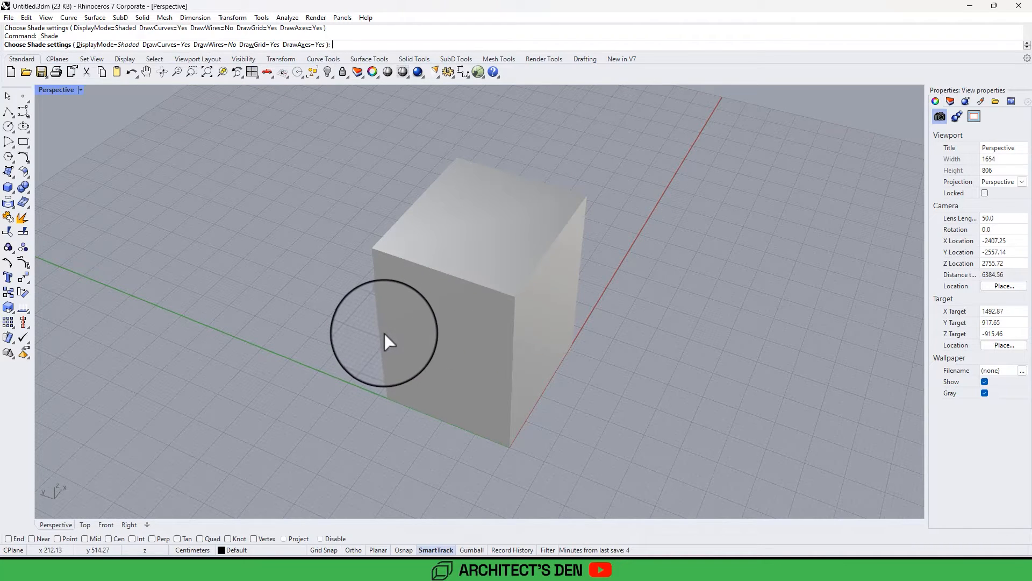
scroll(385, 331, down, 5)
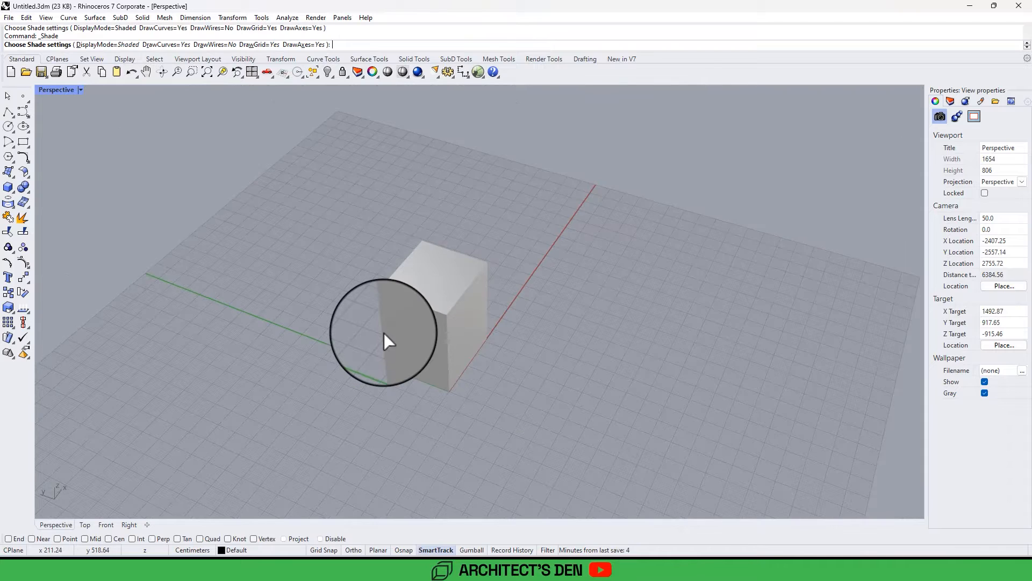
scroll(384, 334, up, 5)
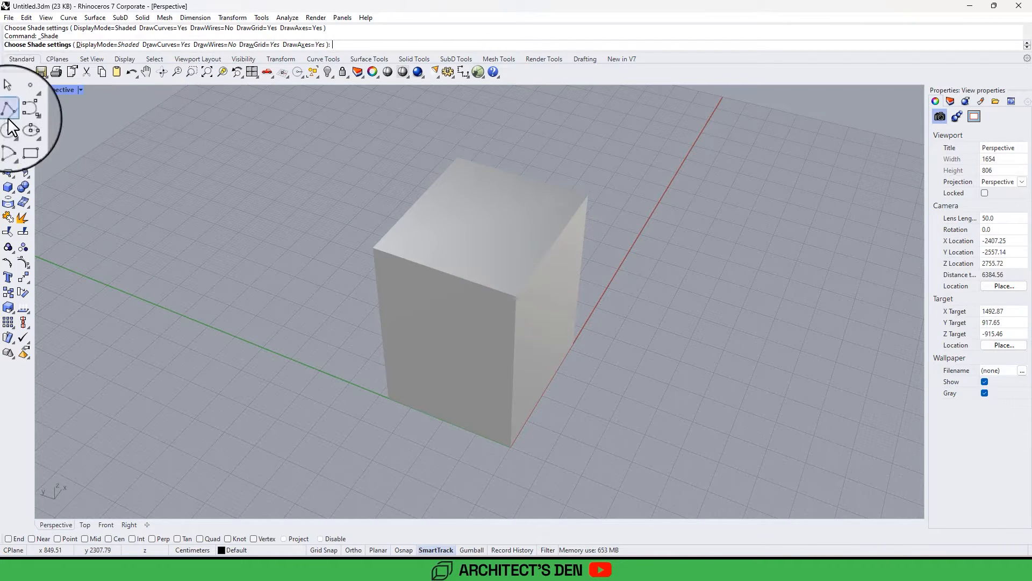
Step: Create a second box by corner-to-corner base and height, with its base on the Y axis beside the first box and a height of 30 cm
click(93, 16)
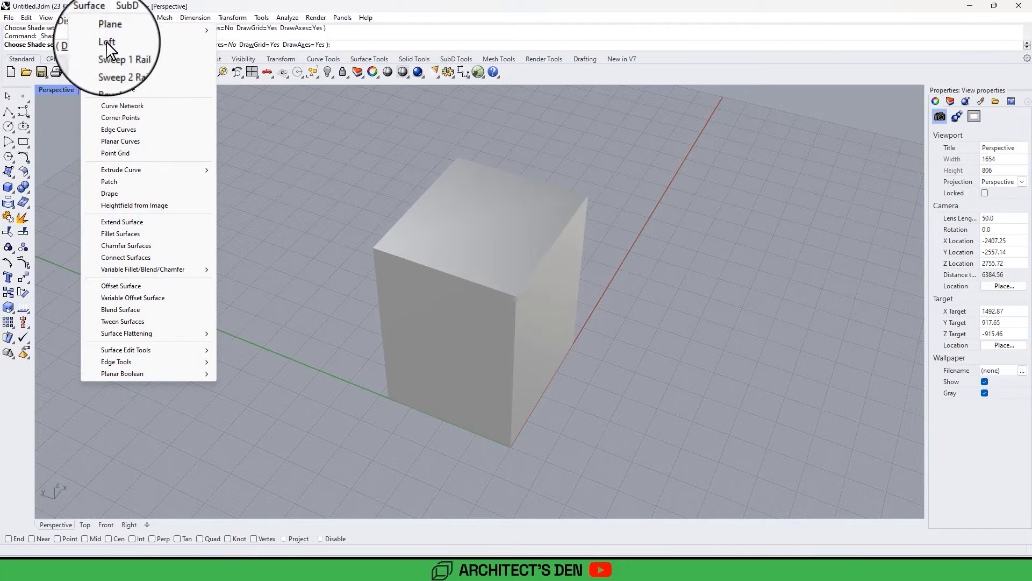
click(144, 17)
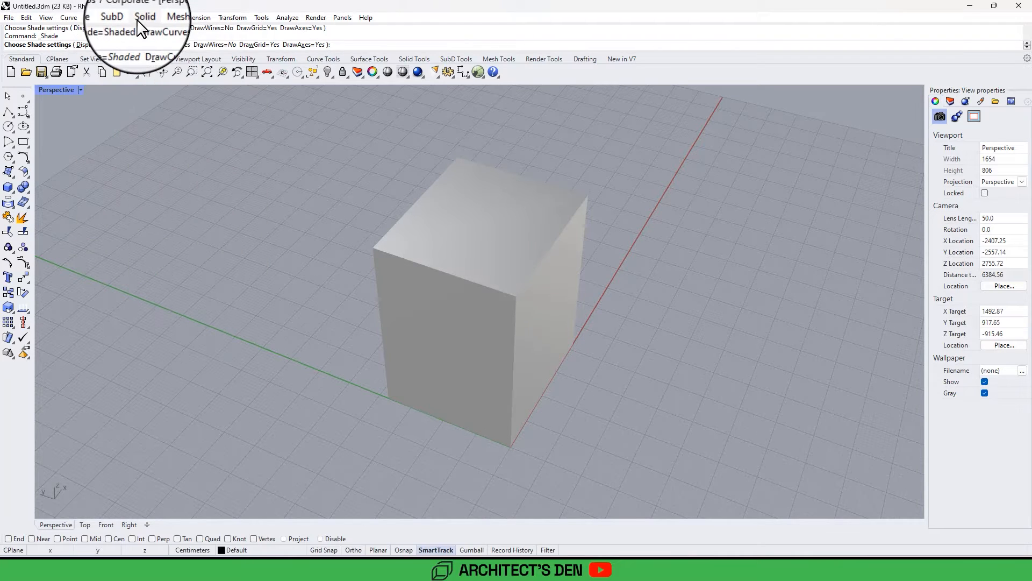
click(144, 17)
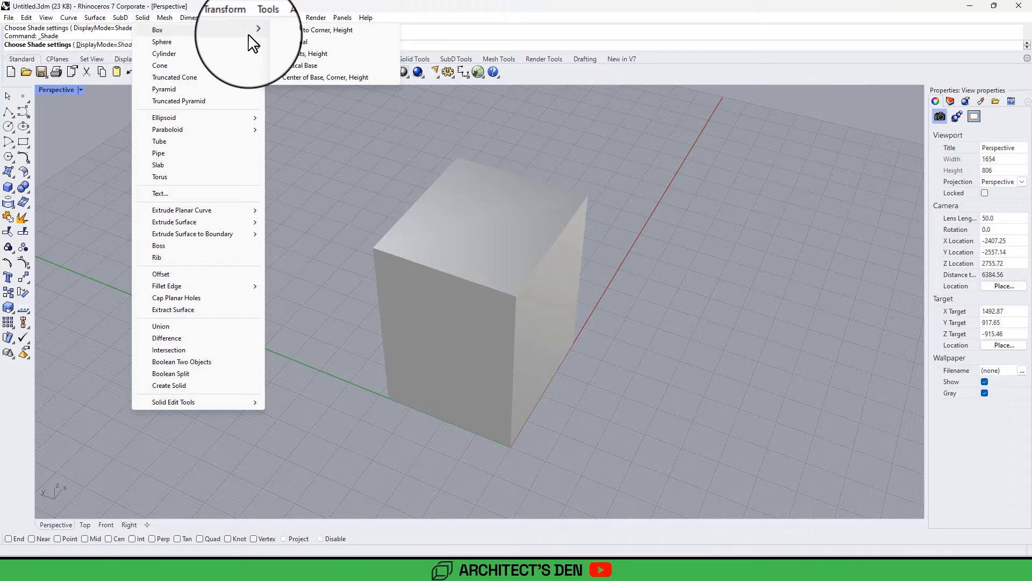
click(298, 29)
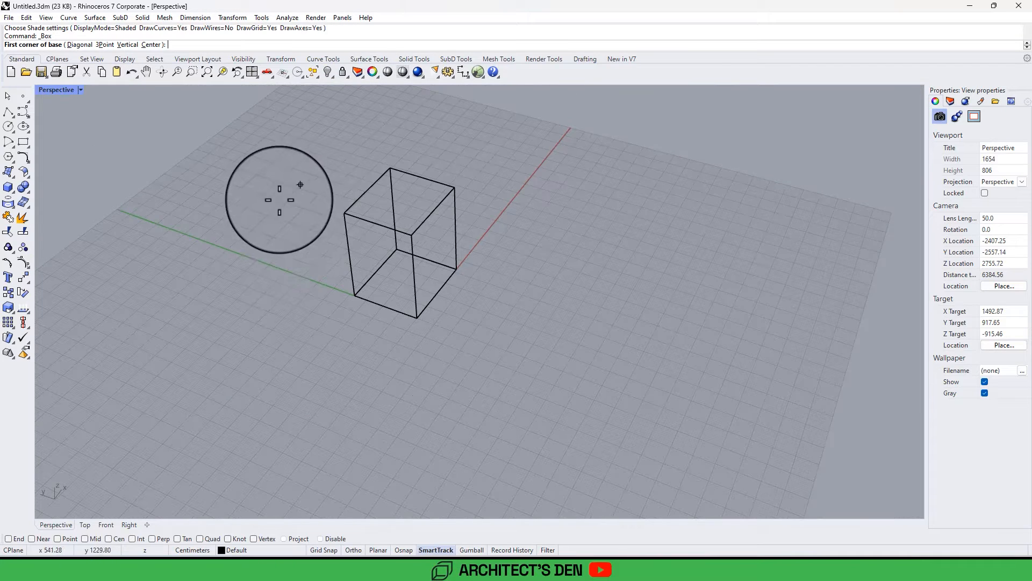
click(267, 262)
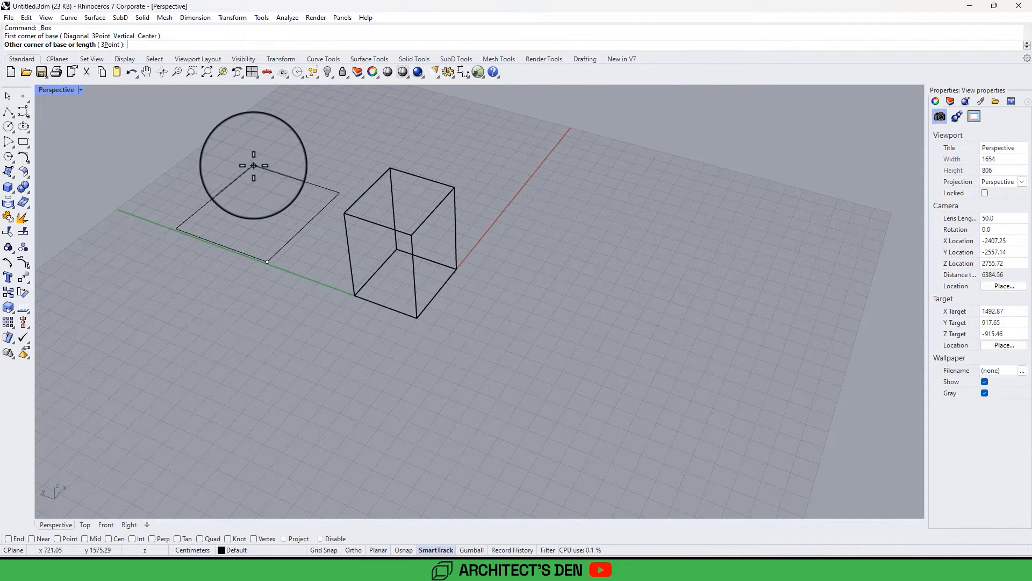
click(254, 165)
scroll(250, 110, down, 3)
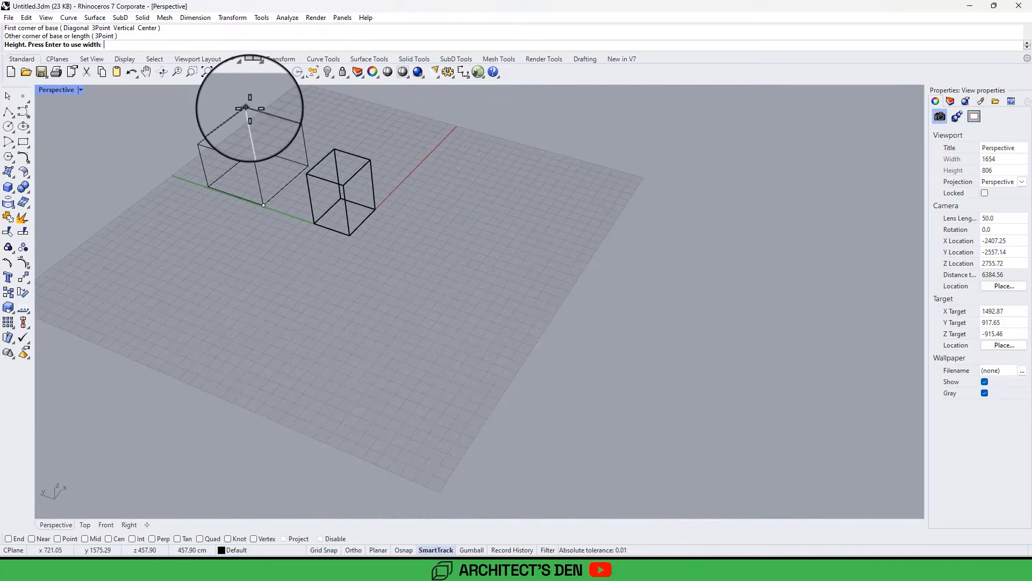
text(30)
key(Return)
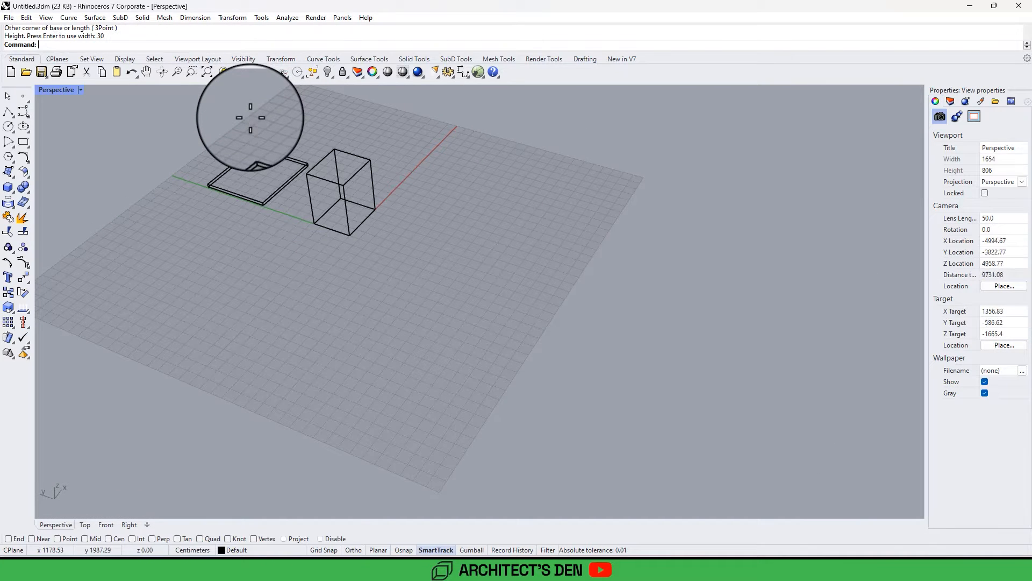
Step: Preview both boxes with the Shade command, and delete the flat box on the Y axis
scroll(267, 167, up, 5)
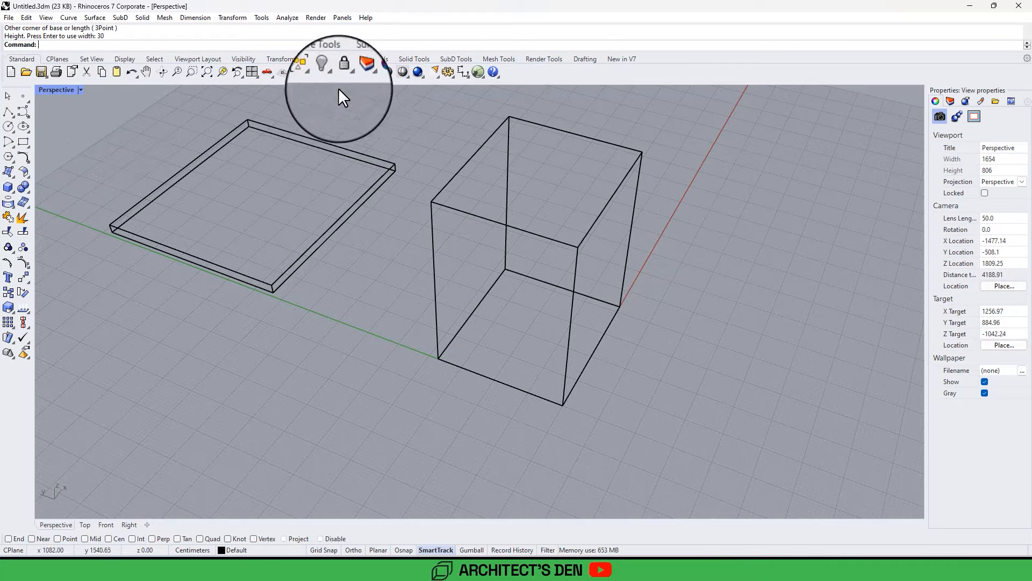
click(386, 72)
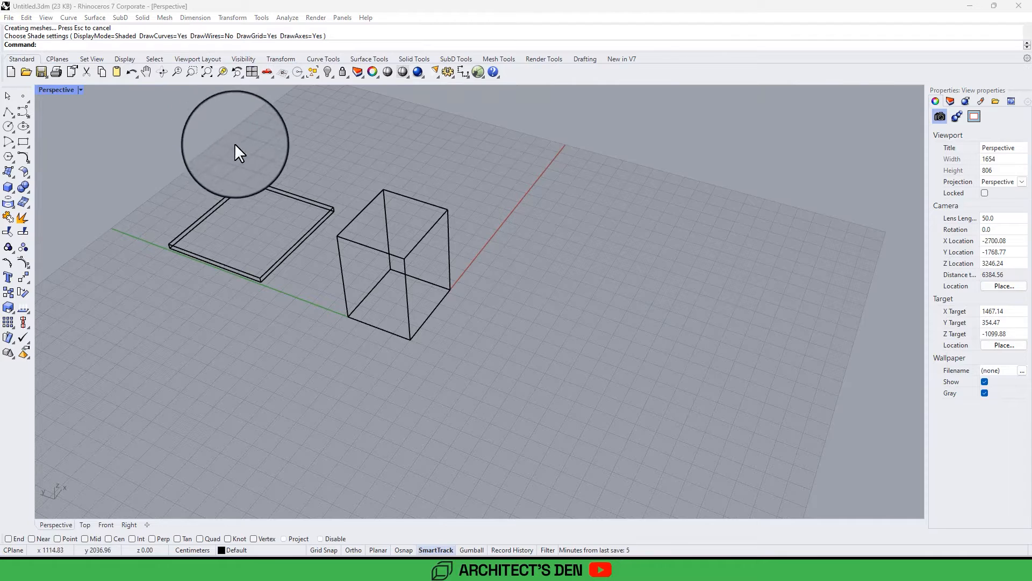
click(314, 222)
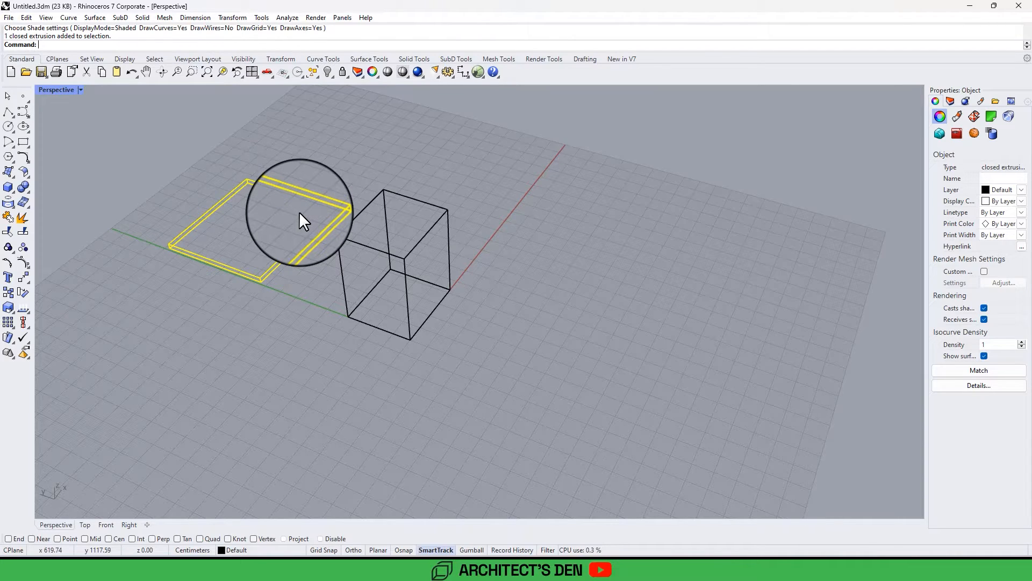
click(310, 183)
click(324, 214)
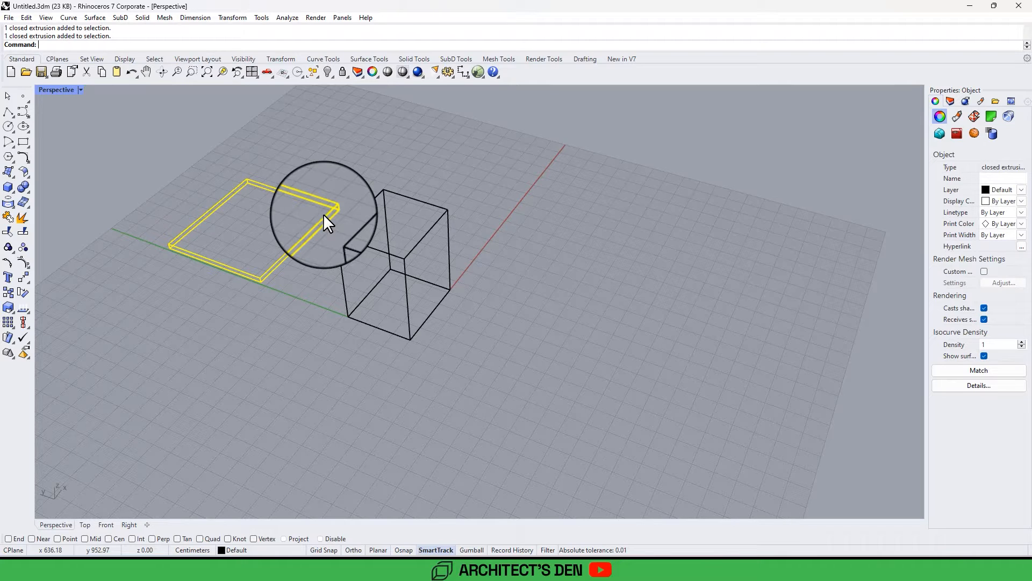
key(Delete)
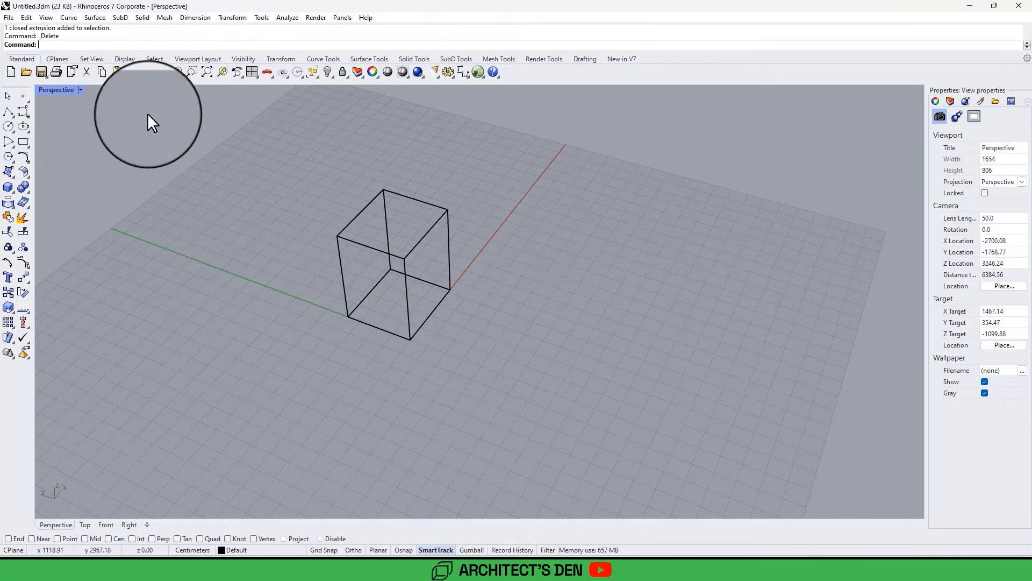
Step: Preview the tall box with the Shade command, and delete it to empty the model
key(ctrl+alt+s)
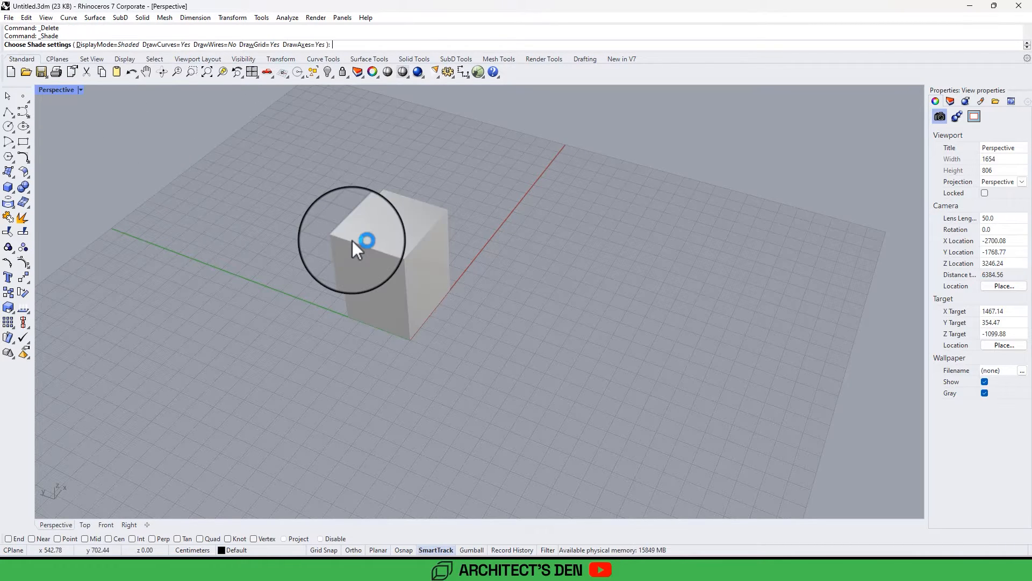
click(366, 245)
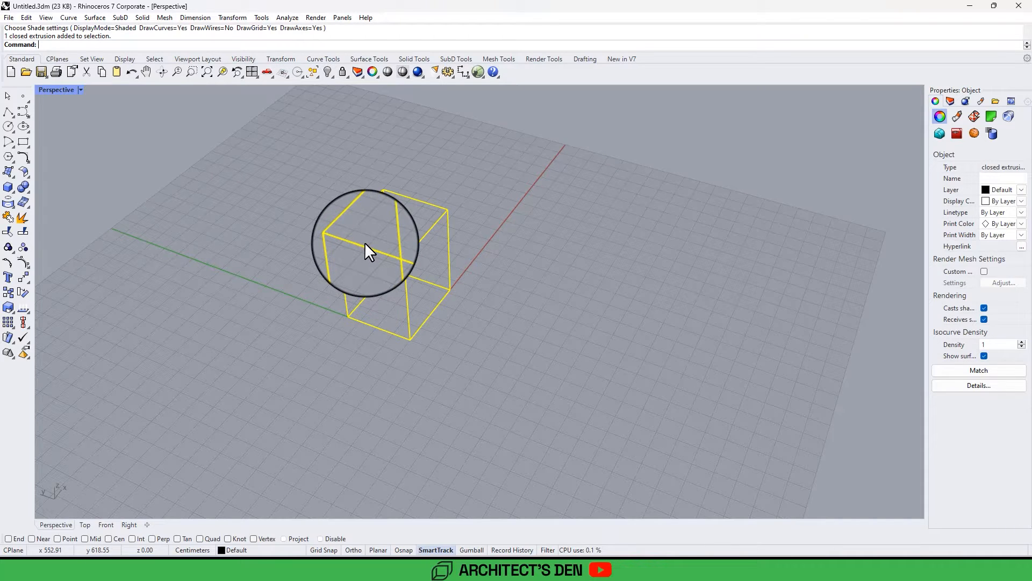
key(Delete)
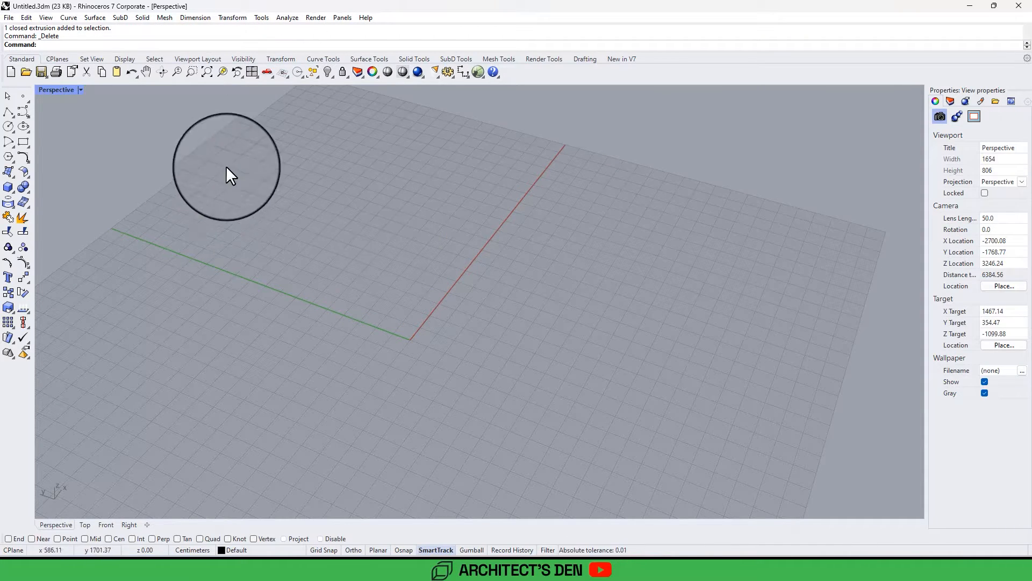
Step: Restore the four-viewport layout from the maximized Perspective viewport and inspect the Front and Top viewports
click(79, 90)
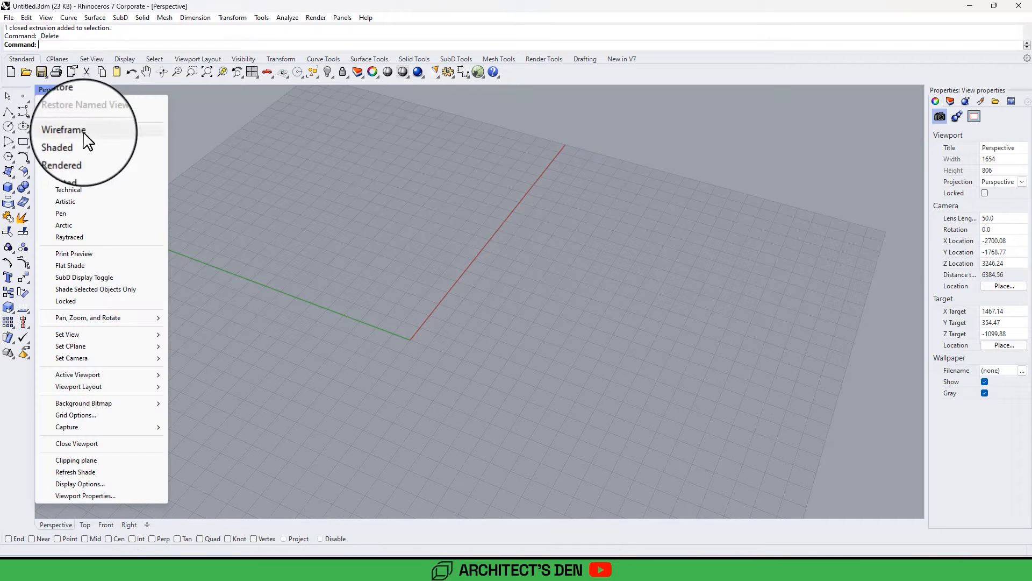
click(67, 103)
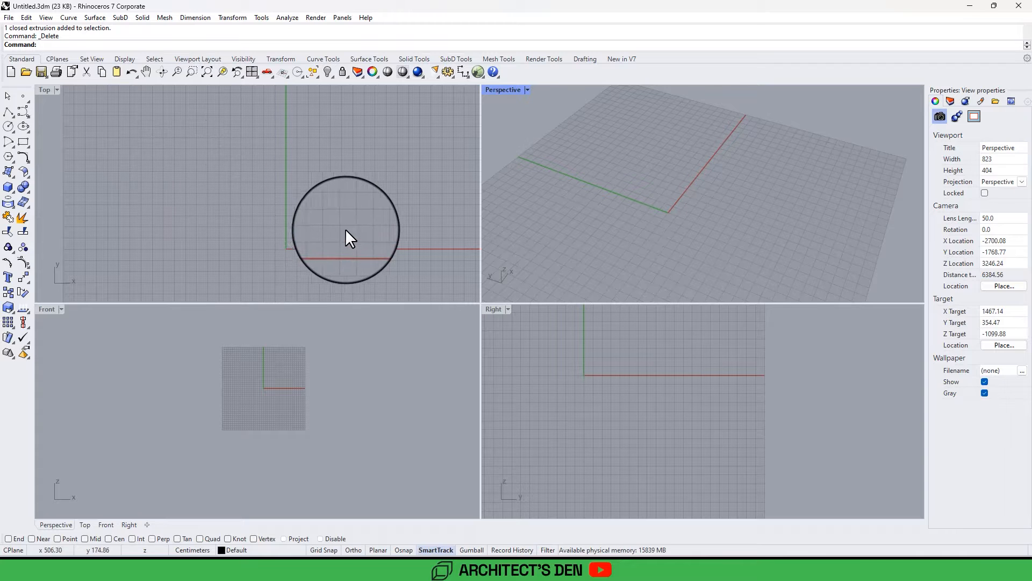
scroll(268, 377, up, 8)
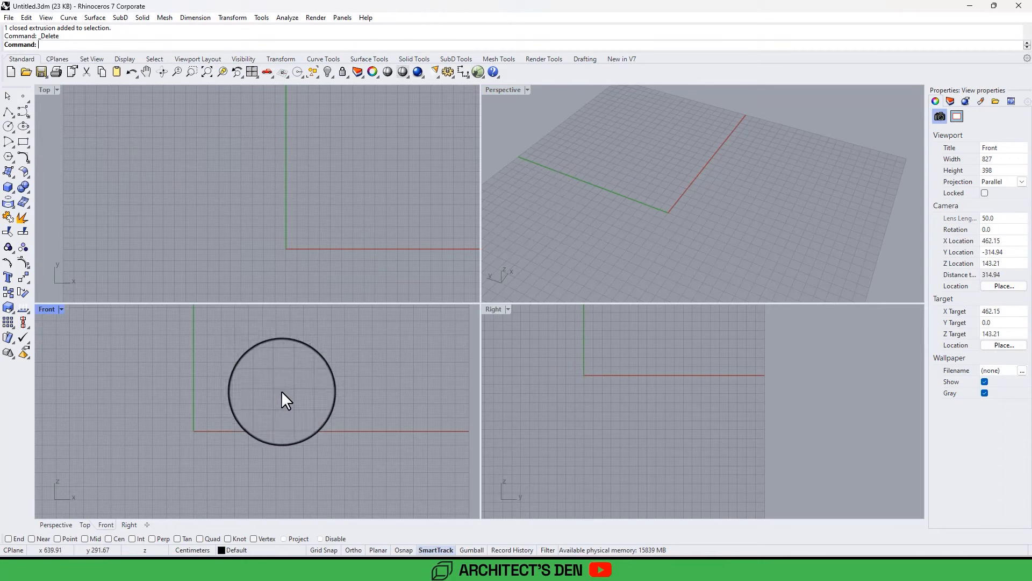
scroll(301, 396, down, 2)
scroll(279, 349, up, 4)
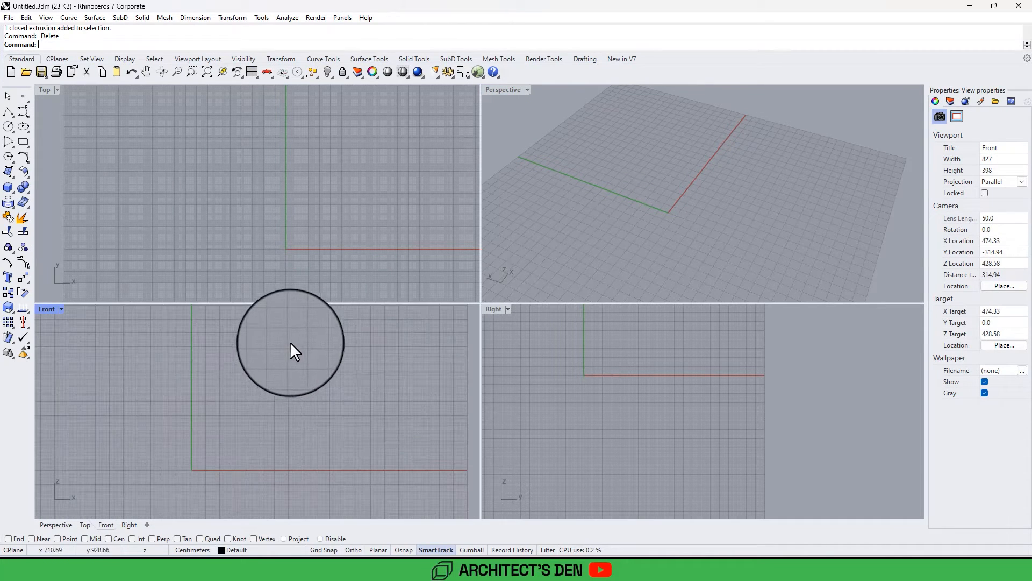
scroll(199, 290, down, 6)
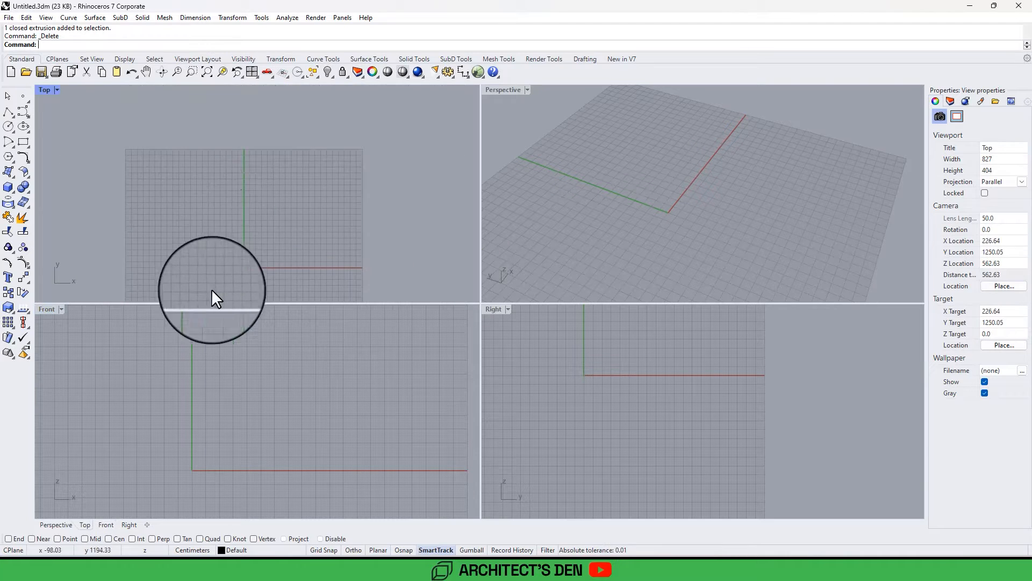
scroll(203, 191, up, 6)
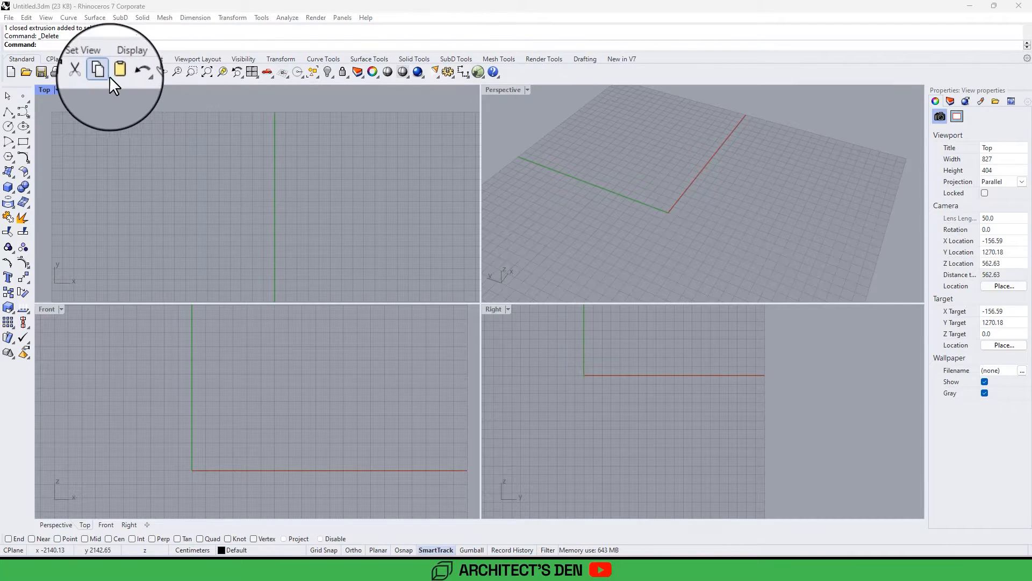
Step: Examine the available construction plane, visibility, transform and surface tools
click(63, 59)
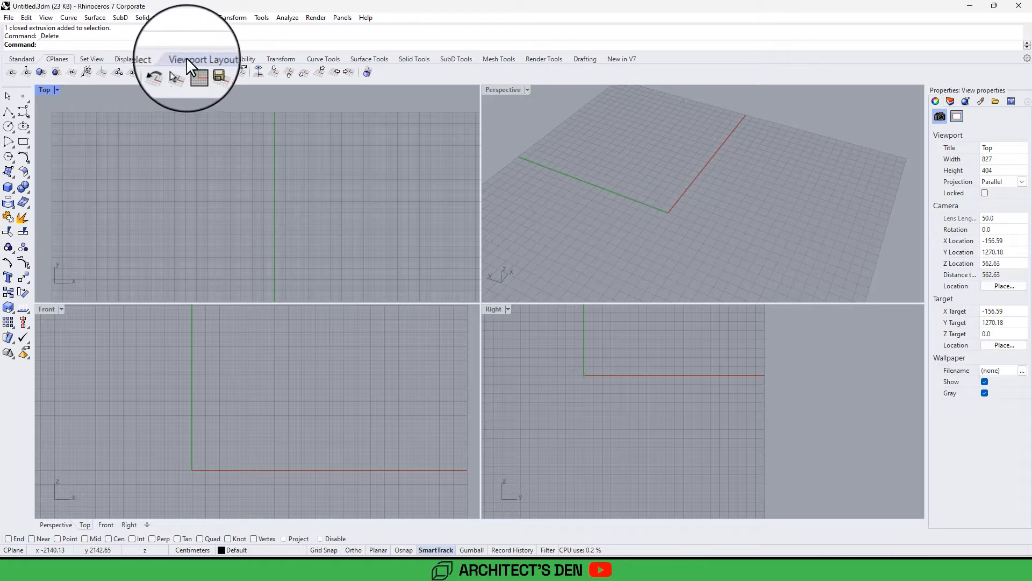
click(233, 60)
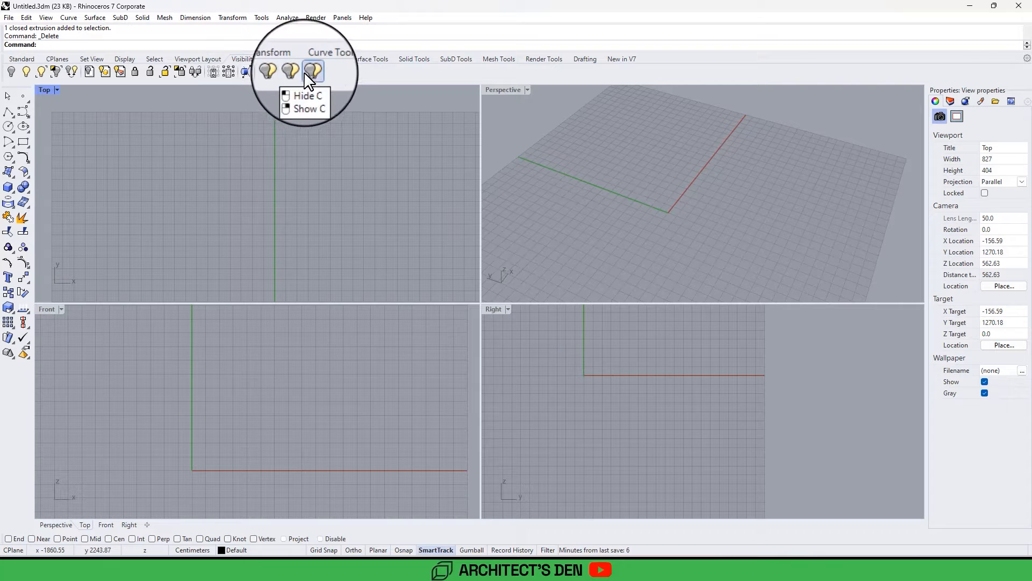
click(289, 60)
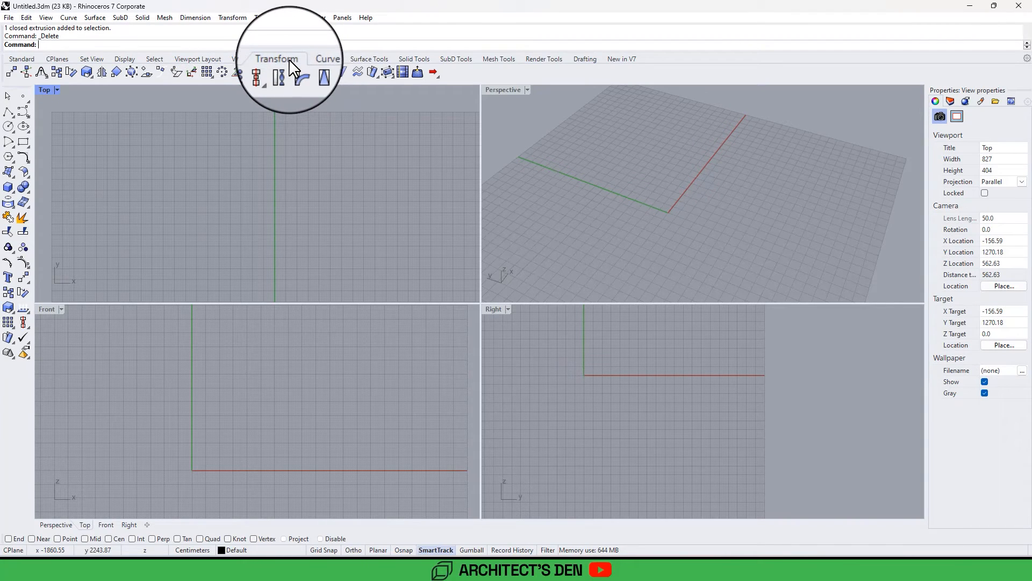
click(248, 57)
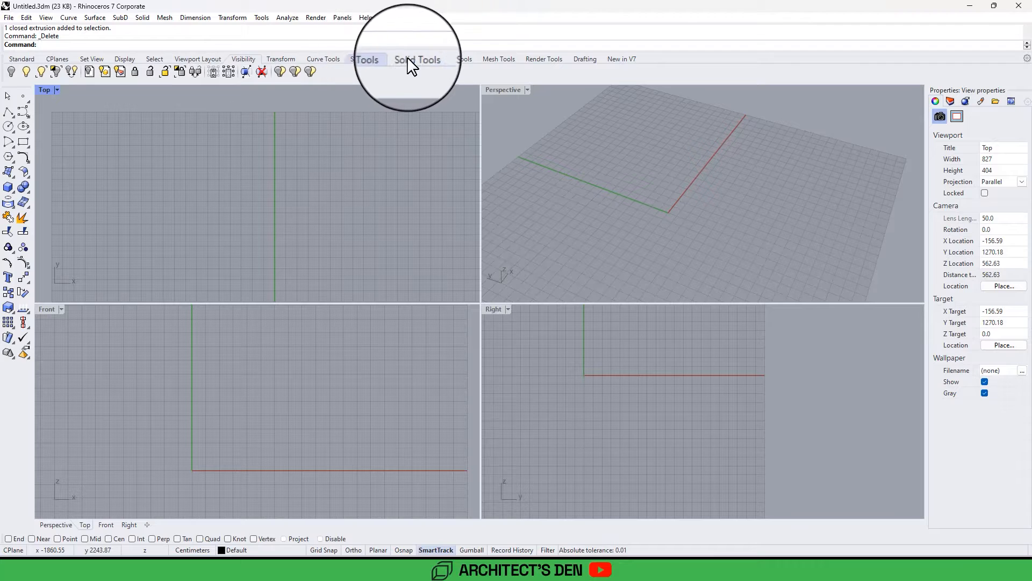
click(376, 60)
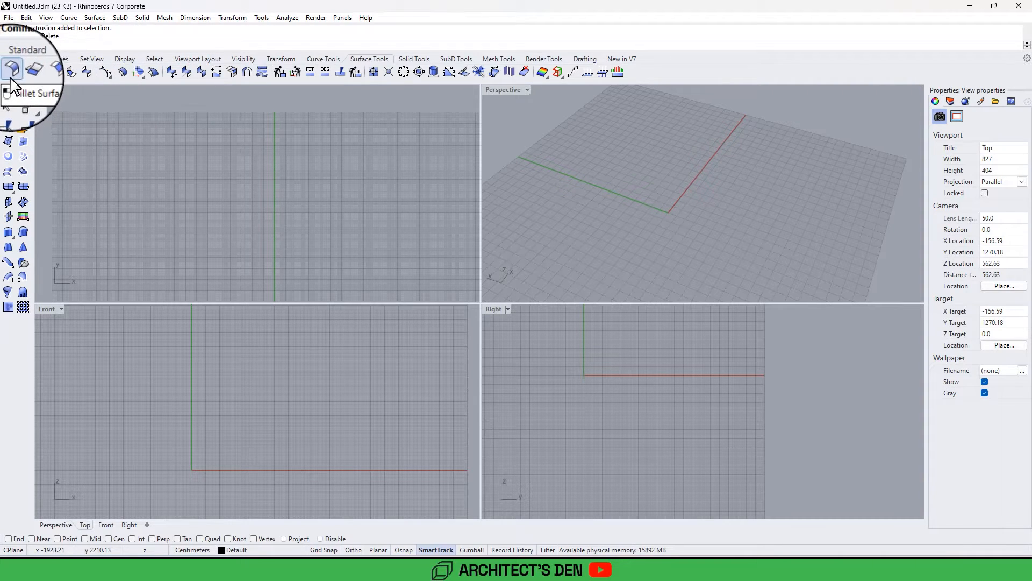
key(Delete)
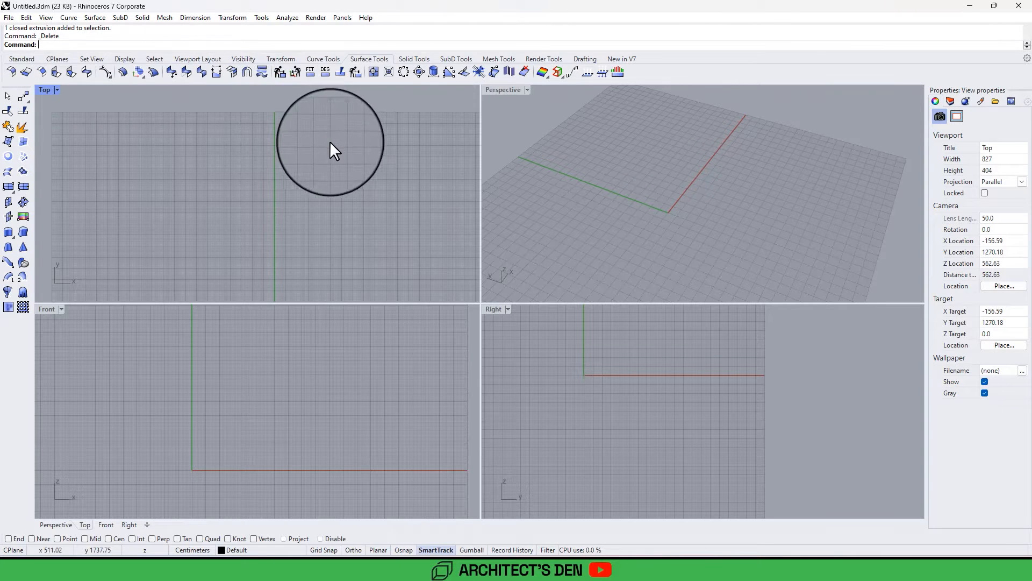
scroll(253, 189, down, 4)
scroll(275, 228, up, 4)
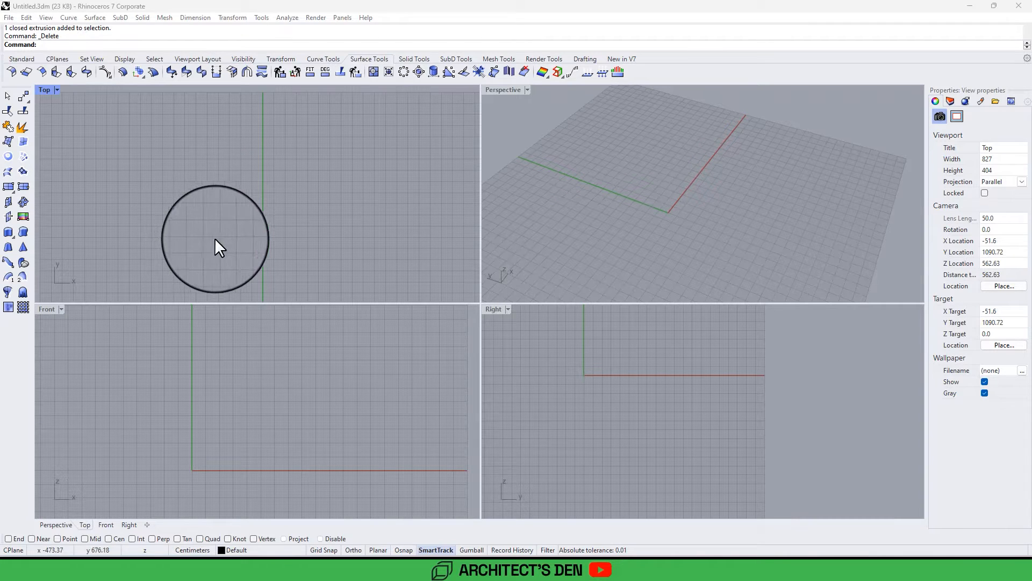
right_drag(213, 249, 179, 291)
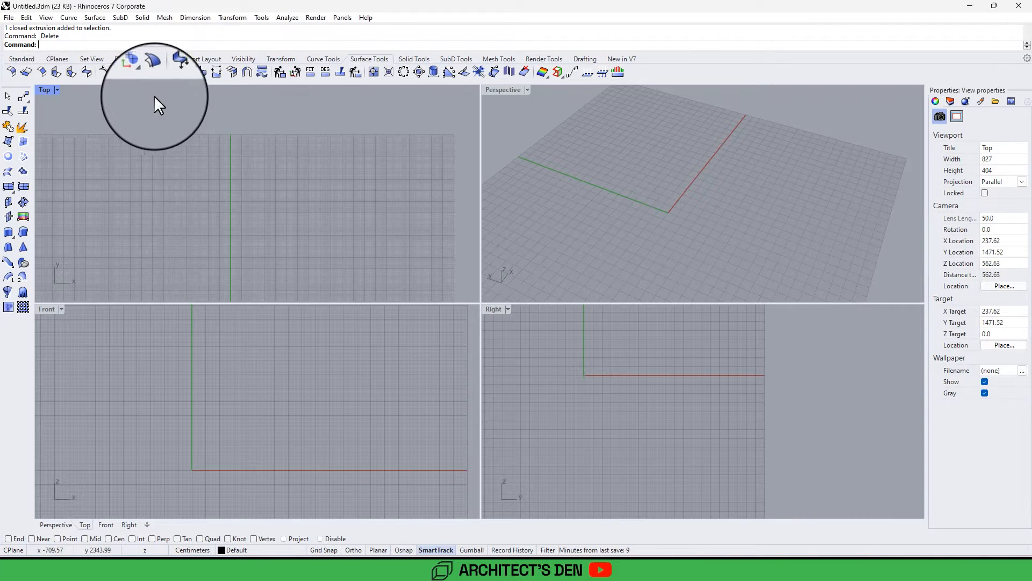
Step: Start a vertical solid cylinder in the Top viewport with its base centre at the origin, entering 0
scroll(220, 132, down, 6)
scroll(240, 221, up, 2)
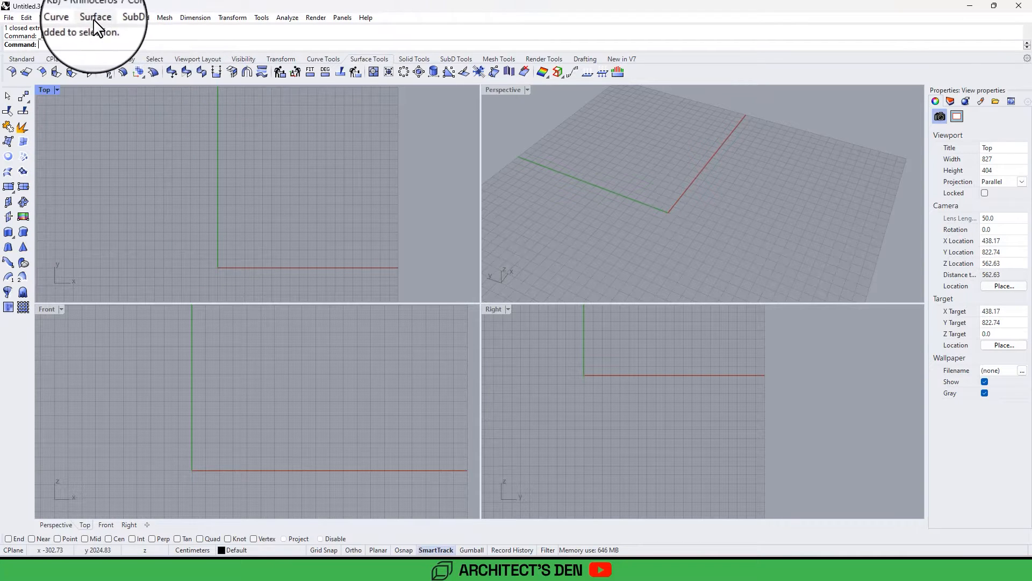
click(142, 18)
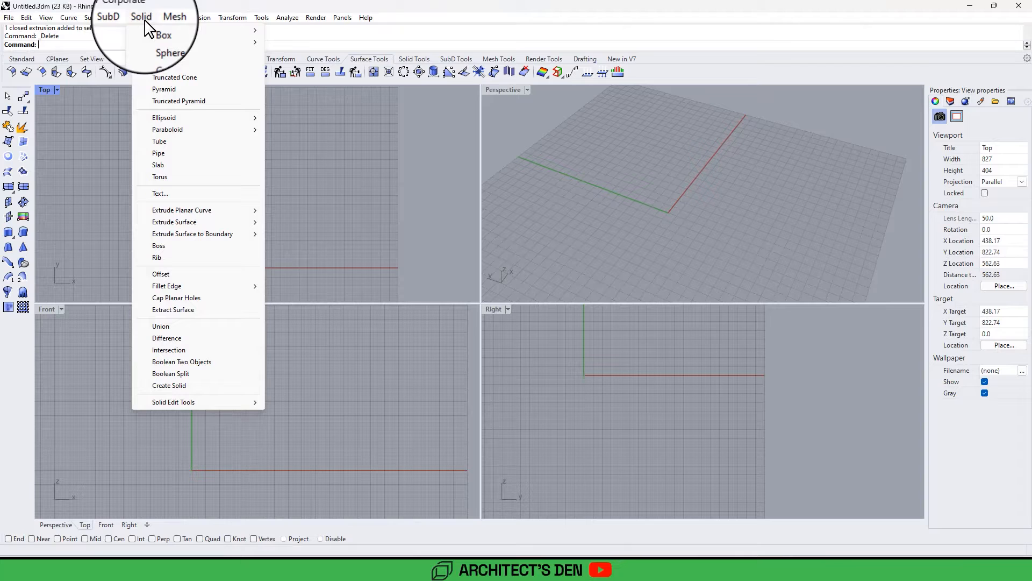
click(173, 54)
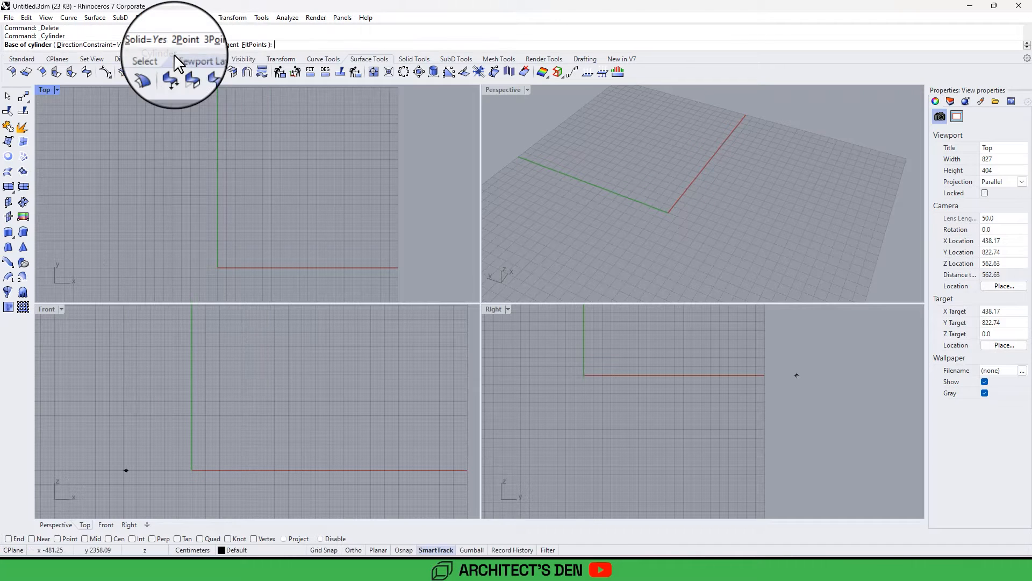
scroll(172, 142, down, 4)
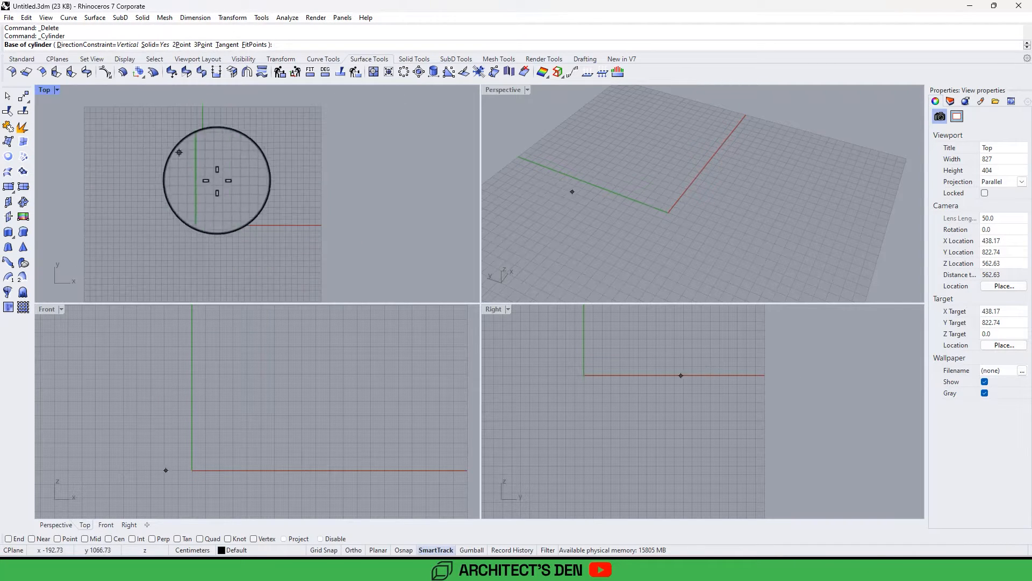
scroll(207, 205, up, 6)
scroll(203, 226, up, 1)
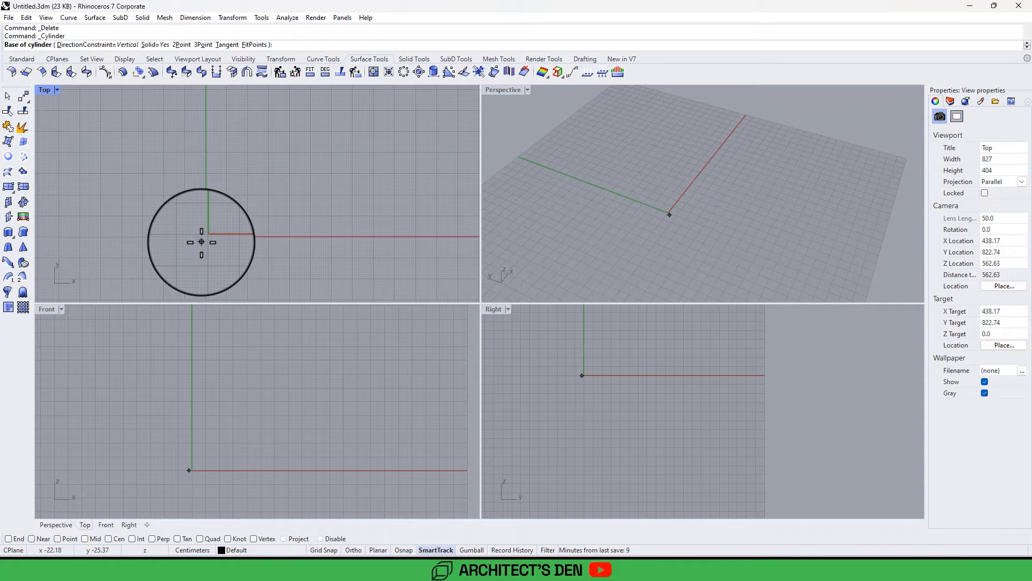
scroll(210, 236, up, 6)
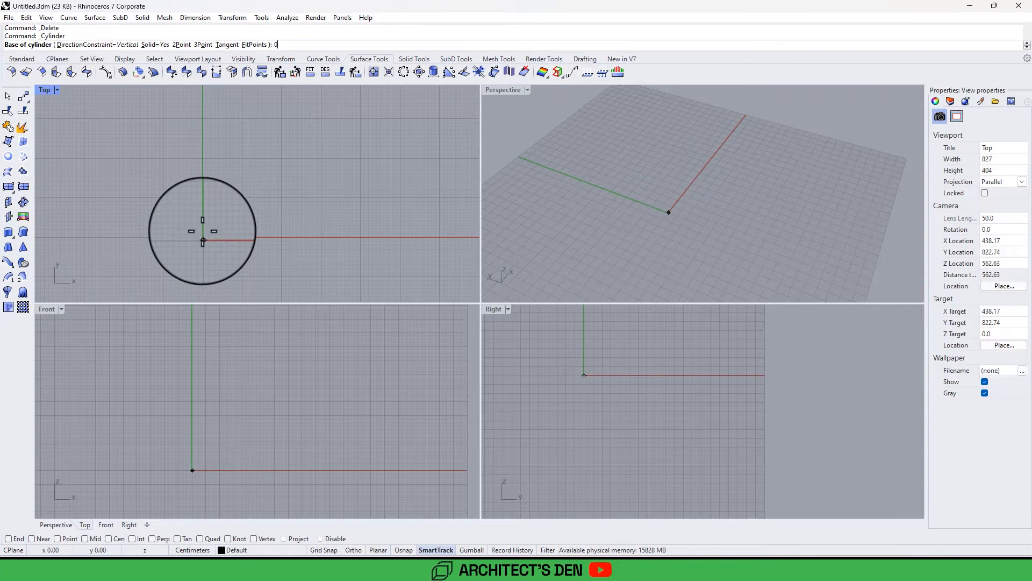
key(Return)
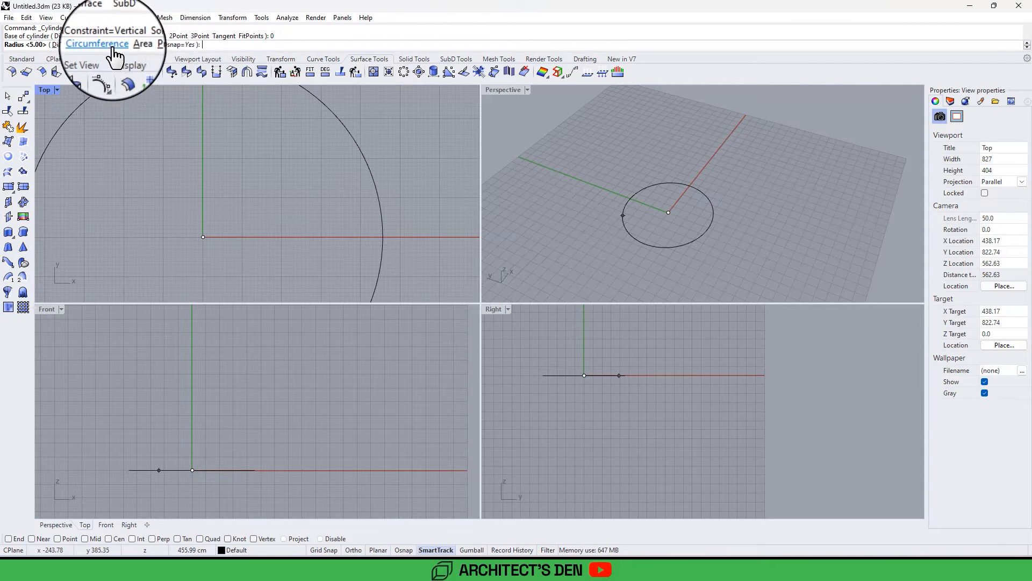
Step: Try the Diameter option for the cylinder's base, return to Radius, and set the radius to 200 cm
click(65, 45)
click(70, 45)
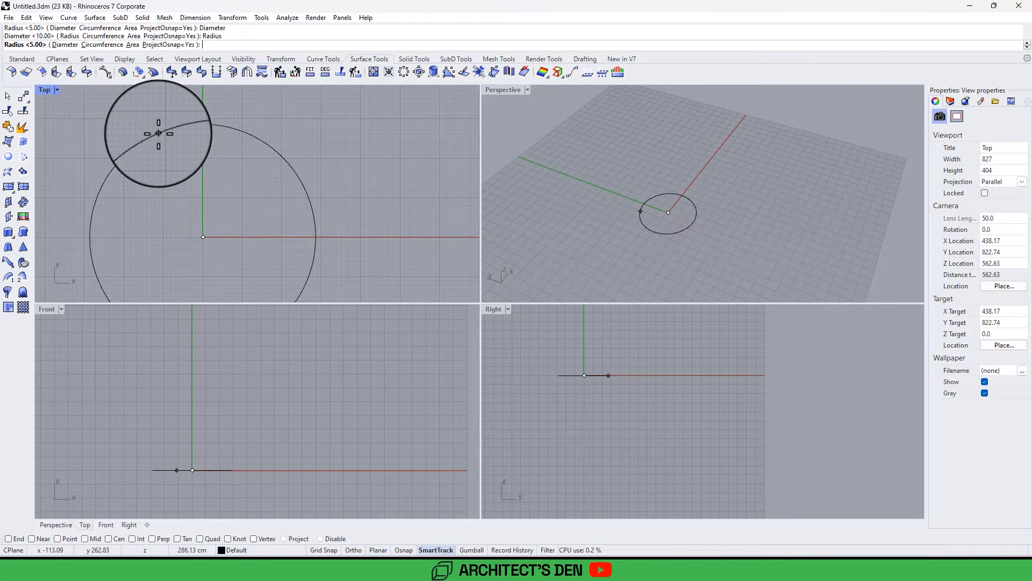
text(200)
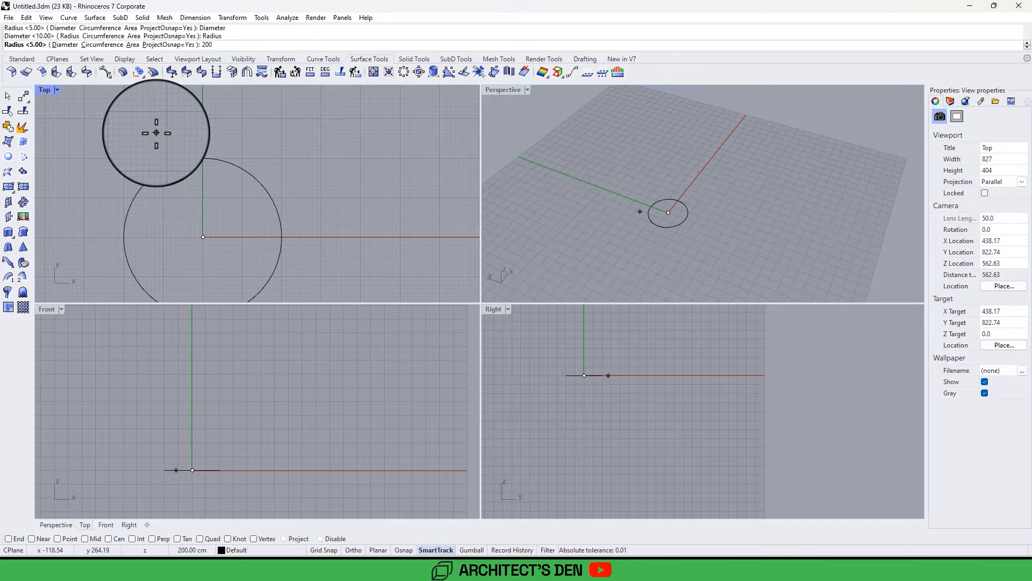
key(Return)
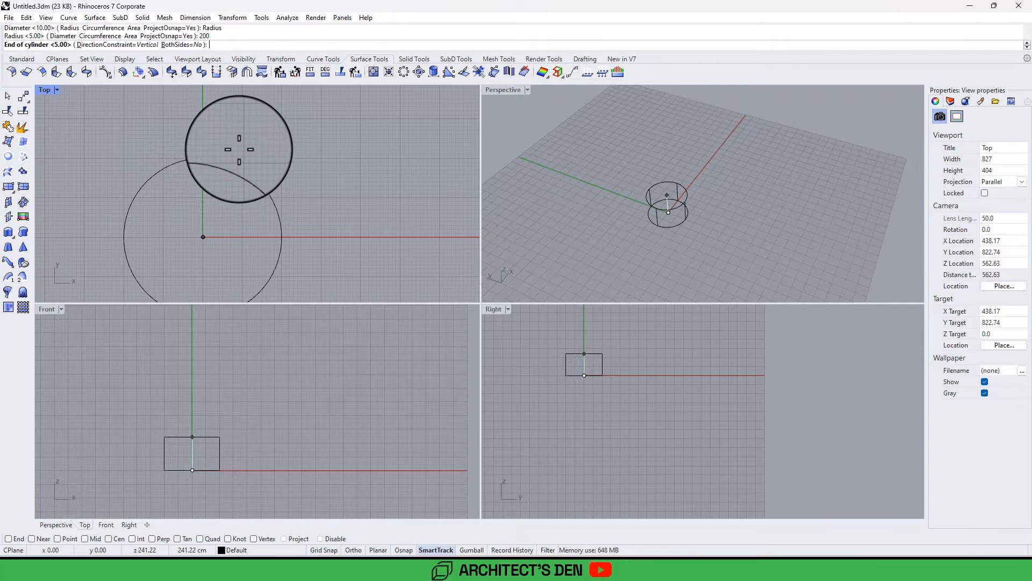
Step: Set the cylinder's height to 400 cm and finish the solid
scroll(243, 186, down, 1)
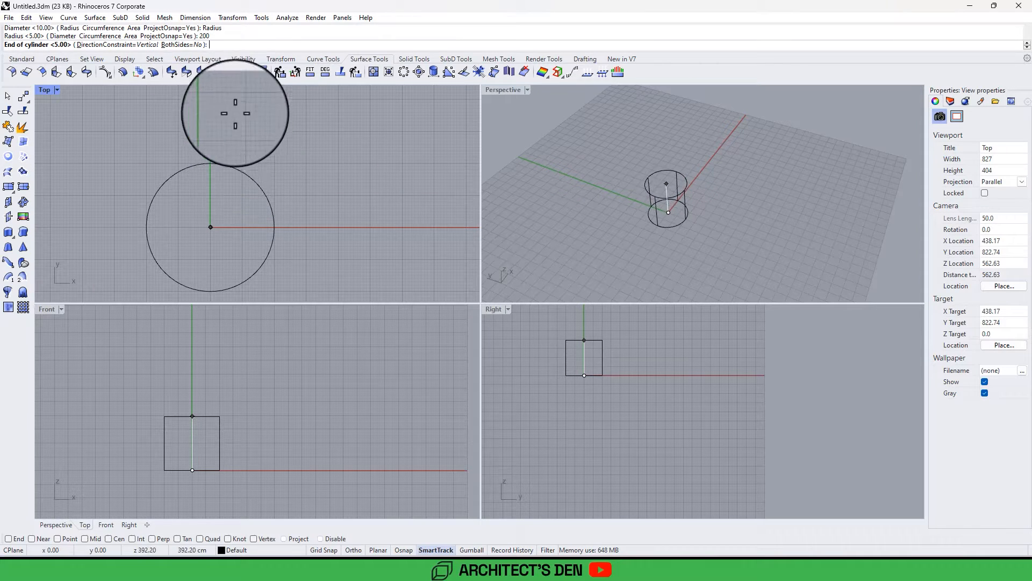
scroll(245, 153, down, 2)
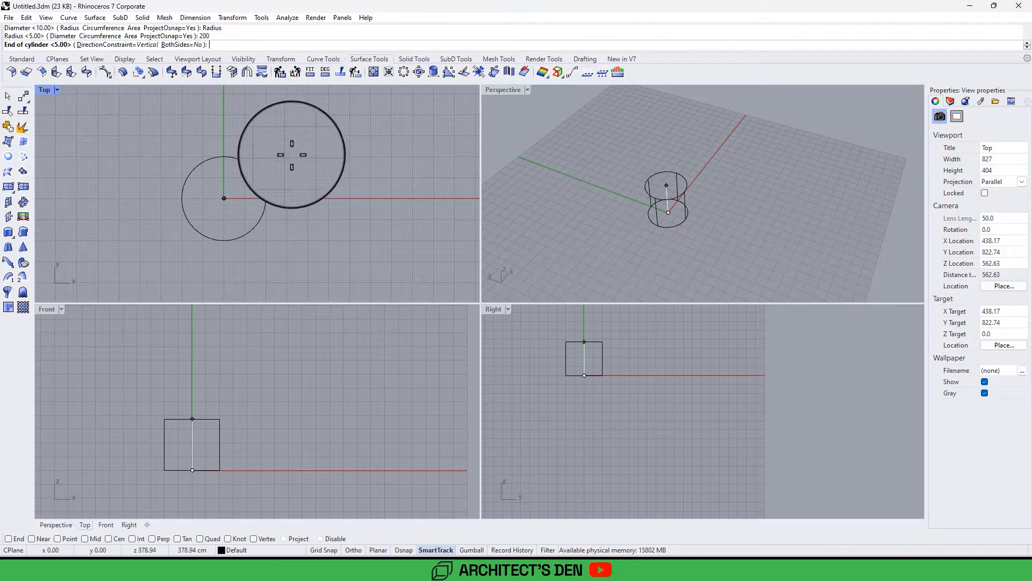
scroll(210, 166, up, 3)
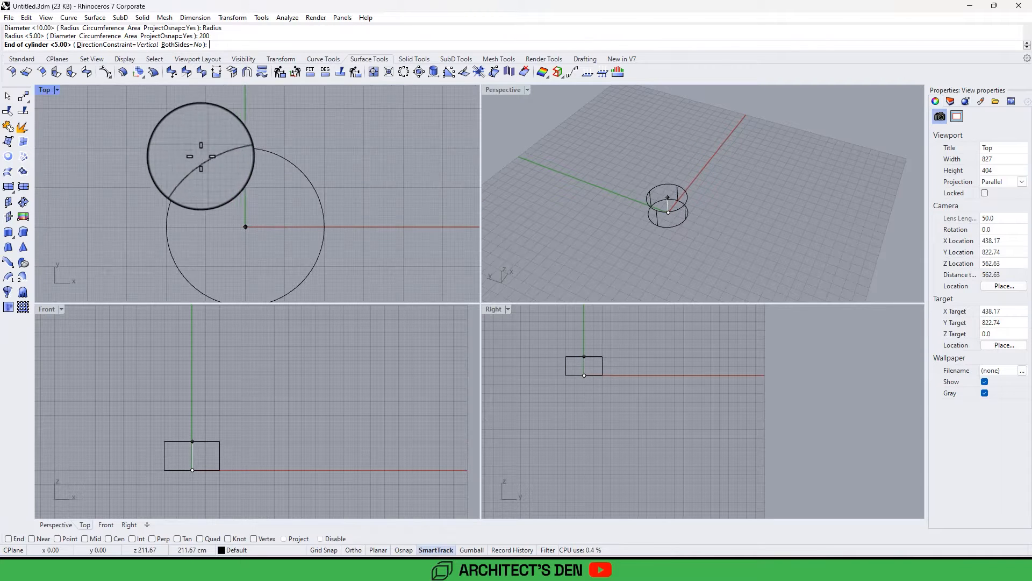
scroll(232, 182, down, 2)
scroll(231, 198, up, 2)
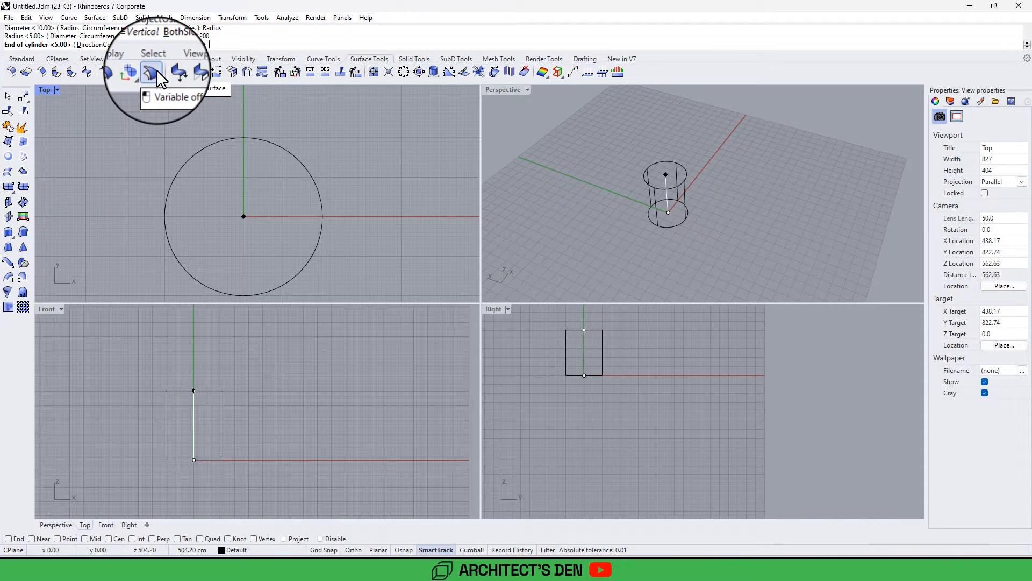
text(400)
key(Return)
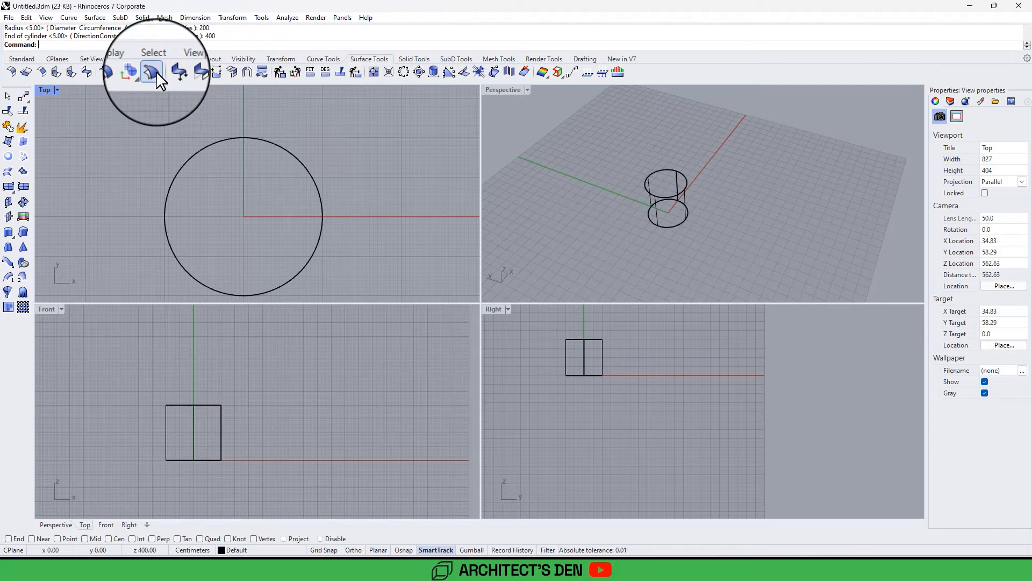
Step: Inspect the wireframe cylinder in the Top, Front and Perspective viewports from different distances and angles
scroll(200, 355, up, 3)
scroll(200, 355, down, 5)
scroll(189, 298, up, 3)
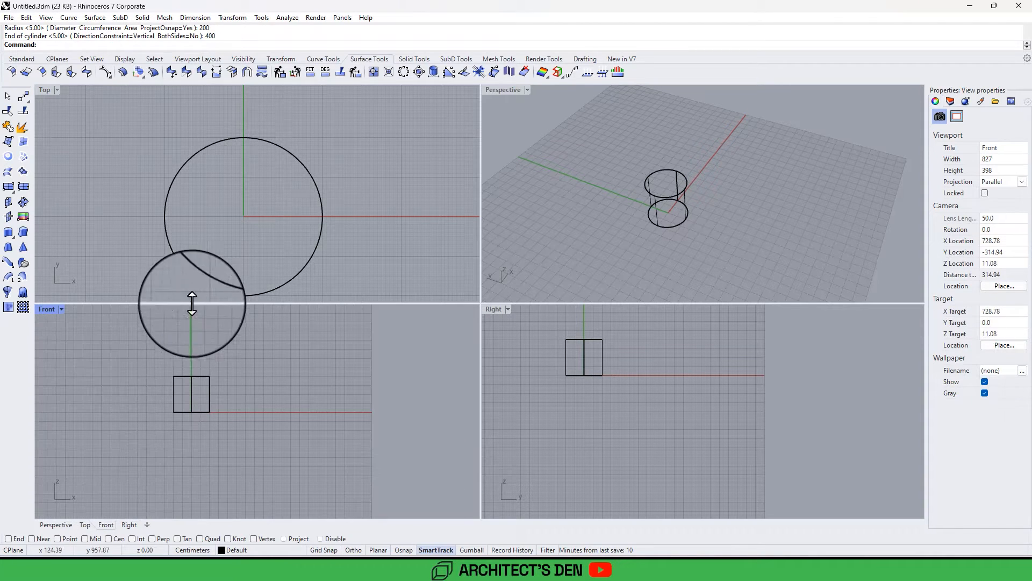
scroll(188, 383, up, 3)
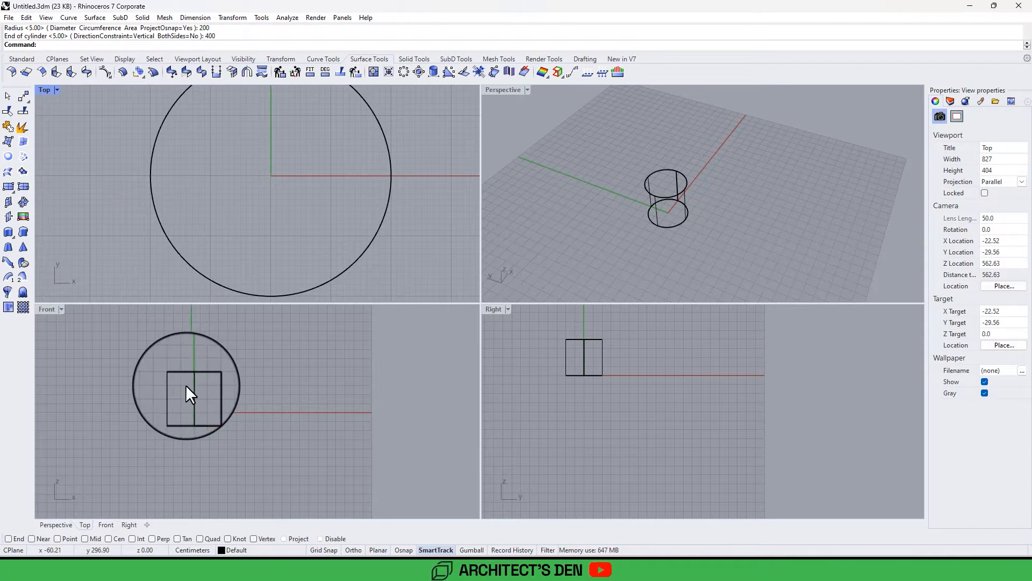
scroll(647, 226, up, 3)
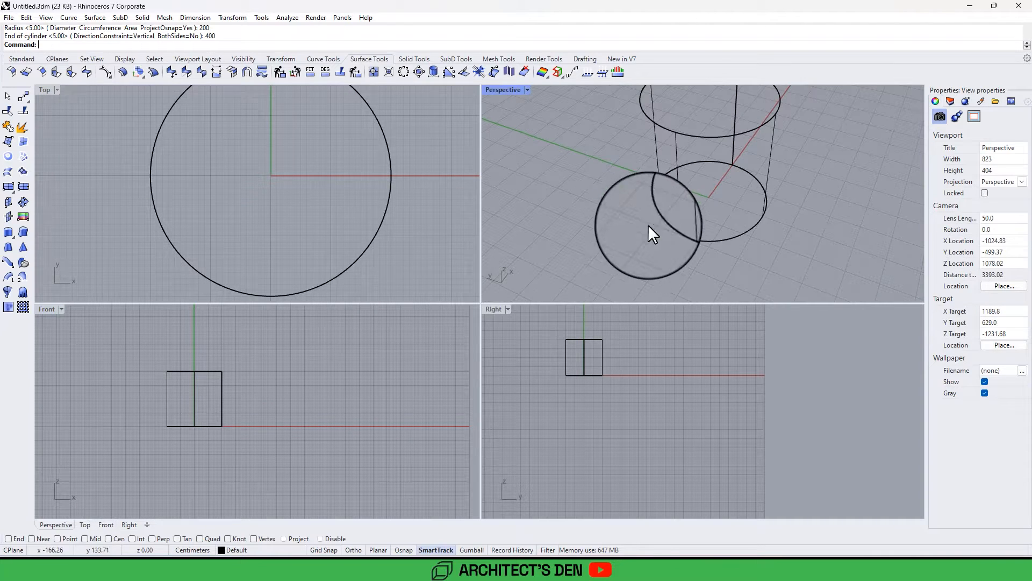
scroll(486, 294, down, 5)
scroll(357, 346, down, 3)
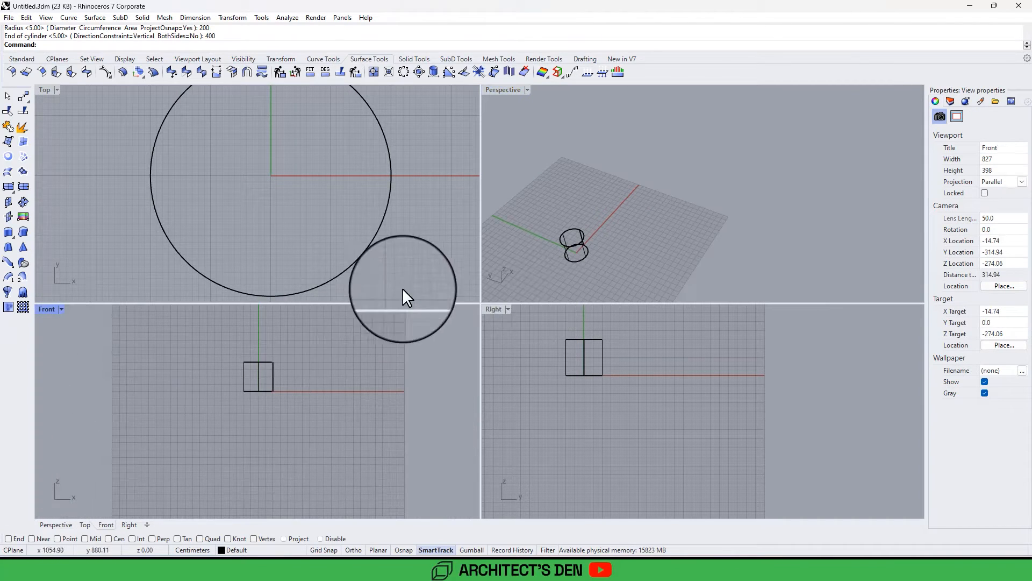
right_drag(404, 290, 430, 283)
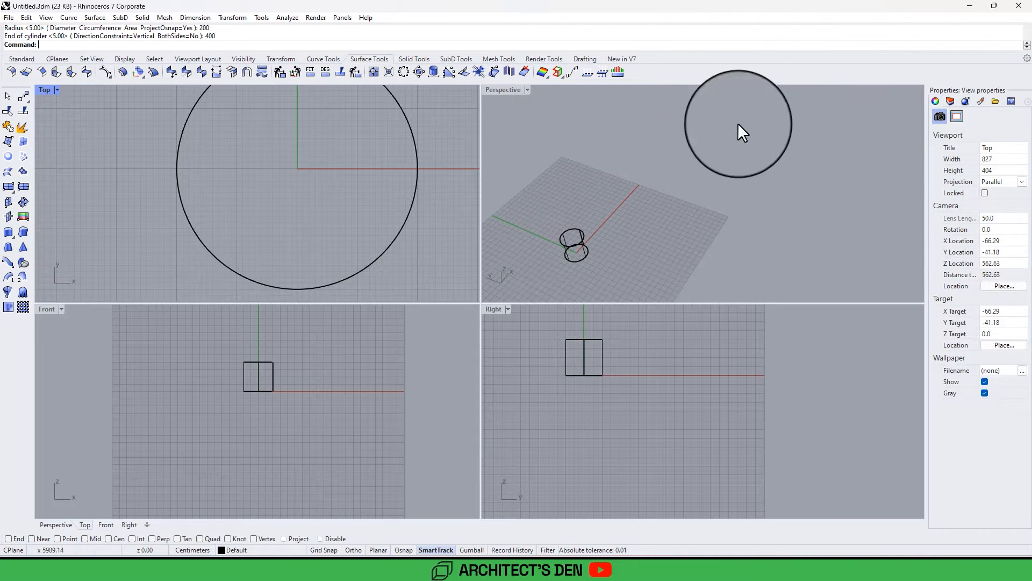
scroll(570, 248, up, 5)
scroll(532, 275, up, 5)
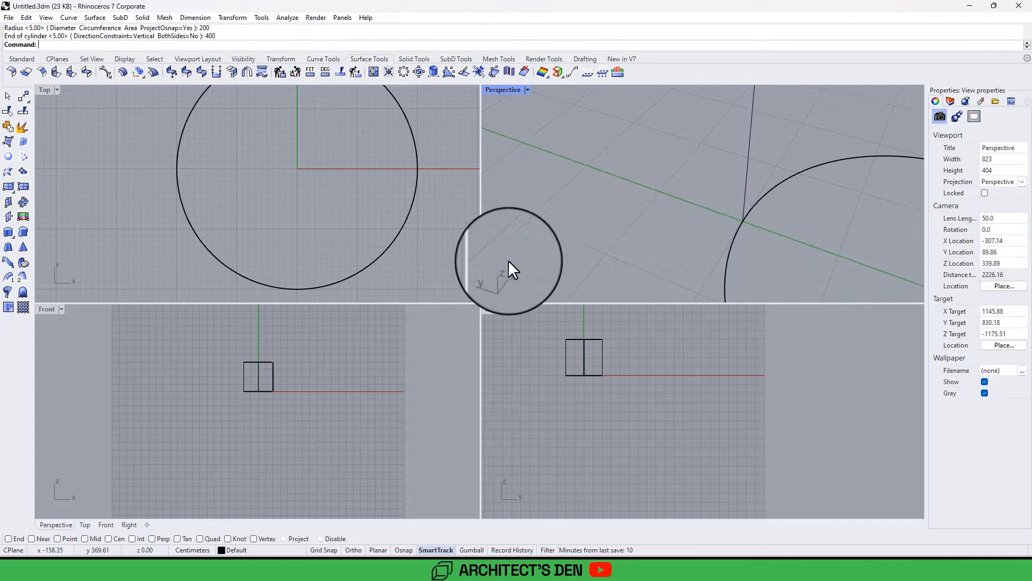
scroll(537, 250, down, 4)
scroll(573, 253, up, 5)
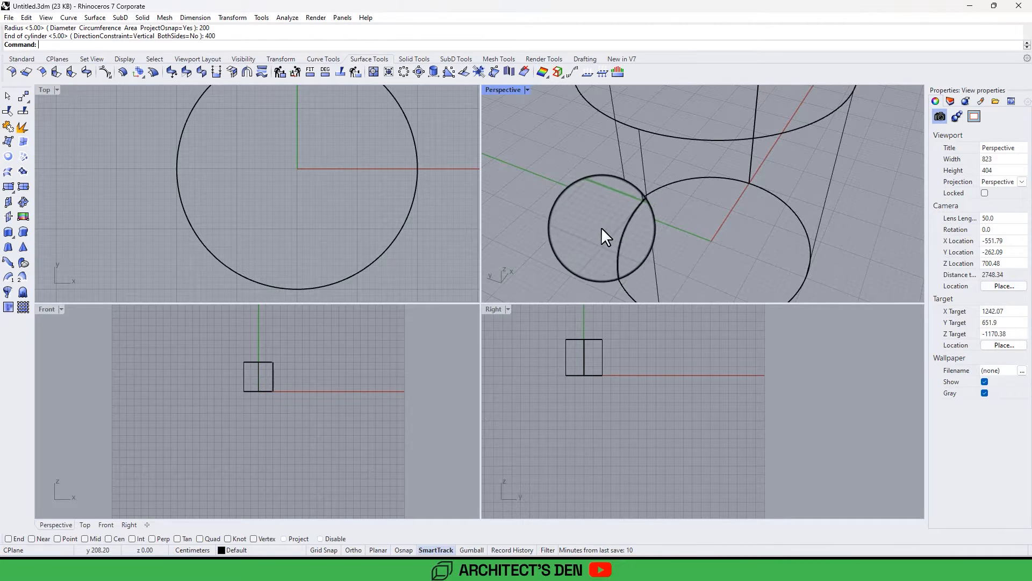
right_drag(601, 228, 625, 234)
scroll(582, 233, down, 6)
scroll(673, 238, up, 4)
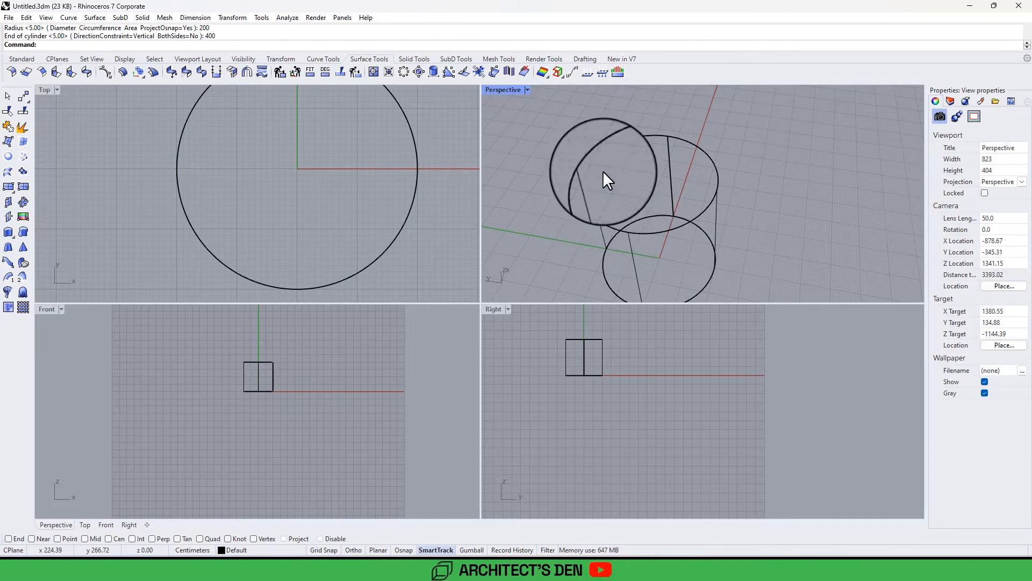
Step: Switch the Perspective viewport to the Shaded display mode and inspect the cylinder from several angles
click(528, 90)
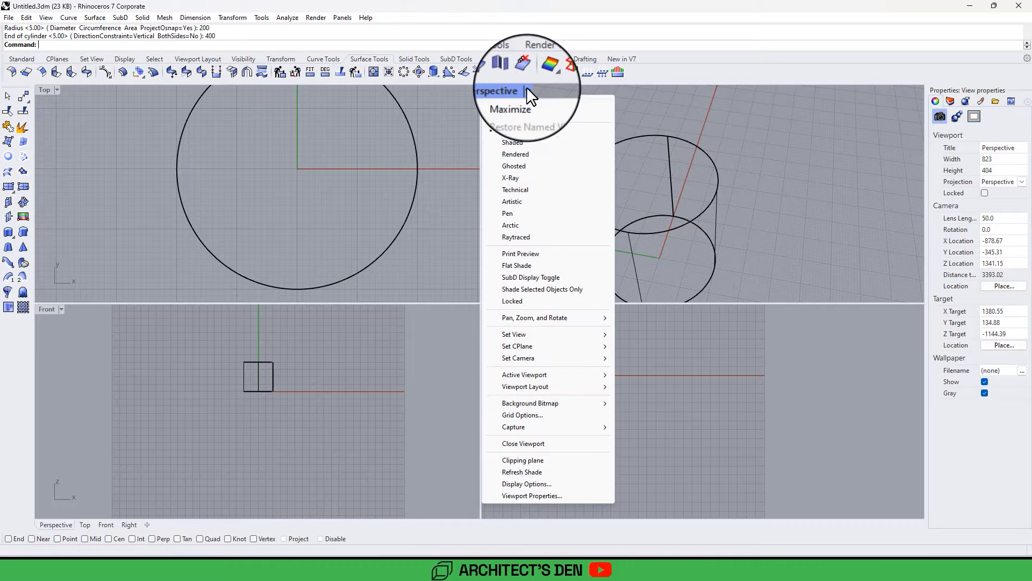
click(526, 144)
scroll(582, 201, up, 3)
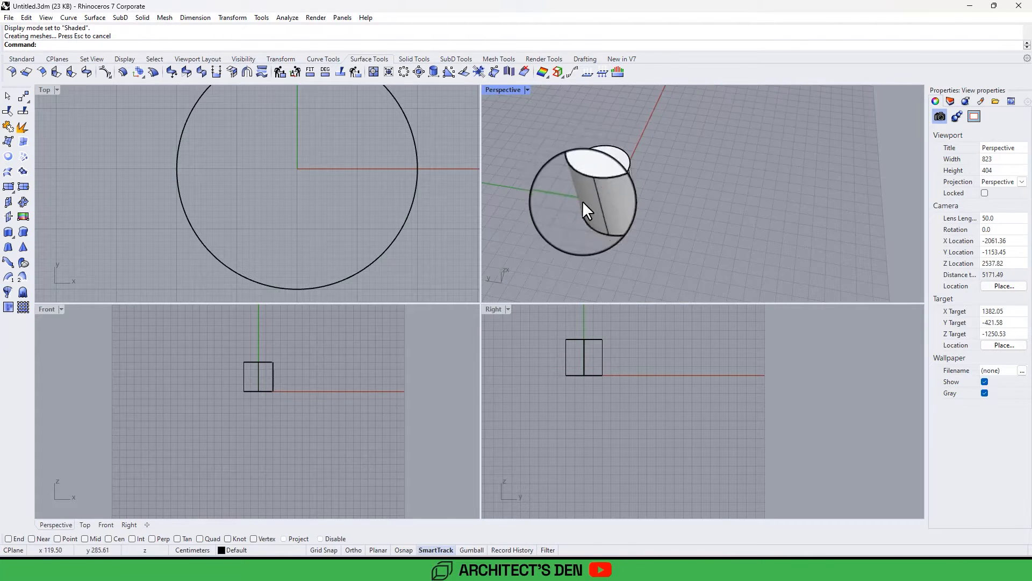
scroll(582, 188, down, 6)
scroll(580, 182, up, 4)
right_click(582, 186)
mouse_move(582, 186)
right_down()
mouse_move(641, 192)
mouse_move(631, 174)
right_up()
scroll(611, 171, down, 6)
scroll(677, 161, up, 6)
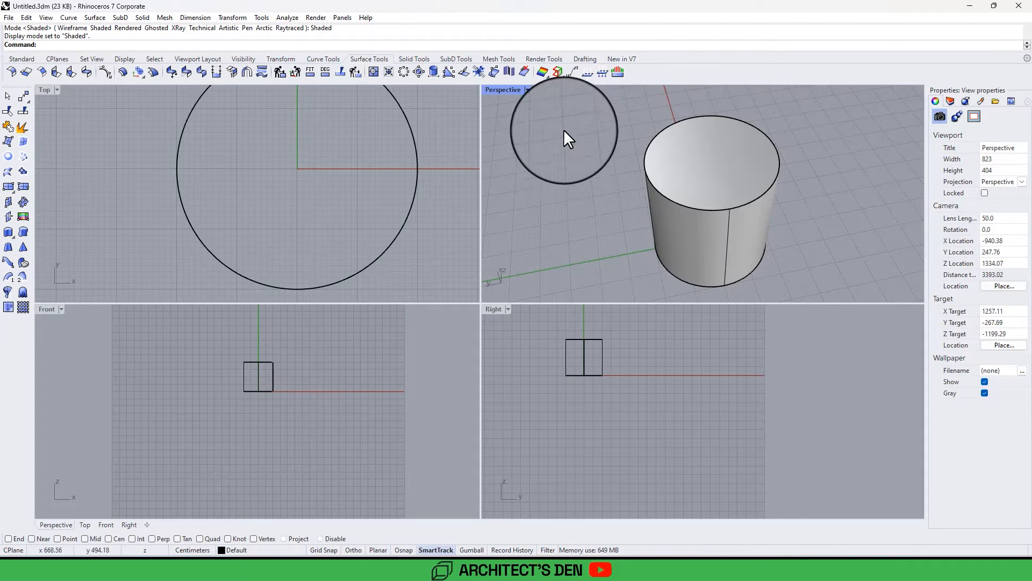
Step: Preview the cylinder in the Perspective viewport with the Artistic and Pen display modes
click(527, 90)
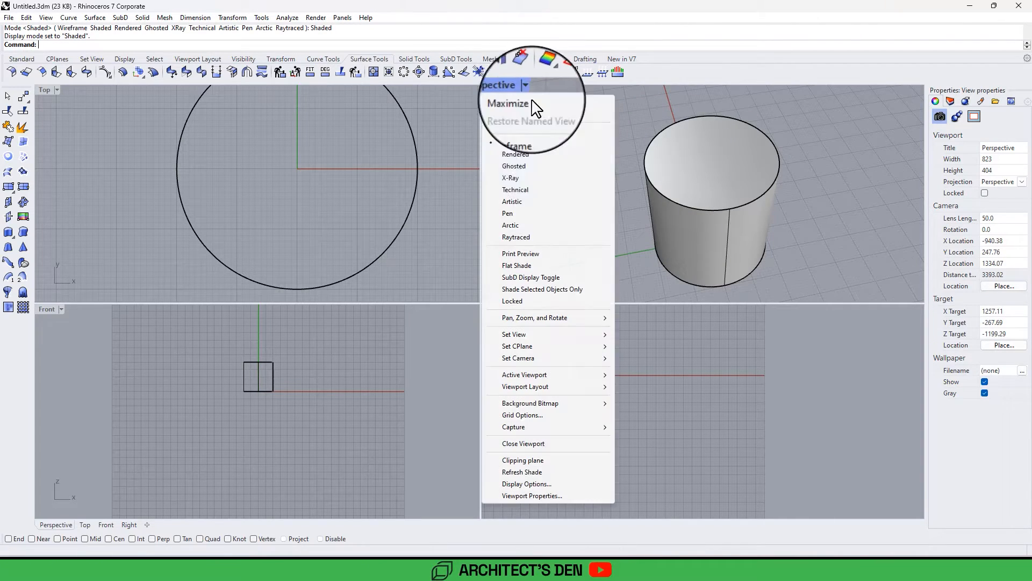
click(513, 203)
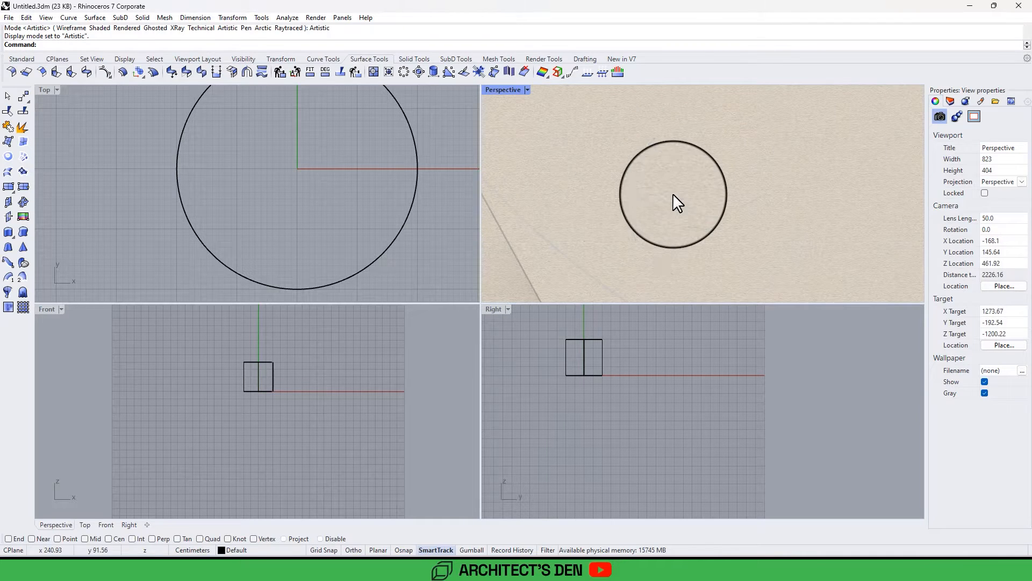
click(527, 89)
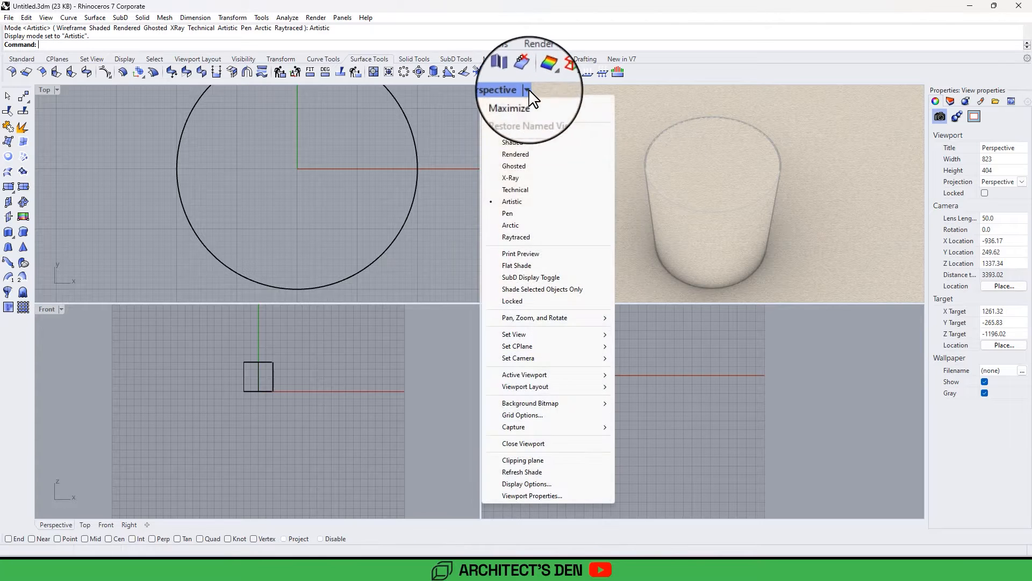
click(510, 214)
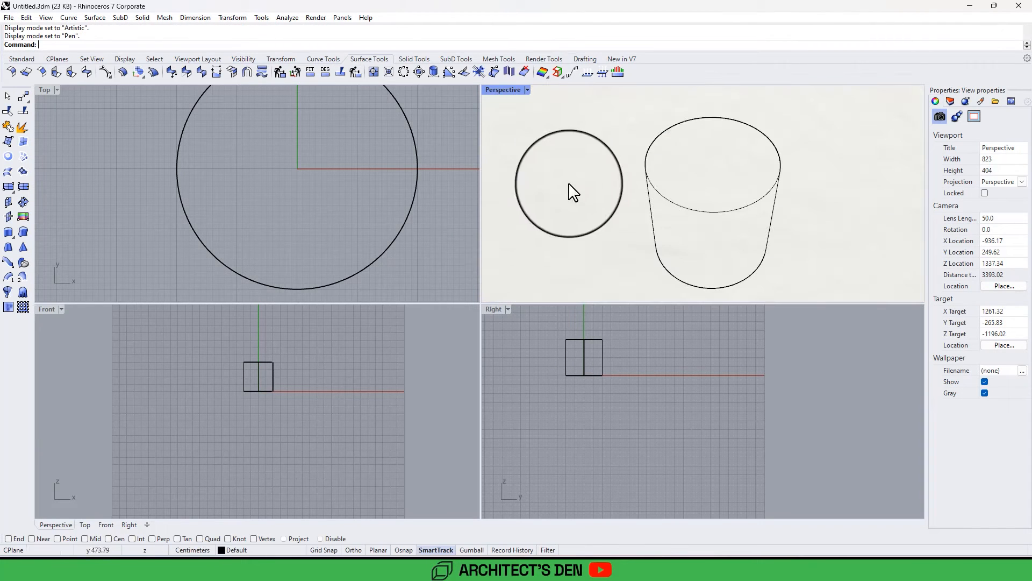
Step: Preview the cylinder in the Perspective viewport with the Arctic and Rendered display modes, viewing it from several angles
click(528, 89)
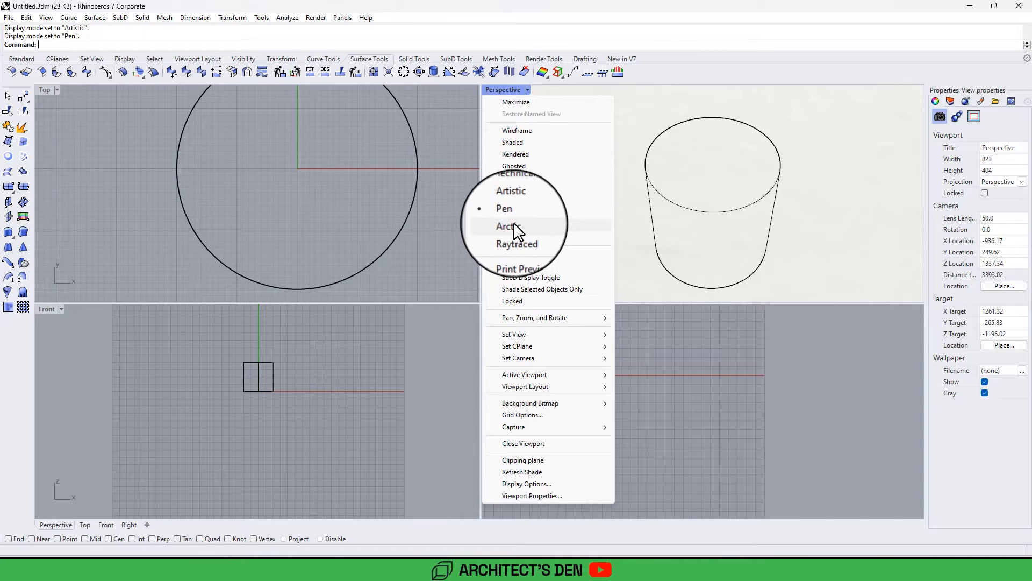
click(515, 225)
mouse_move(511, 230)
right_down()
mouse_move(641, 219)
mouse_move(631, 210)
mouse_move(617, 217)
mouse_move(735, 221)
mouse_move(525, 237)
mouse_move(523, 185)
mouse_move(601, 211)
mouse_move(553, 115)
right_up()
click(528, 90)
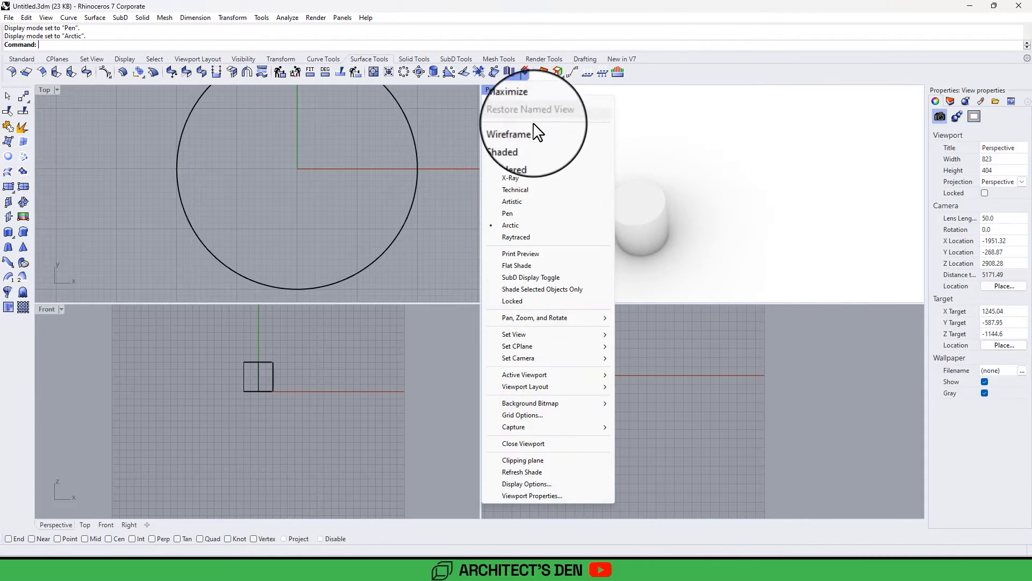
click(535, 158)
scroll(613, 215, up, 4)
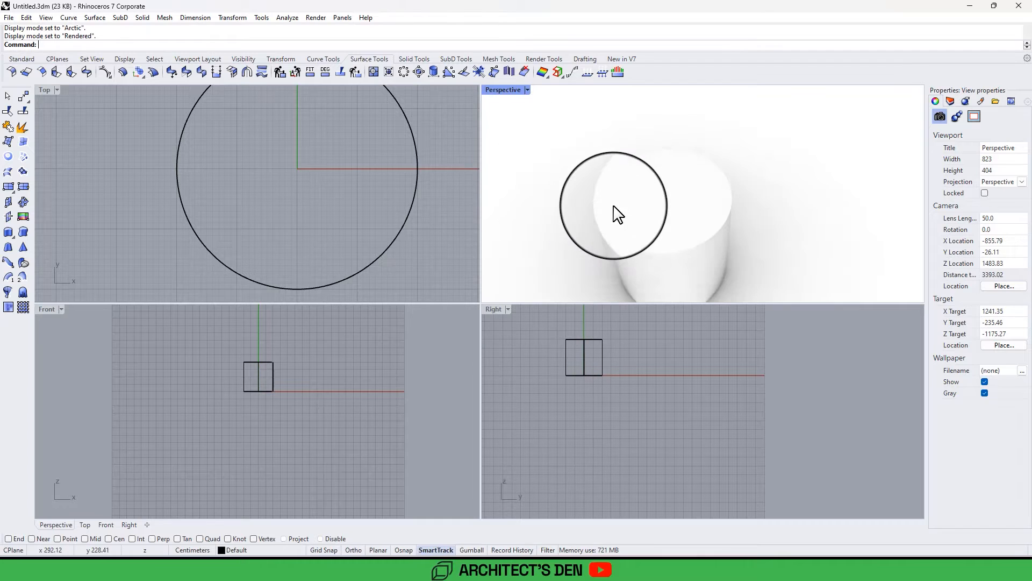
mouse_move(597, 218)
right_down()
mouse_move(564, 235)
mouse_move(521, 214)
mouse_move(599, 217)
mouse_move(542, 217)
mouse_move(599, 183)
mouse_move(507, 218)
mouse_move(563, 204)
mouse_move(574, 212)
mouse_move(565, 215)
mouse_move(548, 216)
mouse_move(587, 201)
right_up()
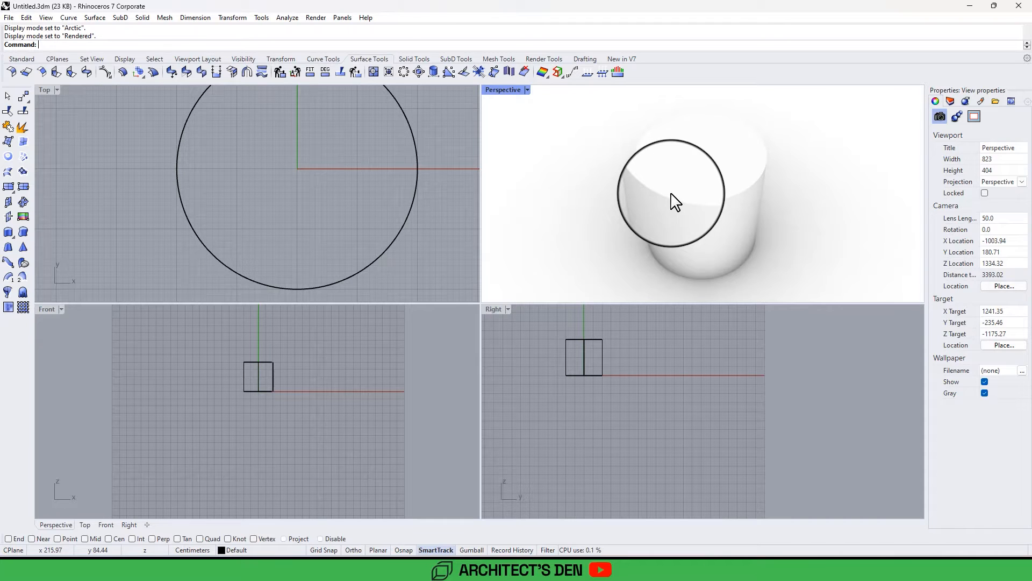
Step: Select the cylinder by its circular outline in the Top viewport and delete it
click(414, 198)
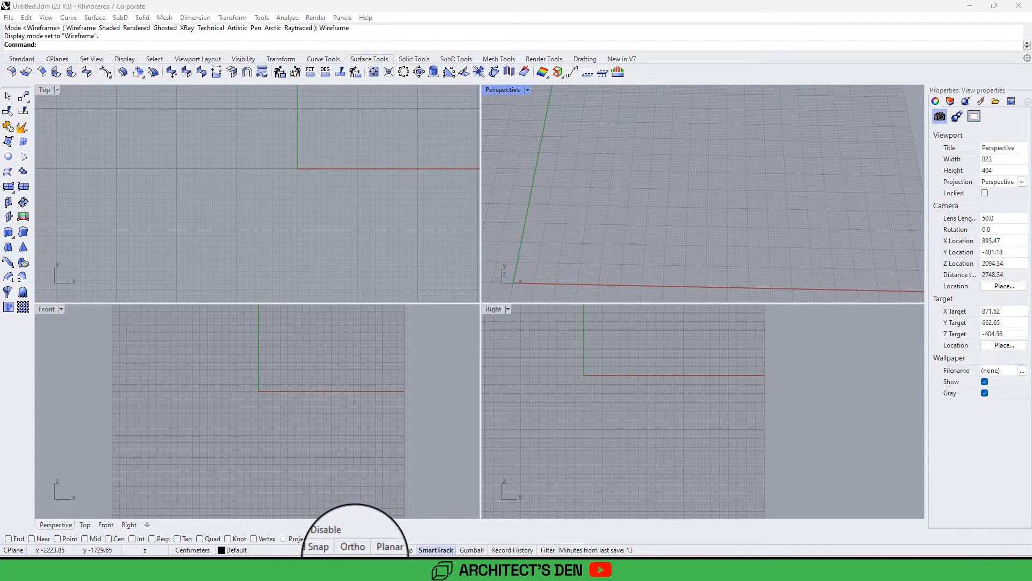
Step: Enable the End, Point, Mid, Int, Perp, Tan, Quad, Knot and Vertex object snaps
click(9, 541)
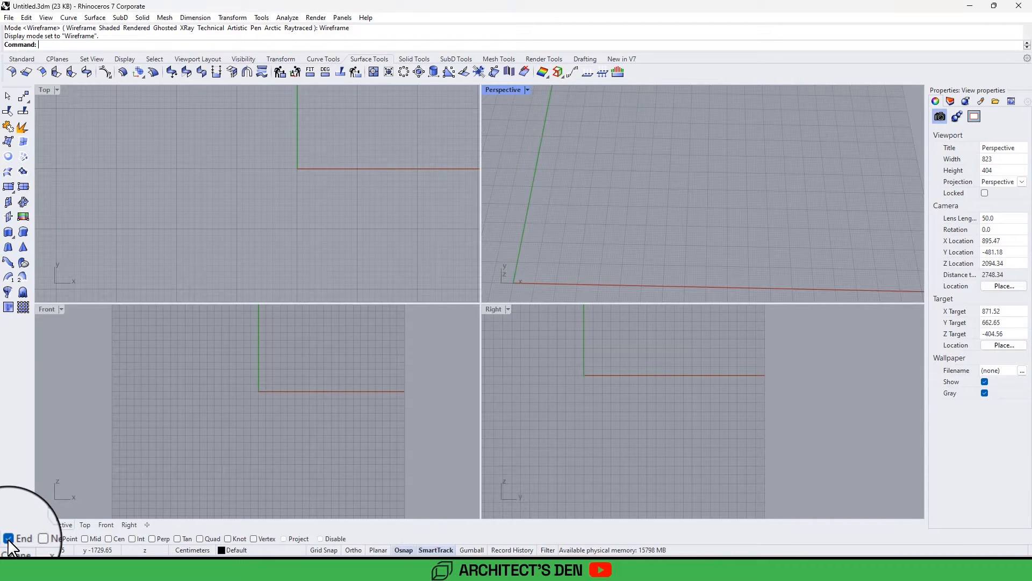
click(59, 539)
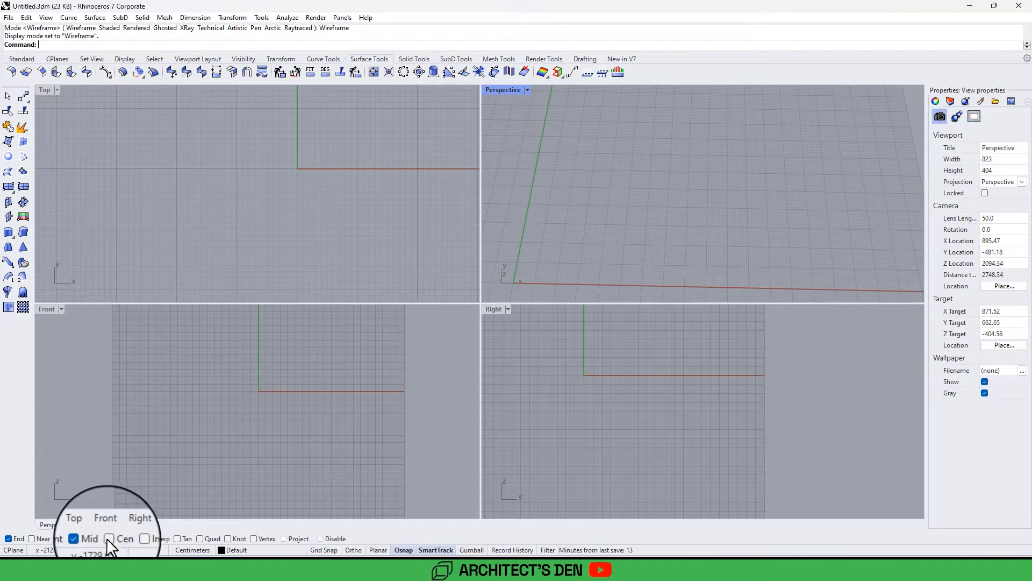
click(157, 539)
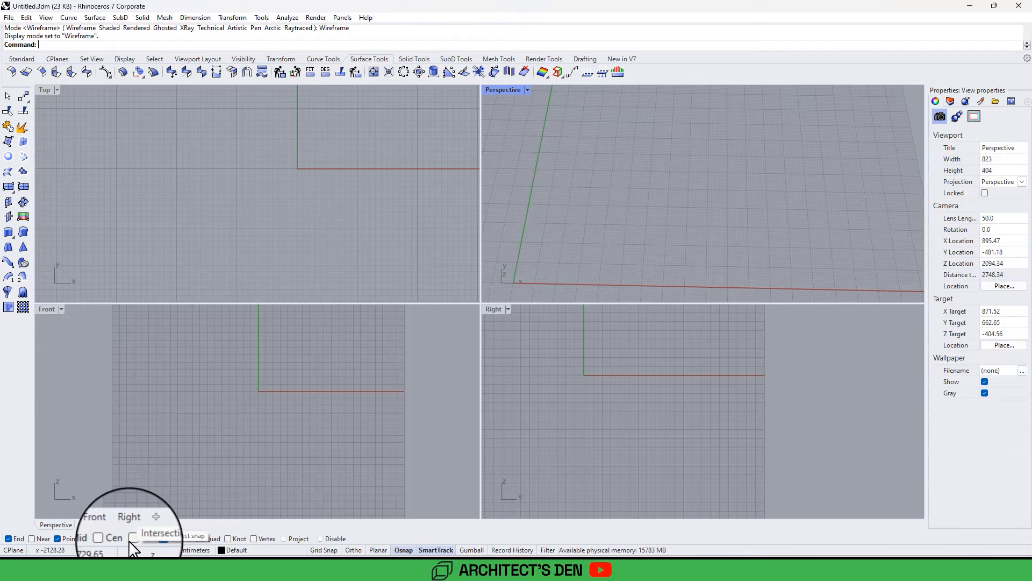
click(181, 539)
click(203, 539)
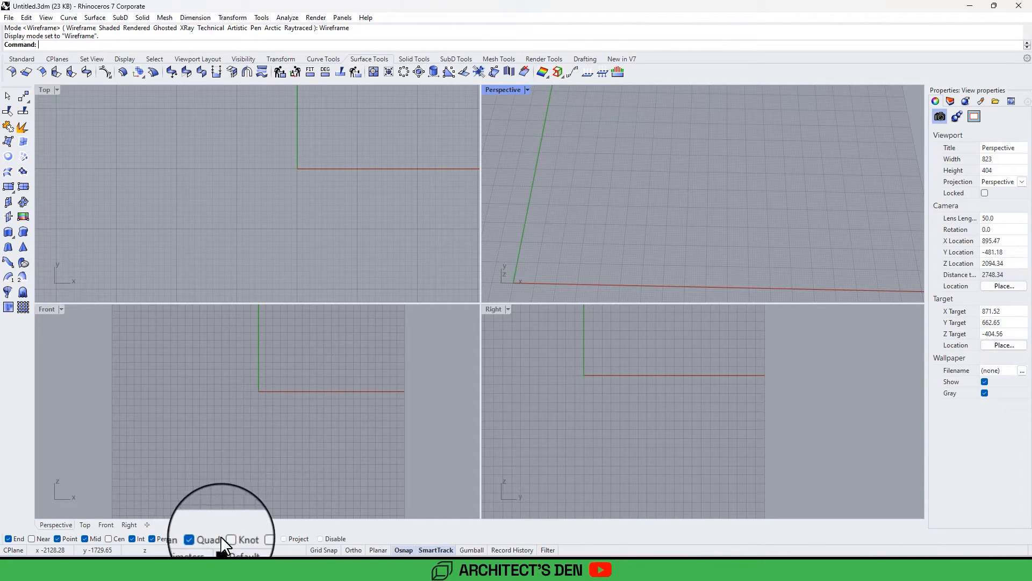
click(230, 539)
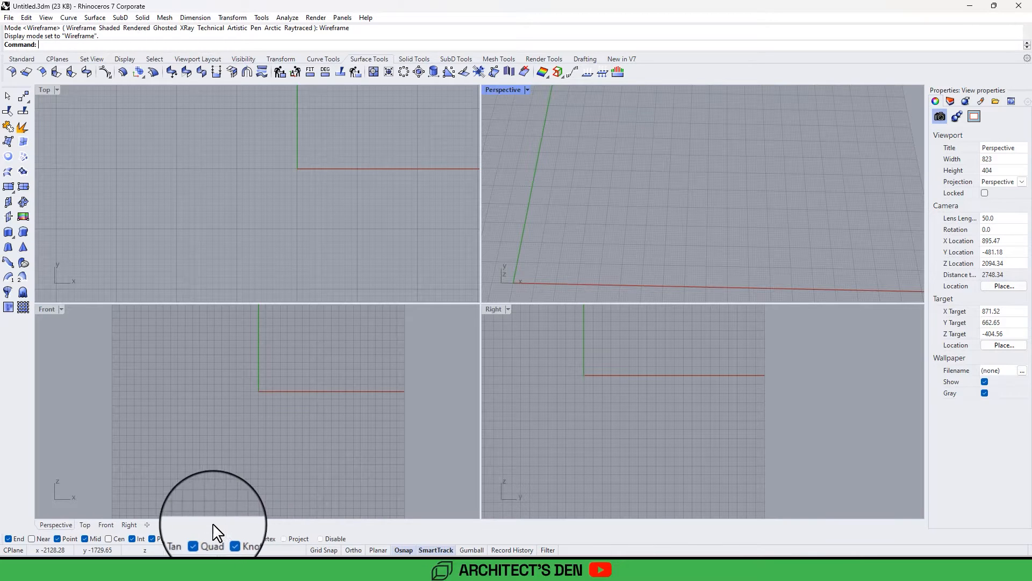
click(251, 538)
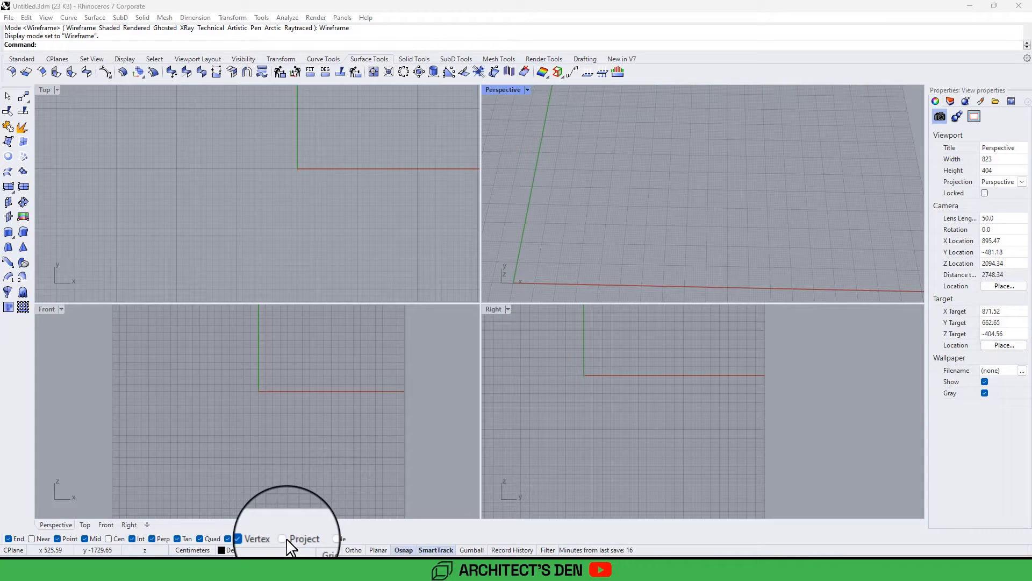
Step: Turn on Ortho, and switch the Gumball on and off again
click(354, 549)
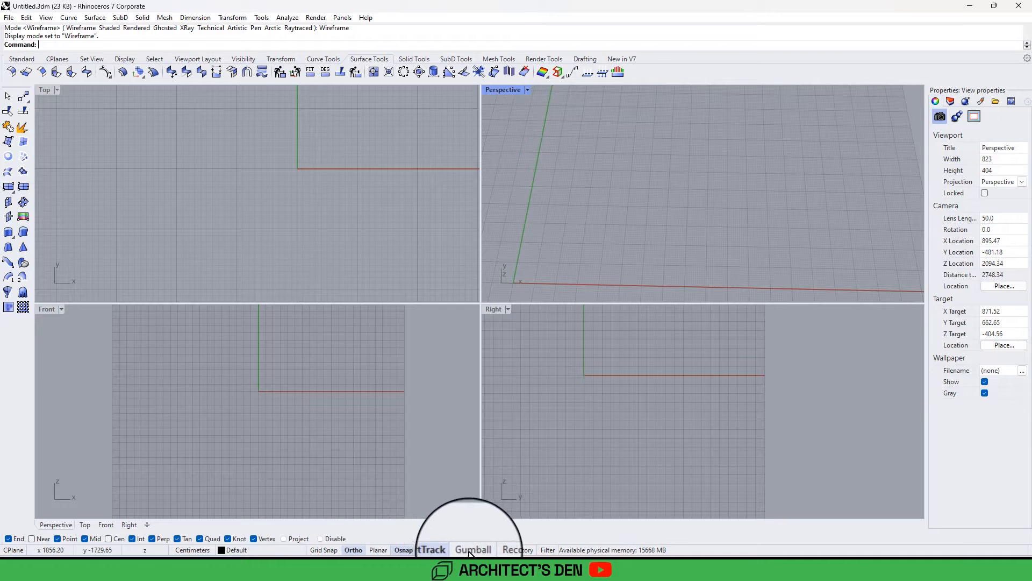
scroll(433, 461, down, 1)
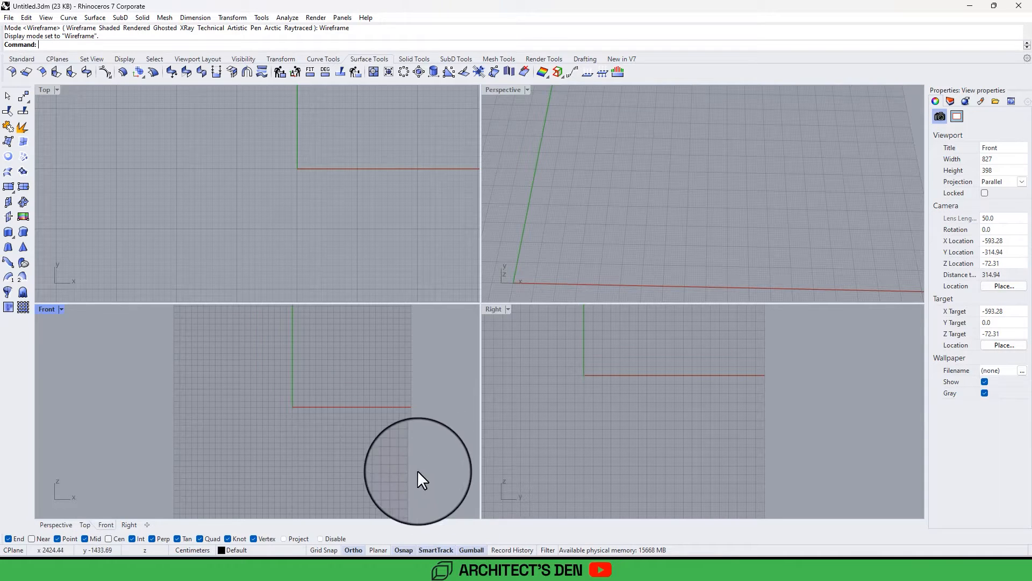
scroll(414, 465, up, 3)
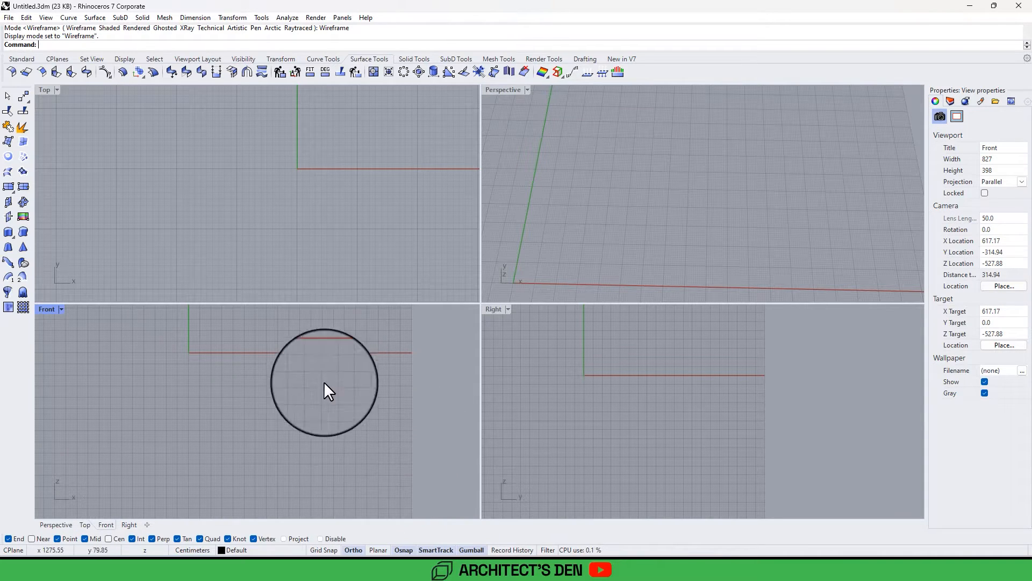
click(481, 551)
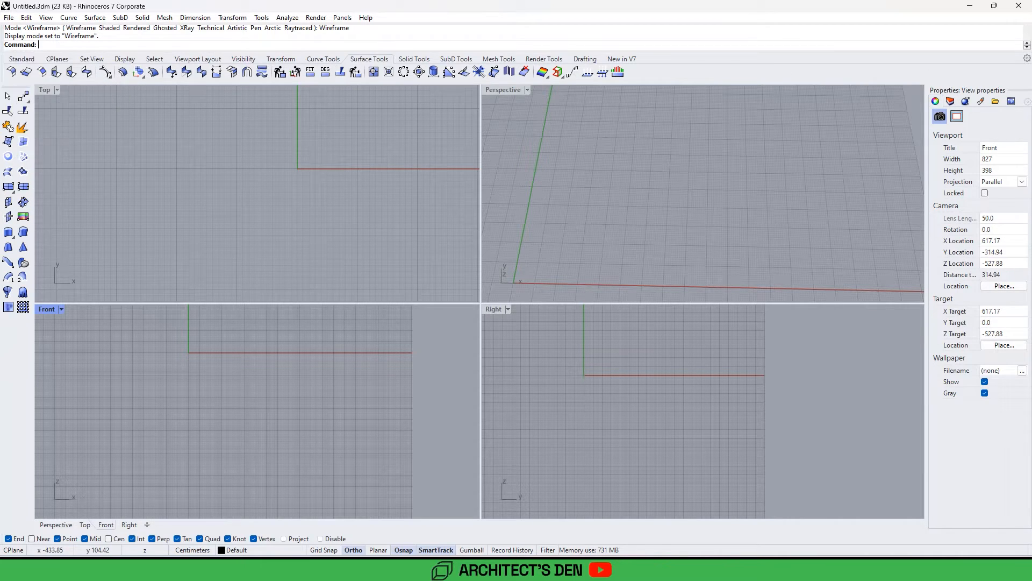
Step: Start a box at the origin and draw its base about 59 by 51 cm in the Top viewport
text(B)
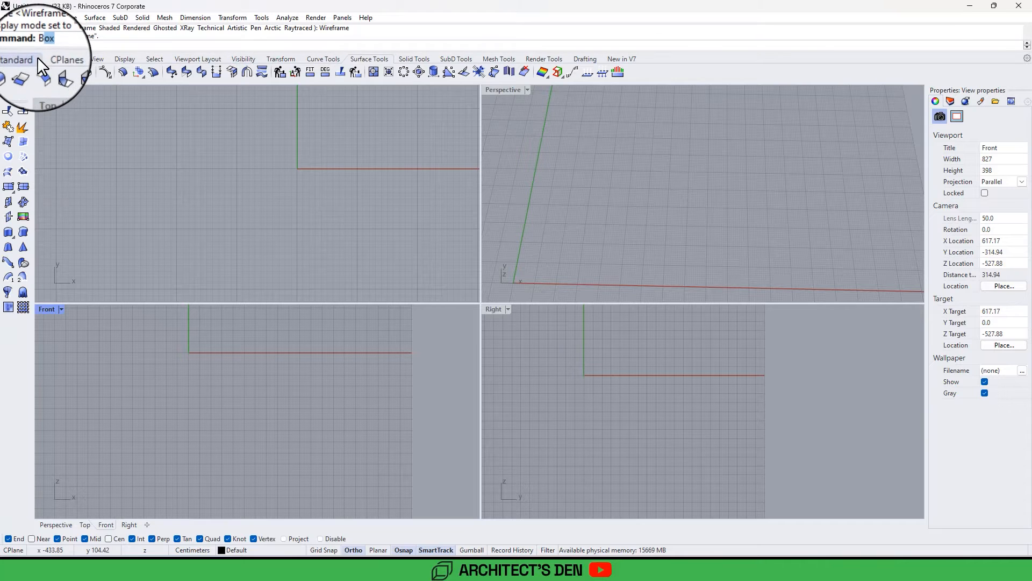
text(ox)
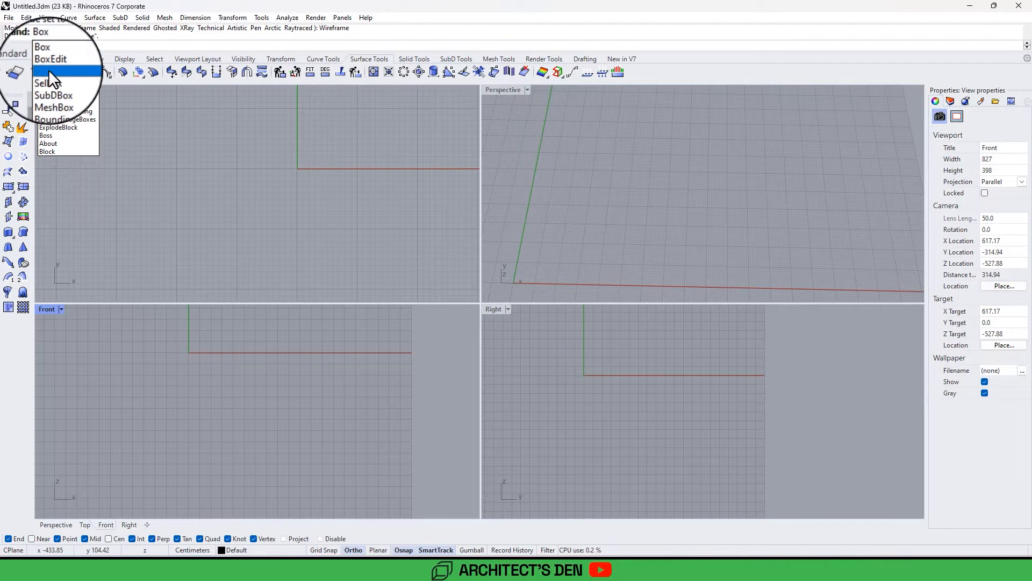
click(75, 54)
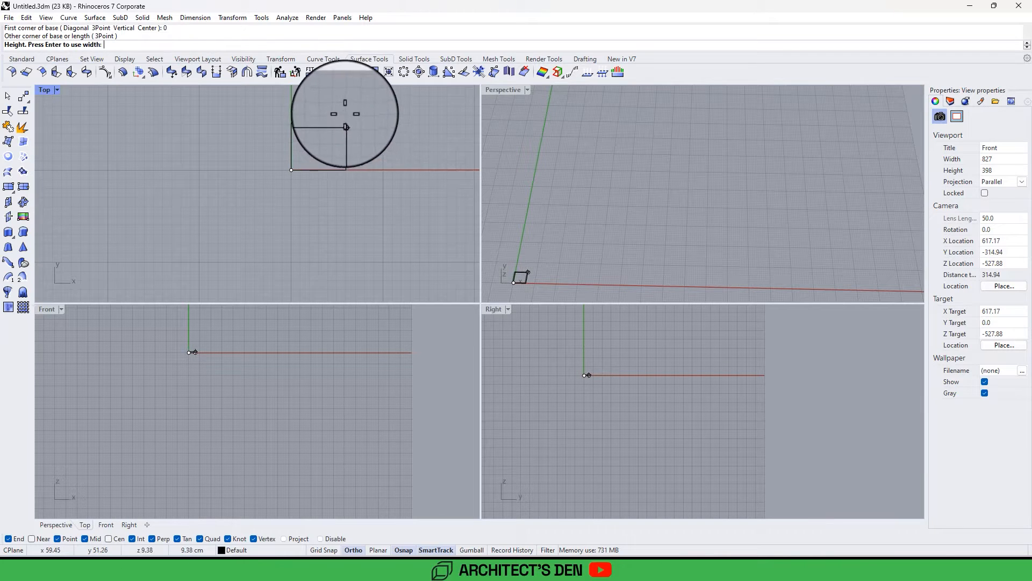
Step: Set the box's height freehand above the base in the Perspective viewport, ending the Box command
scroll(346, 125, down, 1)
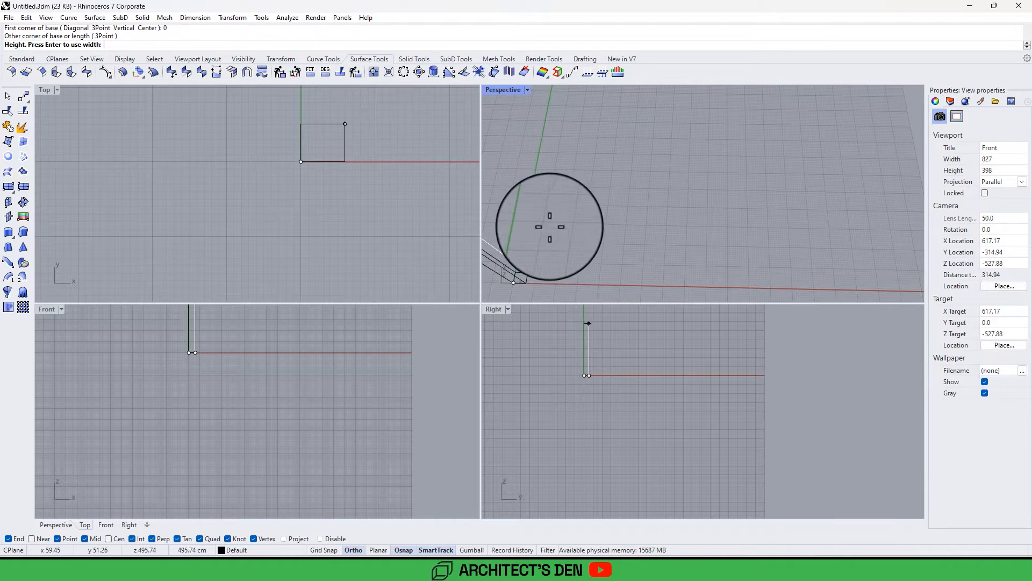
scroll(539, 272, up, 3)
scroll(548, 235, down, 4)
scroll(522, 257, up, 6)
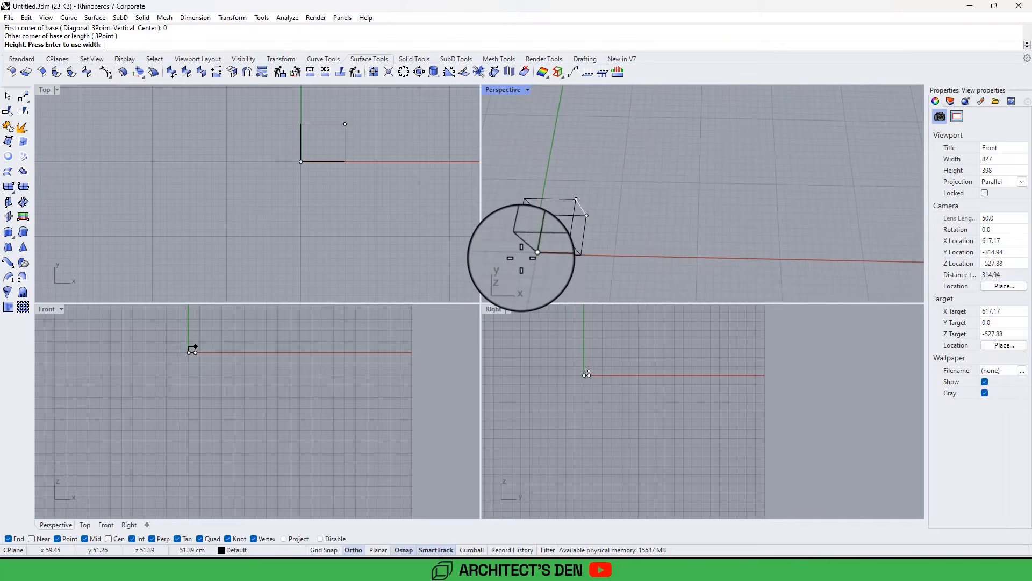
scroll(543, 251, down, 3)
right_drag(544, 251, 553, 231)
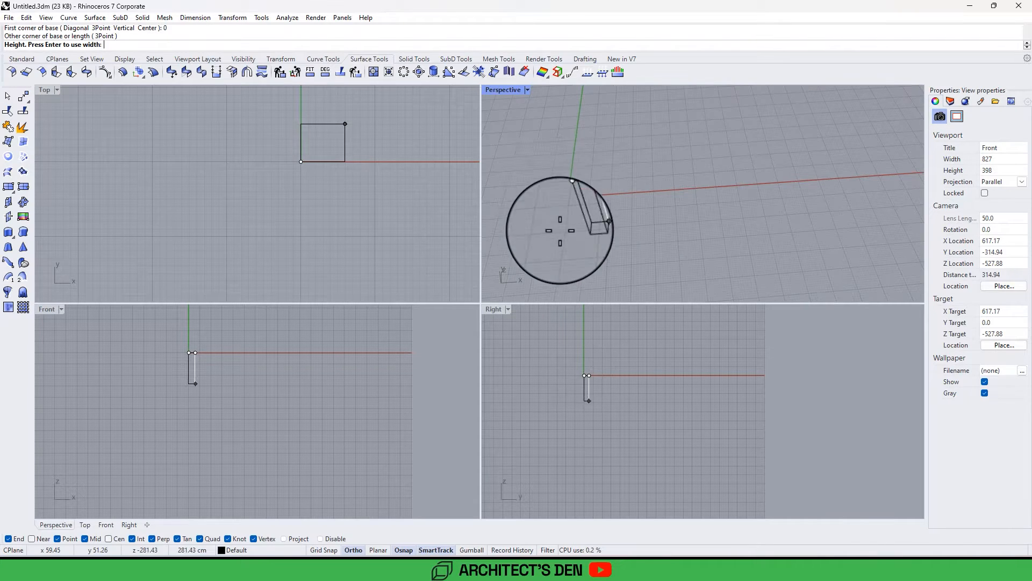
click(561, 184)
scroll(562, 184, up, 6)
right_drag(561, 184, 601, 167)
right_click(601, 166)
scroll(602, 172, down, 6)
scroll(645, 141, up, 8)
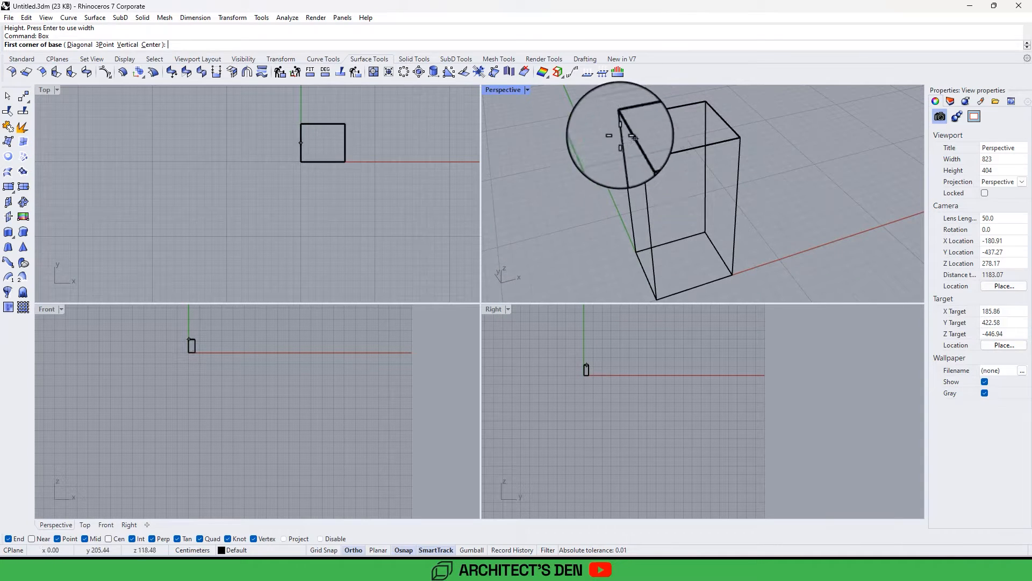
key(Escape)
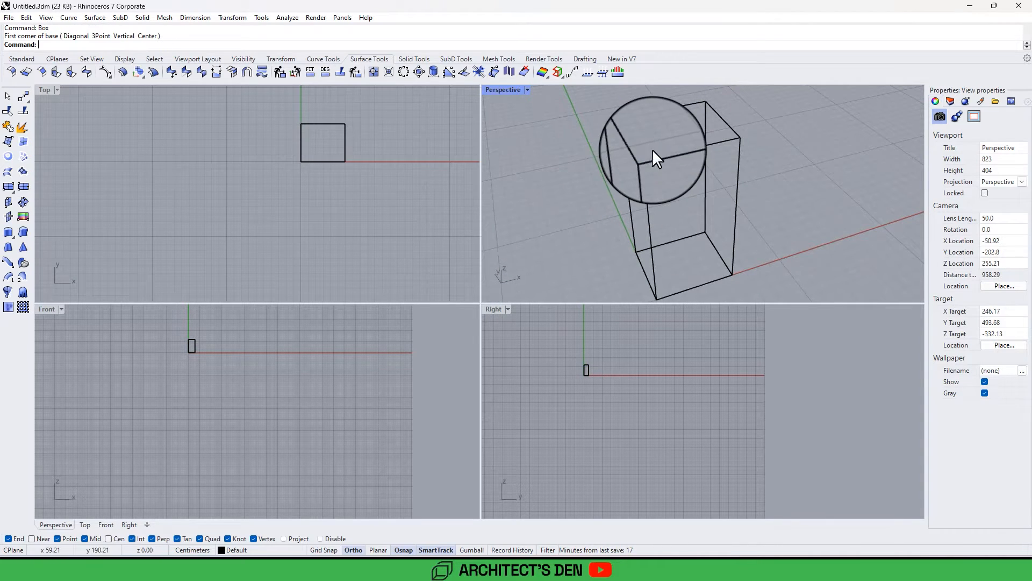
Step: Select the box and preview it in the Perspective viewport with the Shade command, ending the preview after viewing
click(666, 152)
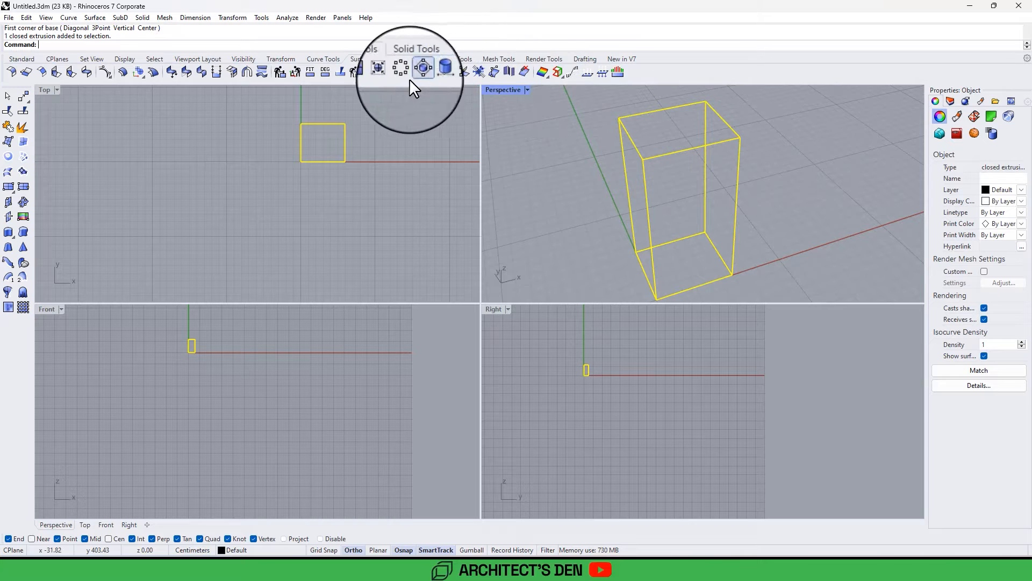
click(27, 59)
click(371, 75)
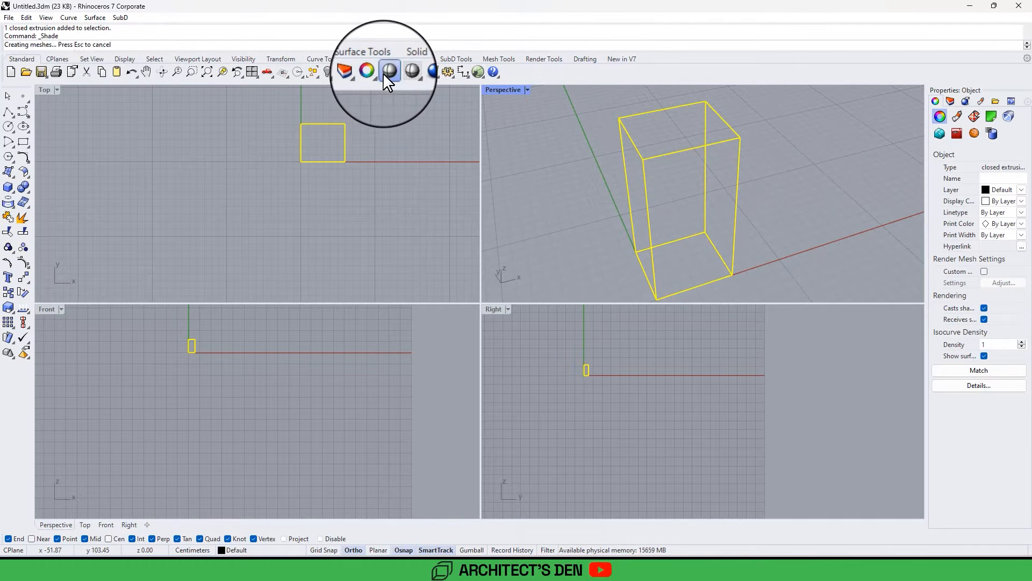
scroll(576, 160, up, 5)
scroll(596, 211, down, 5)
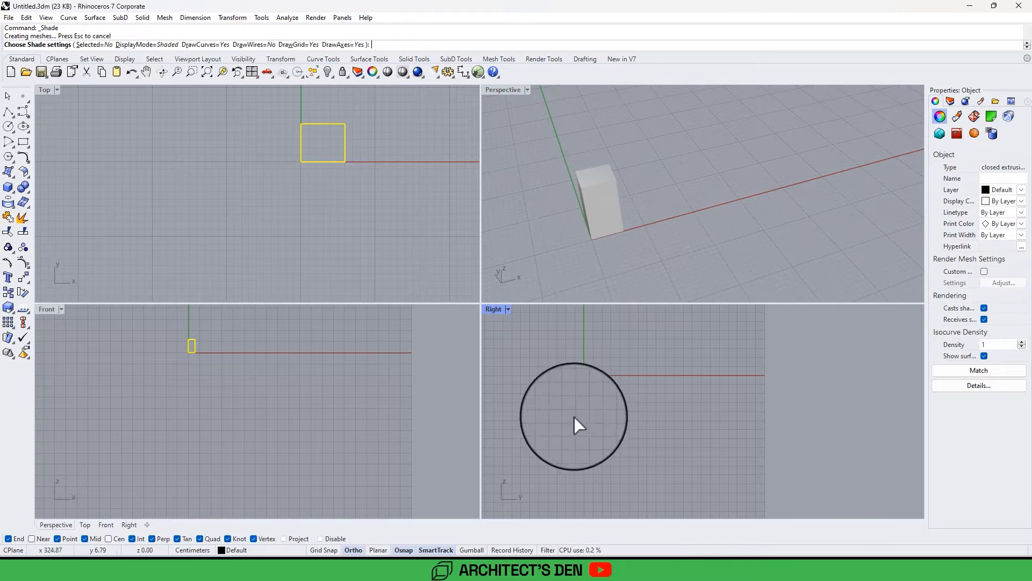
right_click(611, 201)
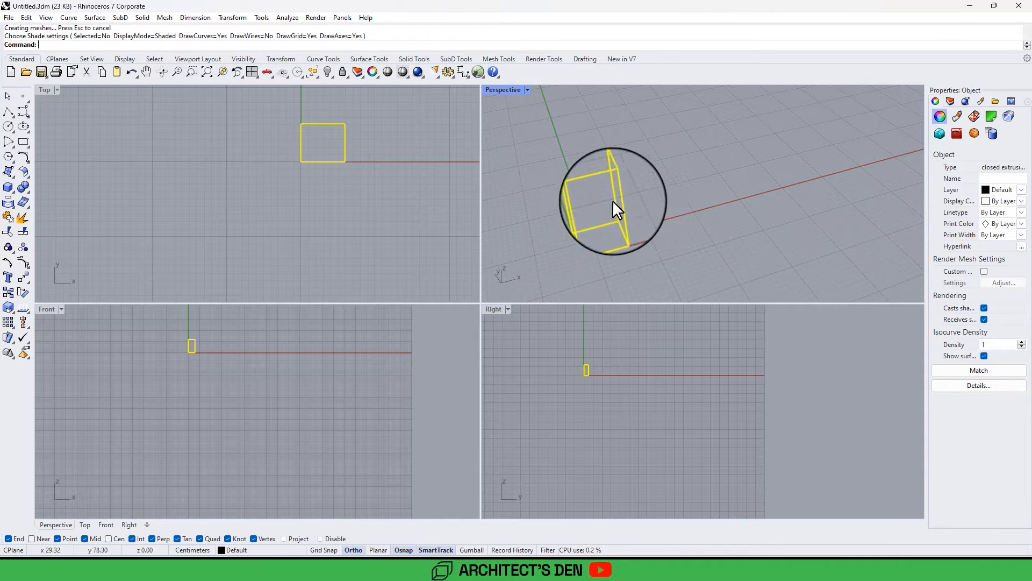
scroll(601, 185, up, 5)
scroll(584, 201, down, 5)
scroll(563, 217, up, 6)
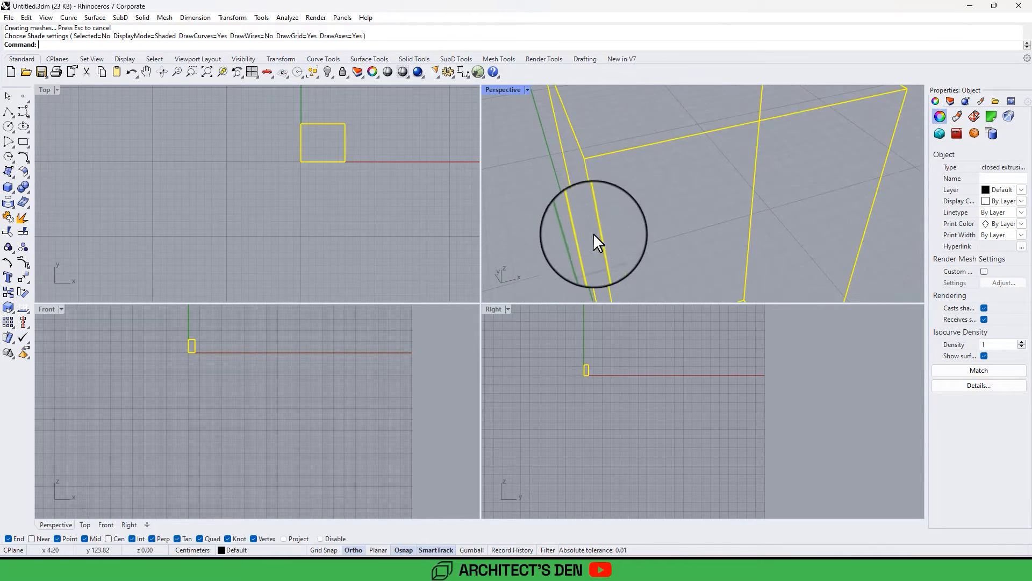
scroll(601, 230, down, 5)
scroll(634, 227, up, 5)
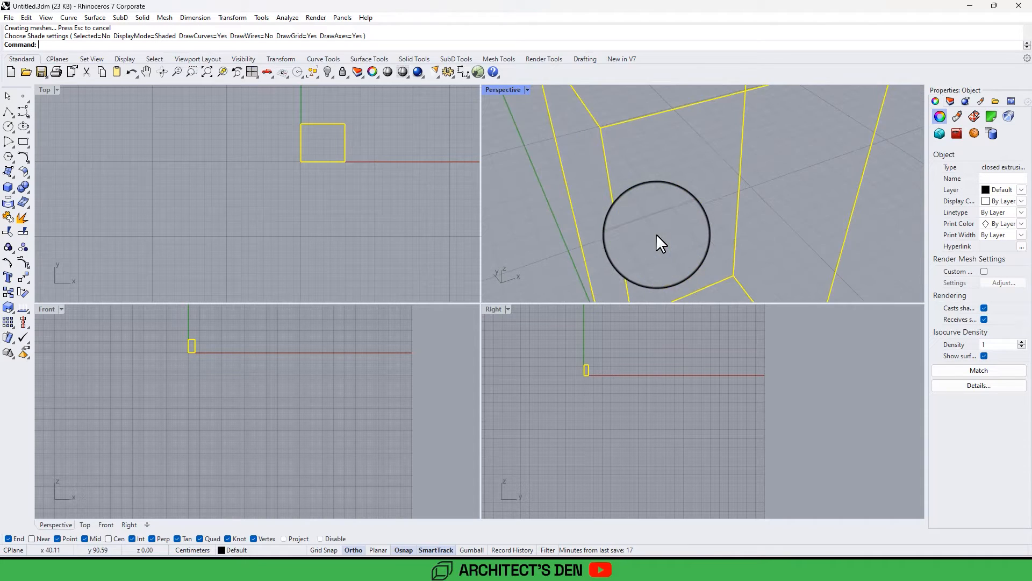
scroll(654, 233, down, 5)
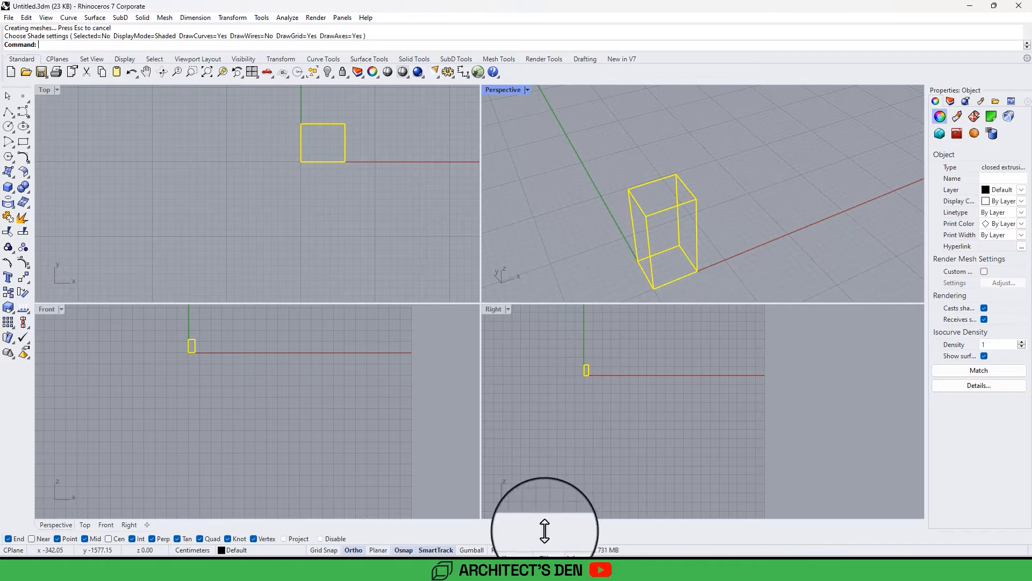
Step: Turn on the Gumball and move the selected box along the positive X axis by an entered distance
scroll(675, 253, up, 10)
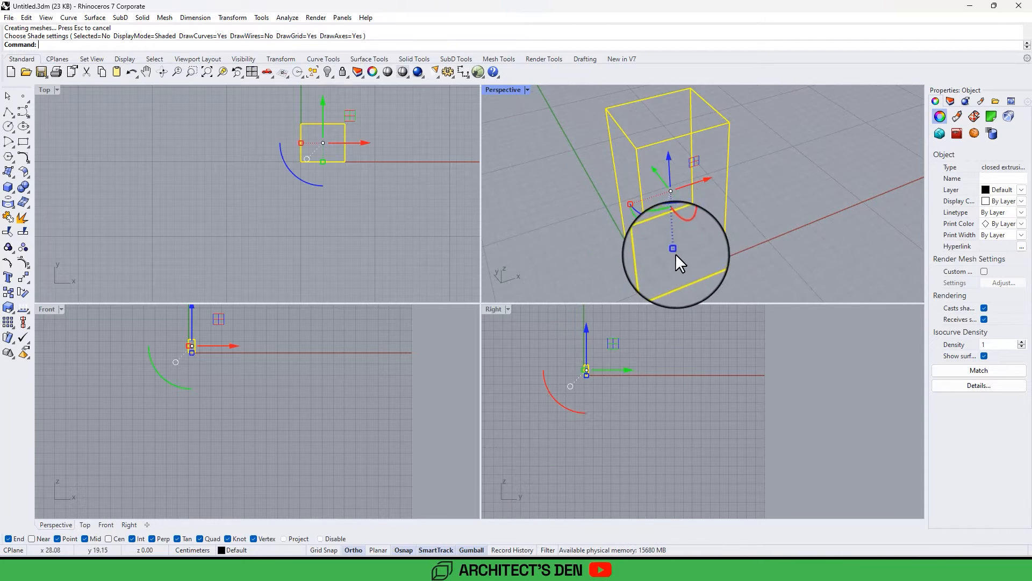
scroll(673, 161, down, 6)
scroll(684, 182, up, 2)
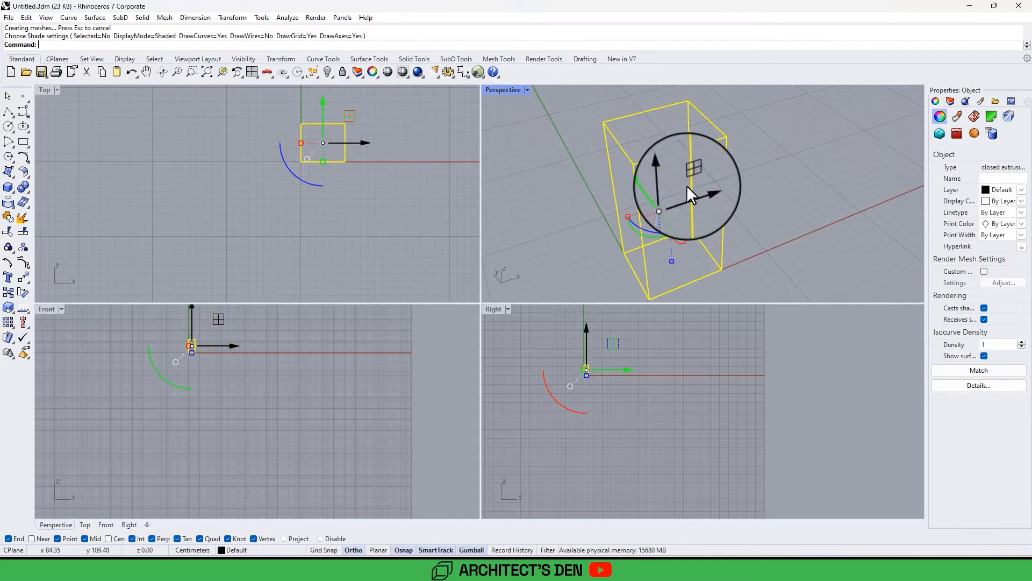
click(688, 195)
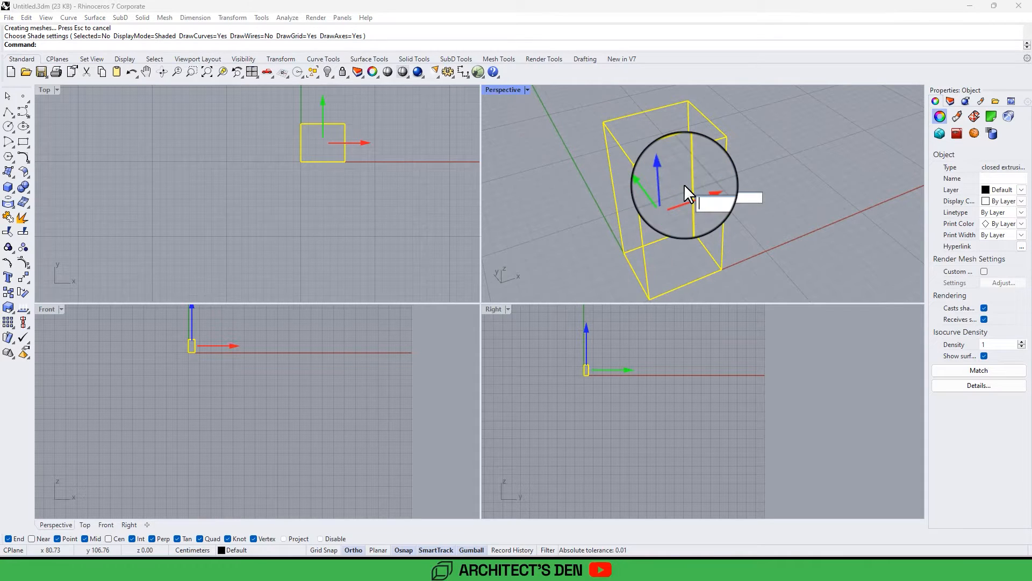
key(Return)
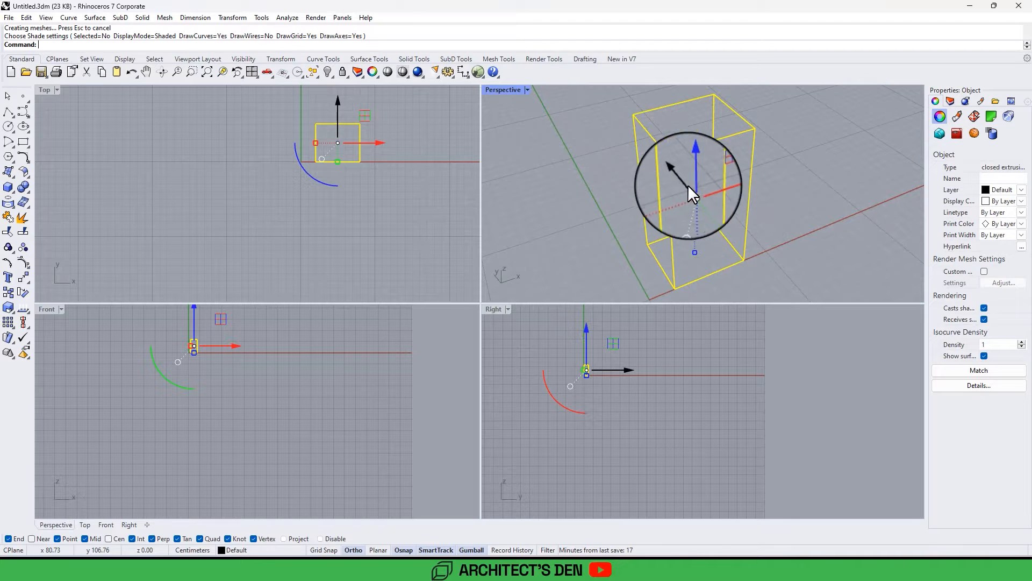
Step: Move the box upward along the Z axis with the Gumball by an entered distance
click(693, 166)
scroll(715, 216, down, 4)
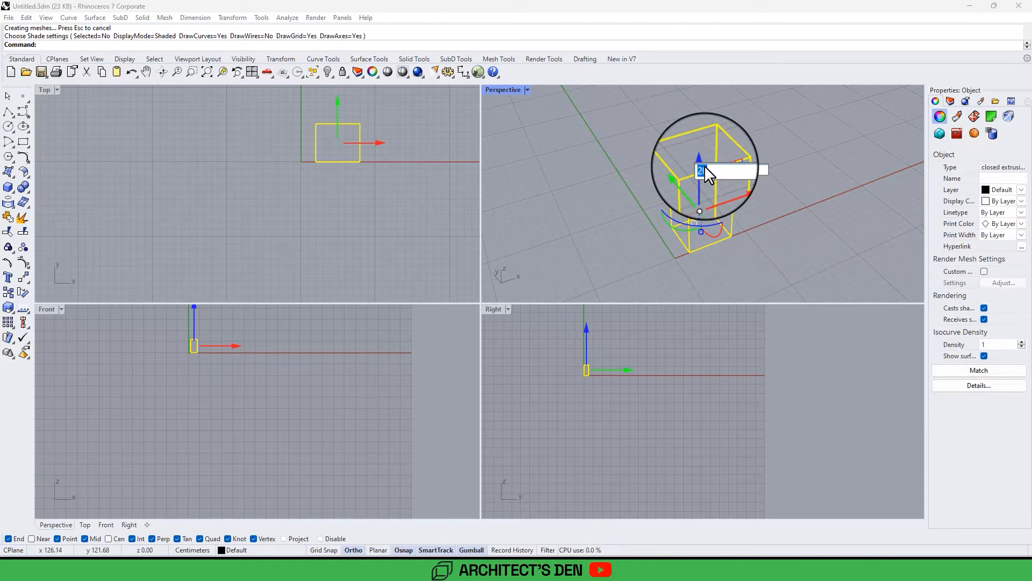
key(Return)
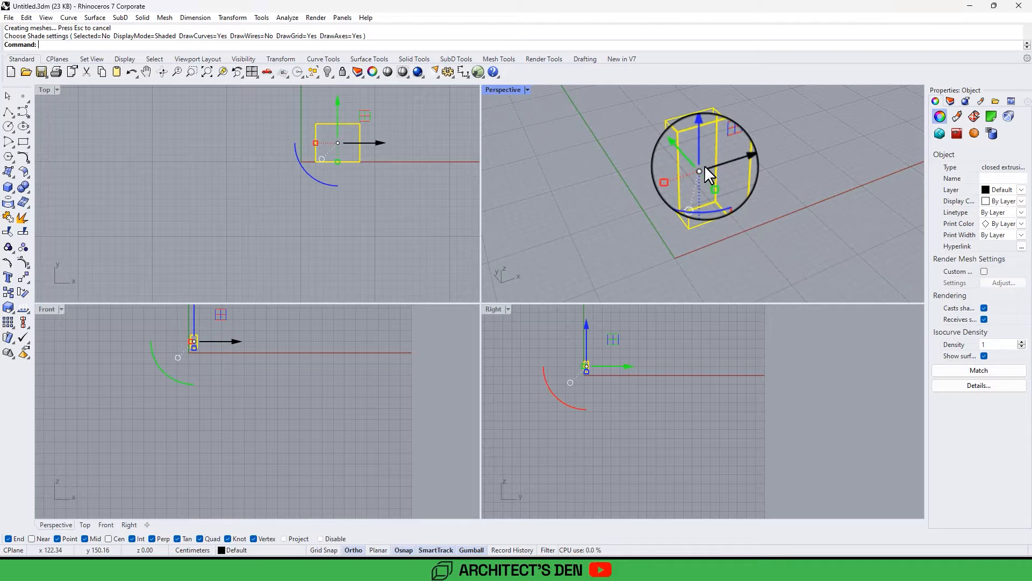
scroll(702, 219, up, 6)
scroll(702, 219, down, 5)
right_drag(708, 225, 714, 183)
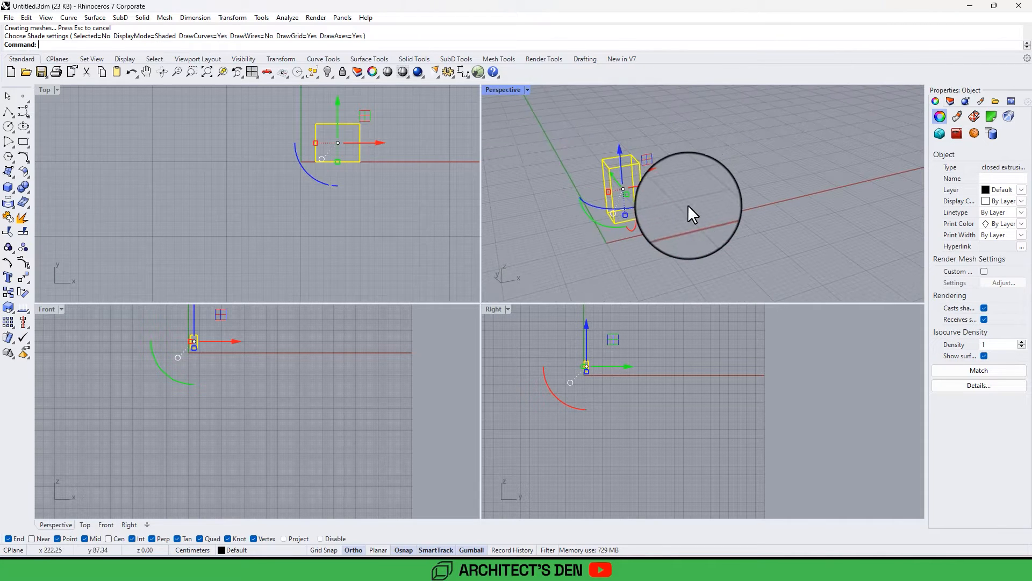
Step: Select the box in the Perspective viewport and delete it
click(688, 208)
click(609, 175)
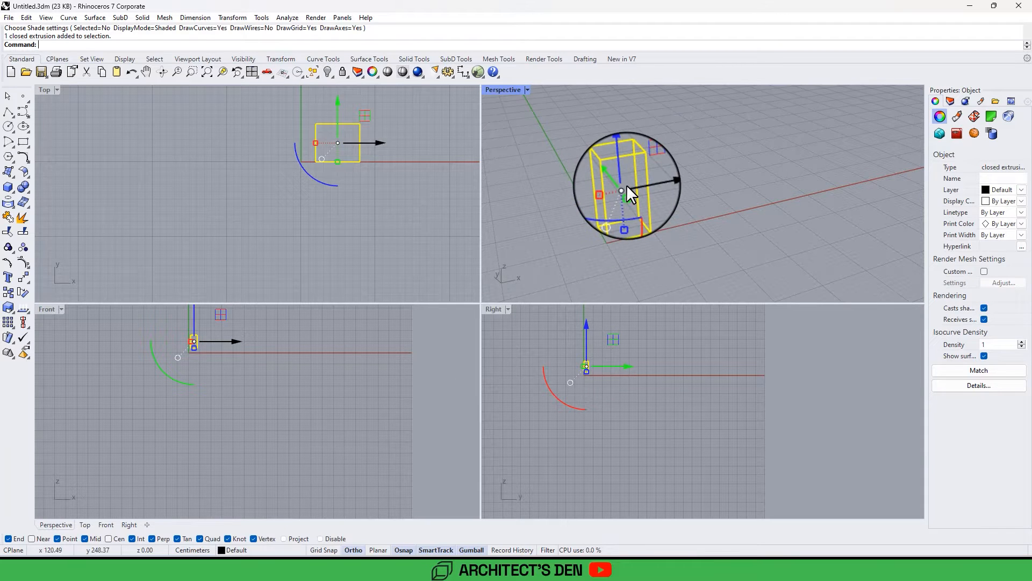
key(Delete)
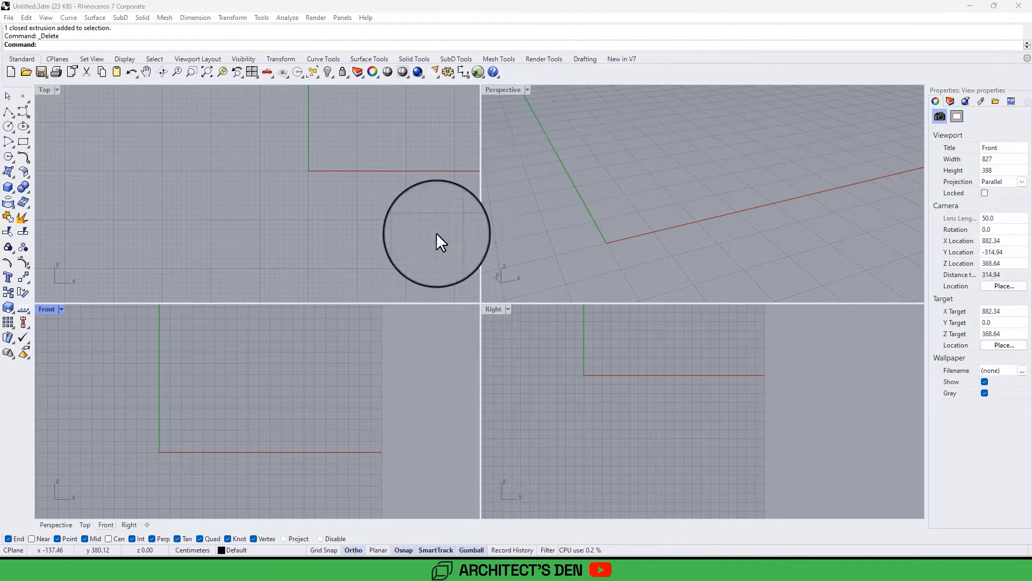
right_drag(438, 237, 472, 263)
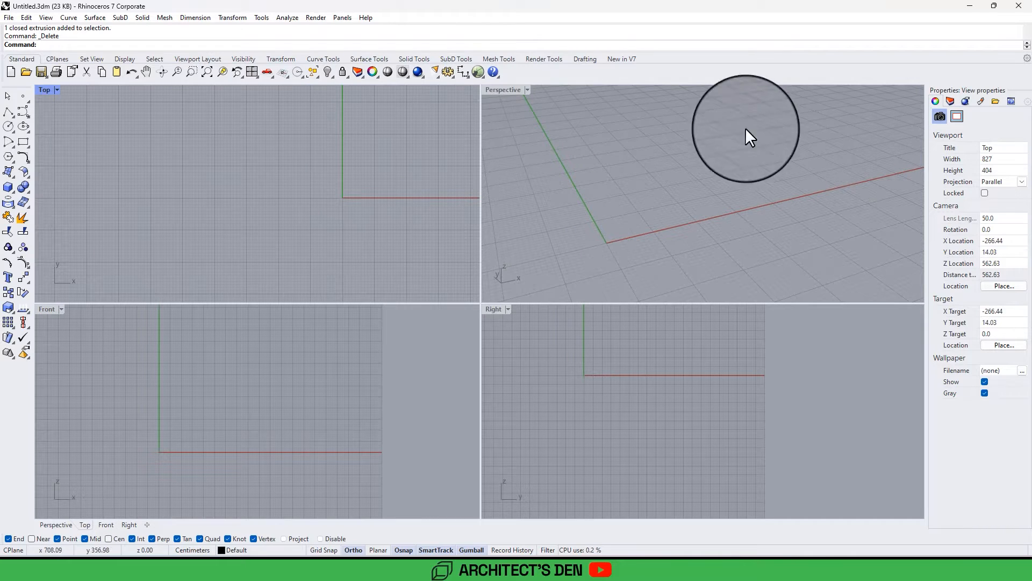
Step: Maximize the Perspective viewport so that it fills the modelling area
click(505, 90)
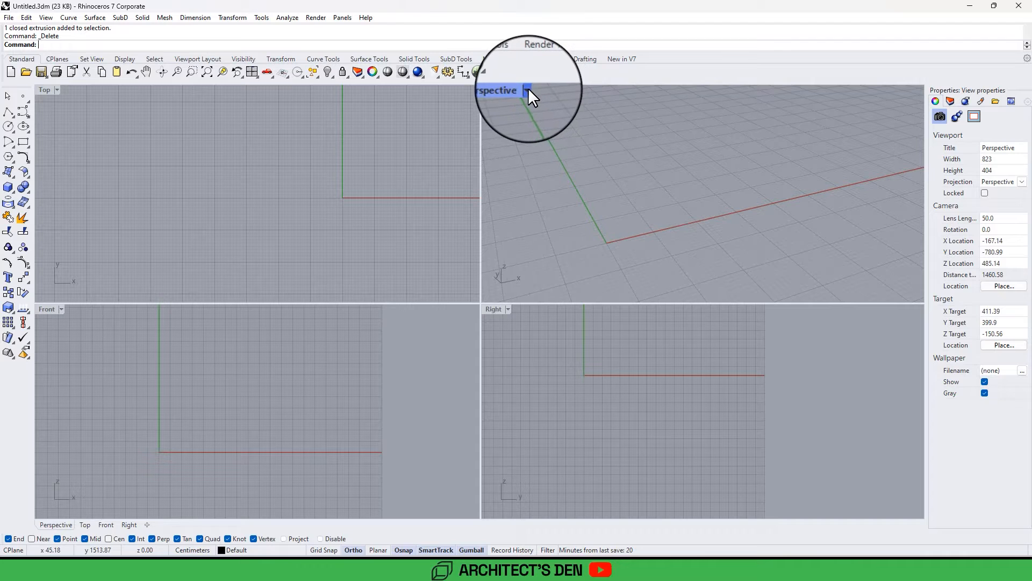
click(525, 91)
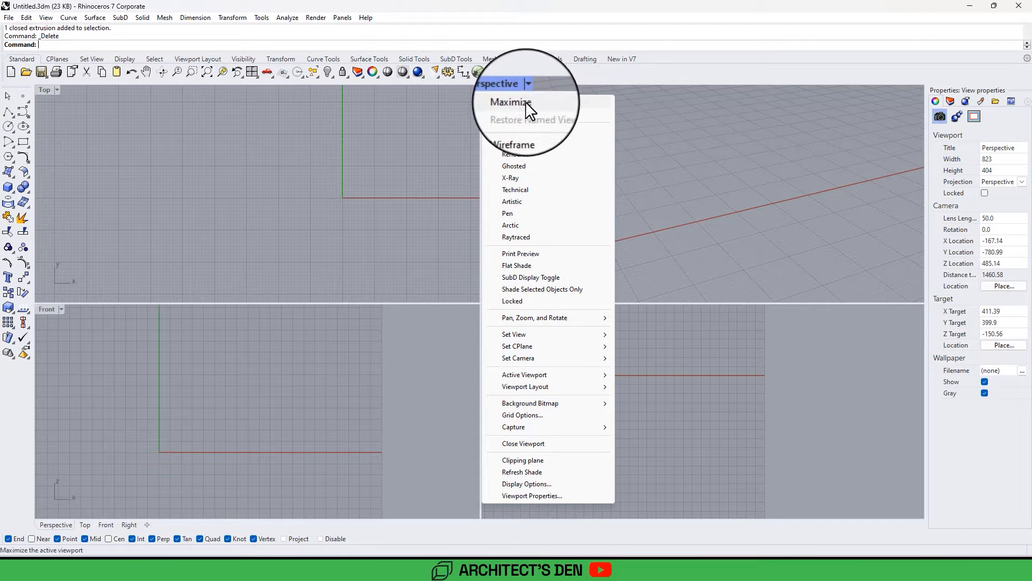
click(521, 100)
scroll(437, 225, down, 5)
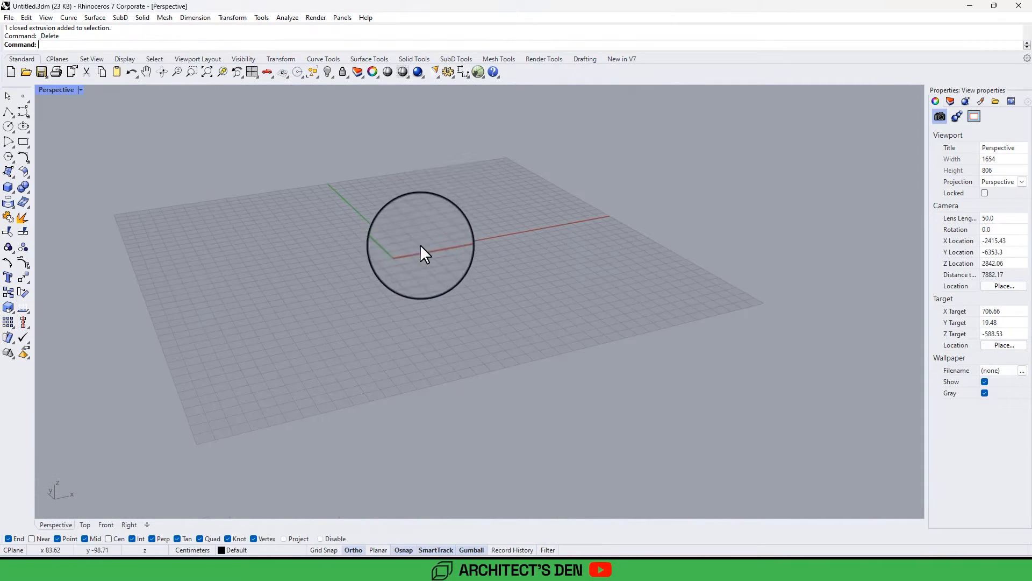
scroll(445, 166, up, 2)
scroll(435, 189, up, 1)
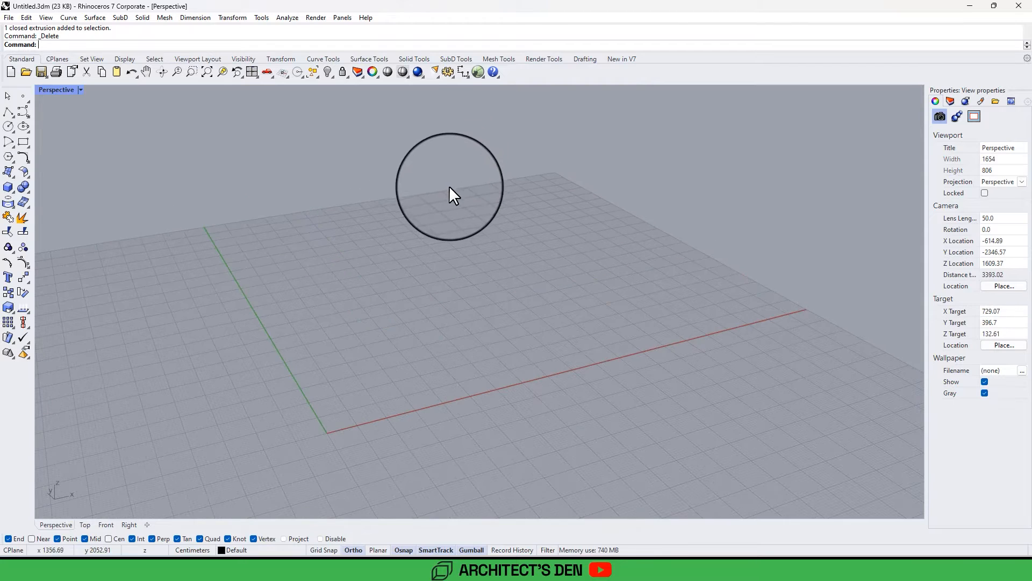
scroll(450, 186, down, 3)
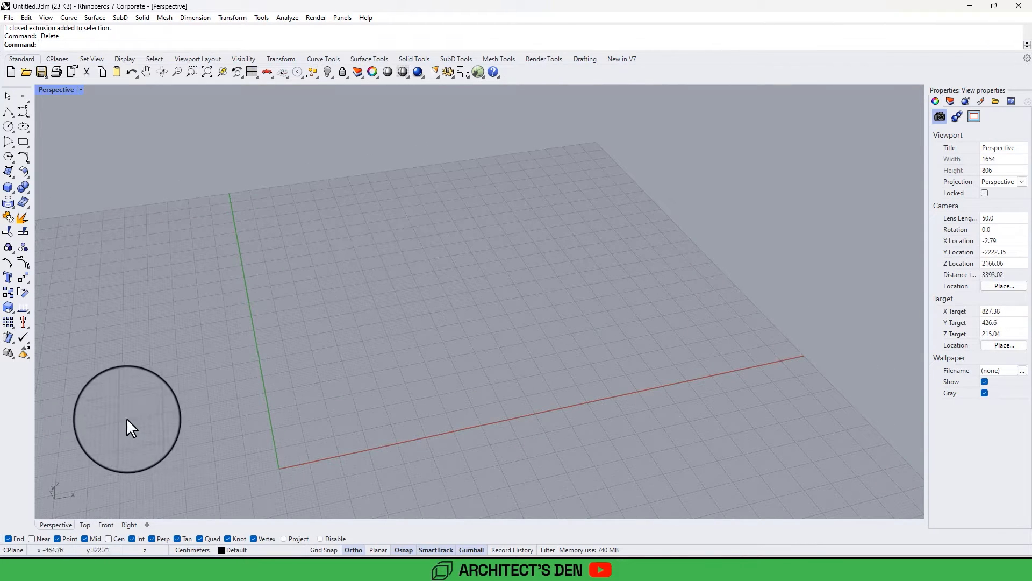
Step: View the Top, Front and Right viewports maximized one after another, and return to the Perspective viewport
right_click(83, 527)
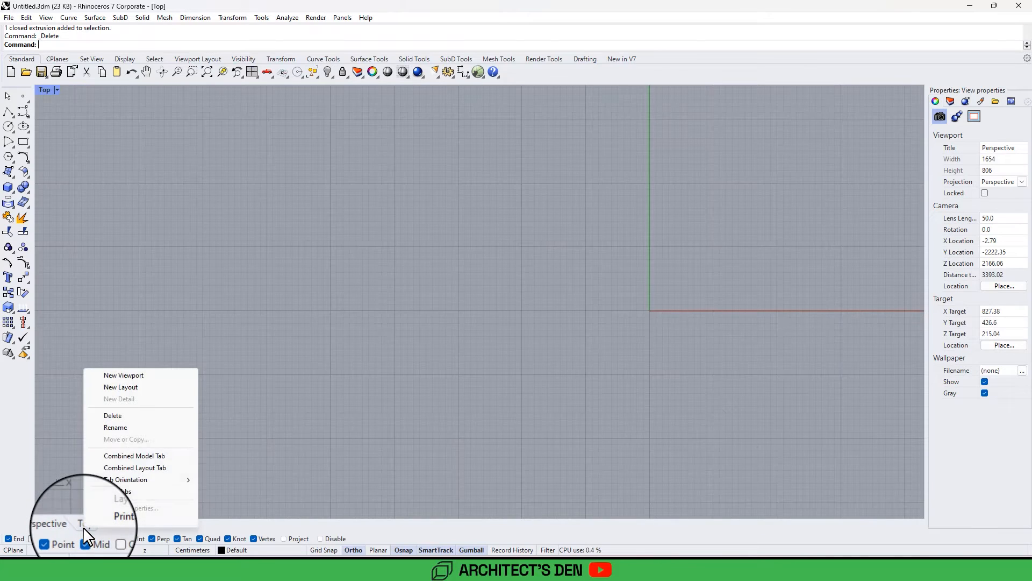
click(221, 464)
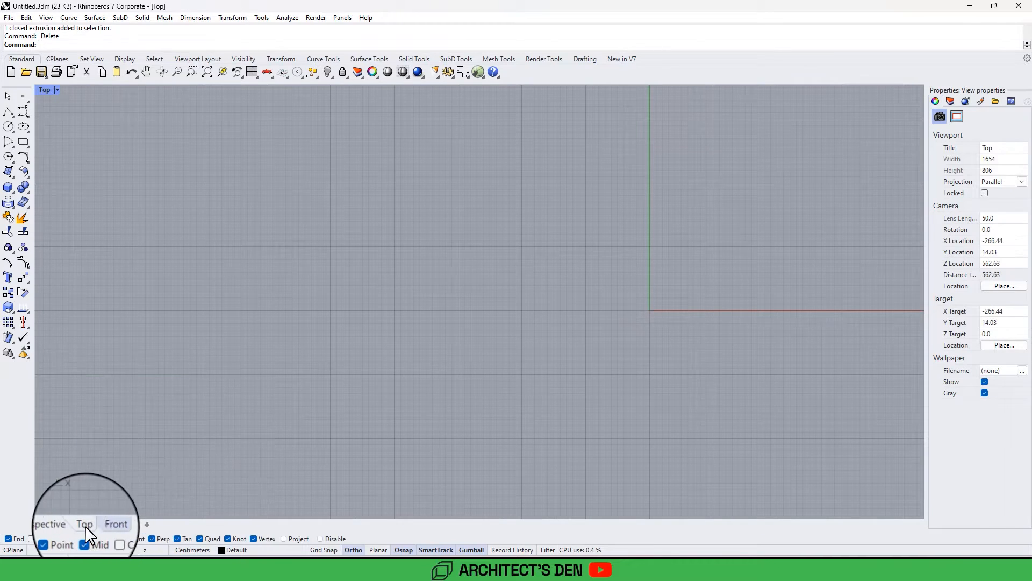
scroll(226, 418, down, 5)
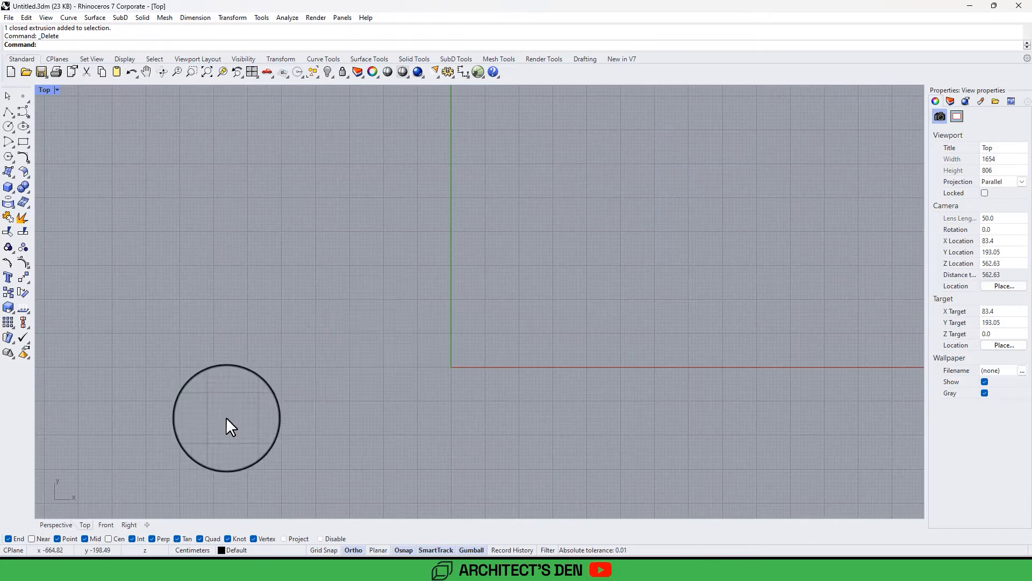
click(106, 525)
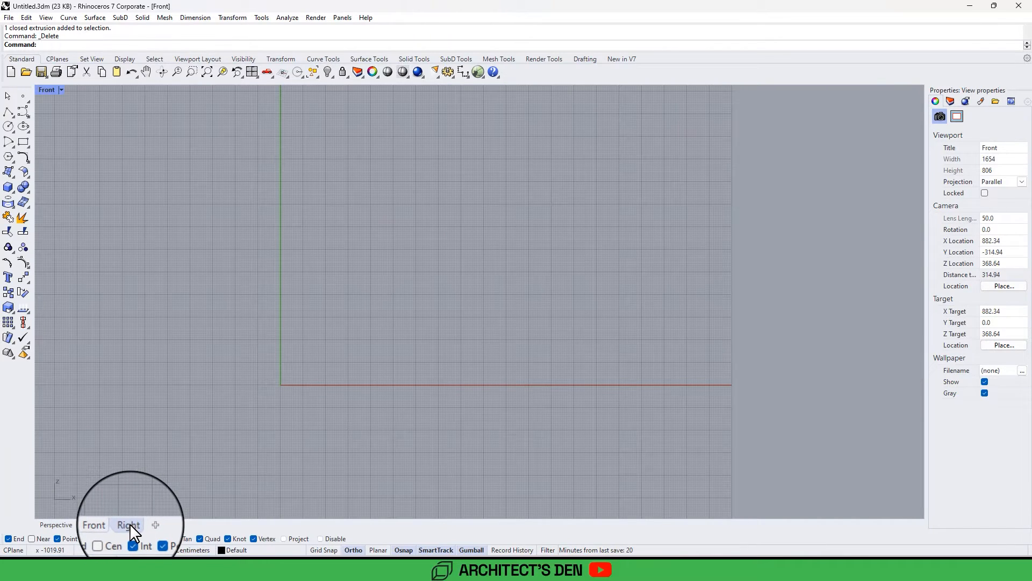
click(129, 525)
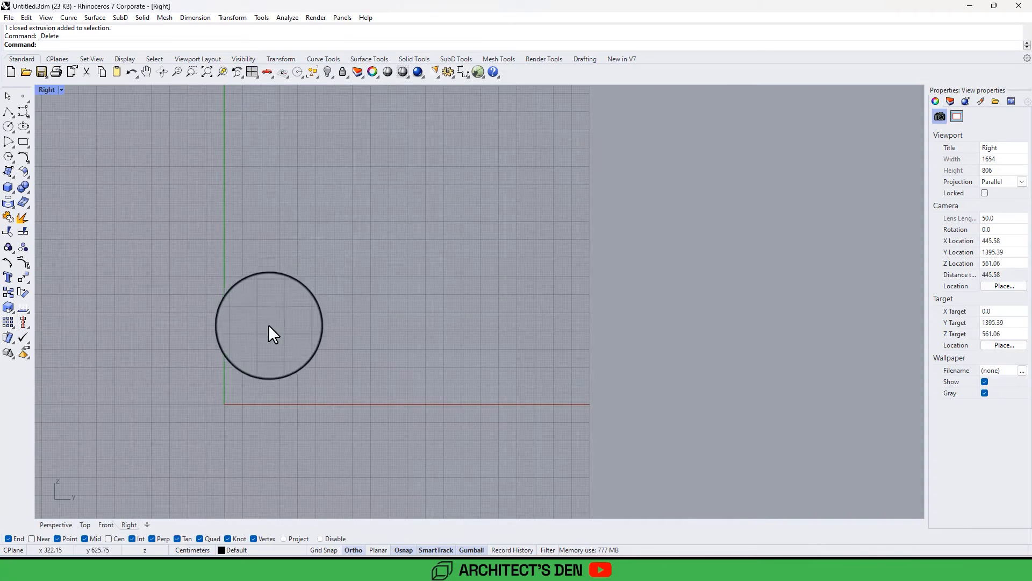
right_drag(269, 324, 184, 430)
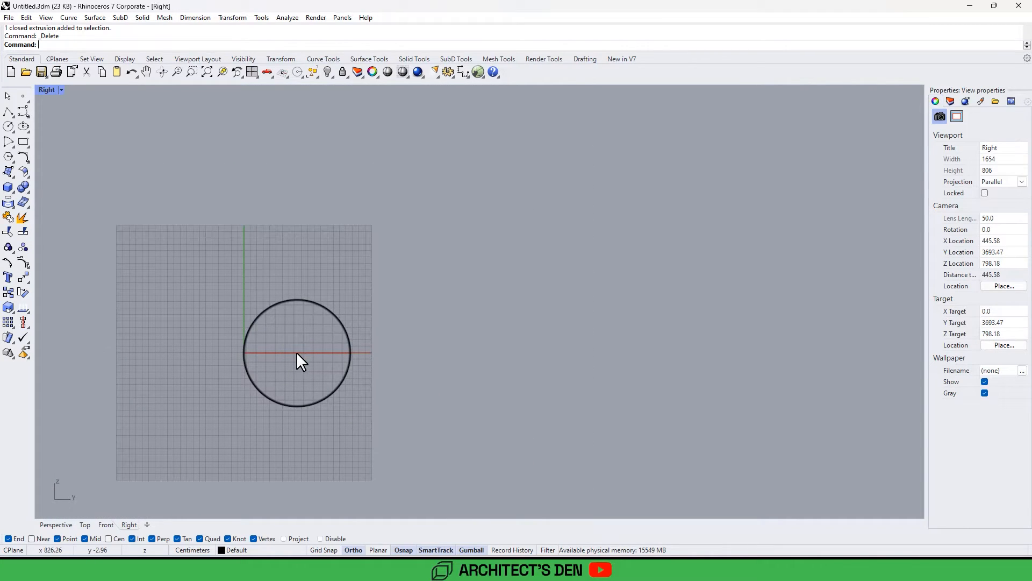
click(59, 524)
mouse_move(295, 290)
right_down()
mouse_move(299, 322)
mouse_move(317, 329)
mouse_move(283, 348)
mouse_move(288, 299)
right_up()
scroll(288, 298, up, 4)
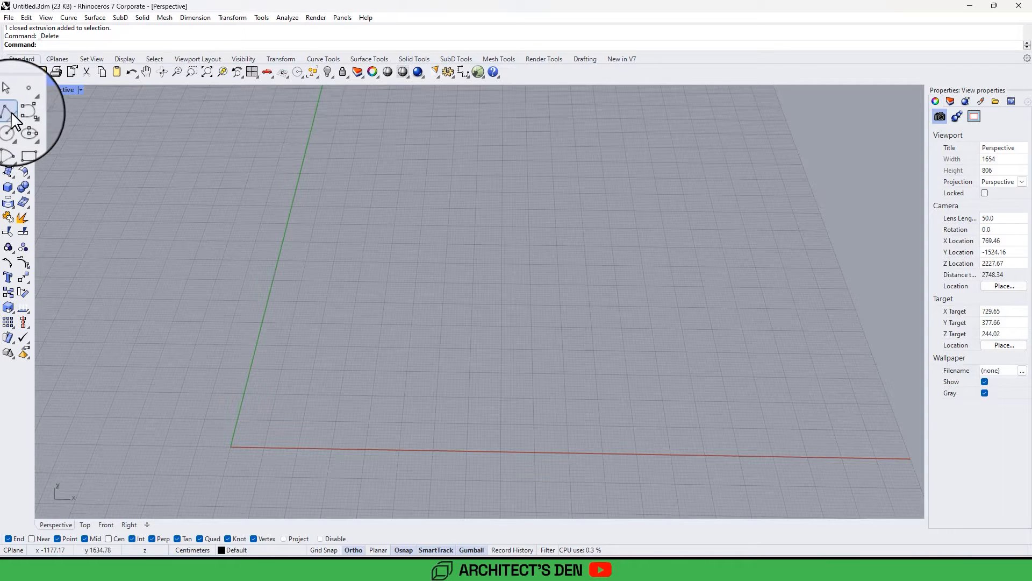
click(13, 115)
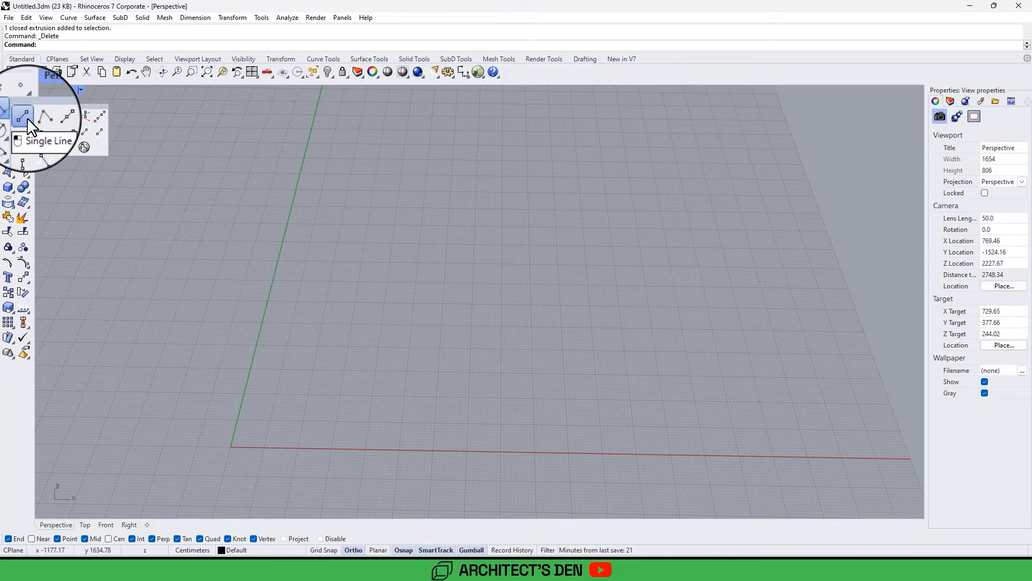
click(38, 118)
click(39, 119)
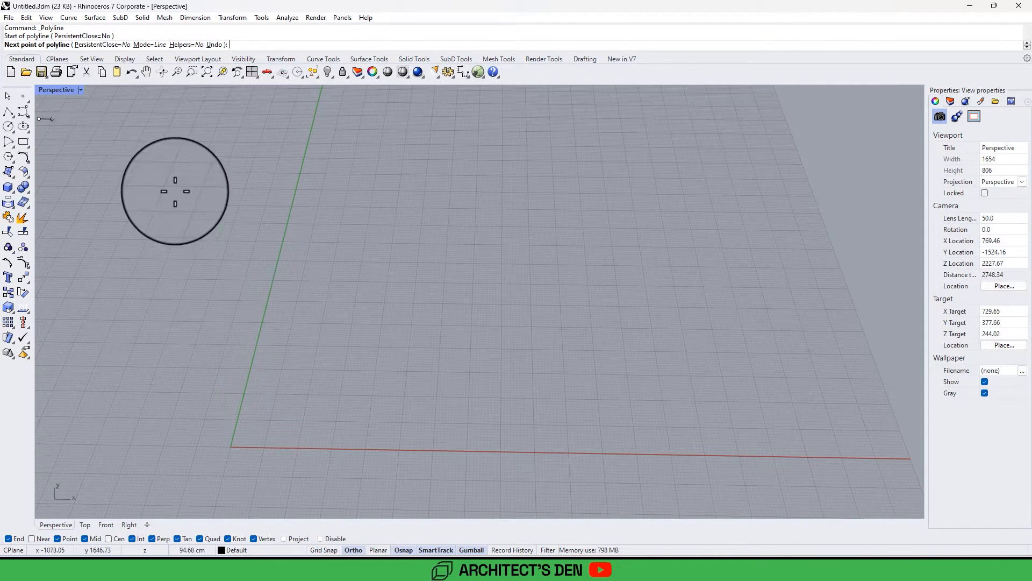
scroll(206, 239, down, 3)
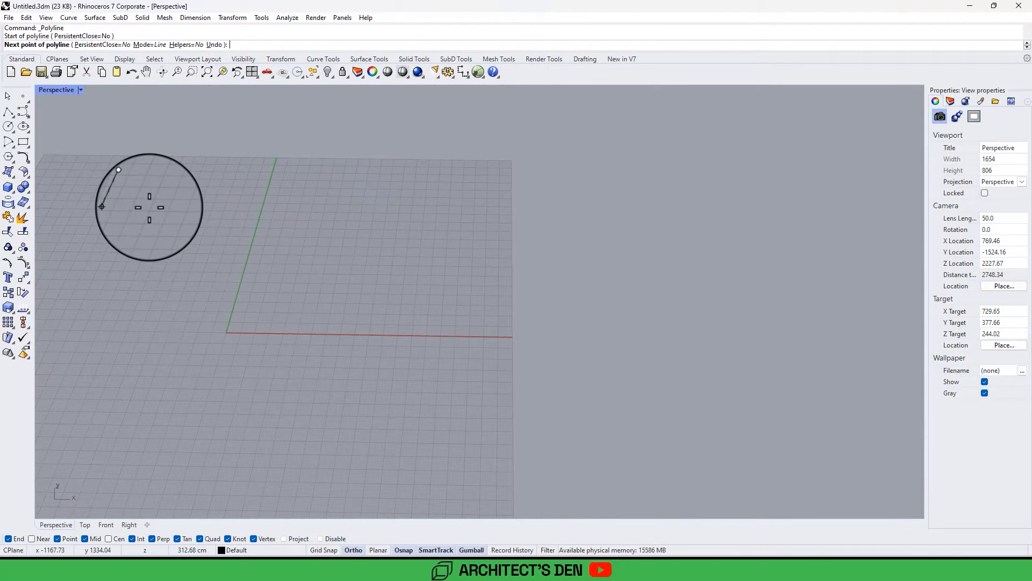
key(Escape)
scroll(223, 299, up, 4)
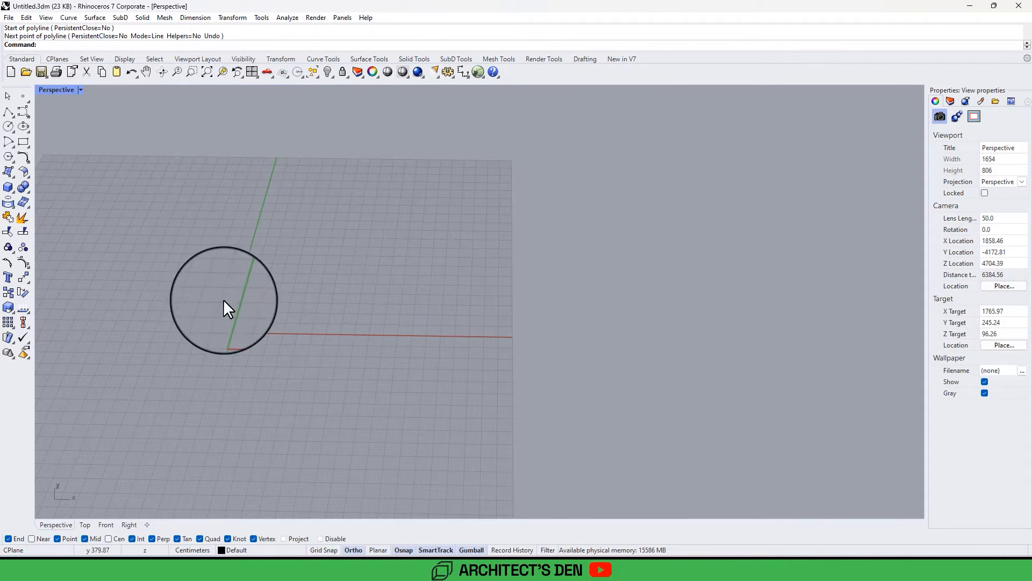
Step: Draw a single-segment polyline 400 cm long parallel to the X axis near the origin, and delete it
click(9, 111)
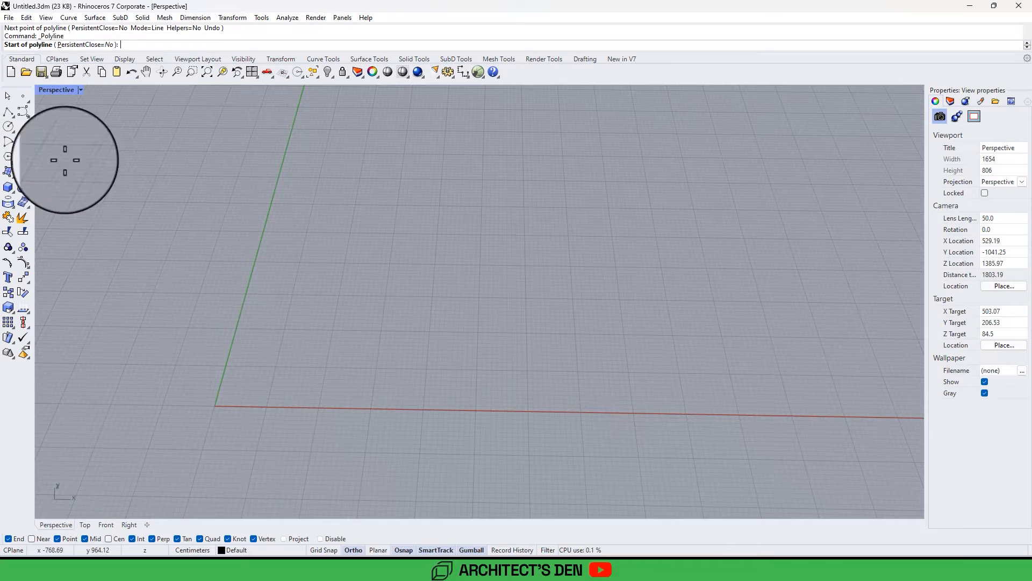
click(252, 379)
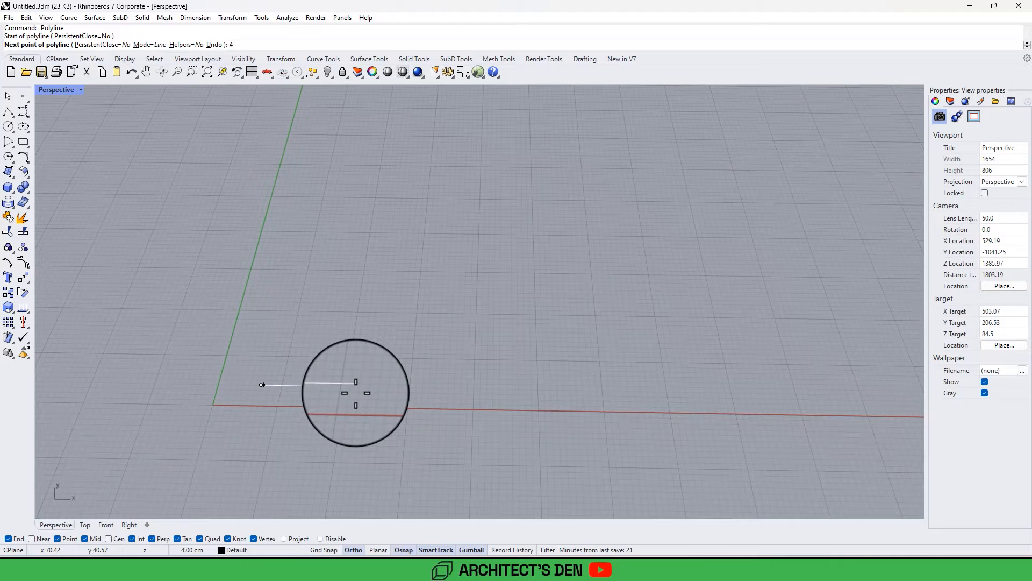
text(00)
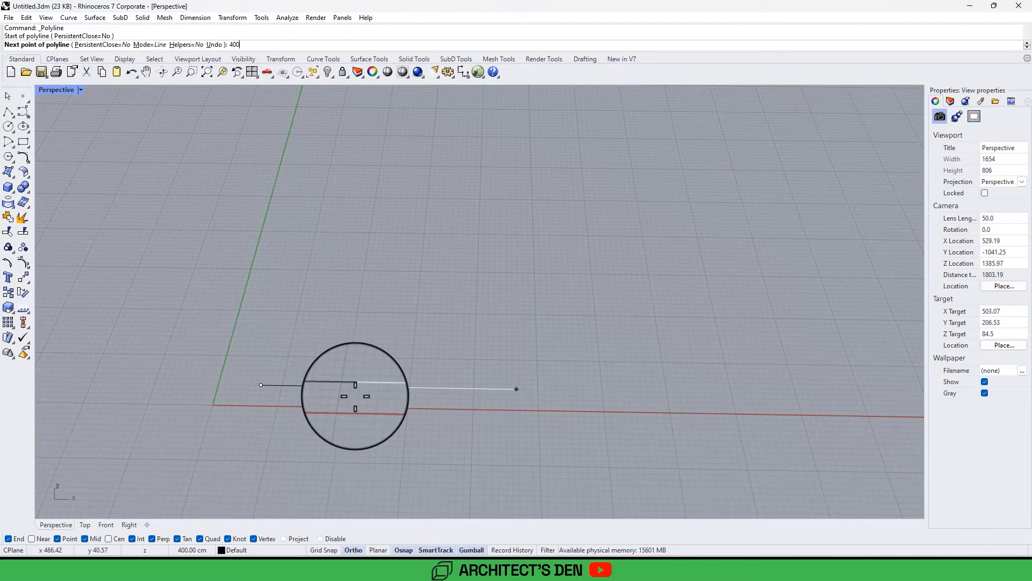
key(Return)
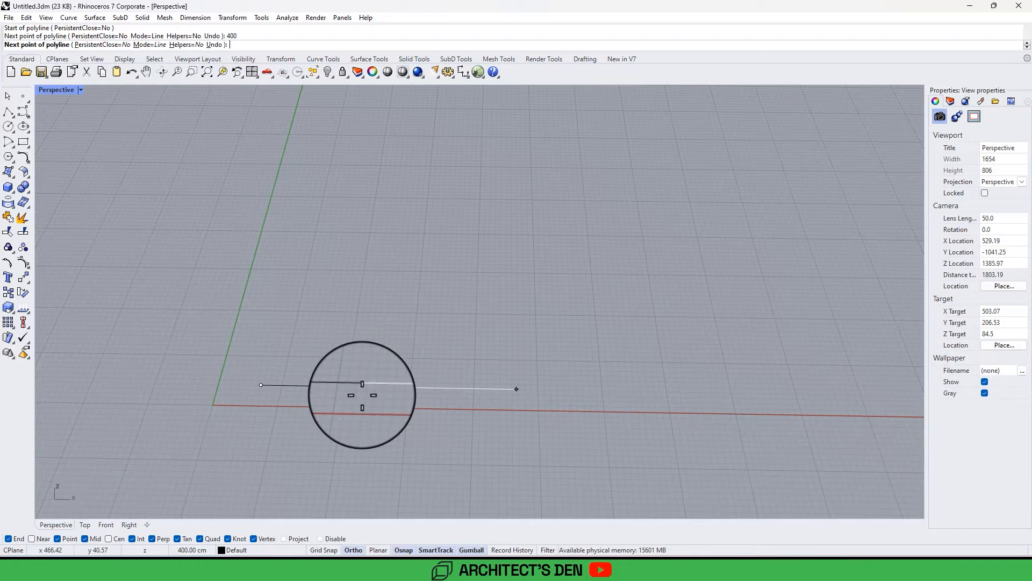
key(Return)
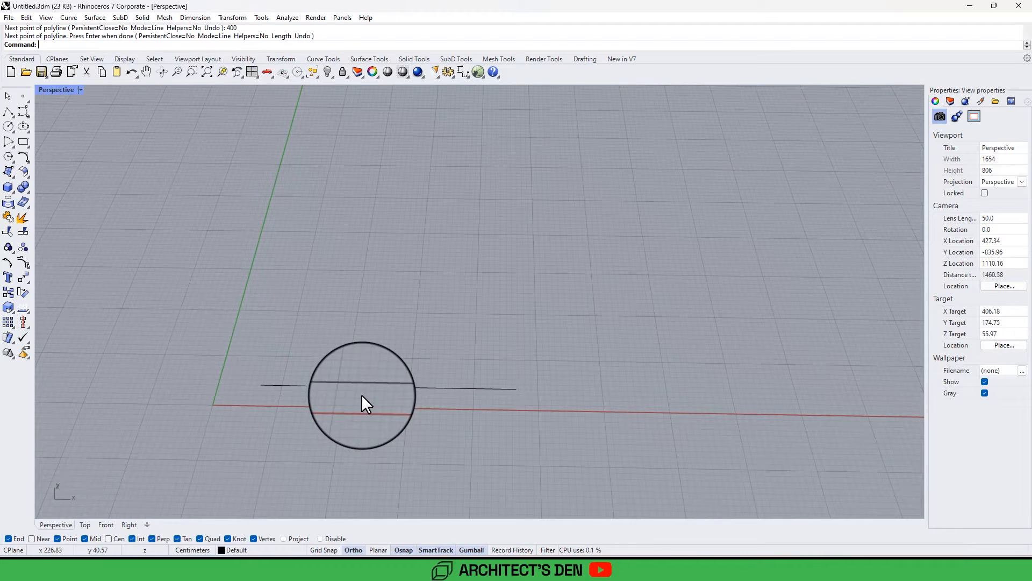
scroll(463, 392, up, 4)
scroll(497, 391, down, 2)
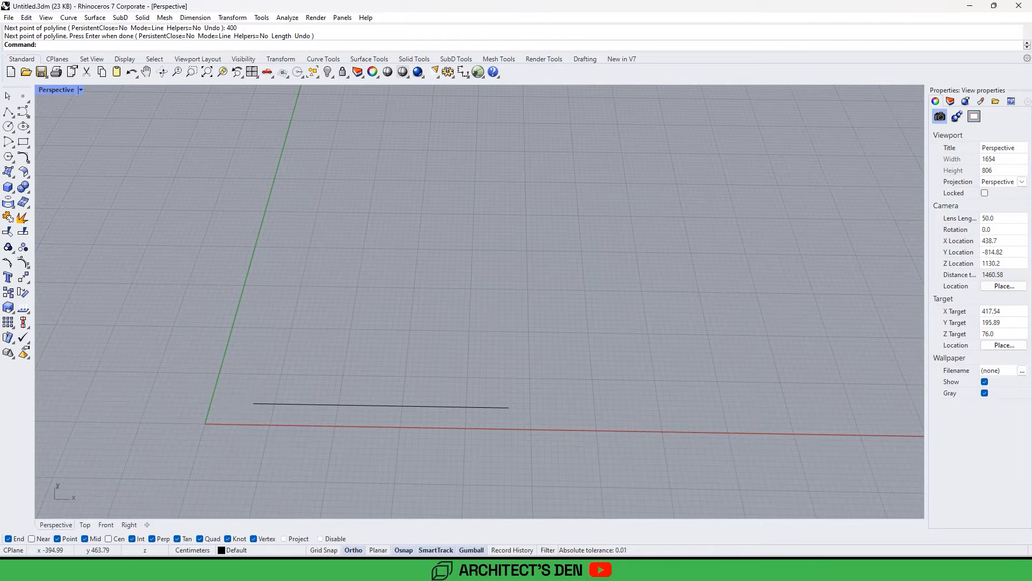
key(Delete)
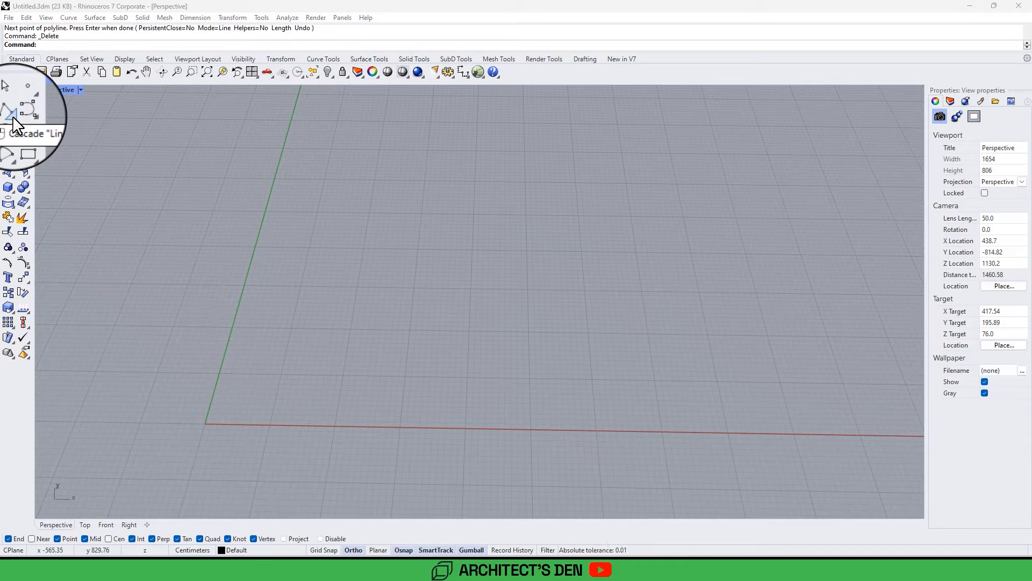
Step: Start a polyline at the origin by entering 0 and make its first segment 100 cm along the positive Y axis
click(12, 115)
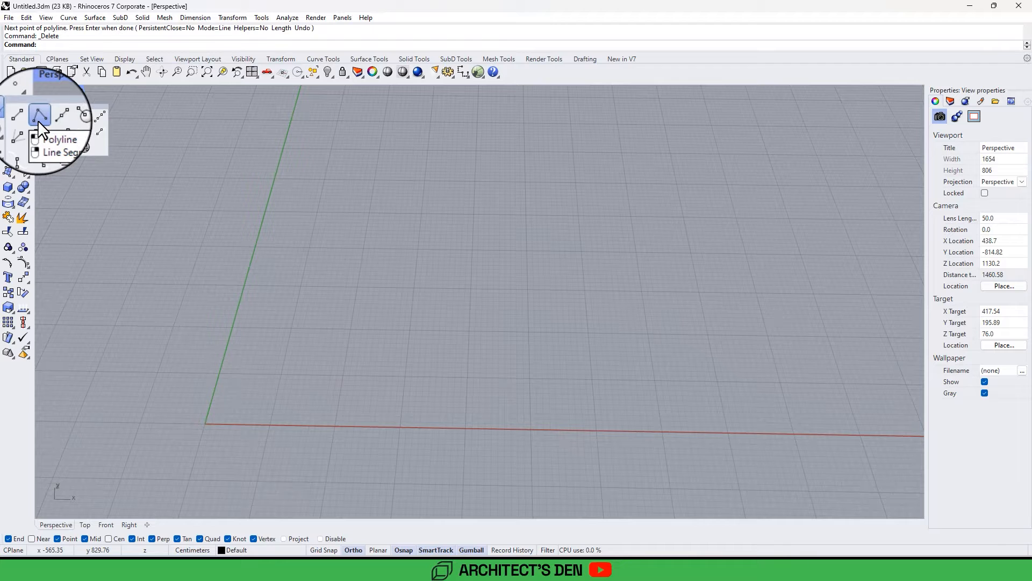
click(38, 121)
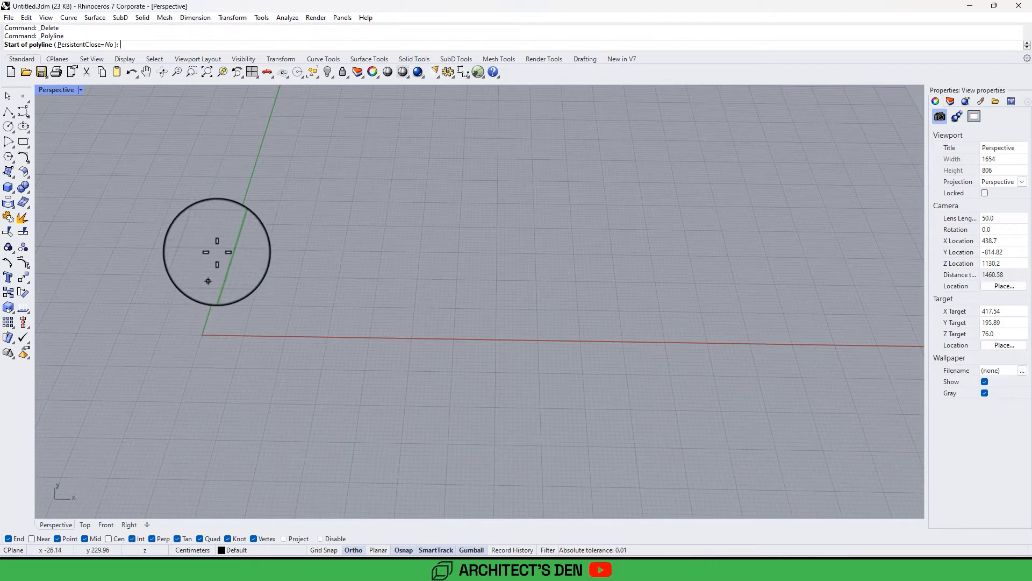
scroll(217, 253, up, 6)
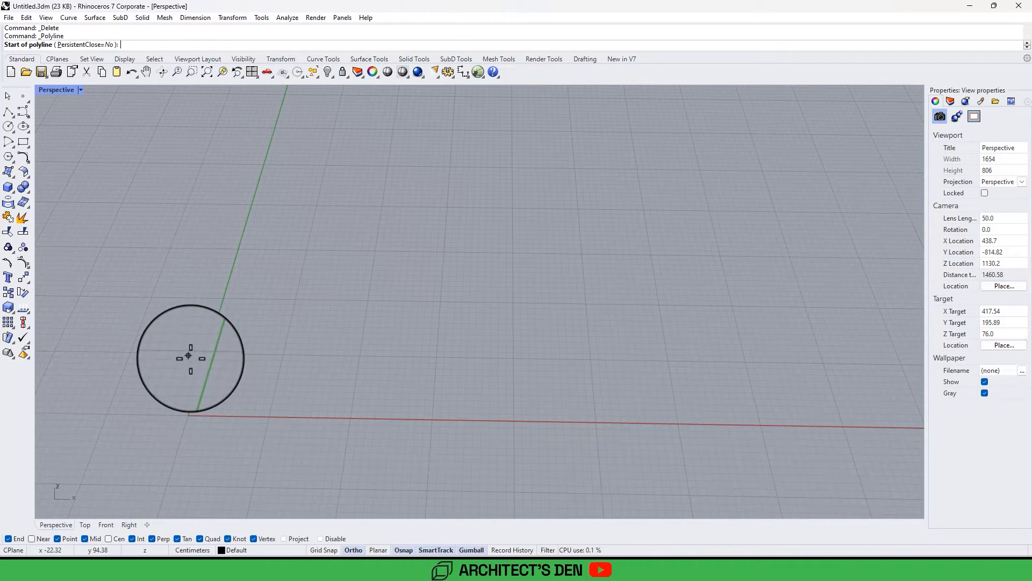
text(0)
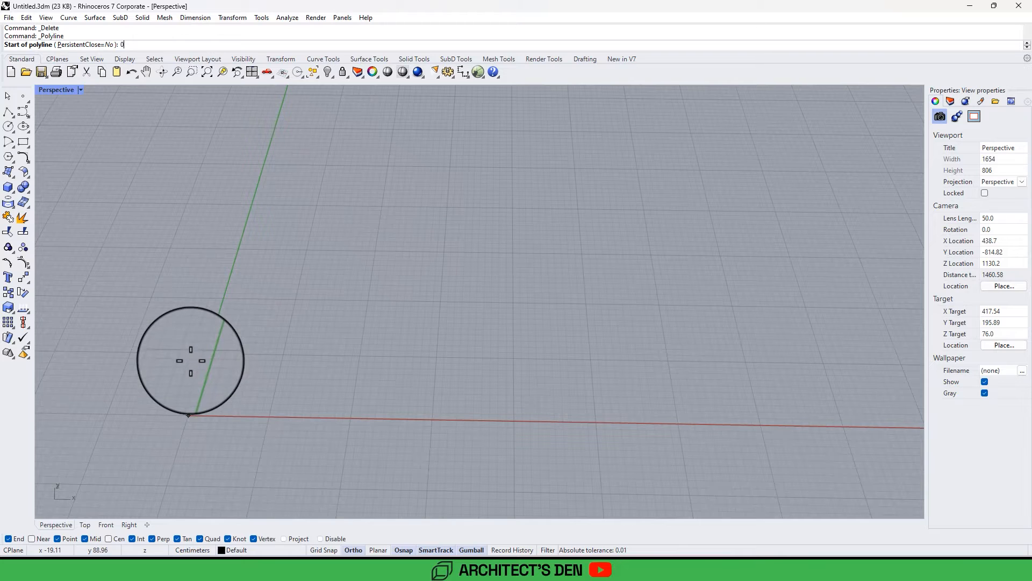
key(Return)
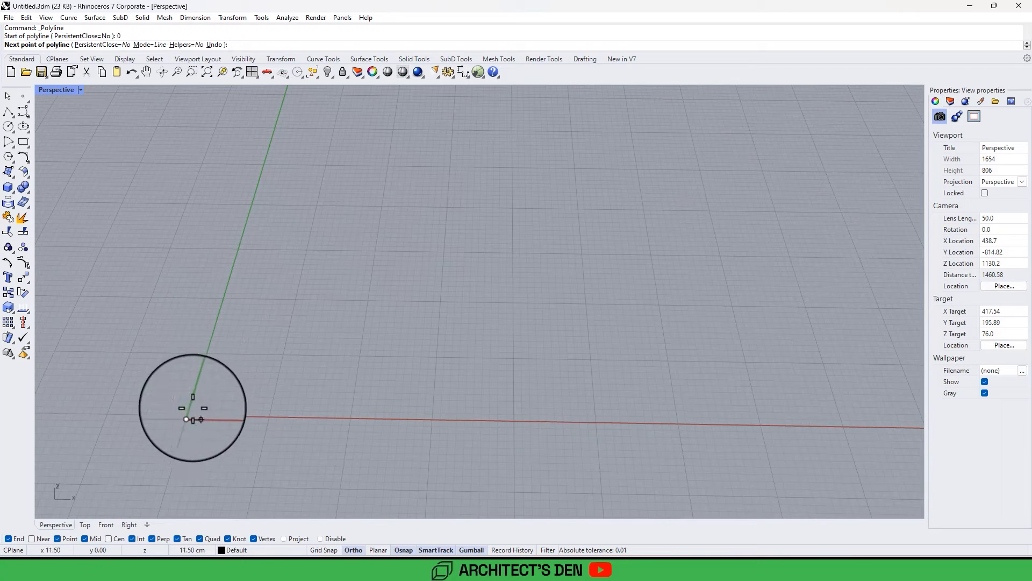
scroll(313, 437, down, 5)
scroll(299, 405, up, 12)
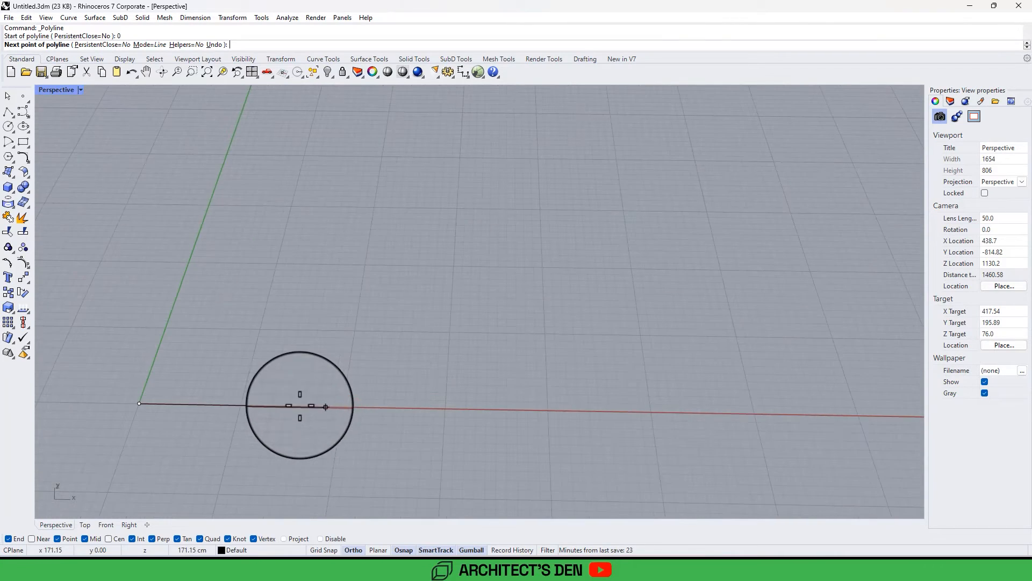
scroll(352, 415, down, 2)
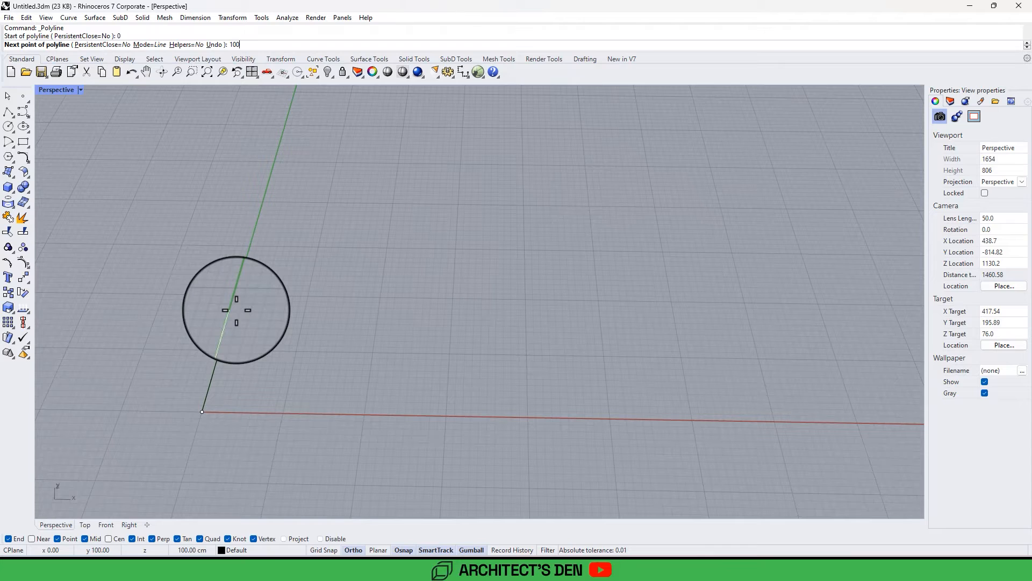
key(Return)
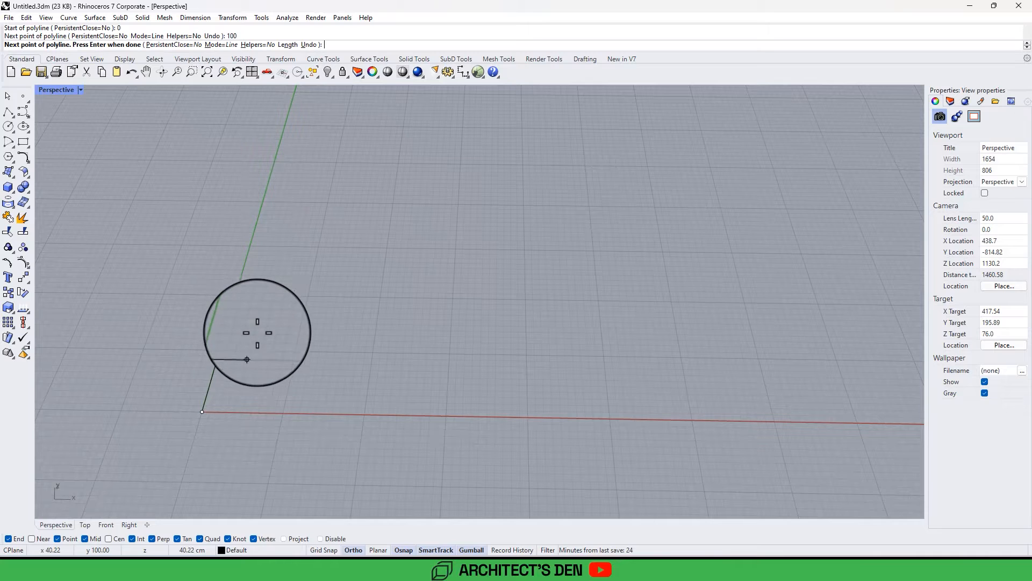
Step: Add a second polyline segment 100 cm long in the positive X direction from the end of the first
scroll(229, 356, up, 4)
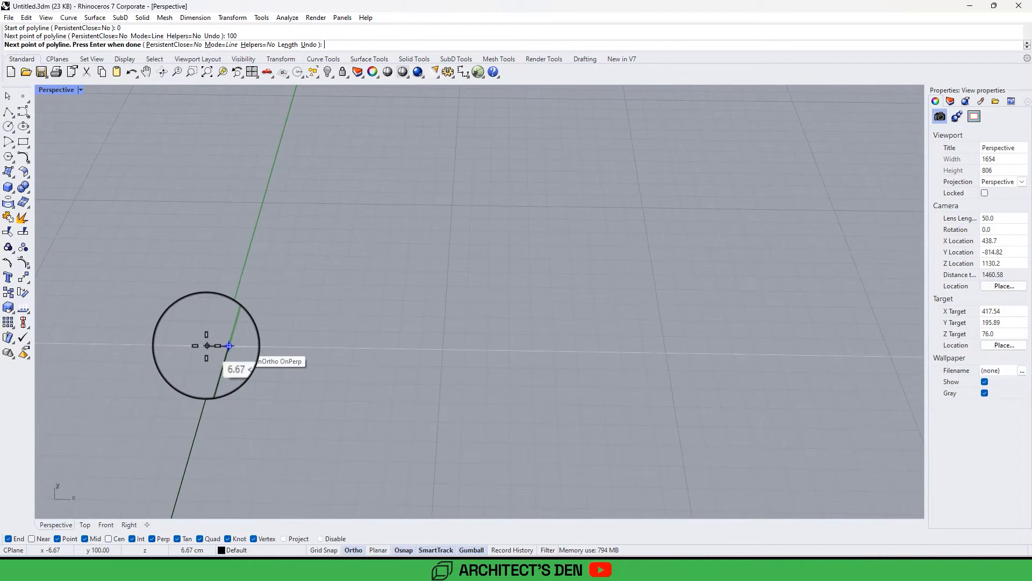
scroll(208, 346, down, 4)
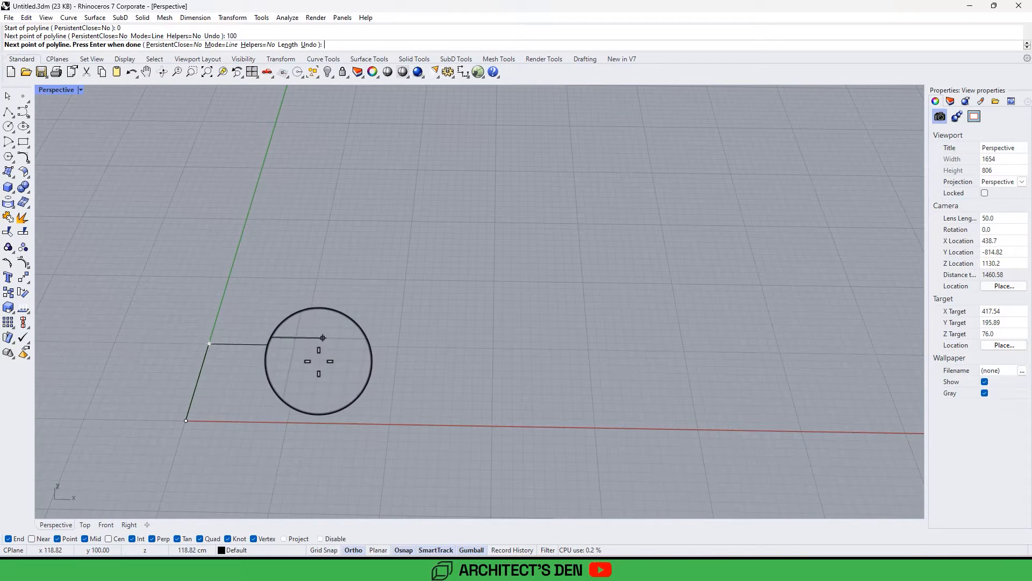
text(1)
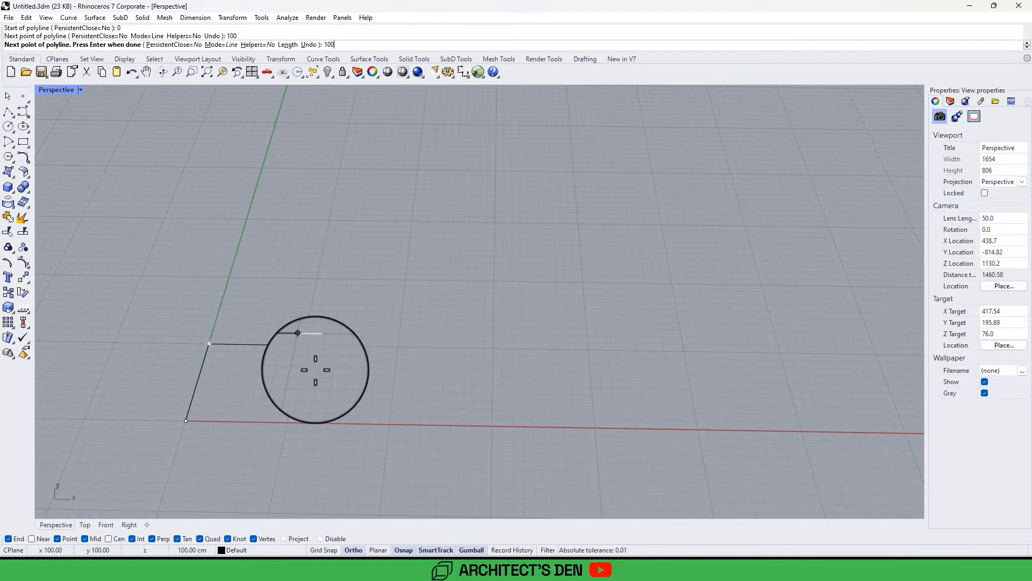
text(00)
key(Return)
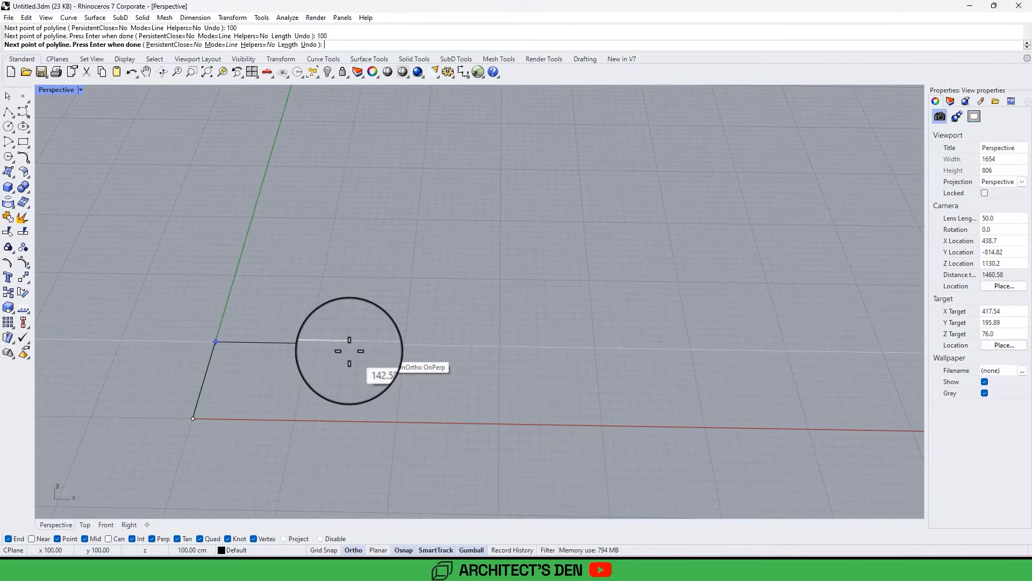
Step: Place the polyline's third corner on the X axis below the second one and close the square at the origin
scroll(349, 351, up, 2)
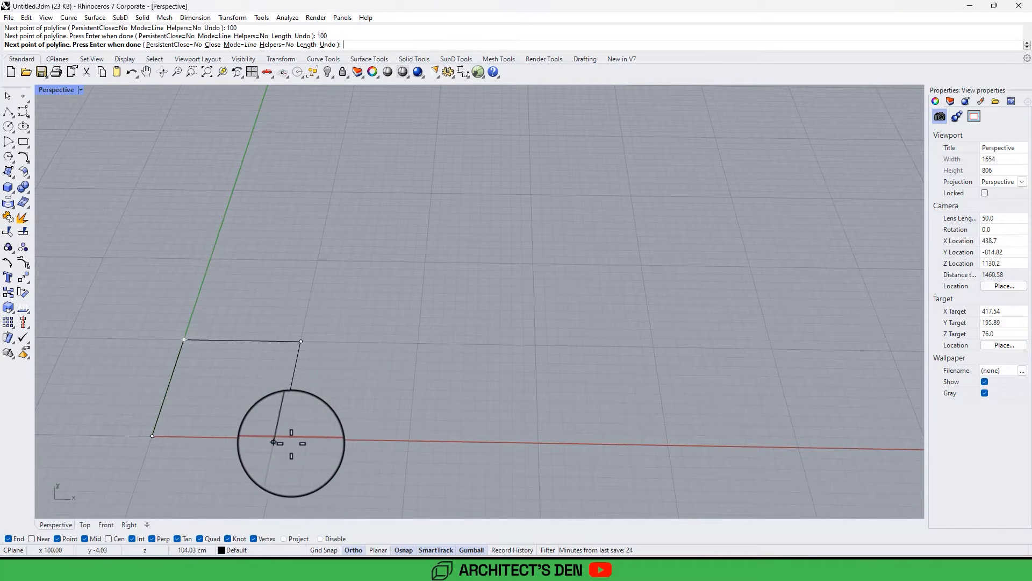
scroll(280, 439, up, 1)
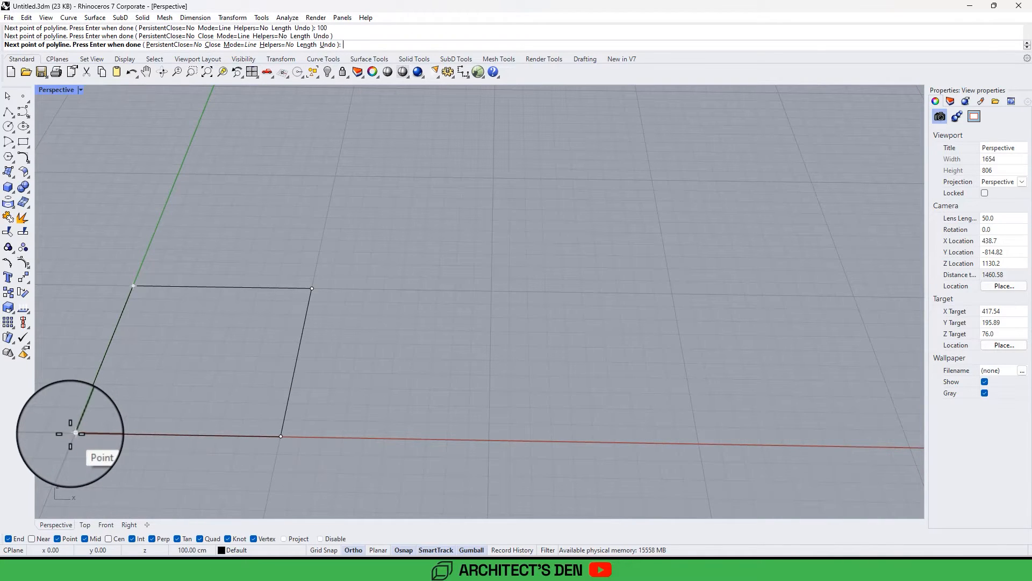
click(72, 432)
scroll(141, 376, up, 3)
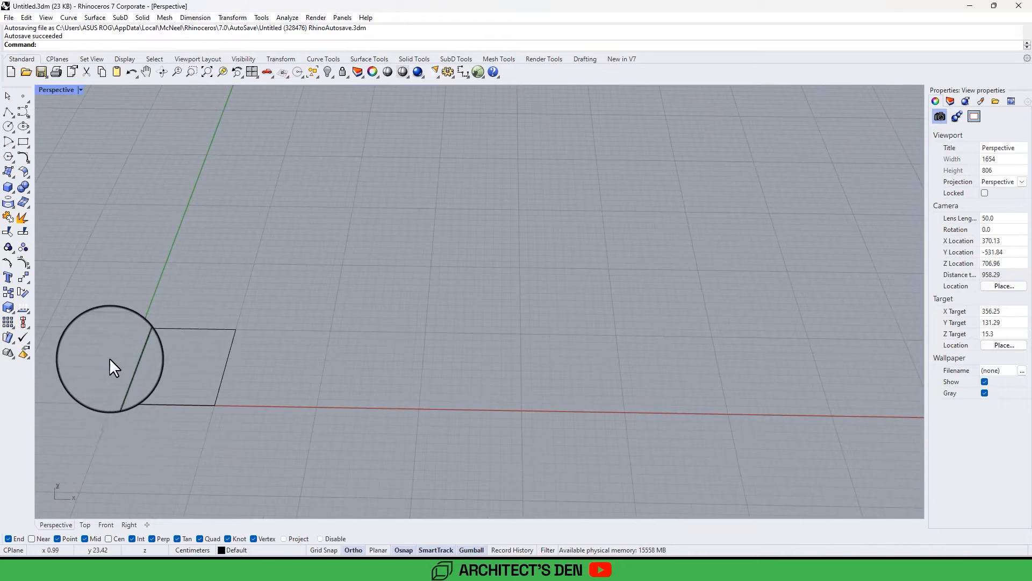
Step: Select the closed square polyline as a single curve and delete it
click(140, 379)
scroll(249, 397, up, 2)
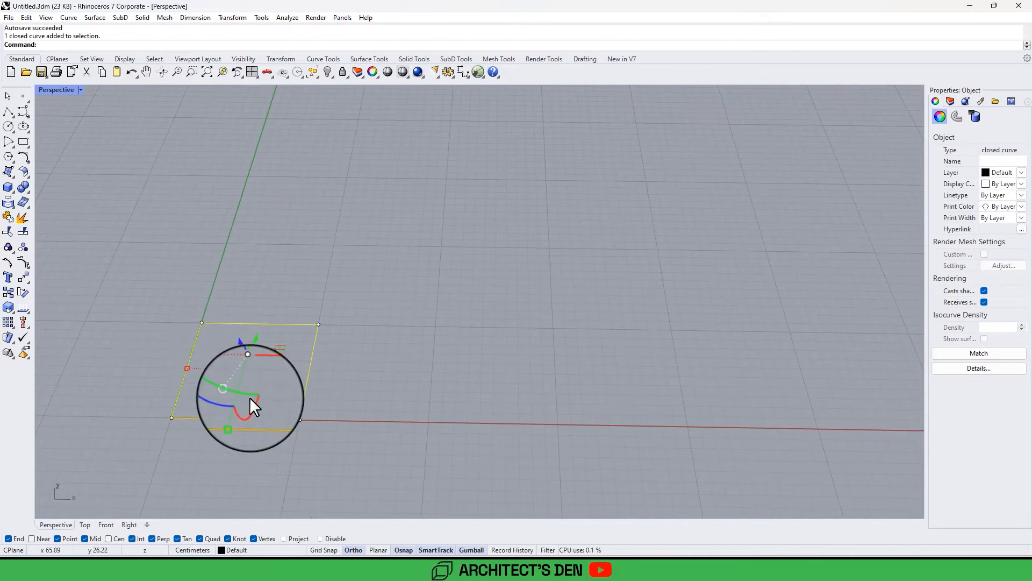
scroll(264, 355, down, 3)
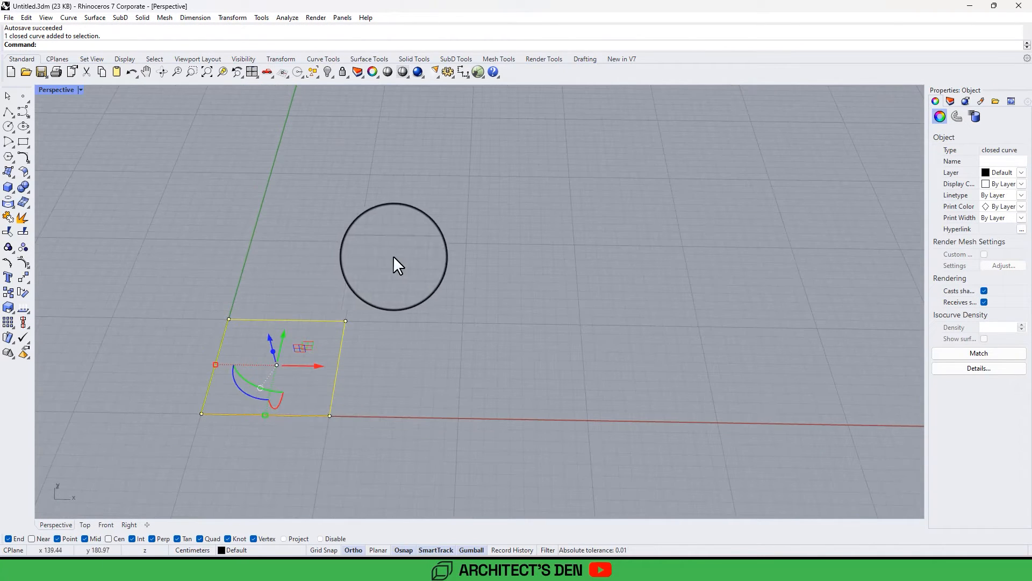
click(308, 412)
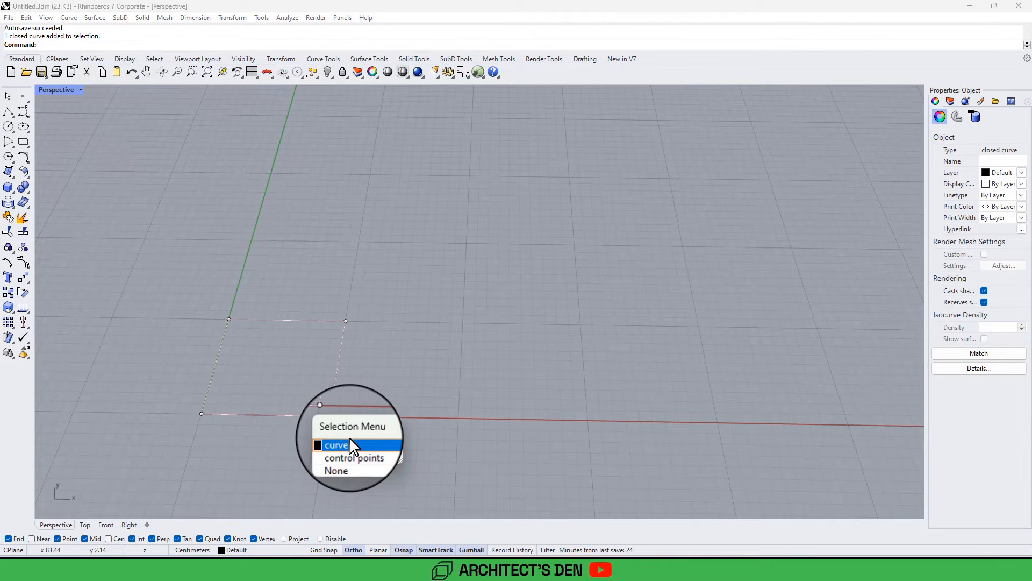
click(347, 441)
click(315, 418)
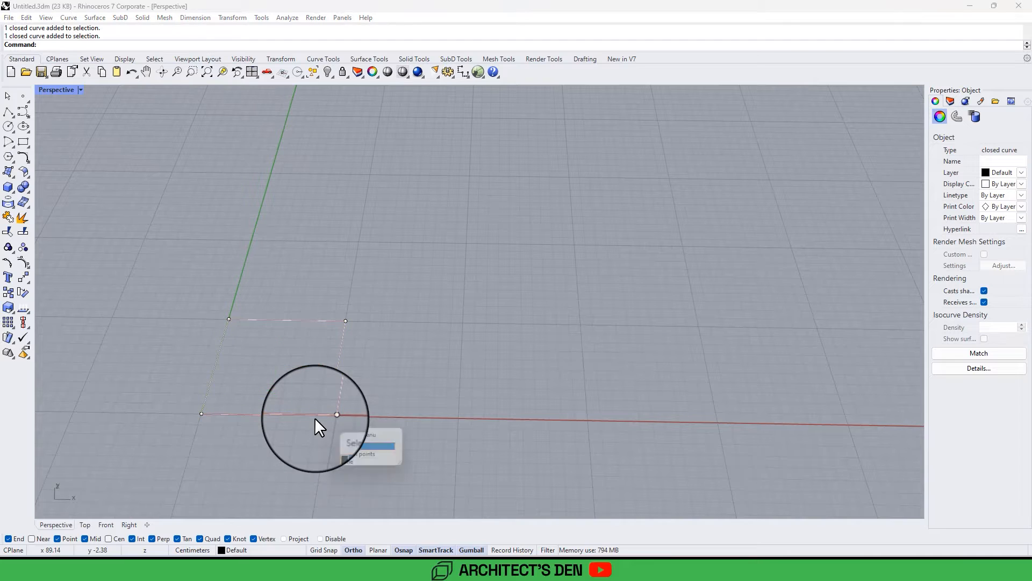
click(356, 461)
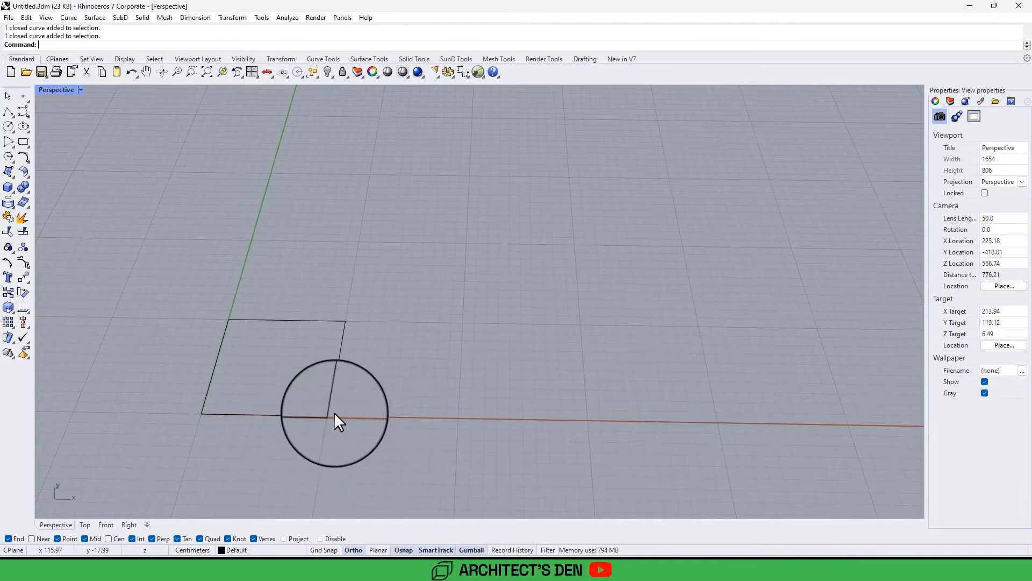
click(331, 398)
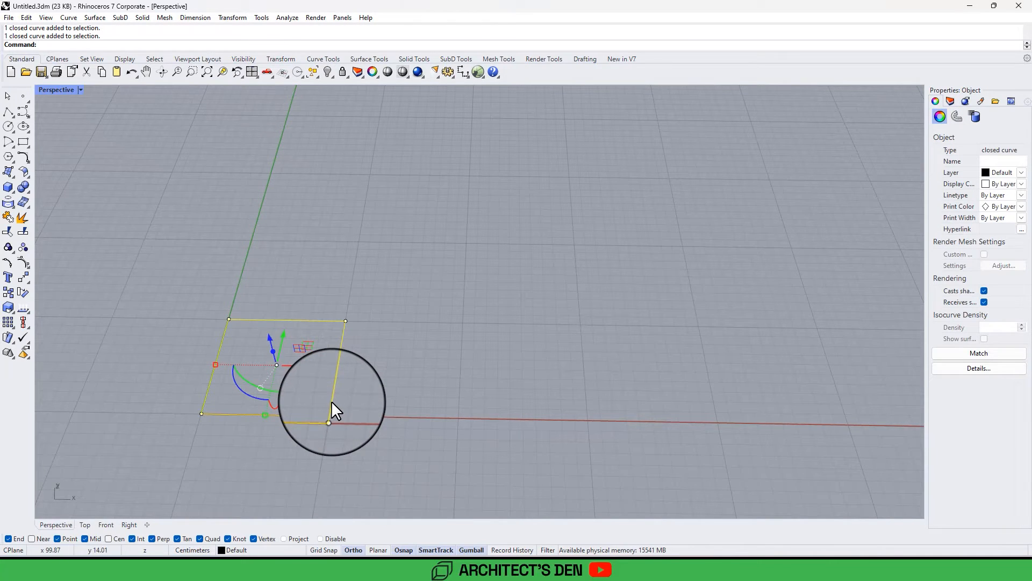
key(Delete)
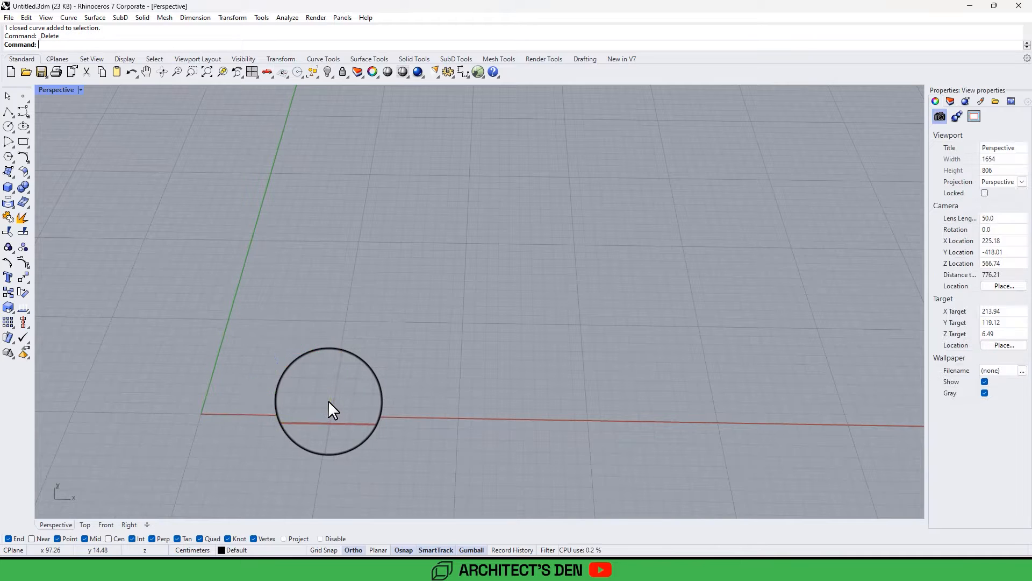
Step: Draw a new polyline from the origin with a 100 cm segment along positive Y and a 100 cm segment along positive X
click(12, 115)
click(38, 115)
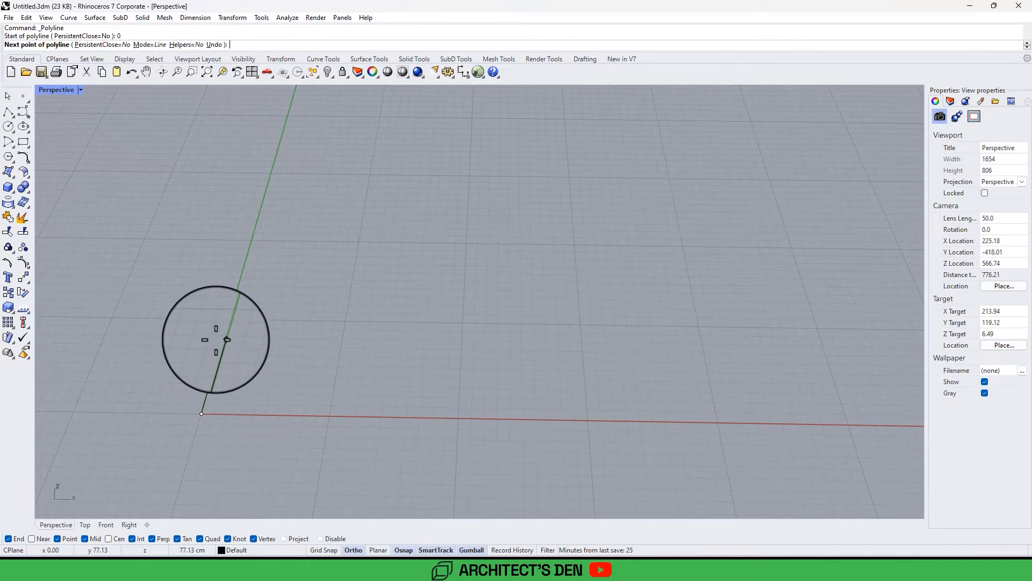
text(100)
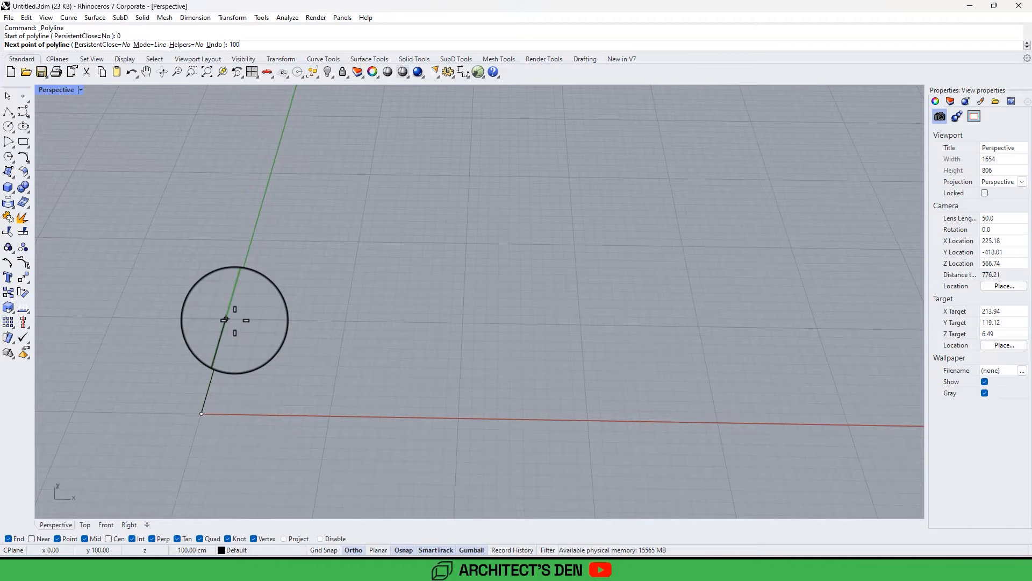
key(Return)
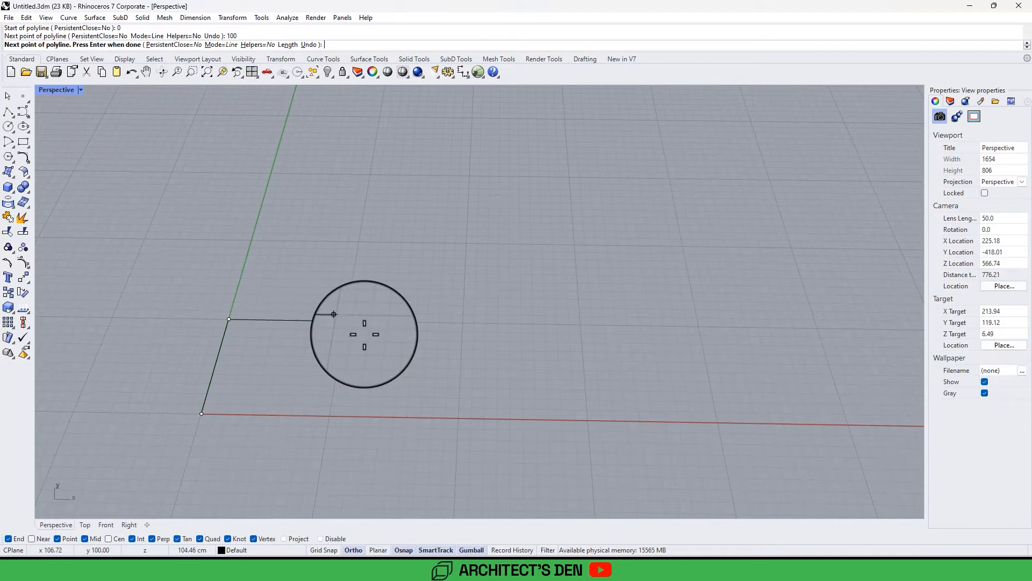
text(100)
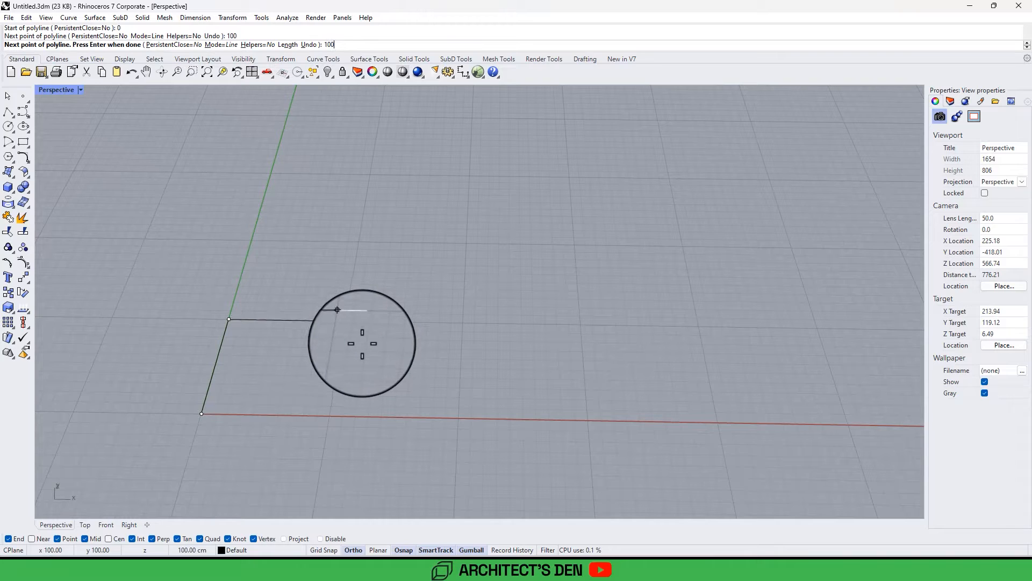
key(Return)
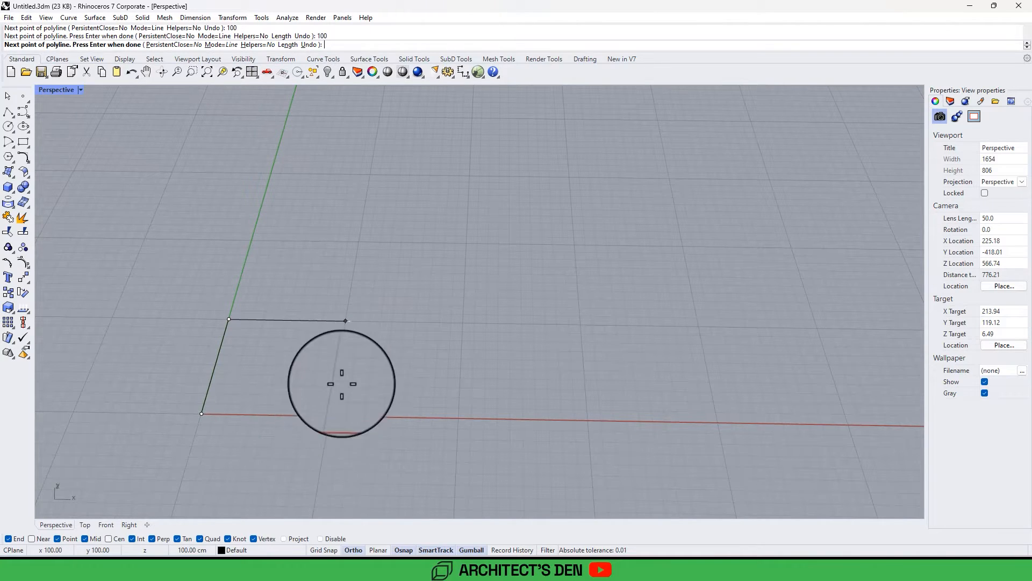
click(341, 384)
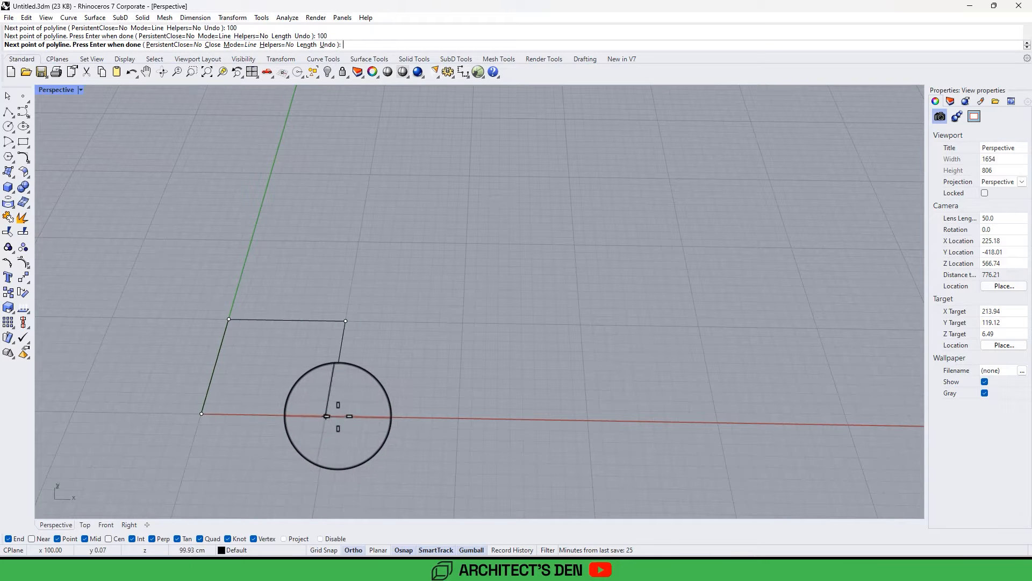
Step: Bring the third segment straight down to the X axis and close the square polyline at the origin
scroll(325, 415, up, 3)
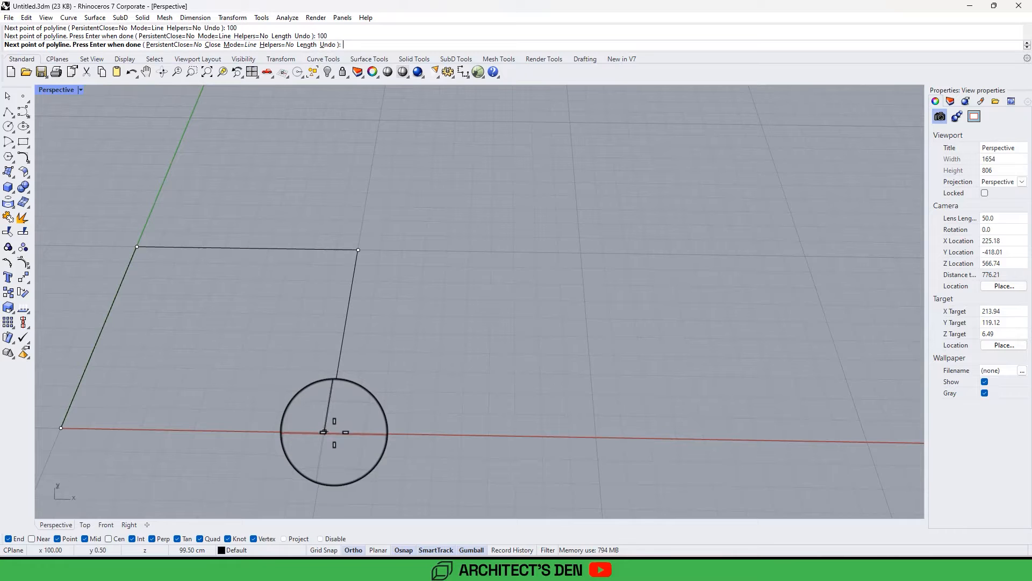
mouse_move(326, 424)
right_down()
mouse_move(325, 445)
mouse_move(330, 428)
right_up()
scroll(327, 434, down, 6)
scroll(336, 466, up, 8)
scroll(328, 446, up, 4)
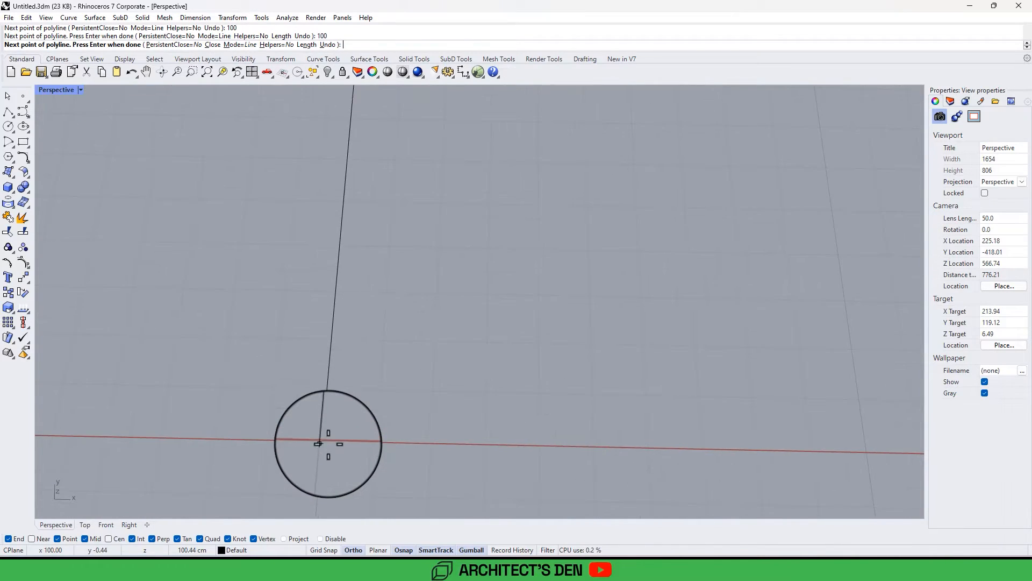
scroll(326, 444, down, 6)
scroll(326, 441, up, 2)
scroll(327, 441, down, 2)
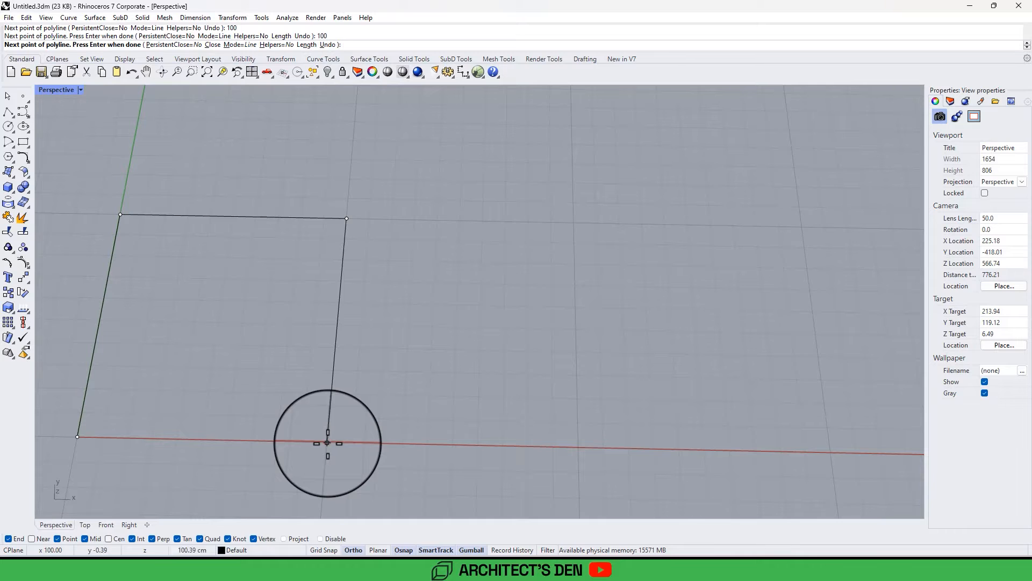
click(328, 442)
click(77, 435)
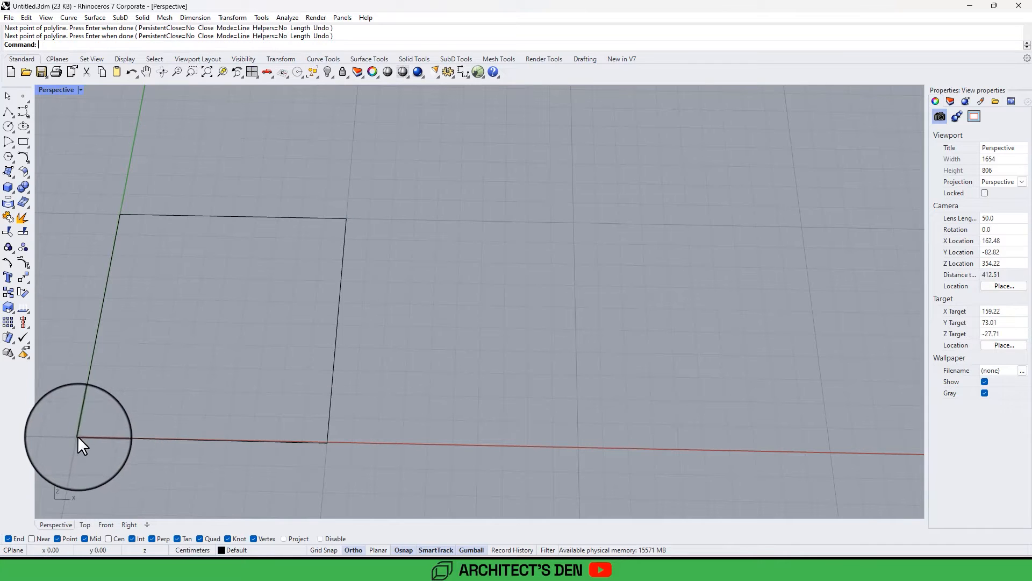
Step: Examine the closed square polyline by selecting it as a whole and viewing it from a different angle
scroll(215, 416, down, 3)
scroll(224, 380, up, 3)
click(271, 402)
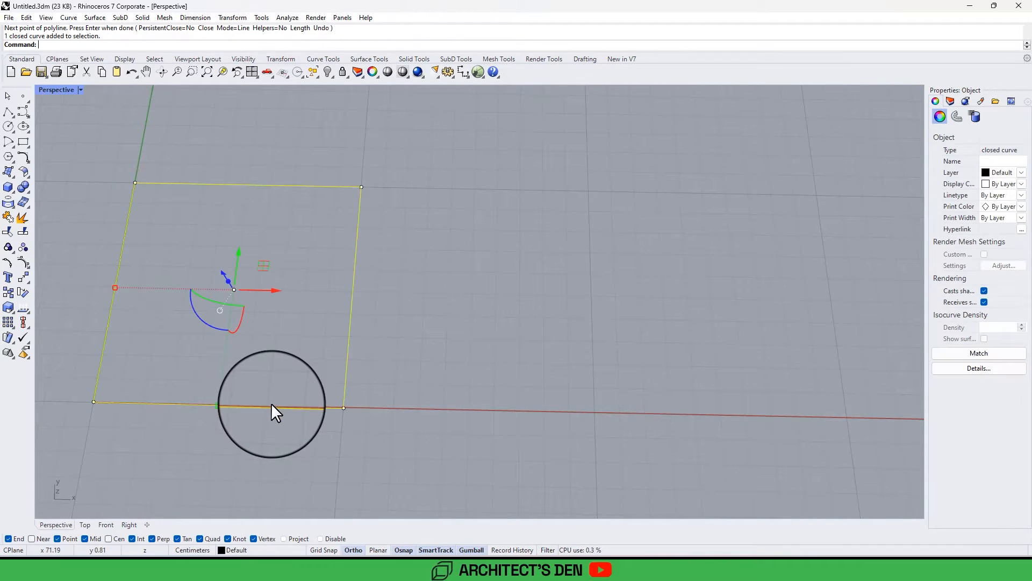
scroll(317, 328, down, 5)
scroll(305, 266, up, 3)
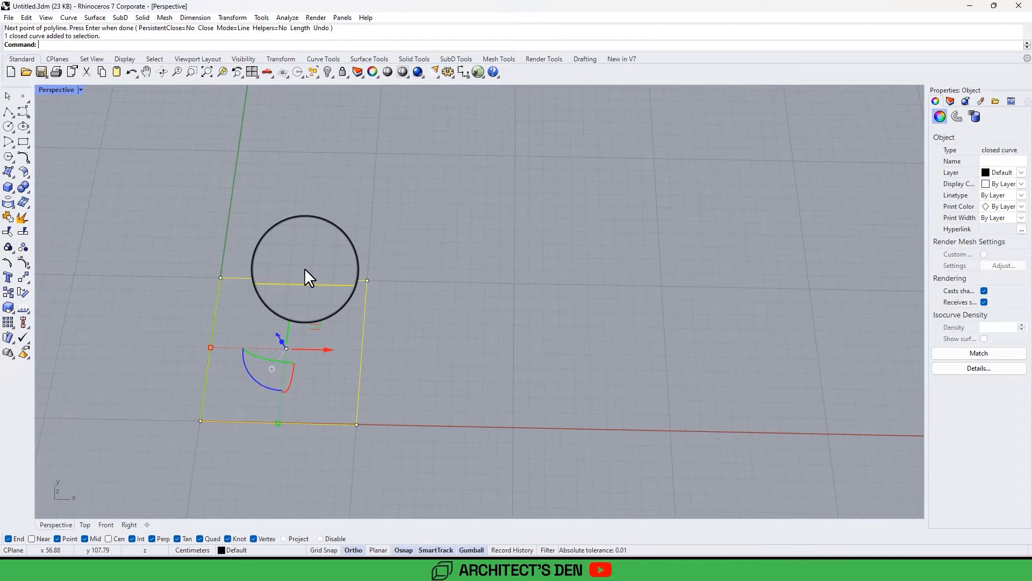
scroll(315, 309, down, 3)
scroll(372, 291, up, 4)
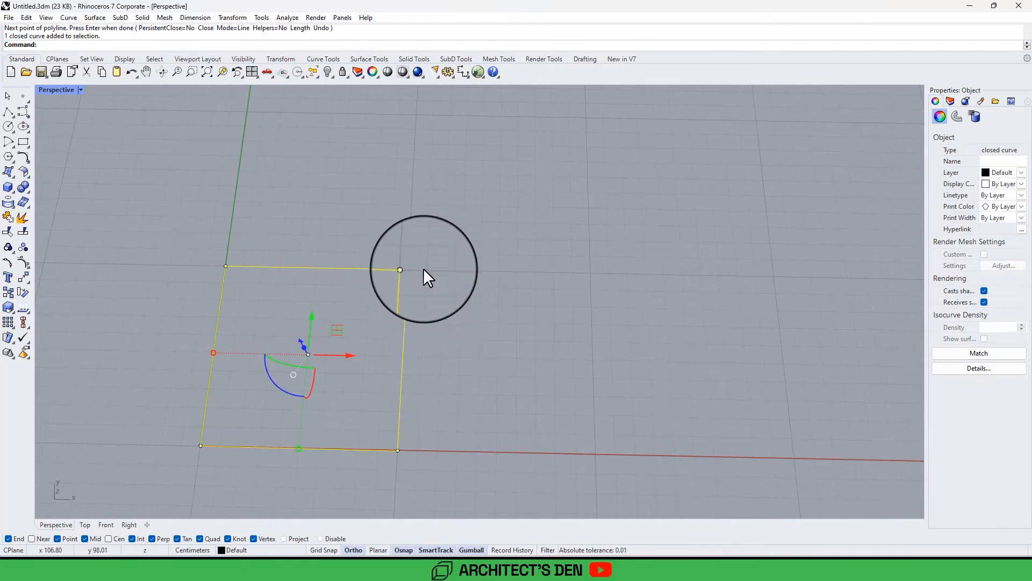
click(424, 269)
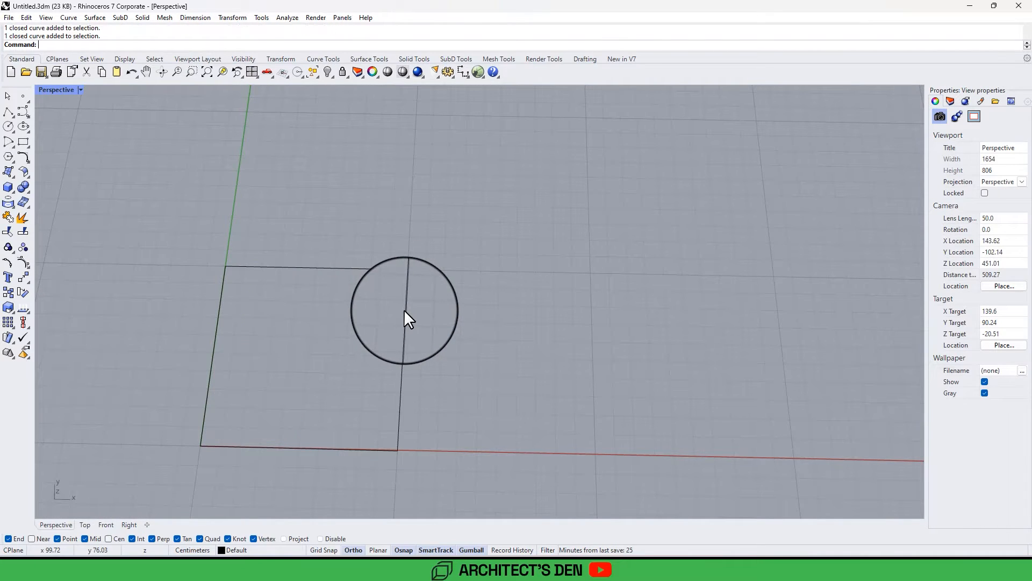
click(404, 310)
scroll(339, 322, down, 1)
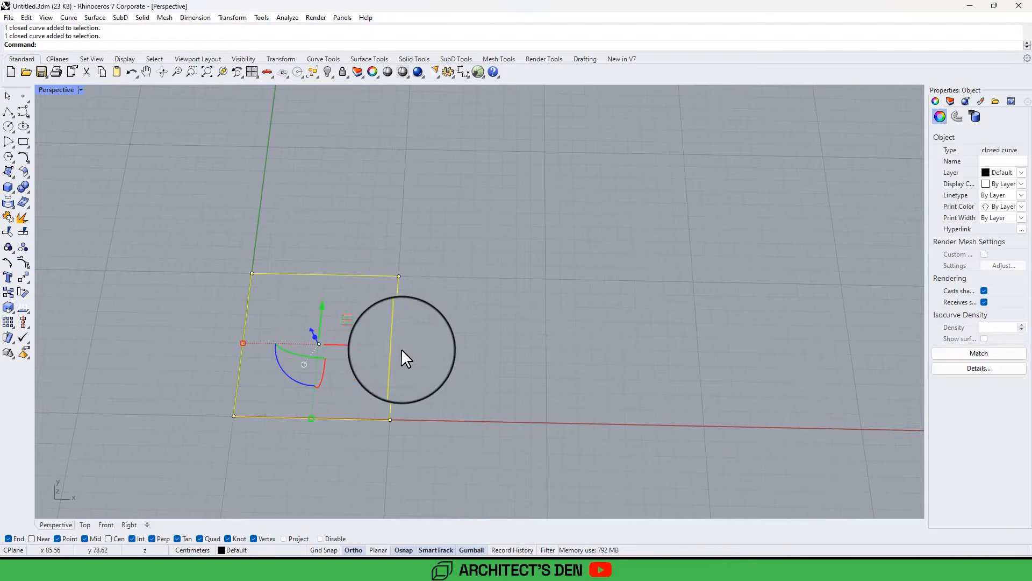
mouse_move(404, 356)
right_down()
mouse_move(414, 366)
mouse_move(405, 293)
mouse_move(535, 255)
mouse_move(441, 311)
mouse_move(403, 357)
right_up()
right_drag(415, 321, 404, 366)
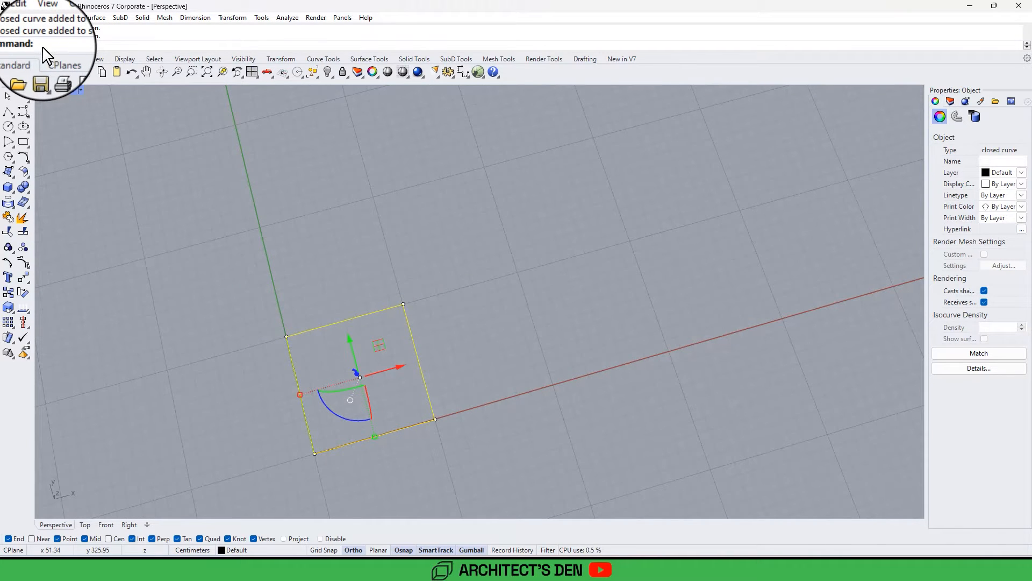
Step: Try to extrude the square polyline with the ExtrudeSrf command
text(tru)
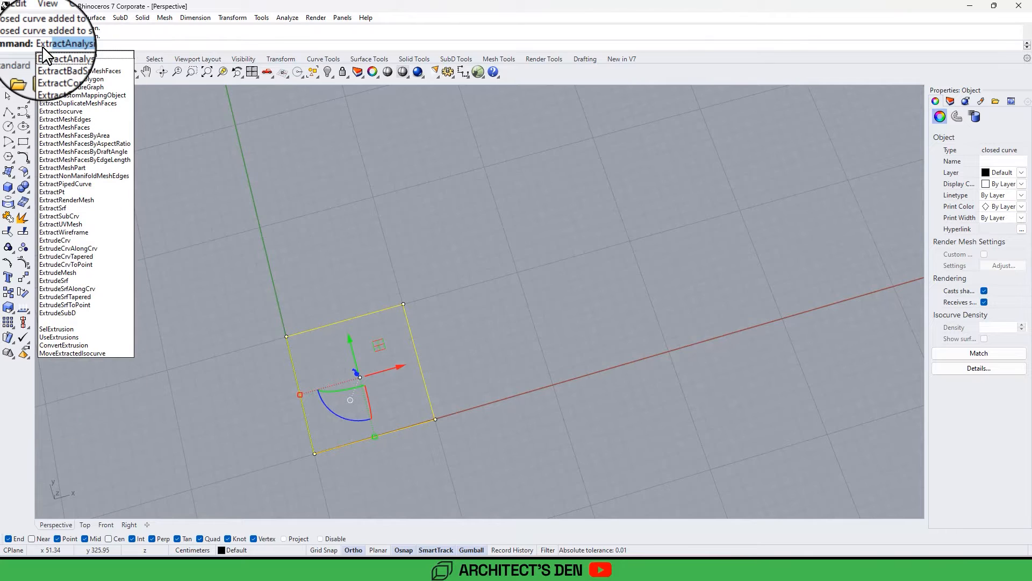
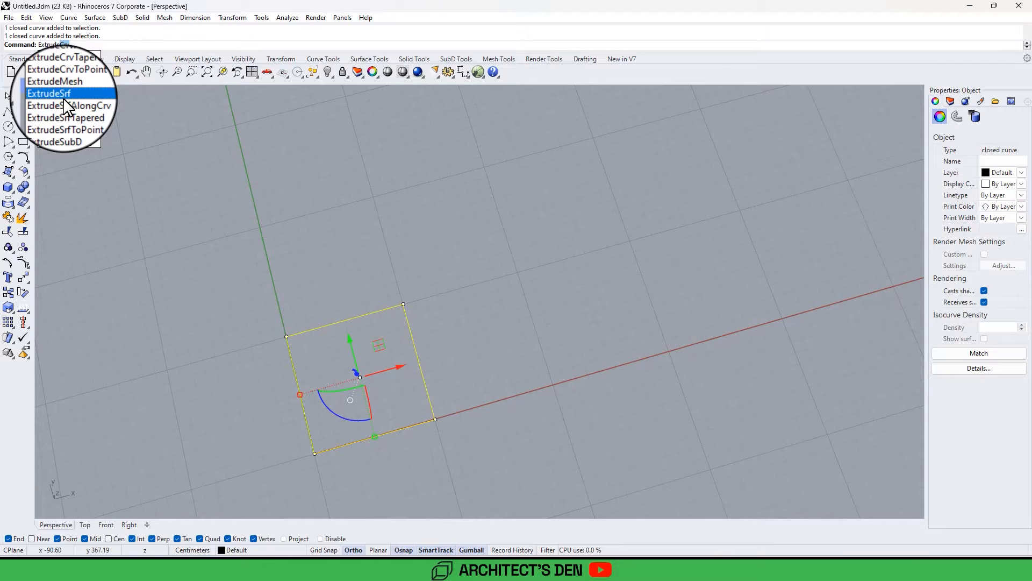
click(67, 95)
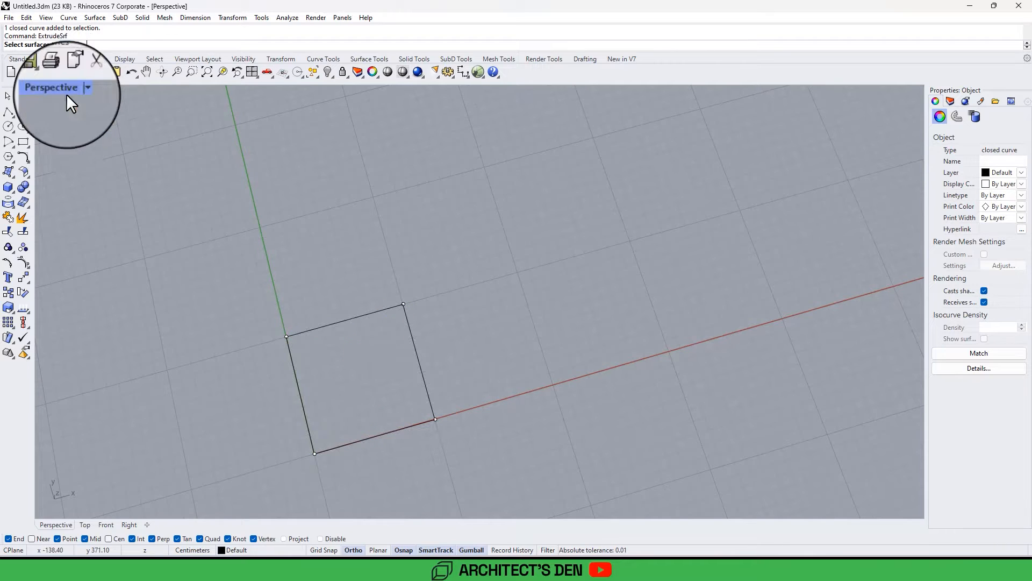
click(344, 321)
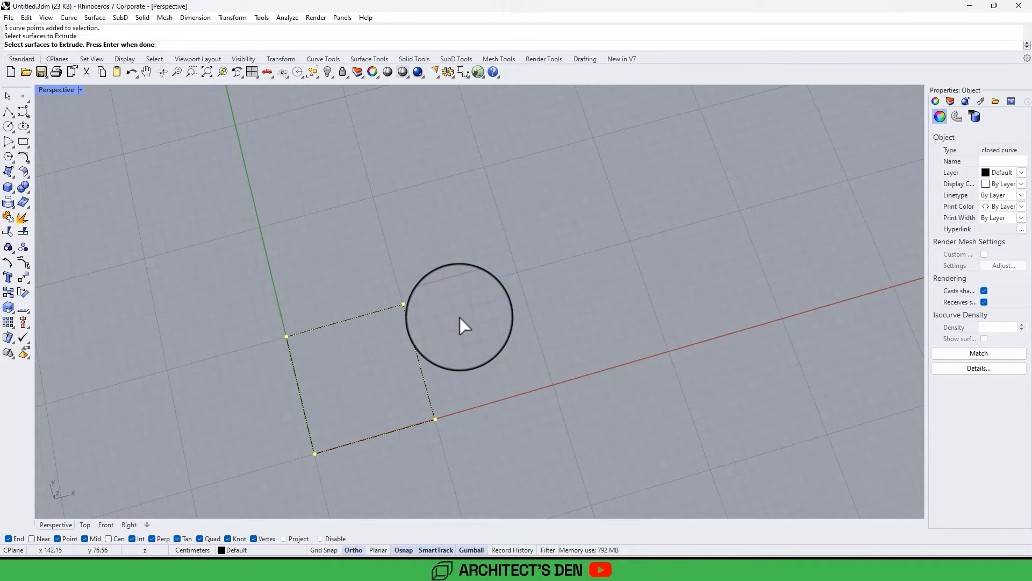
key(Return)
scroll(346, 320, up, 3)
click(344, 320)
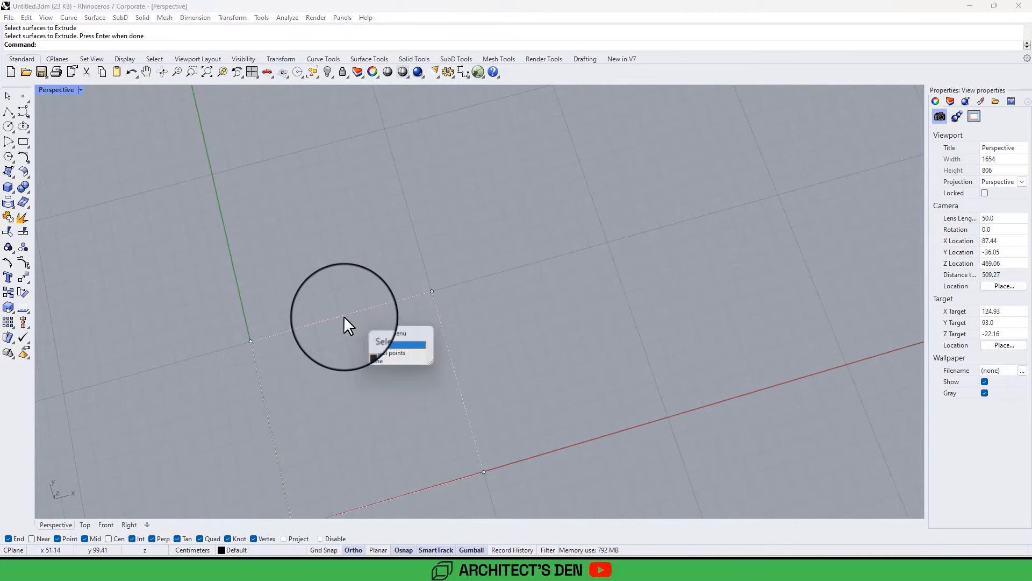
click(408, 344)
scroll(431, 336, down, 2)
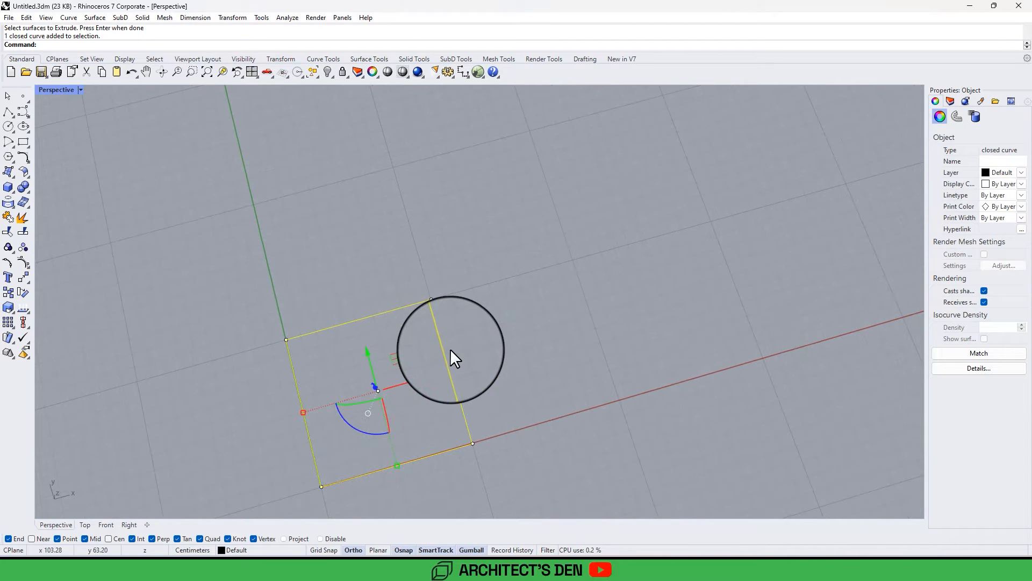
key(Escape)
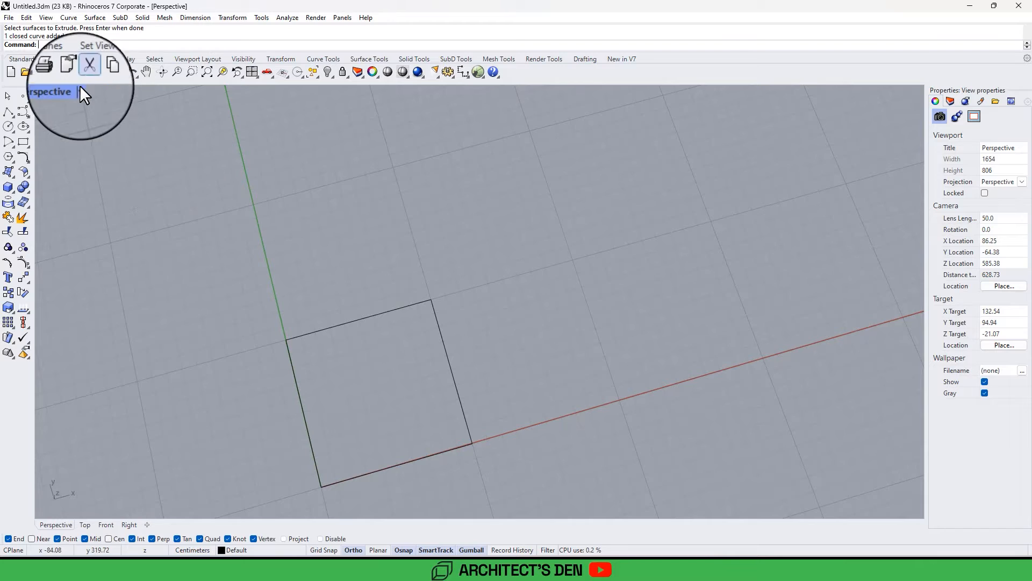
Step: Extrude the closed square polyline 500 cm upward with the ExtrudeCrv command, leaving the Solid option set to No
text(Ext)
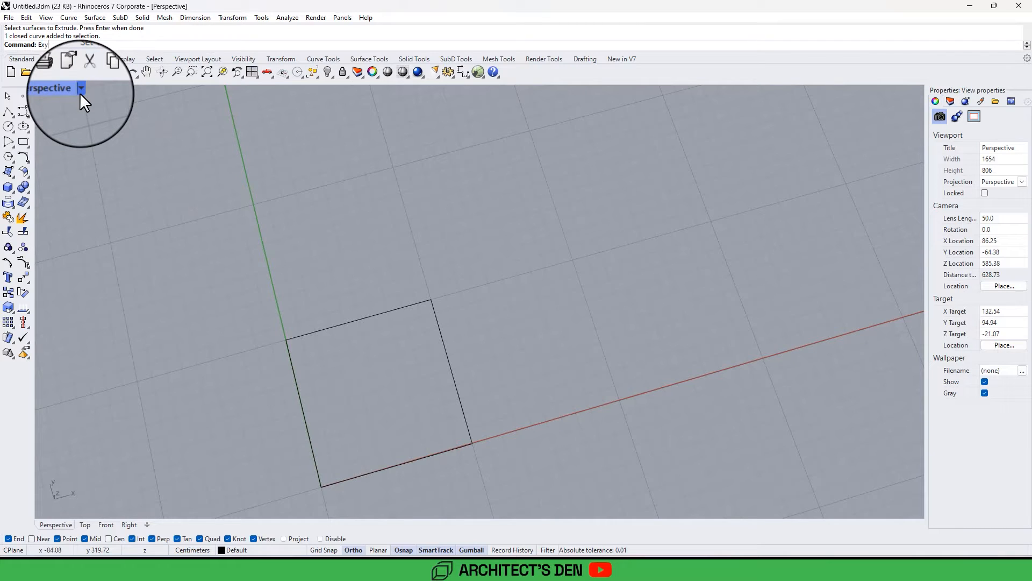
key(BackSpace)
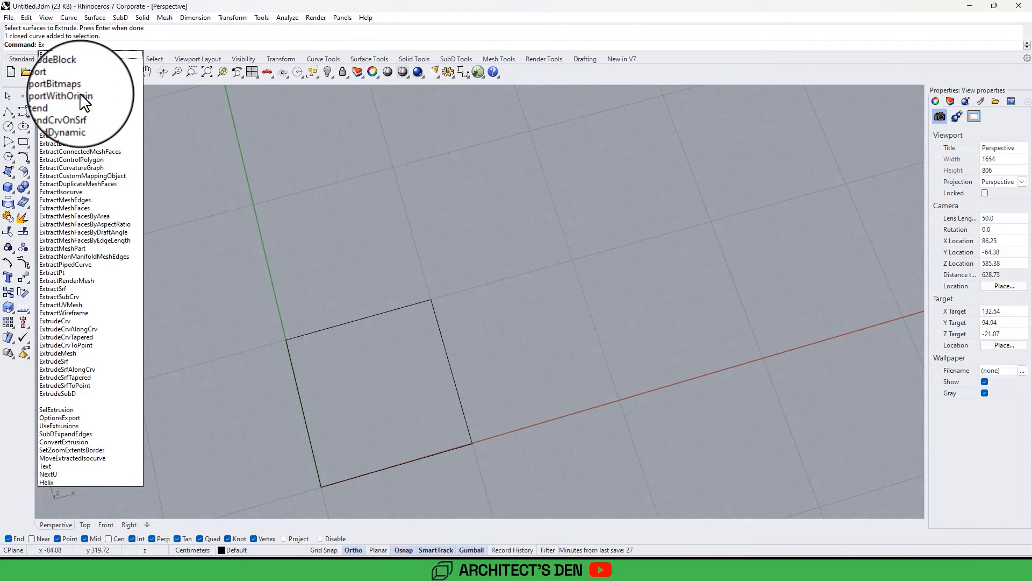
text(t)
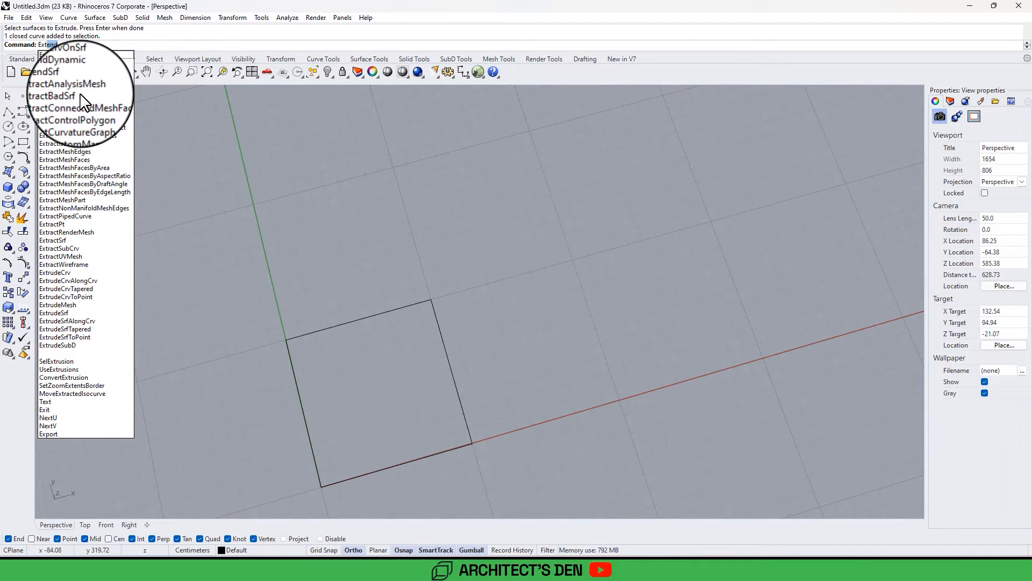
key(BackSpace)
text(trudeCrv)
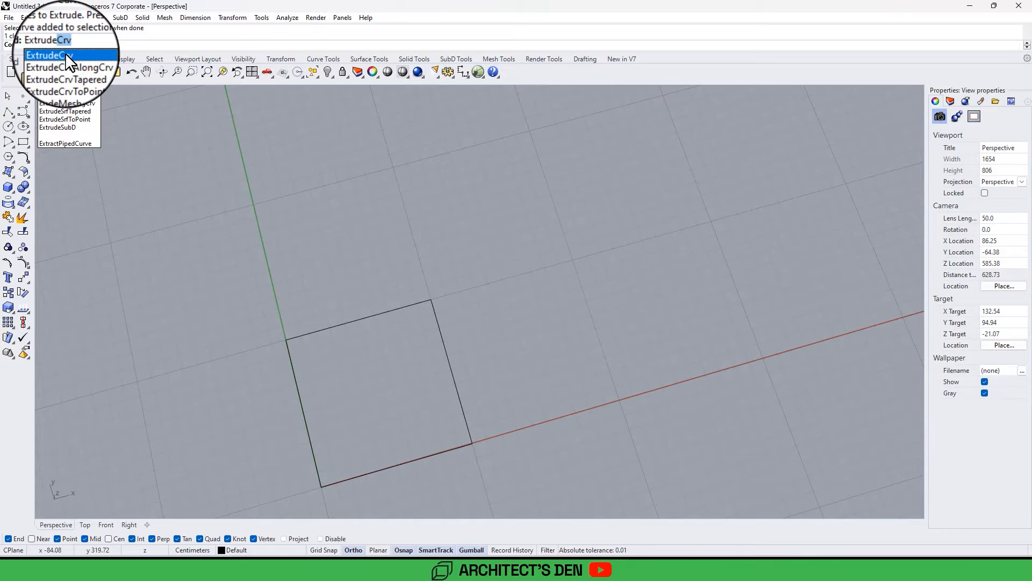
click(65, 53)
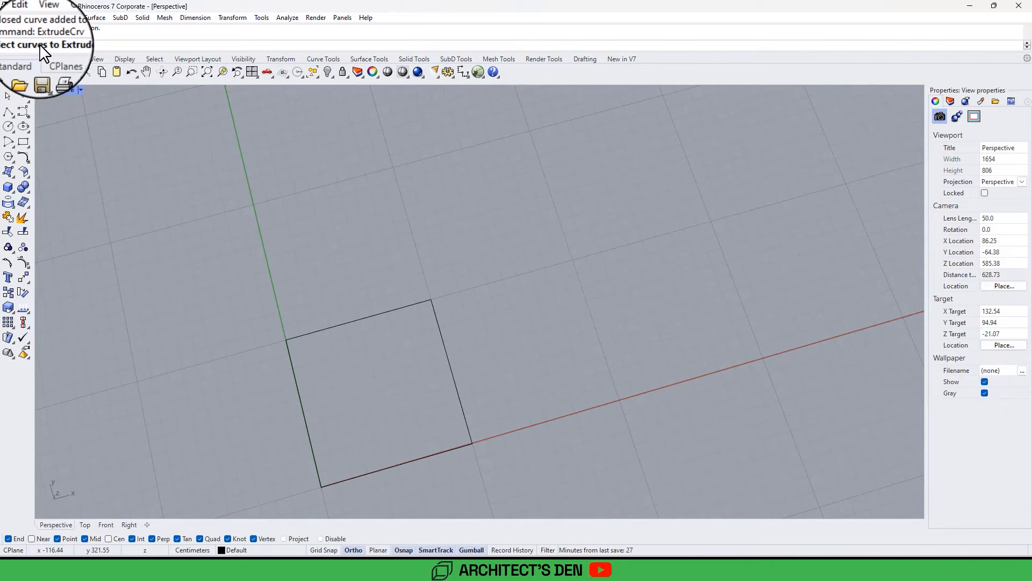
click(353, 322)
scroll(407, 370, up, 3)
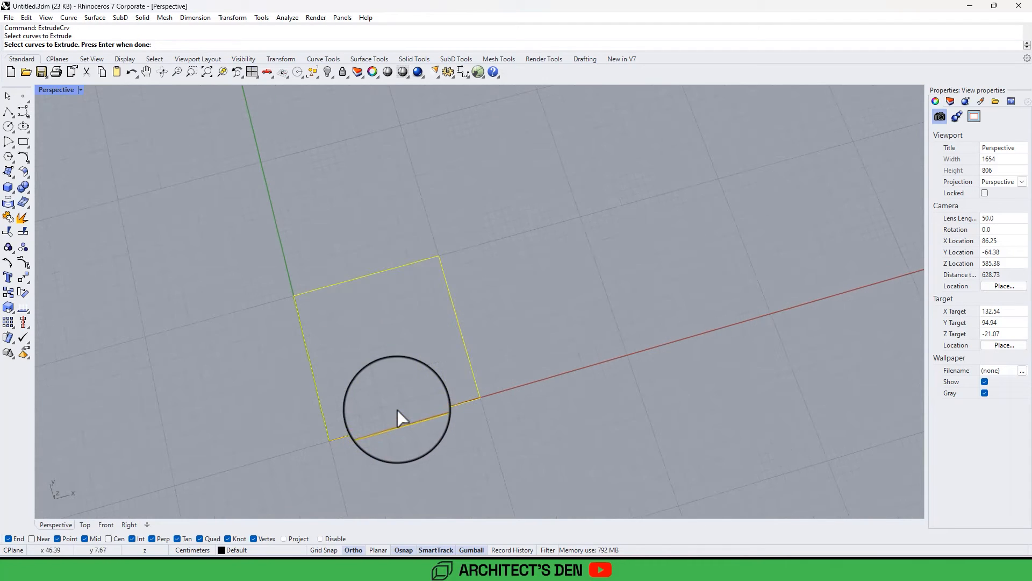
key(Return)
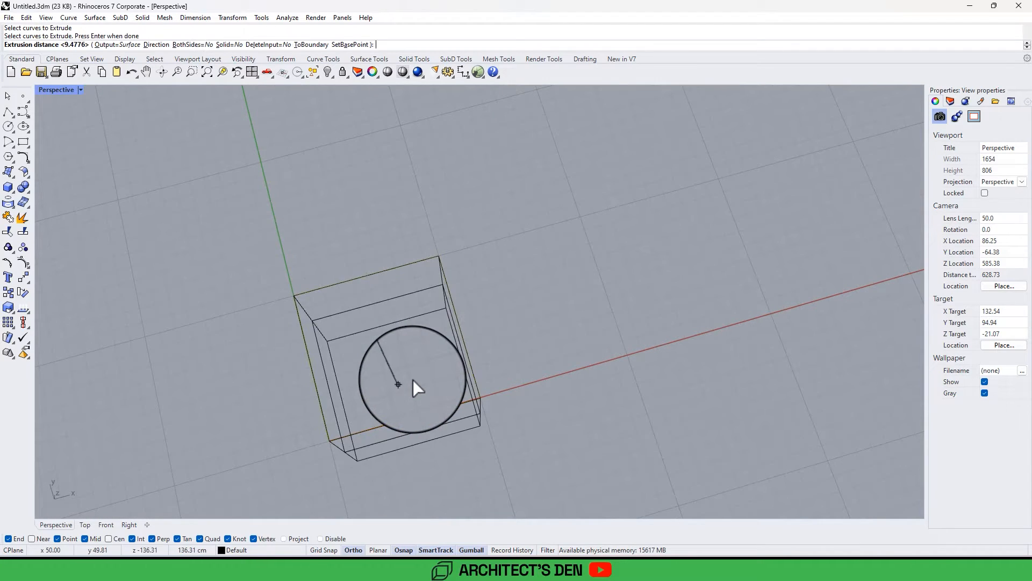
right_drag(377, 347, 347, 230)
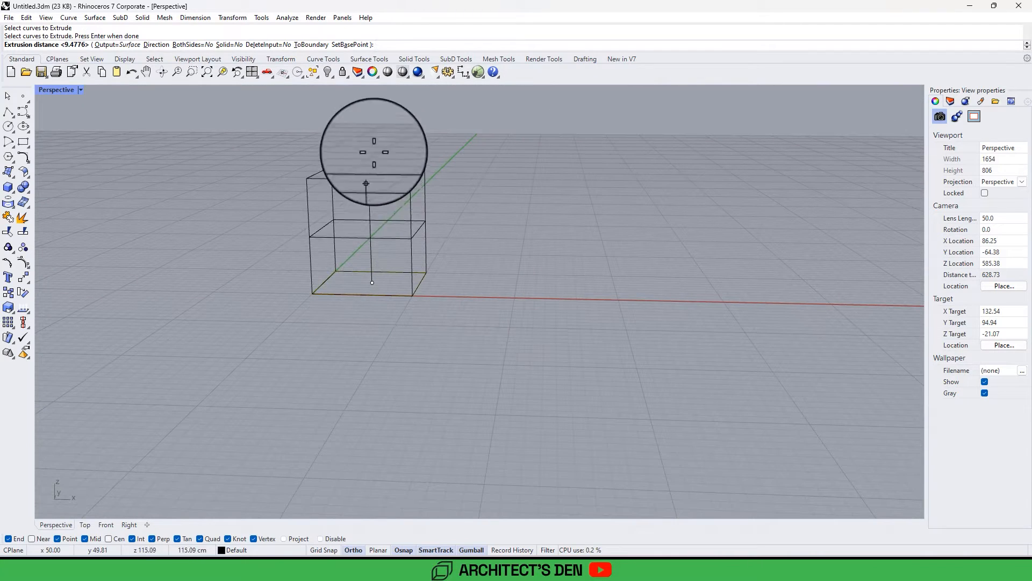
scroll(396, 204, down, 2)
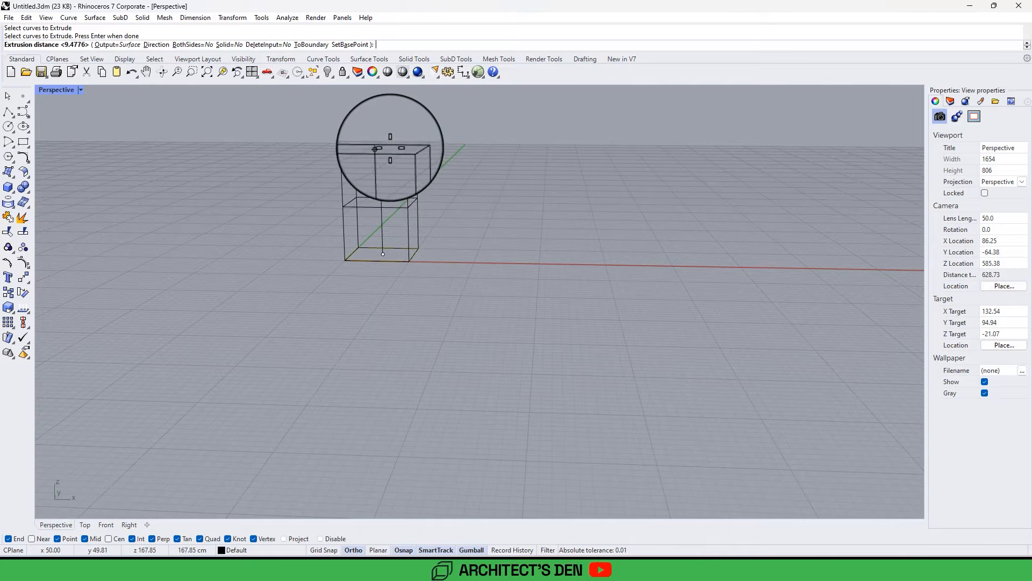
scroll(392, 153, up, 2)
scroll(401, 187, down, 4)
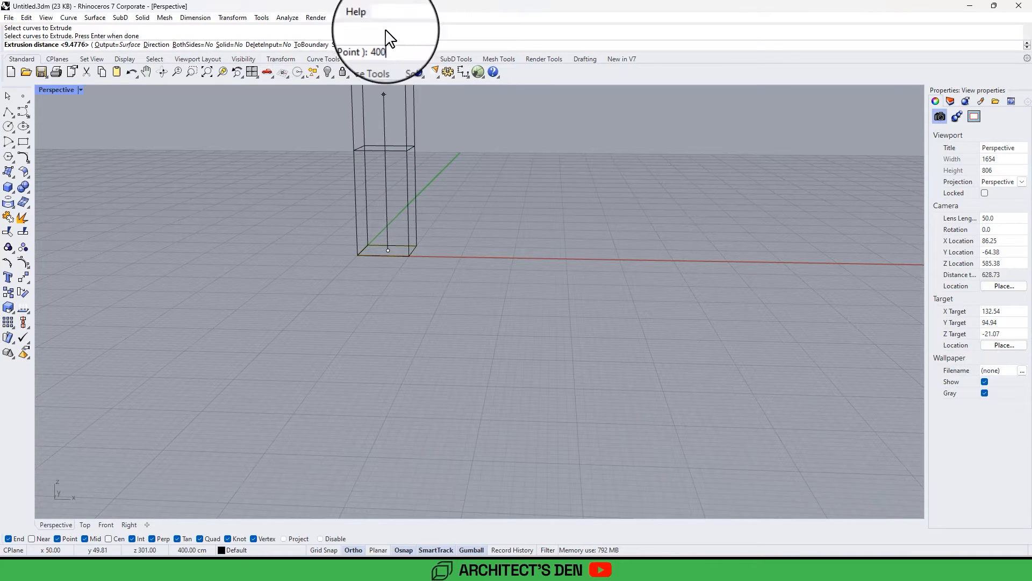
scroll(383, 72, down, 1)
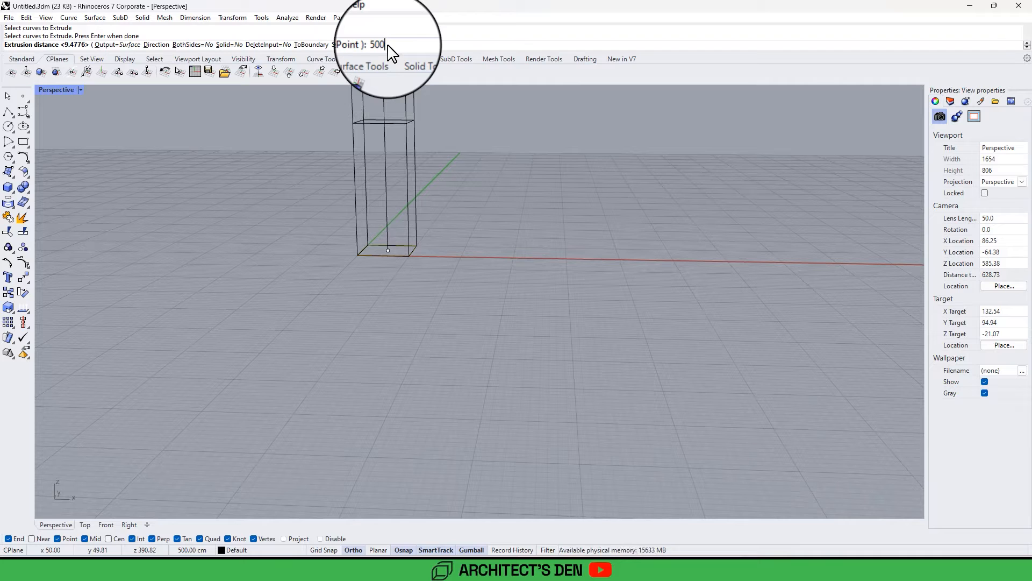
key(Return)
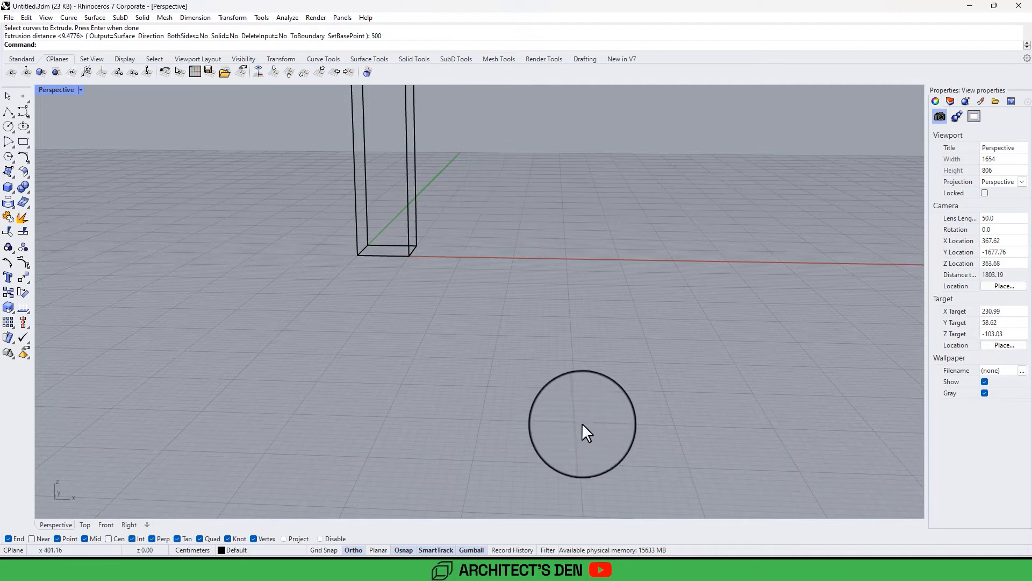
Step: Select the tall square extrusion and examine its full height from an angled view
scroll(473, 310, down, 6)
scroll(455, 200, up, 3)
click(431, 182)
scroll(415, 232, down, 2)
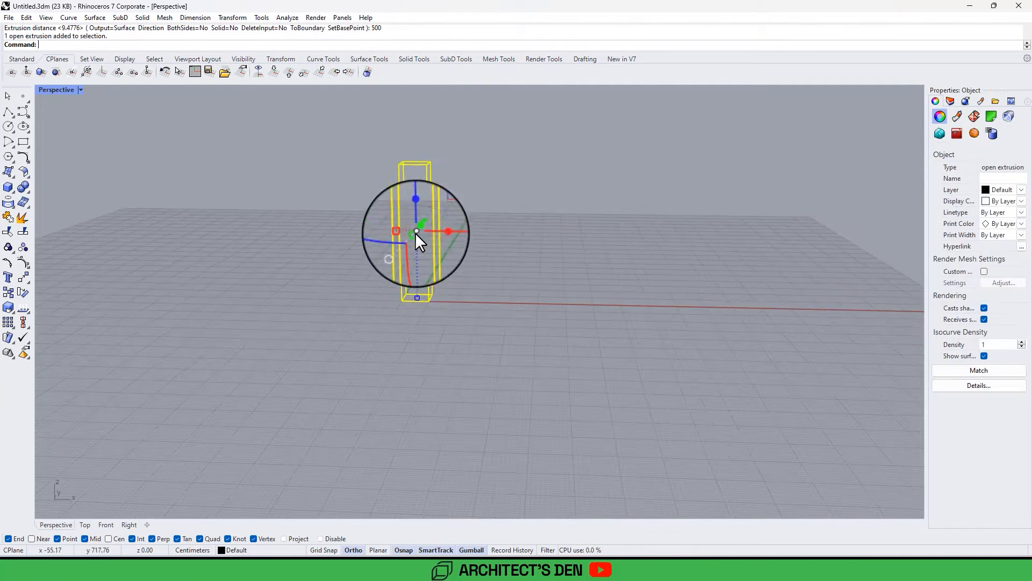
scroll(466, 214, up, 3)
right_drag(466, 213, 459, 282)
scroll(460, 282, down, 2)
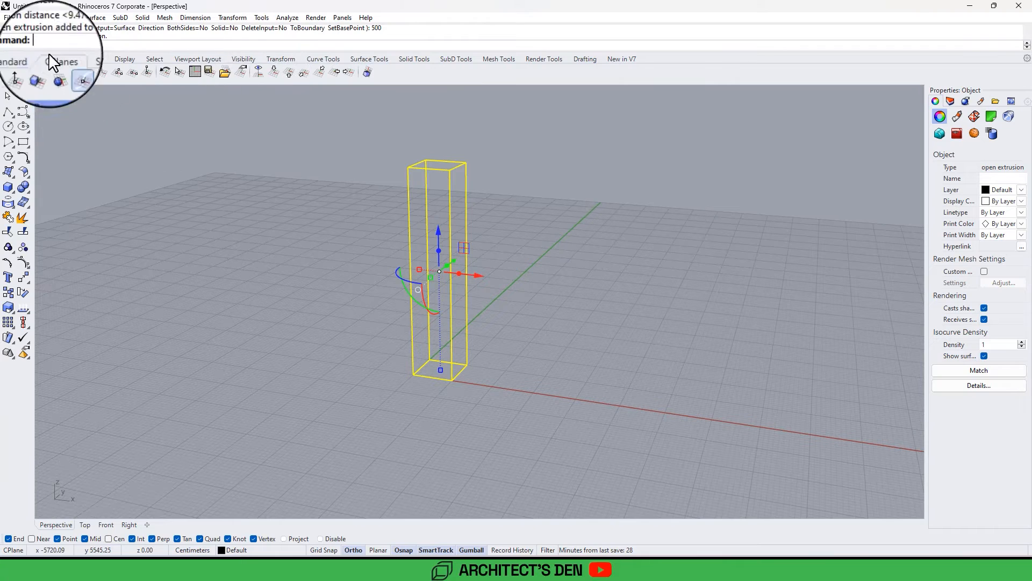
Step: Shade the Perspective view and examine the extrusion's walls and top end from above and from the front
click(36, 58)
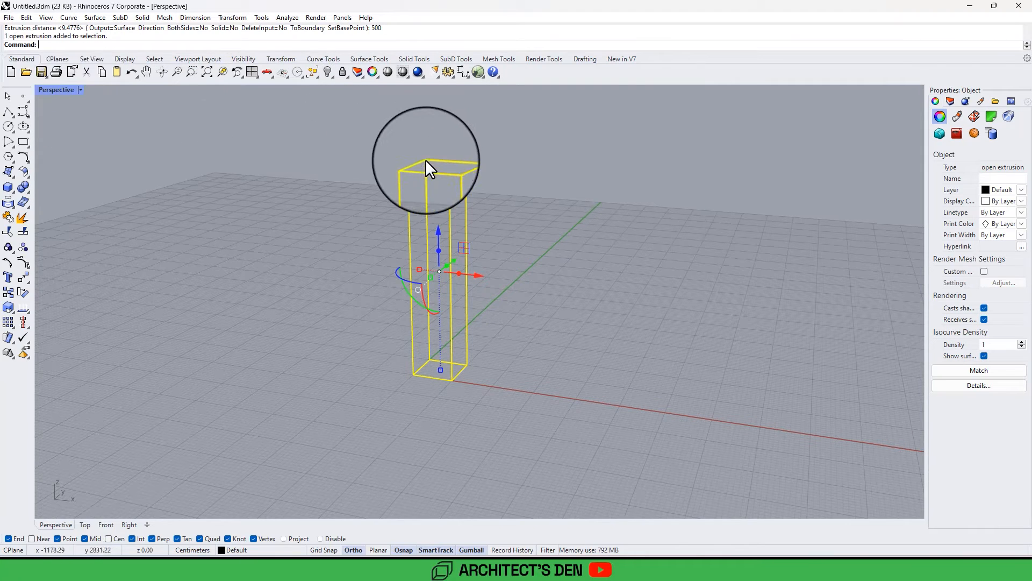
scroll(448, 182, up, 2)
scroll(449, 184, up, 1)
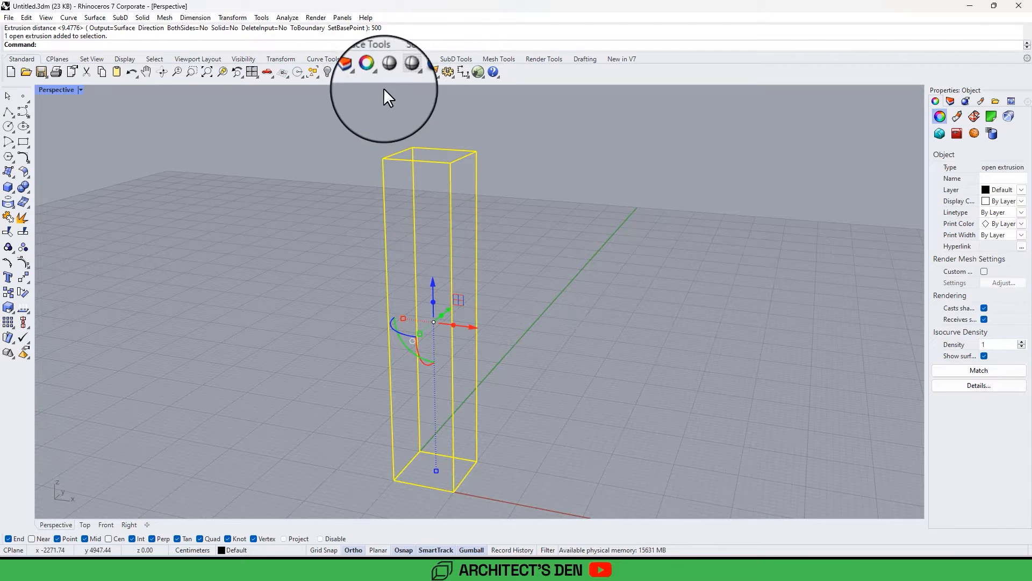
click(385, 74)
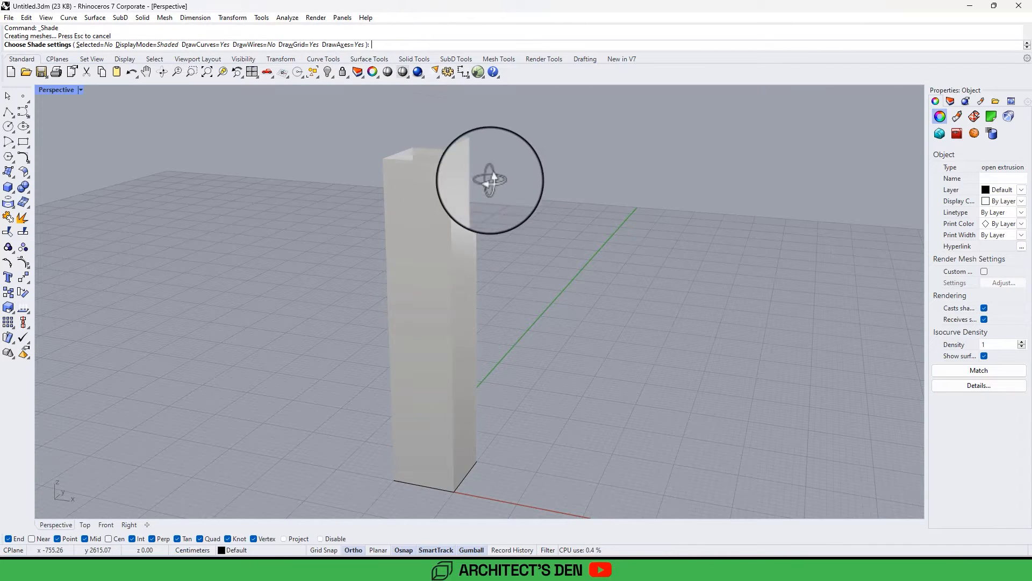
mouse_move(488, 180)
right_down()
mouse_move(496, 343)
mouse_move(450, 338)
mouse_move(382, 228)
mouse_move(357, 242)
mouse_move(440, 290)
mouse_move(490, 193)
mouse_move(376, 279)
mouse_move(440, 290)
mouse_move(580, 172)
mouse_move(461, 196)
mouse_move(461, 263)
mouse_move(452, 257)
right_up()
scroll(473, 370, up, 6)
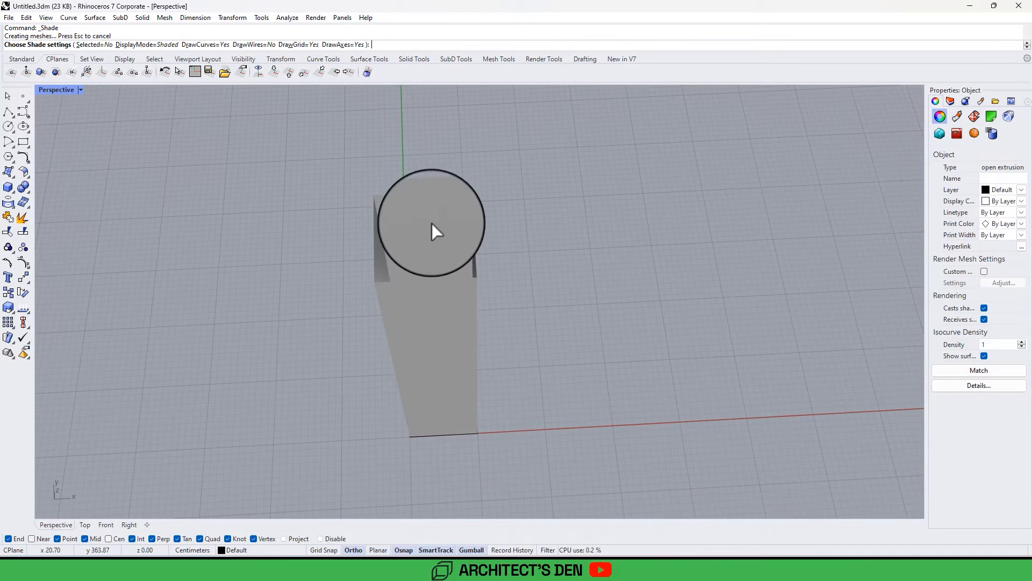
scroll(434, 266, up, 1)
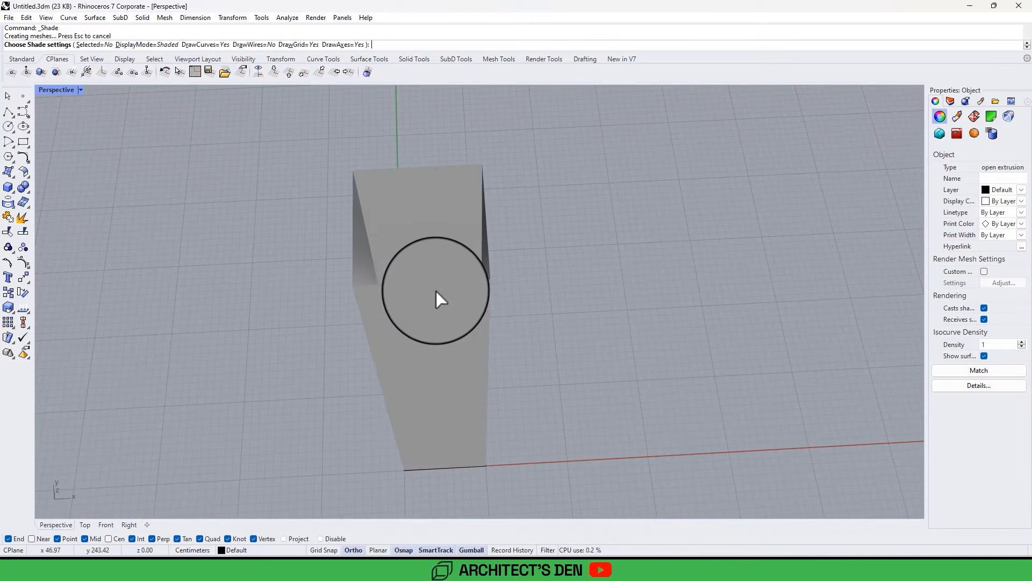
scroll(428, 268, down, 2)
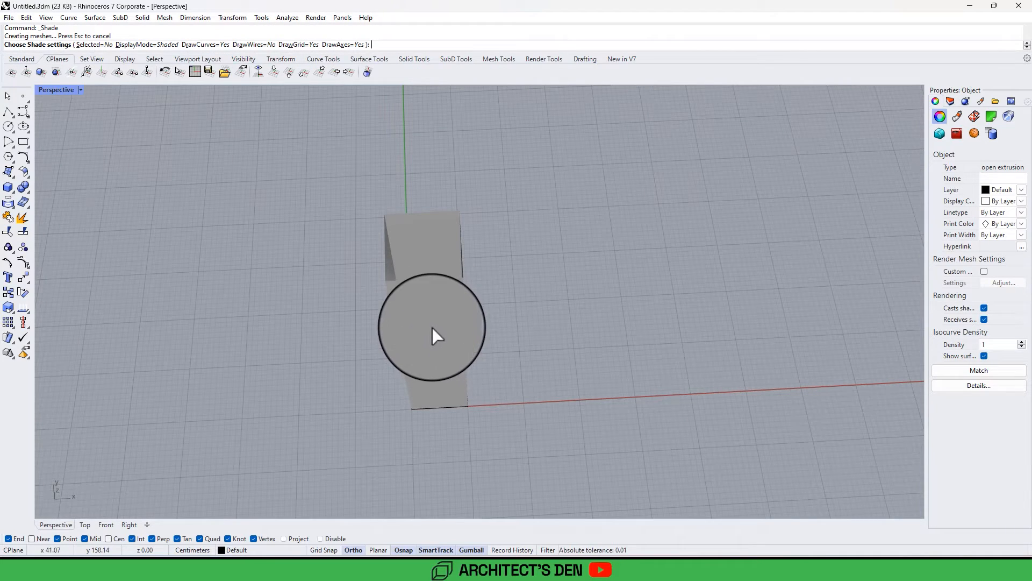
right_drag(432, 327, 405, 214)
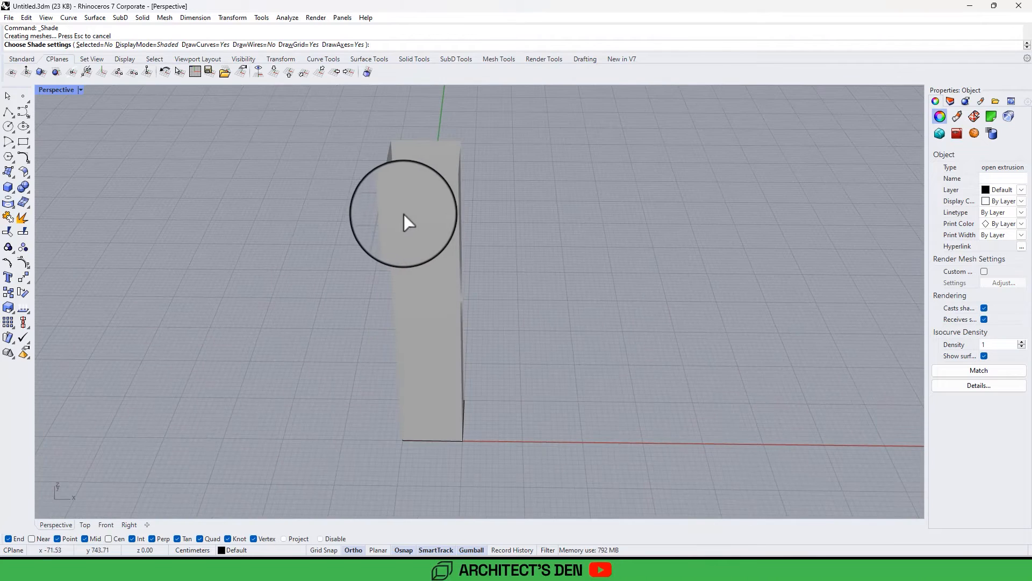
Step: Exit the shaded preview and undo the 500 cm extrusion of the square
key(ctrl+z)
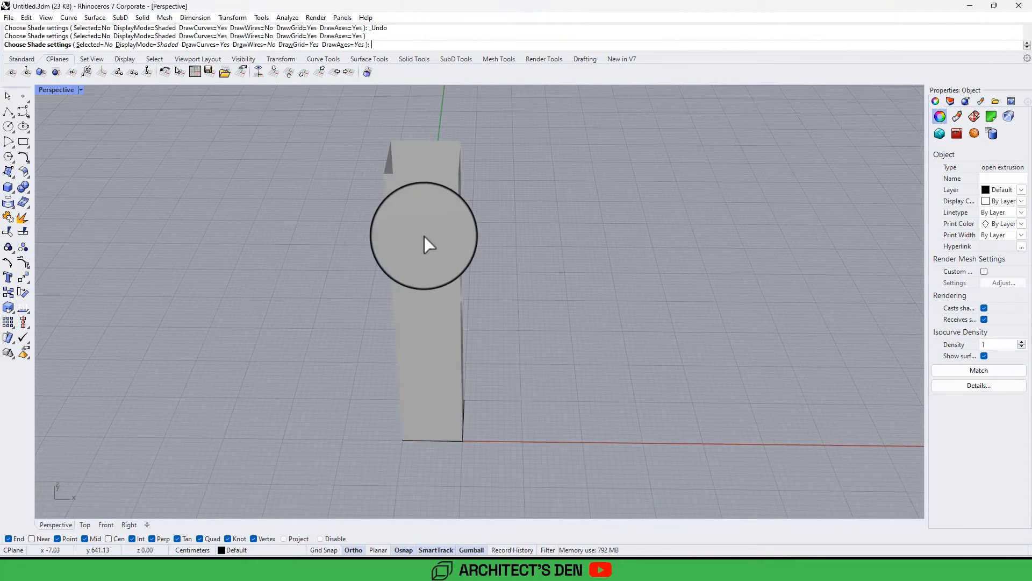
scroll(445, 253, down, 4)
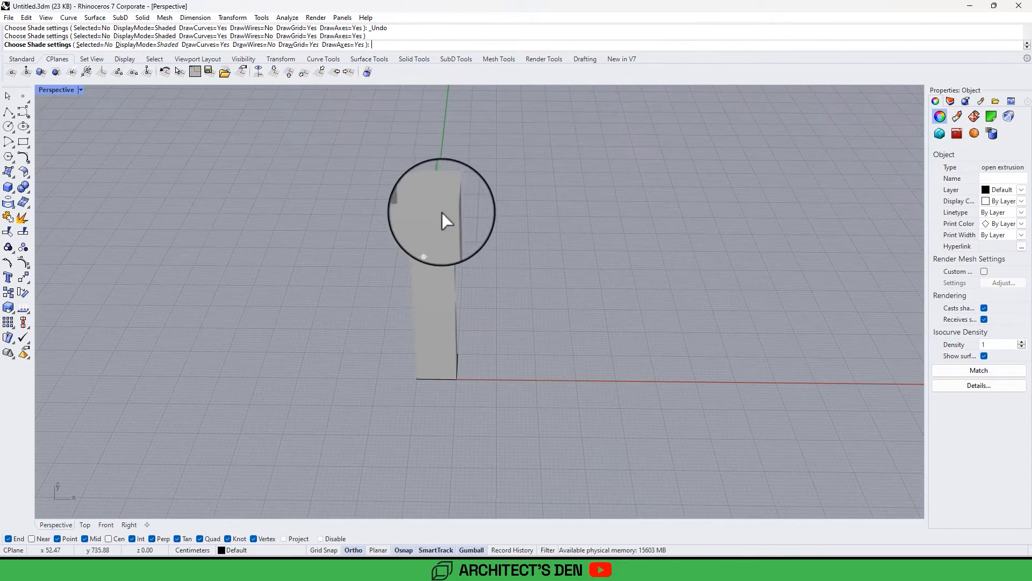
key(Escape)
key(ctrl+z)
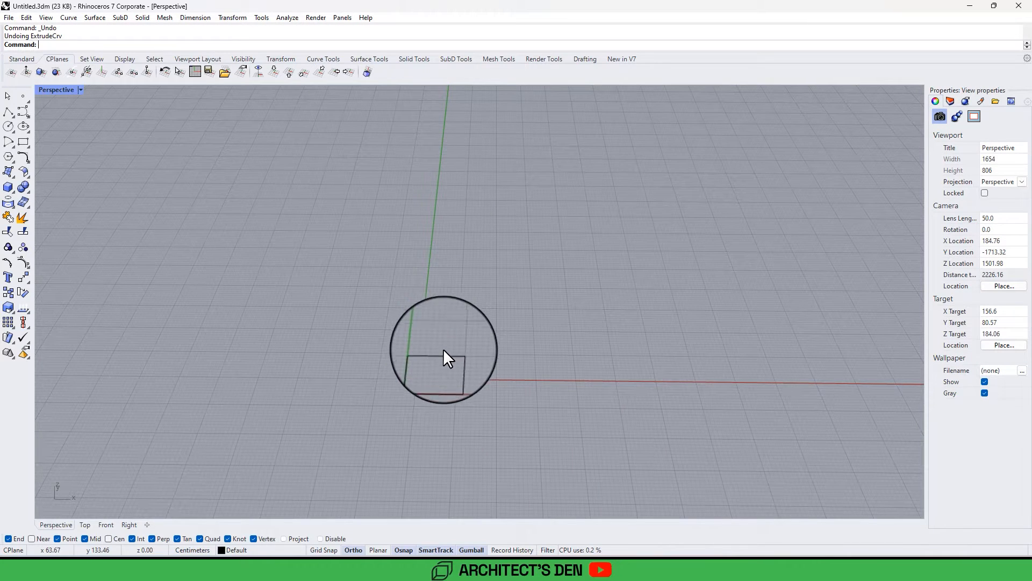
scroll(430, 353, up, 2)
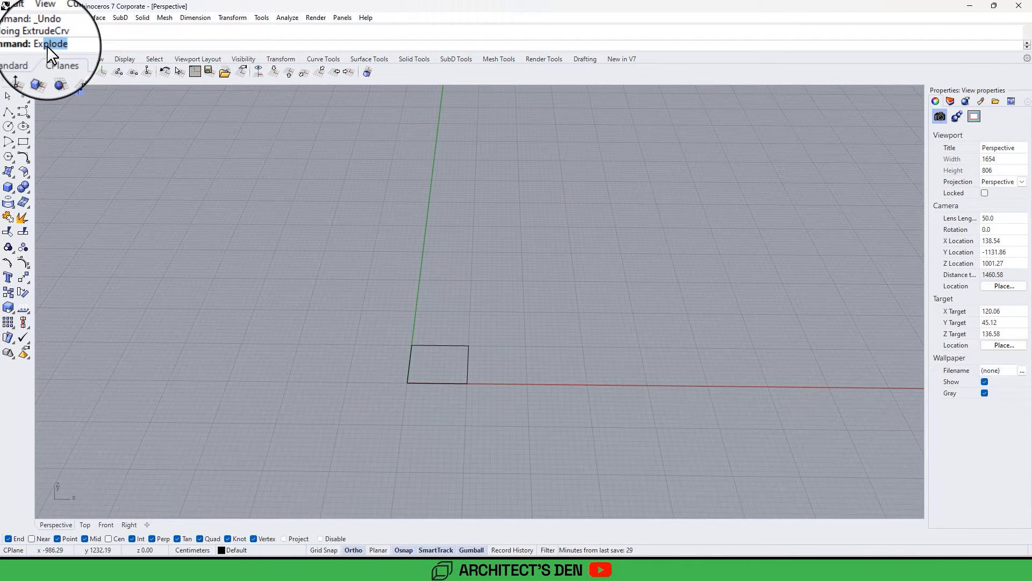
Step: Extrude the square polyline 300 cm upward with ExtrudeCrv, toggling the Solid option to Yes and back to No
text(trudeCrv)
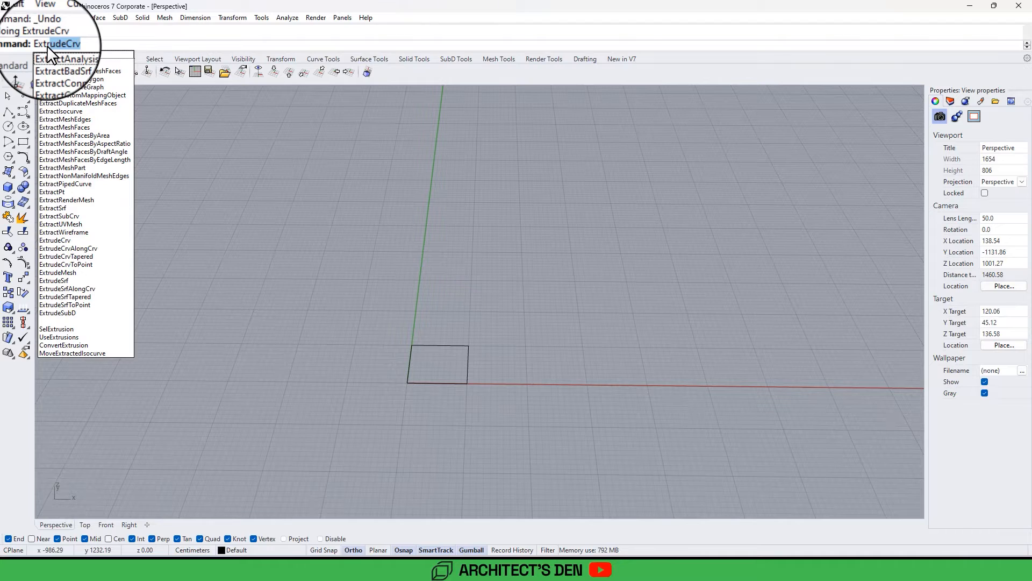
key(Return)
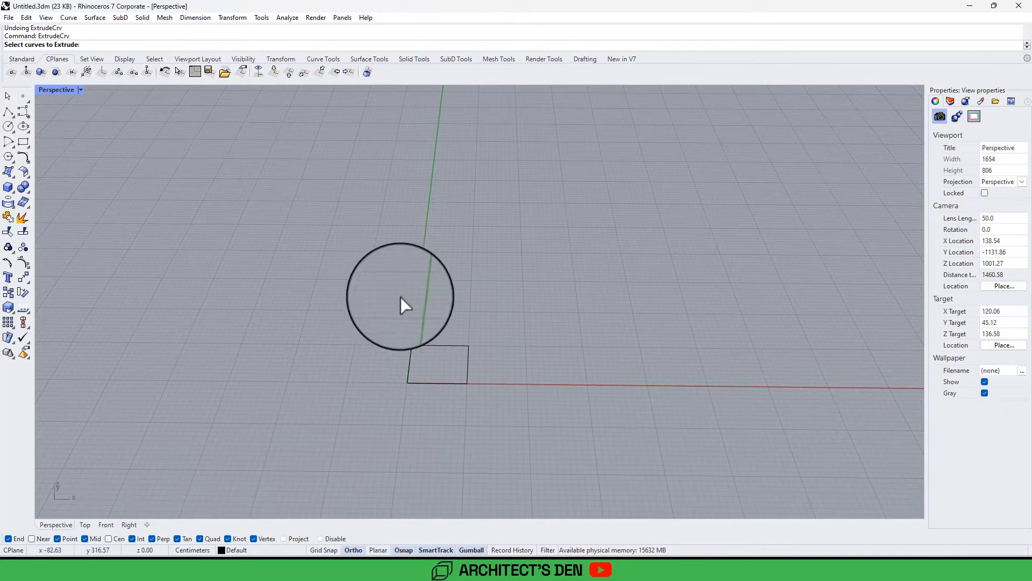
click(444, 346)
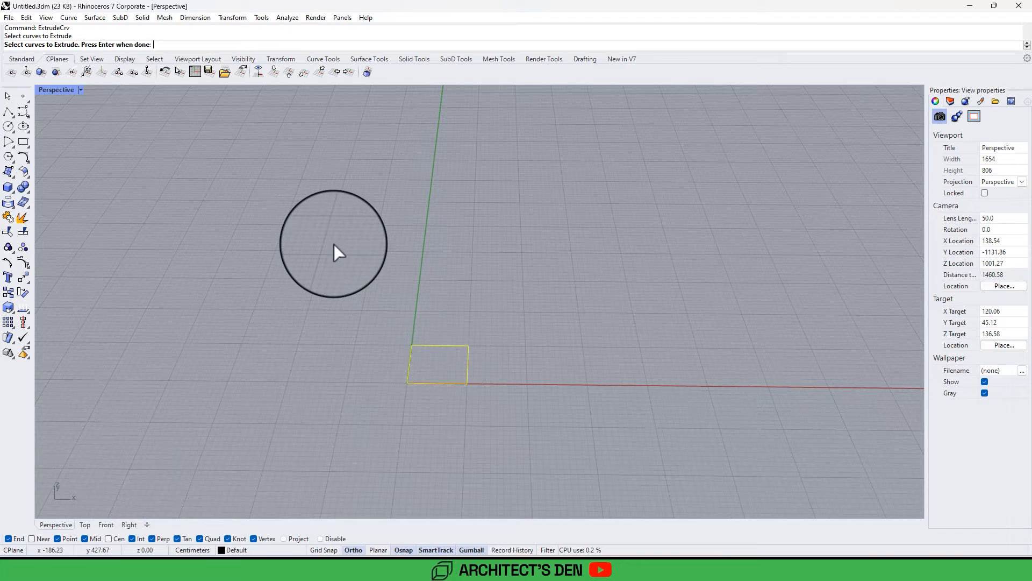
key(Return)
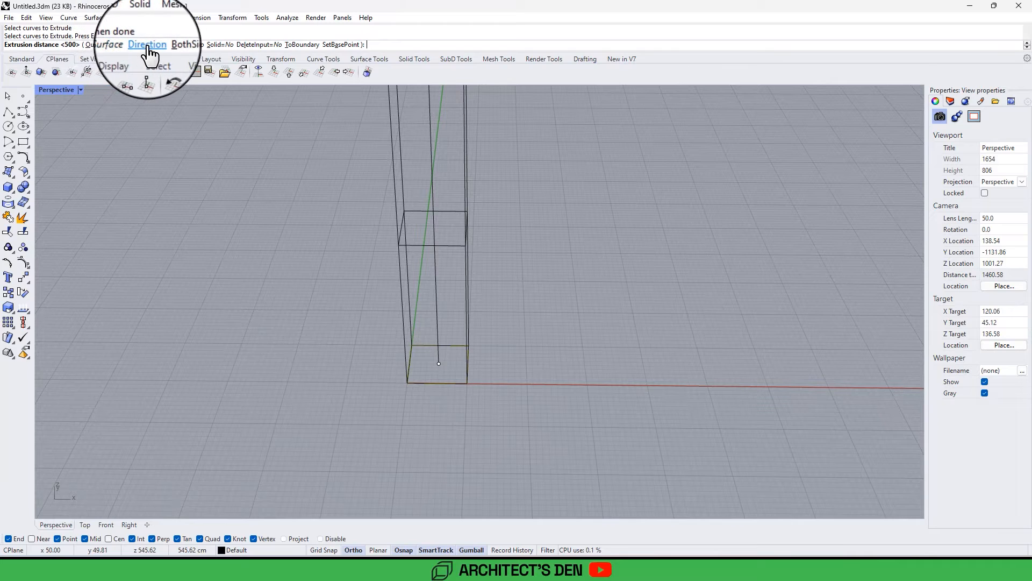
click(221, 45)
click(222, 46)
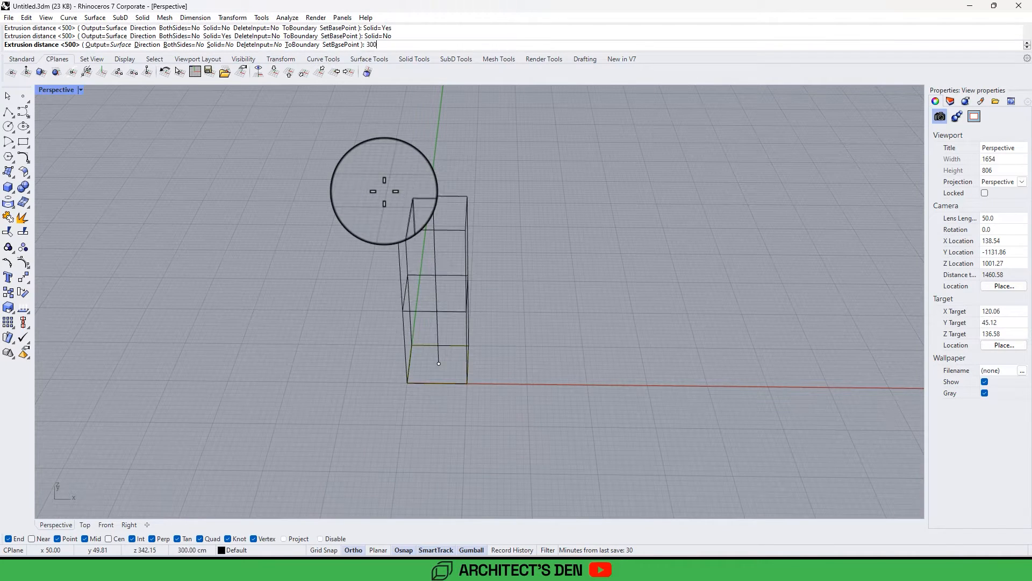
key(Return)
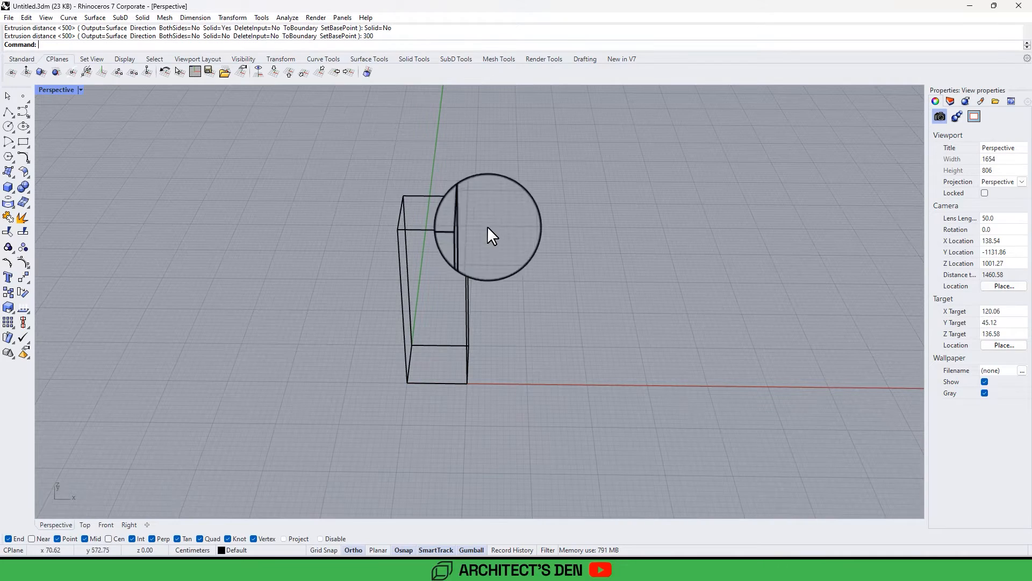
Step: Shade the Perspective view and inspect the top end of the 300 cm extrusion from above
mouse_move(504, 227)
right_down()
mouse_move(505, 190)
mouse_move(357, 202)
mouse_move(532, 258)
mouse_move(412, 312)
mouse_move(507, 219)
mouse_move(500, 210)
right_up()
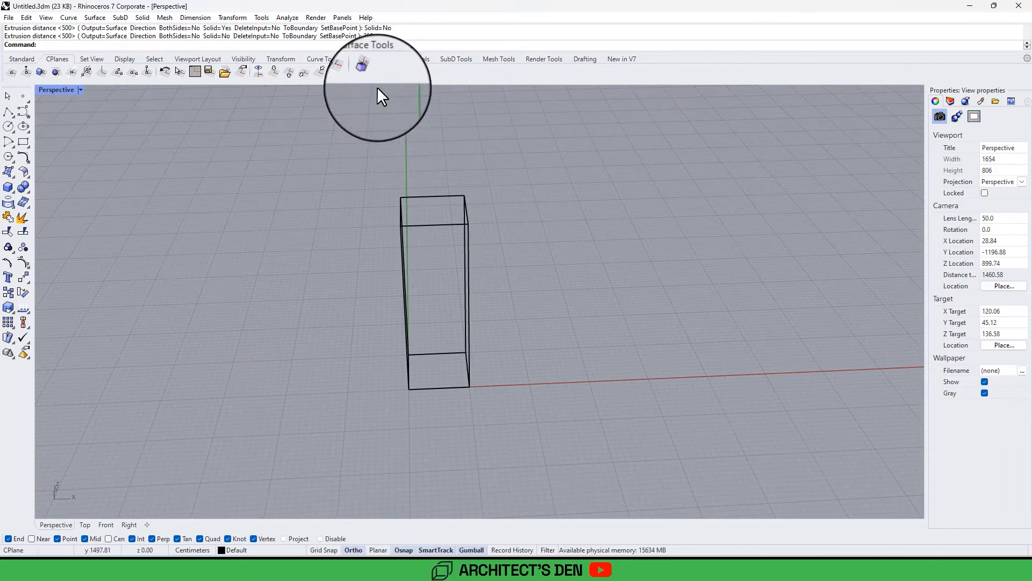
click(31, 58)
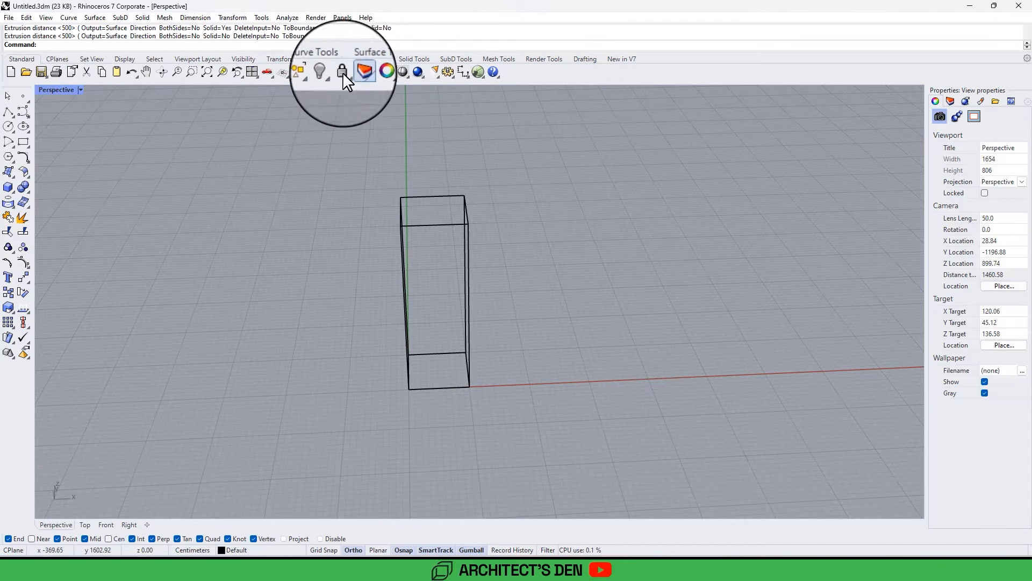
click(386, 70)
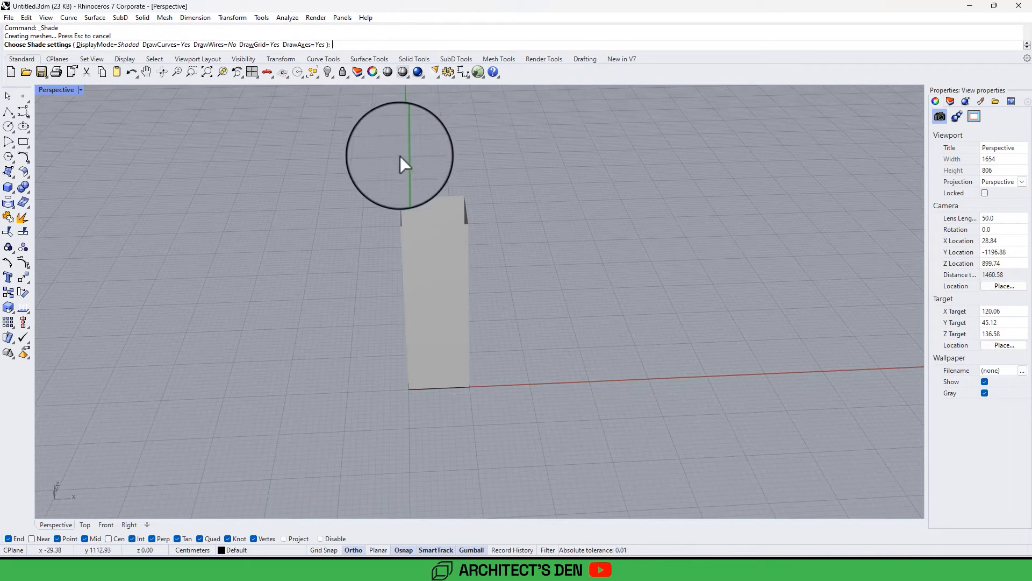
right_drag(415, 181, 468, 305)
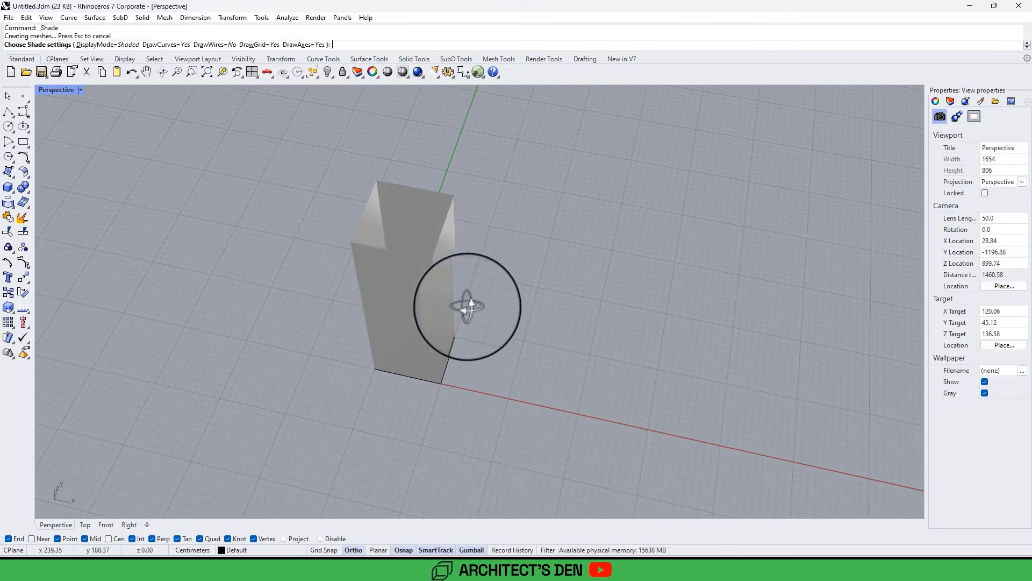
Step: Shade the Perspective view again and examine the open top of the 300 cm extrusion from above
click(23, 142)
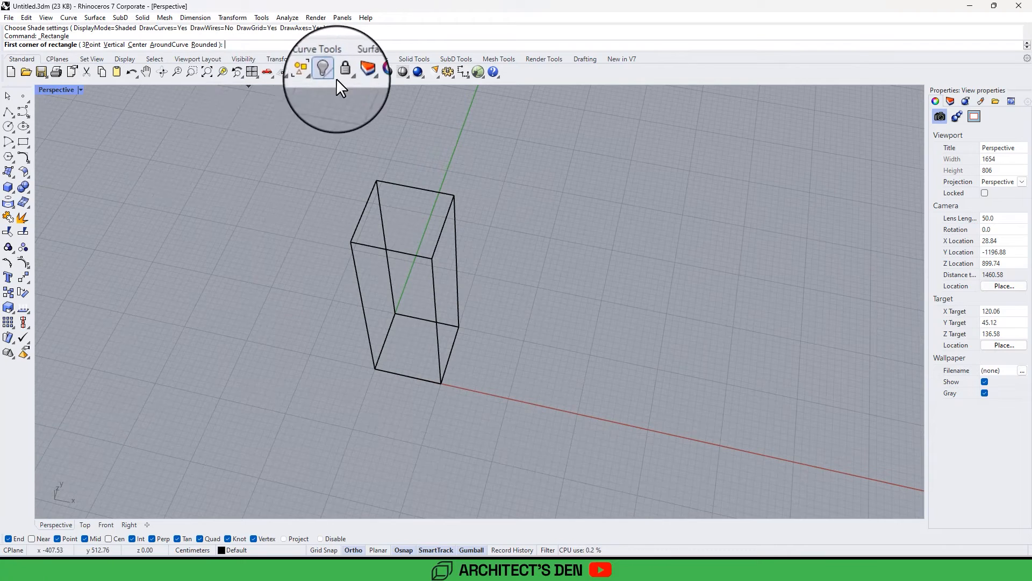
click(388, 71)
right_drag(376, 142, 409, 246)
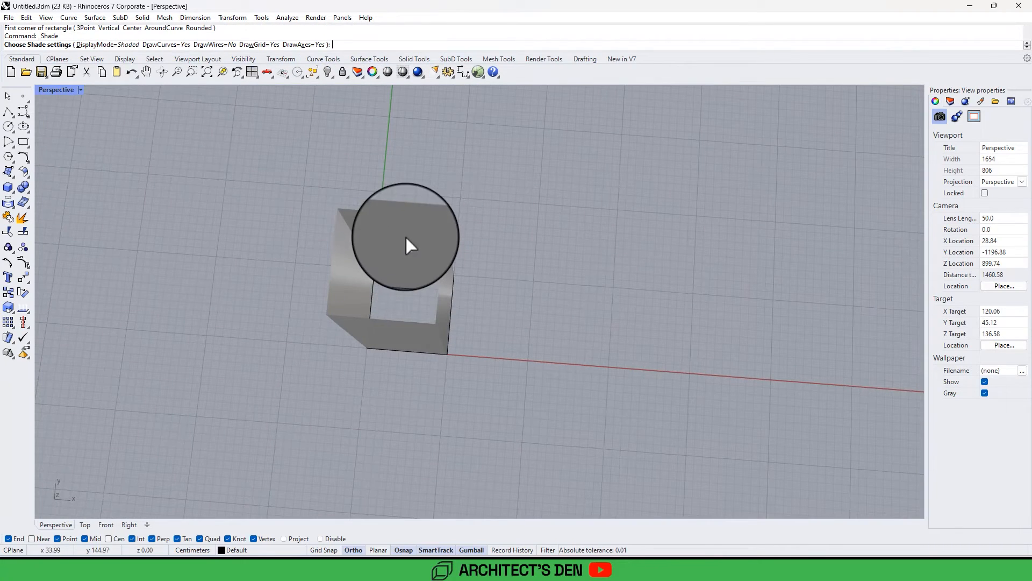
Step: Draw a closed four-sided polyline about 99 cm deep beside the extrusion, with its front edge along the red X axis
click(7, 111)
click(15, 117)
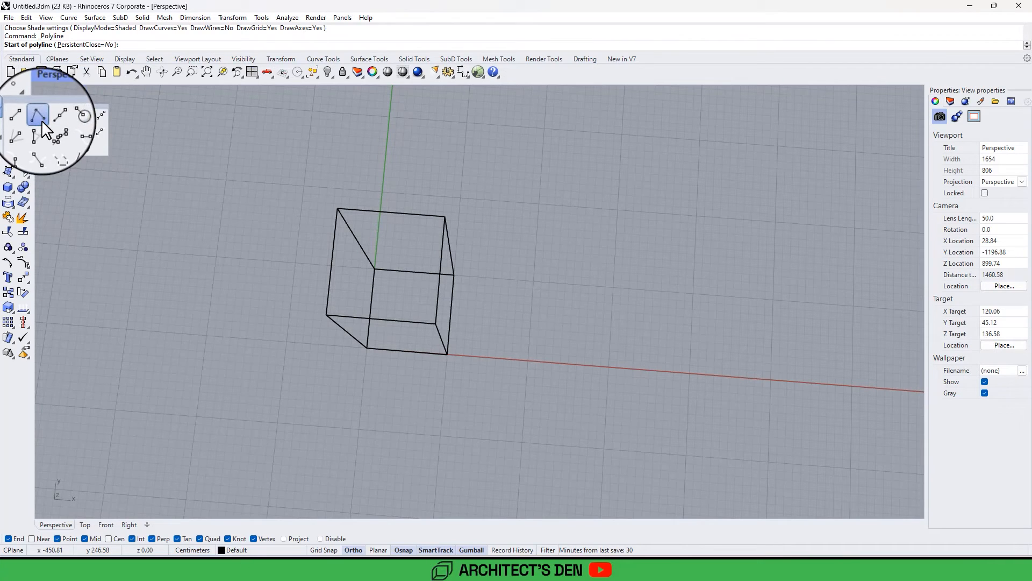
click(37, 115)
scroll(267, 217, down, 3)
scroll(409, 291, up, 3)
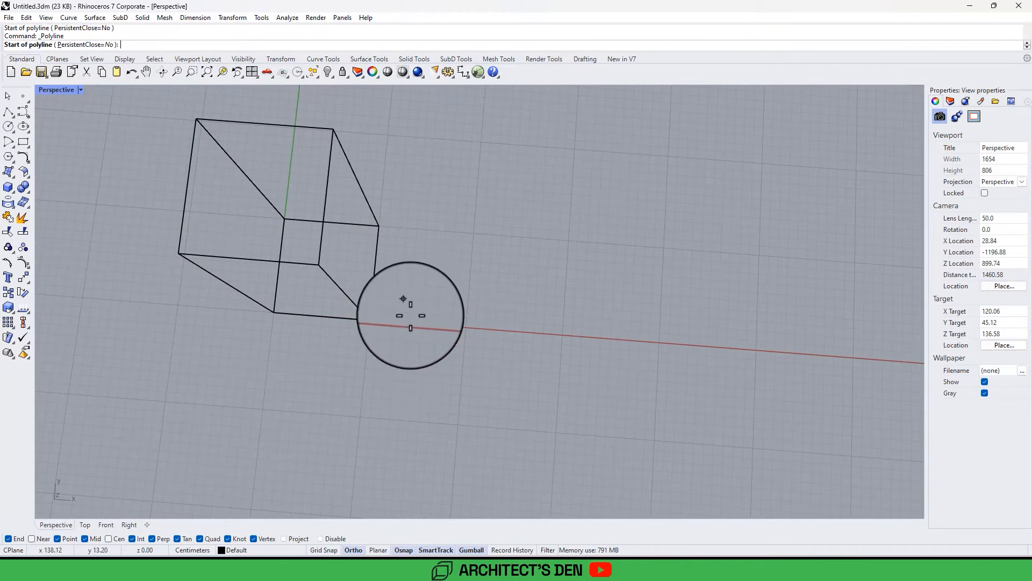
click(414, 322)
click(423, 229)
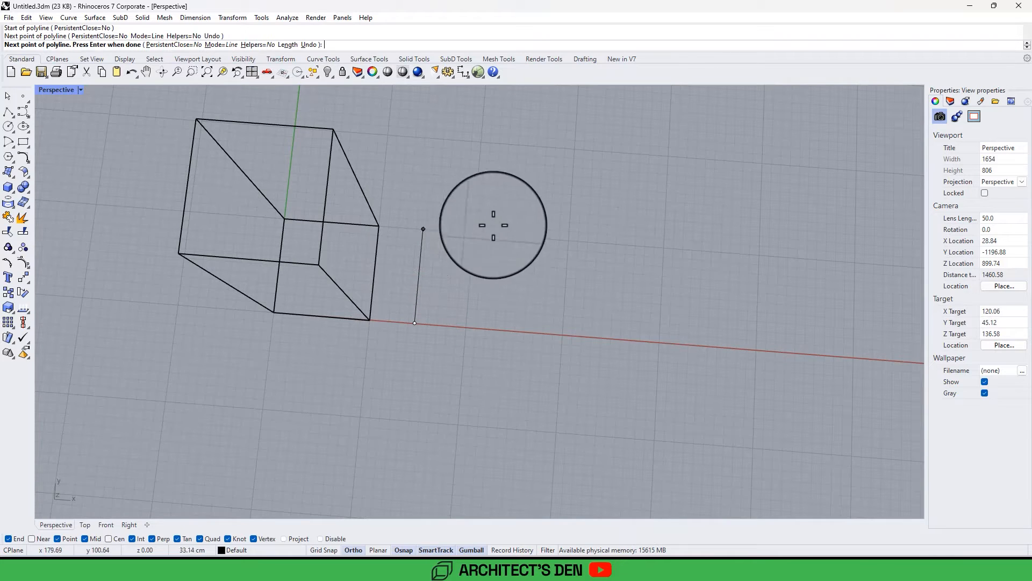
click(534, 237)
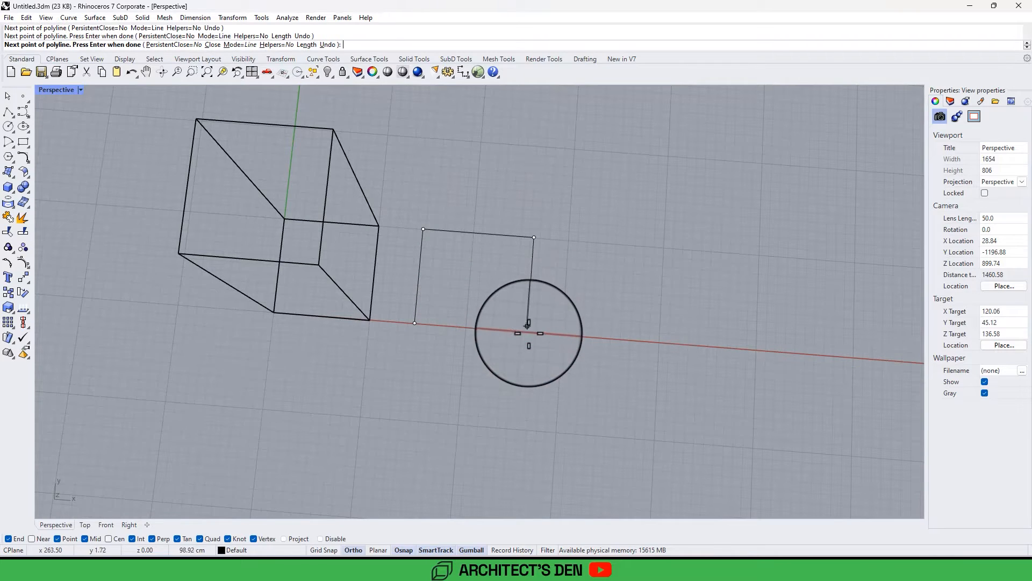
click(527, 332)
click(414, 322)
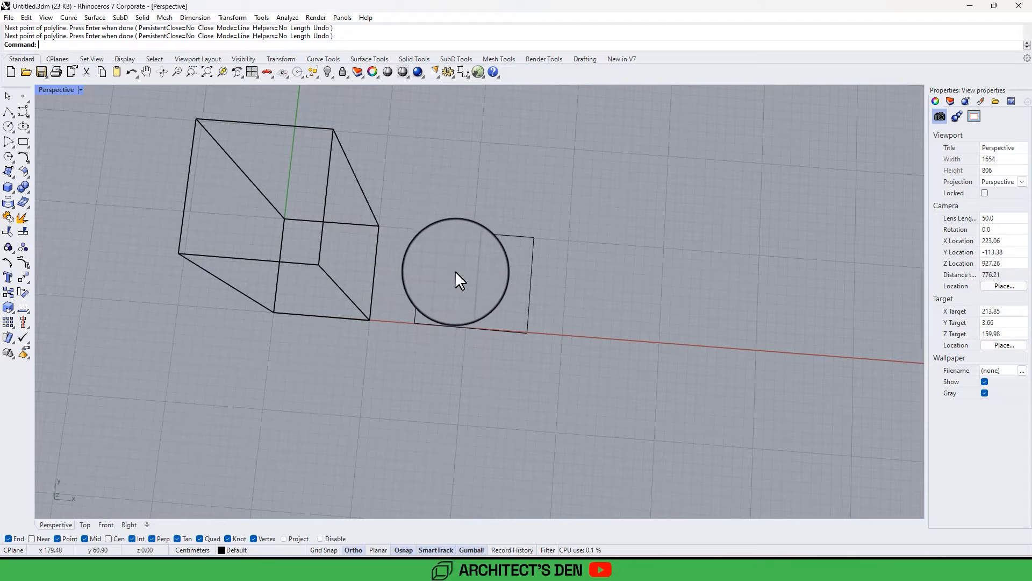
Step: Extrude the new closed polyline 300 cm upward with ExtrudeCrv, with the Solid option set to Yes
click(417, 293)
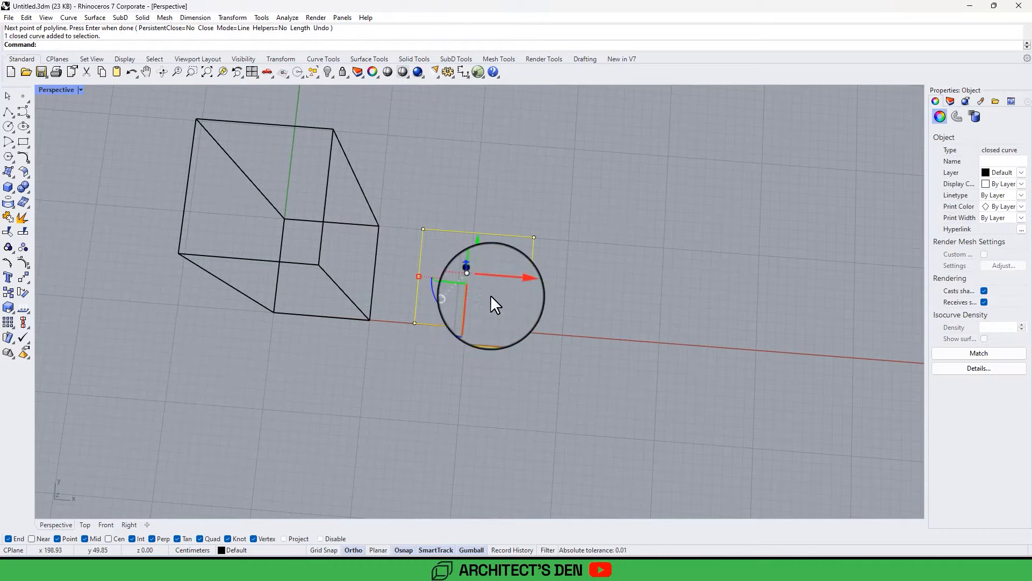
right_drag(480, 345, 477, 424)
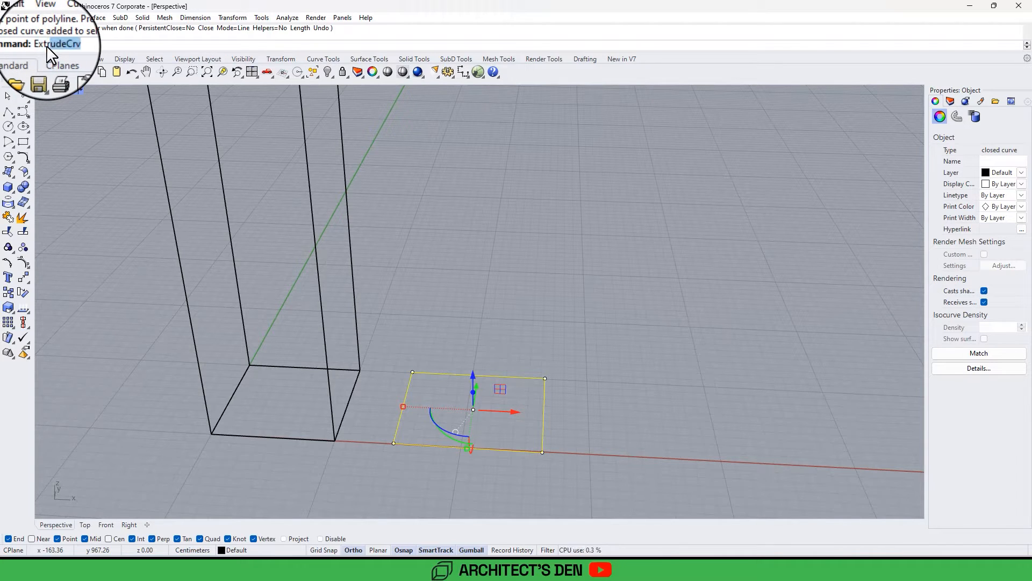
text(trude)
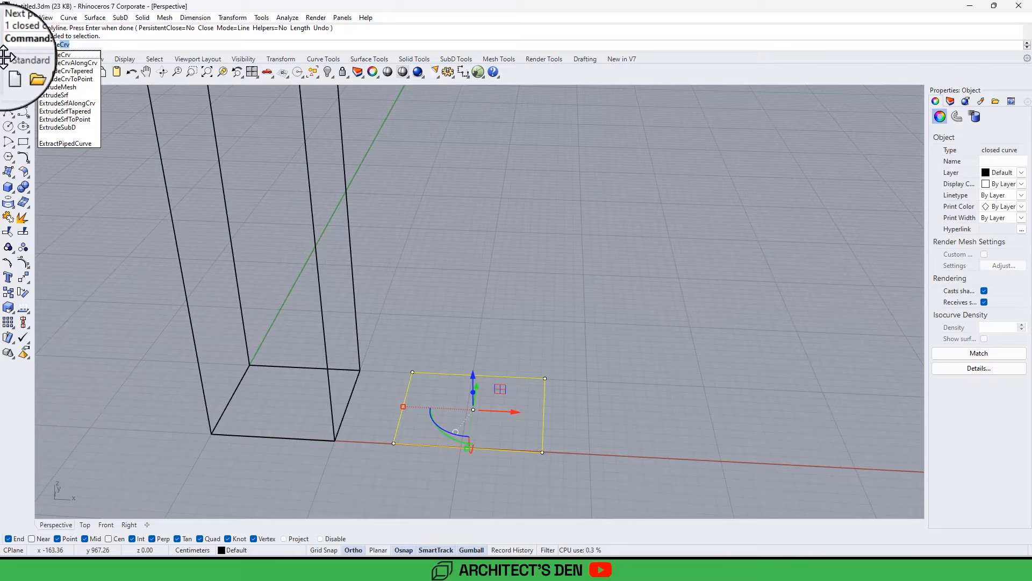
click(54, 56)
scroll(385, 253, down, 3)
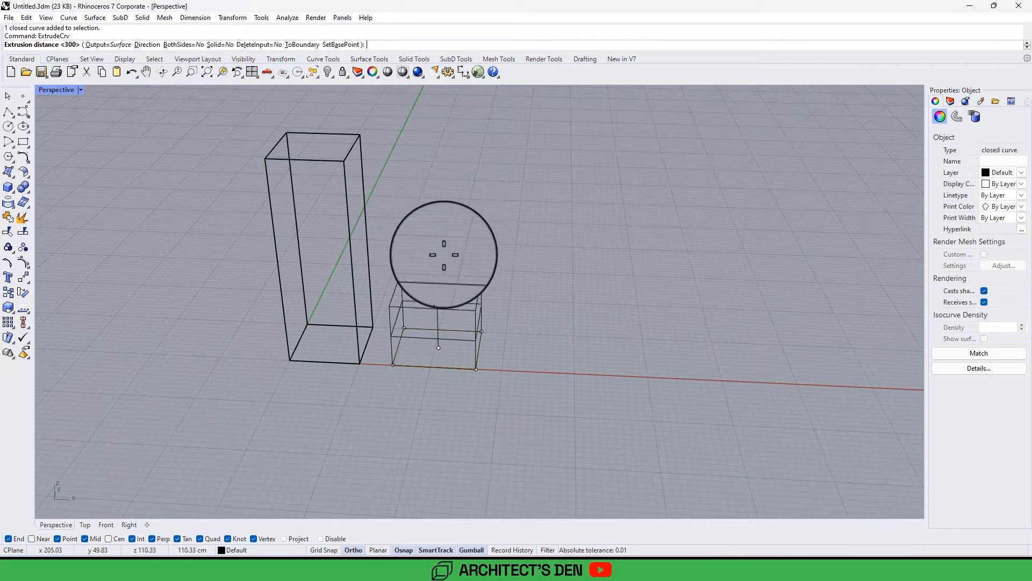
click(232, 45)
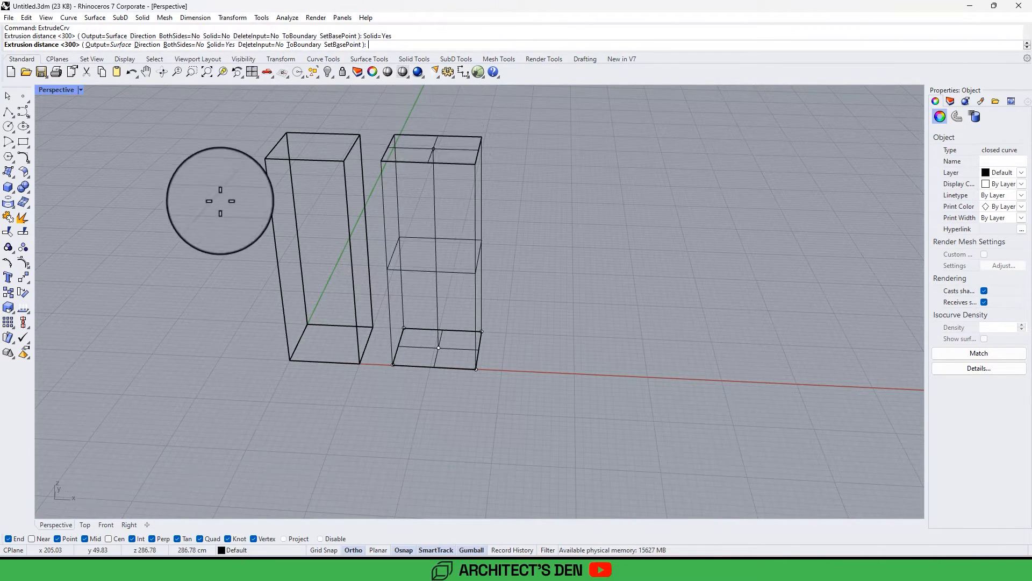
scroll(215, 151, down, 2)
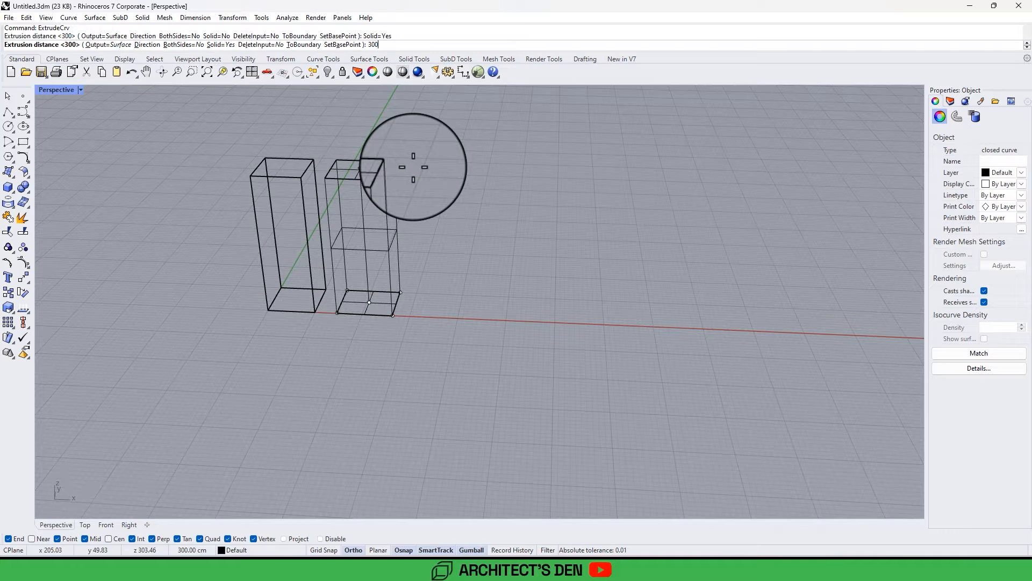
key(Return)
click(417, 166)
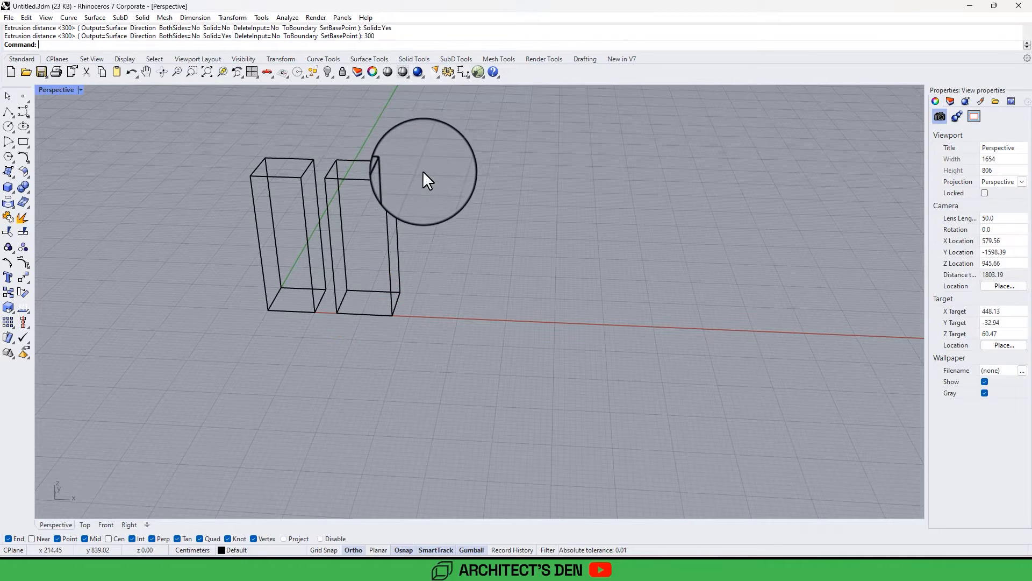
Step: Shade the Perspective view and compare the top ends of the open and the solid extrusion from above
right_drag(423, 169, 372, 140)
click(388, 71)
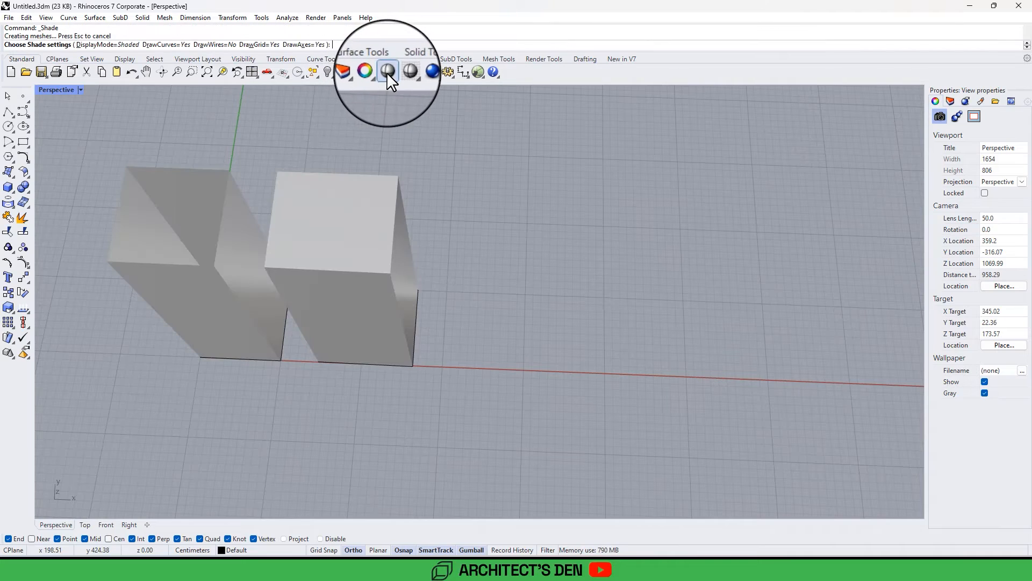
mouse_move(417, 209)
right_down()
mouse_move(325, 205)
mouse_move(351, 225)
mouse_move(484, 202)
mouse_move(422, 295)
mouse_move(425, 417)
mouse_move(444, 456)
mouse_move(373, 397)
mouse_move(339, 288)
mouse_move(392, 279)
mouse_move(373, 297)
mouse_move(341, 266)
mouse_move(357, 293)
mouse_move(353, 330)
mouse_move(452, 352)
mouse_move(350, 272)
mouse_move(330, 364)
mouse_move(408, 304)
mouse_move(329, 282)
mouse_move(454, 295)
mouse_move(382, 237)
mouse_move(489, 269)
mouse_move(341, 322)
mouse_move(345, 230)
mouse_move(464, 223)
mouse_move(564, 272)
mouse_move(560, 325)
mouse_move(419, 323)
right_up()
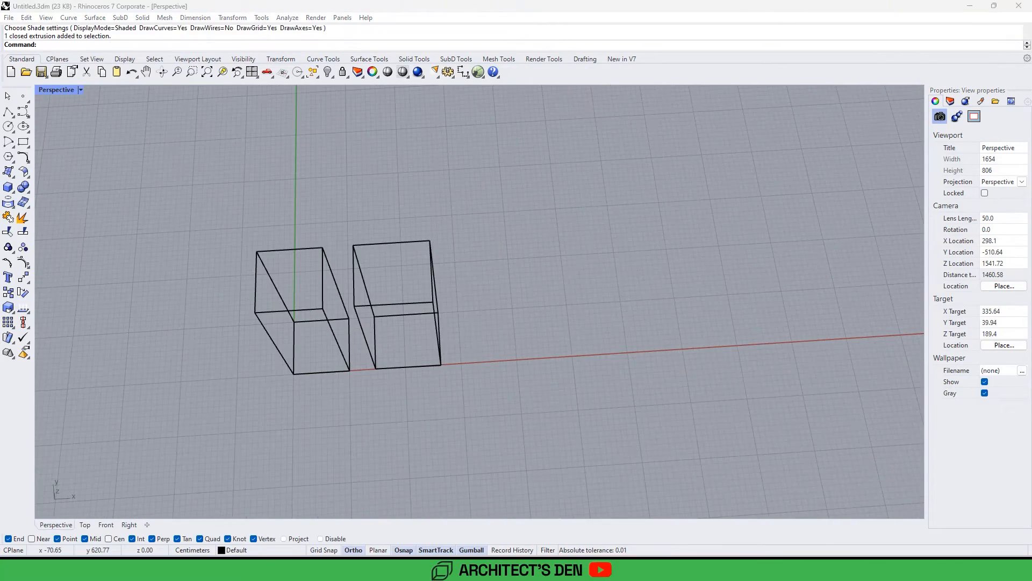
scroll(355, 226, down, 4)
scroll(368, 257, up, 4)
scroll(367, 256, up, 2)
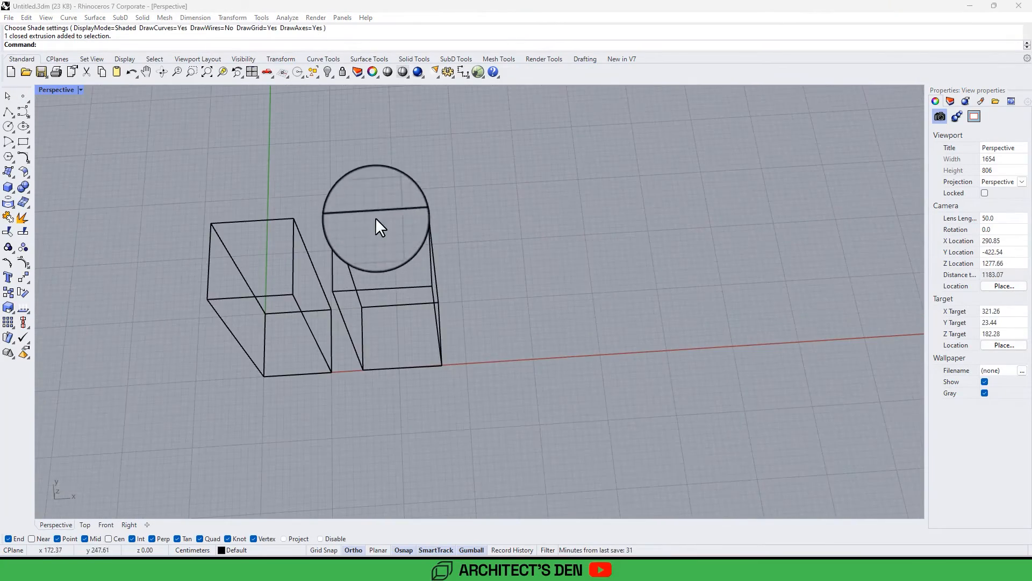
Step: Shade the view again, compare the tops and walls of both extrusions from several angles, and exit the preview
click(403, 71)
mouse_move(392, 97)
right_down()
mouse_move(334, 270)
mouse_move(311, 249)
mouse_move(358, 222)
mouse_move(452, 219)
mouse_move(453, 233)
mouse_move(431, 242)
mouse_move(424, 396)
mouse_move(417, 359)
mouse_move(289, 430)
mouse_move(278, 293)
mouse_move(230, 231)
mouse_move(299, 299)
mouse_move(384, 164)
mouse_move(405, 240)
mouse_move(382, 265)
mouse_move(369, 258)
mouse_move(404, 254)
right_up()
scroll(402, 253, down, 5)
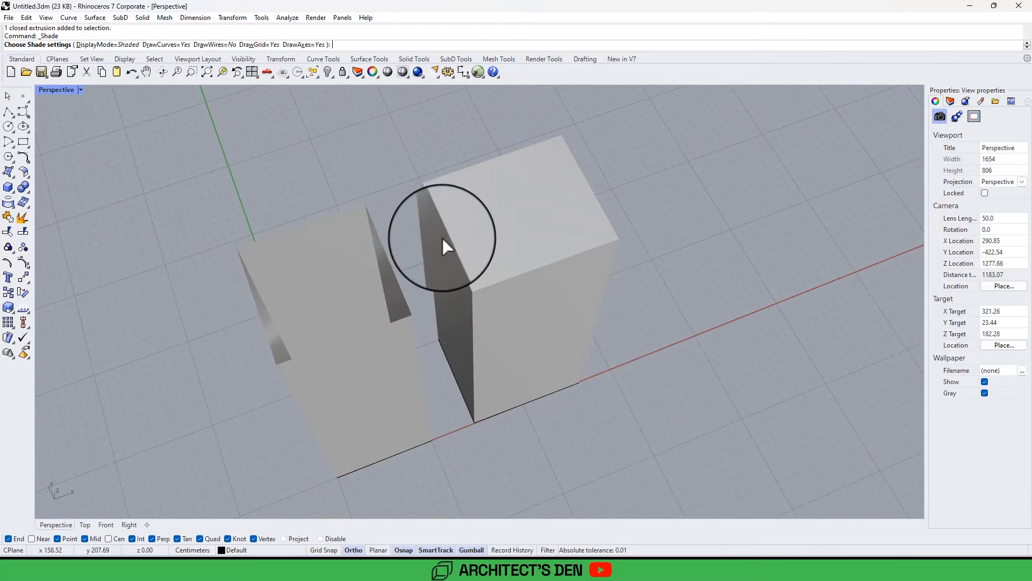
right_drag(485, 219, 184, 122)
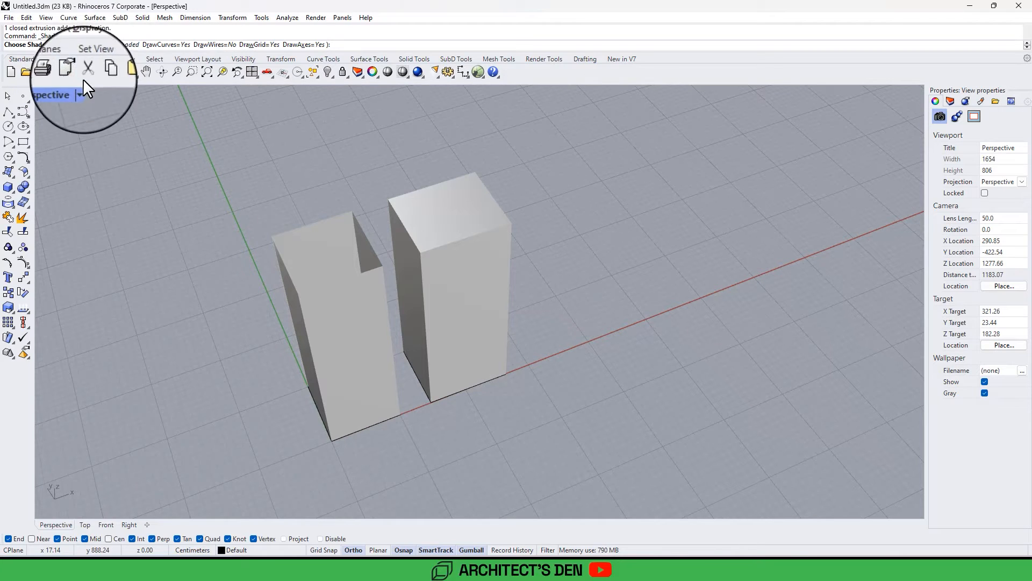
key(Return)
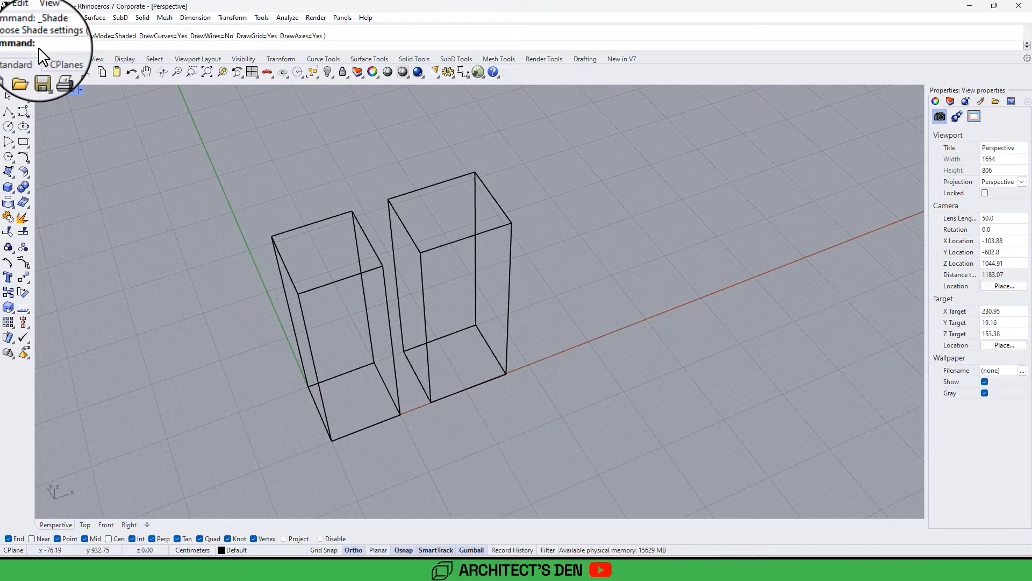
Step: Close the open ends of the first extrusion with the Cap command
text(Cap)
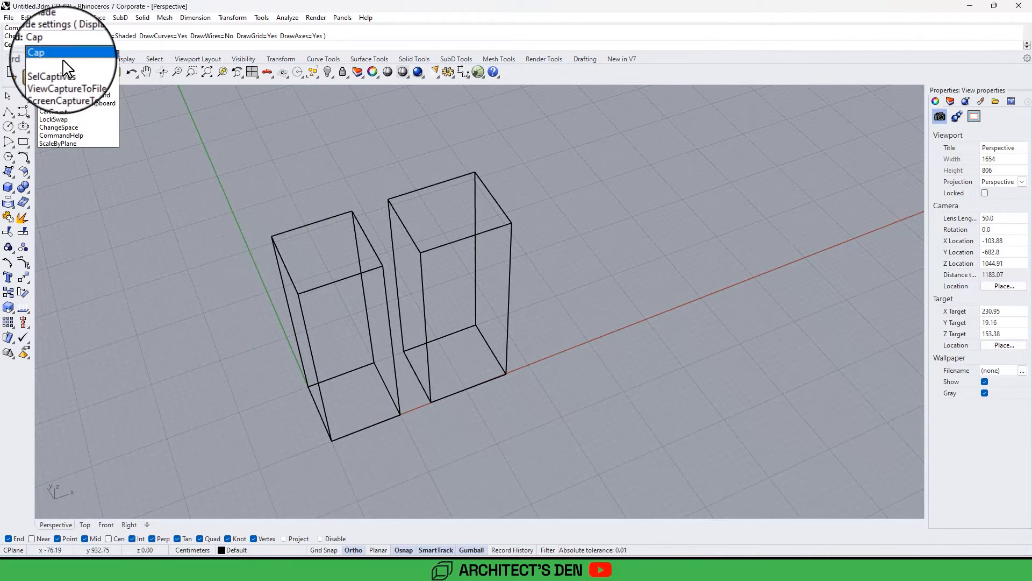
click(66, 54)
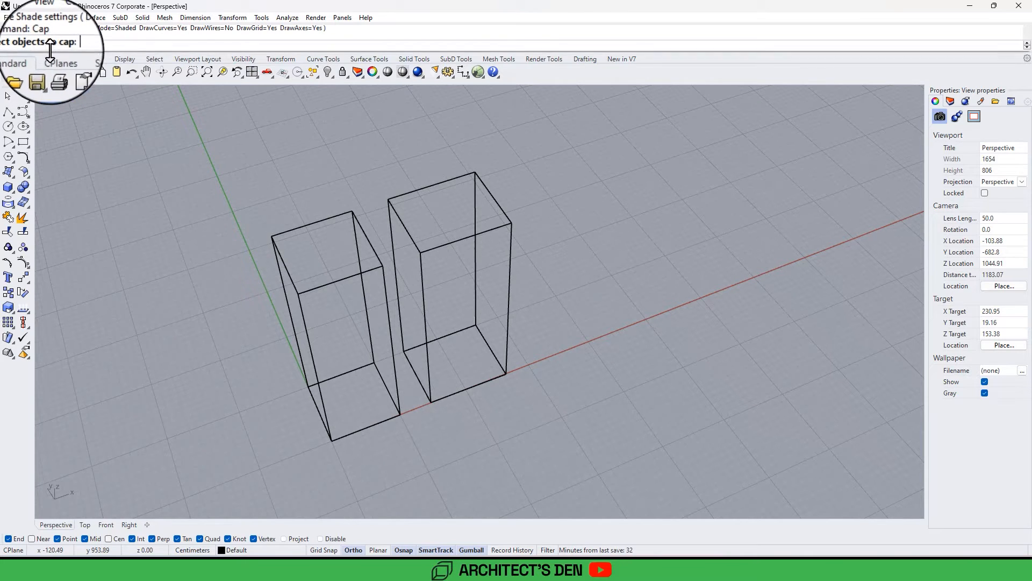
click(289, 273)
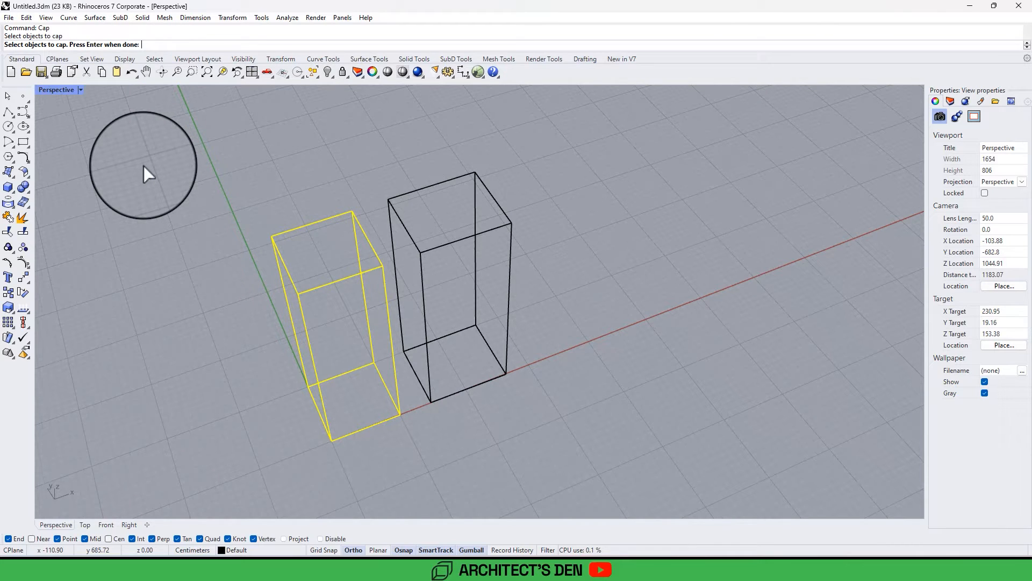
key(Return)
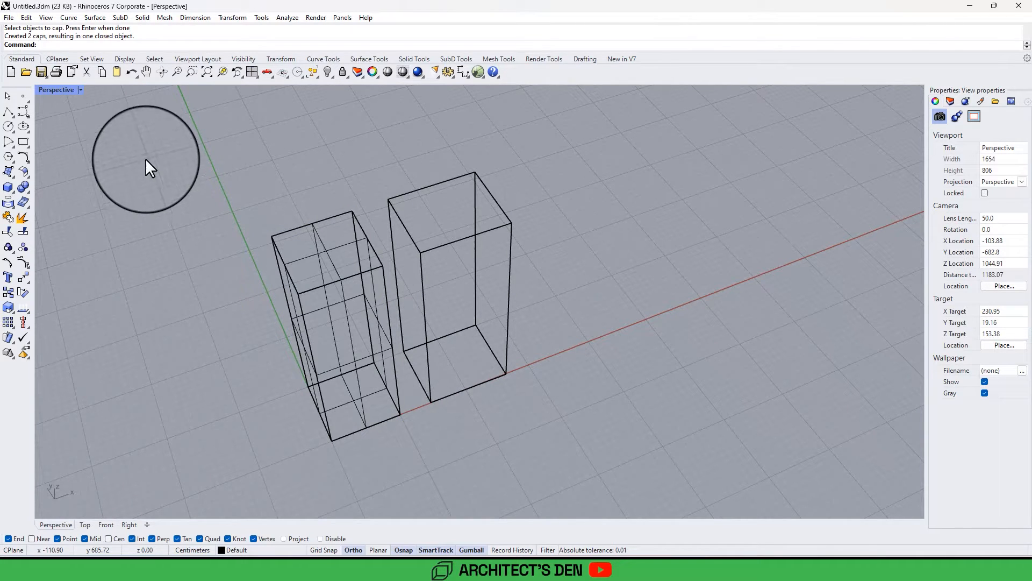
Step: Shade the Perspective view and inspect the capped extrusion beside the solid one from several sides
click(387, 68)
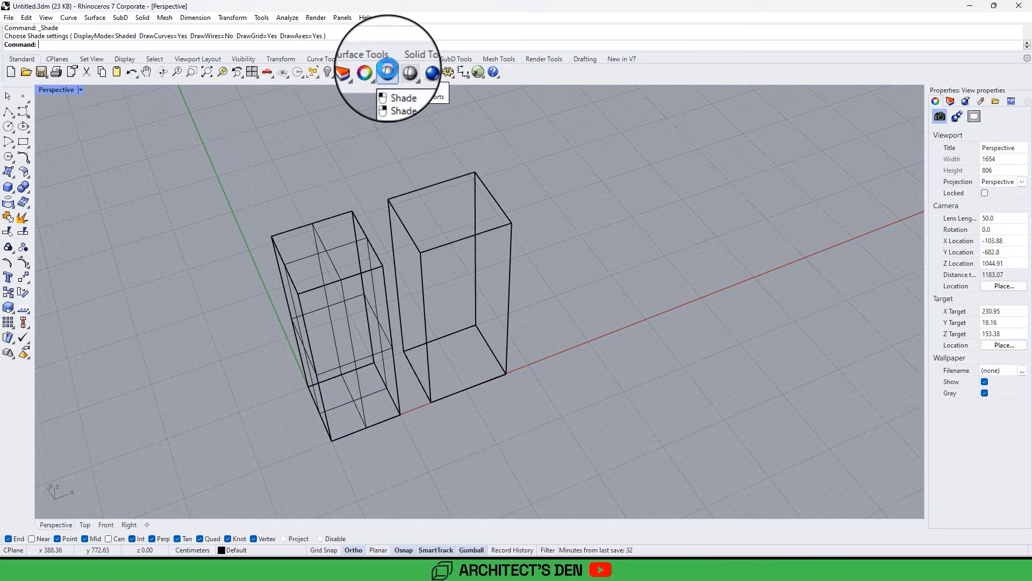
click(386, 72)
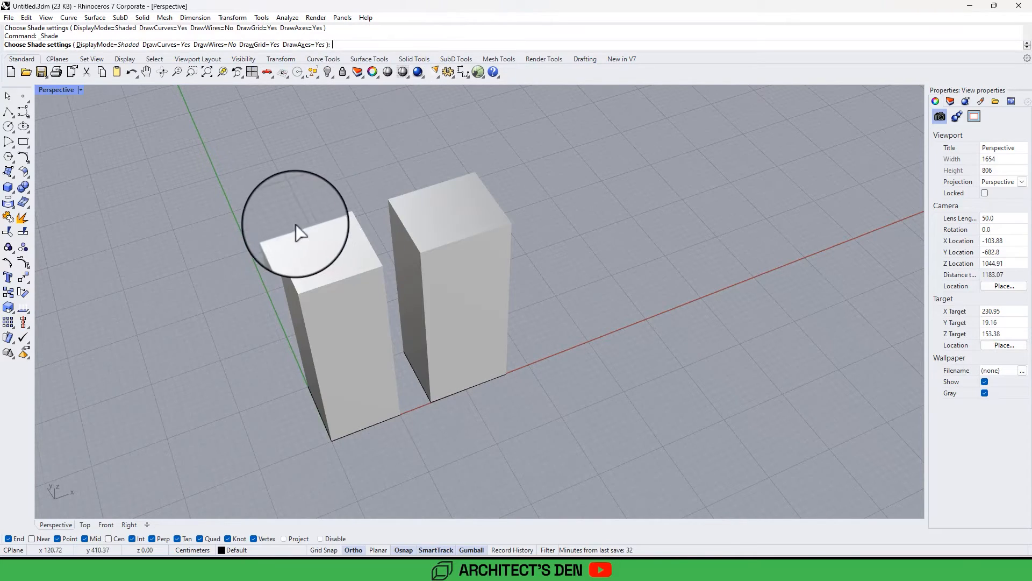
mouse_move(294, 228)
right_down()
mouse_move(352, 252)
mouse_move(385, 151)
mouse_move(249, 182)
mouse_move(200, 247)
mouse_move(203, 296)
mouse_move(438, 181)
mouse_move(346, 277)
mouse_move(242, 146)
mouse_move(492, 183)
mouse_move(396, 286)
mouse_move(261, 226)
mouse_move(357, 140)
mouse_move(382, 256)
mouse_move(292, 240)
mouse_move(274, 223)
mouse_move(290, 226)
right_up()
scroll(334, 211, down, 3)
scroll(315, 241, up, 2)
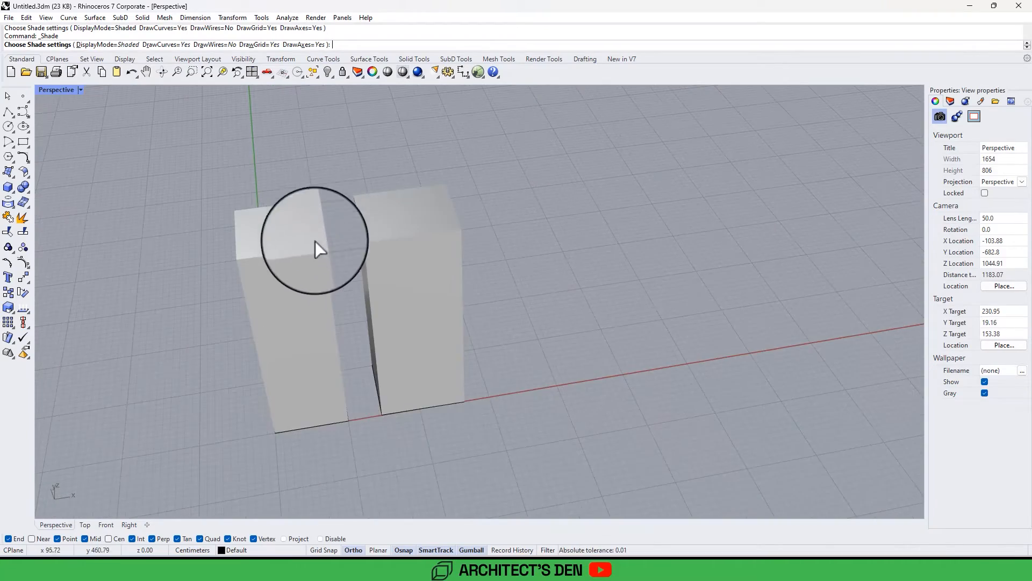
scroll(481, 276, down, 4)
right_drag(543, 248, 369, 211)
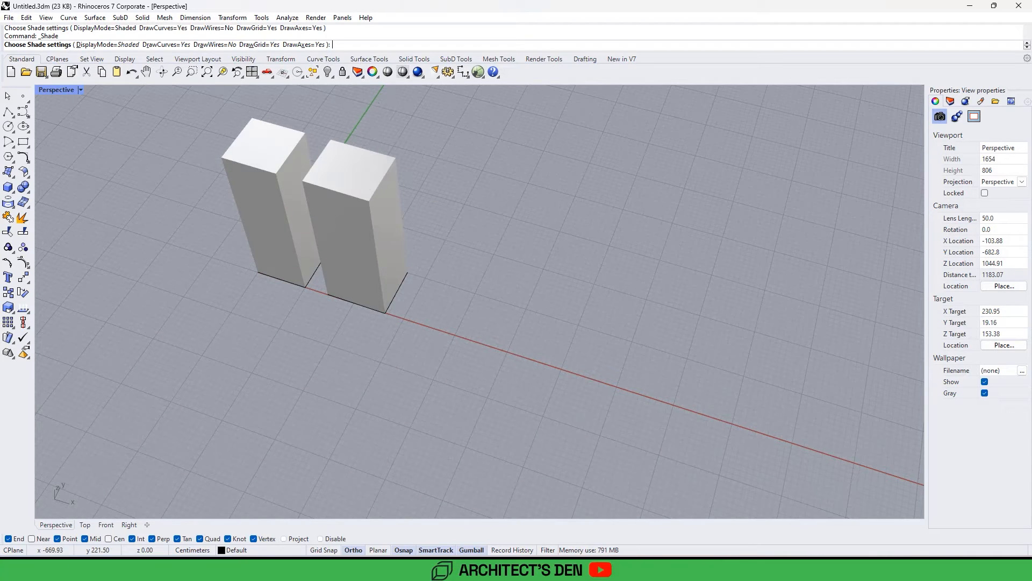
shift+right_drag(190, 96, 81, 131)
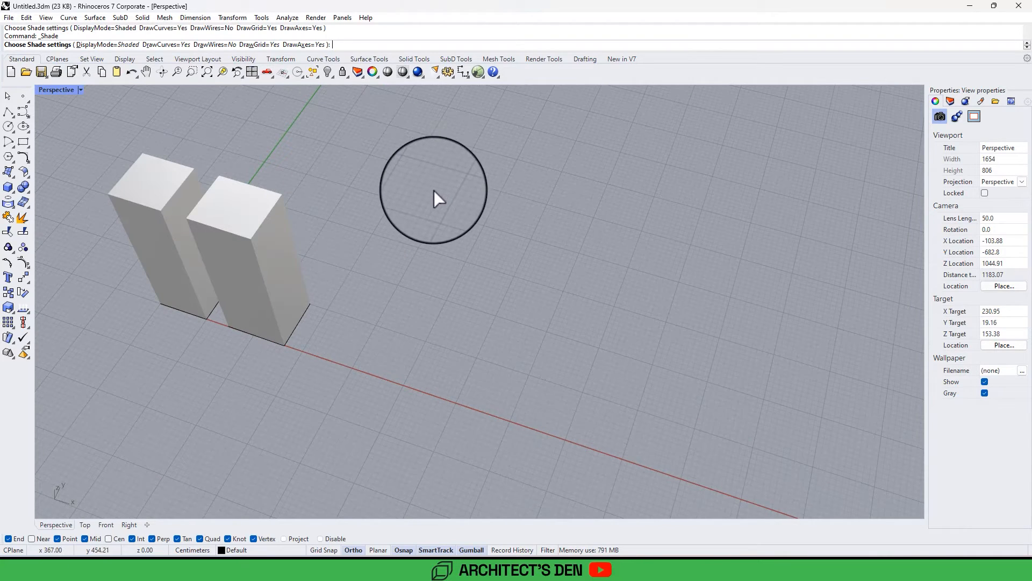
scroll(338, 296, down, 3)
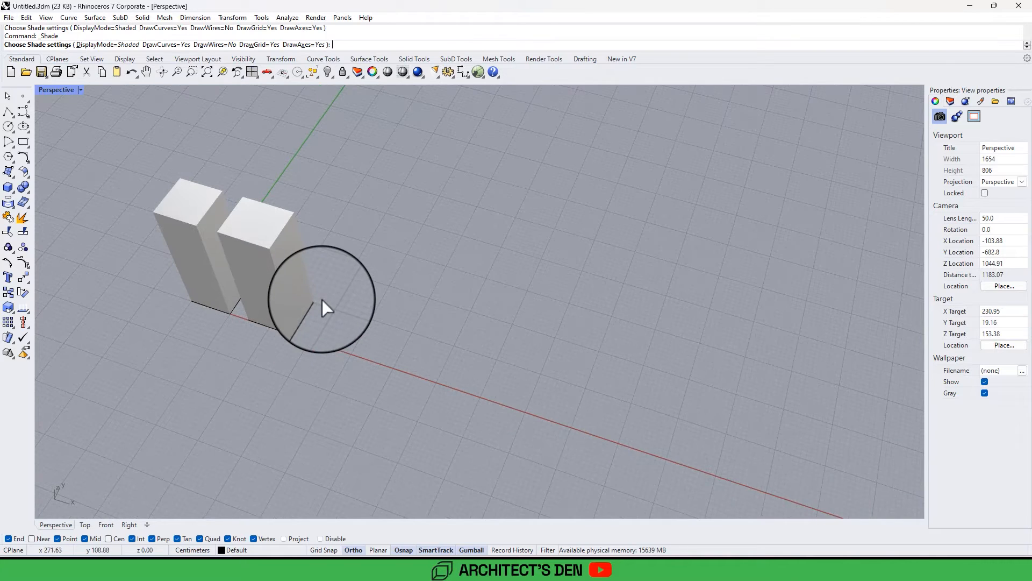
scroll(321, 299, up, 3)
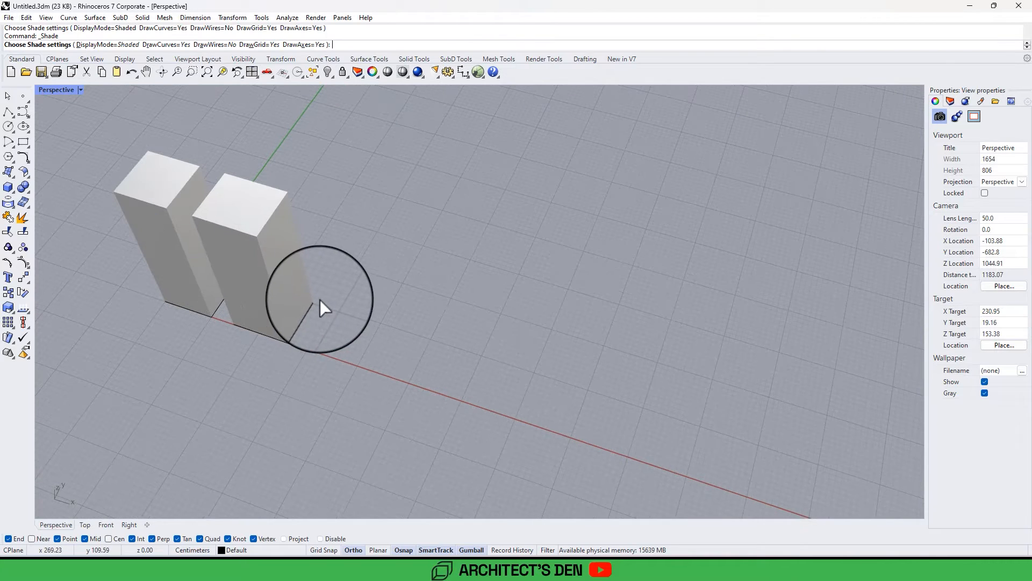
click(14, 196)
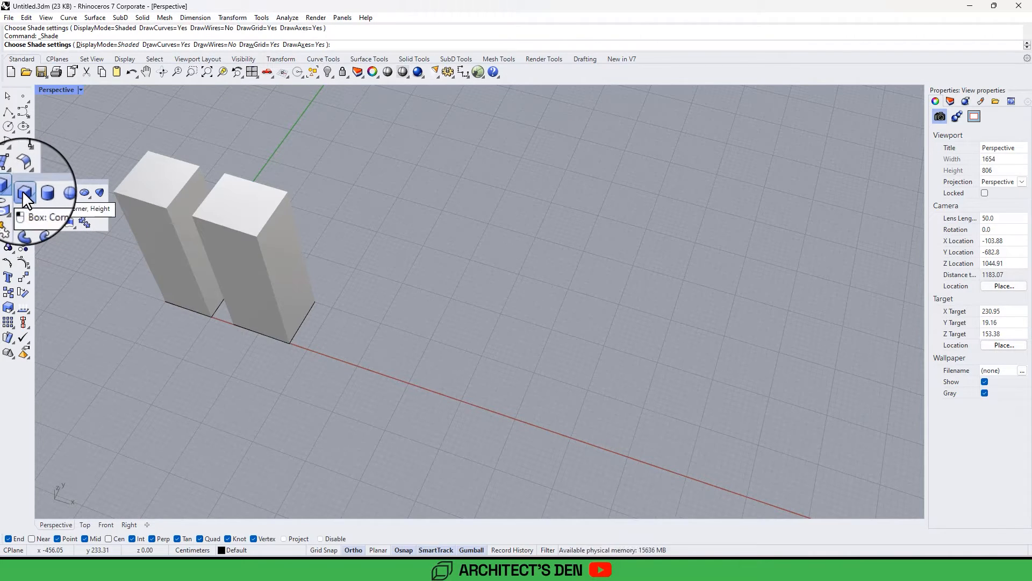
click(23, 192)
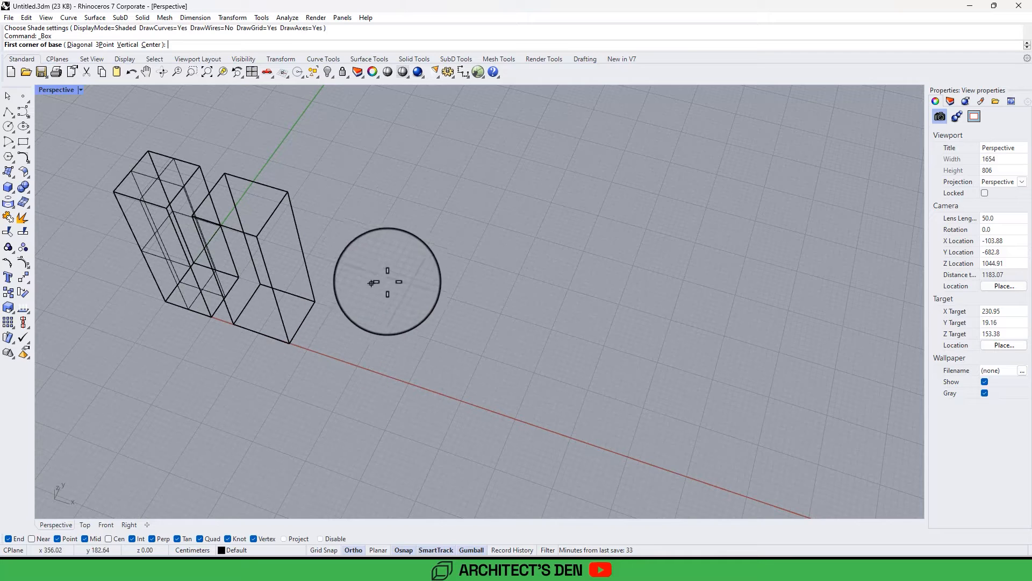
right_drag(387, 281, 394, 275)
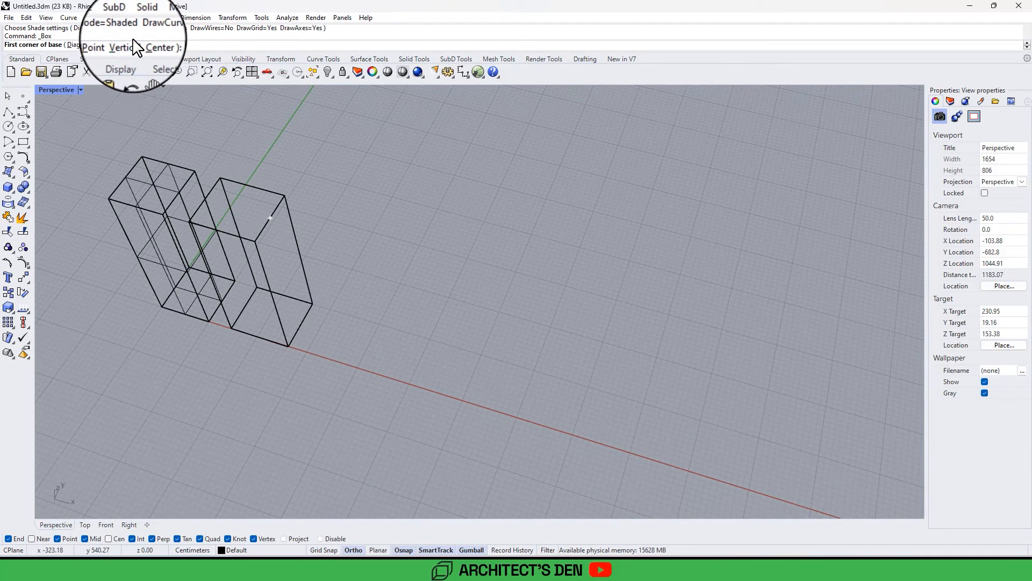
scroll(373, 301, down, 2)
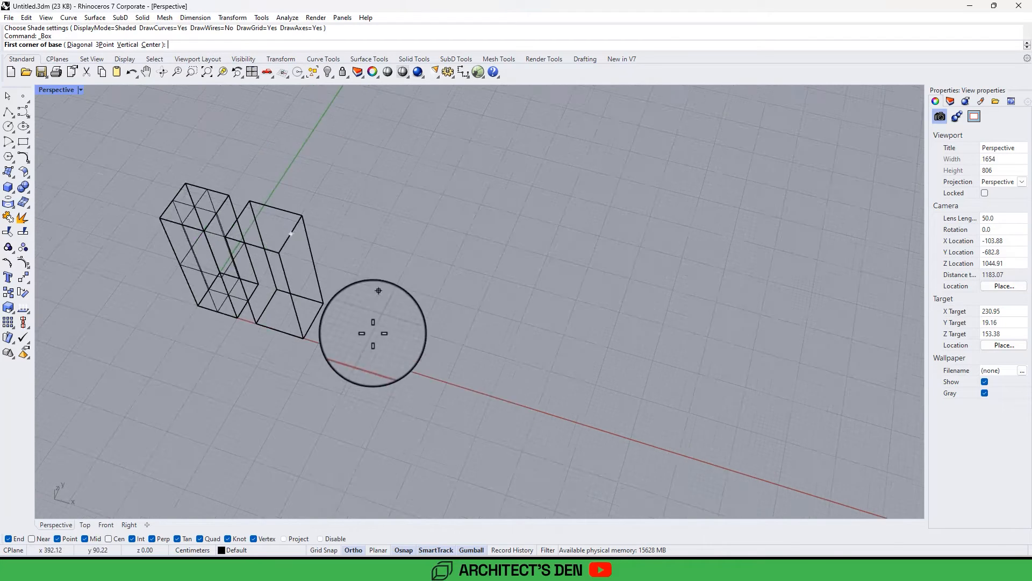
scroll(376, 337, up, 3)
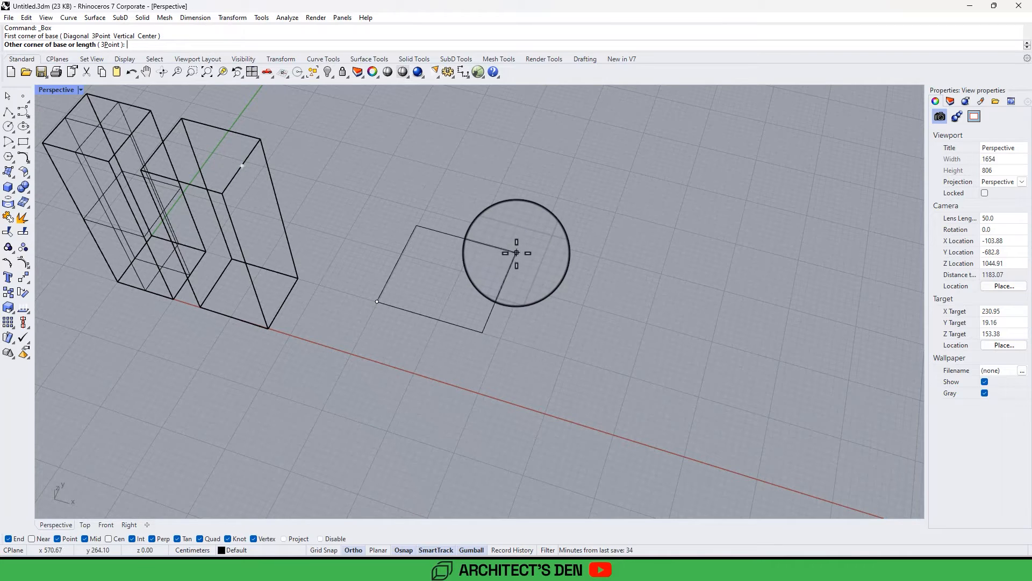
click(517, 253)
scroll(478, 296, down, 2)
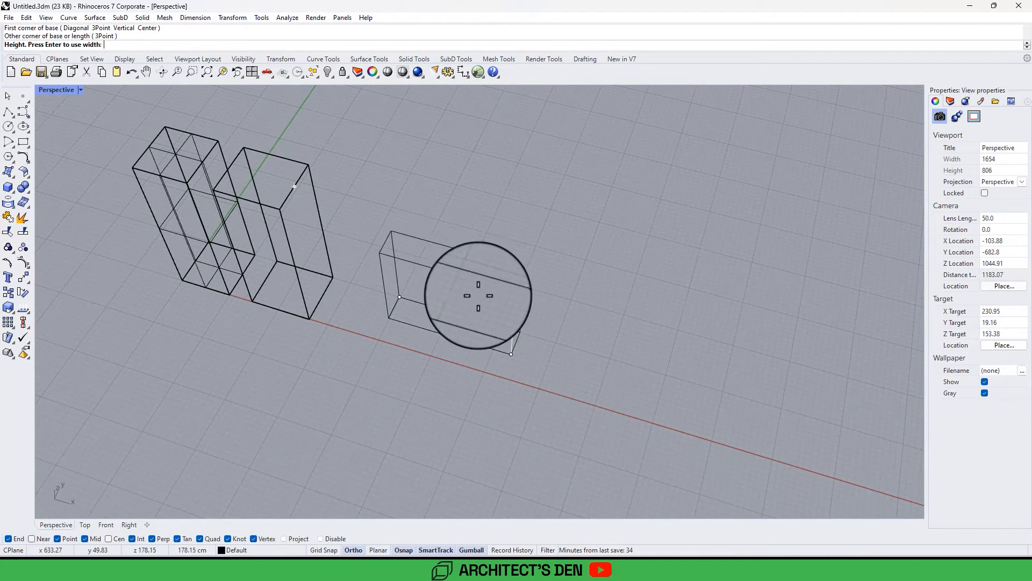
key(Escape)
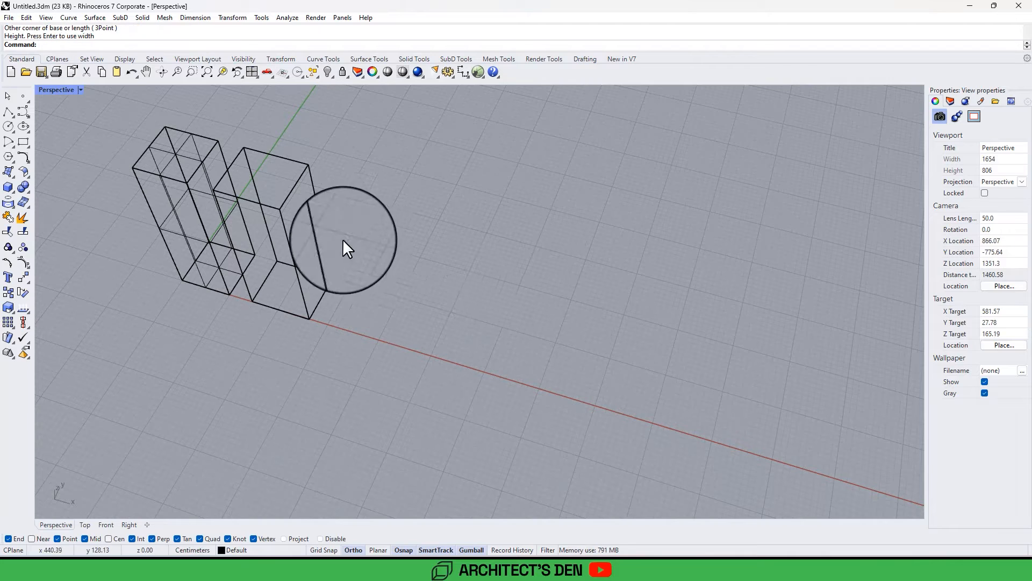
Step: Create a tall solid box from two base corners and a height, standing upright on the grid beside the two extrusions
click(9, 189)
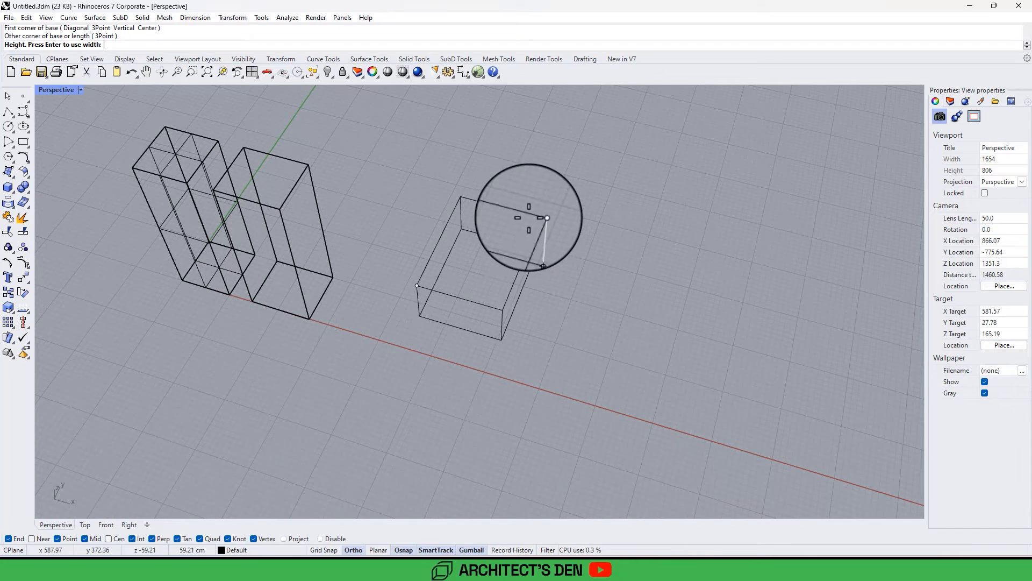
scroll(525, 207, down, 3)
right_drag(488, 158, 489, 535)
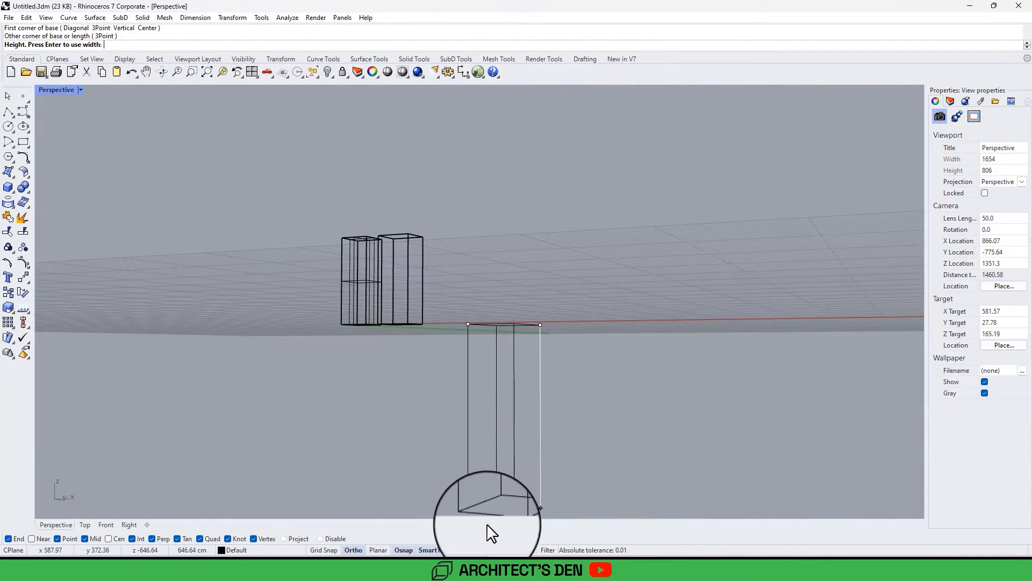
right_drag(426, 295, 475, 237)
scroll(490, 200, up, 3)
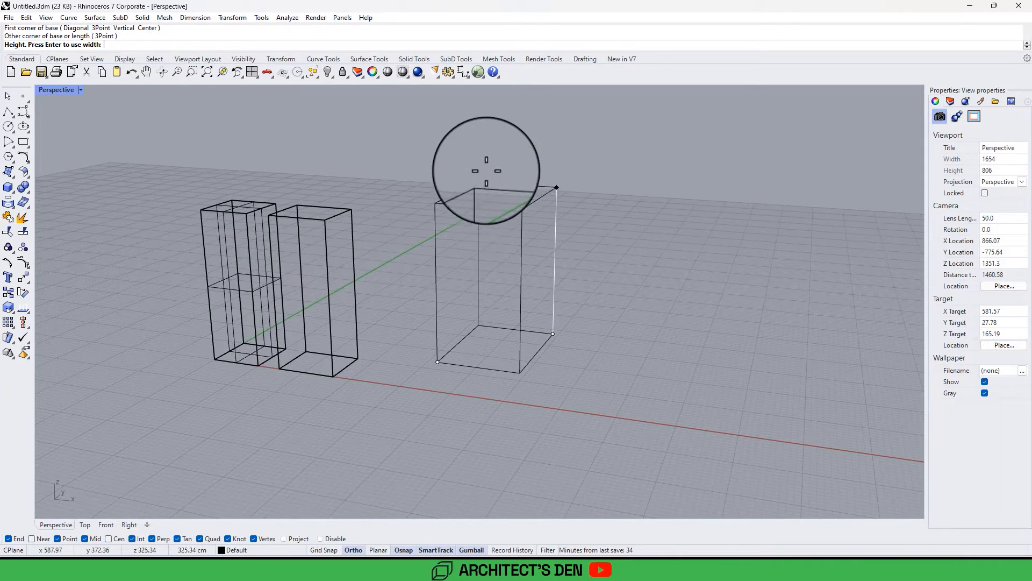
click(487, 135)
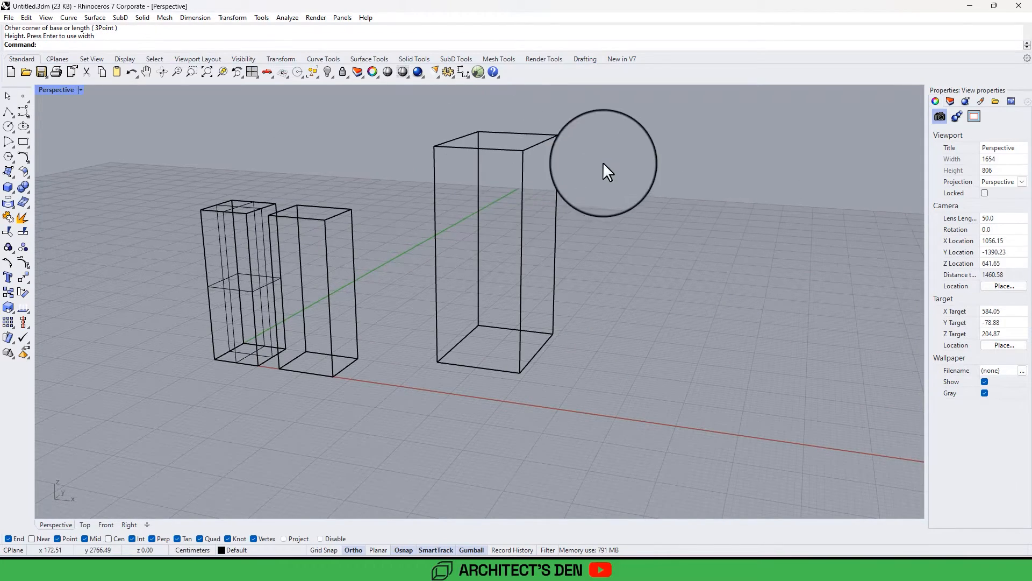
Step: Shade the Perspective view and inspect the new box next to the two extrusions
right_drag(602, 162, 400, 112)
click(392, 77)
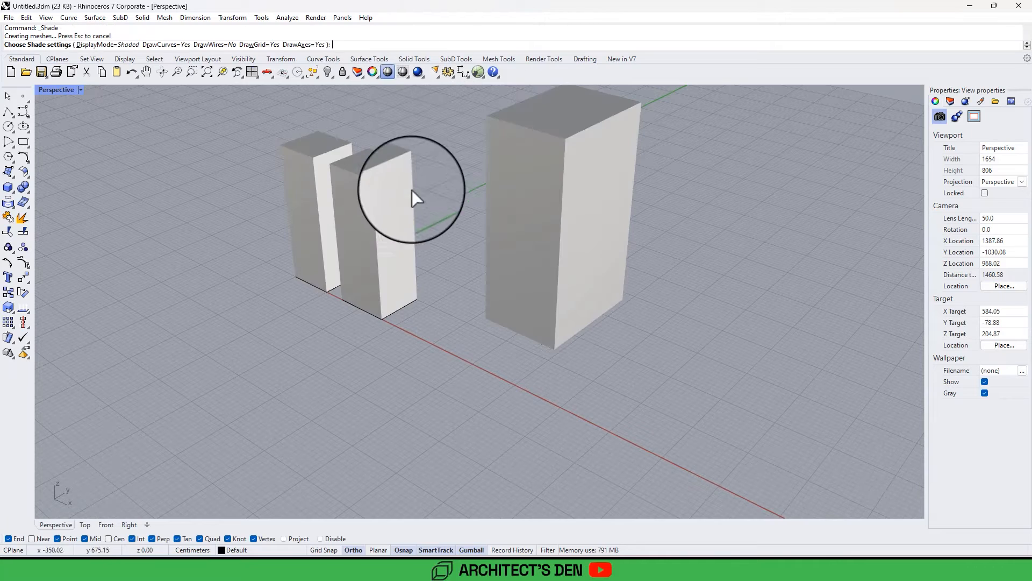
scroll(473, 167, down, 3)
scroll(491, 237, up, 3)
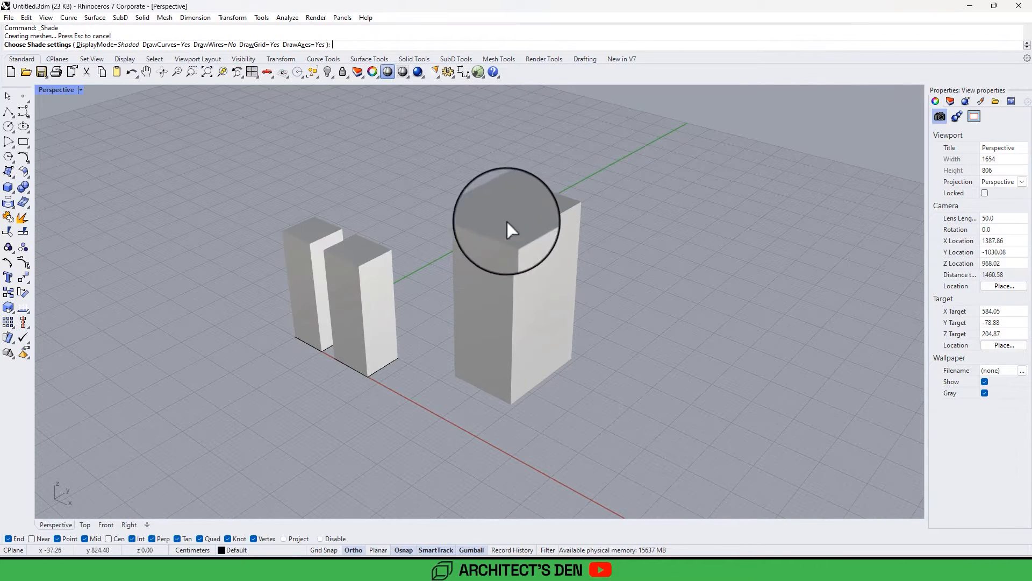
scroll(516, 217, up, 2)
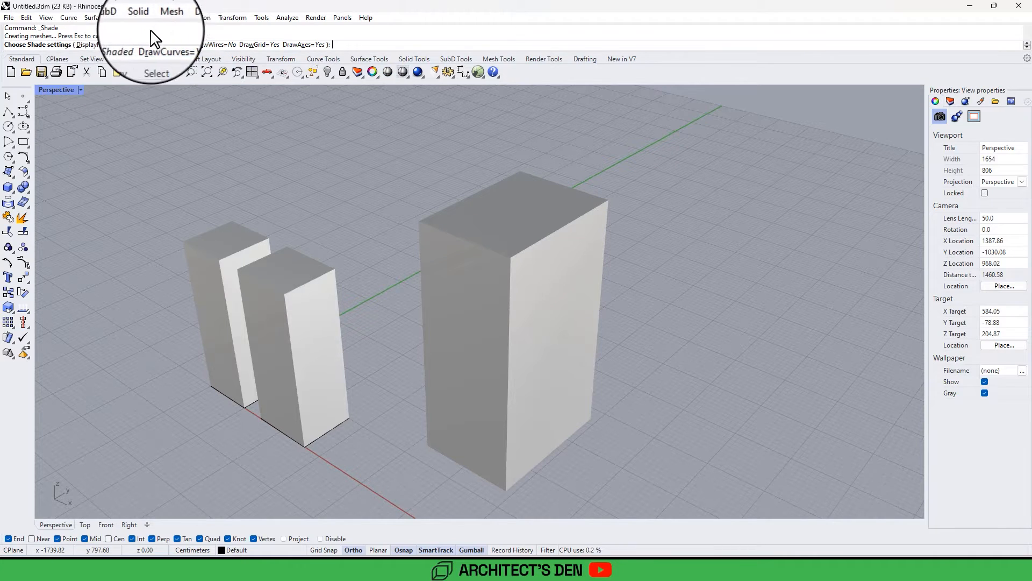
click(489, 209)
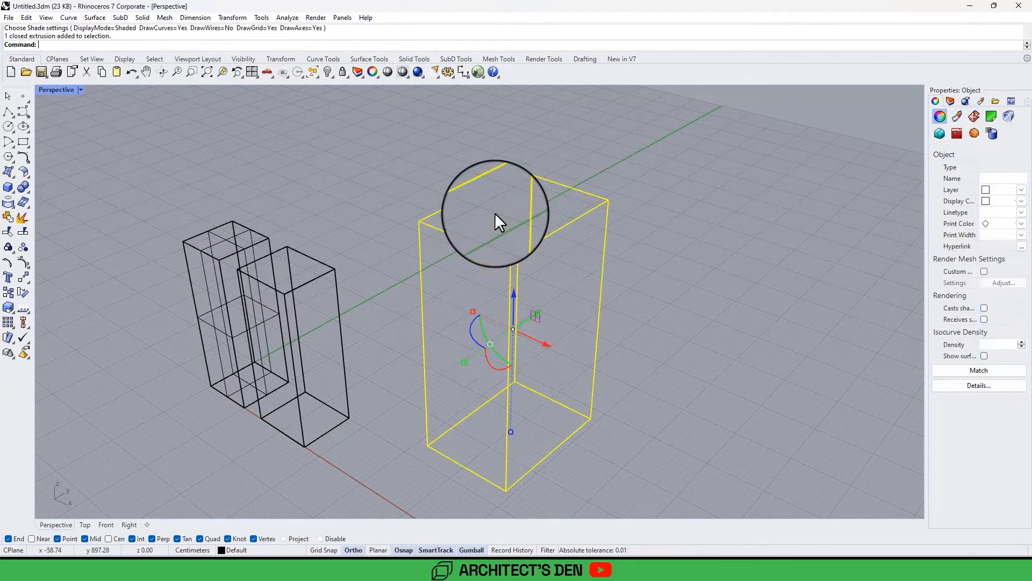
scroll(578, 227, down, 3)
key(Escape)
scroll(512, 237, up, 3)
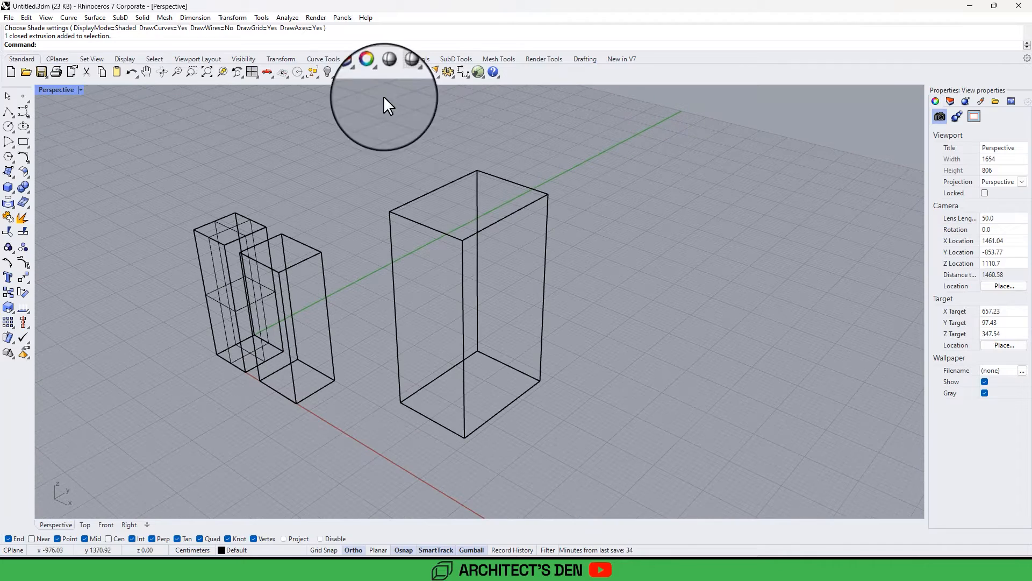
Step: Shade the perspective view and examine the three upright boxes from several angles and distances
click(388, 72)
right_drag(499, 202, 468, 205)
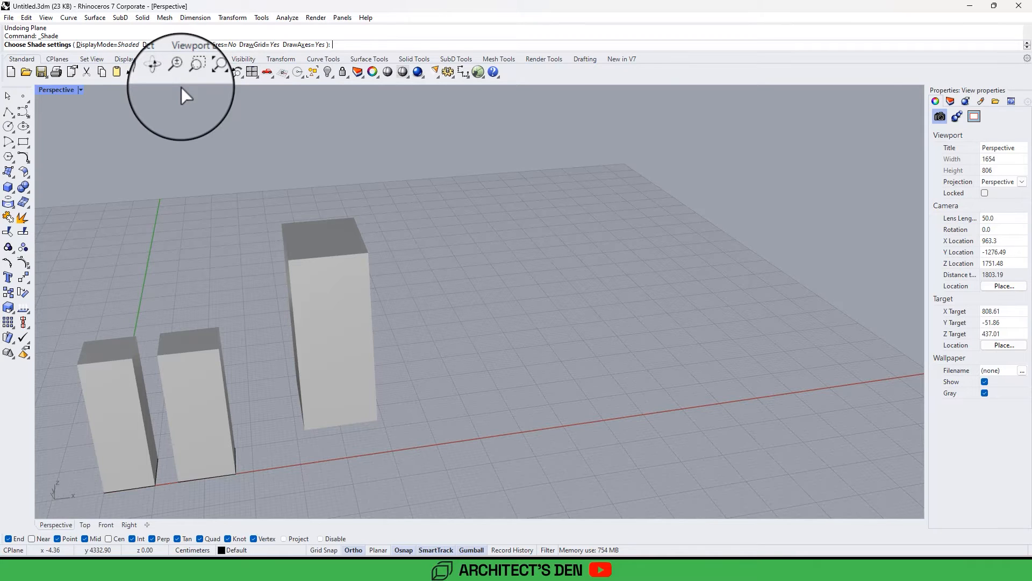
mouse_move(392, 168)
right_down()
mouse_move(340, 256)
mouse_move(417, 265)
mouse_move(400, 185)
right_up()
scroll(419, 215, up, 5)
scroll(425, 226, down, 8)
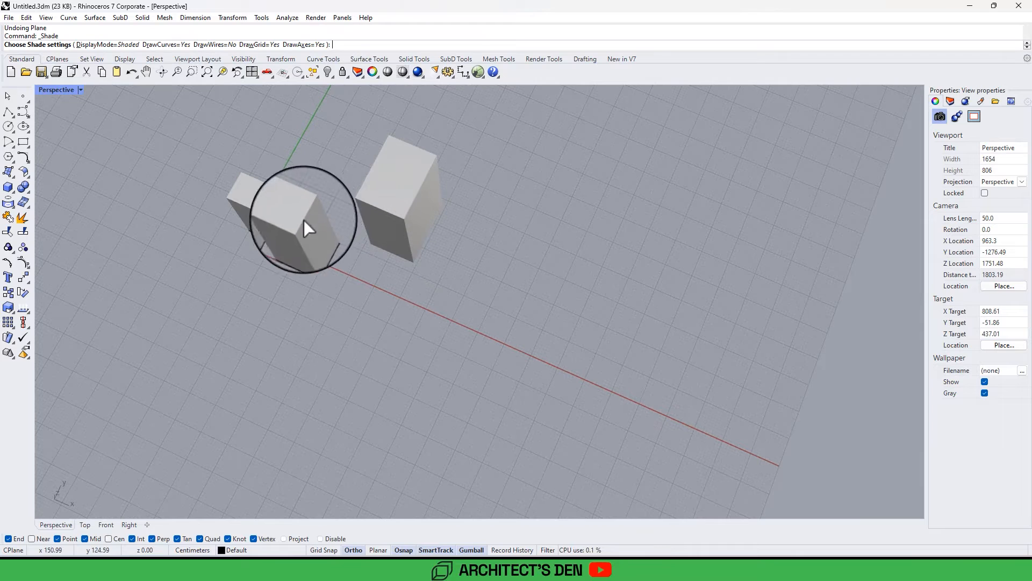
scroll(318, 228, up, 4)
scroll(323, 230, up, 3)
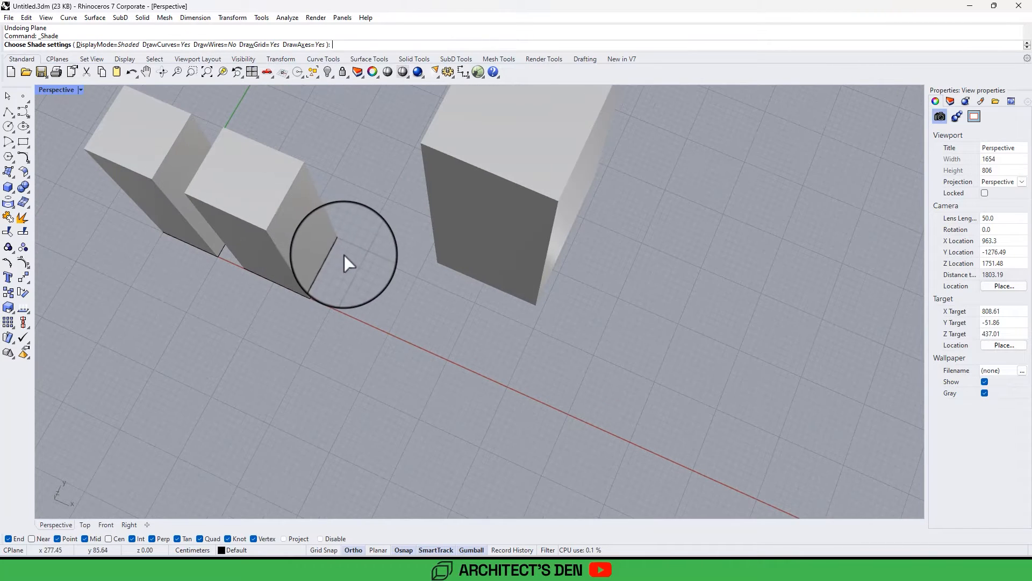
scroll(344, 237, down, 3)
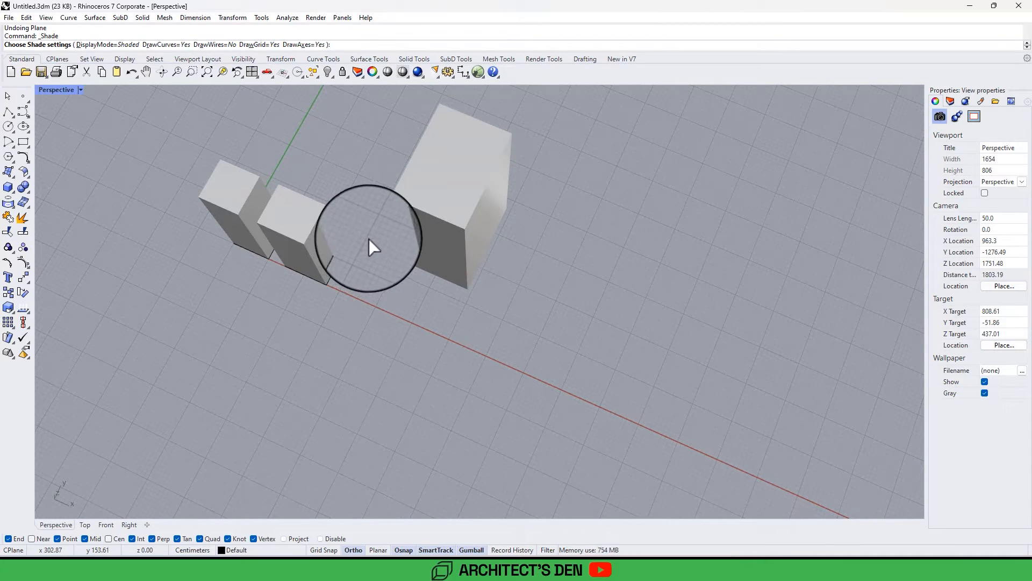
right_drag(367, 236, 472, 207)
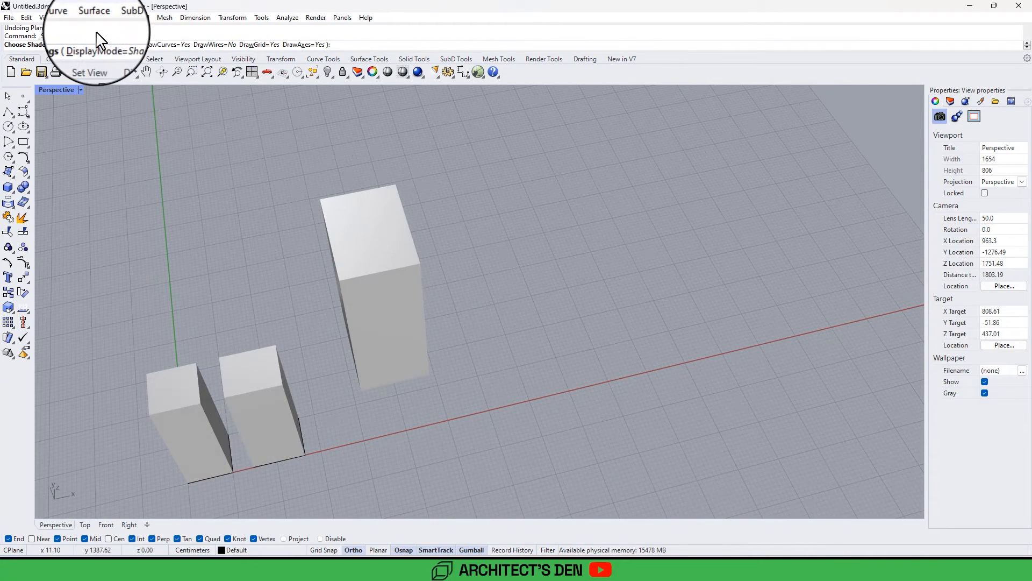
right_drag(365, 231, 474, 236)
scroll(471, 223, up, 4)
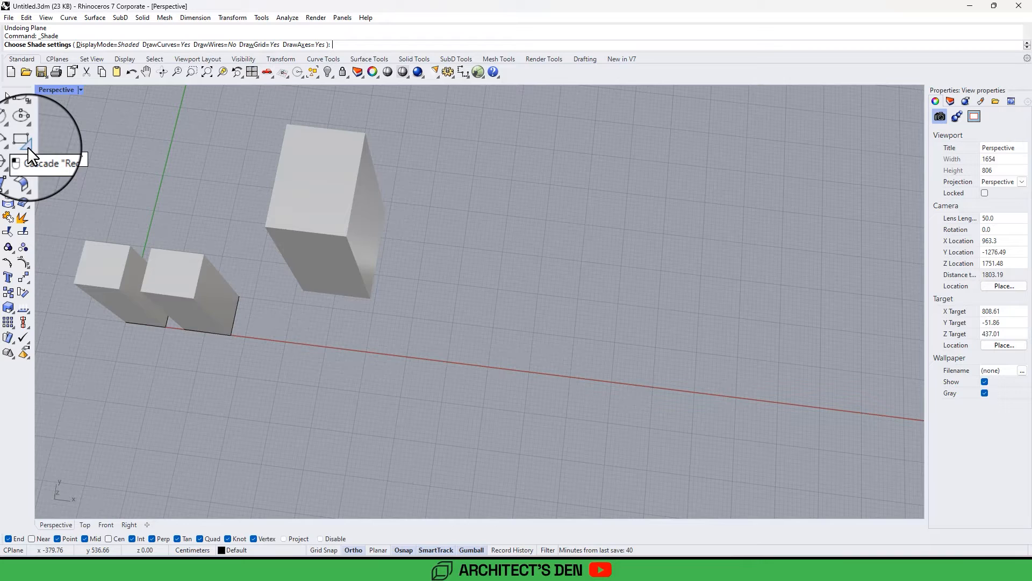
Step: Draw a corner-to-corner rectangular plane surface of about 333 by 237 cm on the ground beside the largest box
click(12, 178)
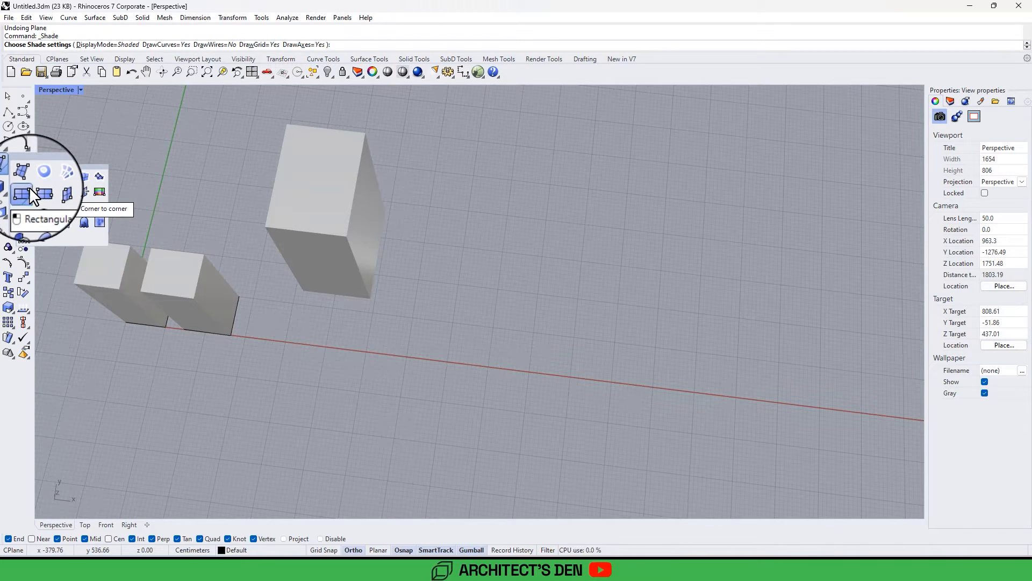
key(Escape)
click(24, 193)
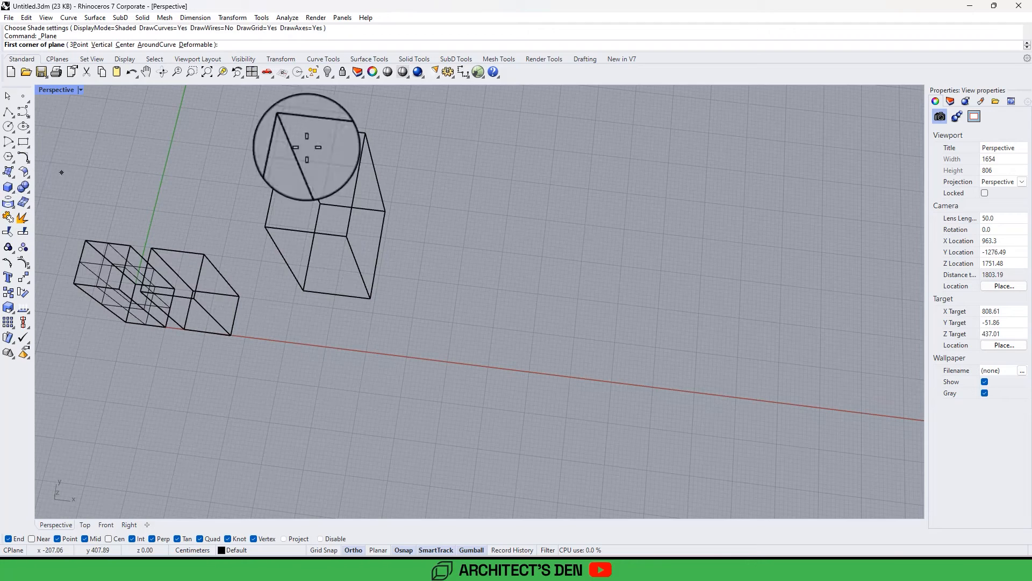
scroll(404, 172, down, 3)
scroll(411, 224, up, 5)
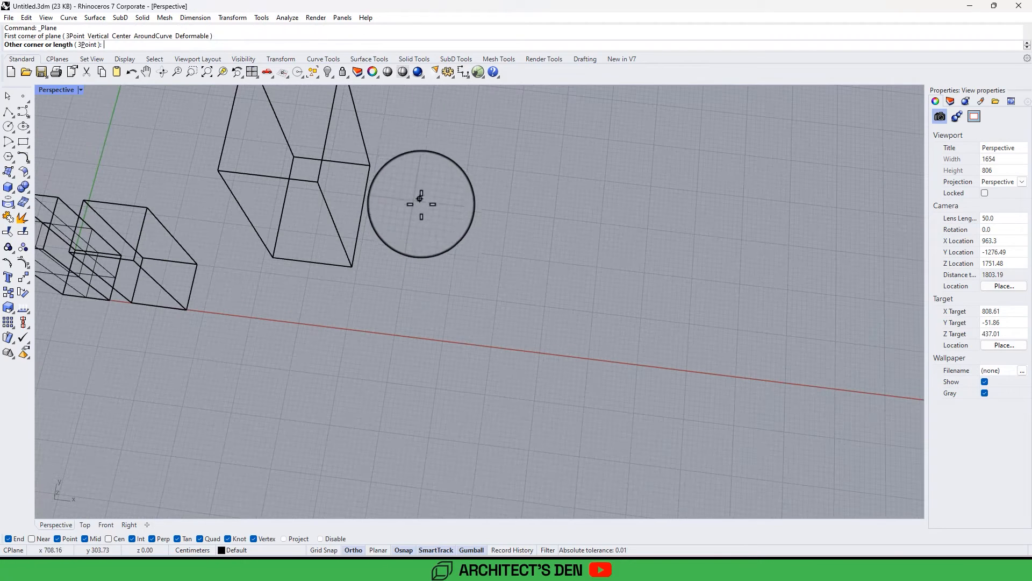
click(420, 201)
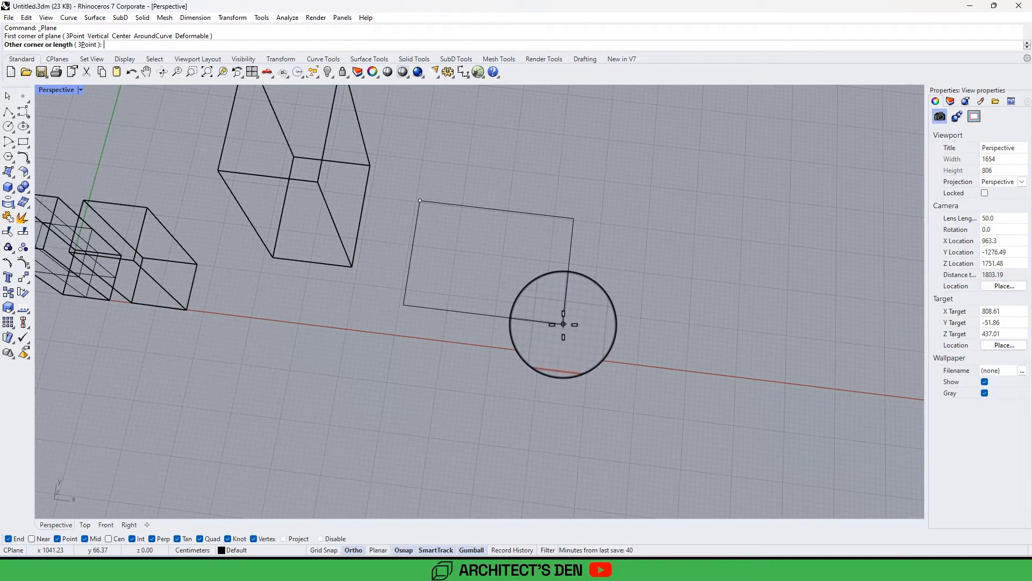
click(571, 324)
scroll(508, 258, up, 2)
right_drag(518, 250, 523, 370)
scroll(523, 369, up, 4)
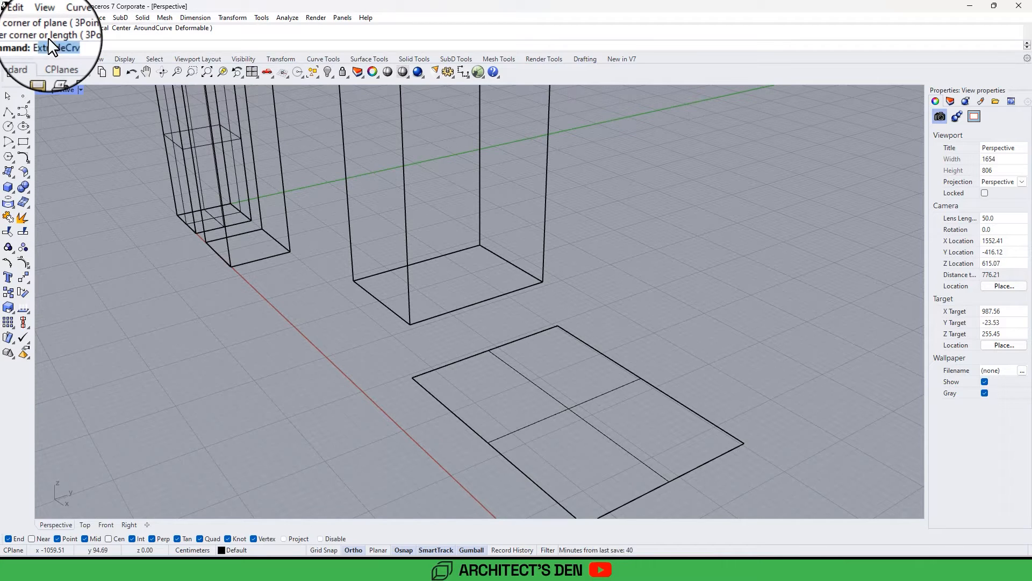
Step: Extrude the rectangular plane surface upward by 200 cm with ExtrudeSrf, leaving the Solid option at No
text(rude)
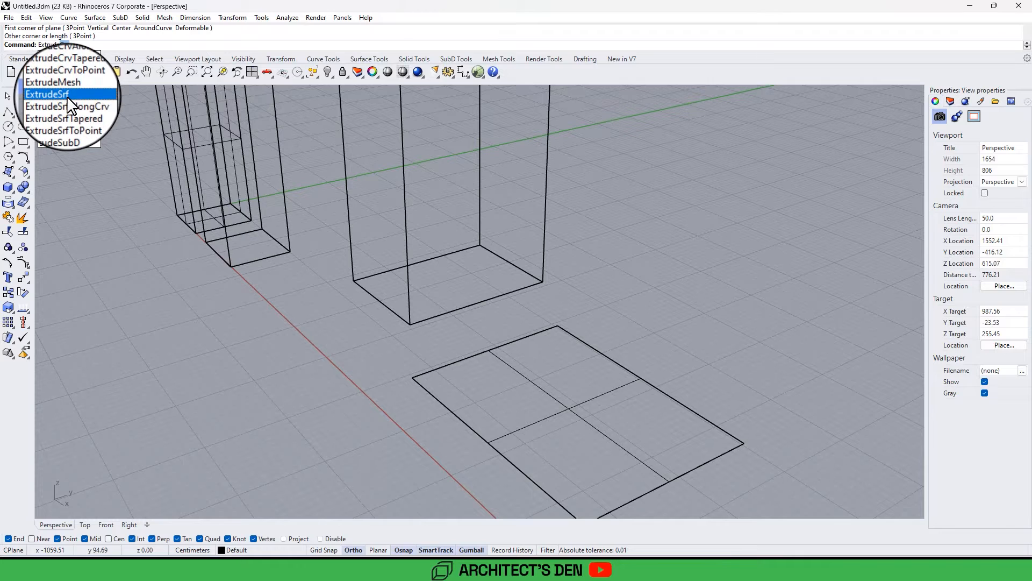
click(67, 95)
scroll(142, 174, down, 3)
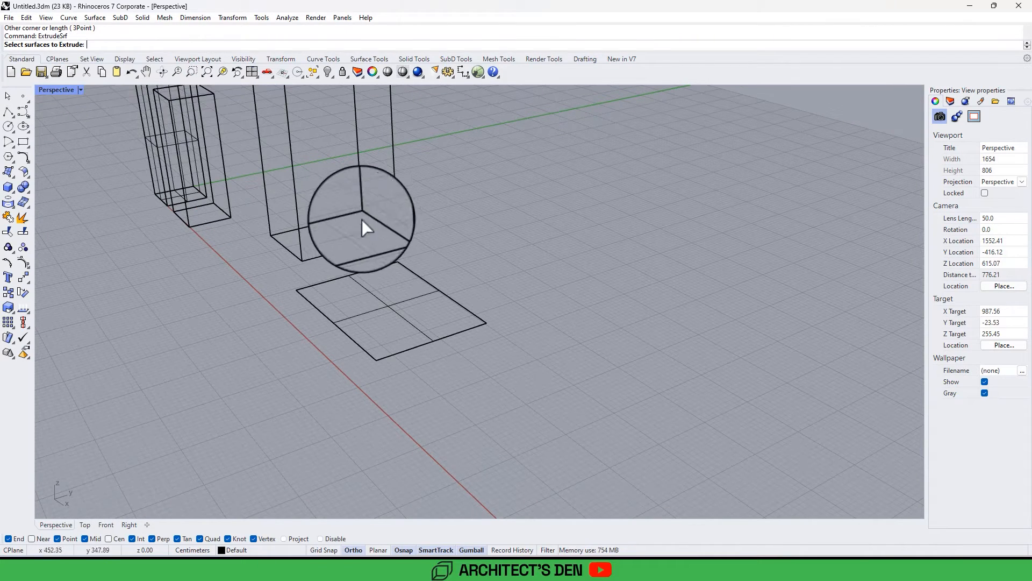
click(356, 272)
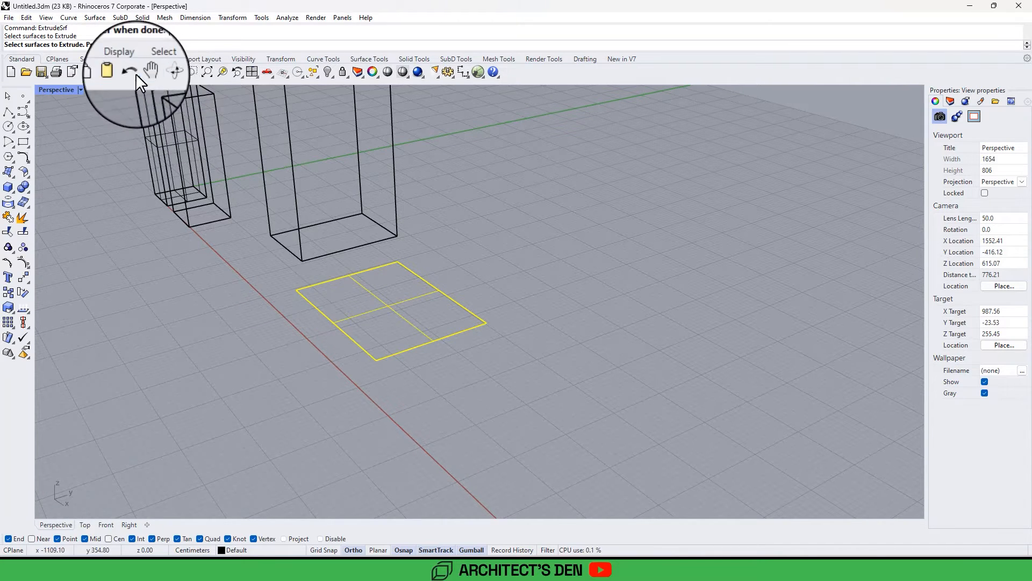
key(Return)
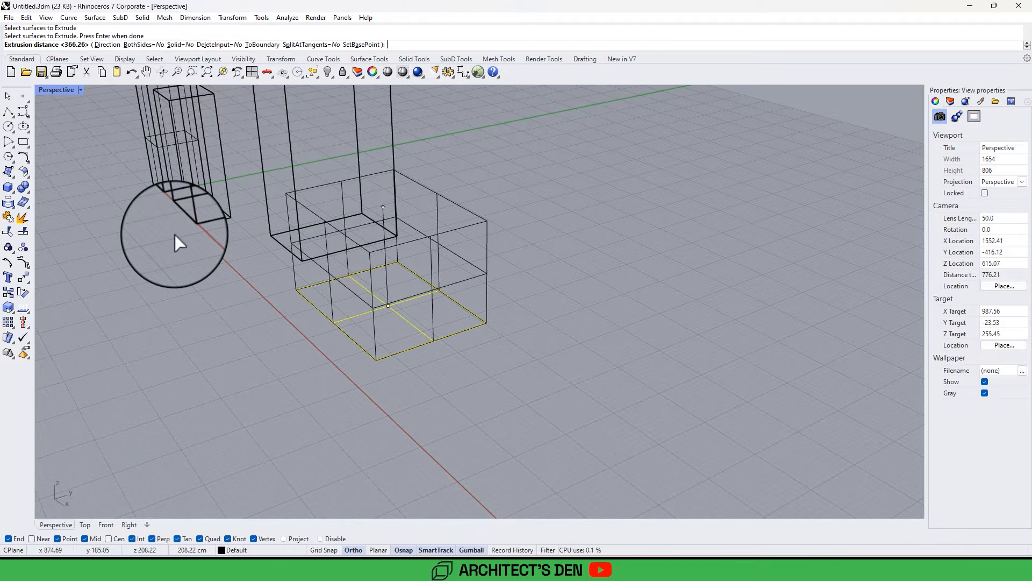
scroll(339, 231, down, 3)
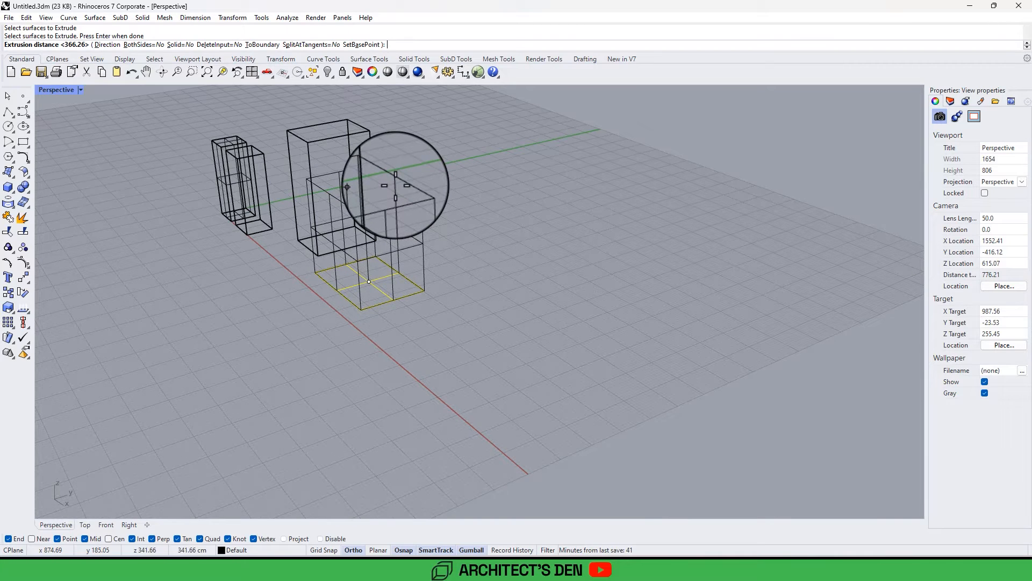
text(200)
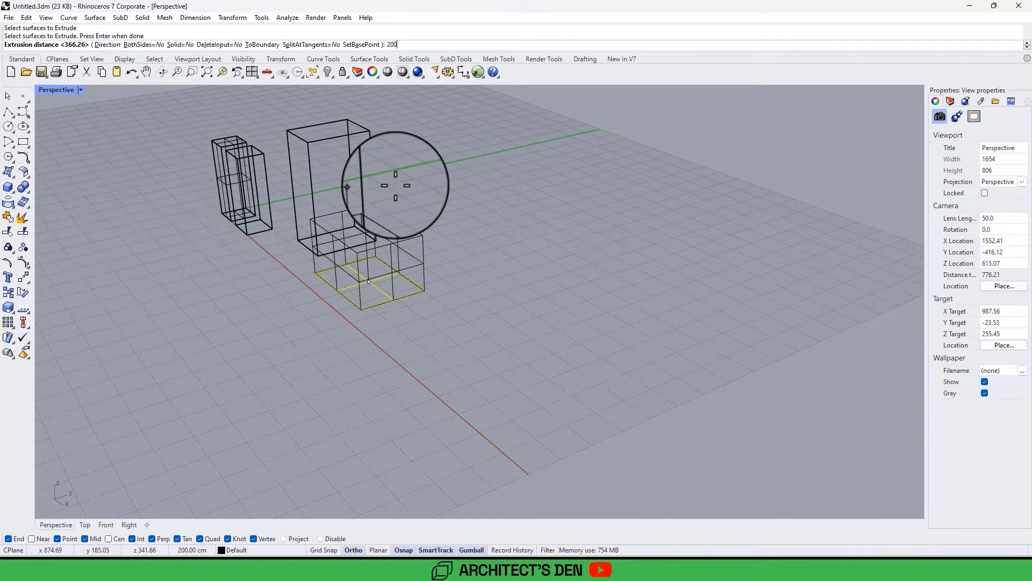
key(Return)
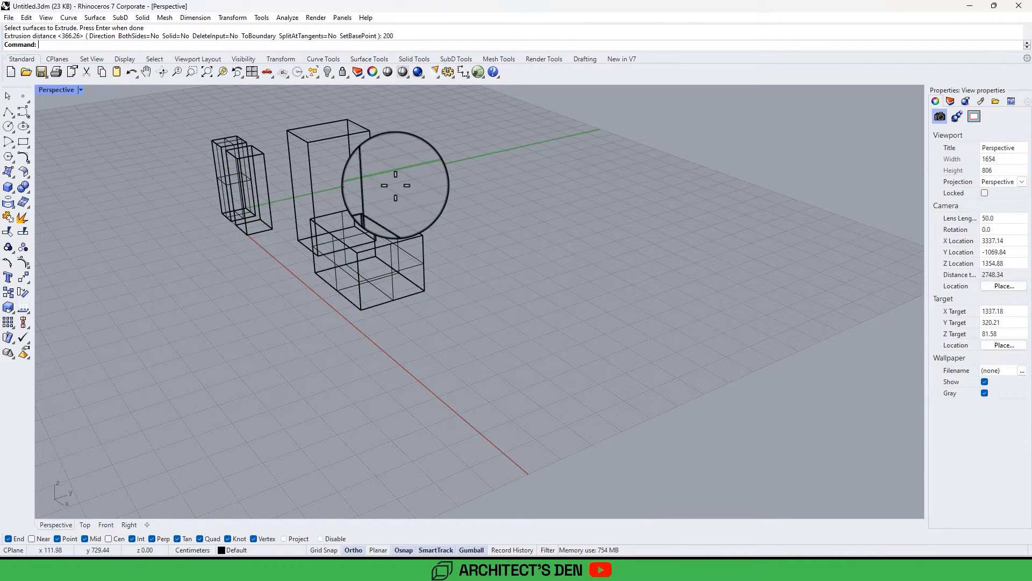
Step: Shade the view and examine the extruded plane from above to check whether it is capped
click(387, 73)
scroll(324, 220, down, 3)
scroll(334, 209, up, 10)
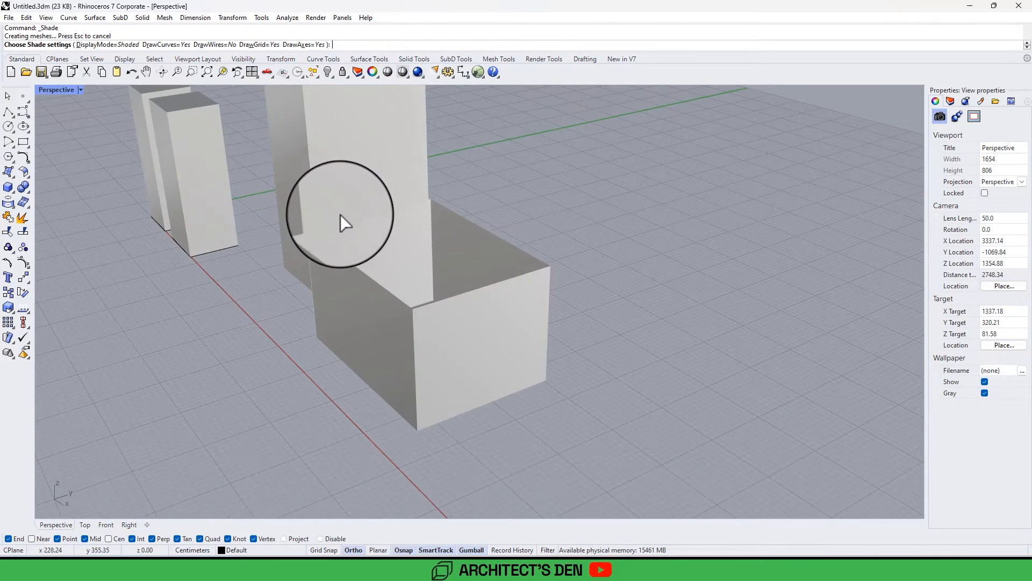
right_drag(318, 270, 371, 280)
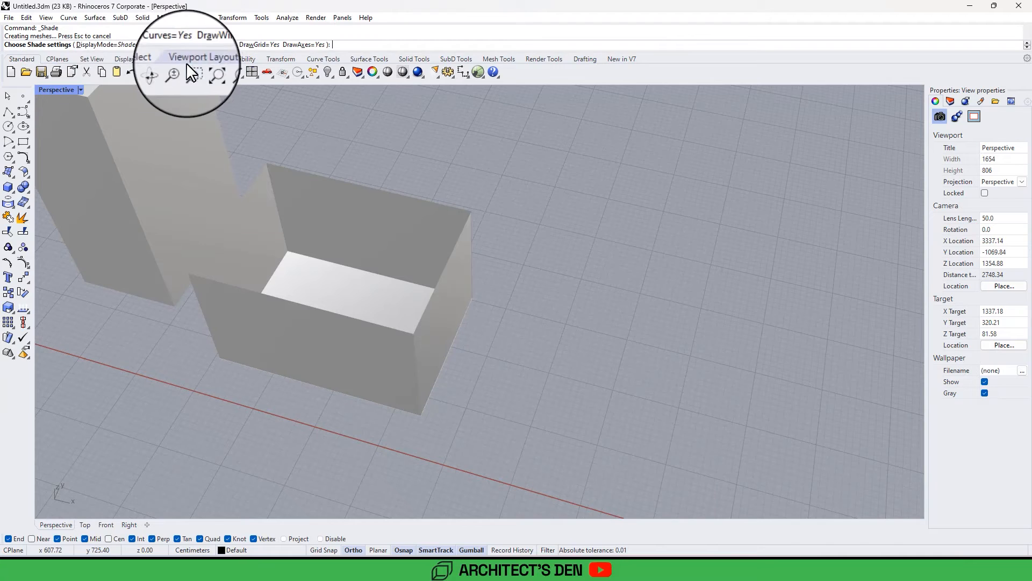
Step: Leave the shaded display and undo the surface extrusion
key(ctrl+z)
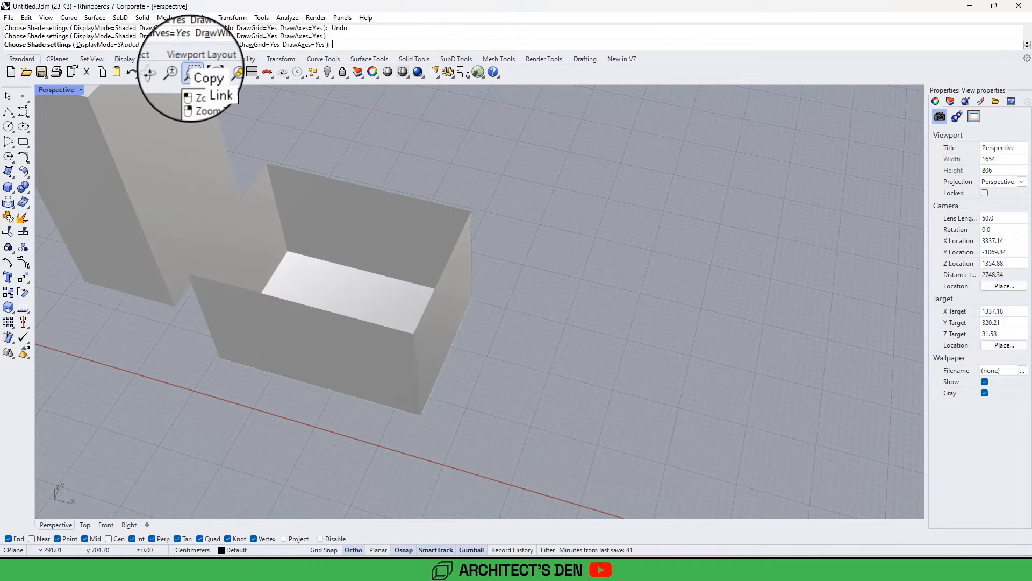
key(Escape)
key(ctrl+z)
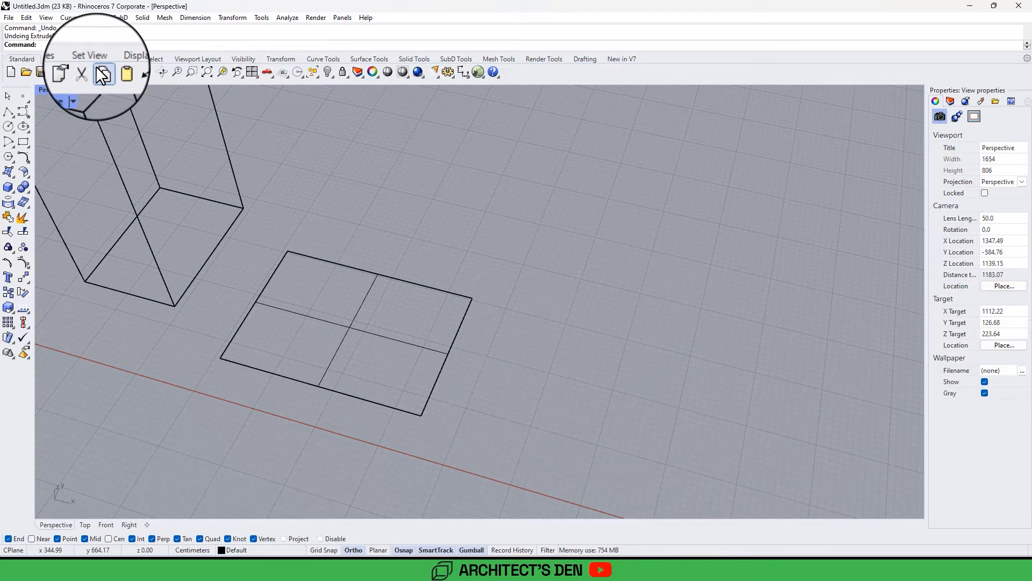
Step: Extrude the rectangular plane surface upward by 200 cm with ExtrudeSrf and Solid set to Yes, and shade the view
text(Ext)
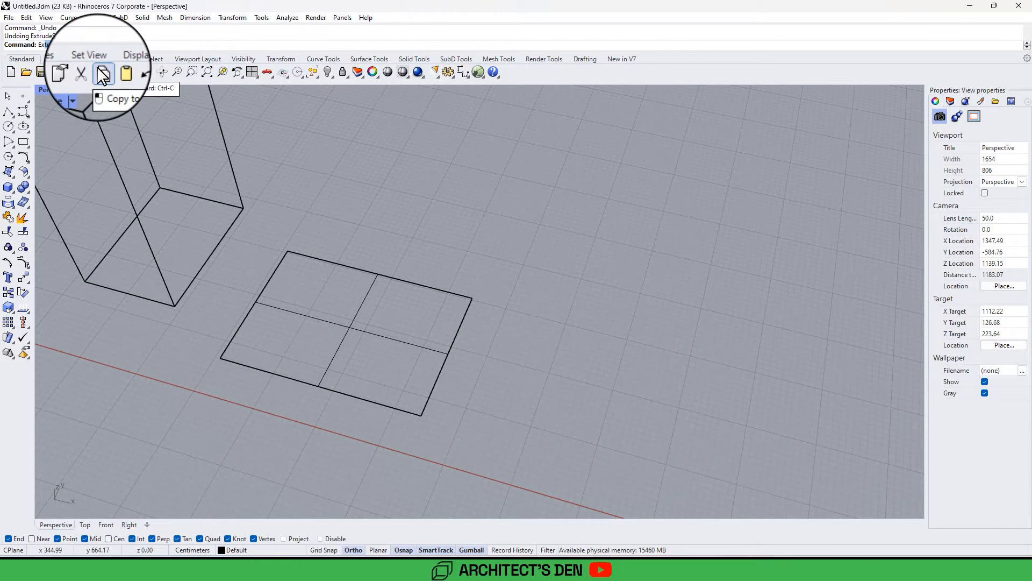
text(rude)
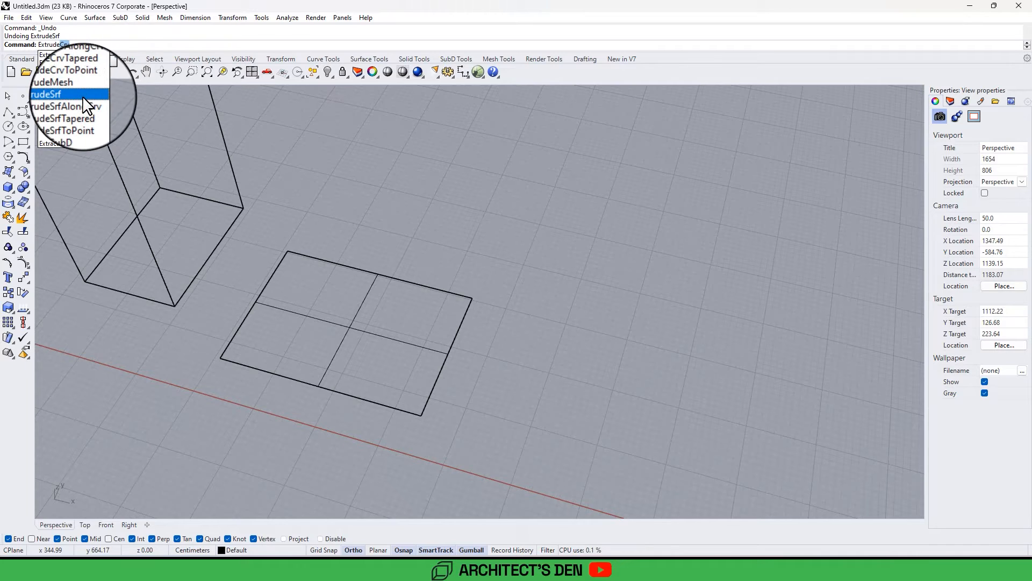
click(82, 96)
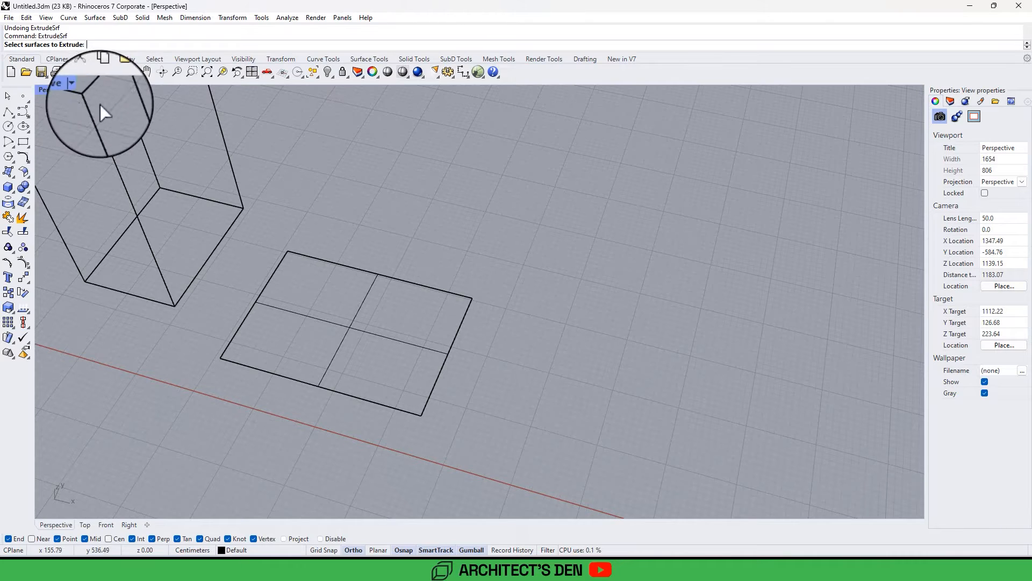
click(284, 256)
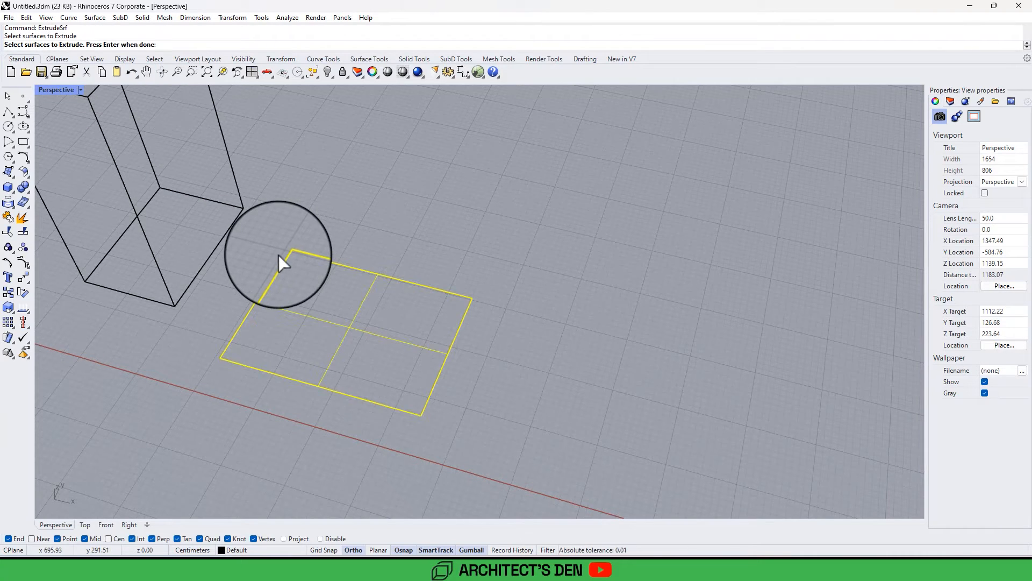
key(Return)
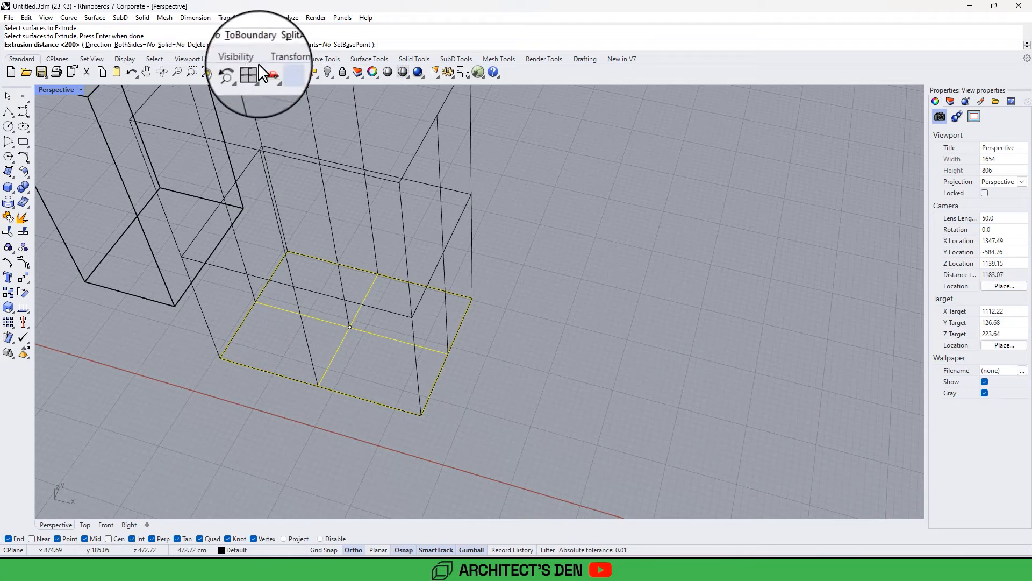
click(171, 45)
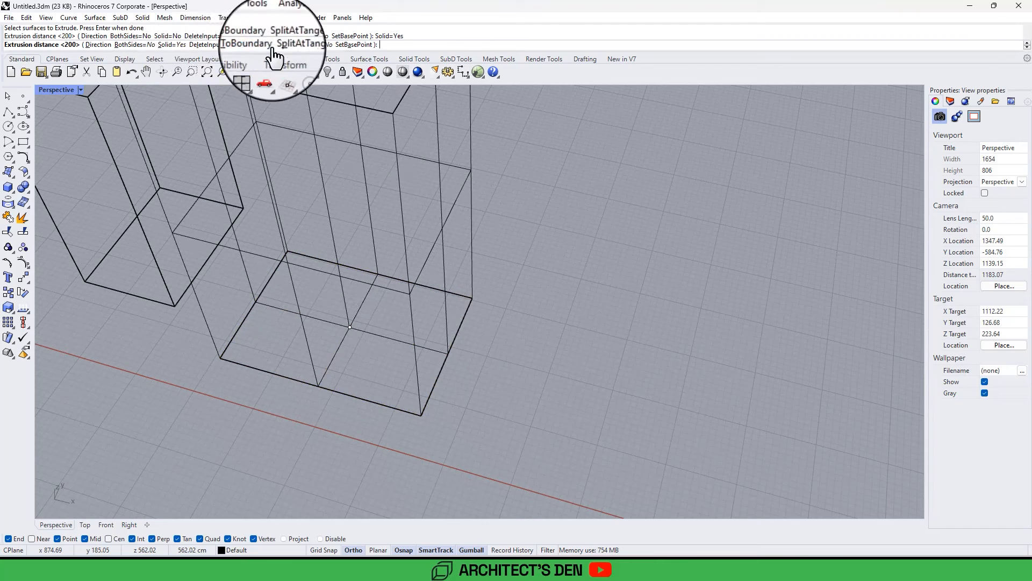
scroll(380, 135, down, 2)
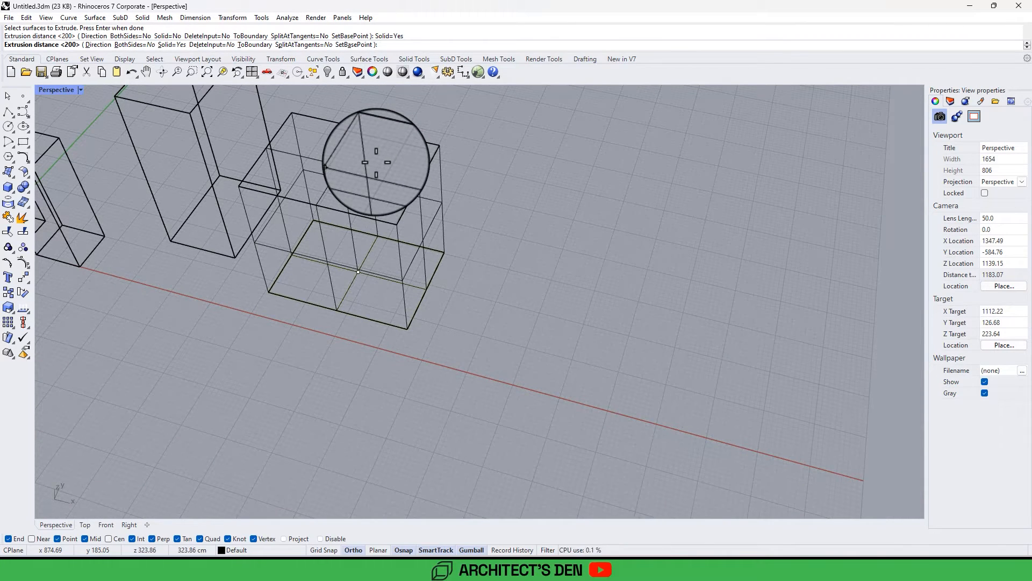
text(200)
key(Return)
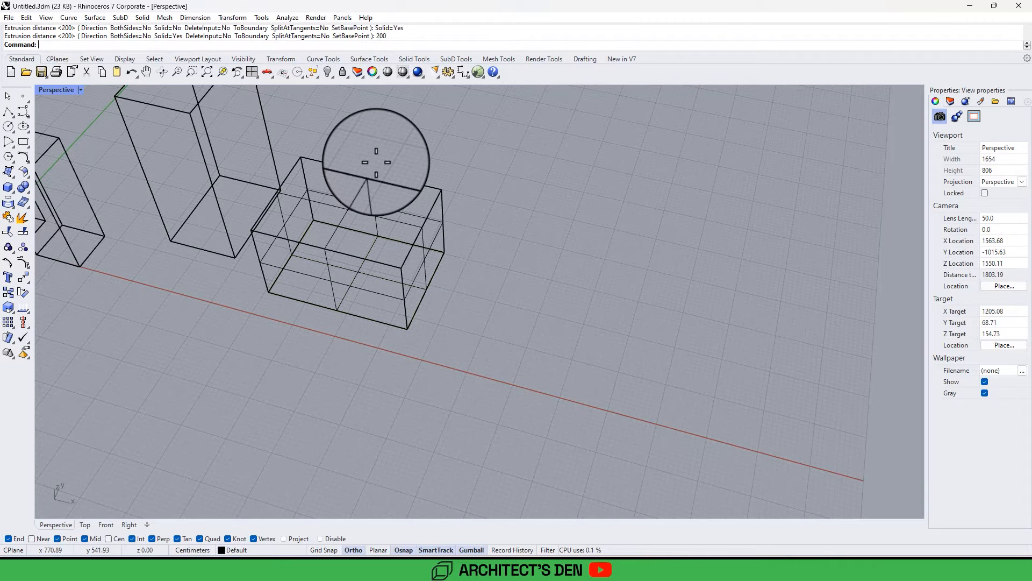
click(388, 72)
right_drag(384, 92, 425, 234)
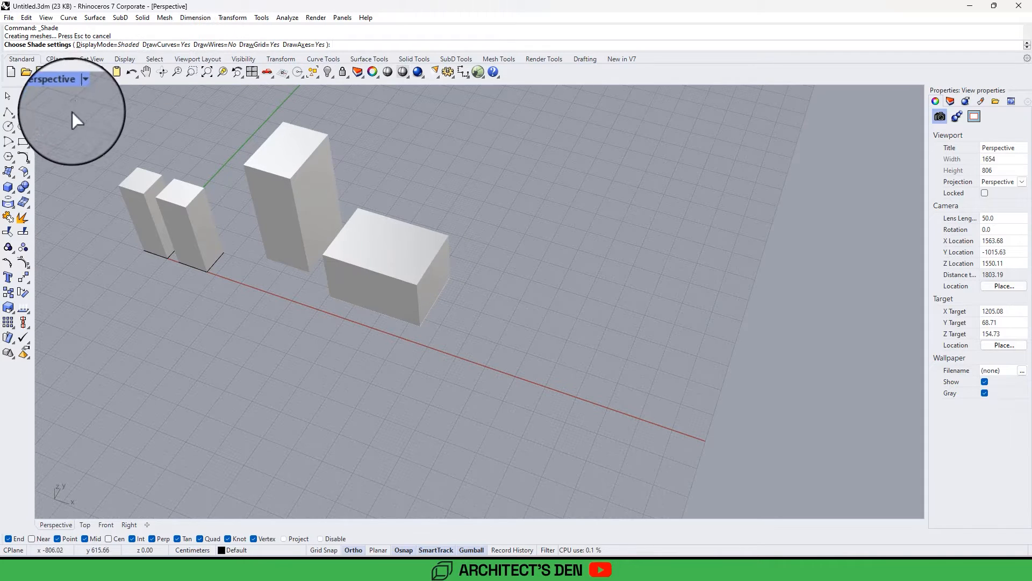
Step: Draw a rectangular plane surface from corner to corner on the ground, beside the last box in the row
click(21, 186)
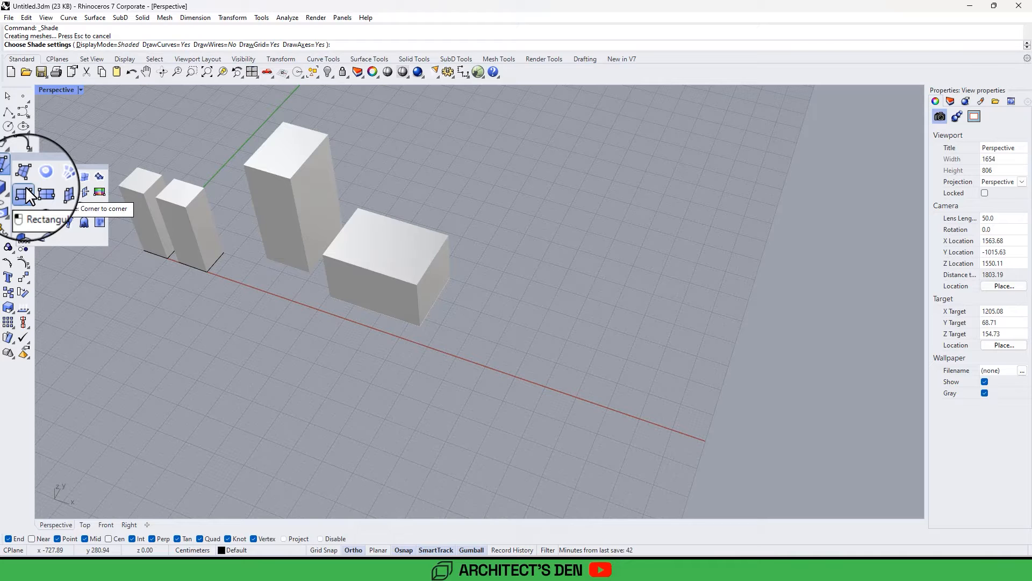
click(24, 186)
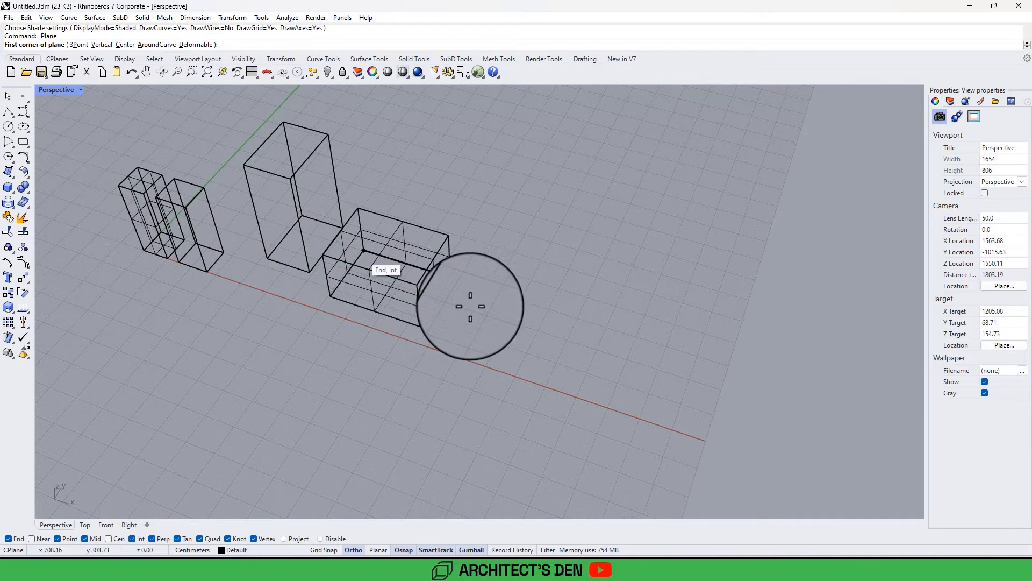
click(476, 260)
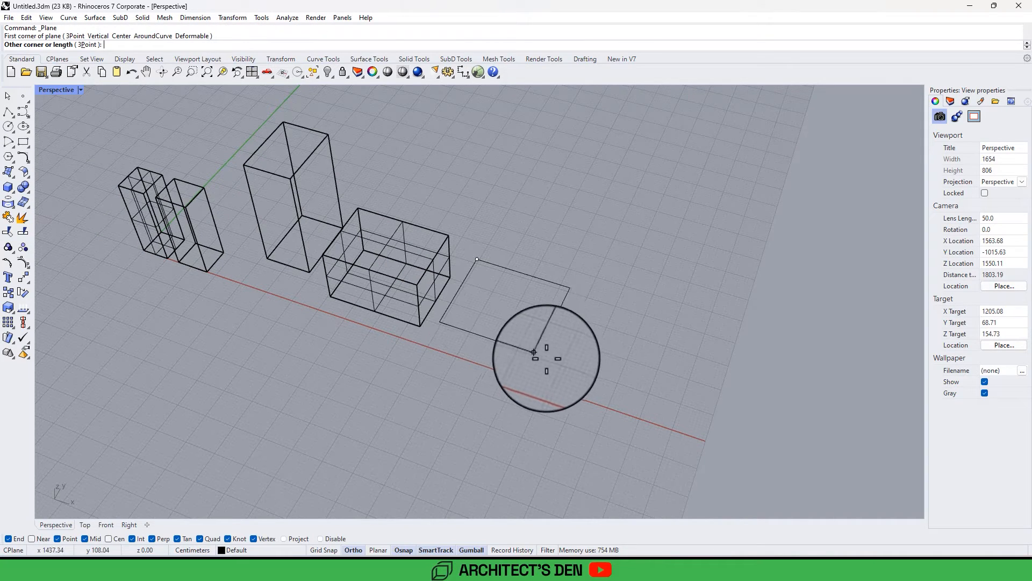
click(556, 359)
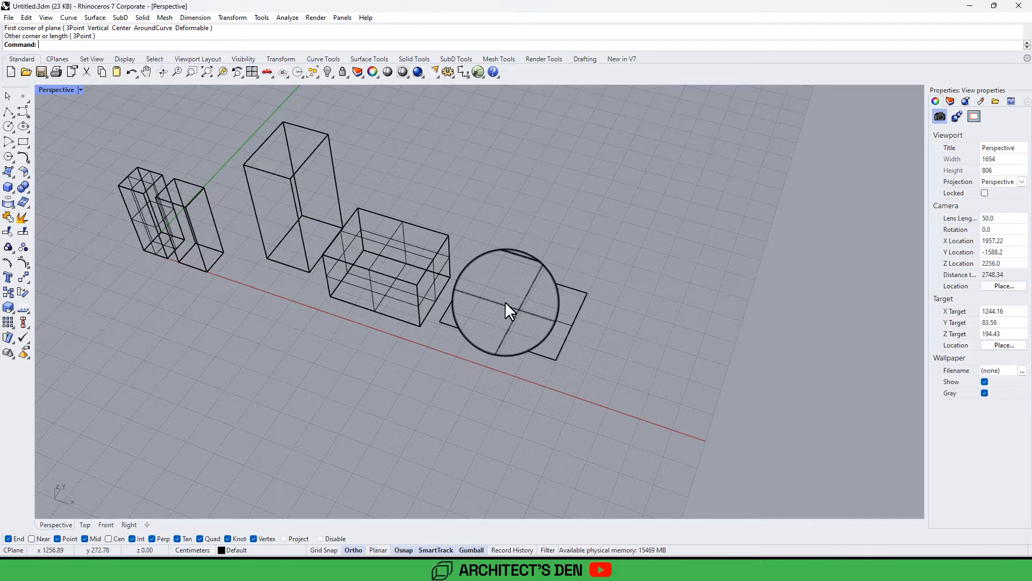
Step: Move the new plane surface straight up along Z with the gumball
click(513, 307)
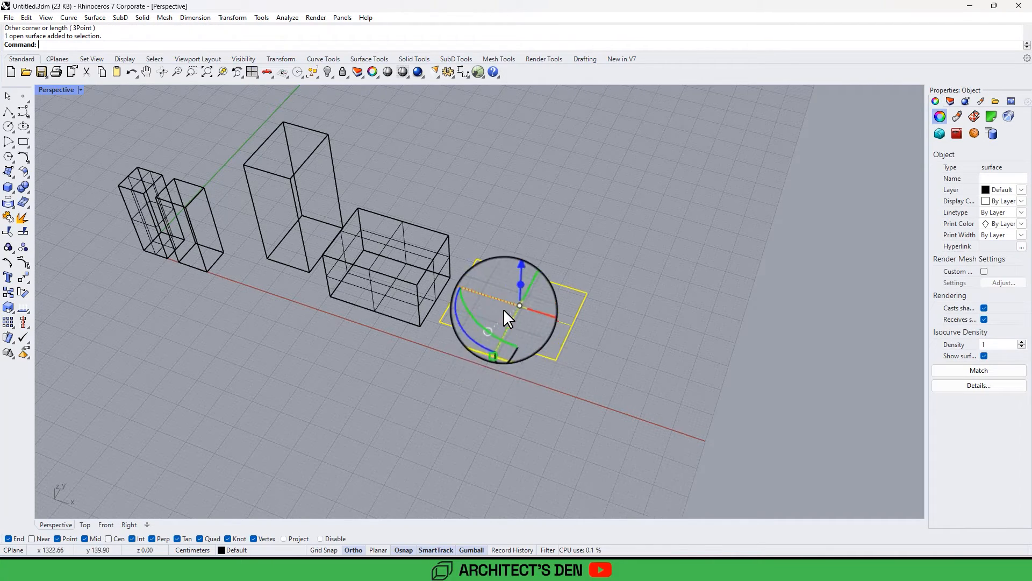
scroll(504, 308, up, 4)
right_drag(530, 313, 549, 285)
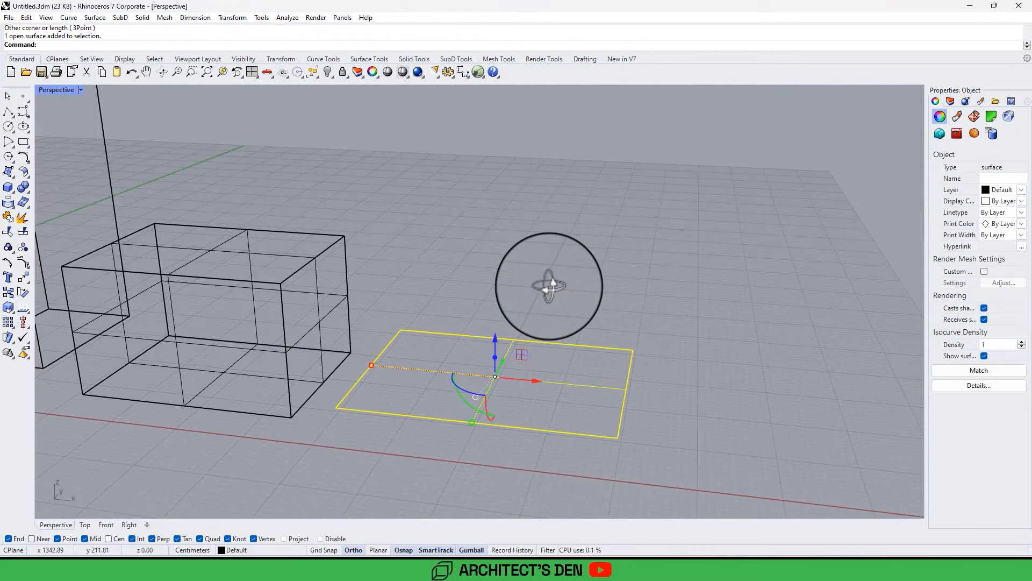
scroll(495, 347, up, 2)
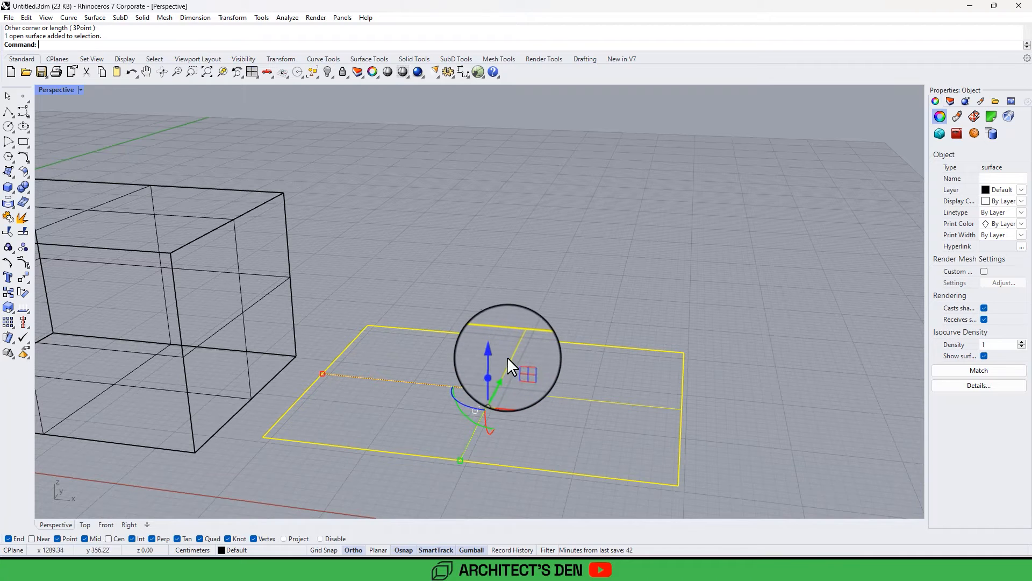
scroll(498, 382, up, 1)
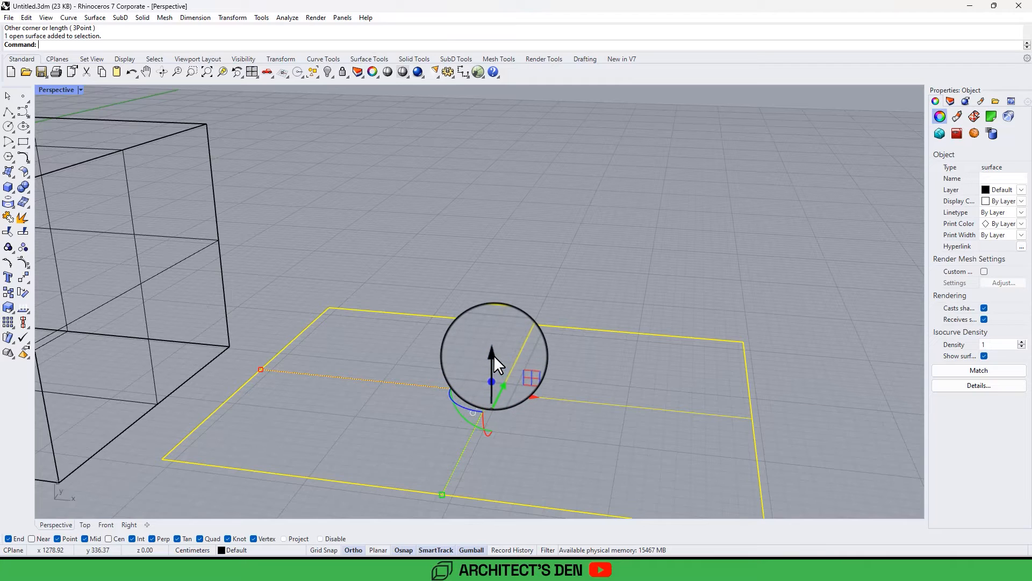
click(492, 353)
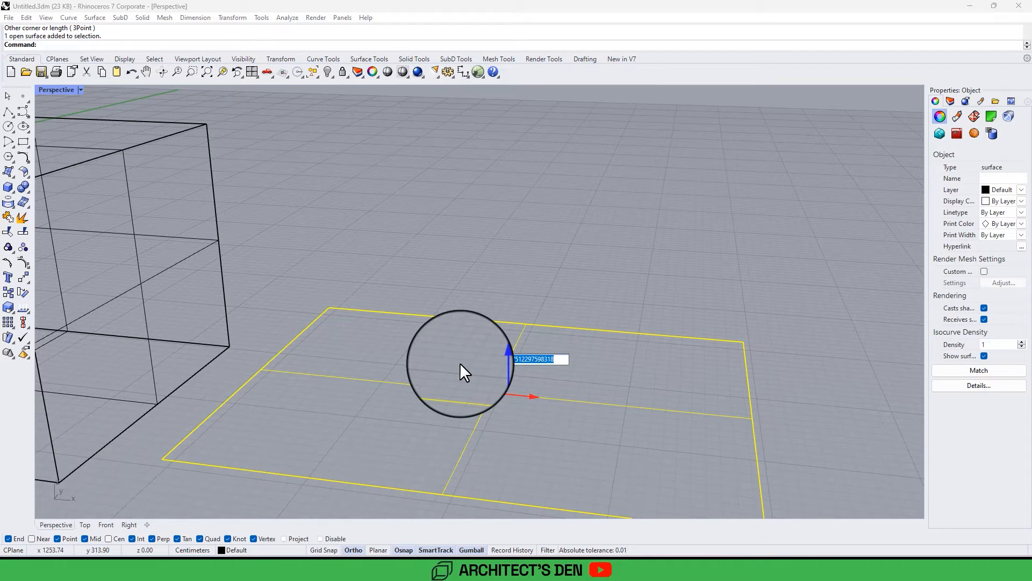
key(BackSpace)
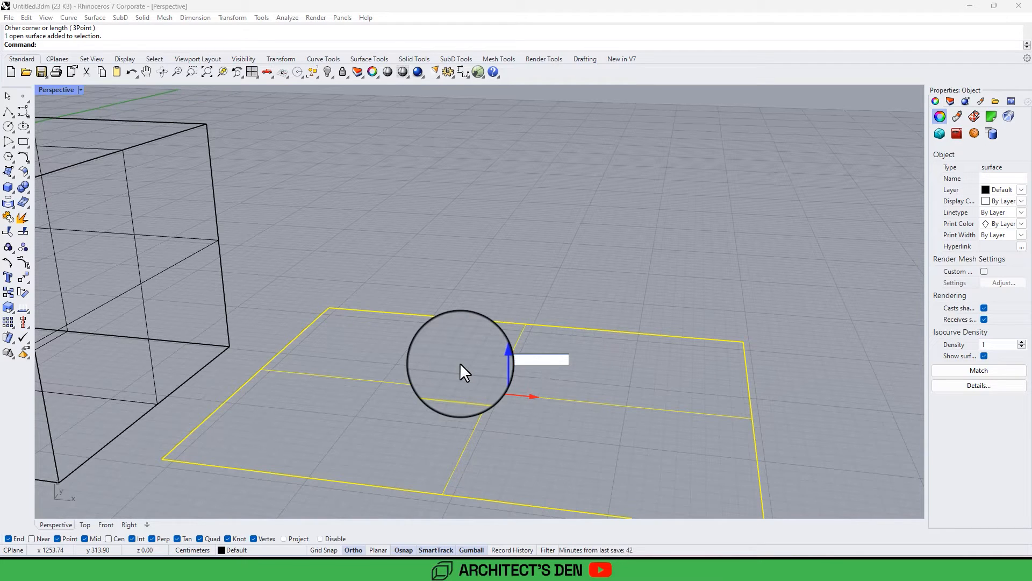
key(Return)
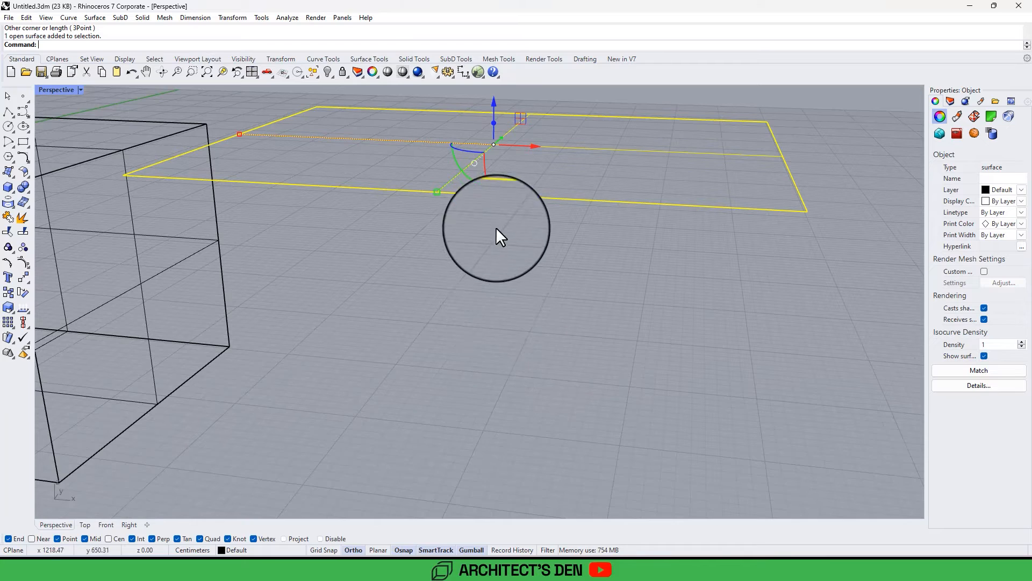
Step: Undo the upward move of the plane surface
scroll(495, 227, down, 8)
scroll(495, 150, up, 2)
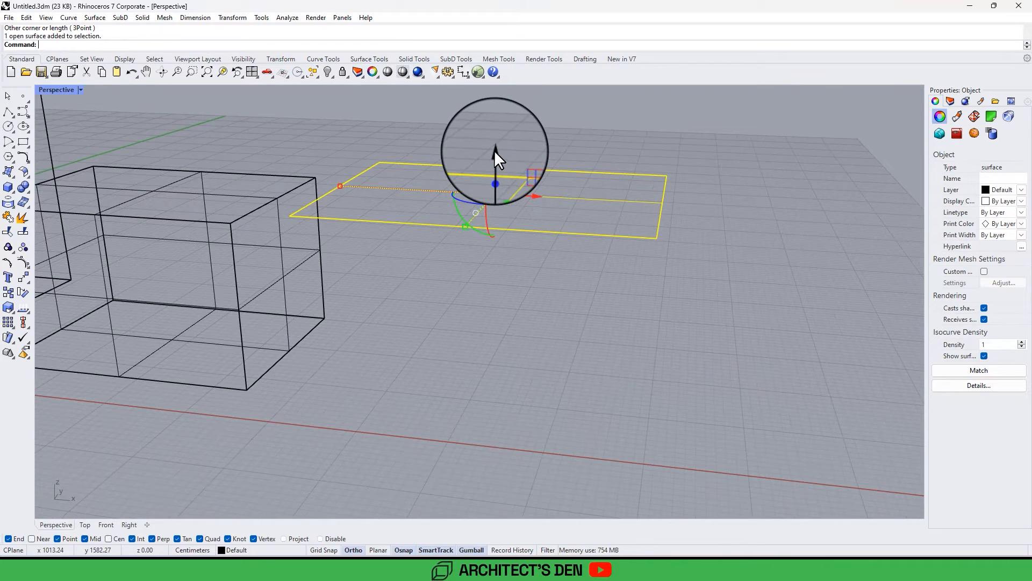
scroll(543, 188, down, 2)
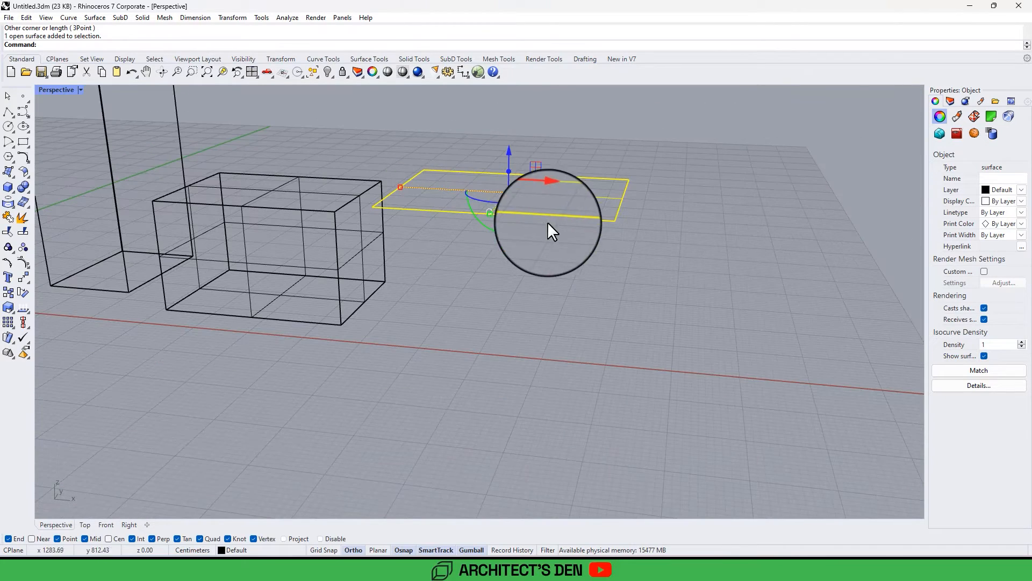
scroll(528, 171, up, 3)
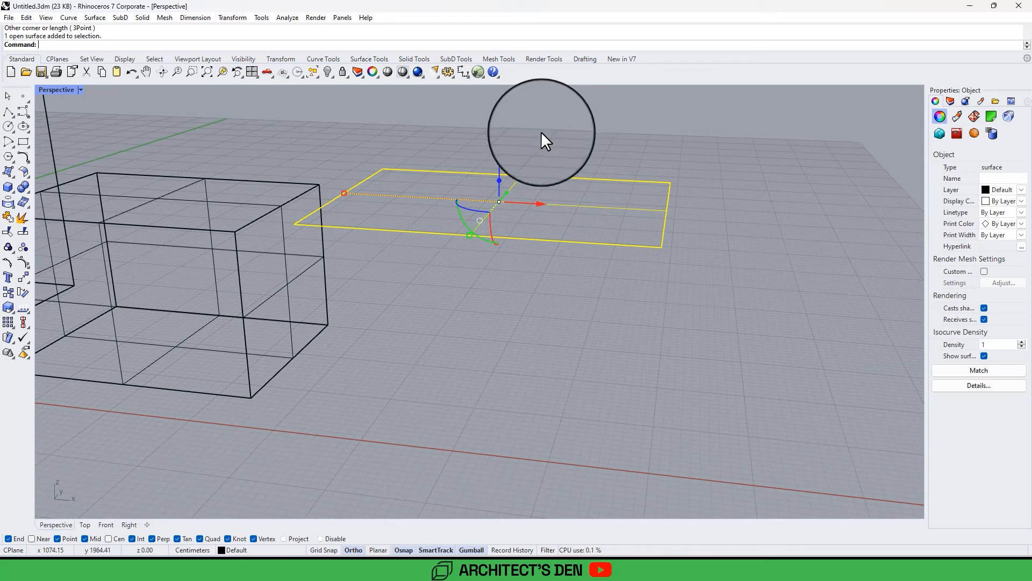
key(ctrl+z)
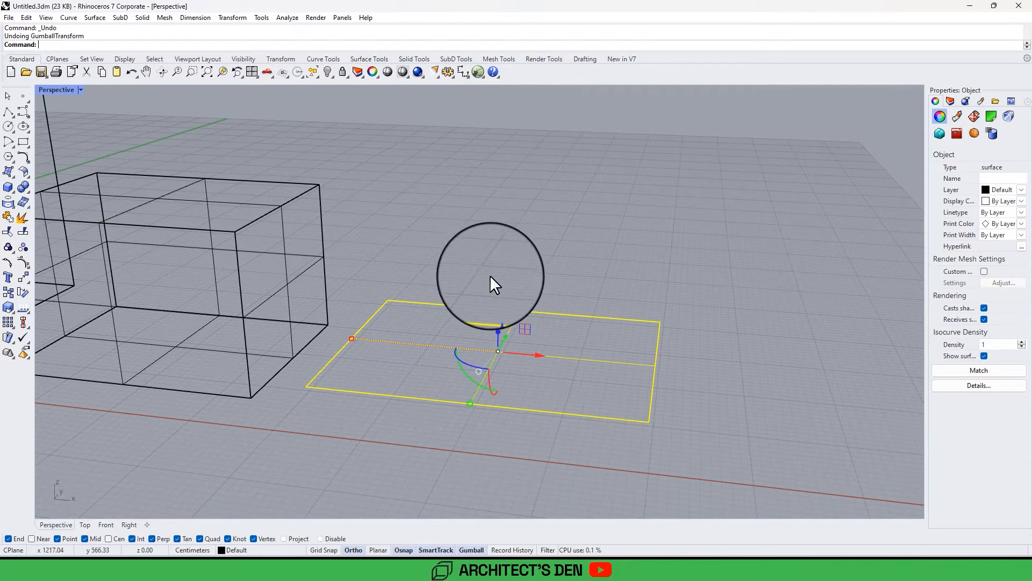
Step: Extrude the rectangular plane surface upward by 300 cm with the gumball's vertical extrusion handle
scroll(498, 332, up, 3)
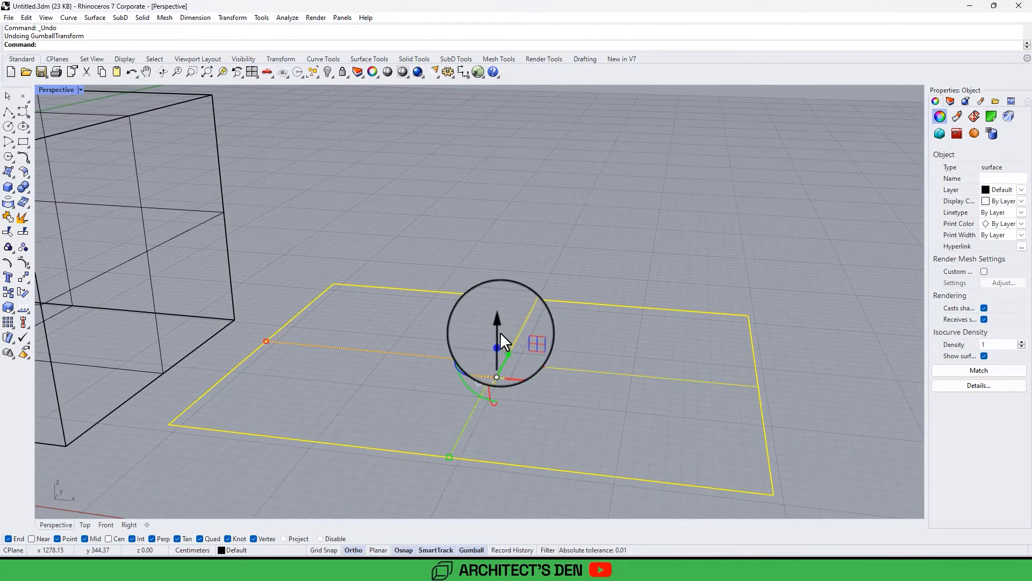
click(499, 341)
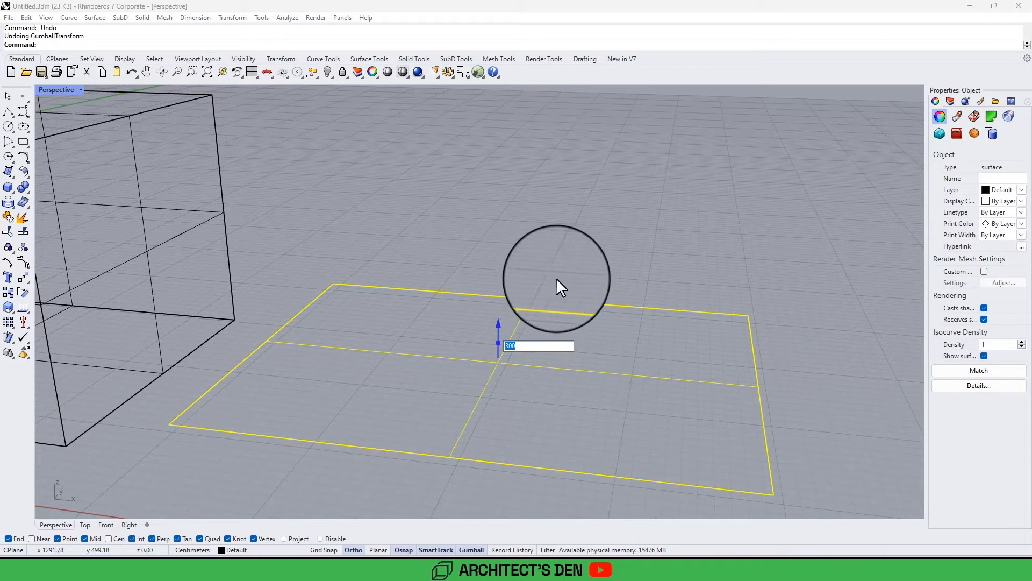
click(585, 233)
click(502, 363)
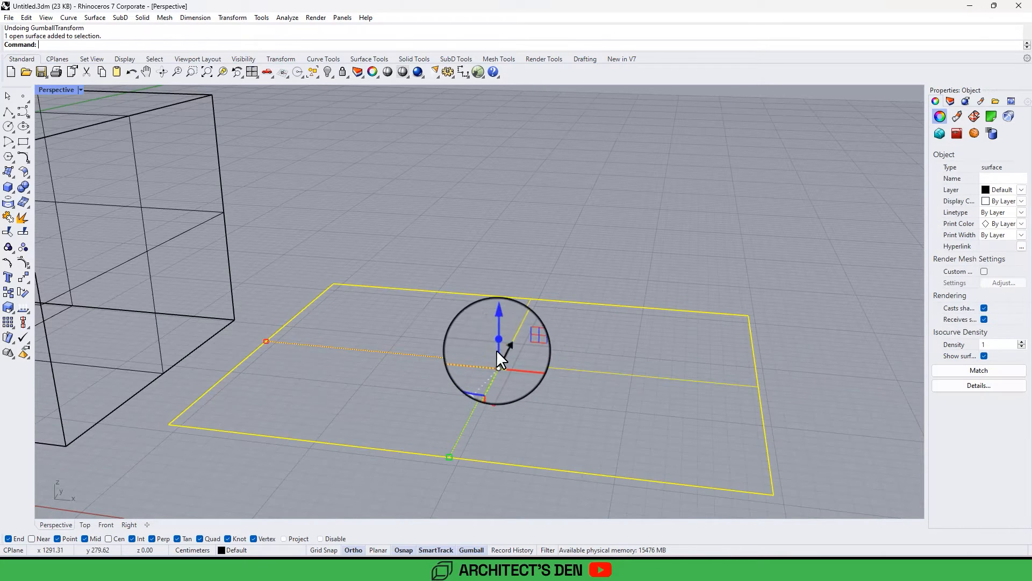
scroll(500, 344, up, 3)
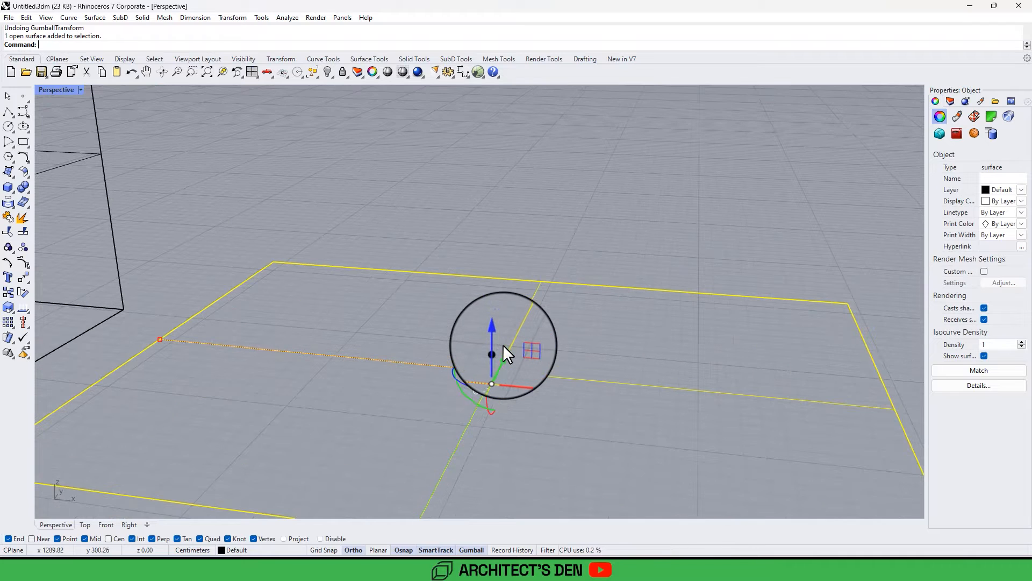
scroll(495, 349, down, 3)
click(496, 344)
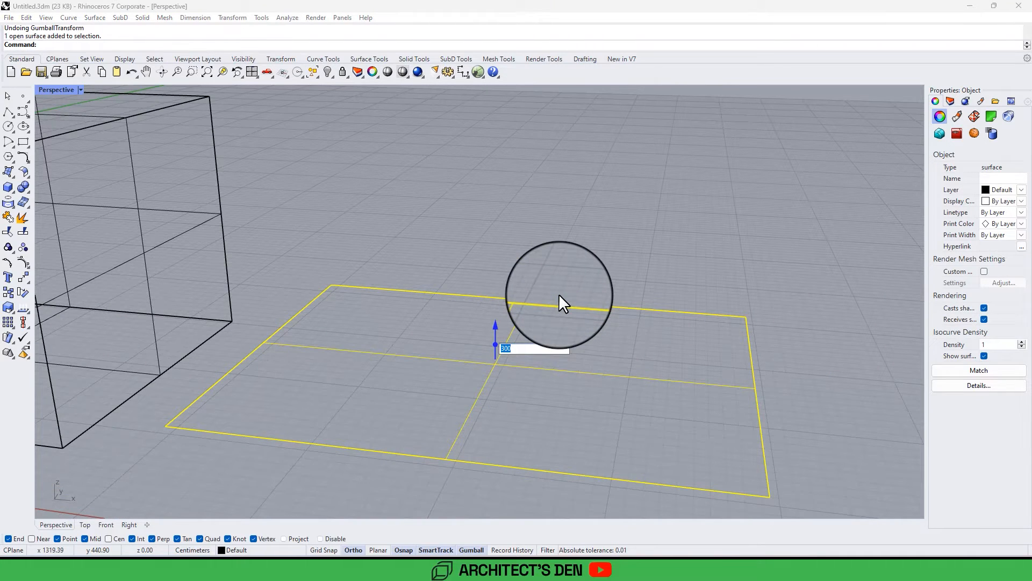
text(300)
key(Return)
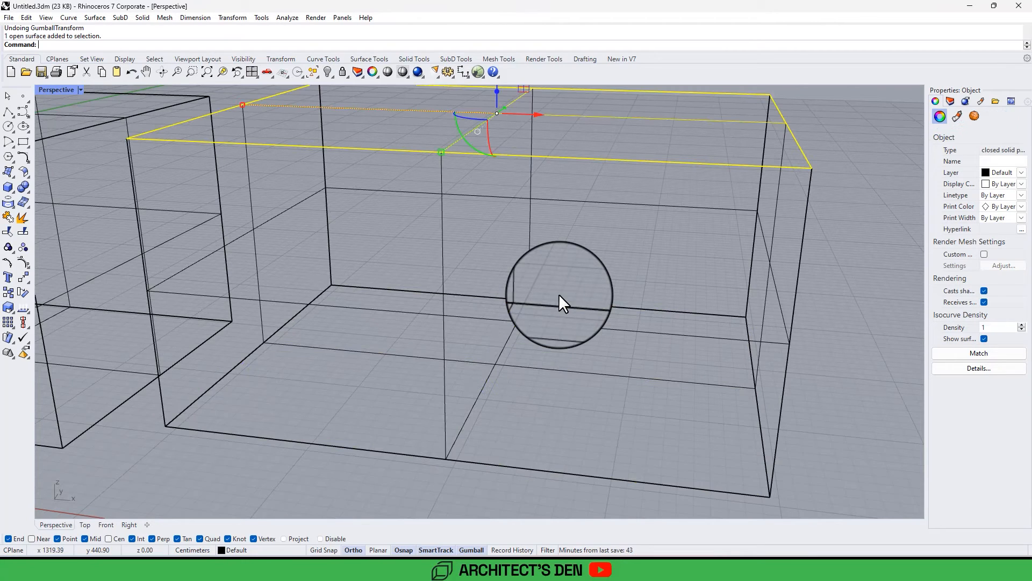
Step: Shade the view to examine the top and sides of the newly extruded box, and leave the shaded display
scroll(519, 296, down, 2)
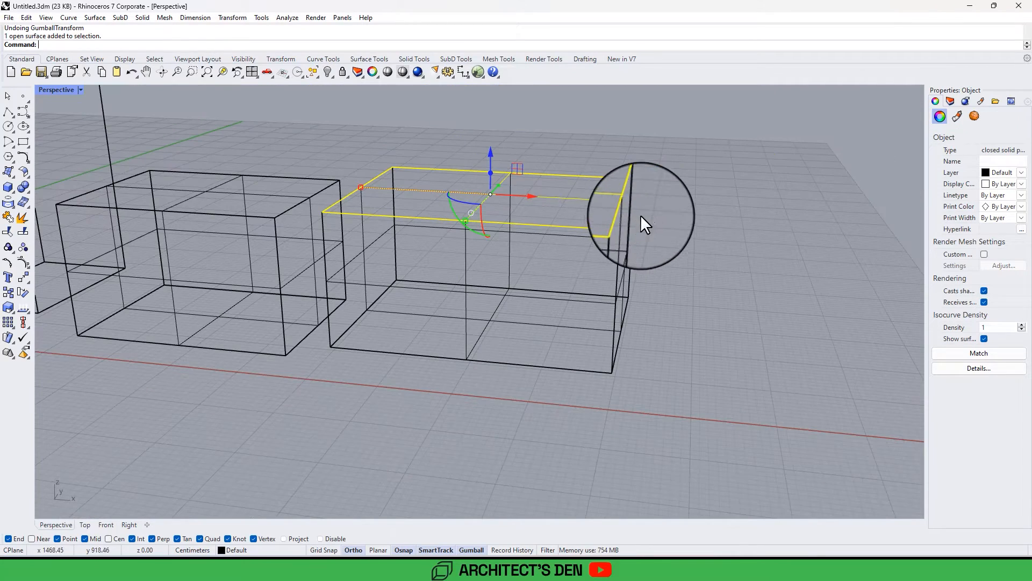
mouse_move(662, 206)
right_down()
mouse_move(652, 219)
mouse_move(535, 244)
mouse_move(590, 194)
mouse_move(682, 200)
mouse_move(565, 178)
mouse_move(567, 238)
mouse_move(535, 260)
mouse_move(636, 203)
mouse_move(673, 205)
right_up()
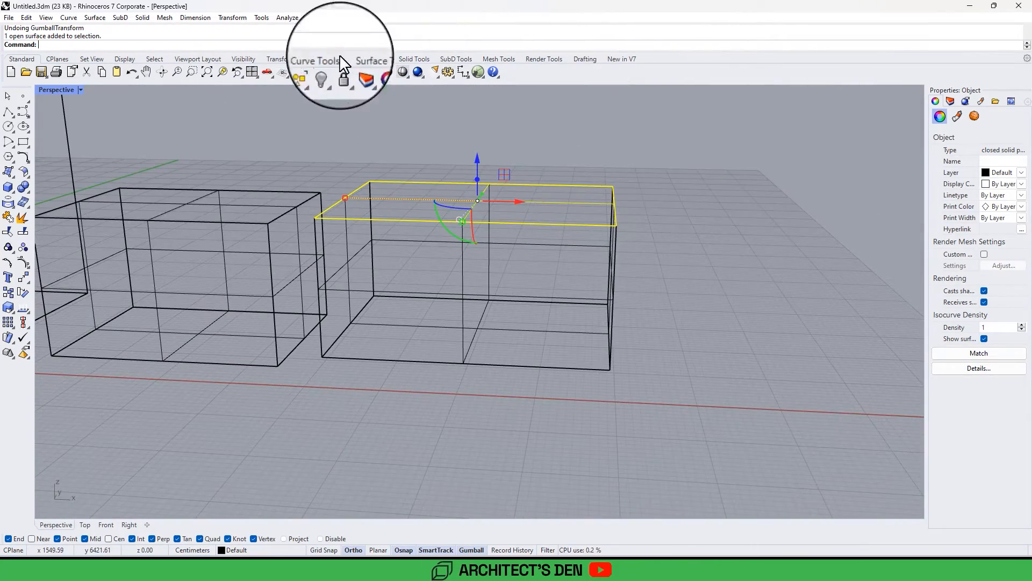
click(388, 72)
scroll(503, 133, up, 4)
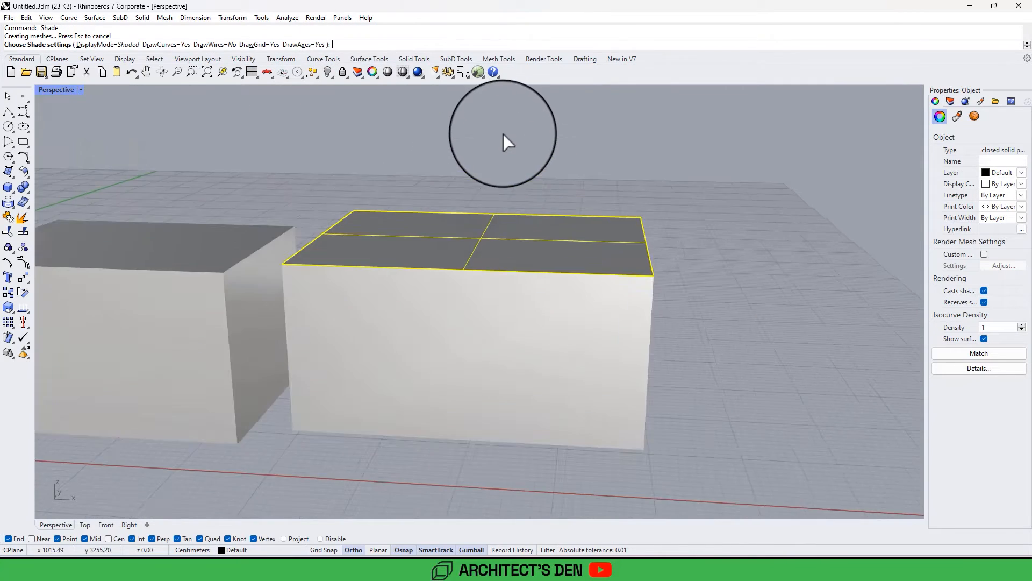
right_drag(503, 133, 496, 215)
key(Escape)
key(Home)
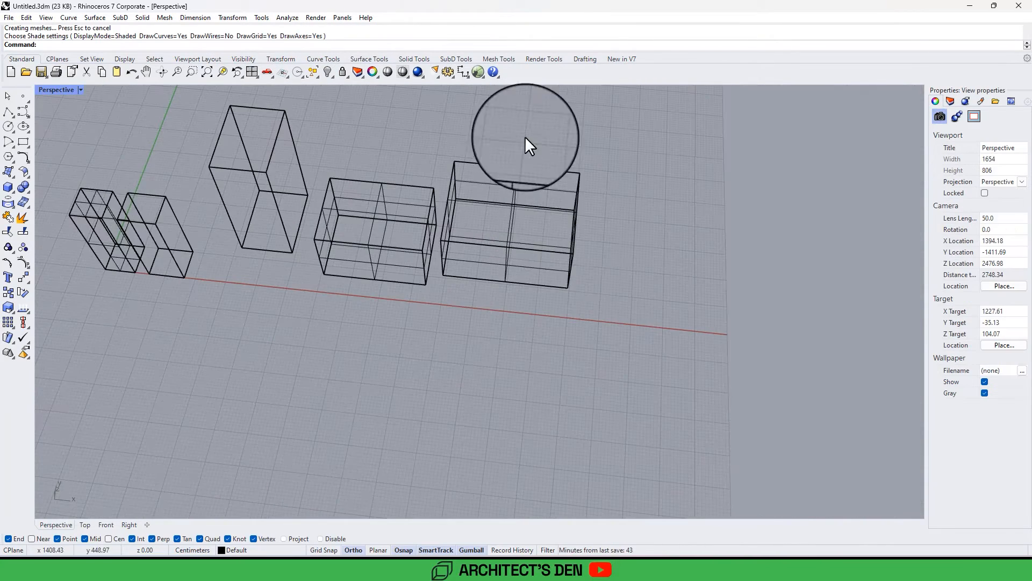
Step: Shade the view again to compare all the box volumes from several angles, and return to the wireframe with nothing selected
click(388, 72)
scroll(492, 190, up, 6)
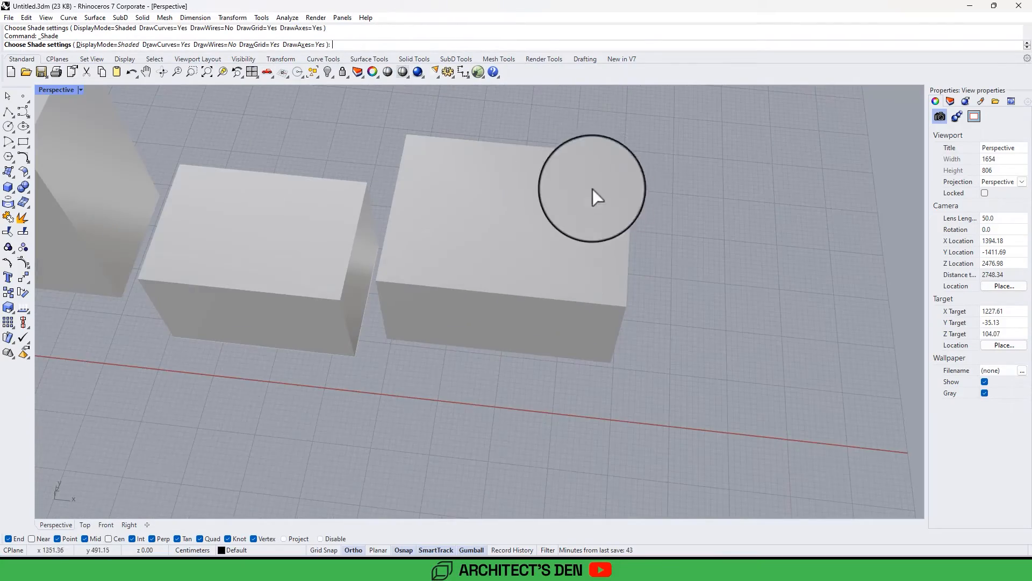
mouse_move(593, 189)
right_down()
mouse_move(475, 146)
mouse_move(459, 70)
mouse_move(621, 133)
mouse_move(603, 281)
mouse_move(482, 152)
mouse_move(452, 502)
mouse_move(518, 412)
mouse_move(570, 288)
mouse_move(742, 323)
mouse_move(733, 411)
mouse_move(497, 352)
mouse_move(394, 340)
mouse_move(397, 401)
mouse_move(544, 351)
mouse_move(517, 379)
mouse_move(508, 317)
mouse_move(297, 328)
right_up()
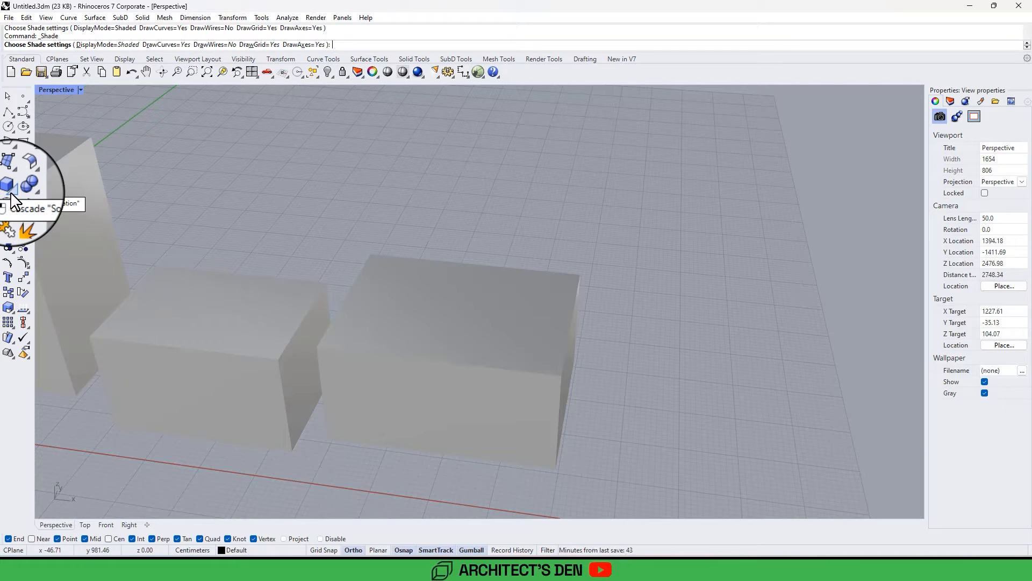
scroll(240, 265, down, 10)
scroll(134, 252, up, 5)
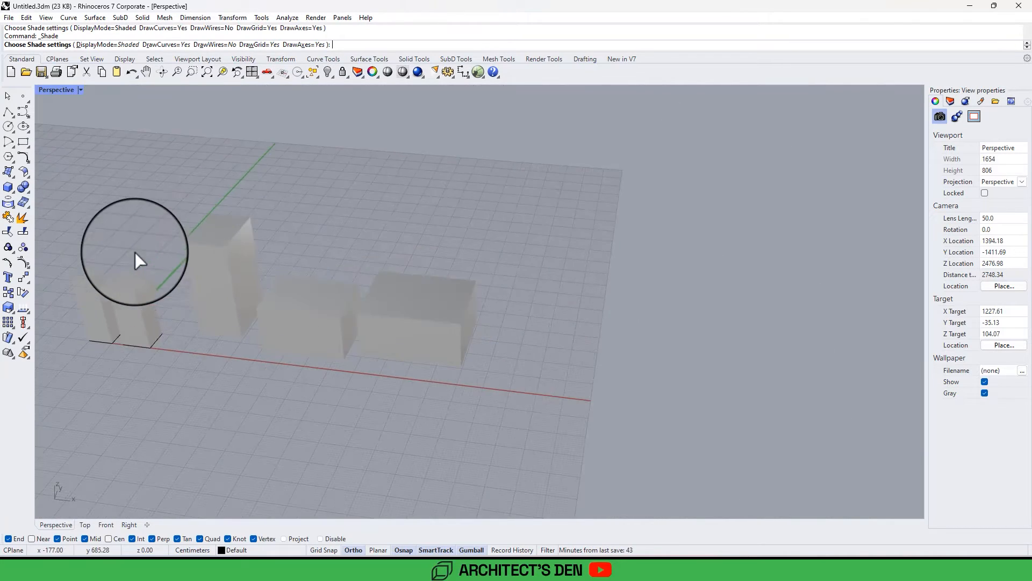
scroll(243, 281, down, 5)
scroll(246, 279, up, 8)
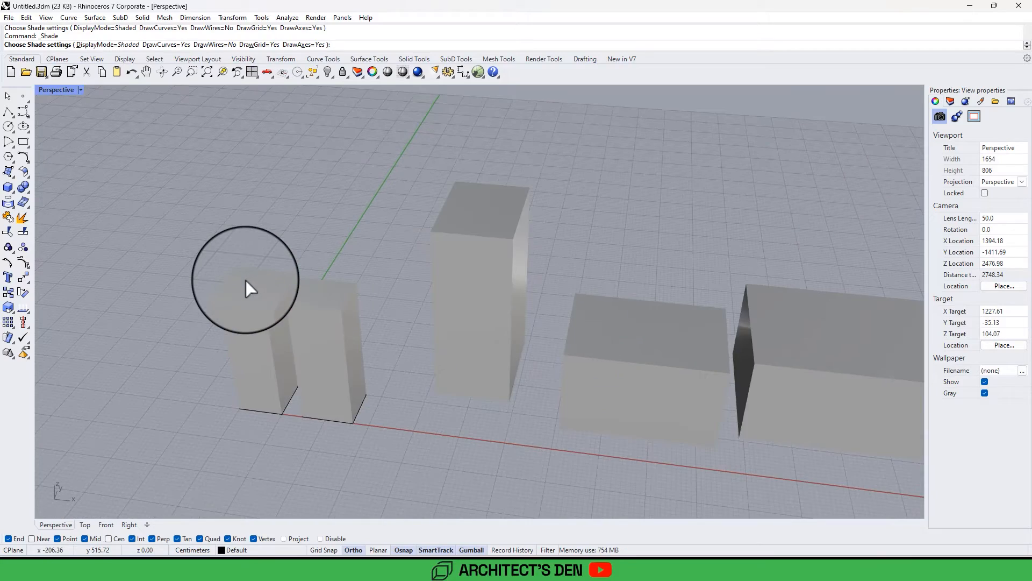
right_drag(246, 280, 343, 286)
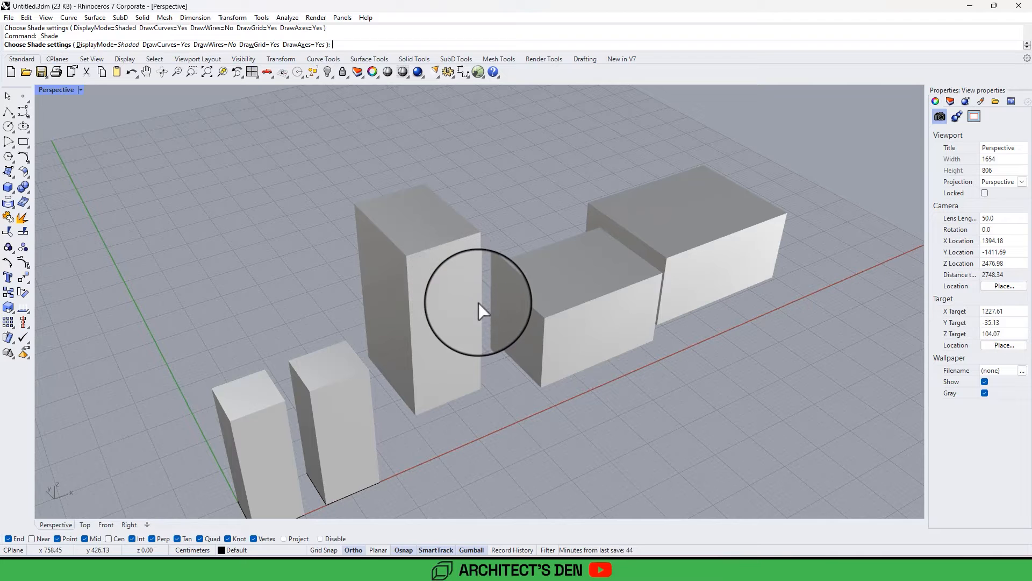
click(551, 288)
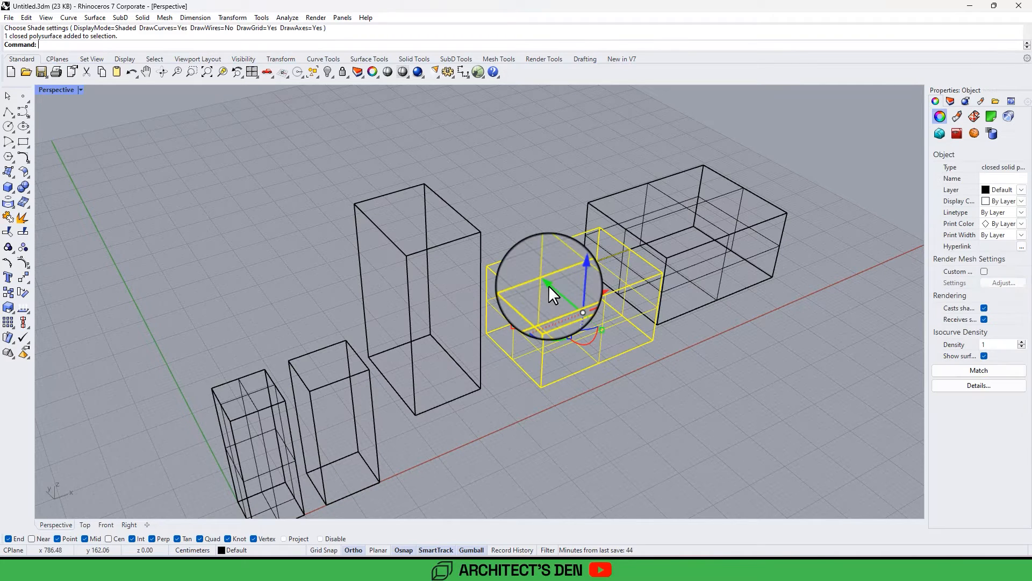
click(688, 324)
Step: Draw a rectangle curve from corner to corner on the empty ground beside the row of boxes, and select it
mouse_move(688, 324)
right_down()
mouse_move(561, 323)
mouse_move(484, 220)
mouse_move(489, 258)
mouse_move(323, 272)
mouse_move(397, 273)
mouse_move(322, 219)
mouse_move(487, 298)
mouse_move(493, 272)
right_up()
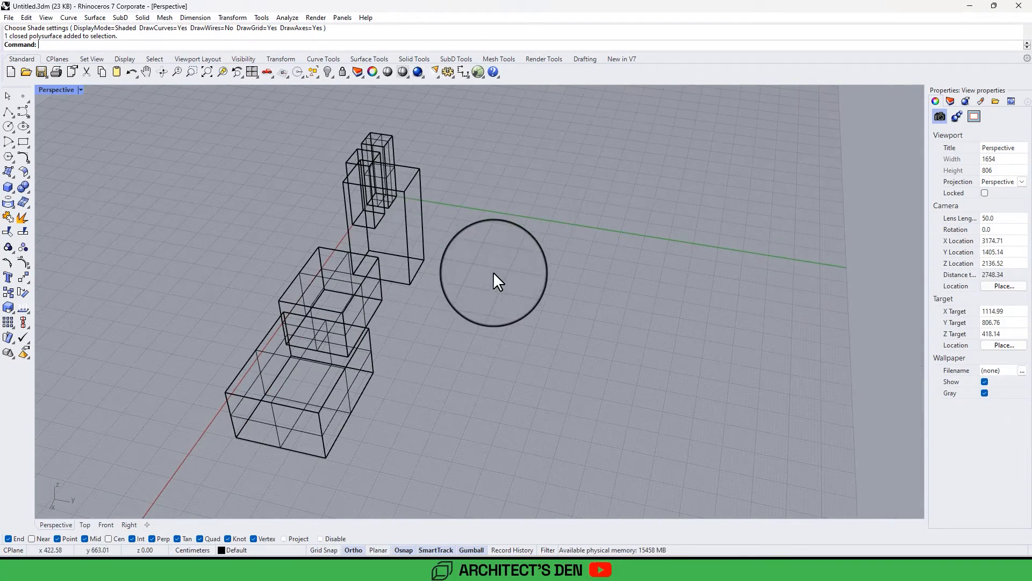
click(28, 146)
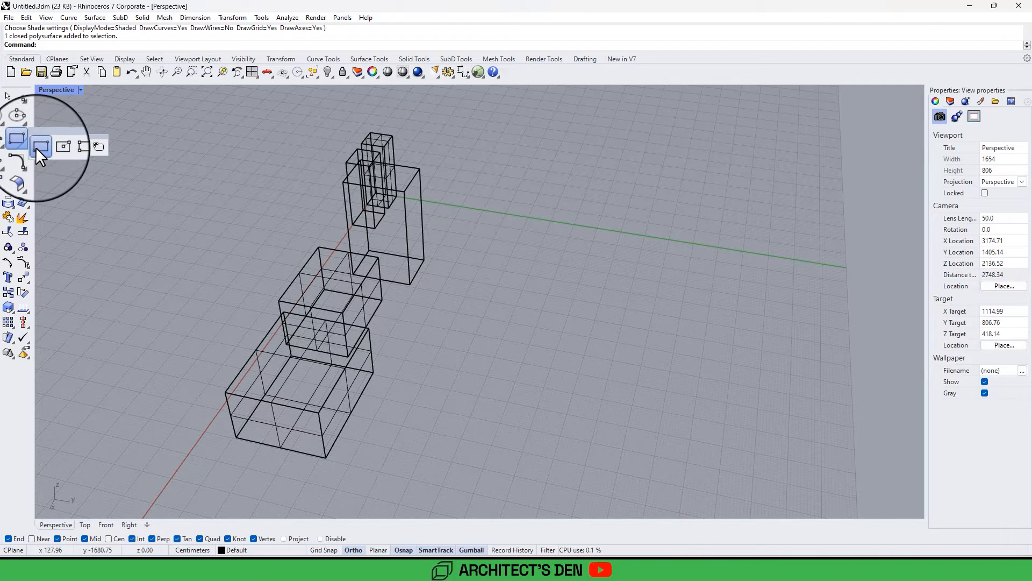
click(38, 148)
click(466, 278)
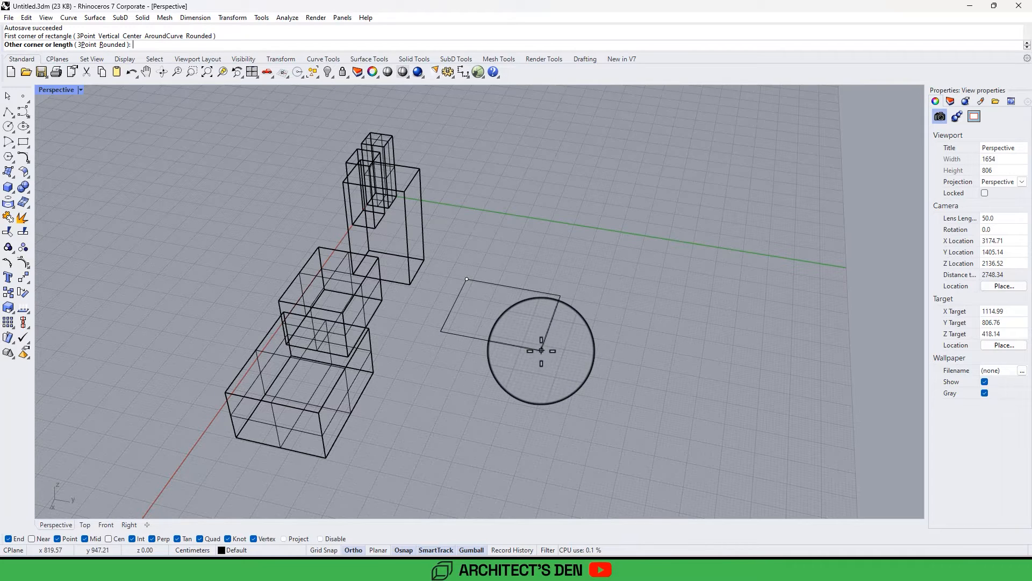
click(540, 351)
scroll(488, 324, up, 2)
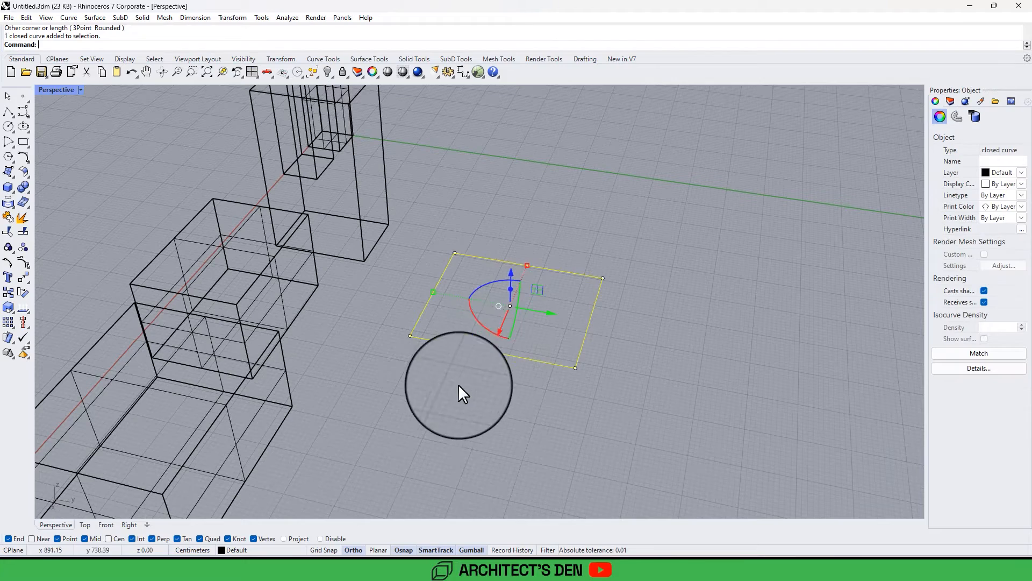
Step: Try to extrude the rectangle curve with the surface extrusion command ExtrudeSrf, and leave the command
scroll(473, 274, up, 2)
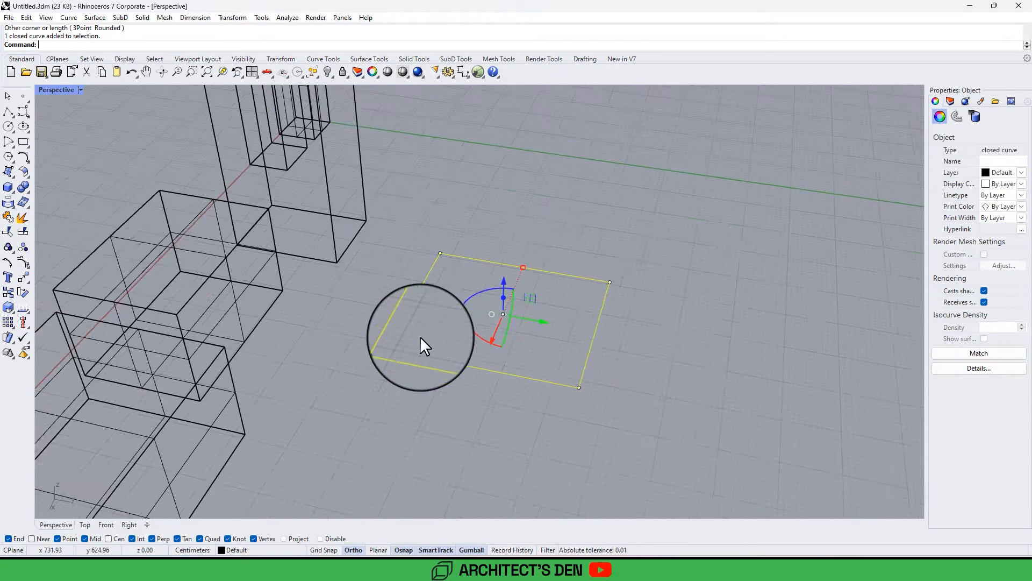
scroll(421, 337, down, 2)
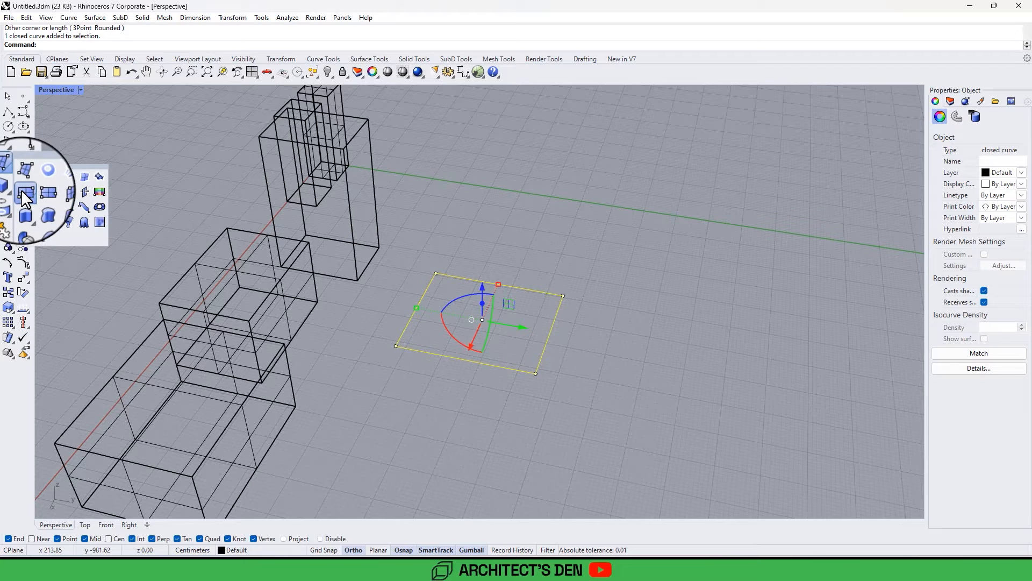
click(21, 189)
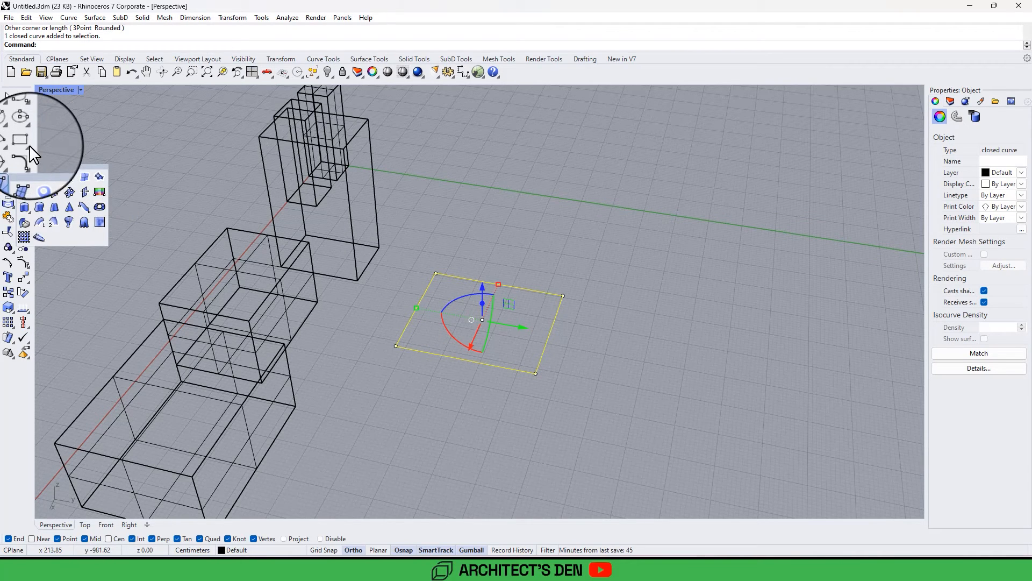
click(29, 144)
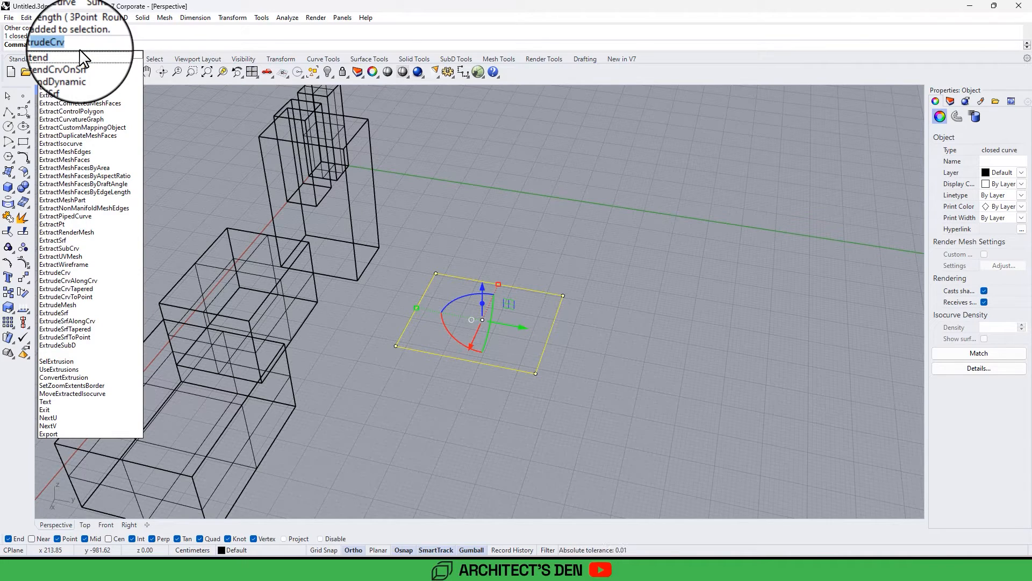
text(trude)
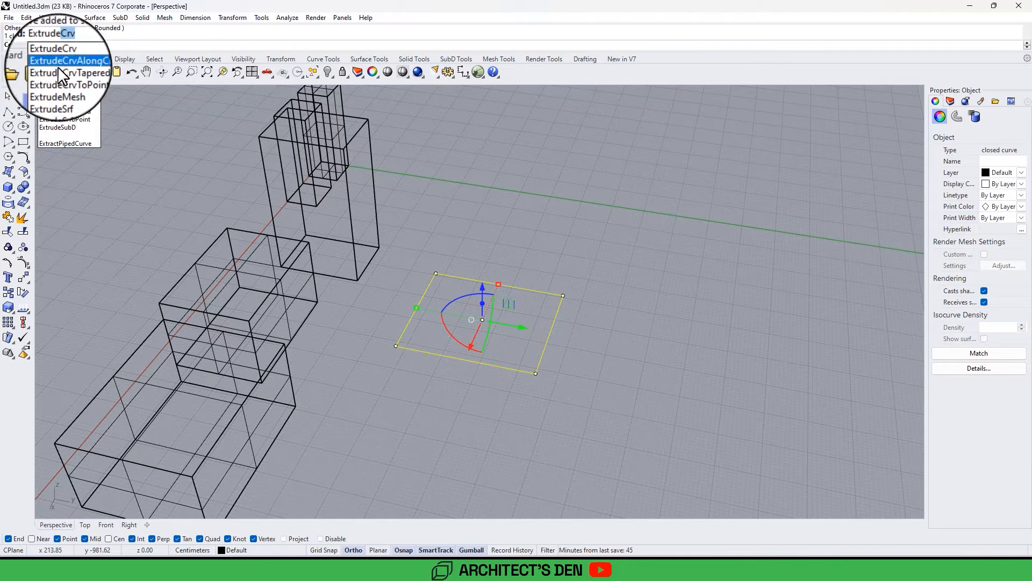
click(66, 94)
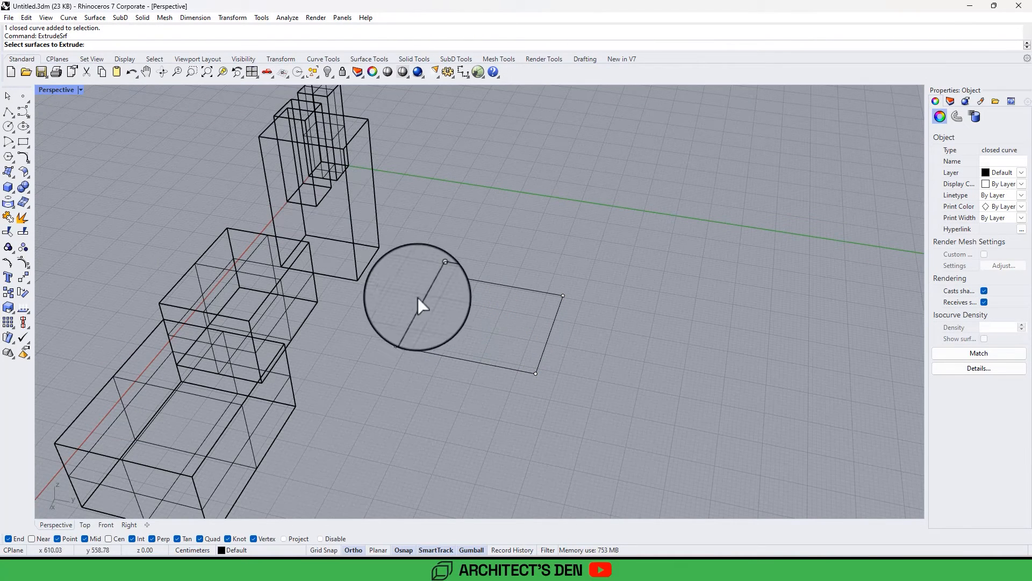
click(456, 276)
key(Escape)
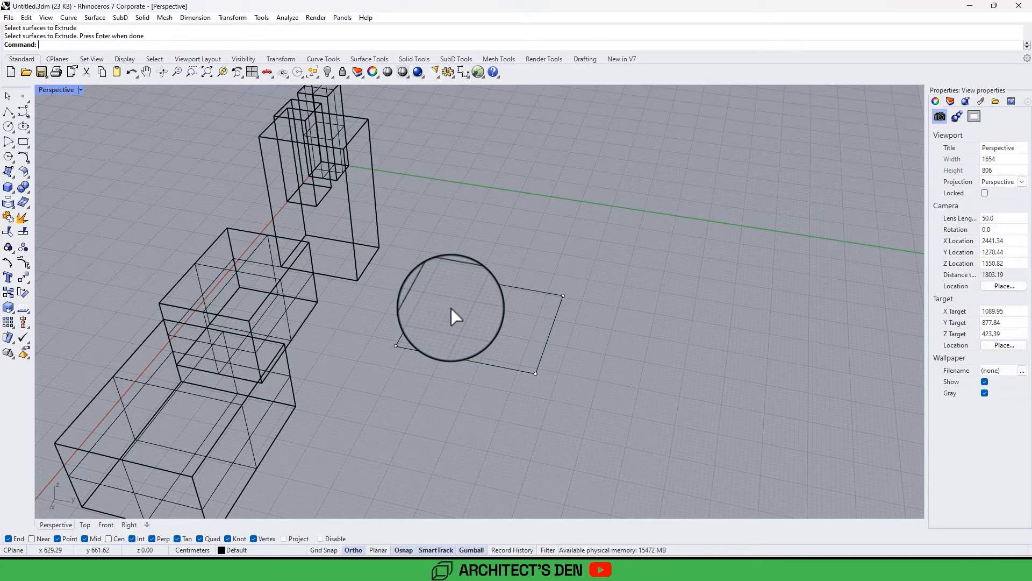
key(Escape)
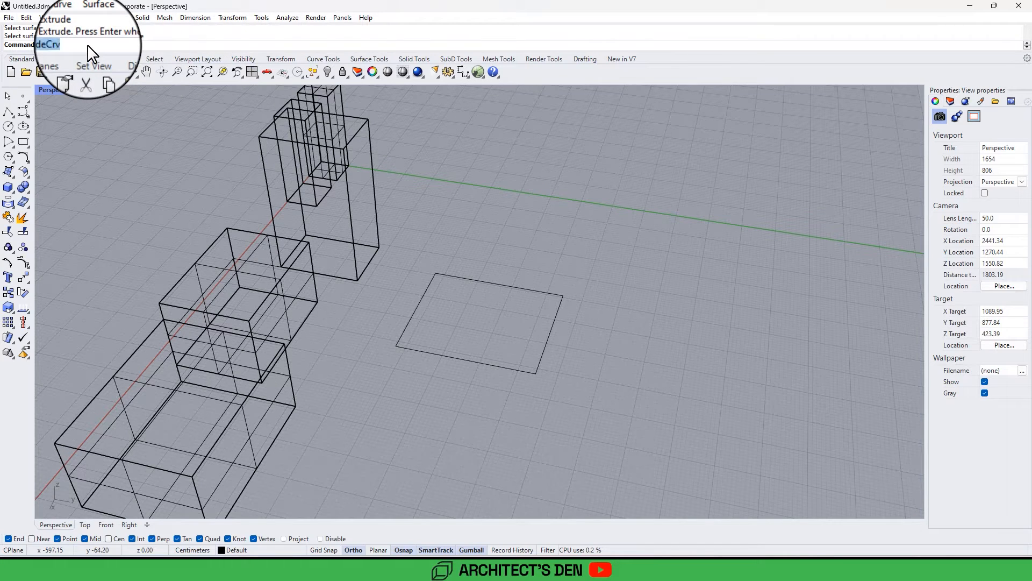
Step: Extrude the rectangle curve upward by 300 cm with ExtrudeCrv, with the Solid option set to Yes
text(trud)
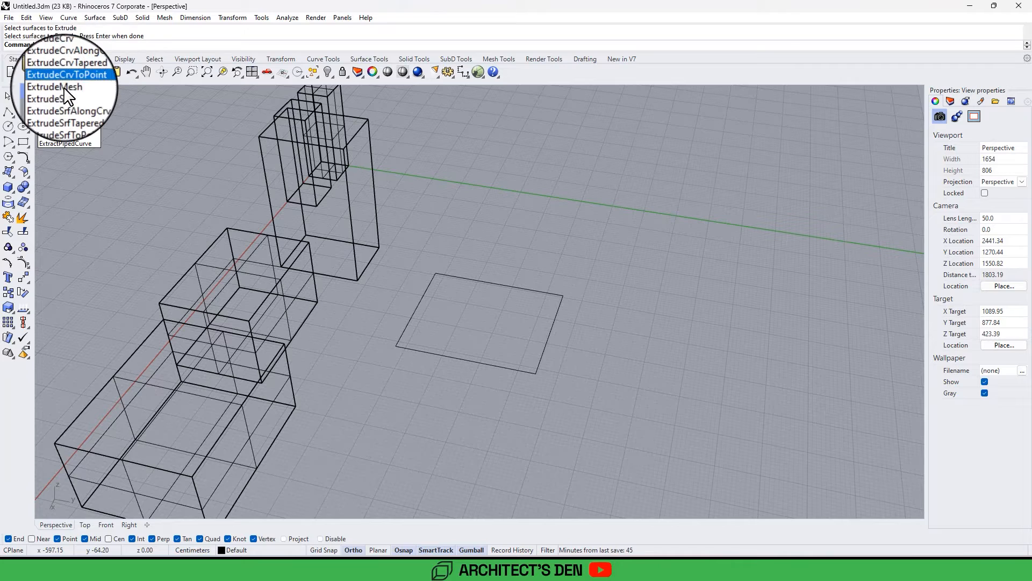
click(76, 56)
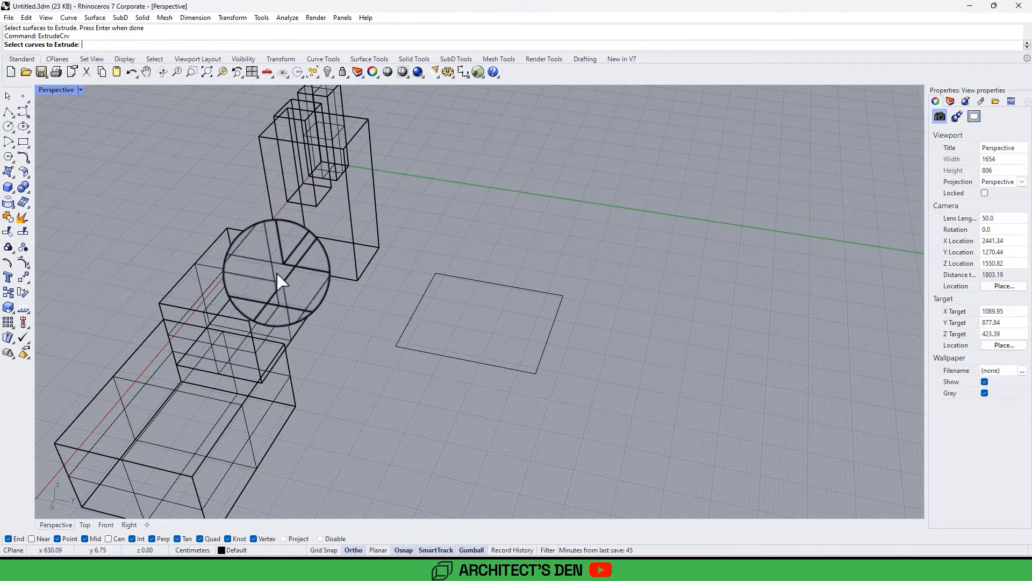
click(421, 299)
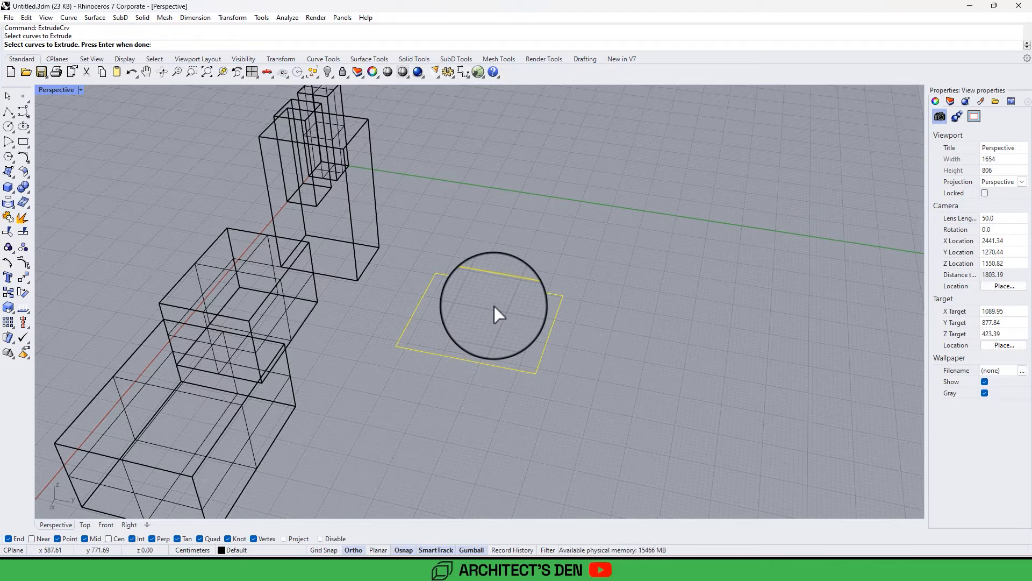
key(Return)
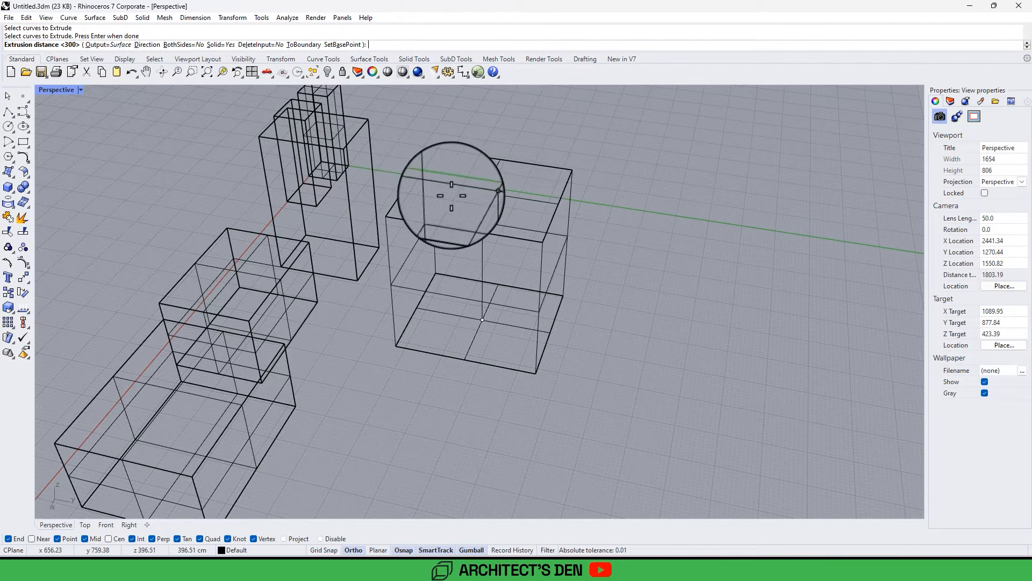
scroll(452, 172, down, 2)
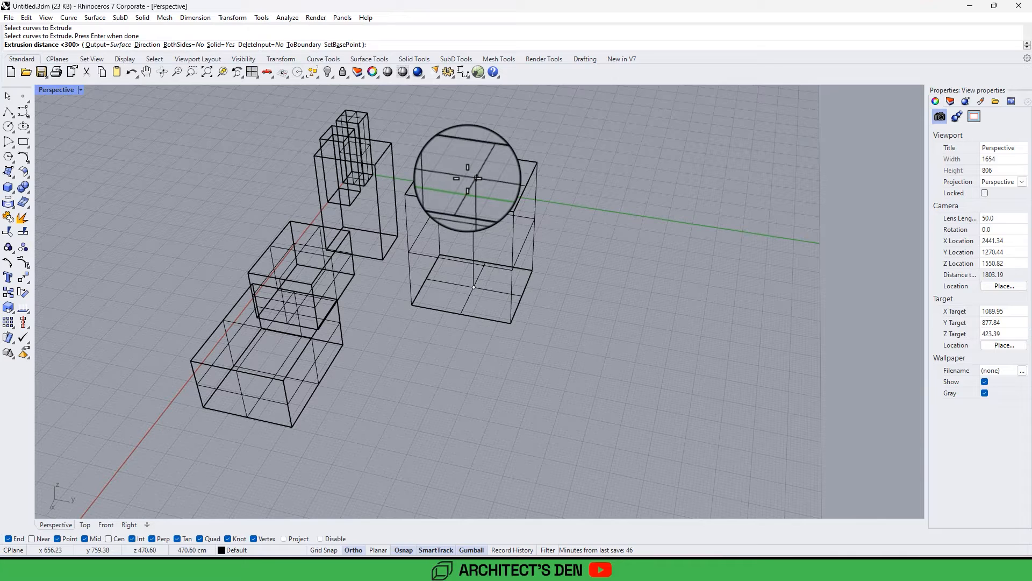
text(300)
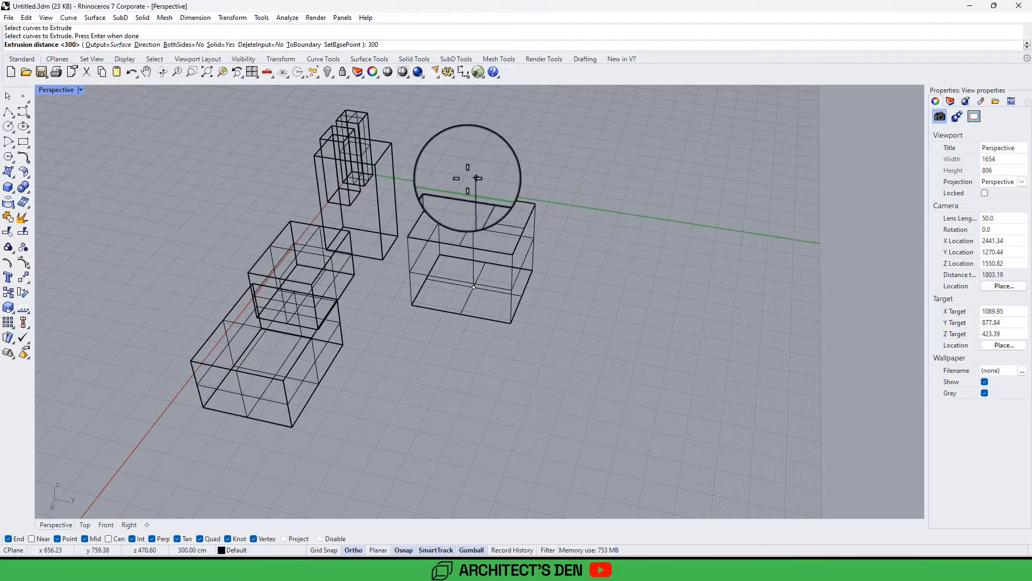
key(Return)
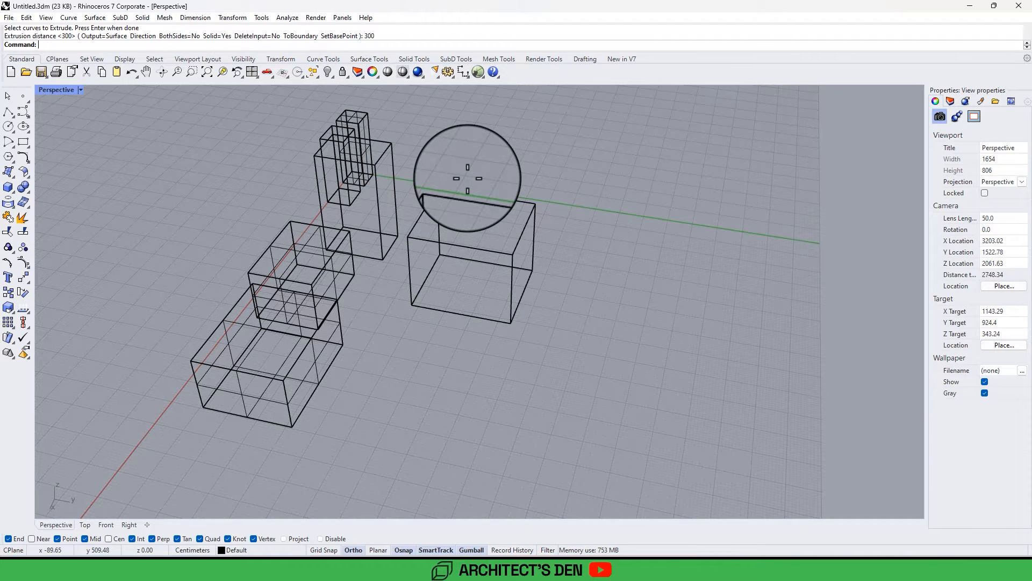
Step: Shade the view to examine the box extruded from the curve, return to wireframe and inspect the boxes from other angles
click(396, 72)
mouse_move(486, 228)
right_down()
mouse_move(419, 260)
mouse_move(541, 291)
mouse_move(394, 211)
mouse_move(341, 327)
mouse_move(238, 207)
mouse_move(28, 149)
right_up()
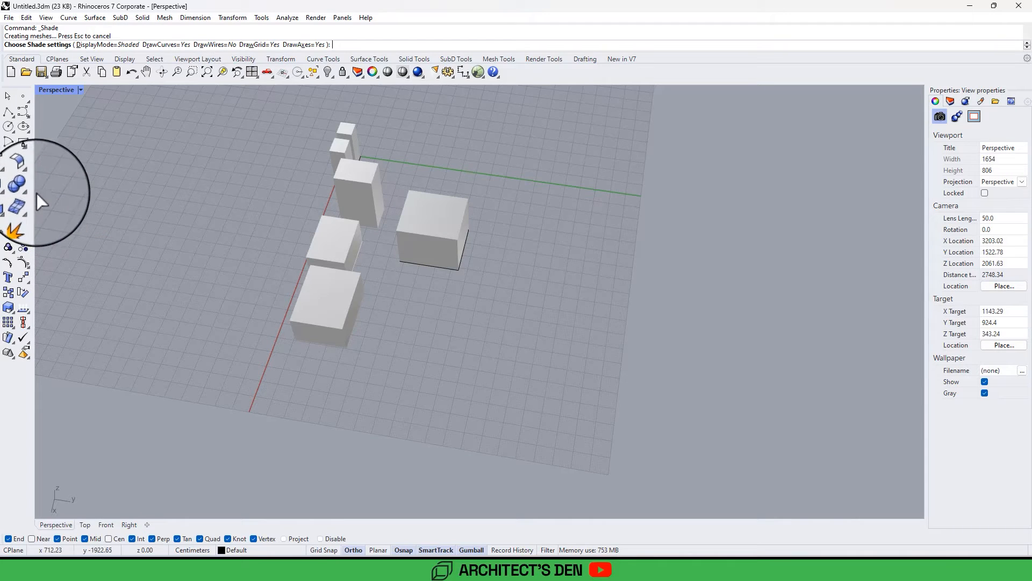
click(14, 177)
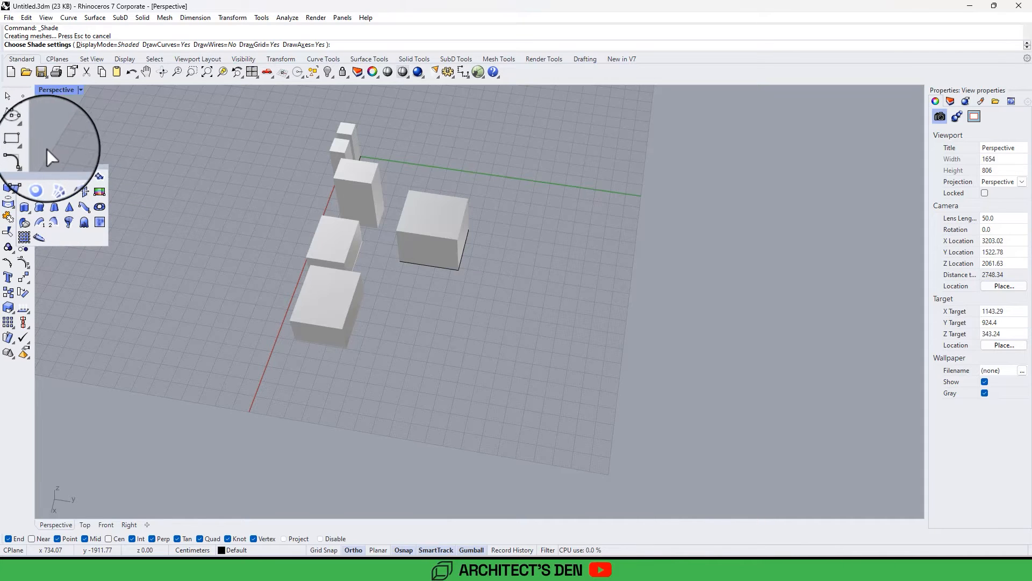
click(63, 147)
scroll(124, 199, down, 6)
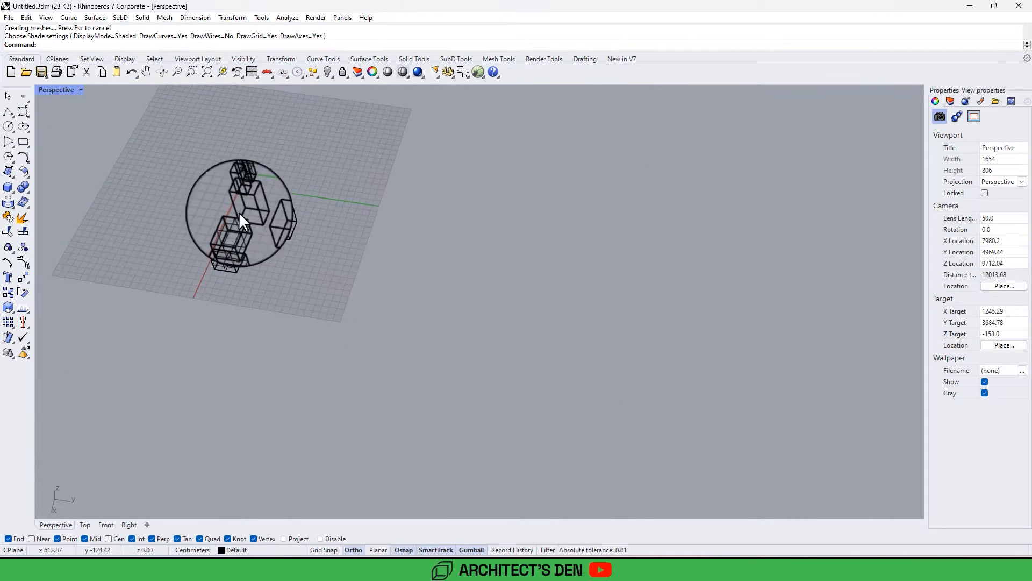
scroll(240, 212, up, 6)
scroll(273, 274, up, 6)
scroll(258, 273, down, 3)
scroll(252, 276, up, 3)
right_drag(274, 264, 302, 231)
scroll(301, 230, down, 4)
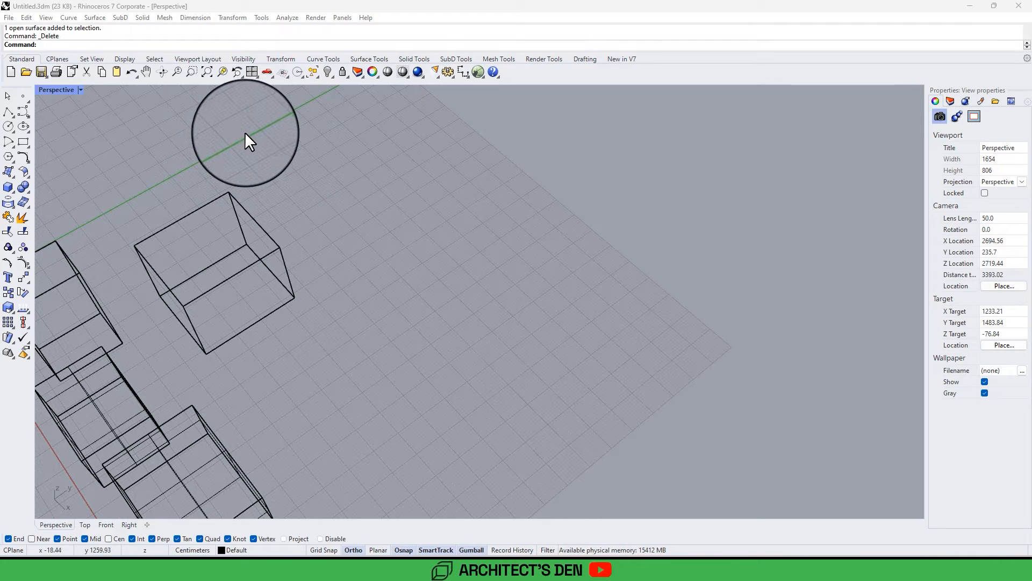
Step: Draw a rectangular plane surface from corner to corner on the empty ground beside the boxes, and select it
click(13, 179)
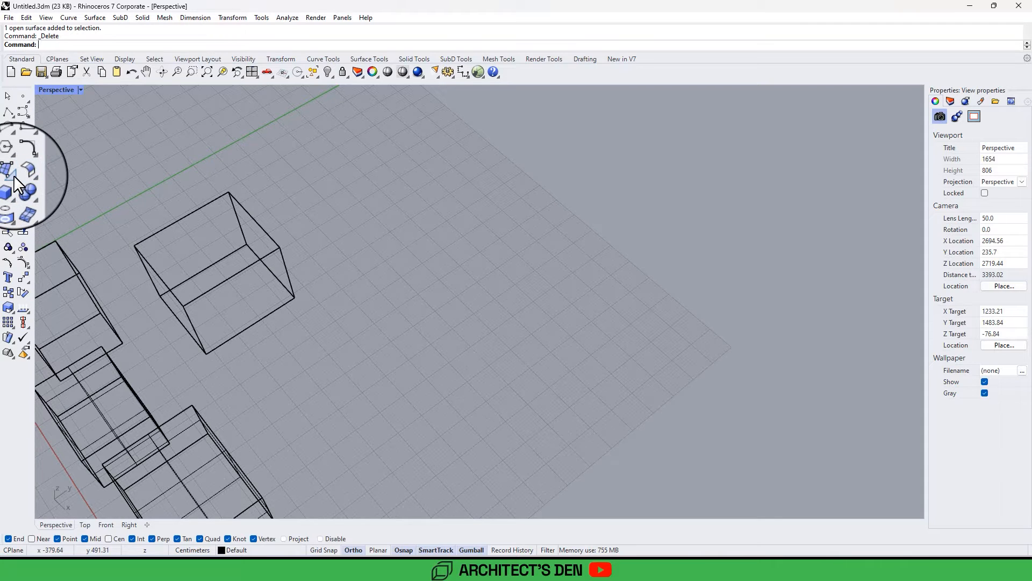
click(12, 175)
click(43, 194)
scroll(311, 334, up, 3)
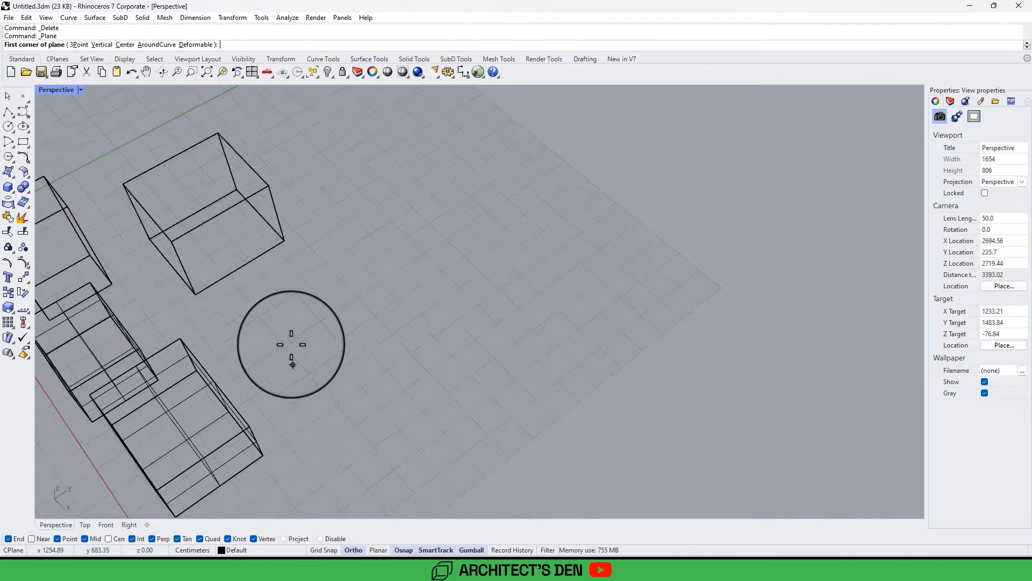
click(289, 297)
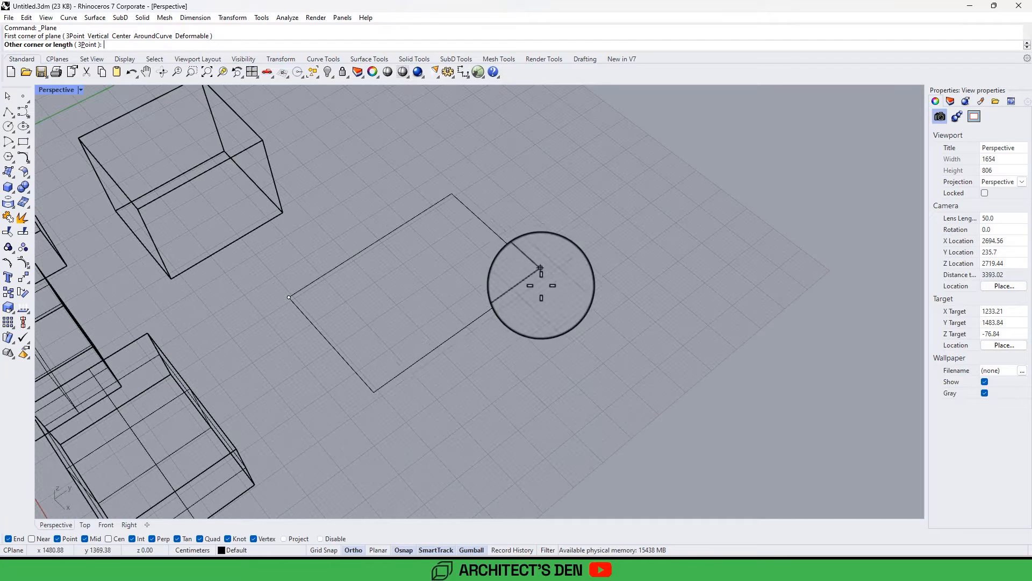
click(529, 304)
click(488, 338)
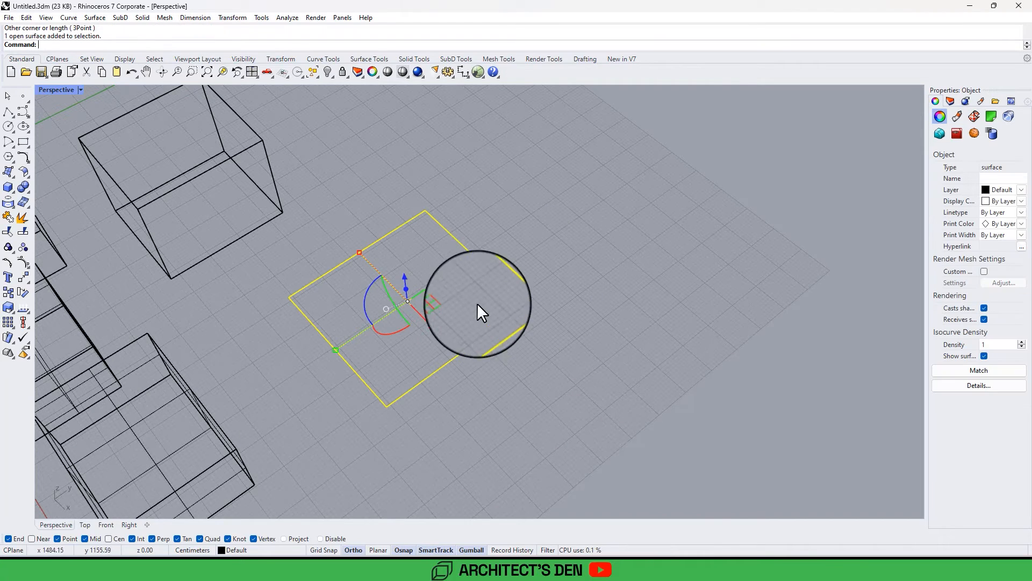
Step: Copy the plane surface 300 cm straight up with the gumball's vertical move arrow, and clear the selection
scroll(415, 320, up, 1)
right_drag(415, 320, 388, 266)
scroll(388, 266, up, 3)
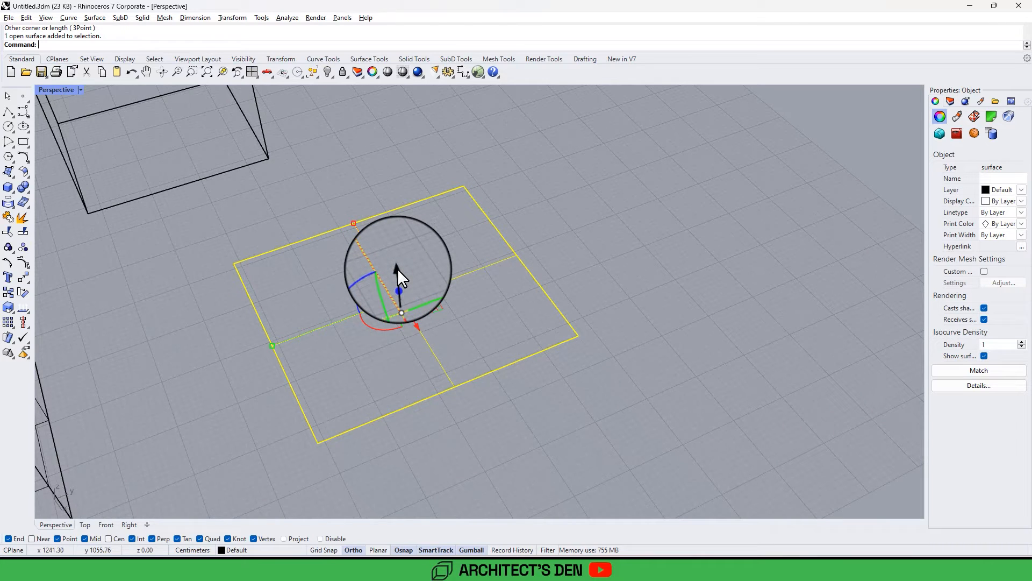
click(398, 267)
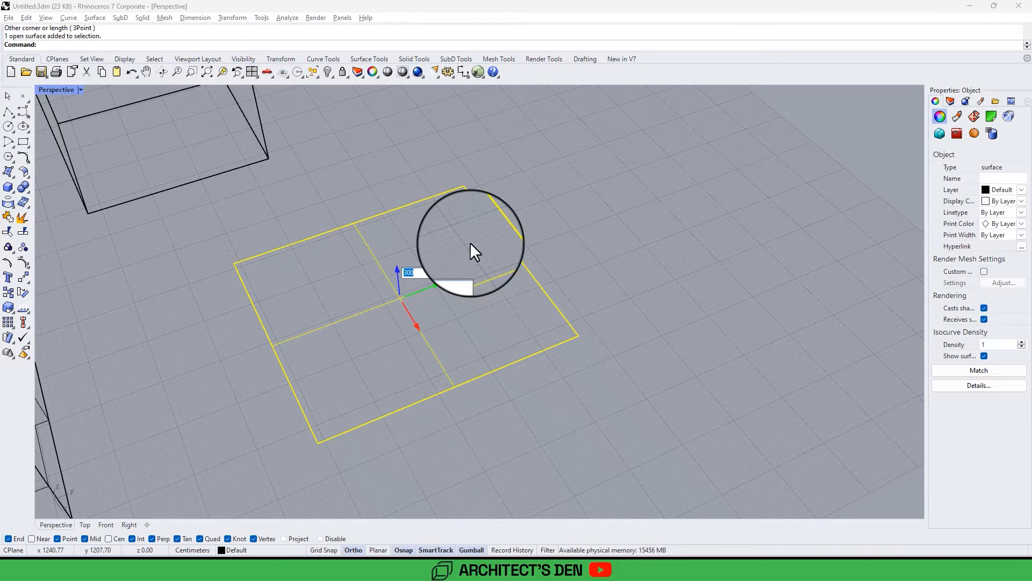
key(Return)
click(582, 151)
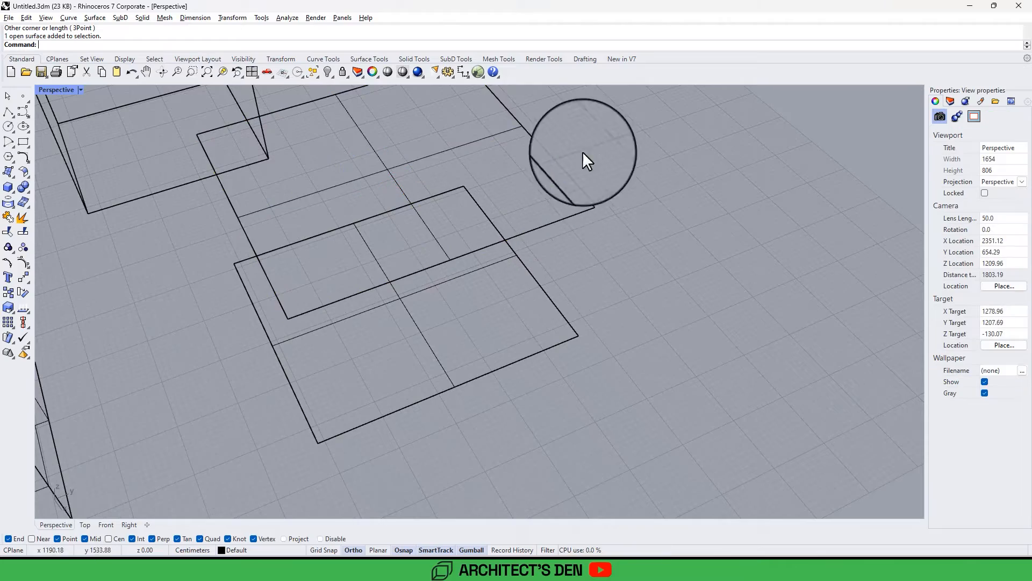
Step: Examine the two parallel planes and the open gap between them from several angles
scroll(450, 259, down, 4)
right_drag(450, 259, 446, 193)
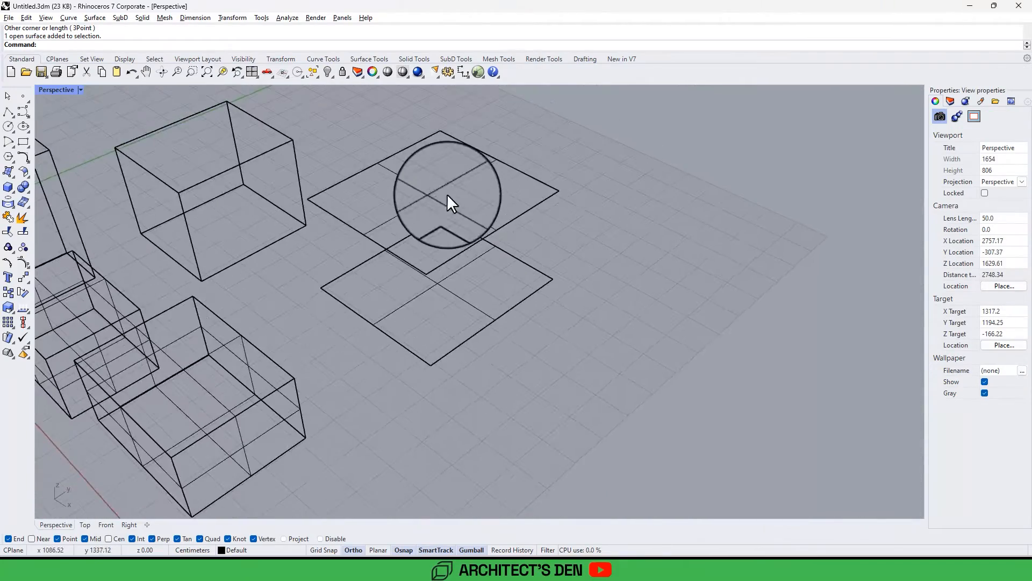
scroll(413, 181, up, 4)
scroll(413, 191, down, 4)
scroll(472, 220, up, 4)
right_drag(545, 248, 22, 237)
right_drag(138, 173, 256, 175)
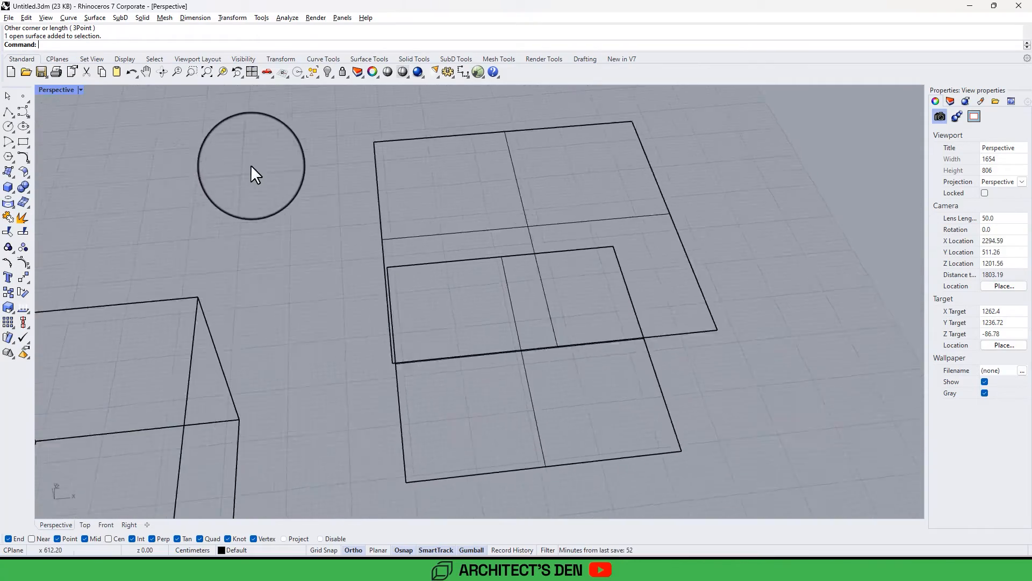
scroll(252, 166, down, 4)
right_drag(341, 207, 388, 178)
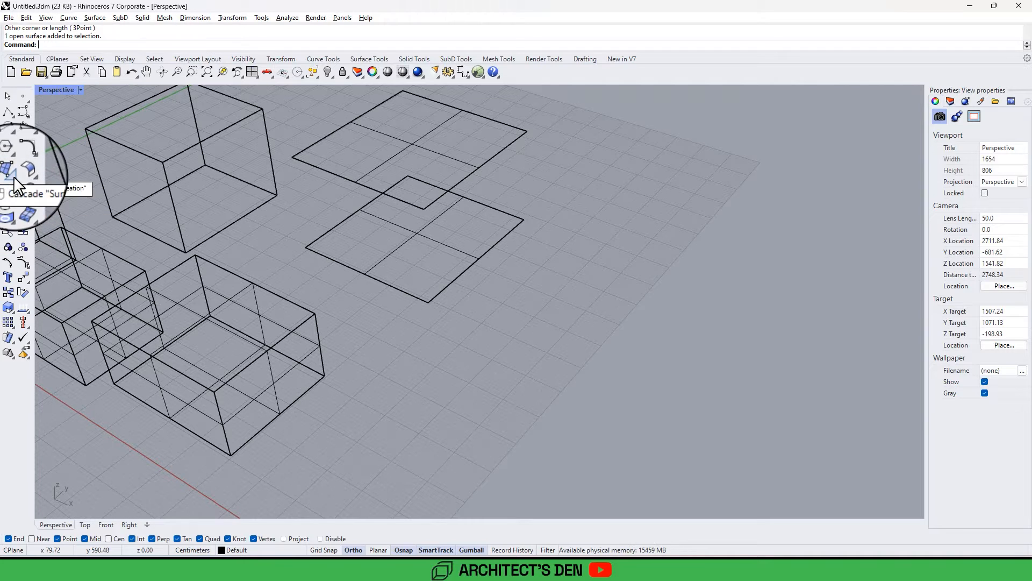
Step: Loft a side surface between one pair of matching edges of the upper and lower planes, using the Normal style without simplifying
click(13, 175)
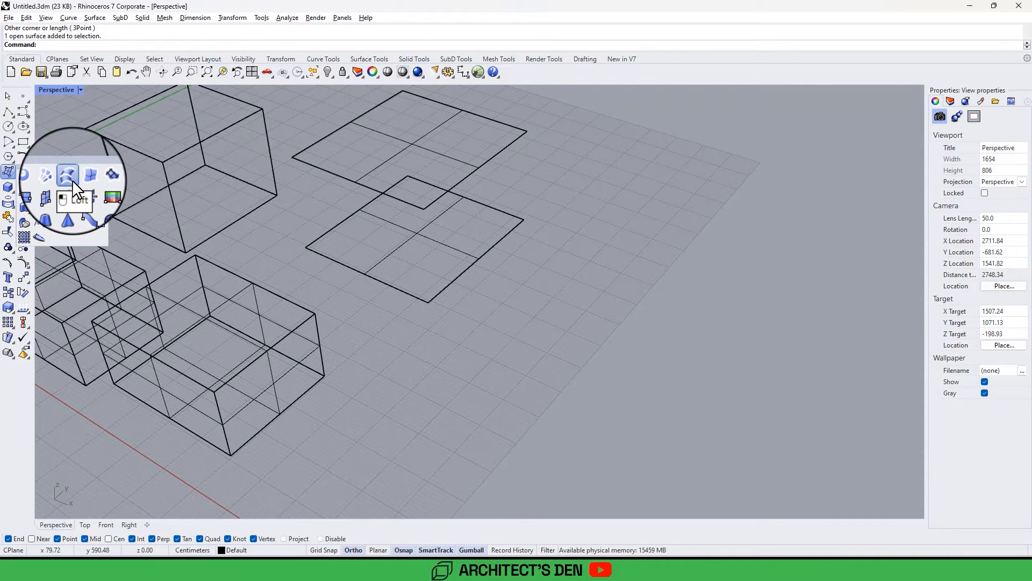
click(72, 178)
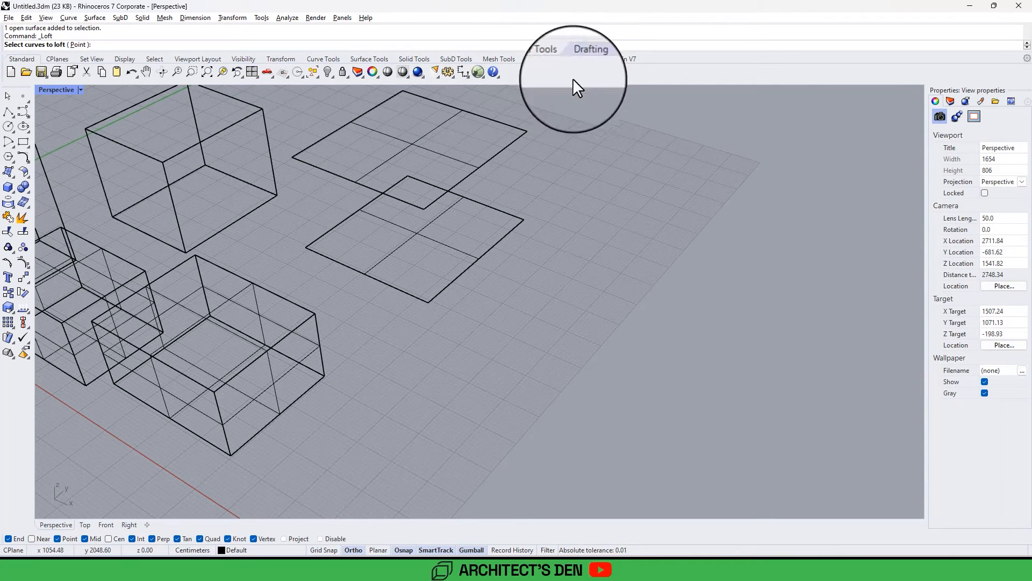
click(507, 146)
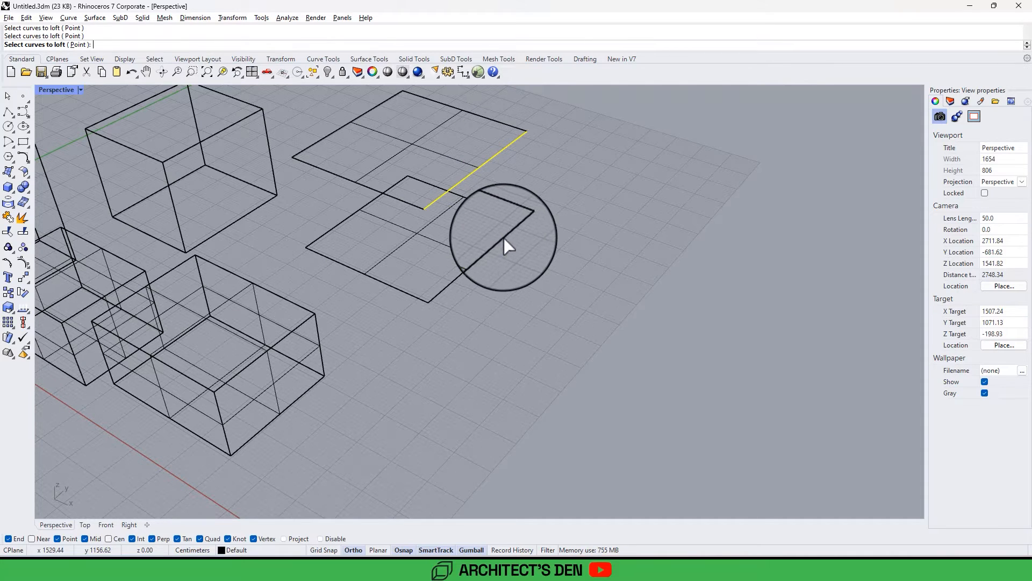
click(504, 238)
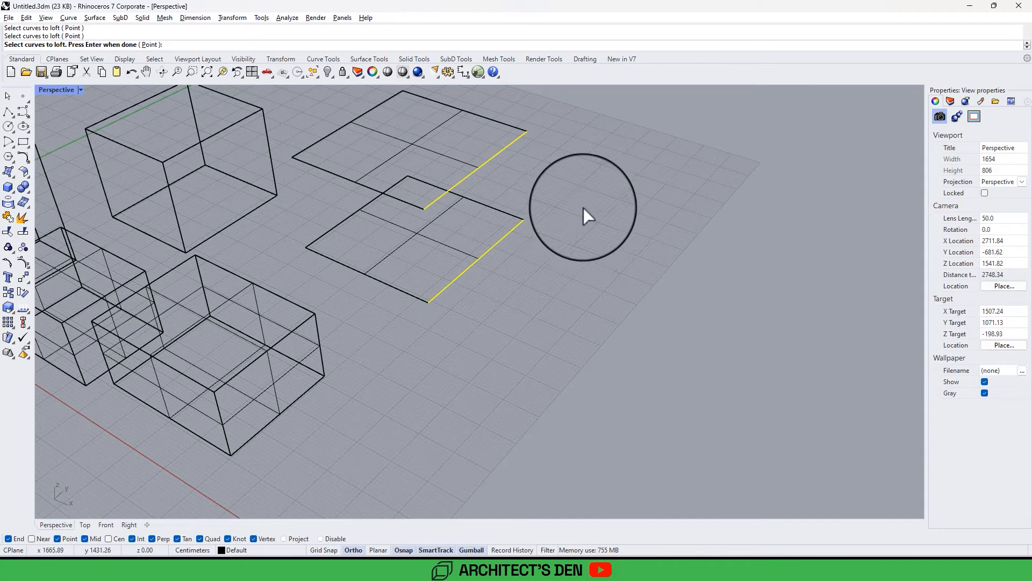
key(Return)
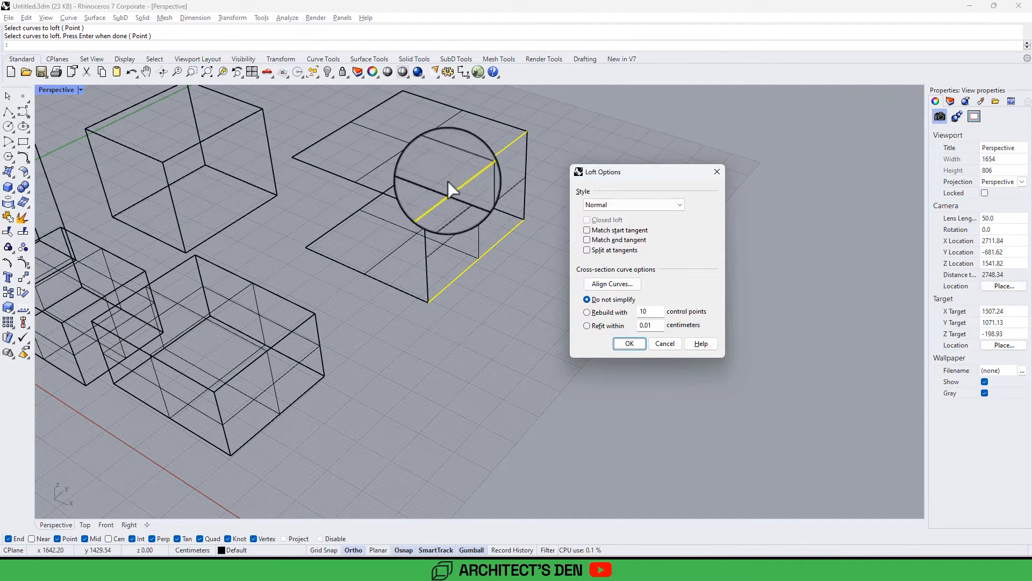
click(629, 343)
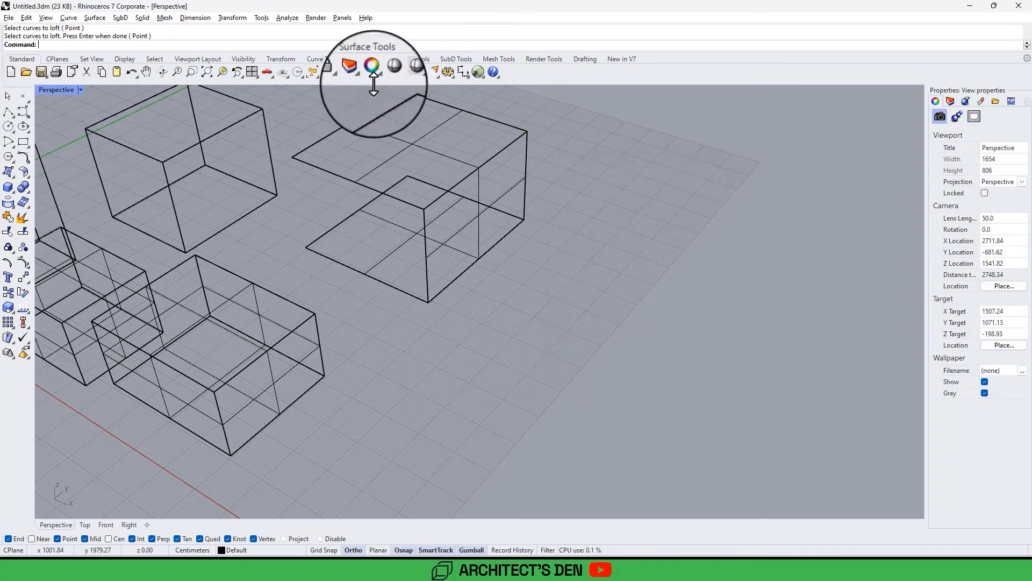
Step: Inspect the lofted side surface between the two planes in shaded display
click(389, 72)
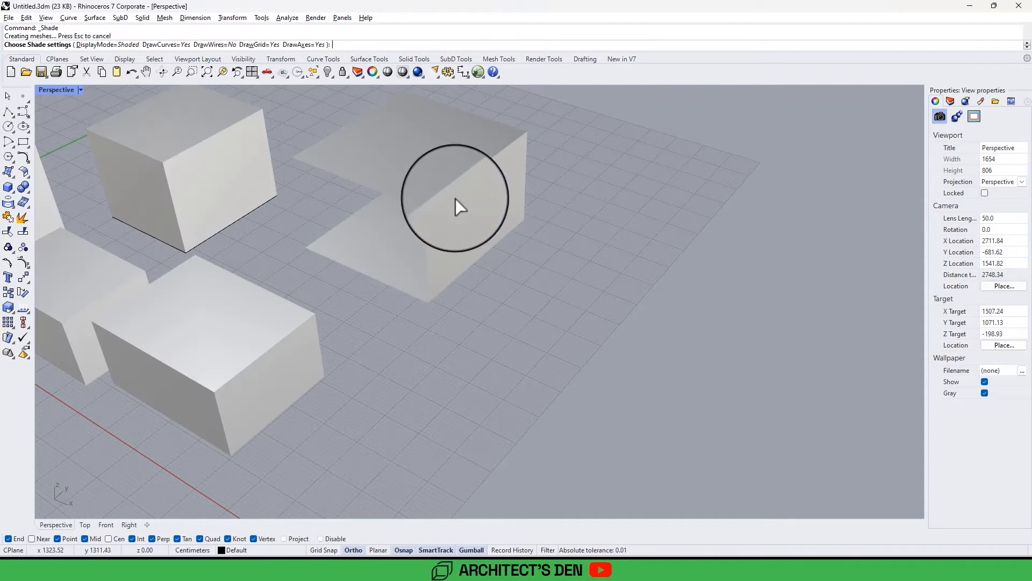
mouse_move(410, 195)
right_down()
mouse_move(570, 167)
mouse_move(597, 202)
mouse_move(408, 180)
mouse_move(398, 152)
mouse_move(428, 221)
mouse_move(473, 212)
mouse_move(461, 249)
mouse_move(463, 224)
mouse_move(418, 231)
mouse_move(431, 200)
mouse_move(472, 207)
mouse_move(463, 199)
mouse_move(461, 213)
right_up()
scroll(447, 176, up, 4)
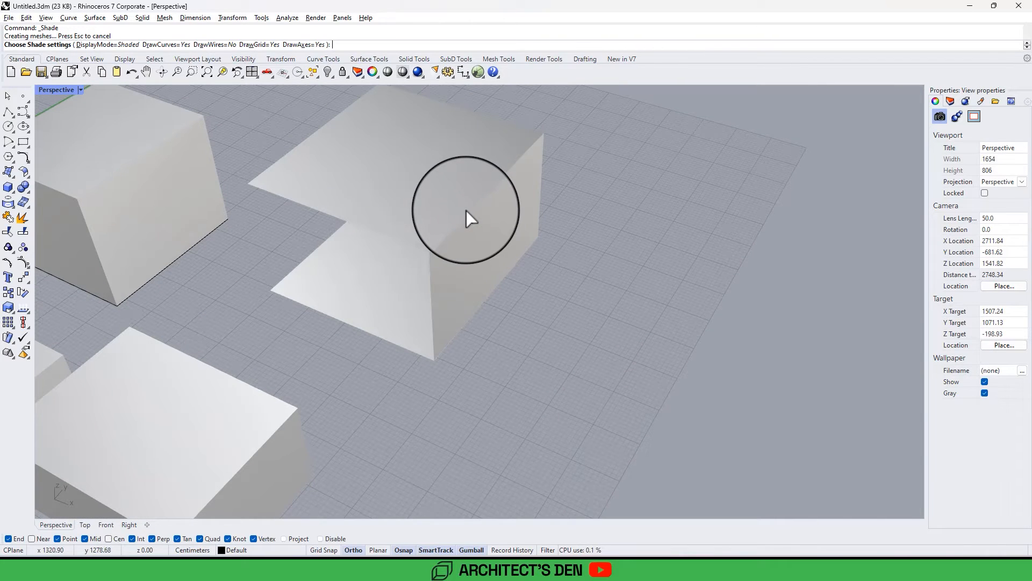
Step: Leave the shaded display and undo the side surface loft
key(ctrl+z)
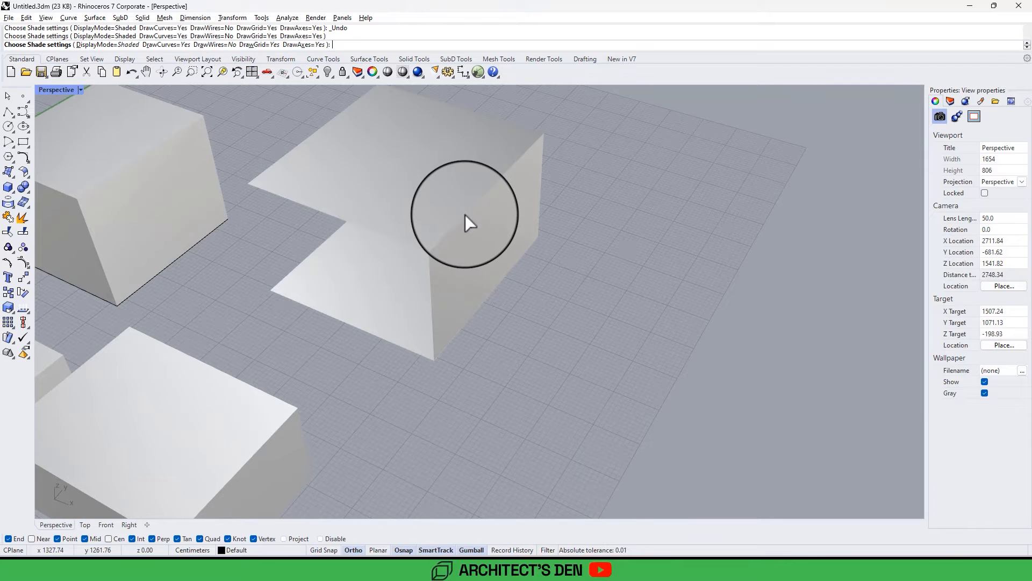
key(ctrl+z)
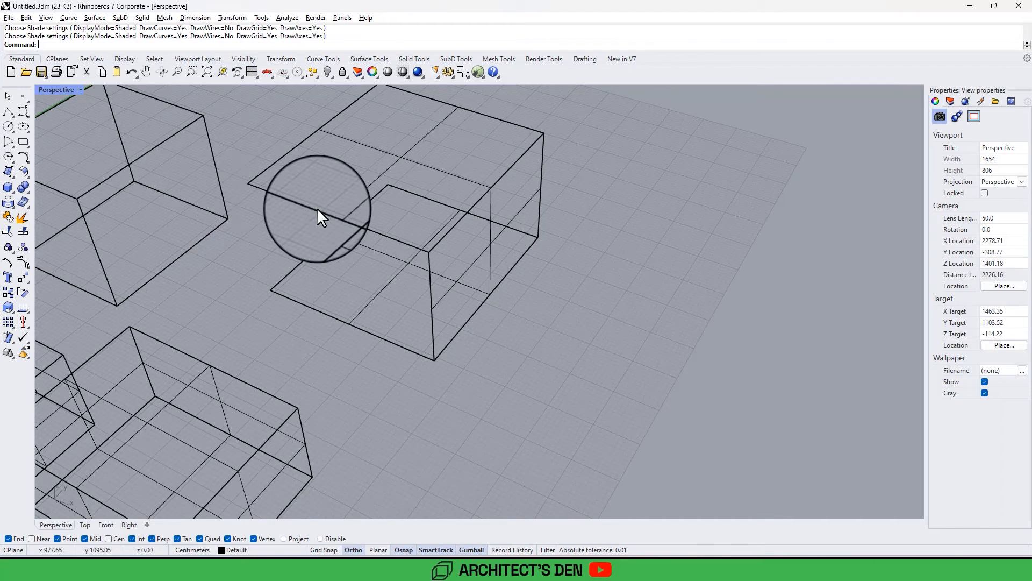
scroll(473, 207, down, 2)
scroll(479, 212, up, 4)
right_drag(479, 212, 482, 197)
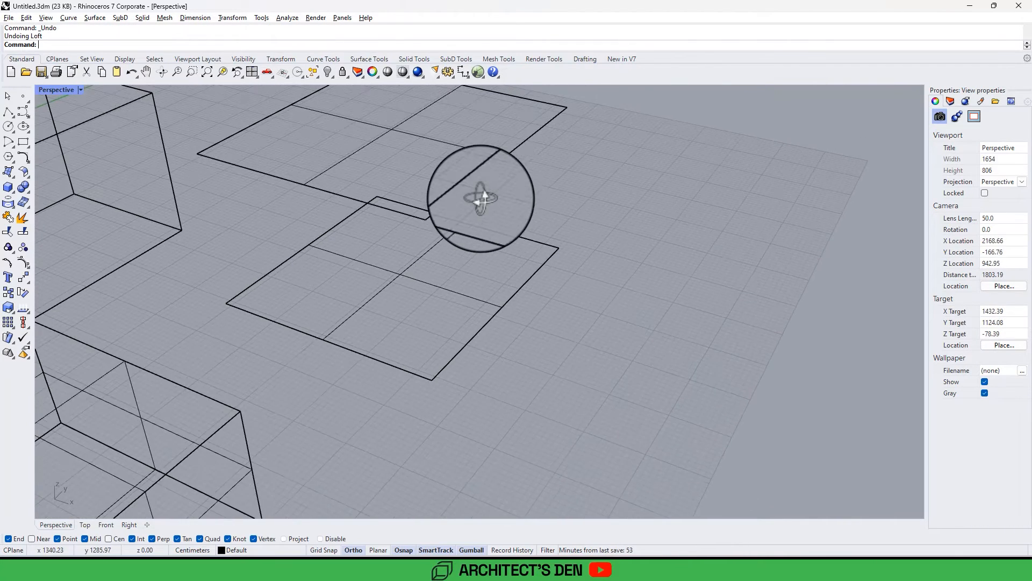
Step: Loft a twisted surface between one matching edge pair of the planes, picking the edges near opposite ends, with Normal style and no simplification
right_drag(546, 183, 385, 221)
scroll(332, 274, down, 6)
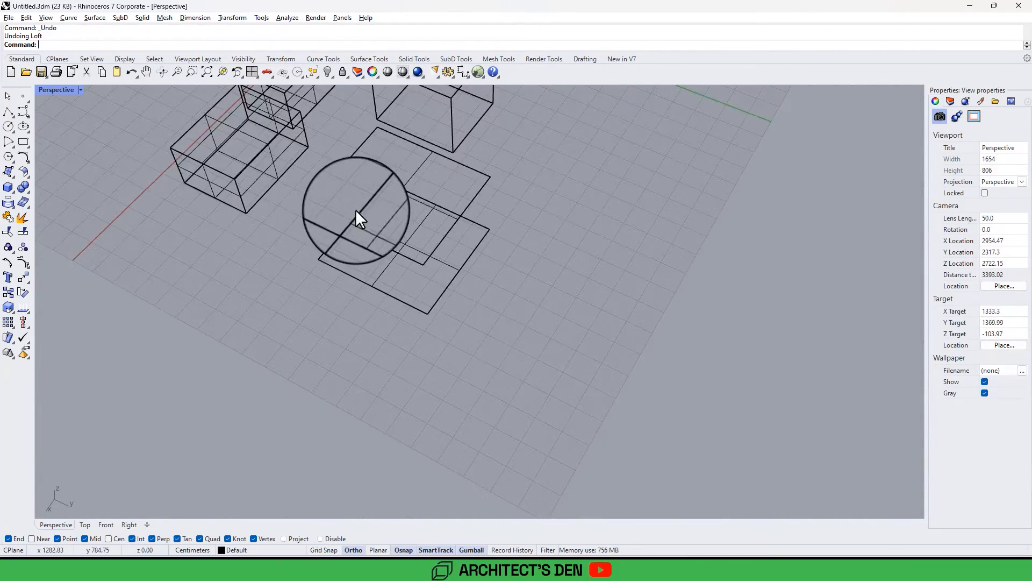
scroll(353, 208, up, 6)
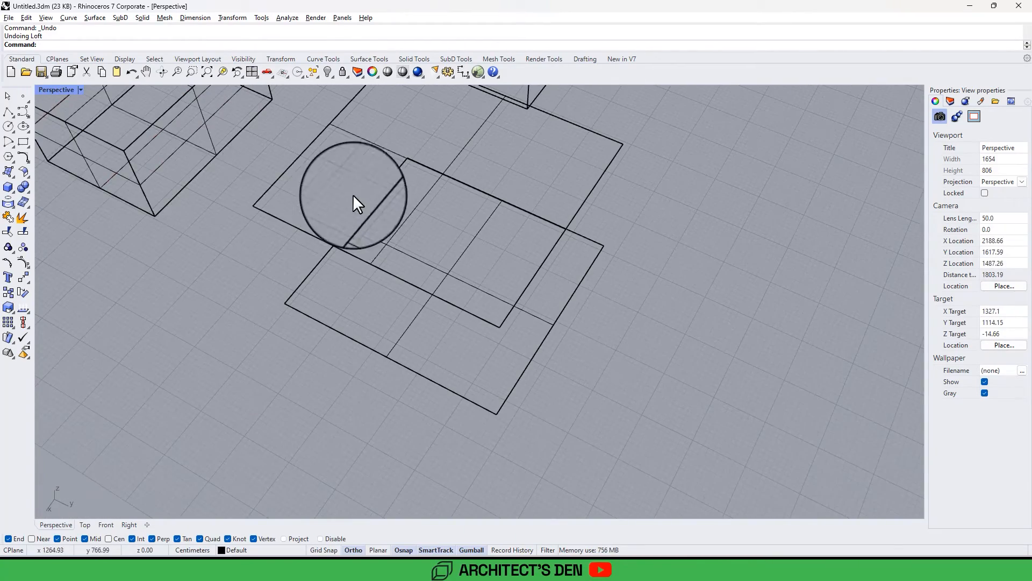
click(10, 173)
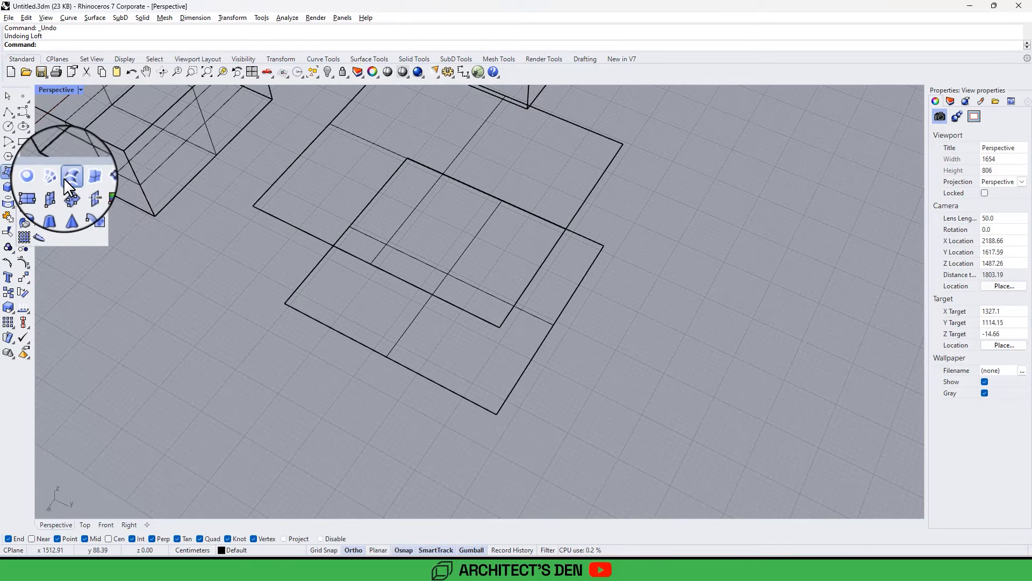
click(65, 177)
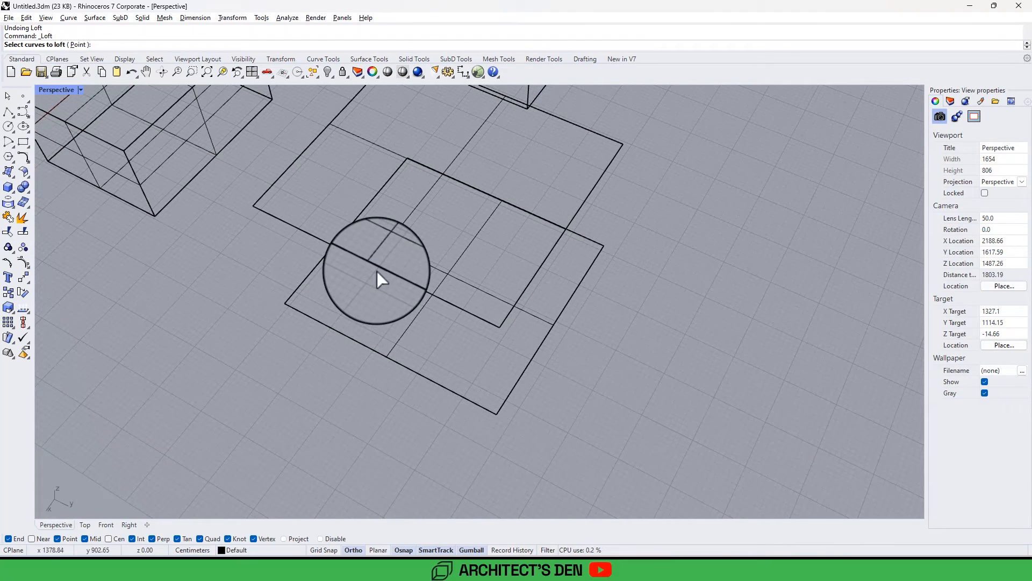
click(378, 267)
click(360, 336)
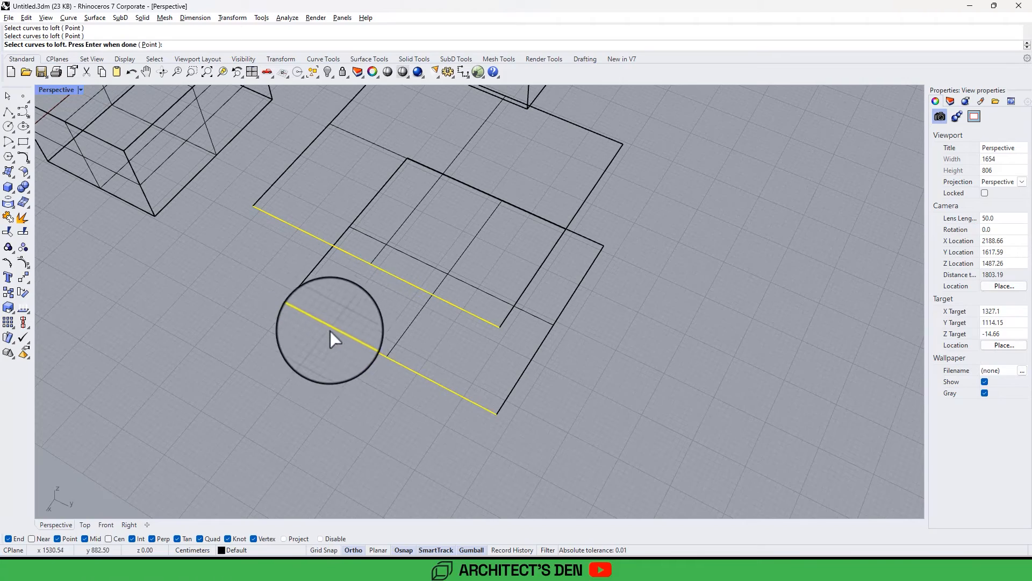
right_click(332, 333)
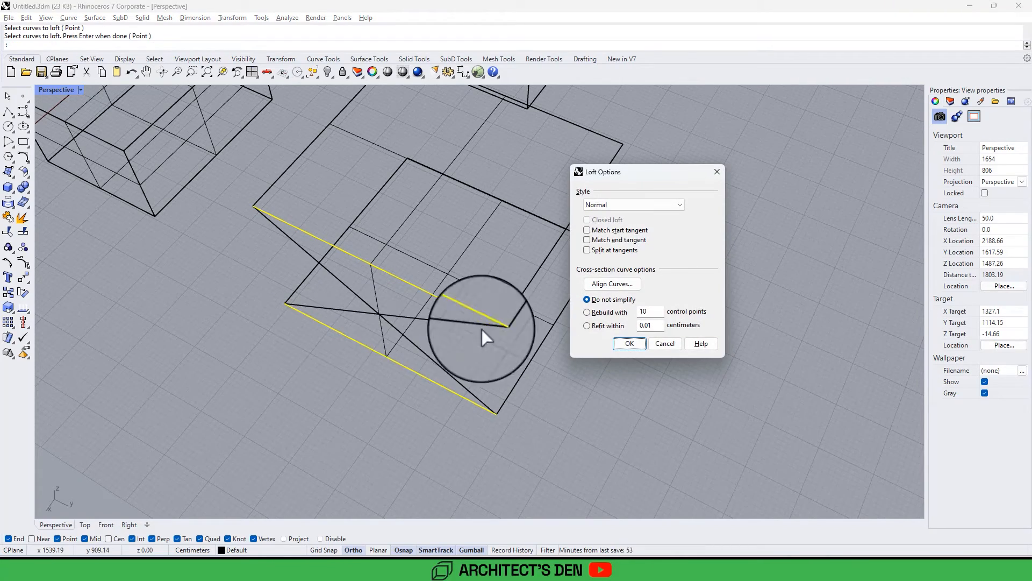
right_drag(396, 352, 433, 279)
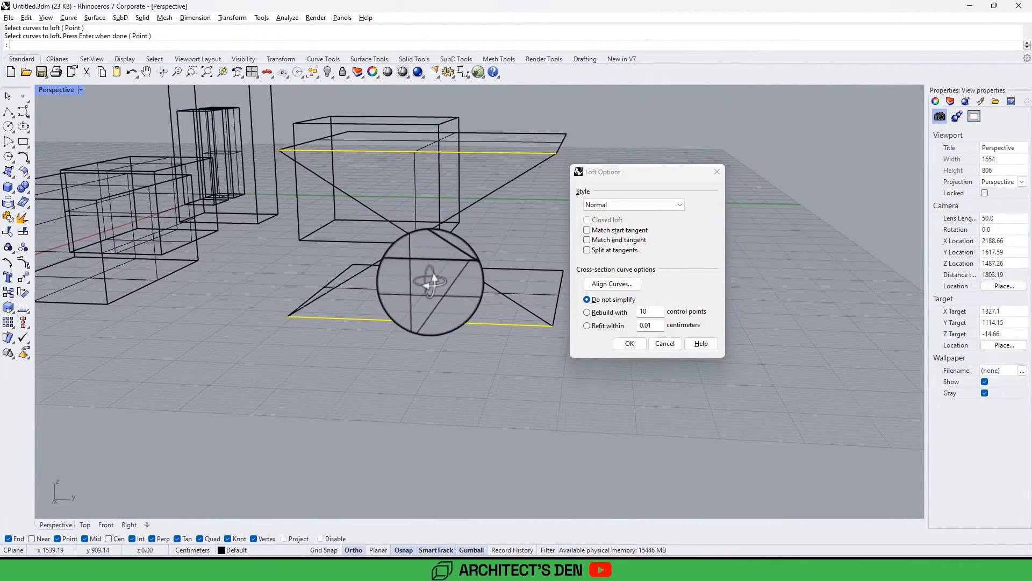
click(627, 344)
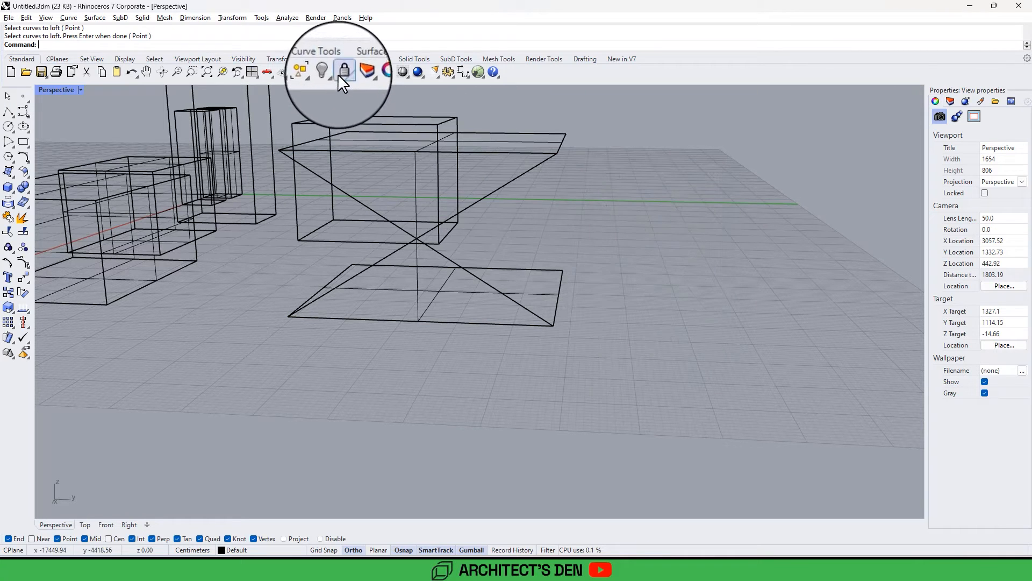
Step: Inspect the twisted loft from several angles in shaded display, and undo the loft
click(387, 72)
mouse_move(433, 260)
right_down()
mouse_move(427, 240)
mouse_move(166, 276)
mouse_move(298, 308)
mouse_move(456, 238)
mouse_move(657, 224)
mouse_move(530, 205)
mouse_move(412, 258)
mouse_move(249, 209)
mouse_move(235, 272)
mouse_move(327, 346)
mouse_move(473, 270)
mouse_move(521, 279)
mouse_move(525, 296)
right_up()
key(ctrl+z)
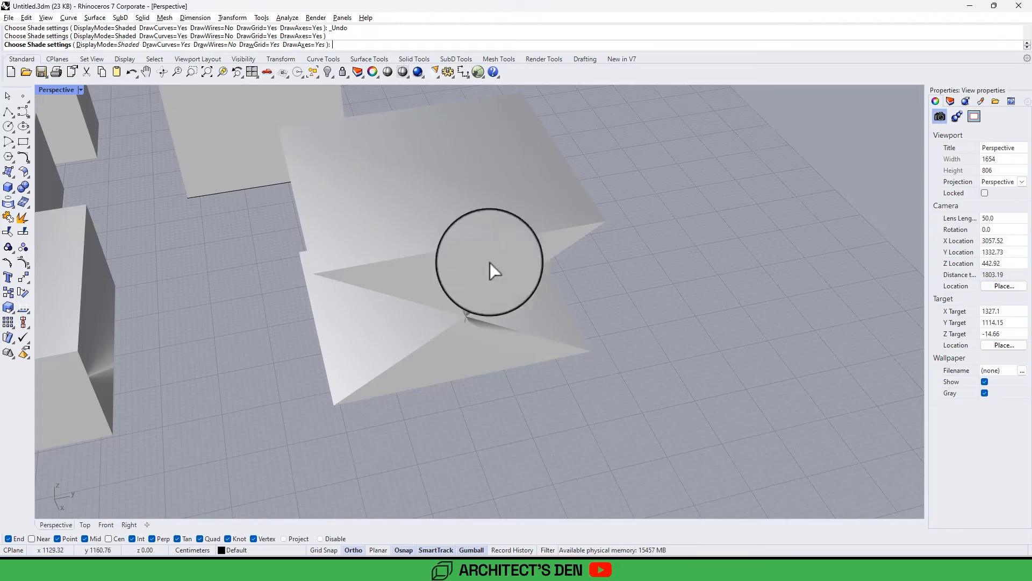
right_drag(555, 295, 296, 231)
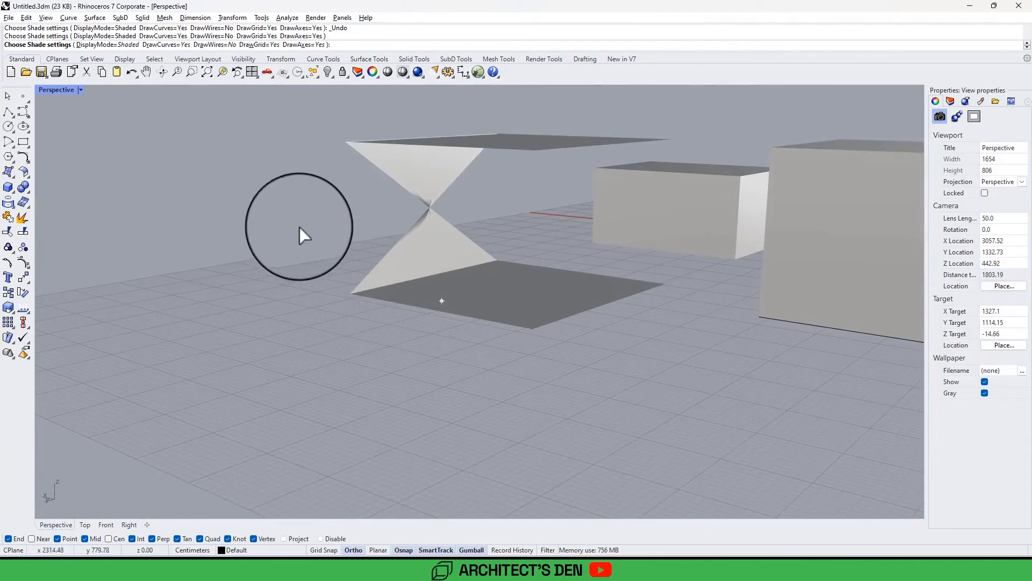
right_drag(403, 184, 379, 202)
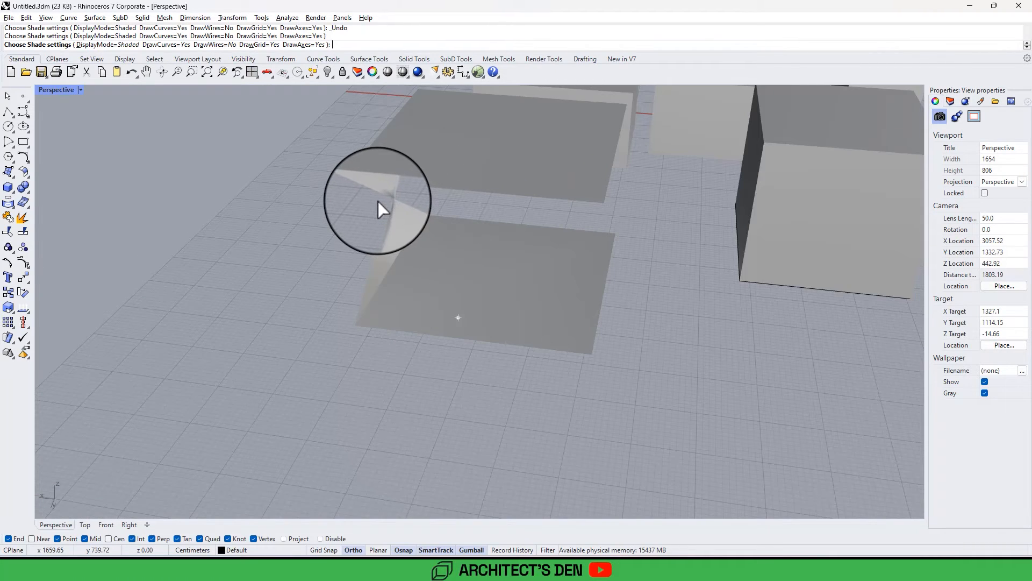
key(Escape)
key(ctrl+z)
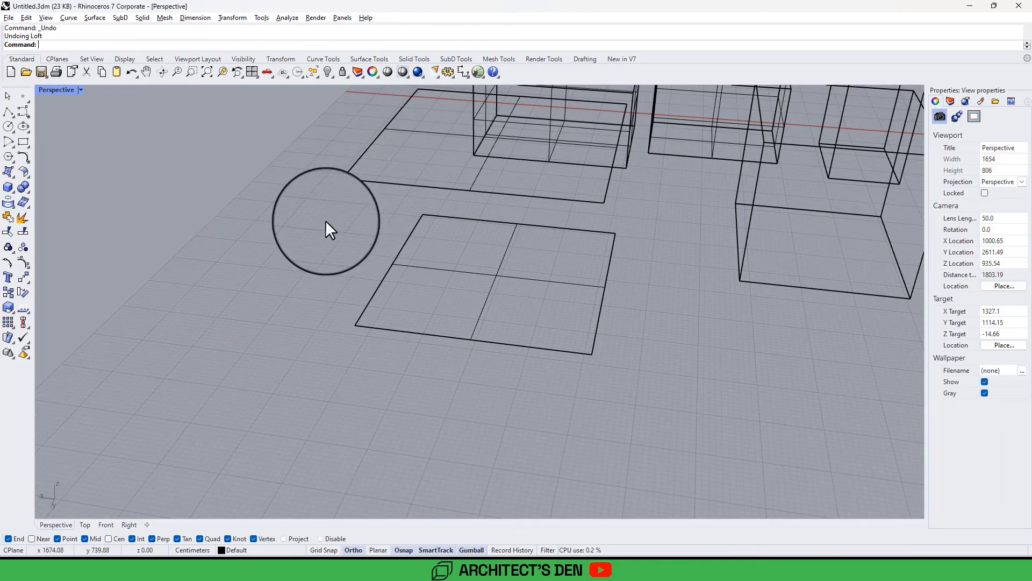
right_drag(325, 220, 483, 188)
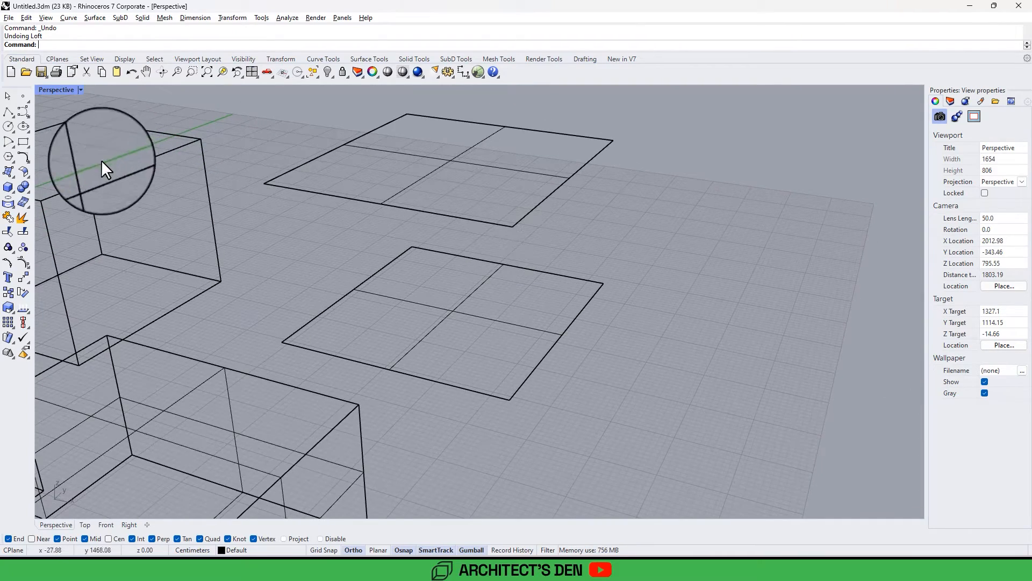
click(9, 172)
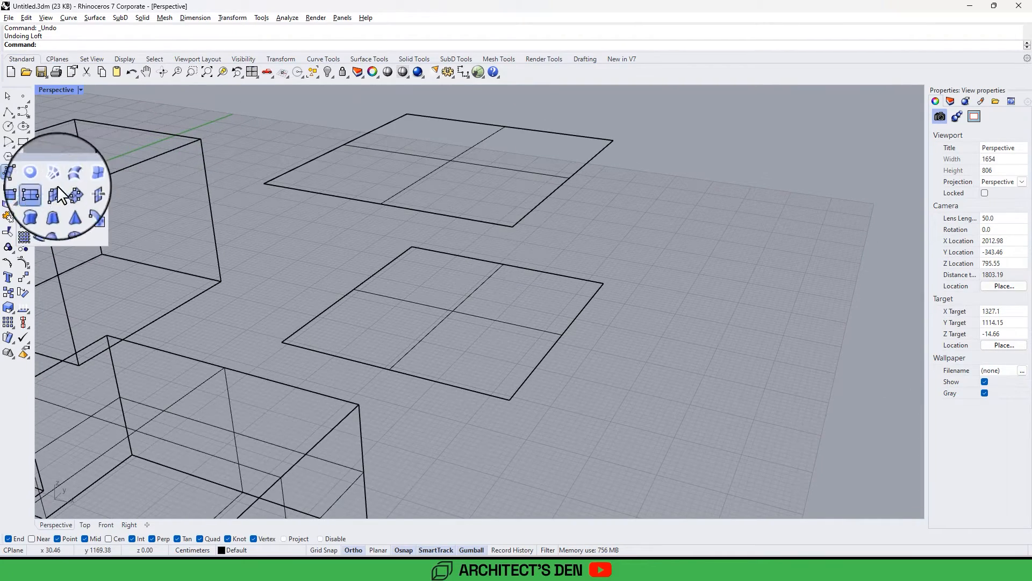
click(535, 211)
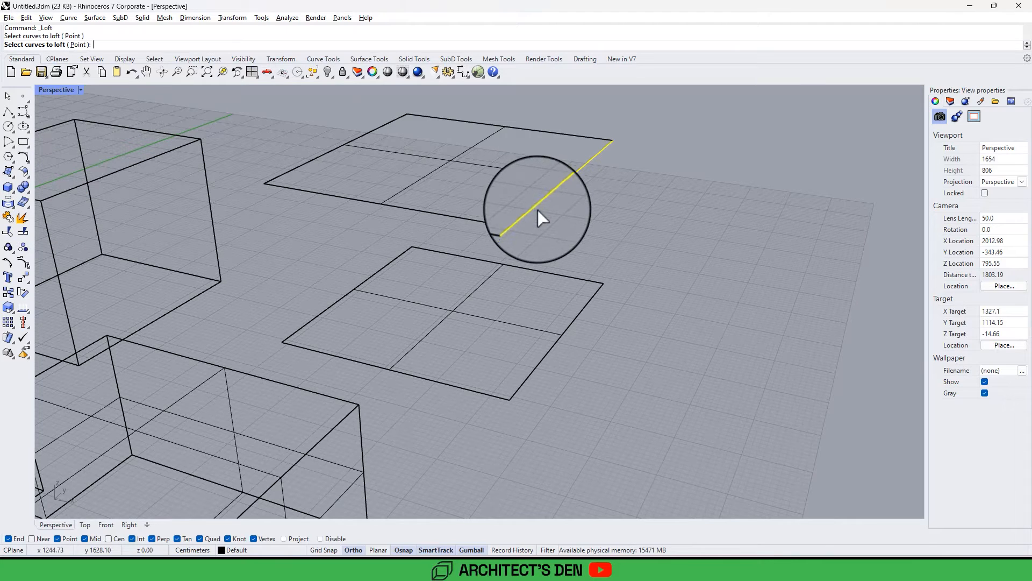
click(578, 323)
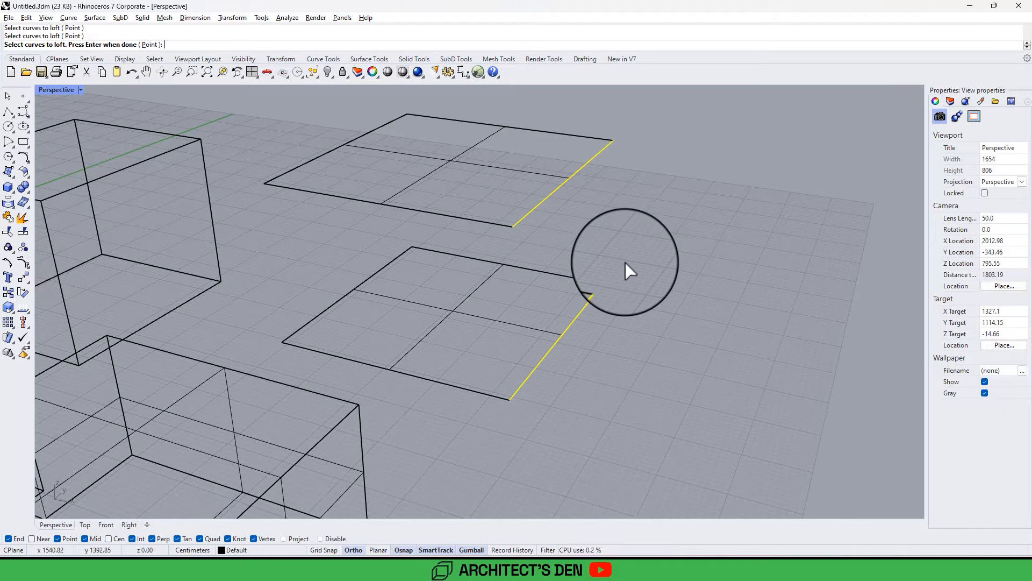
key(Return)
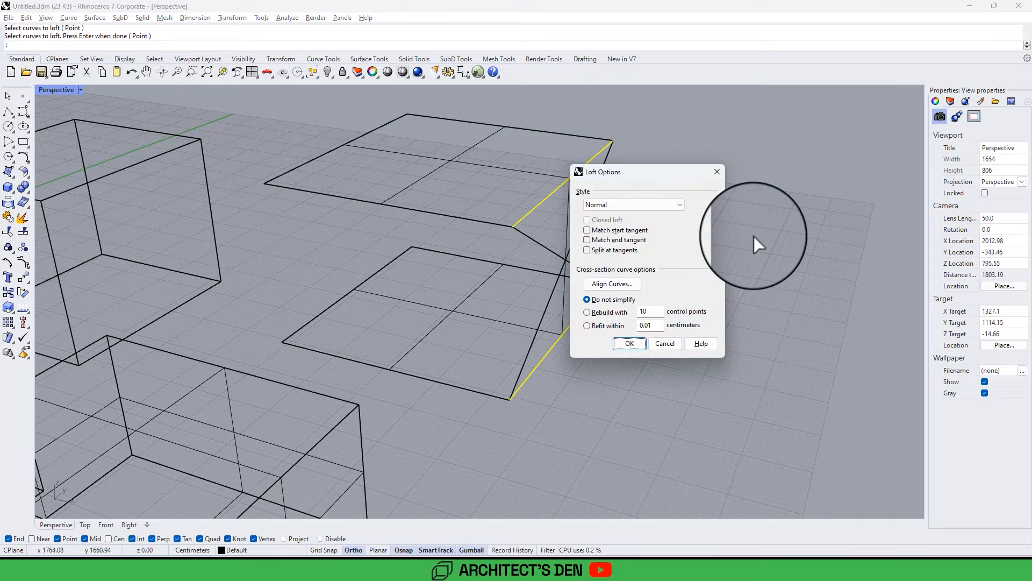
click(661, 344)
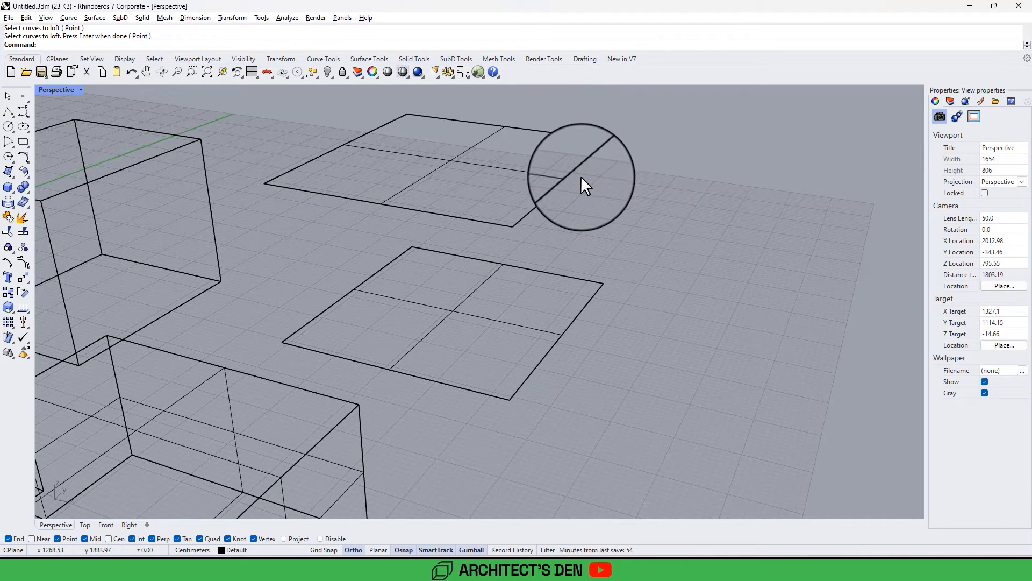
Step: Loft a flat side surface between two matching plane edges, picking both near the same end, with Normal style and no simplification
right_drag(601, 182, 441, 162)
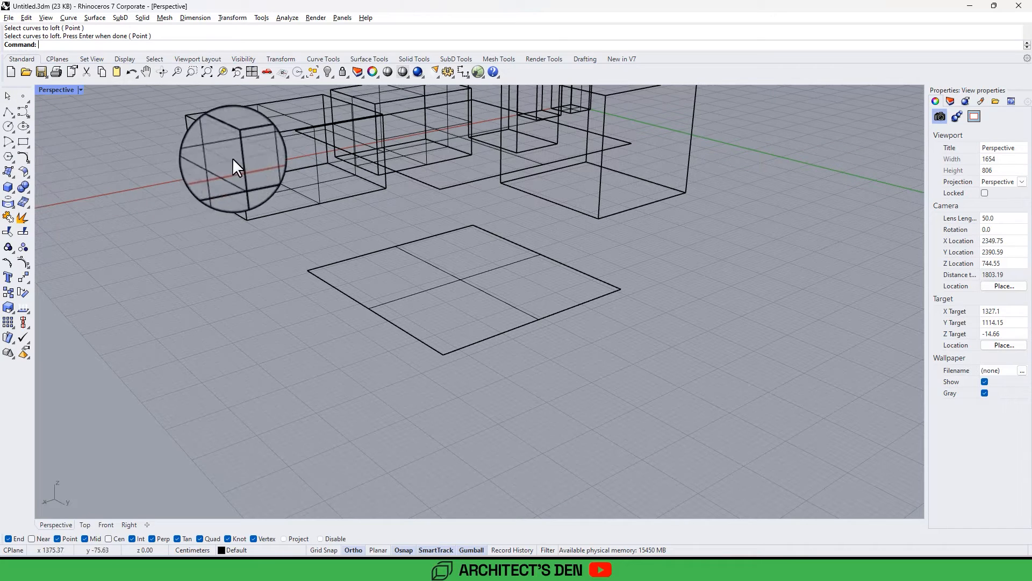
click(14, 176)
click(60, 179)
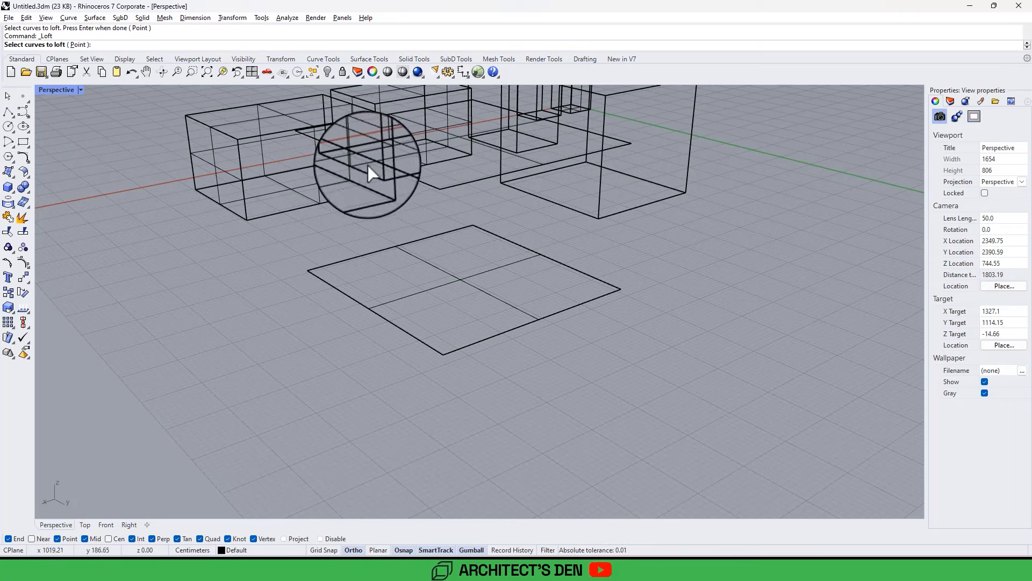
click(383, 171)
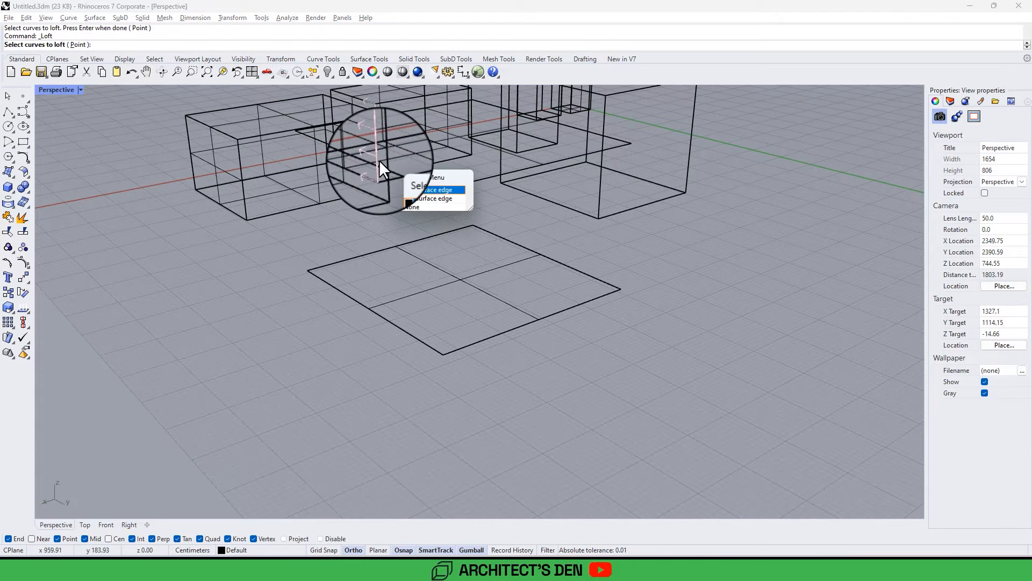
click(451, 187)
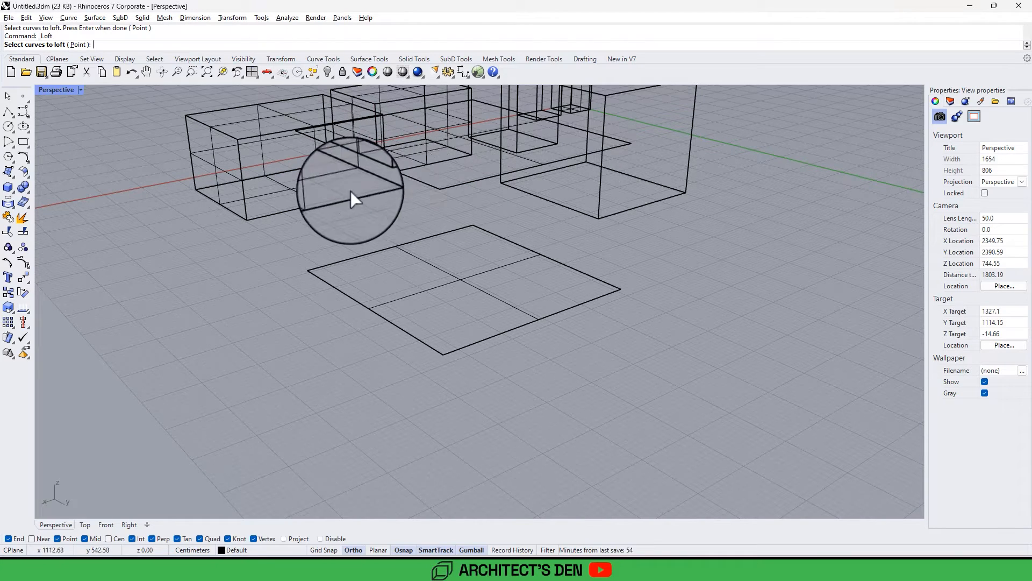
click(410, 176)
click(405, 331)
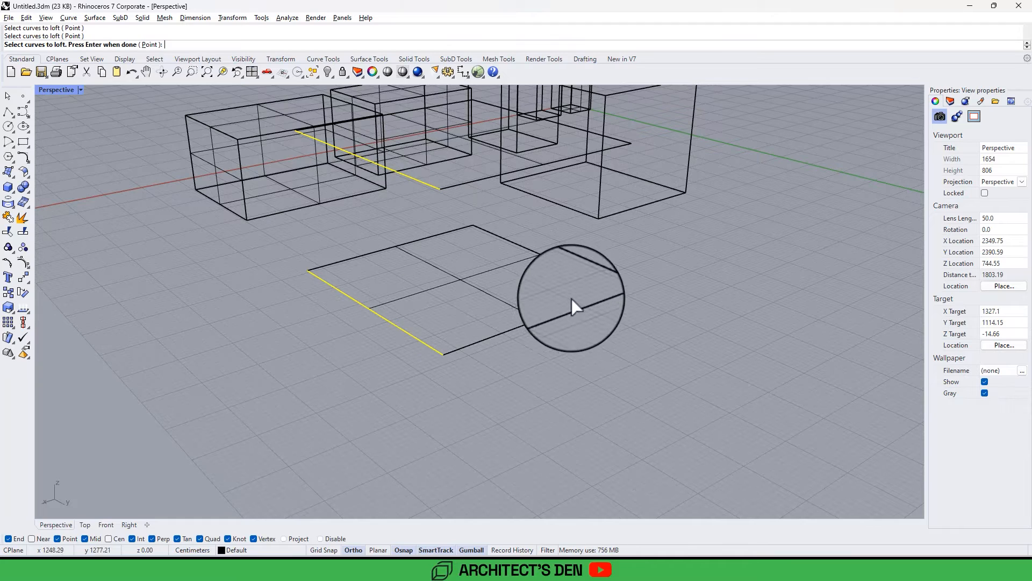
key(Return)
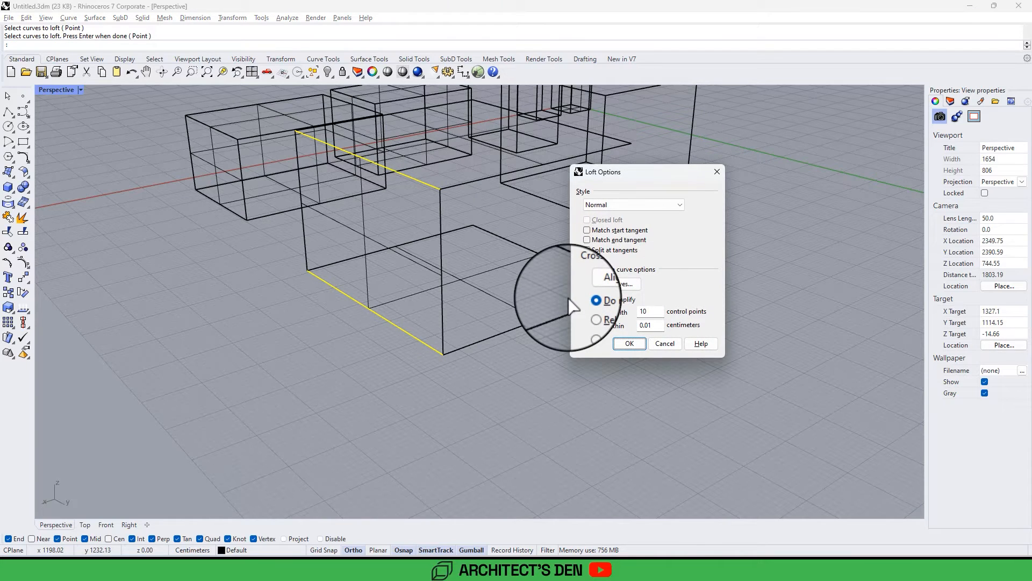
click(628, 344)
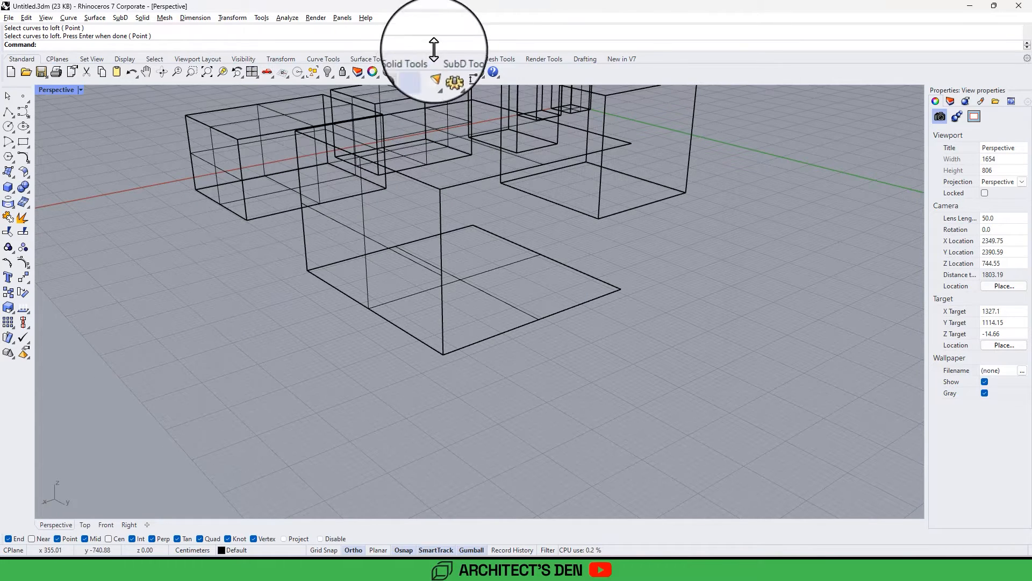
Step: Examine the lofted side wall and the remaining open sides between the planes in shaded and wireframe display
click(389, 72)
scroll(316, 205, down, 4)
mouse_move(355, 204)
right_down()
mouse_move(535, 233)
mouse_move(212, 231)
mouse_move(279, 512)
mouse_move(387, 115)
mouse_move(259, 188)
mouse_move(394, 170)
mouse_move(444, 176)
mouse_move(325, 209)
mouse_move(281, 188)
mouse_move(454, 201)
mouse_move(453, 217)
mouse_move(334, 212)
mouse_move(341, 187)
mouse_move(392, 215)
mouse_move(326, 197)
mouse_move(385, 193)
mouse_move(332, 221)
mouse_move(389, 201)
mouse_move(361, 179)
mouse_move(251, 145)
mouse_move(184, 182)
mouse_move(401, 170)
mouse_move(392, 214)
mouse_move(322, 184)
right_up()
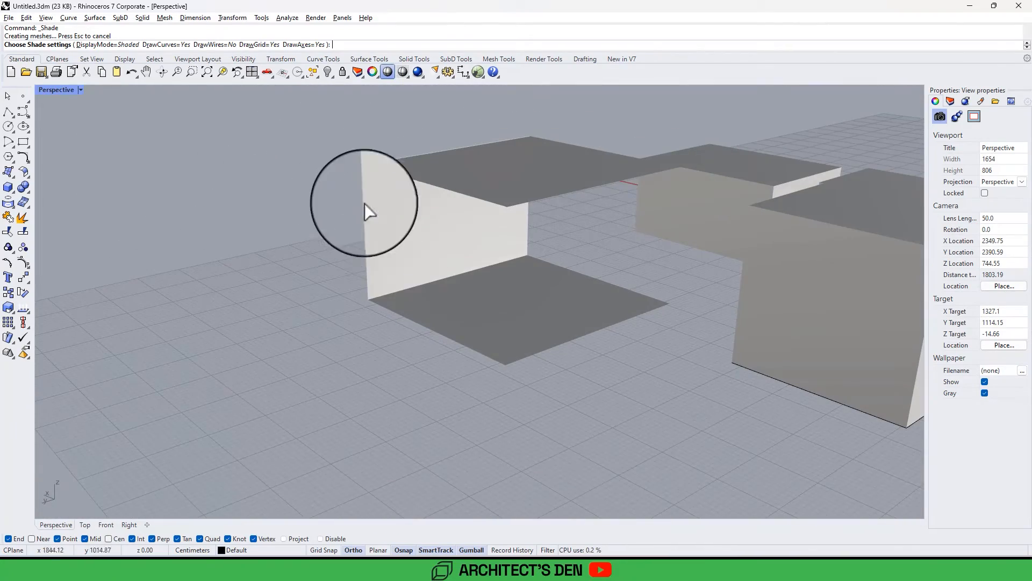
click(587, 322)
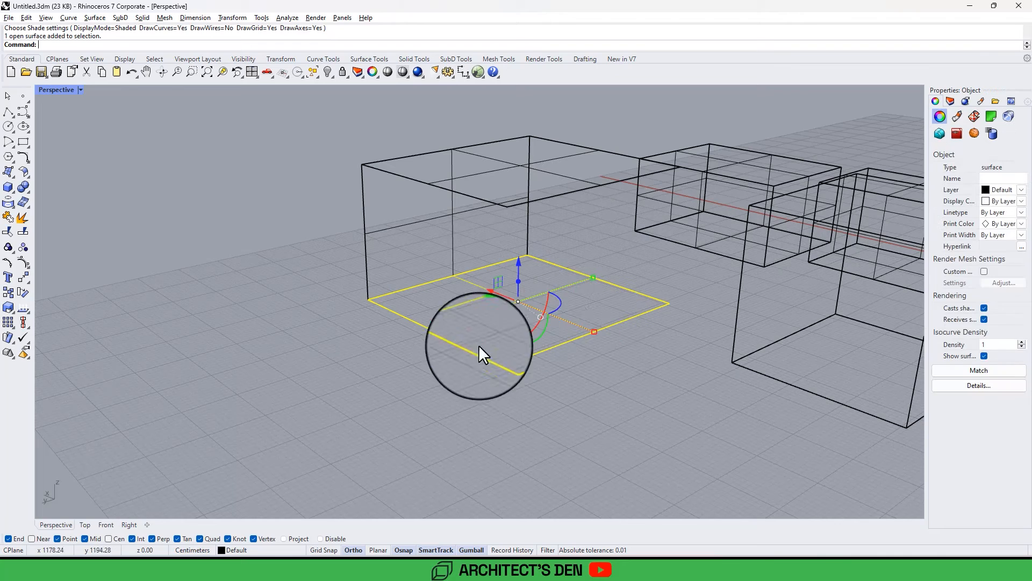
click(462, 372)
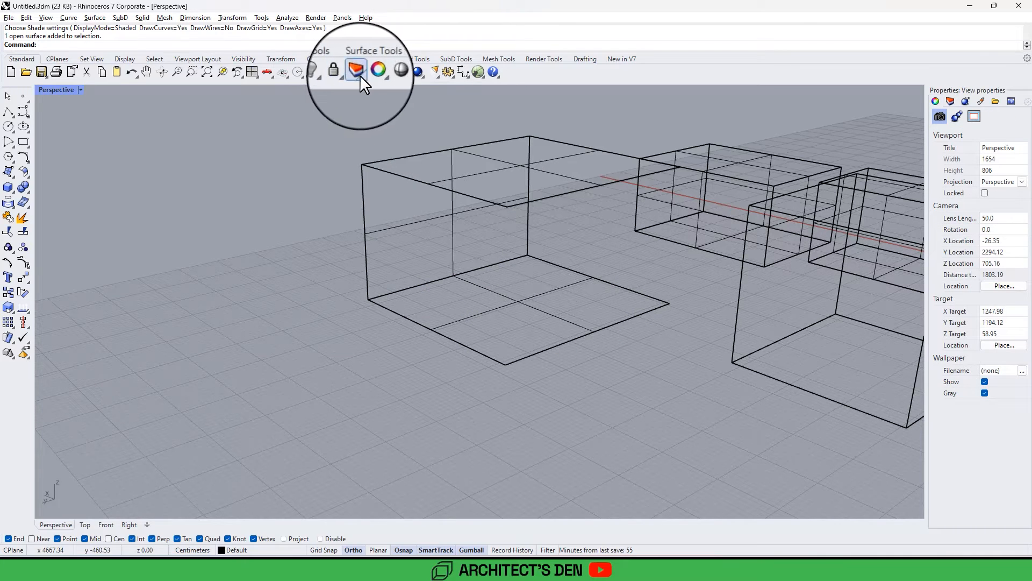
click(387, 72)
scroll(418, 297, up, 2)
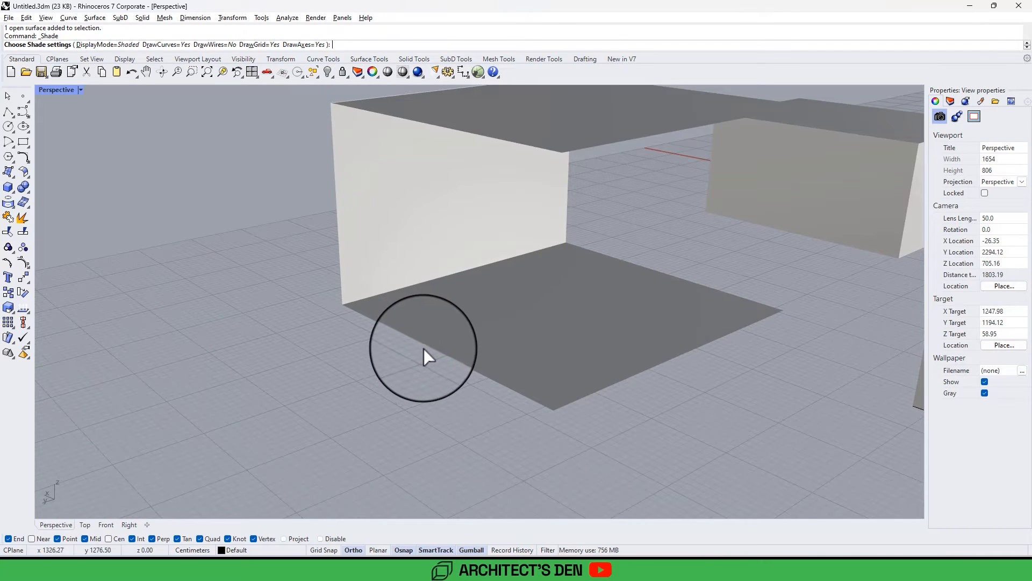
click(427, 345)
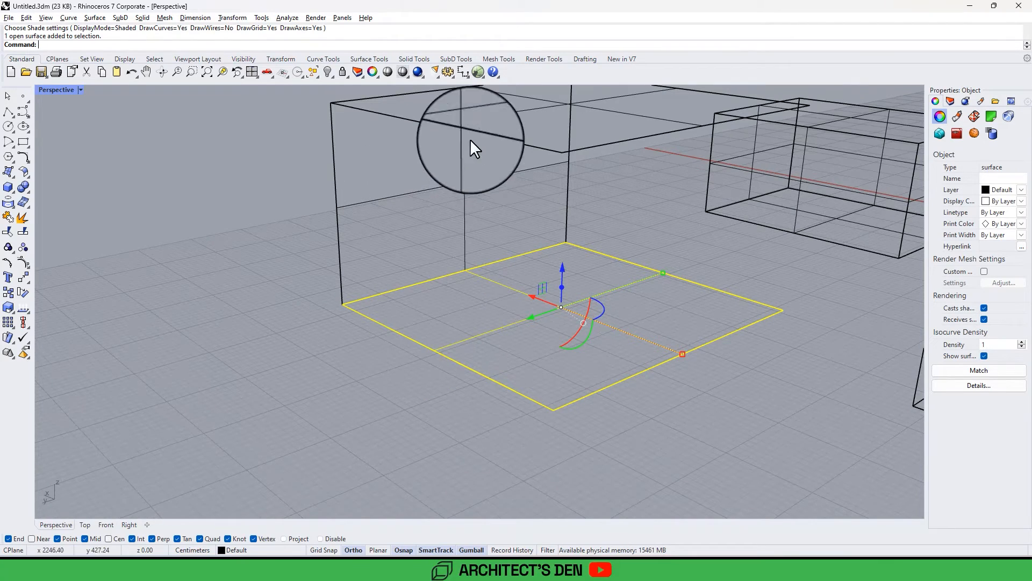
Step: Clear the selection of the lower plane
scroll(456, 129, down, 2)
right_drag(456, 146, 461, 231)
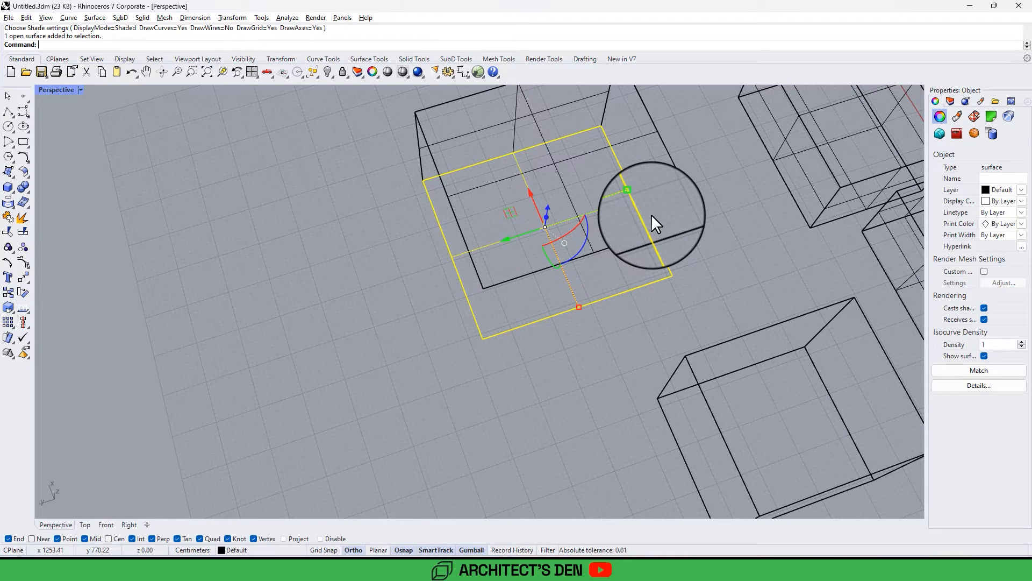
right_drag(646, 247, 620, 181)
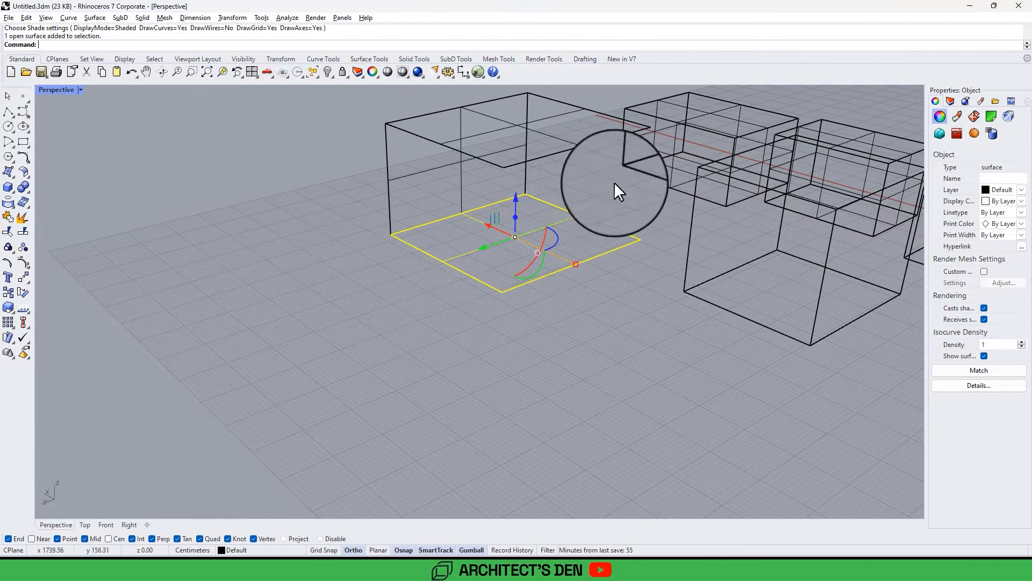
click(639, 280)
scroll(490, 166, up, 4)
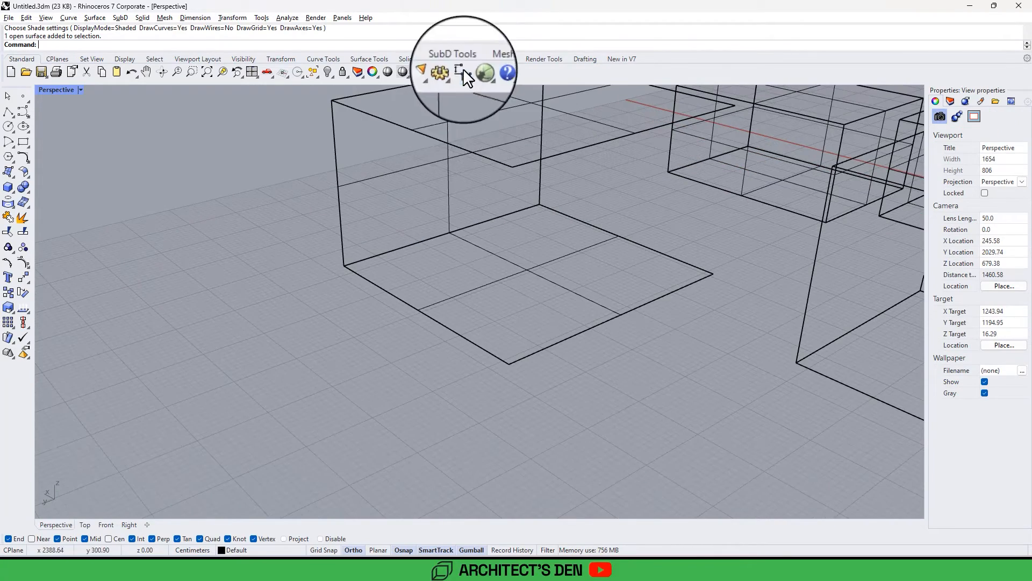
scroll(434, 267, down, 2)
right_drag(487, 208, 242, 160)
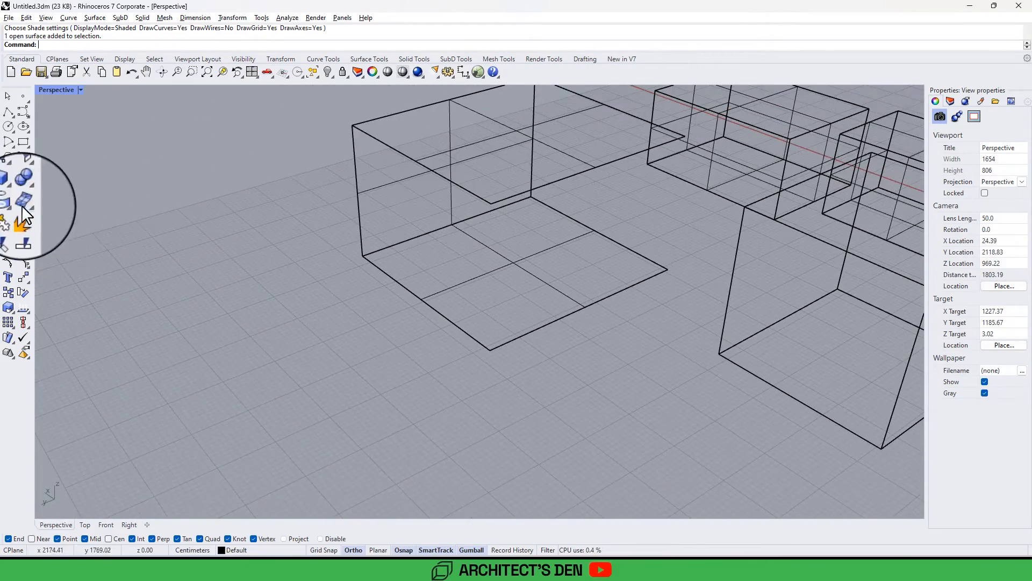
click(12, 175)
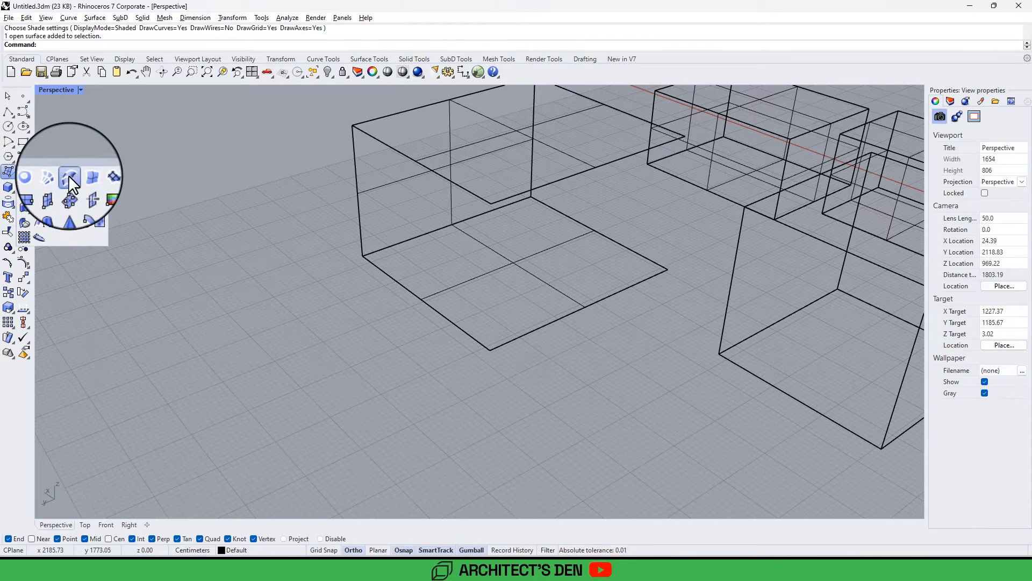
click(68, 175)
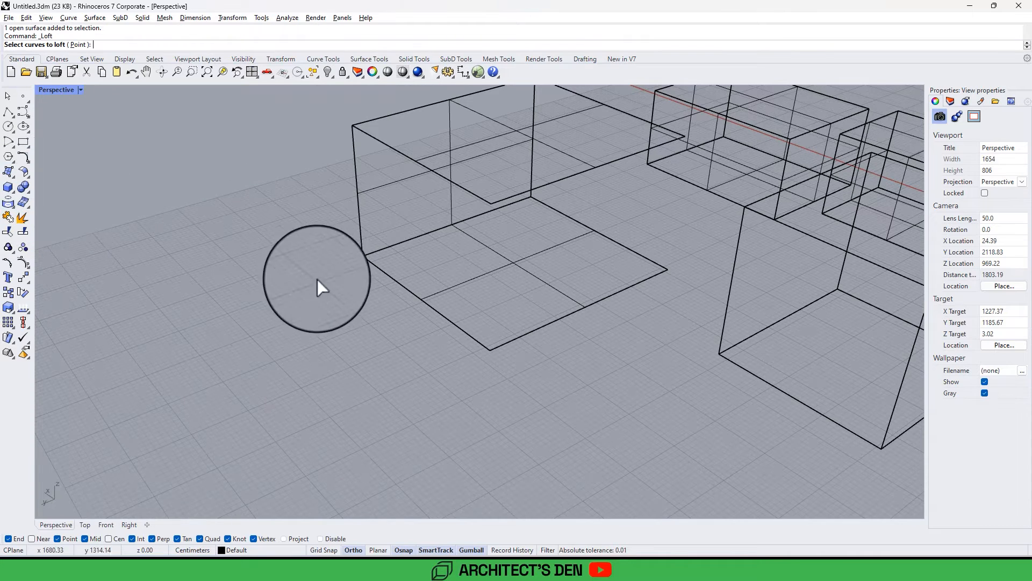
click(432, 171)
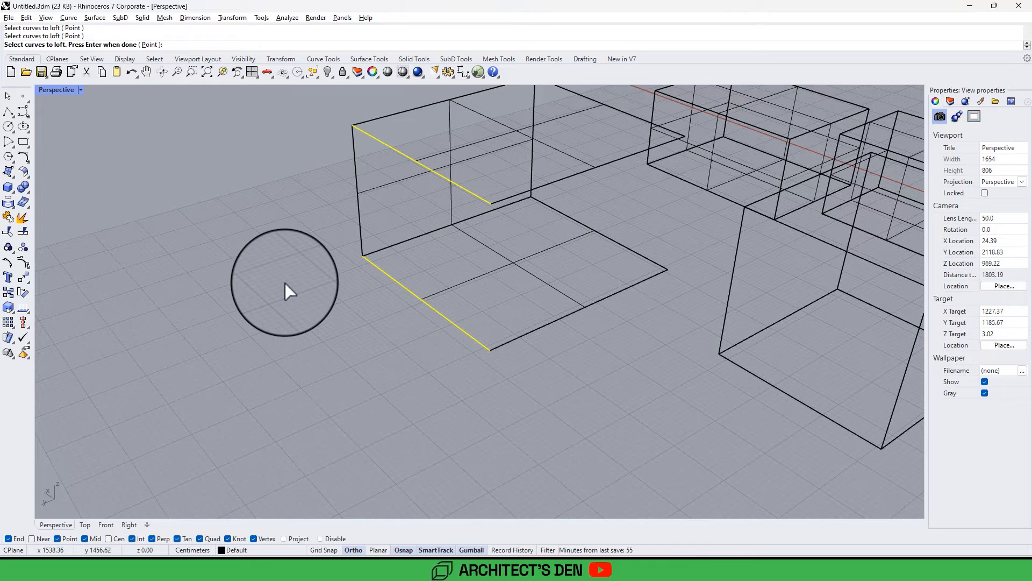
right_click(285, 284)
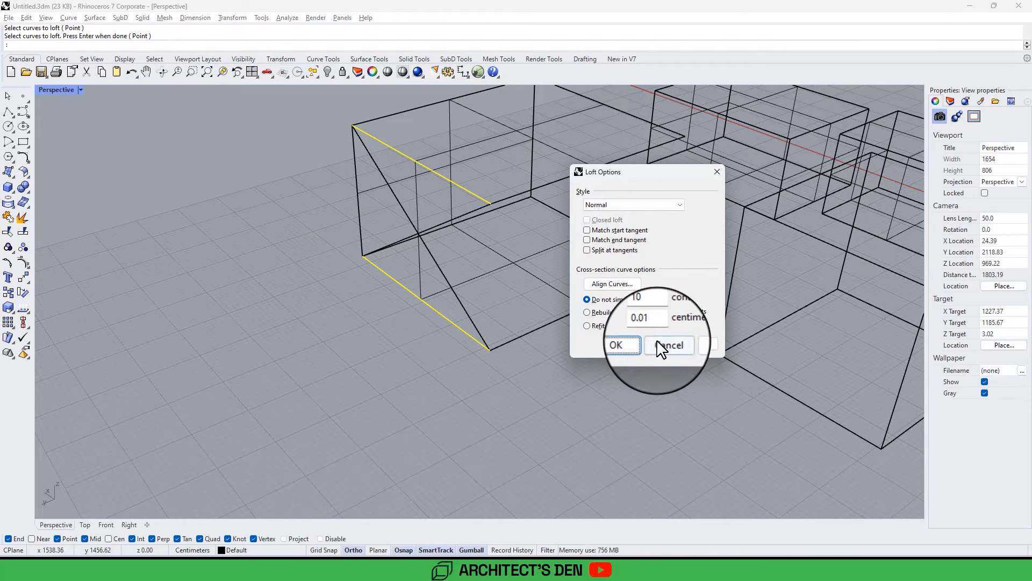
click(632, 346)
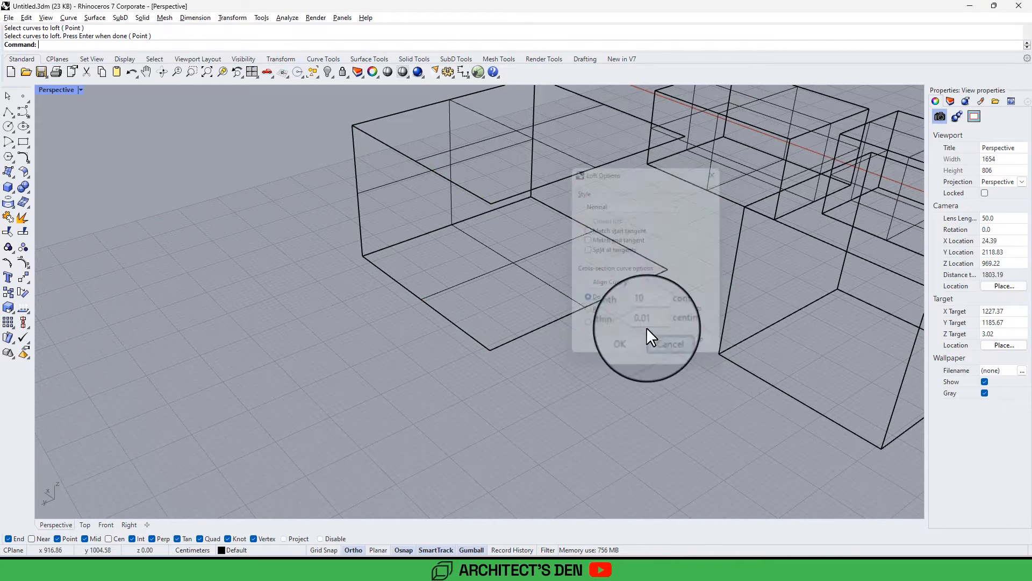
Step: Loft a flat second side wall between the matching plane edges adjoining the existing wall, with Normal style and no simplification
right_click(516, 227)
right_drag(511, 226, 688, 216)
mouse_move(539, 242)
right_down()
mouse_move(563, 235)
mouse_move(549, 237)
right_up()
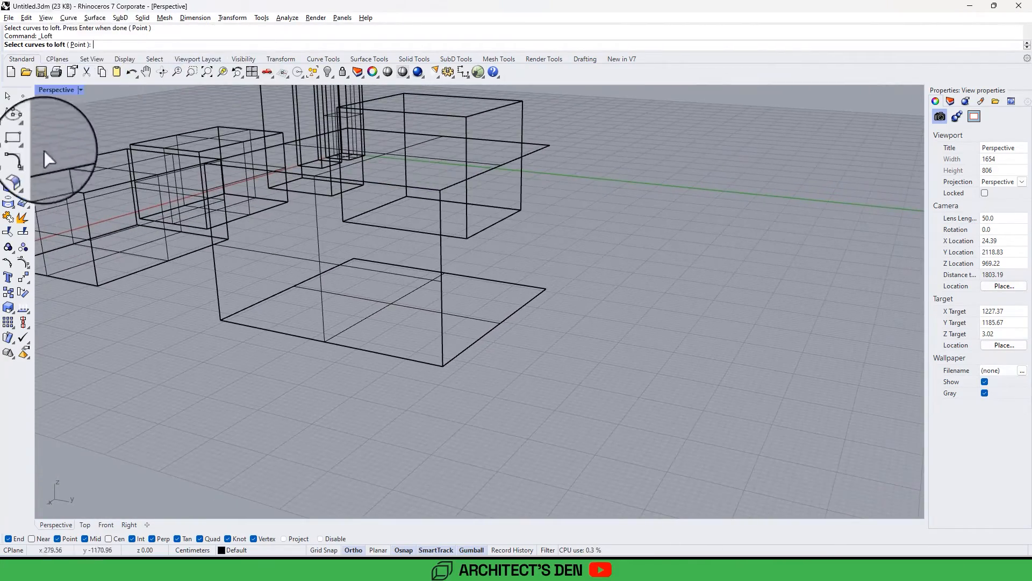
click(17, 177)
click(14, 177)
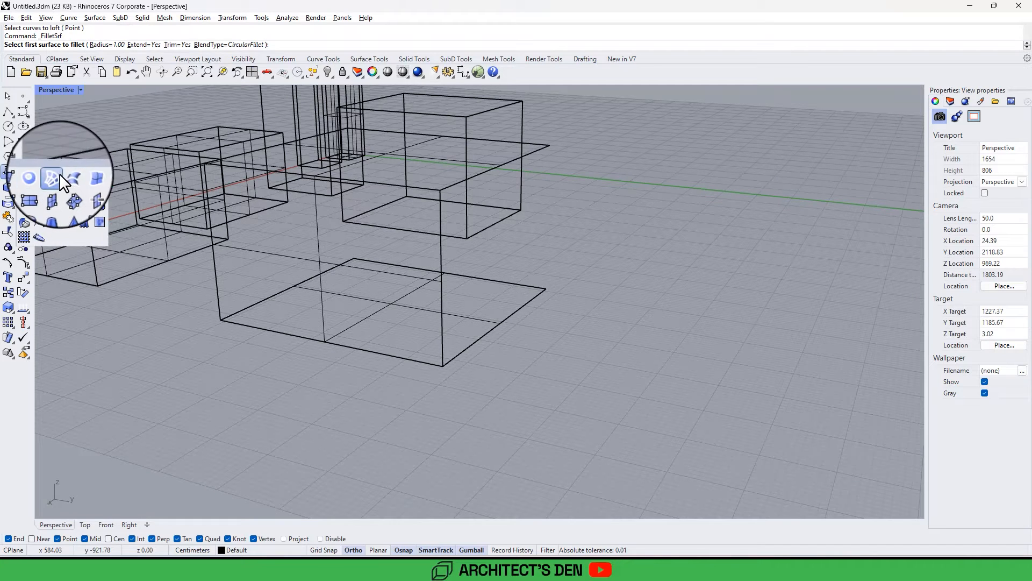
click(70, 175)
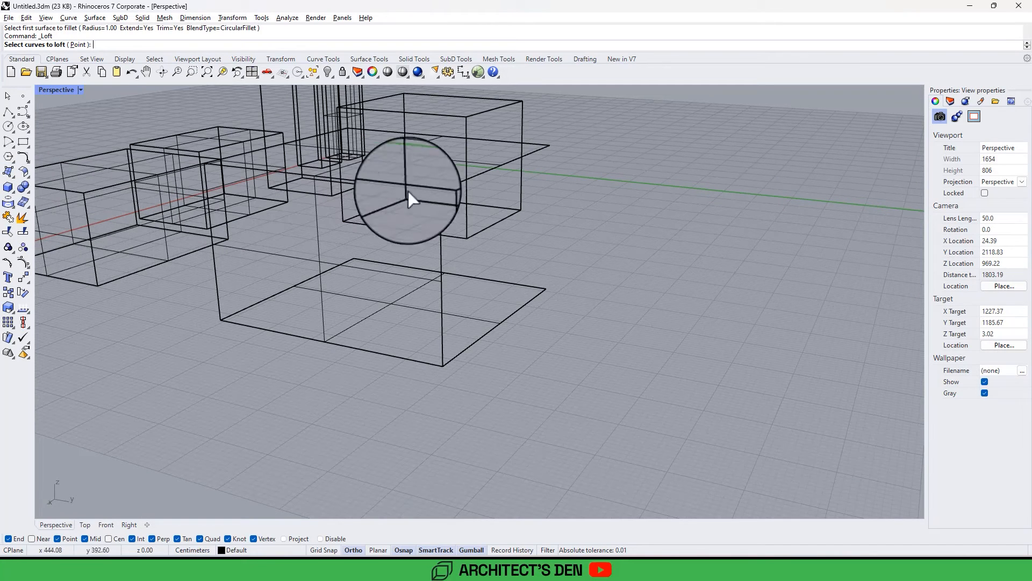
click(495, 327)
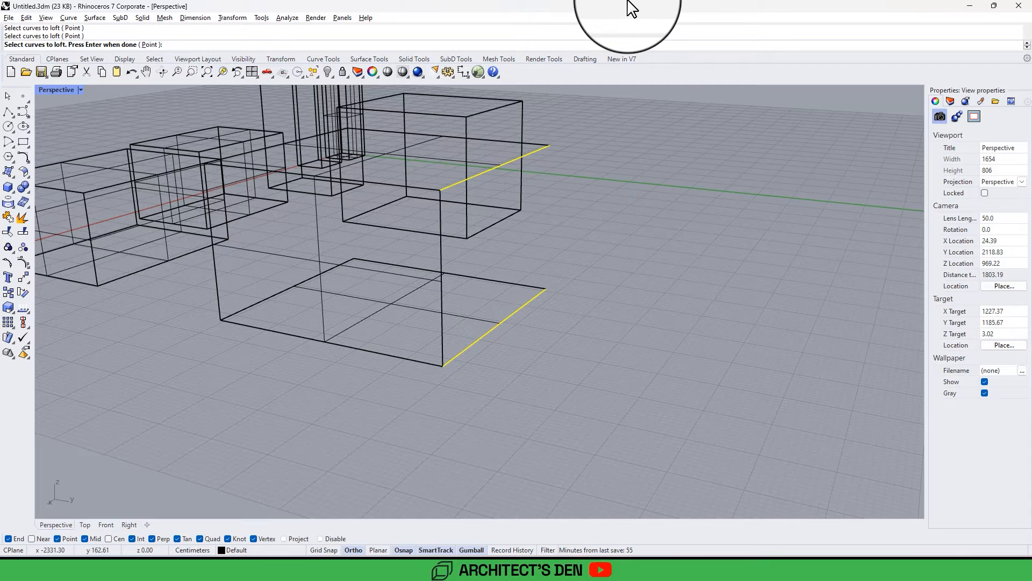
key(Return)
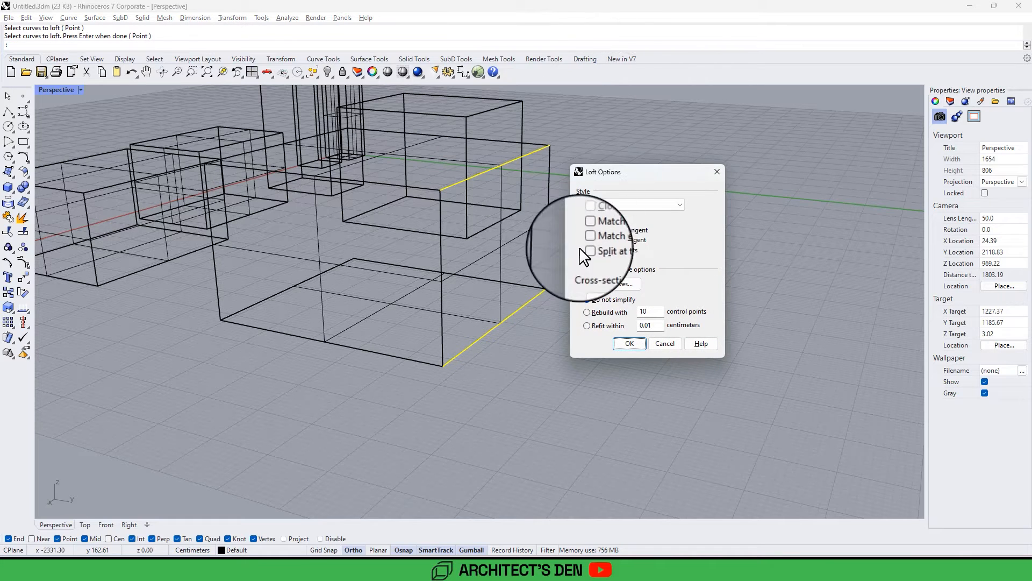
click(629, 343)
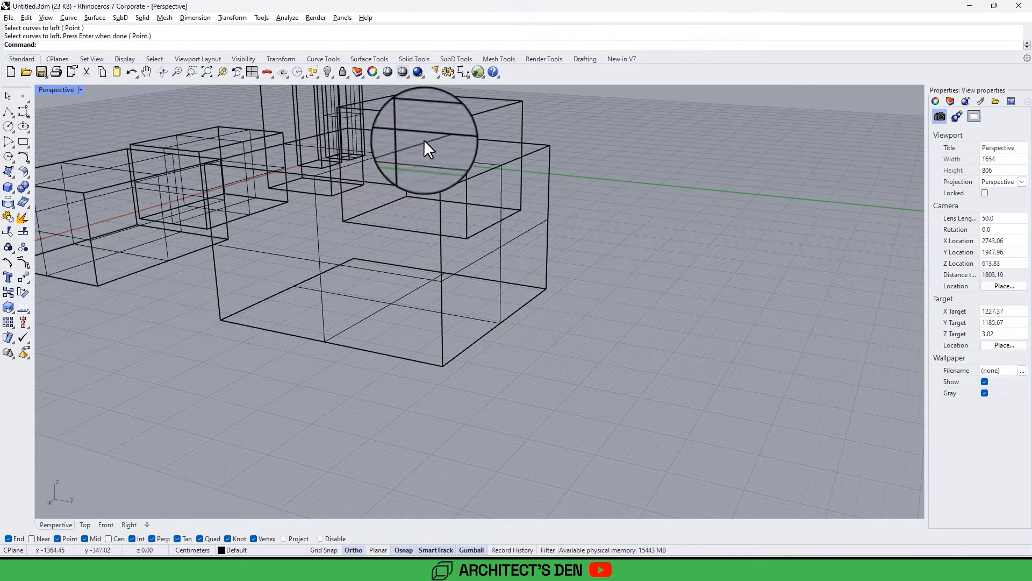
Step: Inspect the lofted walls and the remaining open sides of the box in shaded display from several angles
click(382, 73)
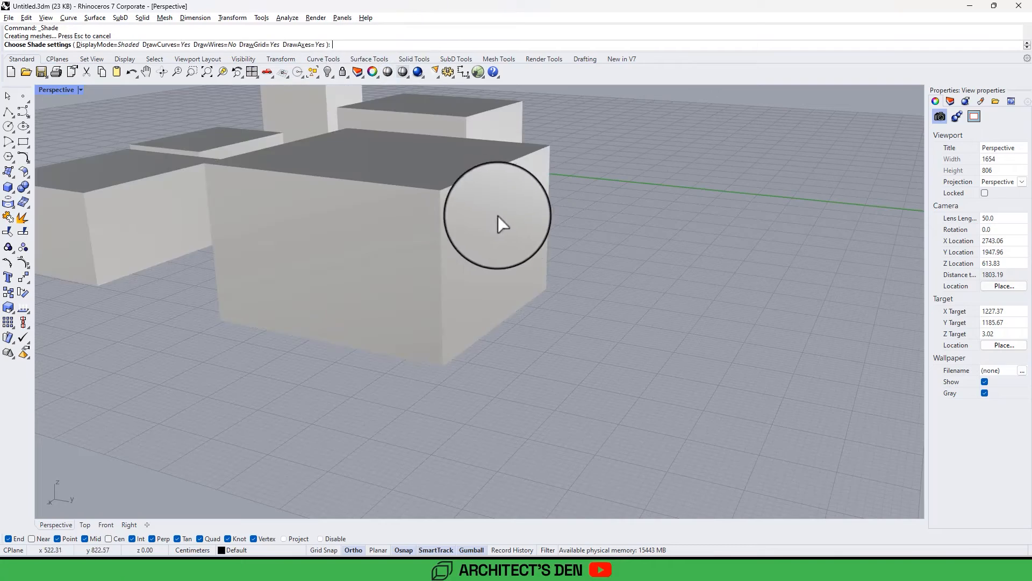
scroll(498, 216, down, 4)
mouse_move(526, 199)
right_down()
mouse_move(386, 214)
mouse_move(352, 200)
right_up()
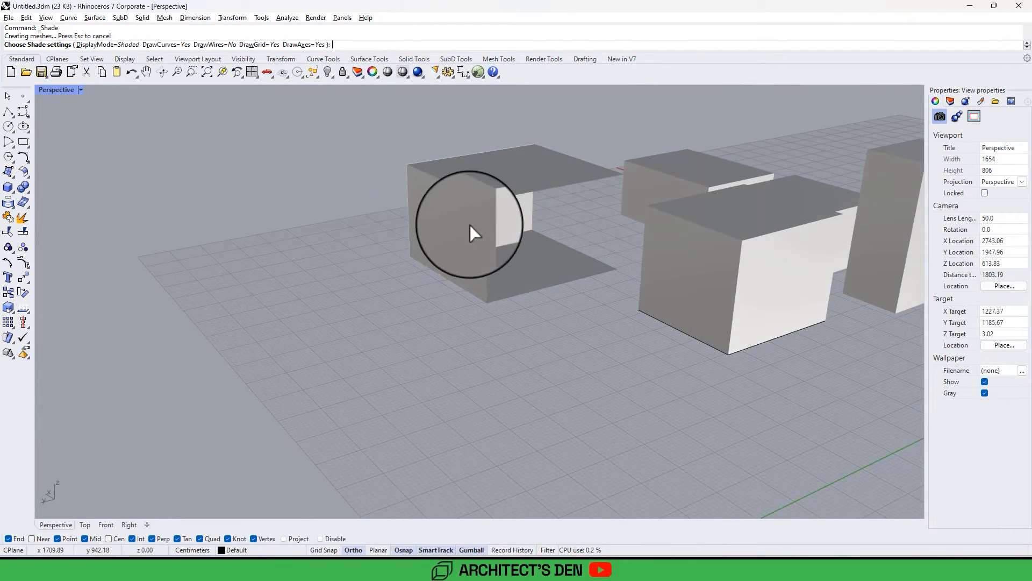
right_drag(528, 225, 376, 238)
scroll(604, 241, up, 7)
right_drag(639, 274, 618, 259)
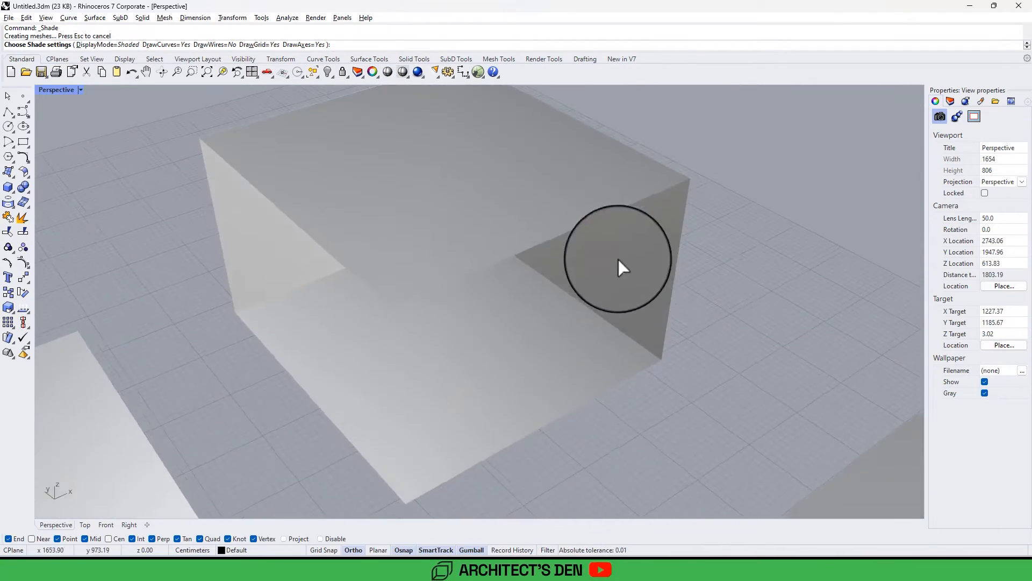
scroll(589, 262, down, 7)
scroll(611, 293, up, 7)
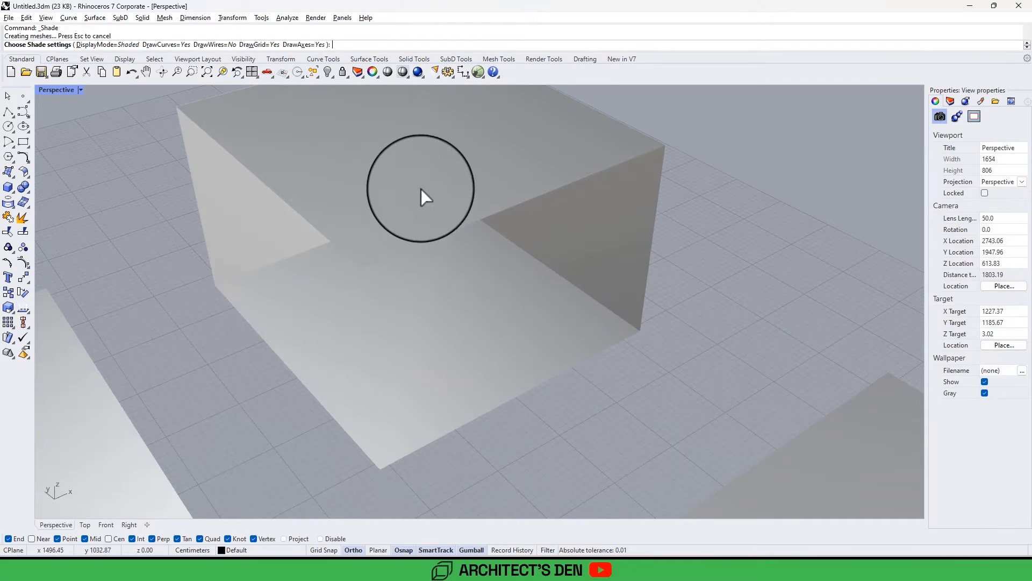
click(13, 177)
click(62, 175)
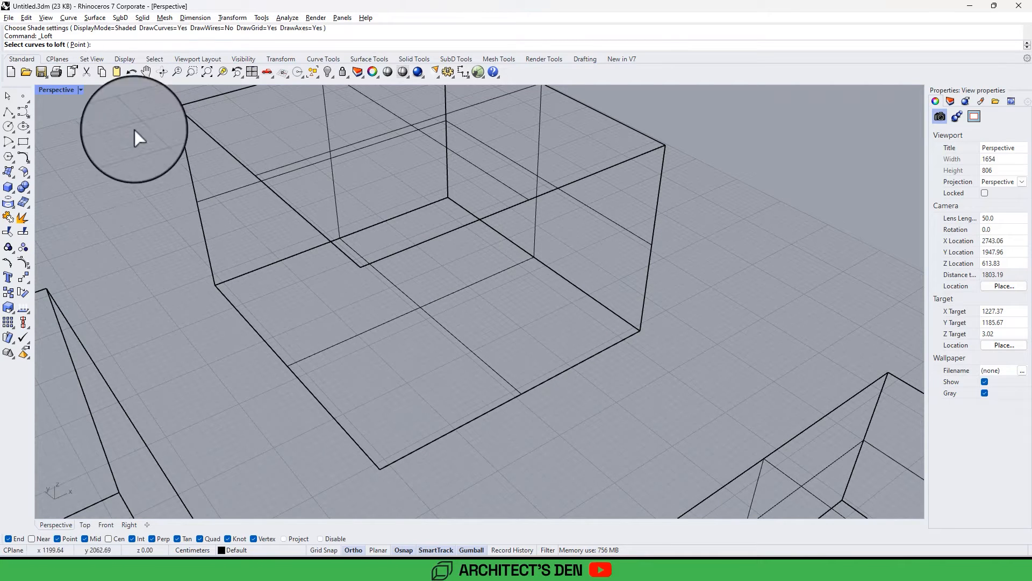
click(437, 237)
right_drag(527, 302, 388, 330)
click(388, 332)
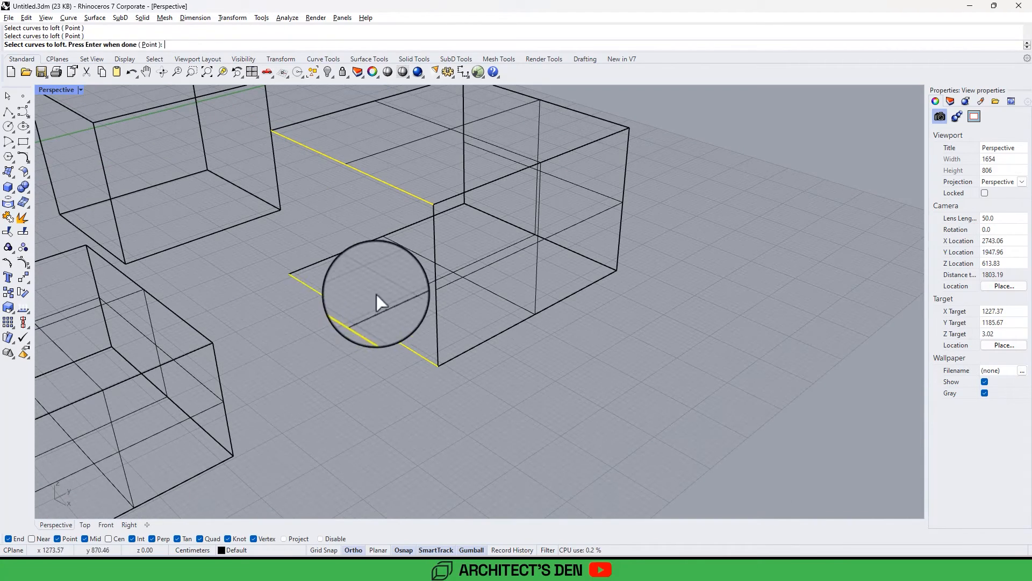
right_click(310, 330)
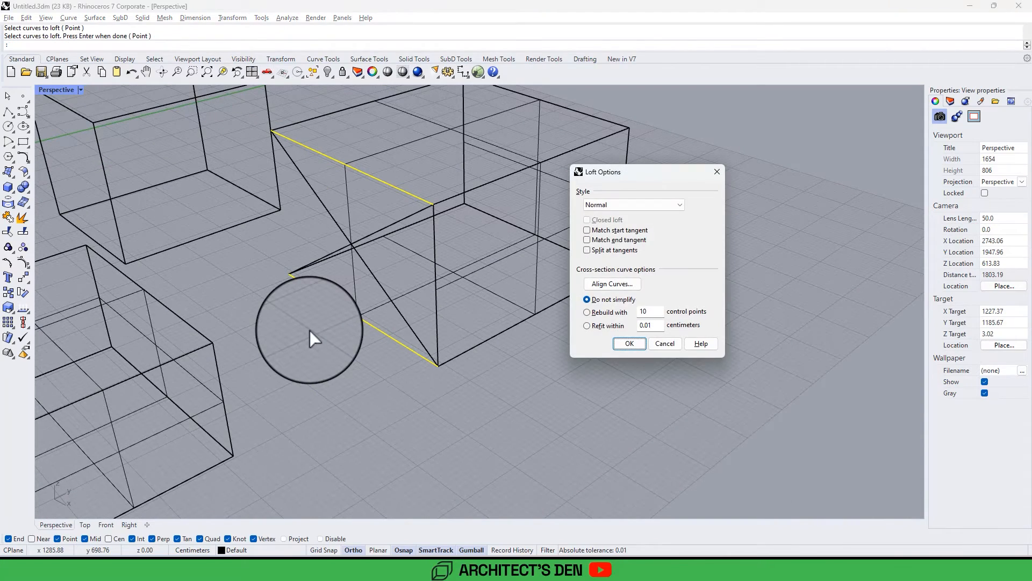
click(666, 344)
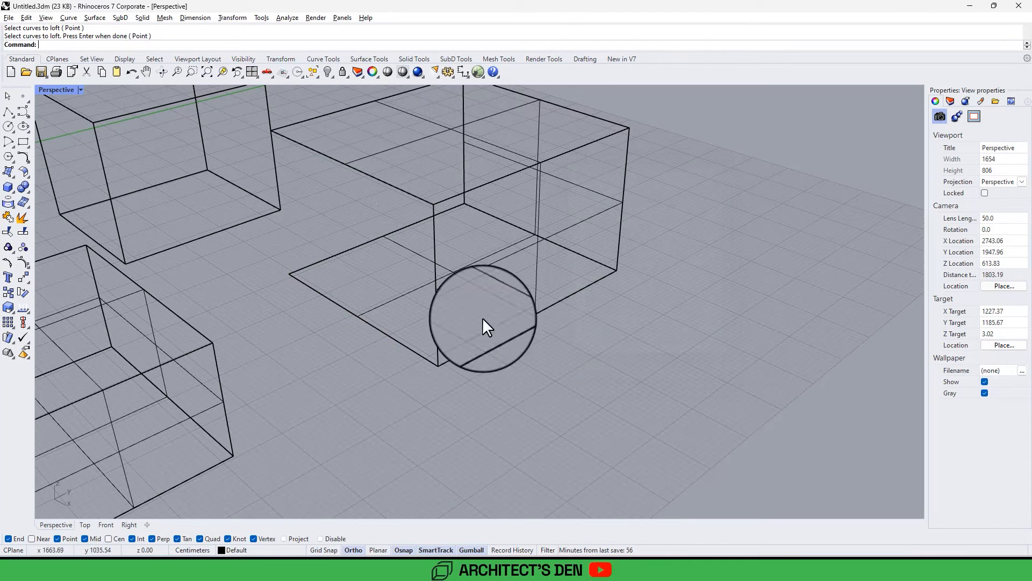
Step: Loft a flat third side wall between the next matching plane edges, picking both near the same end, with Normal style and no simplification
click(9, 172)
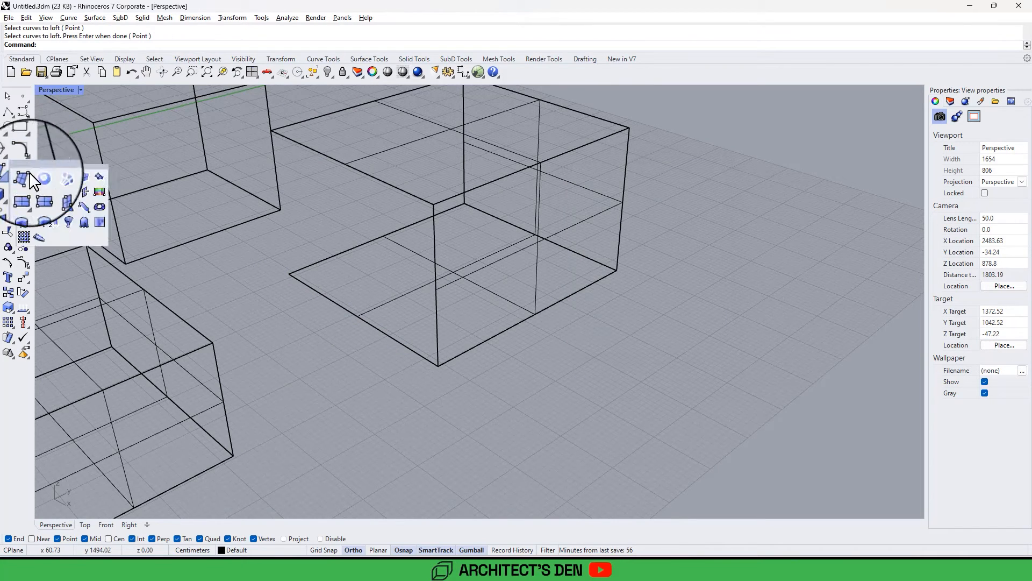
click(69, 176)
shift+right_drag(379, 130, 337, 164)
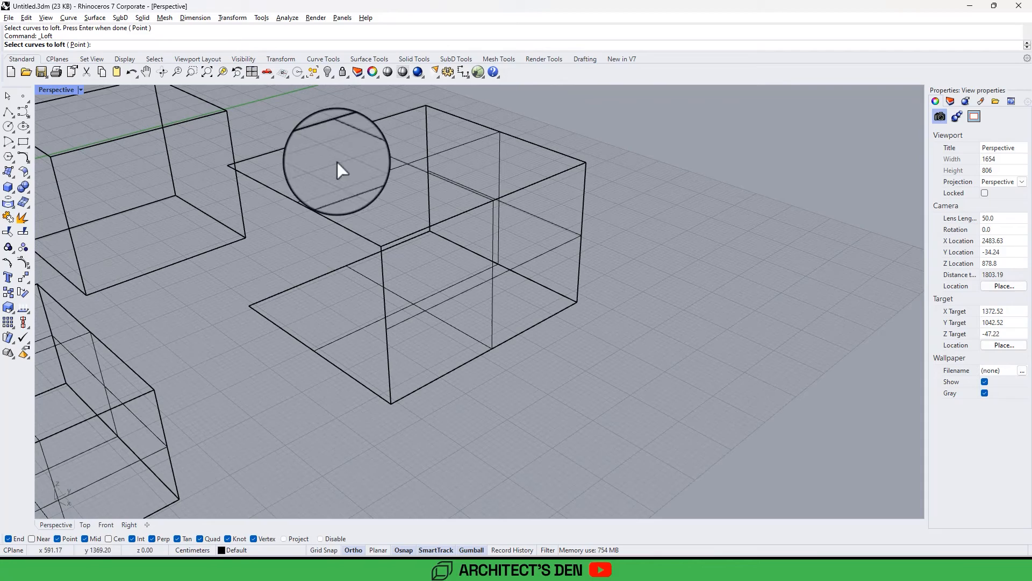
click(335, 225)
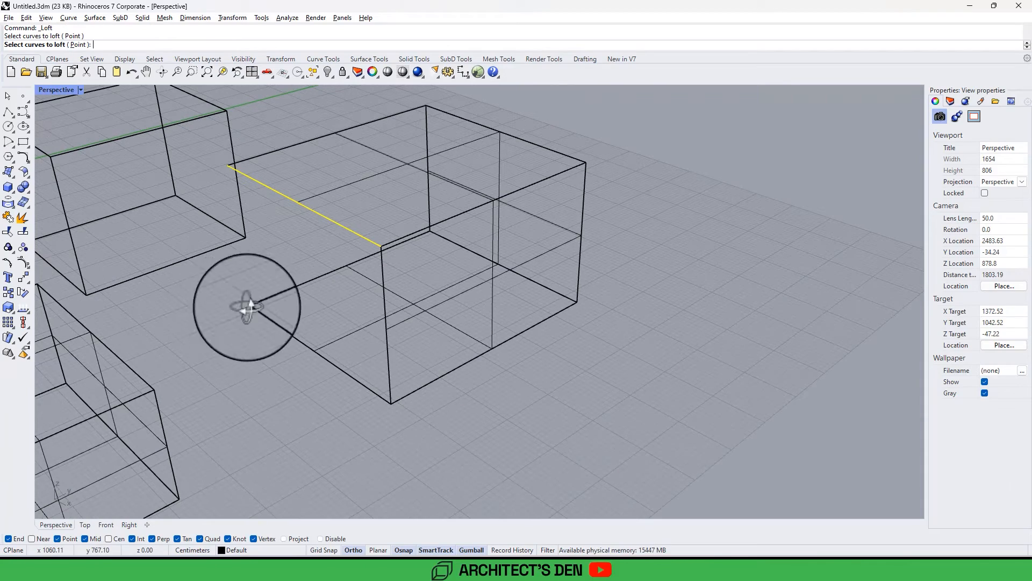
right_drag(247, 306, 457, 305)
right_drag(621, 317, 627, 357)
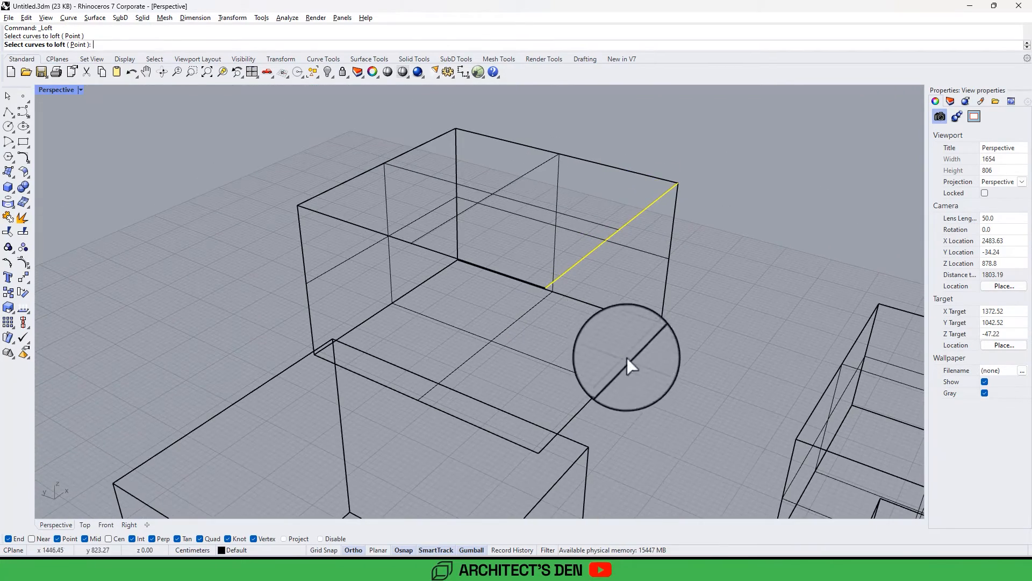
click(618, 371)
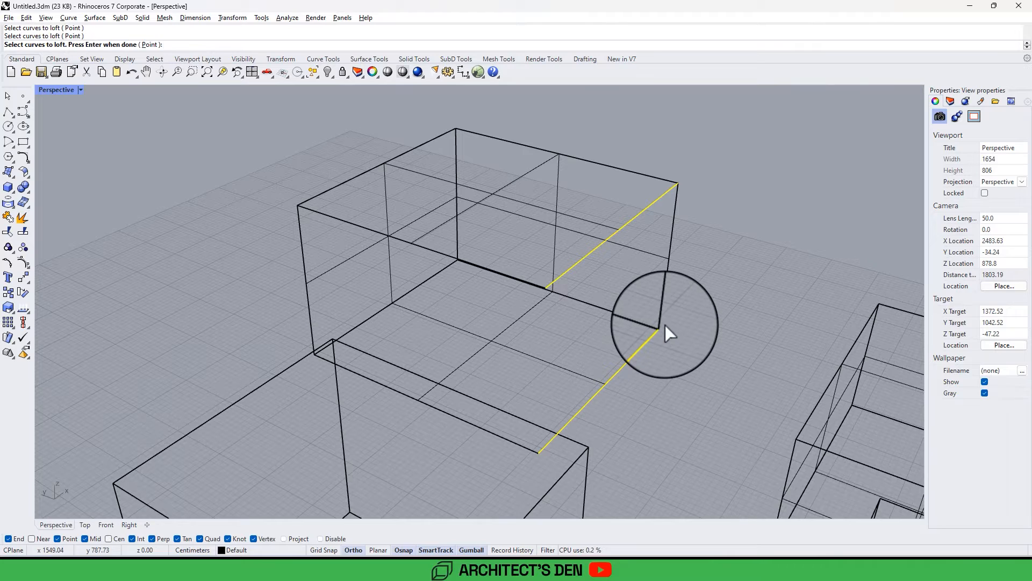
key(Return)
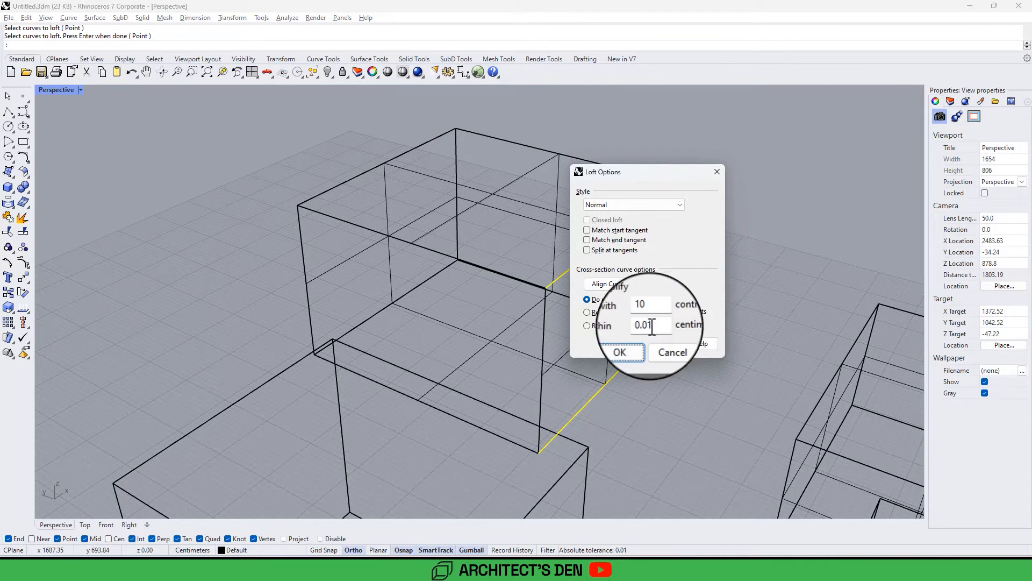
click(629, 343)
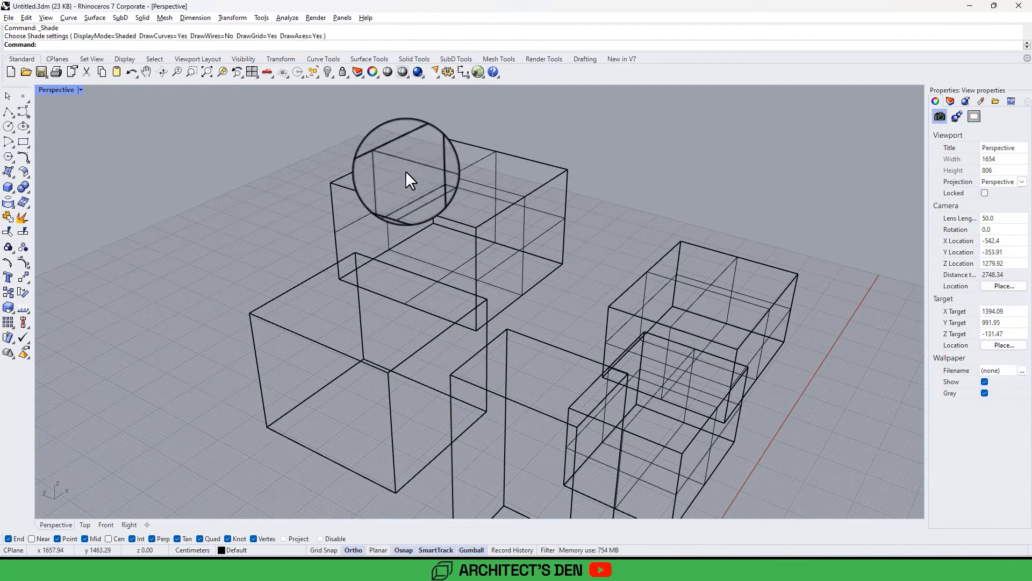
Step: Duplicate the side wall opposite the open side and place the copy there to close the box
click(388, 71)
right_drag(376, 135, 394, 254)
scroll(455, 220, up, 5)
mouse_move(462, 232)
right_down()
mouse_move(544, 198)
mouse_move(507, 171)
mouse_move(473, 202)
mouse_move(514, 231)
mouse_move(622, 204)
mouse_move(630, 215)
mouse_move(626, 201)
mouse_move(638, 200)
mouse_move(468, 212)
mouse_move(583, 184)
mouse_move(629, 189)
right_up()
click(436, 217)
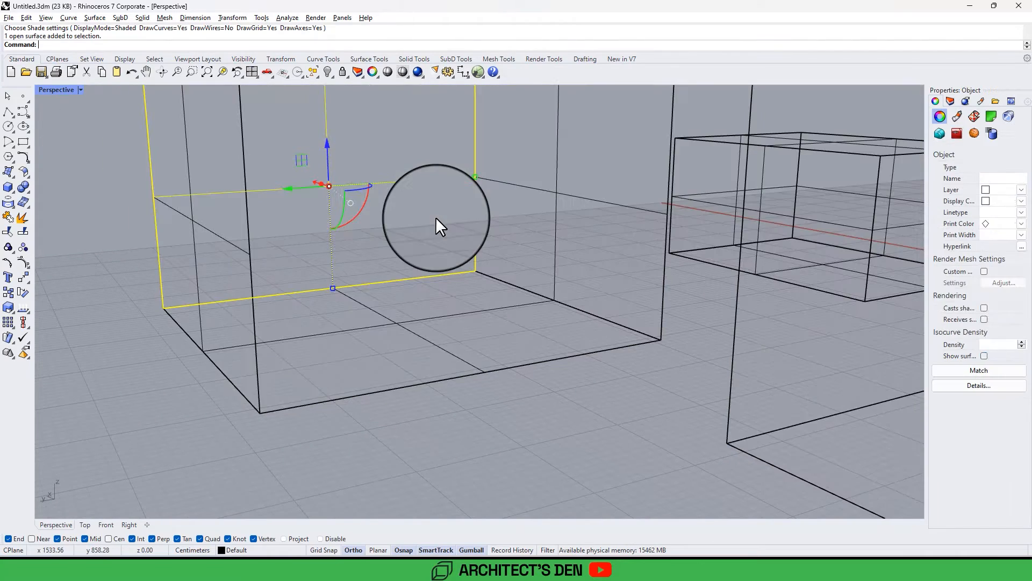
mouse_move(359, 233)
right_down()
mouse_move(390, 254)
mouse_move(372, 237)
right_up()
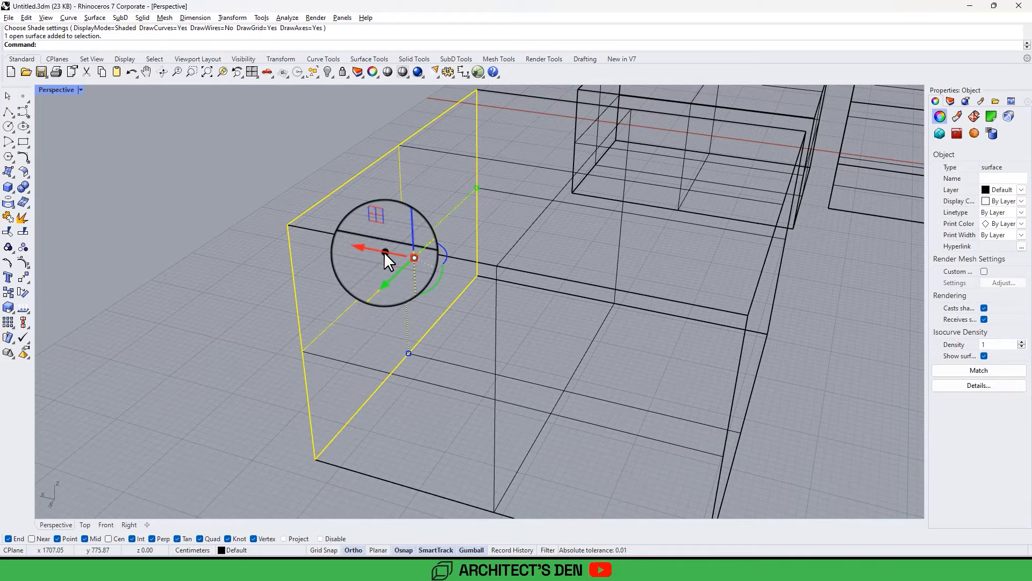
drag(384, 252, 743, 290)
scroll(599, 273, down, 8)
click(703, 322)
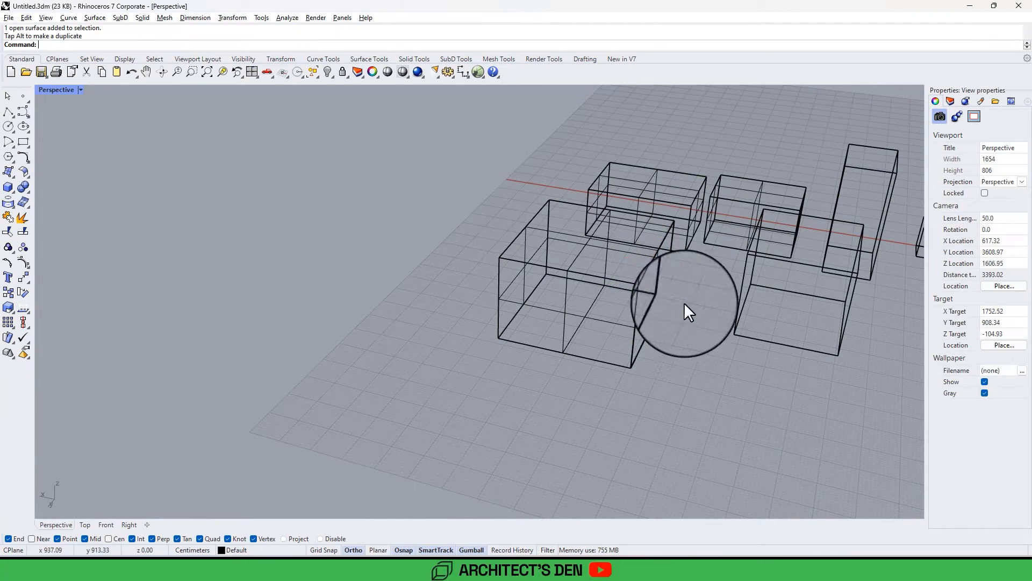
Step: Inspect the box in shaded display from several angles and try to undo the last change
click(403, 72)
mouse_move(533, 293)
right_down()
mouse_move(461, 237)
mouse_move(539, 282)
mouse_move(611, 267)
right_up()
scroll(612, 267, up, 3)
scroll(615, 272, down, 2)
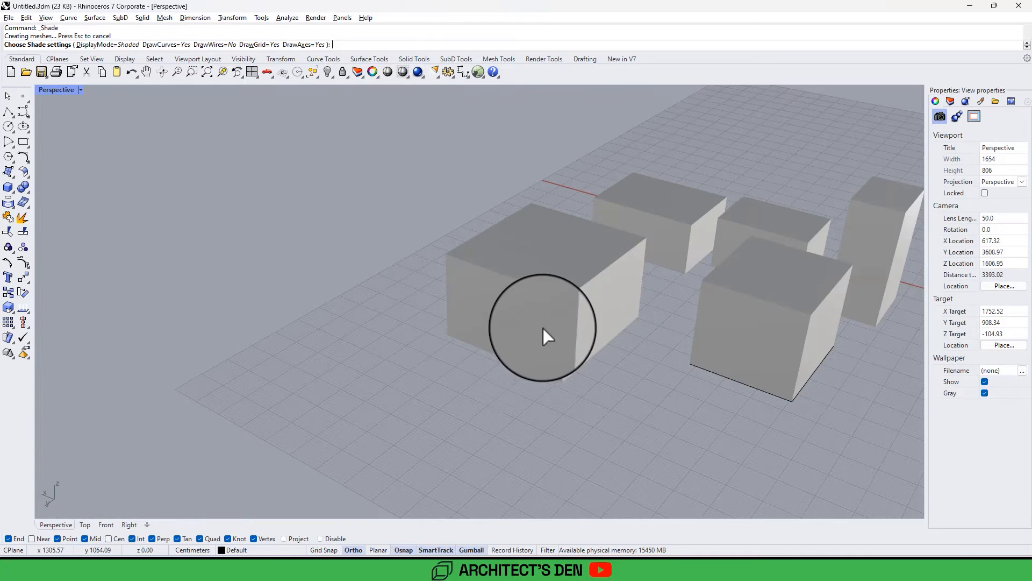
scroll(544, 327, up, 5)
key(ctrl+z)
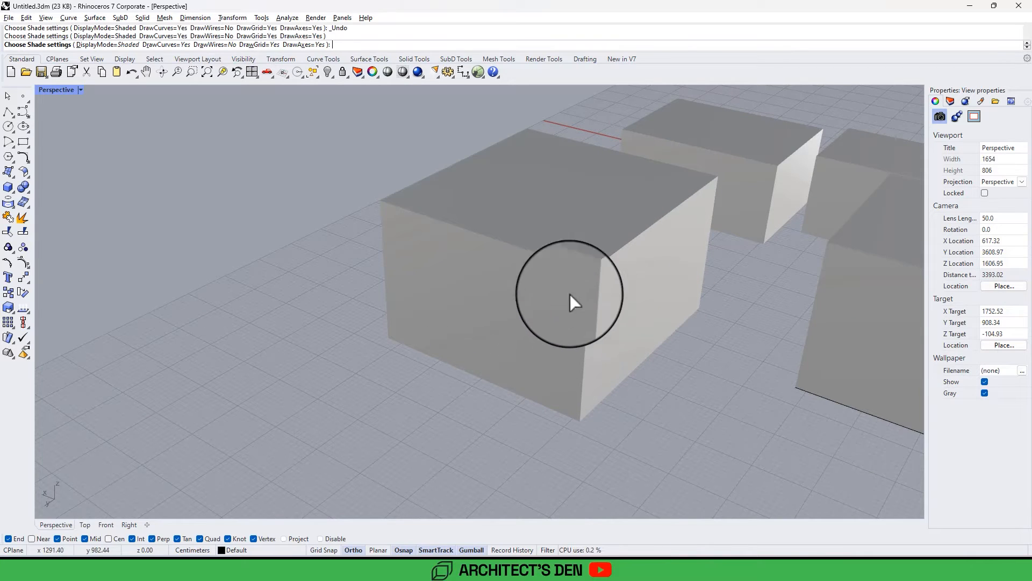
Step: Undo the last gumball extrusion so the box side is open again, and clear the selection
key(Escape)
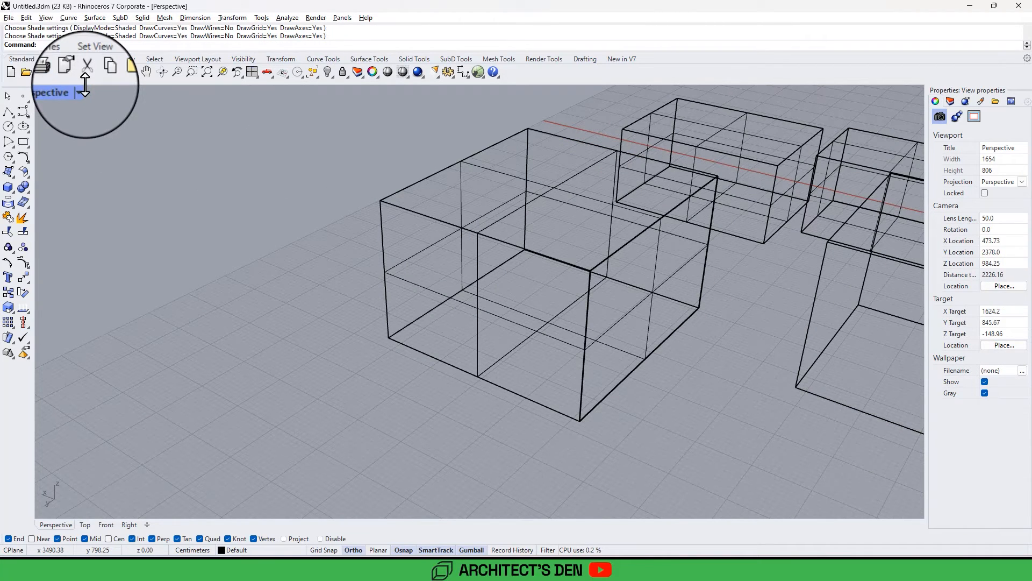
key(ctrl+z)
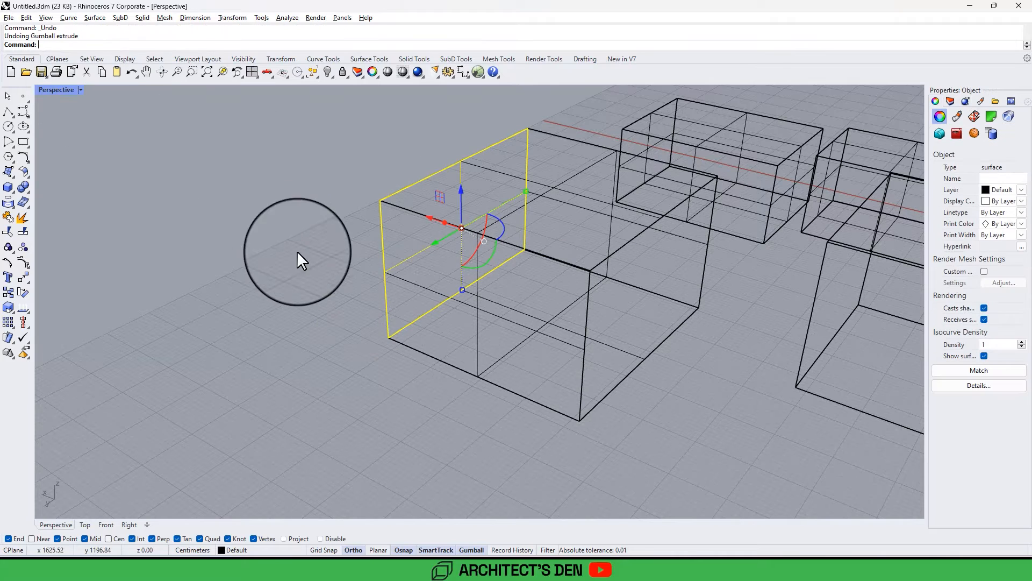
click(314, 256)
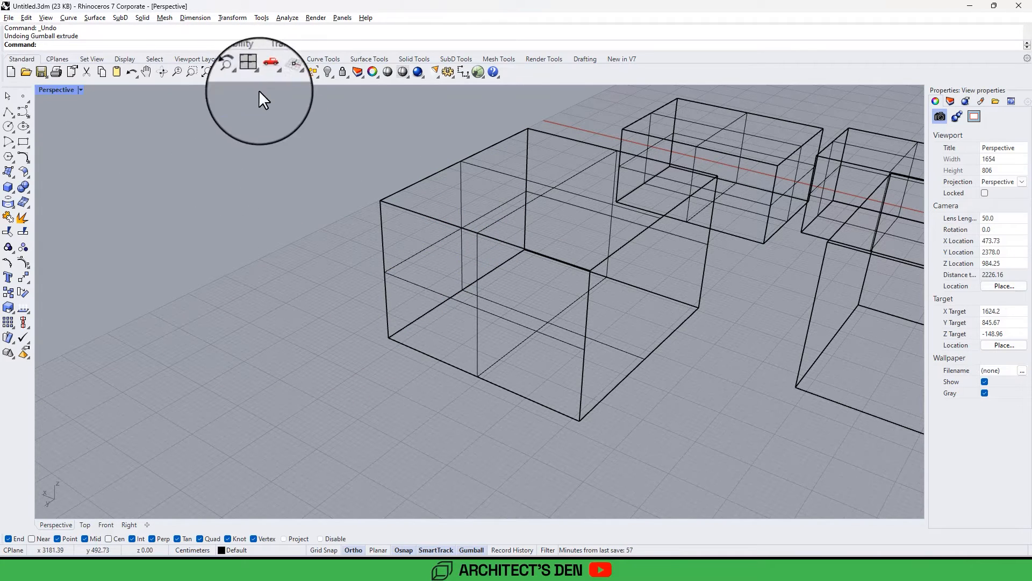
Step: Examine the box's open side in shaded display and the wall opposite it in wireframe from several angles
click(402, 72)
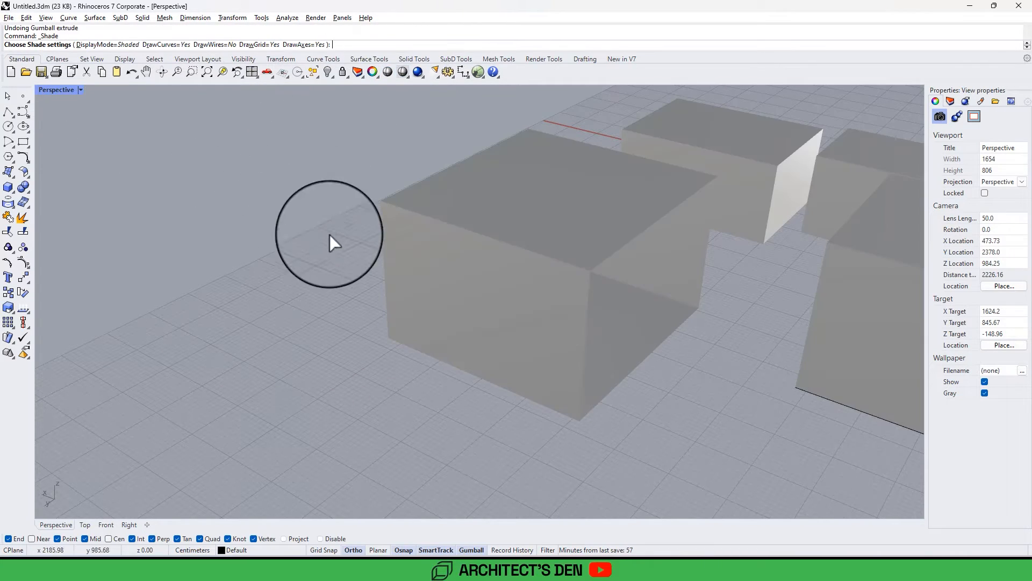
scroll(512, 257, up, 5)
right_drag(512, 257, 440, 243)
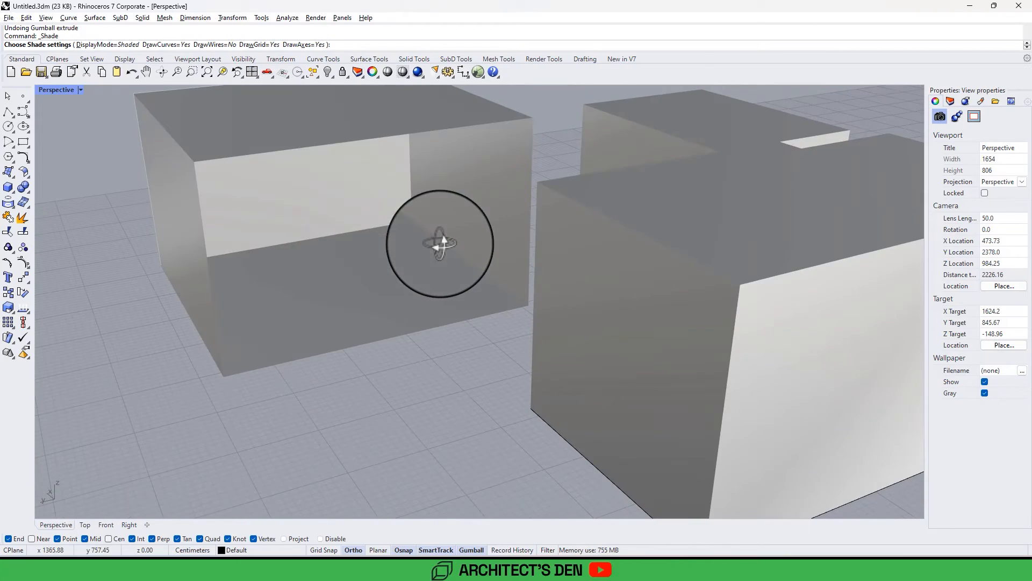
click(351, 190)
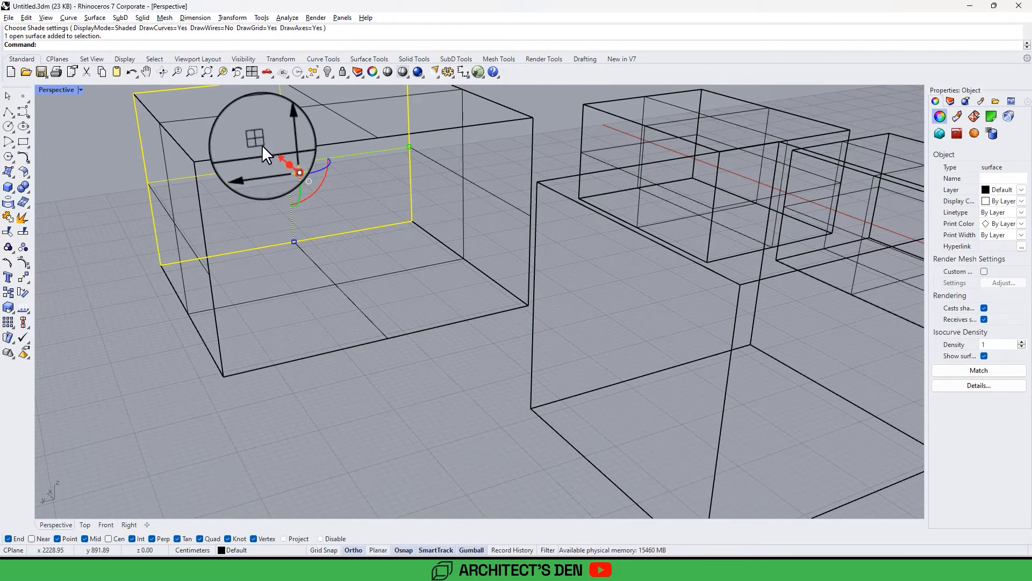
right_drag(262, 144, 320, 208)
scroll(520, 253, down, 3)
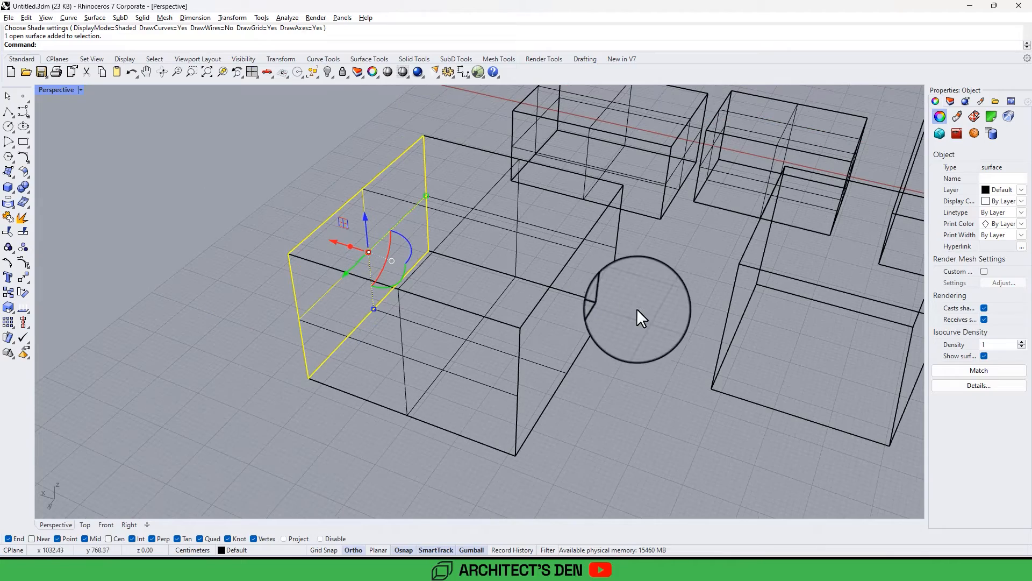
click(637, 308)
right_drag(608, 318, 550, 294)
right_drag(376, 277, 332, 342)
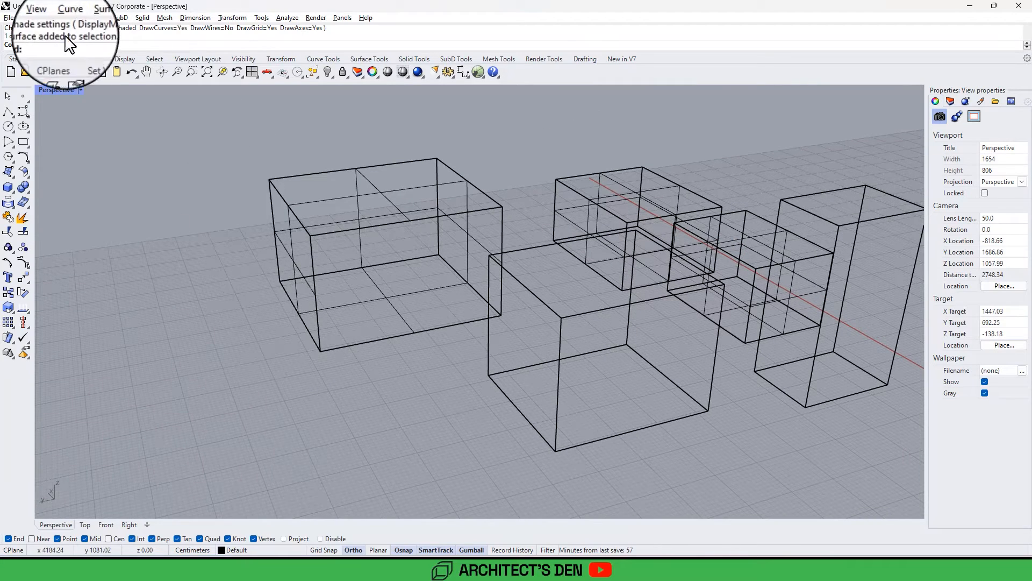
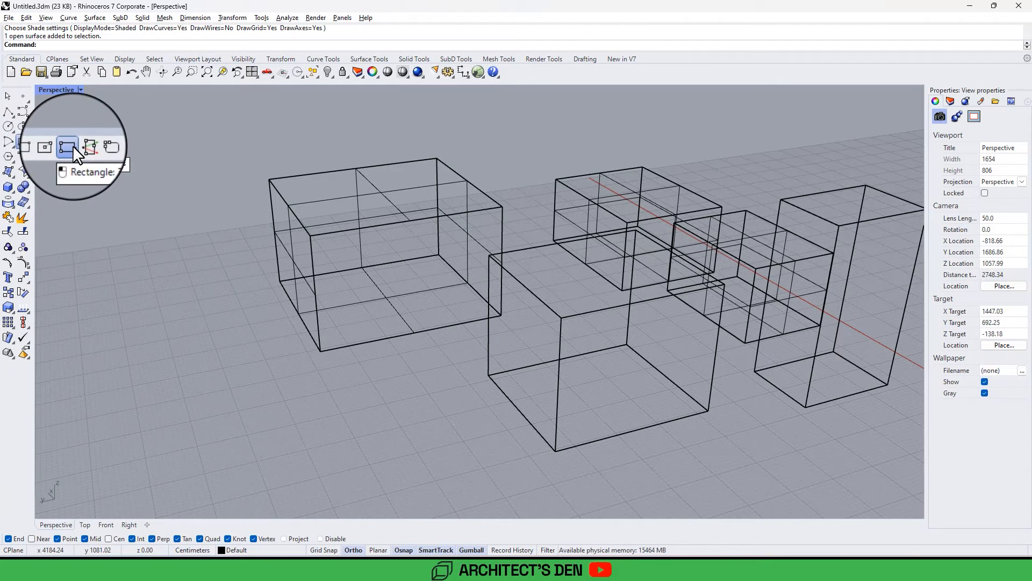
Step: Cover the open side of the box with a 3-point rectangular plane snapped to three of its corners
click(73, 148)
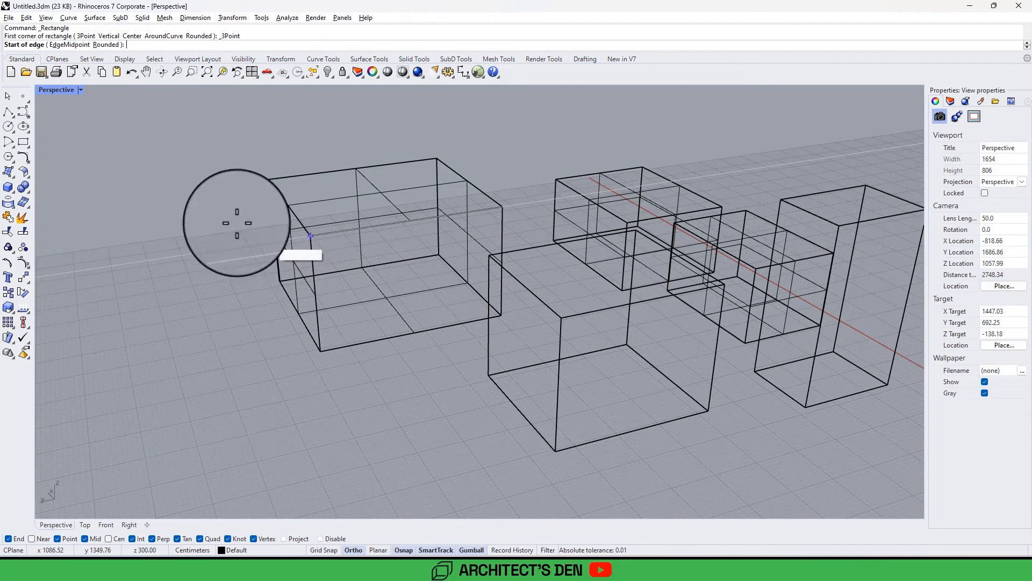
click(14, 176)
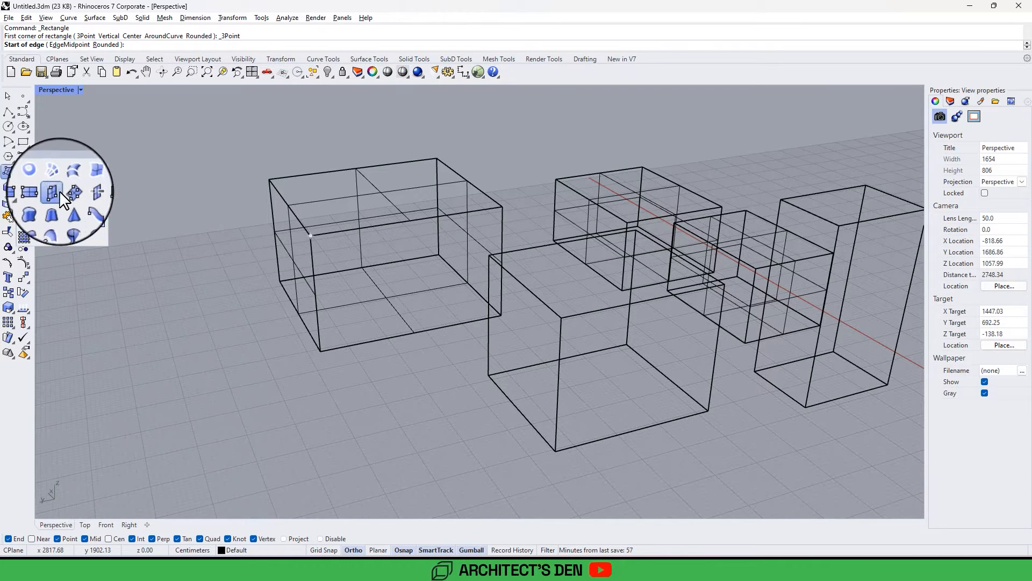
click(36, 196)
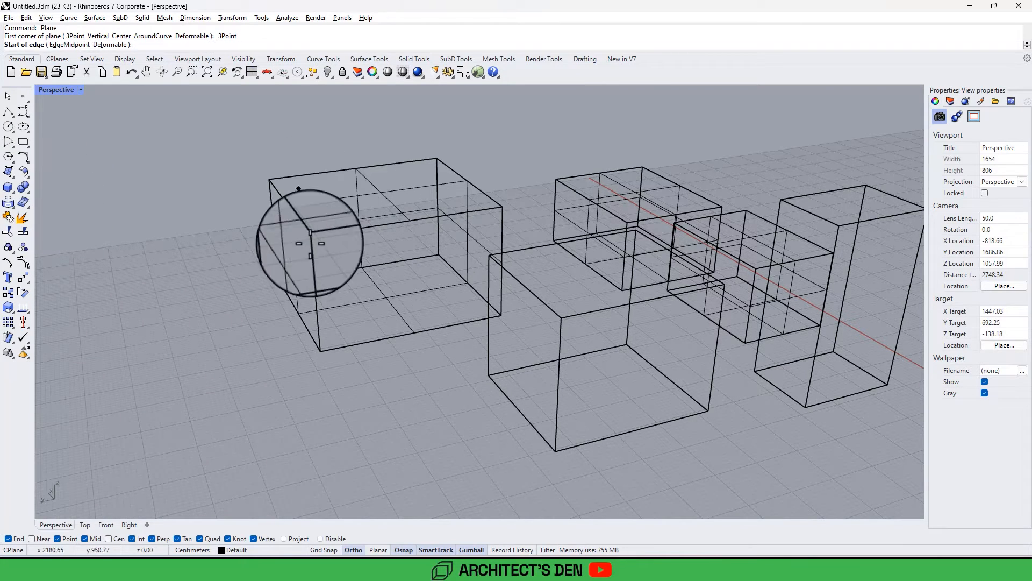
click(310, 235)
click(502, 206)
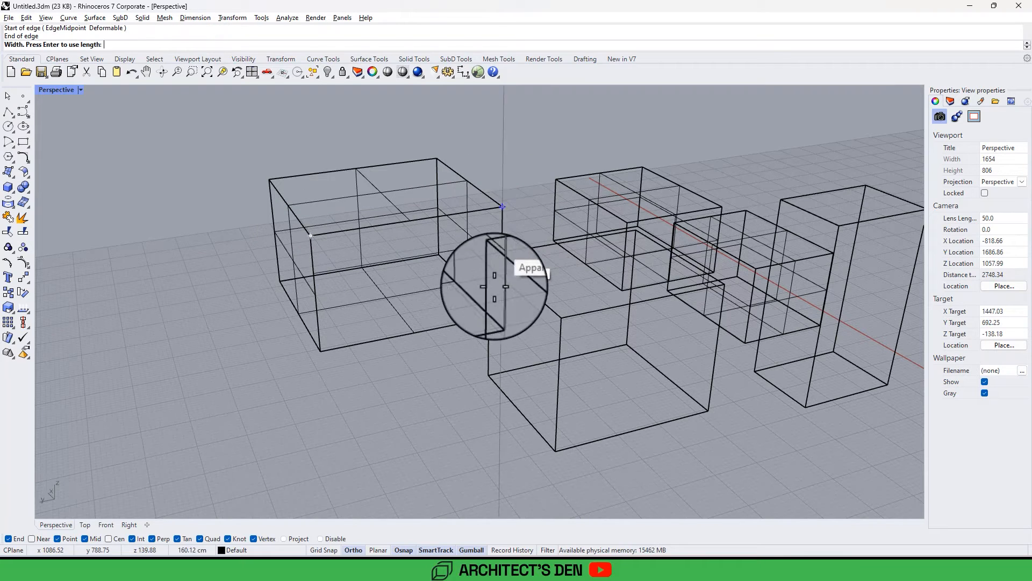
click(322, 351)
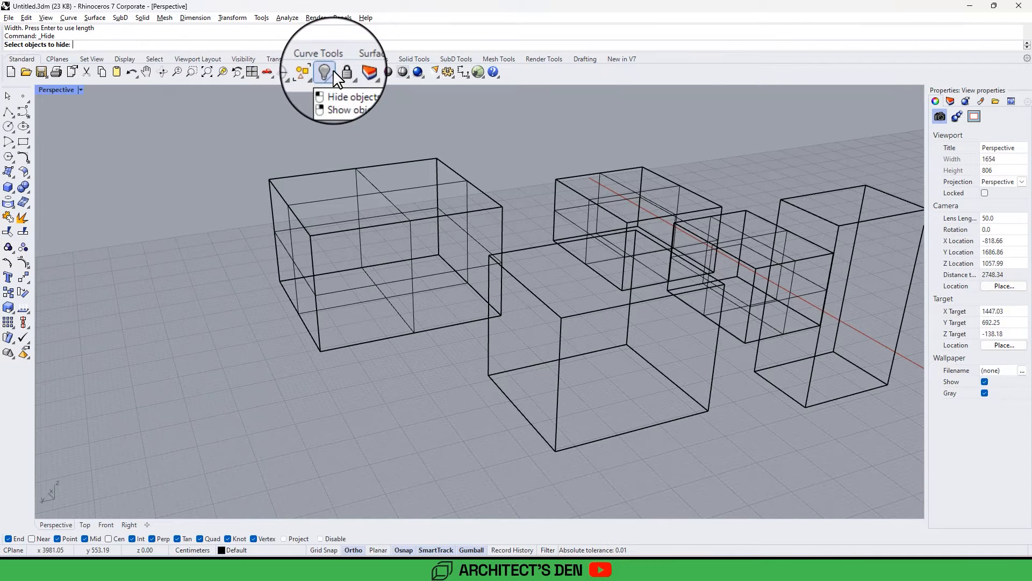
Step: Inspect the closed box in shaded display from several angles and undo the 3-point plane
click(401, 74)
mouse_move(362, 240)
right_down()
mouse_move(357, 184)
mouse_move(491, 279)
right_up()
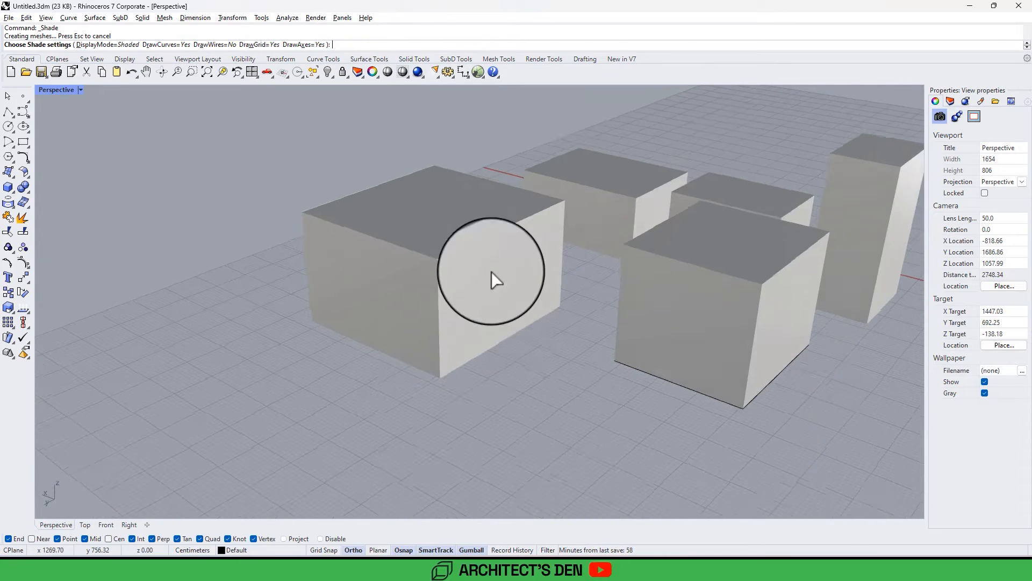
click(15, 174)
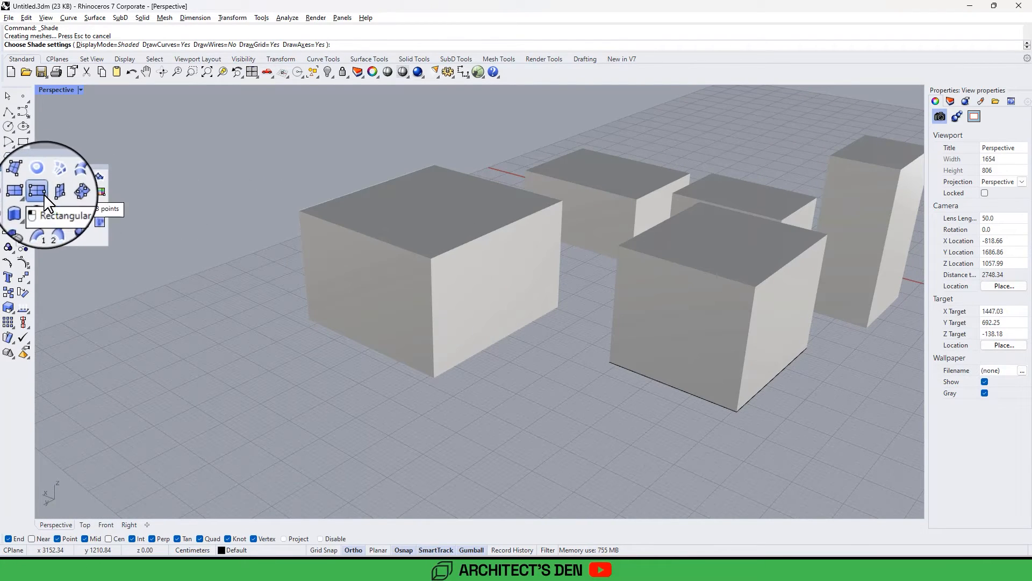
right_drag(477, 265, 374, 237)
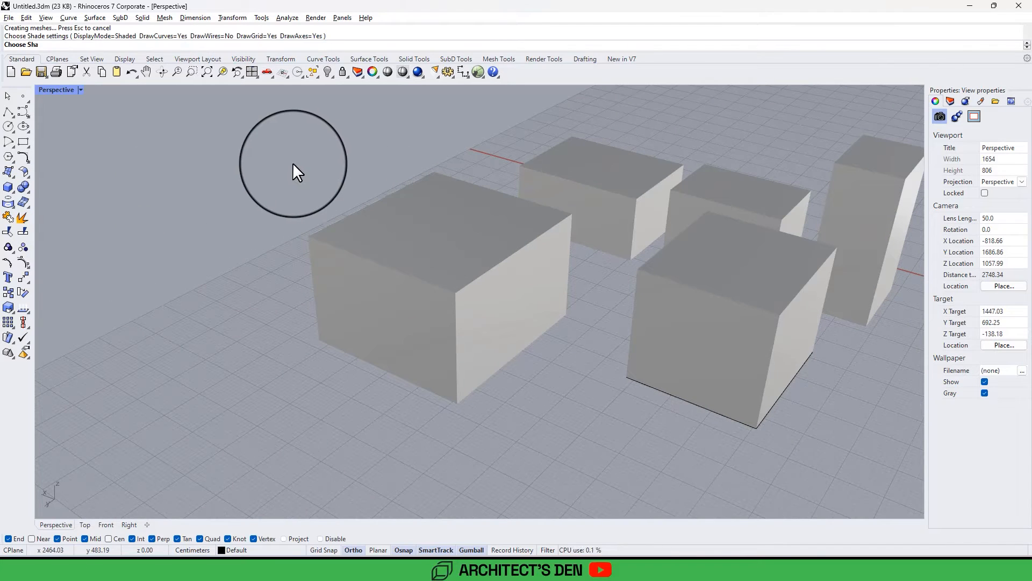
key(Escape)
key(ctrl+z)
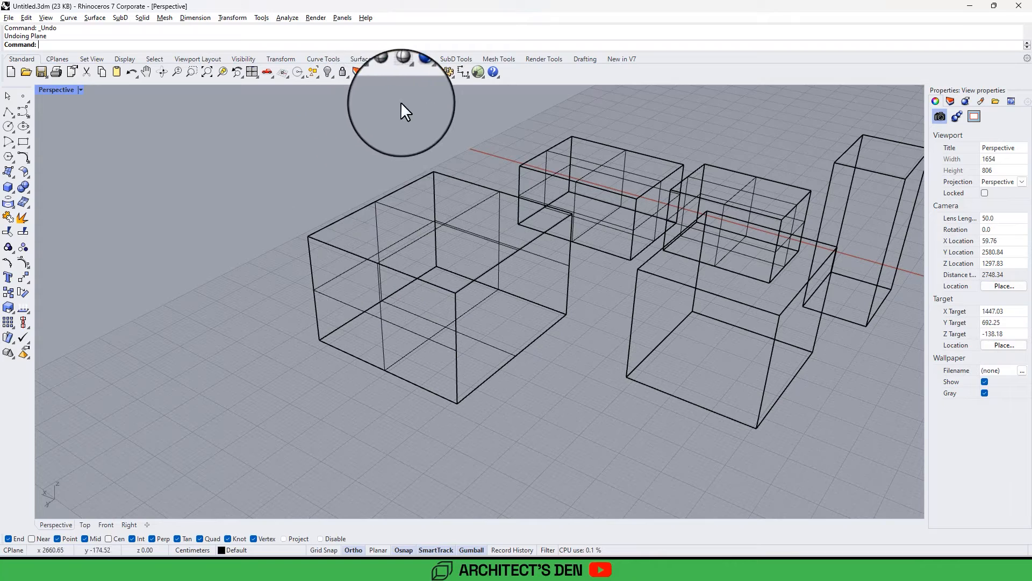
Step: Examine the open side and interior of the box in shaded display
click(387, 72)
right_drag(354, 154, 435, 223)
mouse_move(501, 240)
right_down()
mouse_move(460, 204)
mouse_move(472, 225)
mouse_move(371, 289)
mouse_move(436, 301)
mouse_move(382, 227)
mouse_move(341, 223)
right_up()
scroll(456, 204, up, 5)
scroll(457, 223, down, 3)
scroll(440, 312, up, 5)
scroll(448, 323, down, 3)
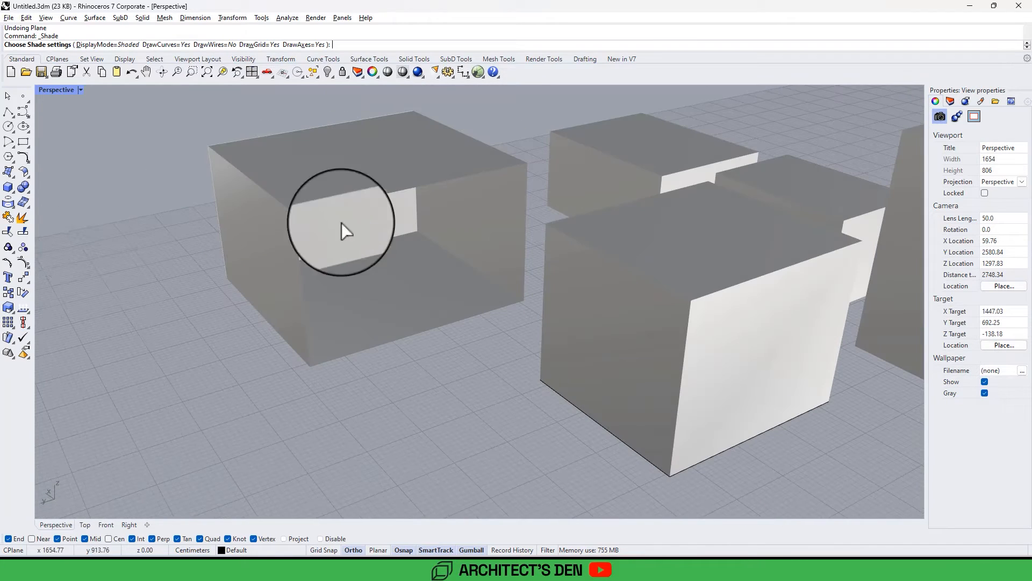
Step: Try to loft a wall between the open side's upper and lower edges with Normal style and no simplification
click(14, 188)
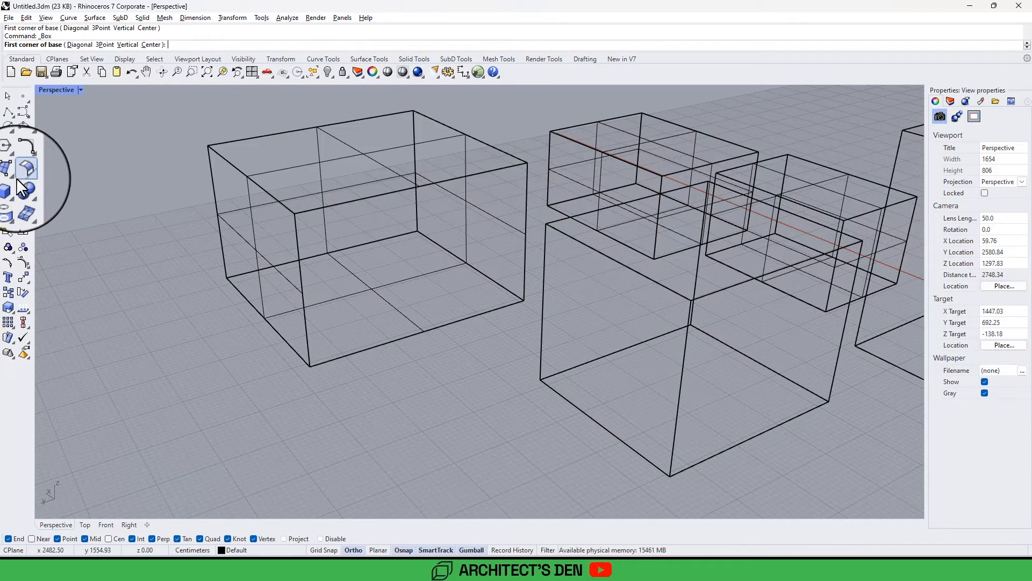
click(15, 188)
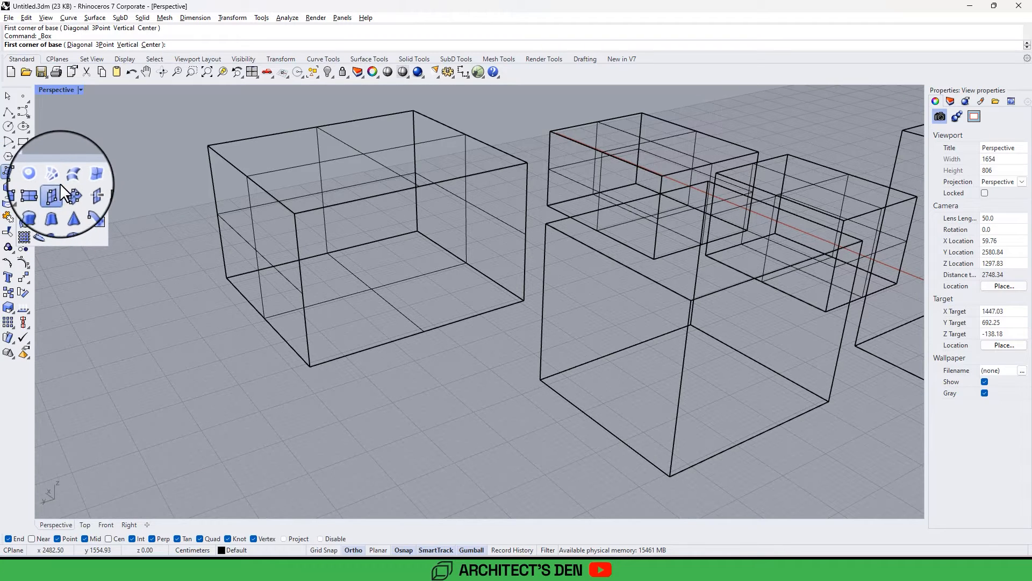
click(67, 183)
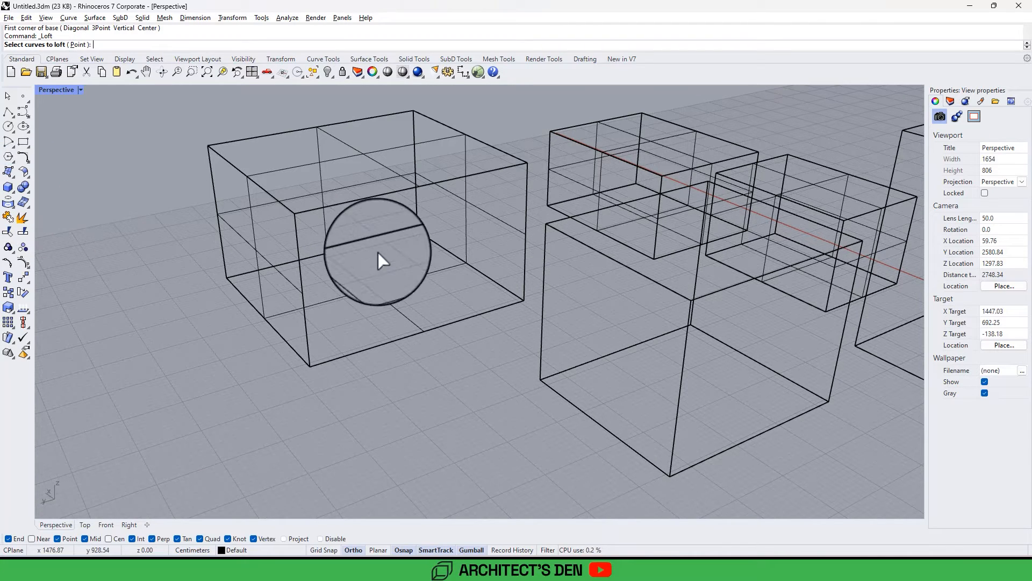
click(373, 196)
click(426, 332)
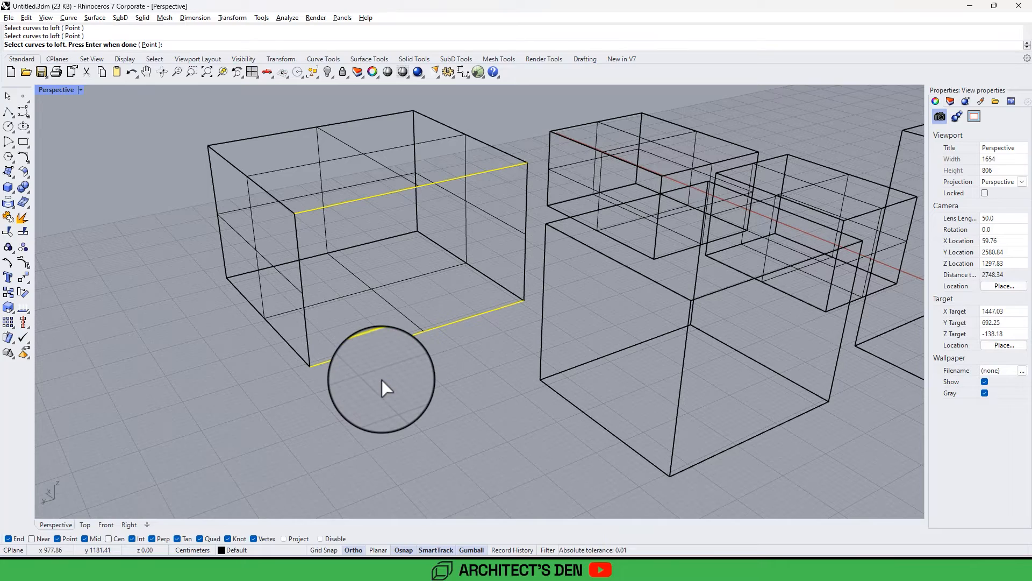
key(Return)
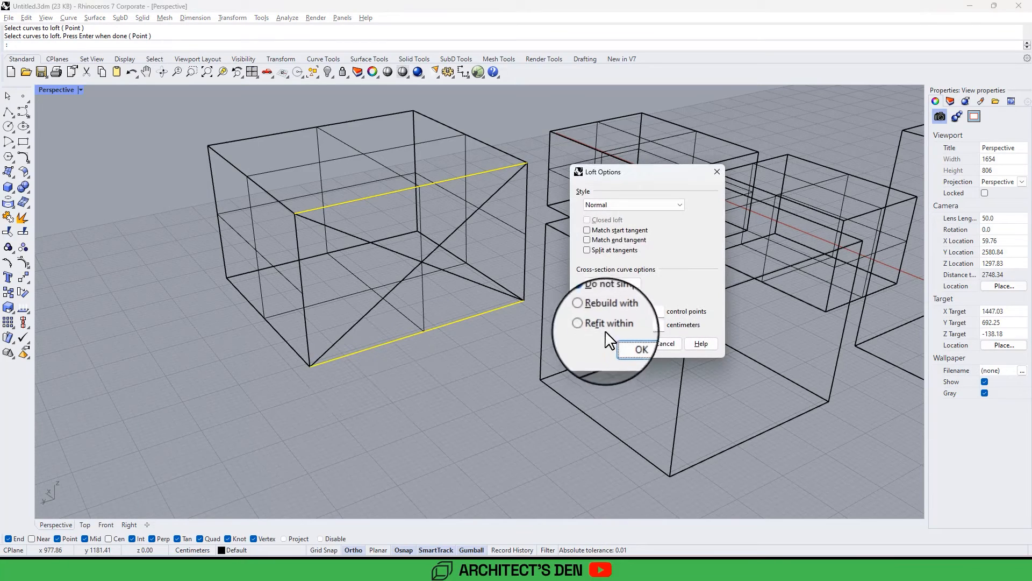
click(665, 344)
Step: Try the open-side loft again, picking the upper edge near one corner and the lower edge beyond its midpoint
scroll(350, 320, up, 6)
right_drag(350, 320, 405, 339)
scroll(406, 339, down, 2)
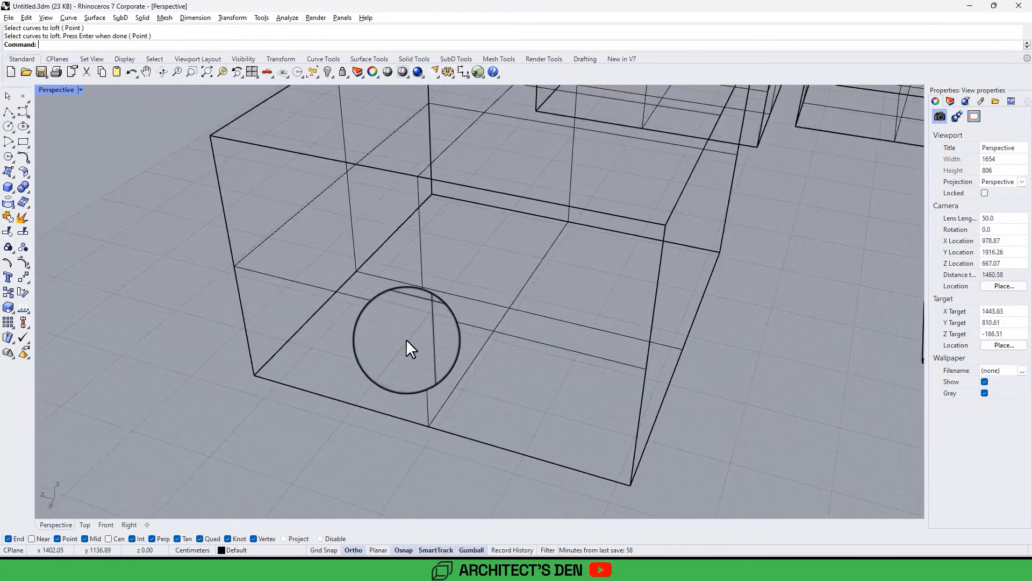
right_drag(554, 299, 423, 196)
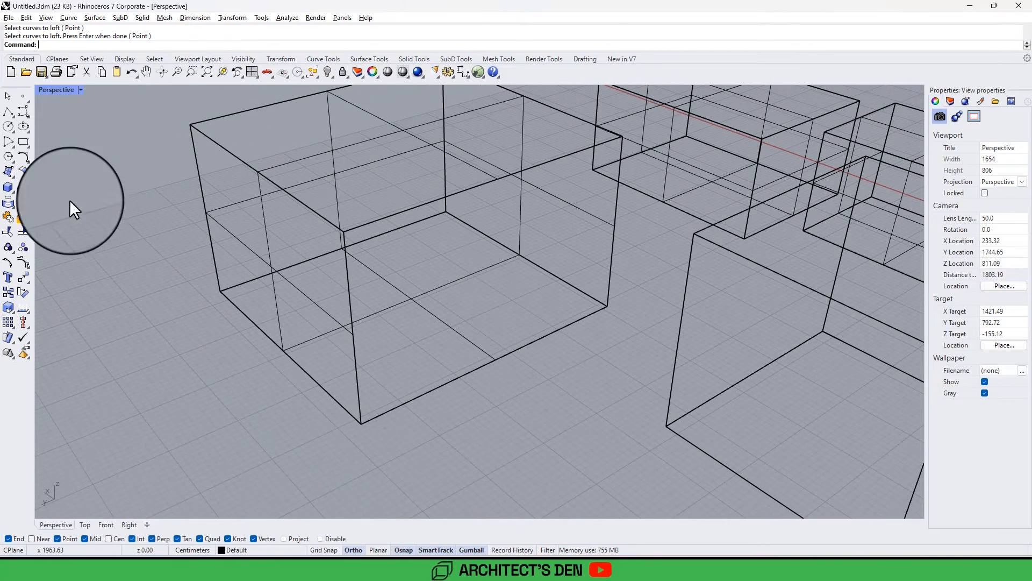
click(23, 171)
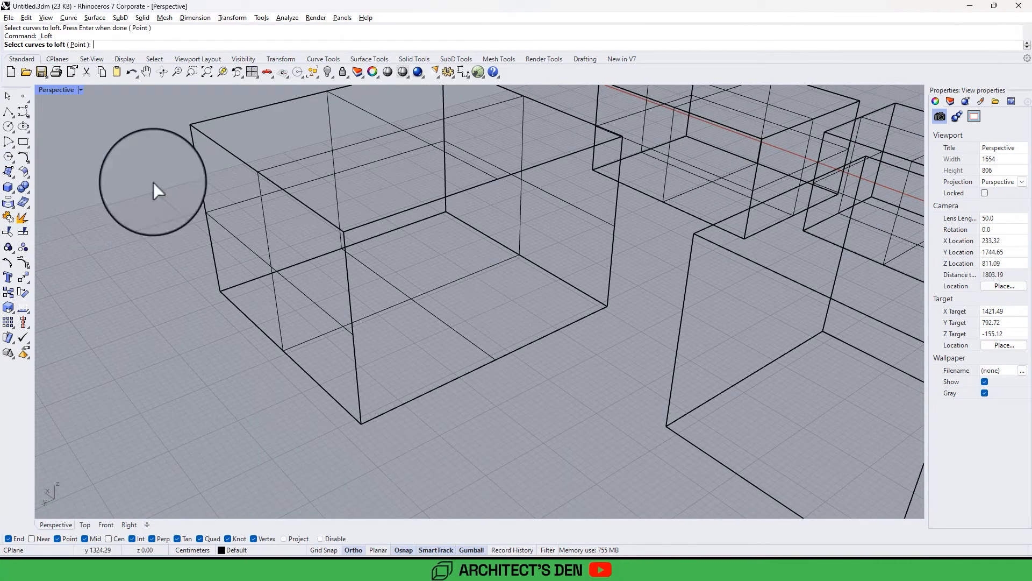
click(399, 217)
click(503, 354)
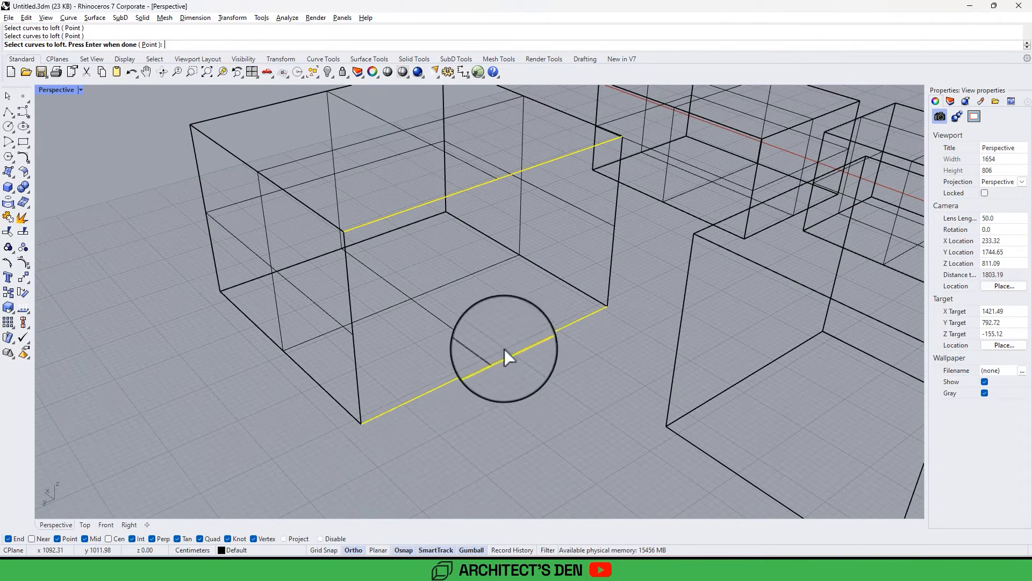
key(Return)
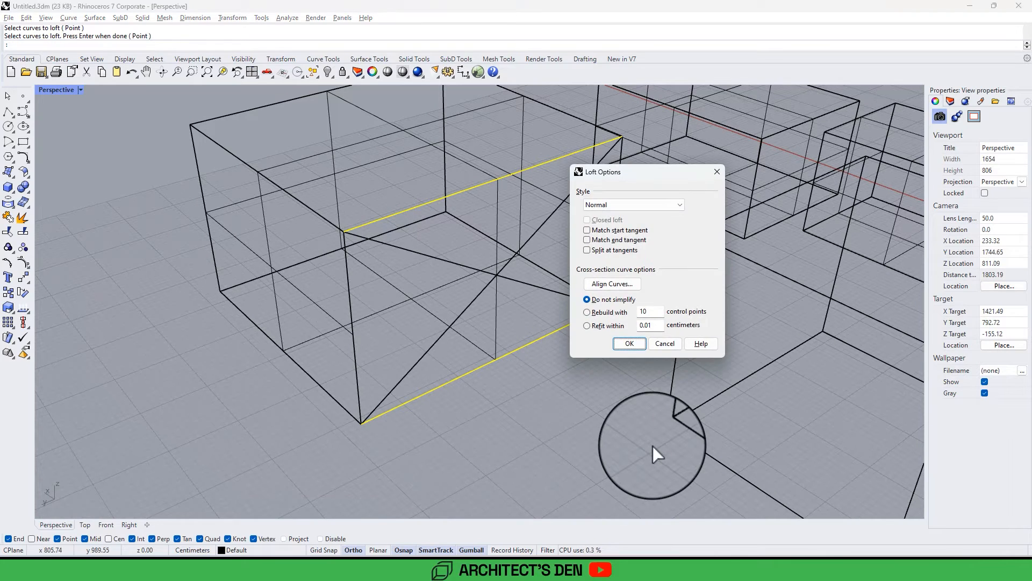
click(657, 343)
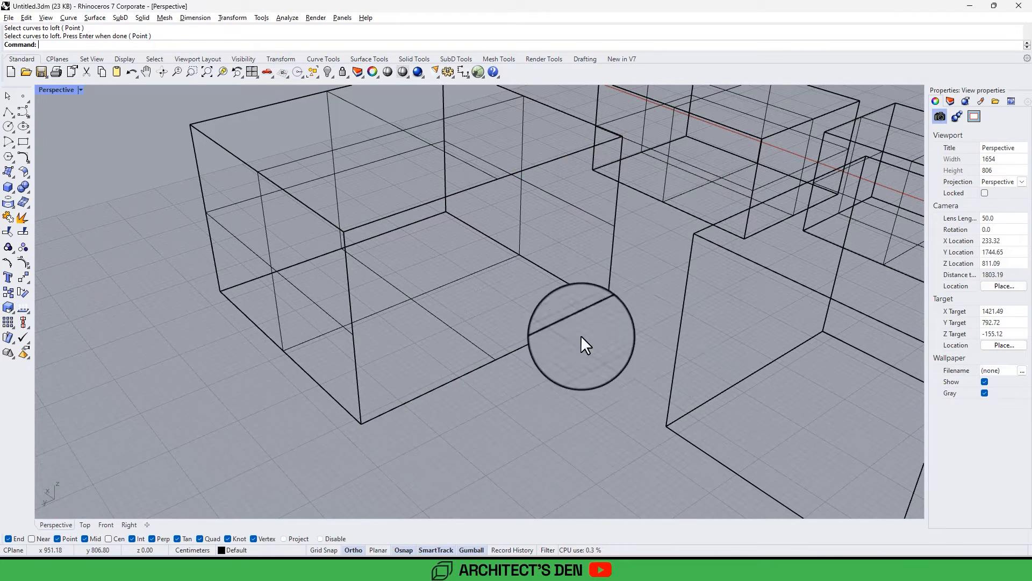
Step: Try the loft once more, picking the open side's upper edge near its midpoint and the lower edge toward its far end
right_drag(564, 341, 469, 109)
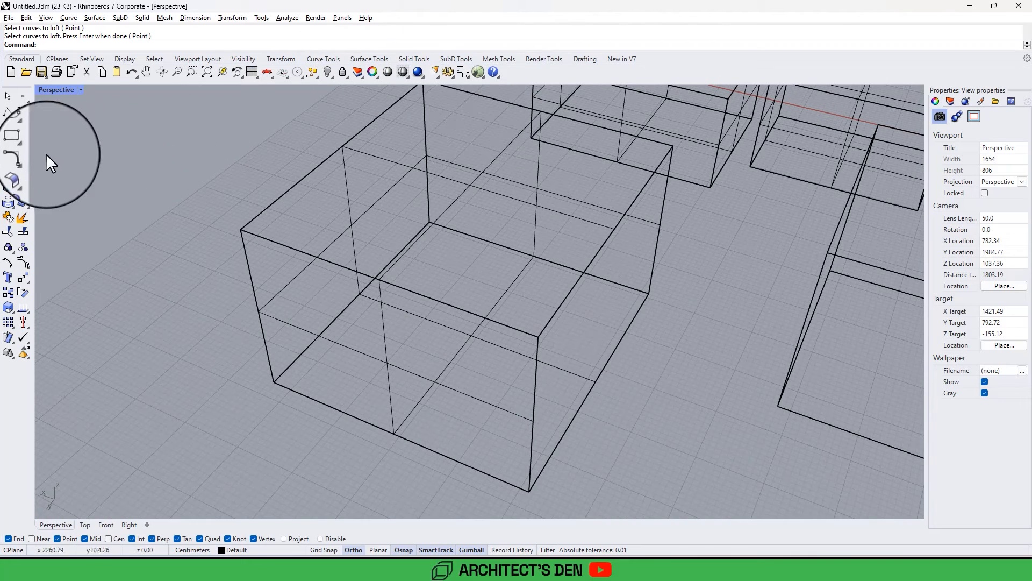
click(15, 181)
click(68, 180)
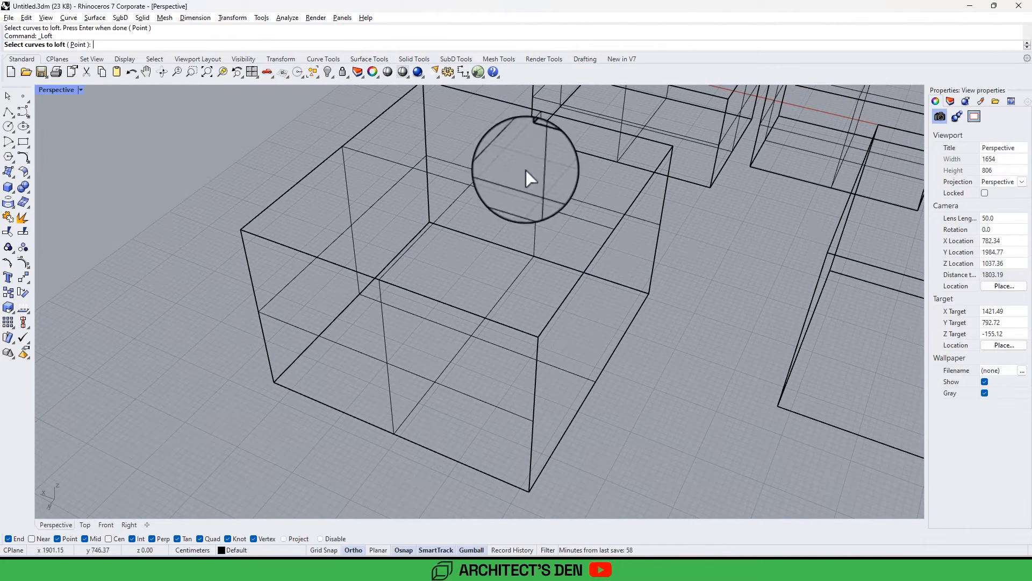
click(601, 246)
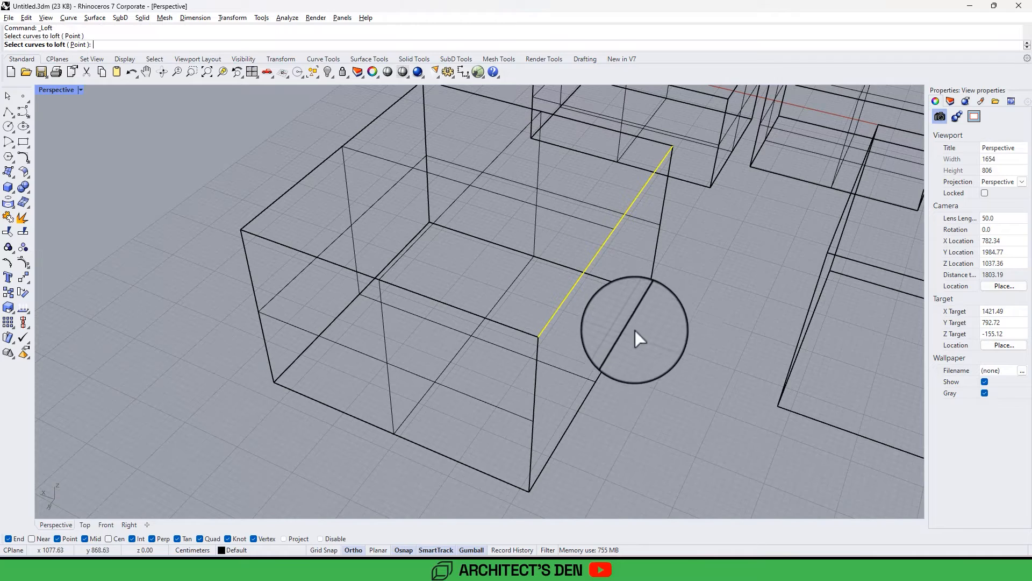
click(626, 331)
right_drag(728, 285, 688, 321)
key(Return)
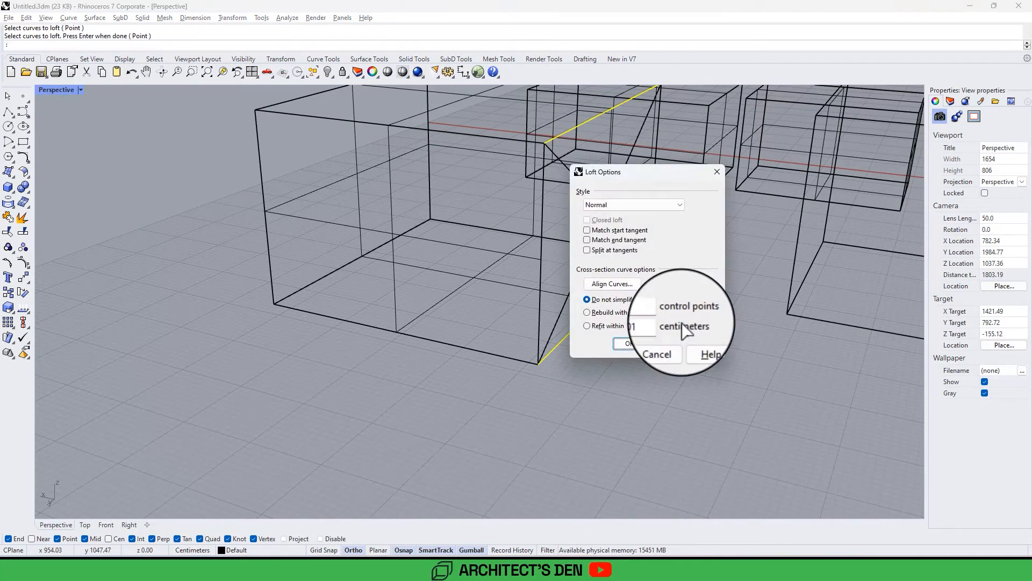
click(664, 347)
right_drag(664, 349, 356, 165)
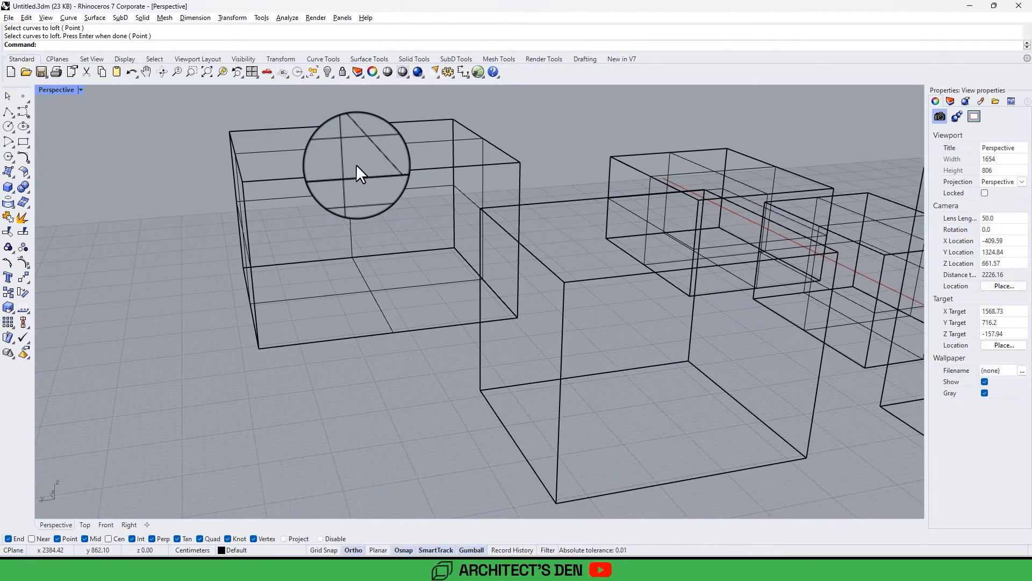
Step: Loft a wall between the open side's upper and lower edges, picking both near the same end, with Normal style and no simplification
click(10, 173)
click(46, 181)
click(269, 179)
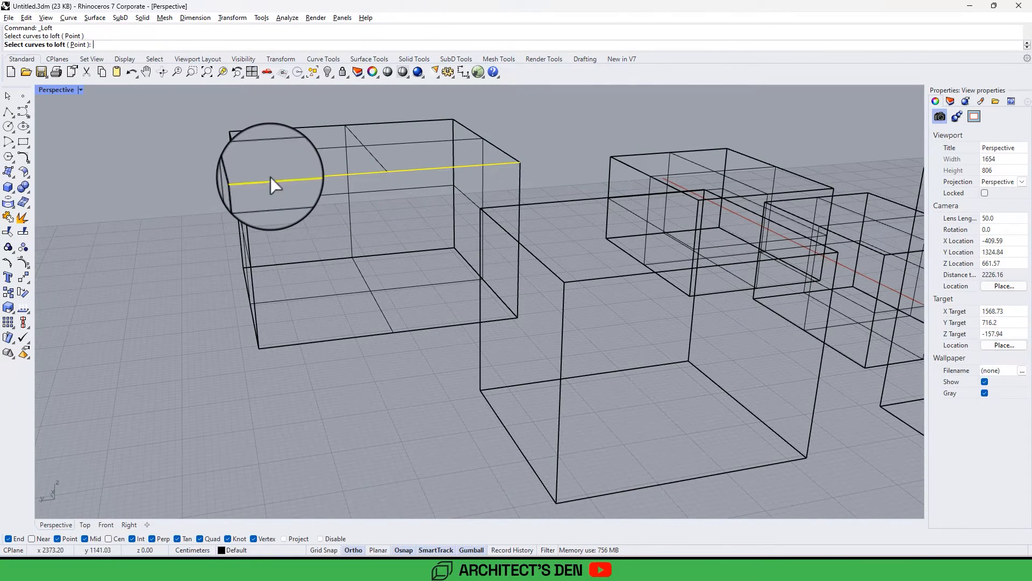
click(317, 342)
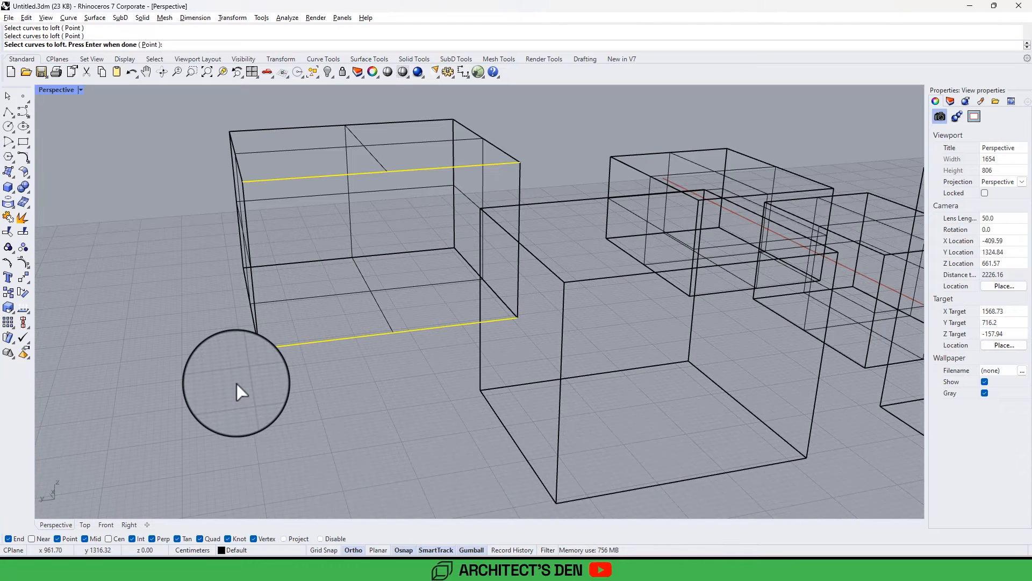
key(Return)
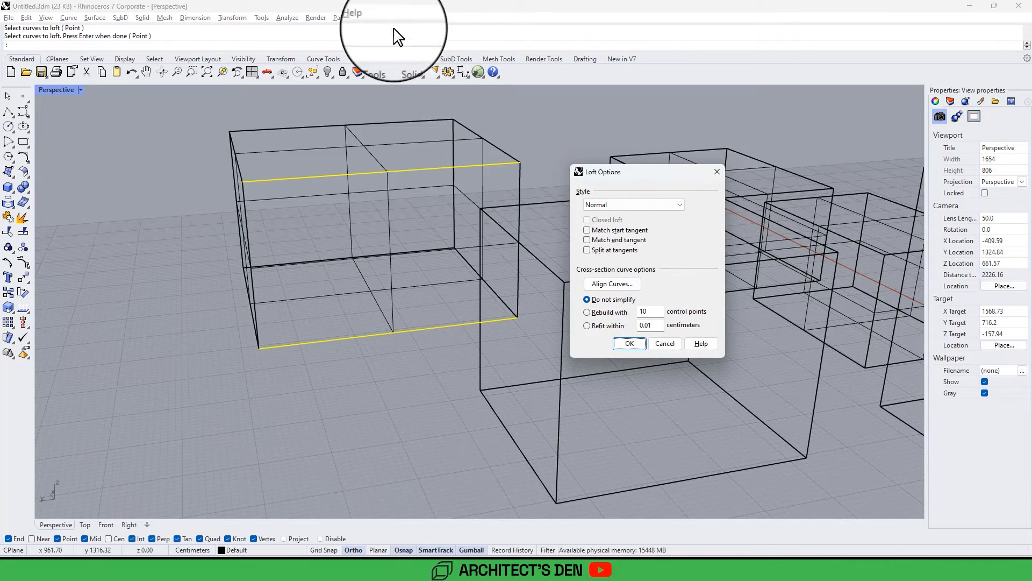
click(629, 343)
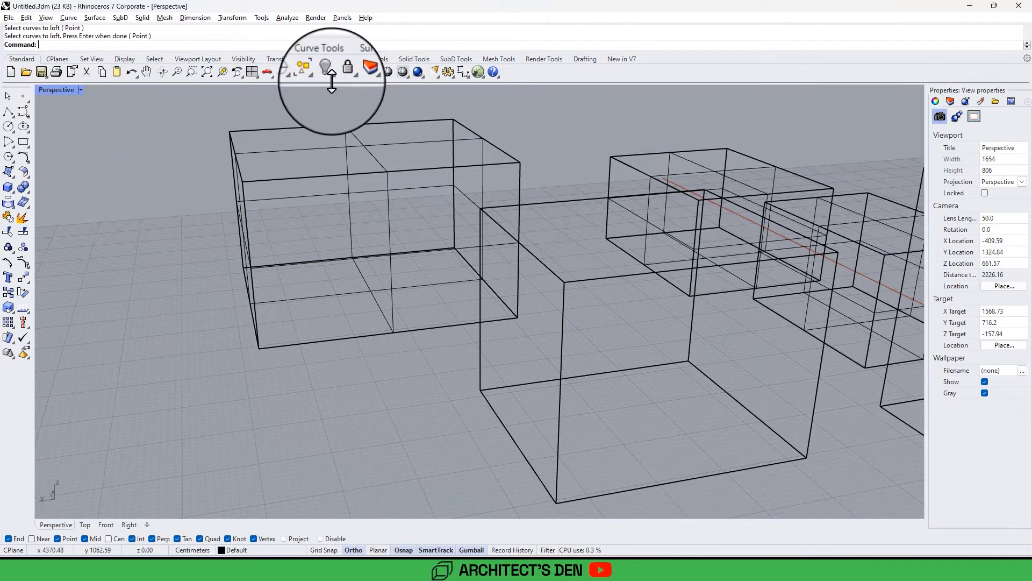
Step: Inspect the closed box from several sides in shaded display
click(388, 71)
mouse_move(217, 208)
right_down()
mouse_move(202, 199)
mouse_move(425, 221)
mouse_move(258, 204)
mouse_move(415, 166)
mouse_move(657, 281)
mouse_move(353, 196)
mouse_move(425, 140)
mouse_move(511, 237)
mouse_move(272, 233)
mouse_move(374, 224)
right_up()
right_drag(440, 254, 301, 260)
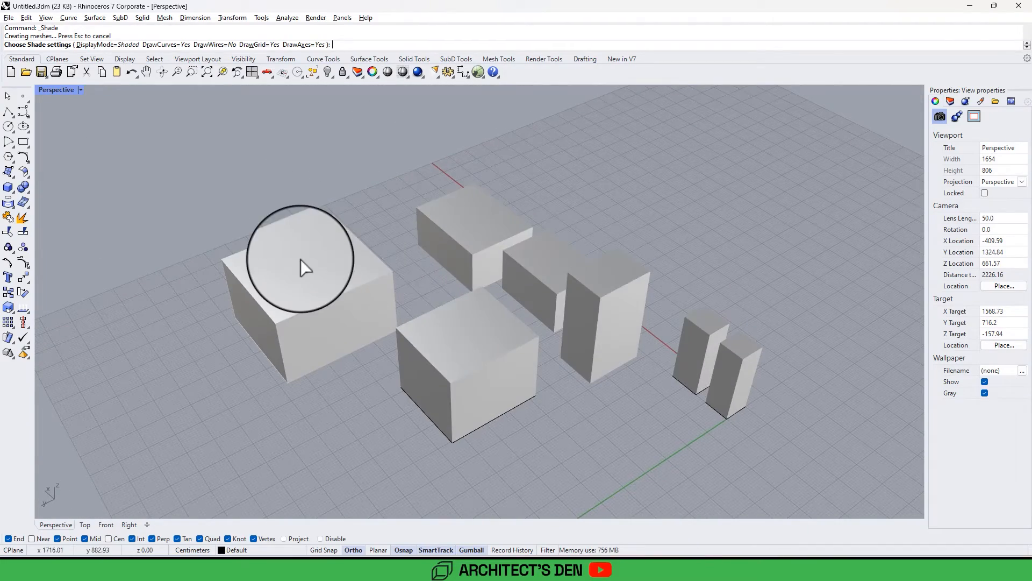
Step: Lower the large box's top surface vertically by about 82 cm, leaving its walls in place
click(301, 260)
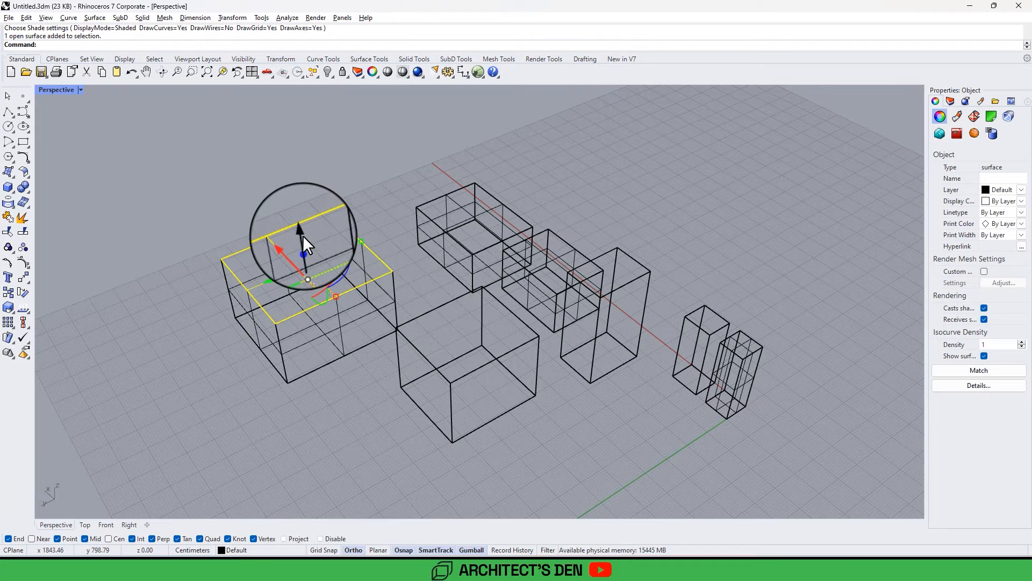
ctrl+drag(302, 234, 305, 254)
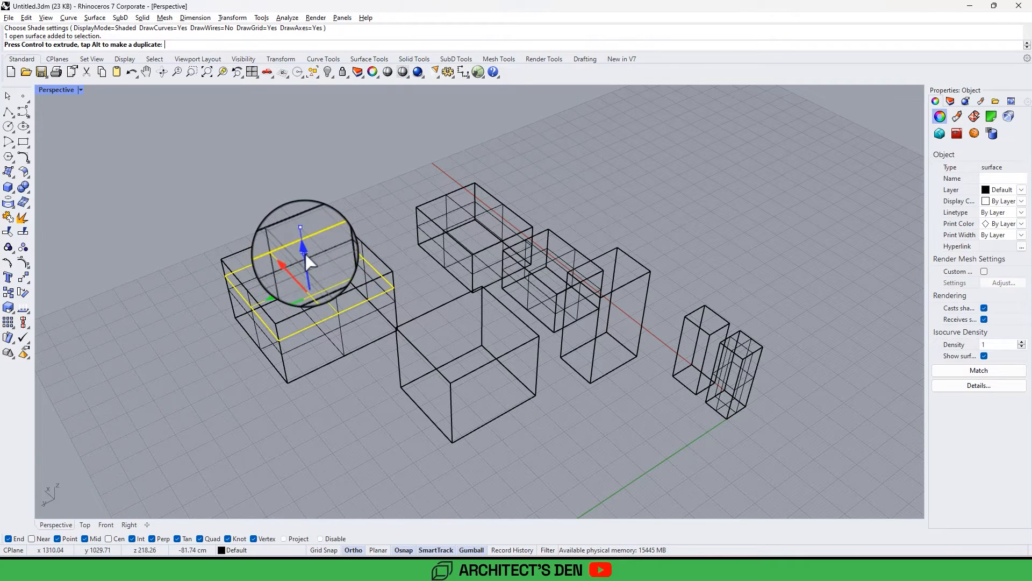
click(289, 206)
Step: Examine the recessed top surface and surrounding walls of the large box in shaded display
scroll(273, 273, up, 6)
right_drag(318, 242, 302, 221)
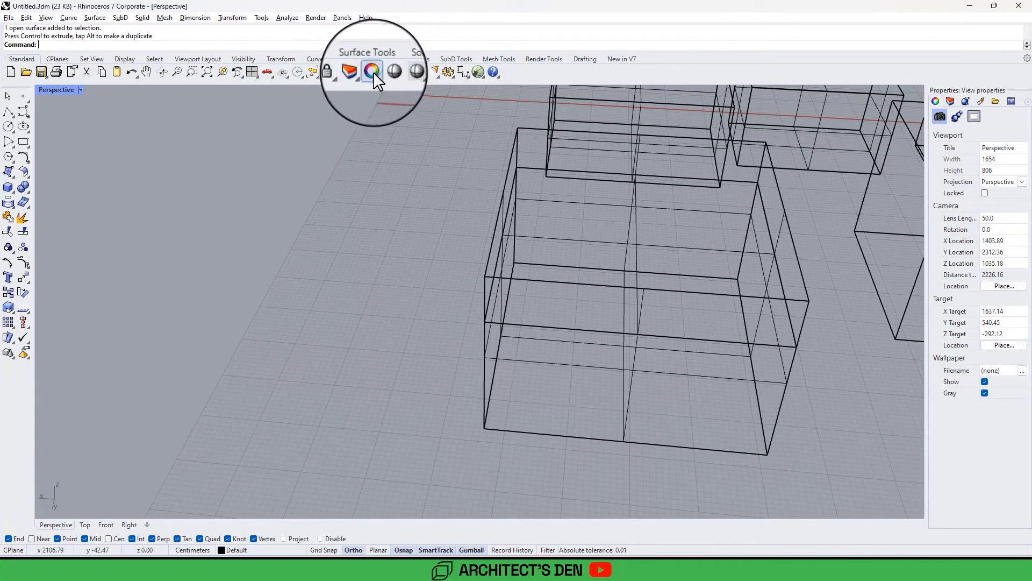
click(387, 72)
scroll(452, 193, up, 5)
scroll(524, 228, down, 8)
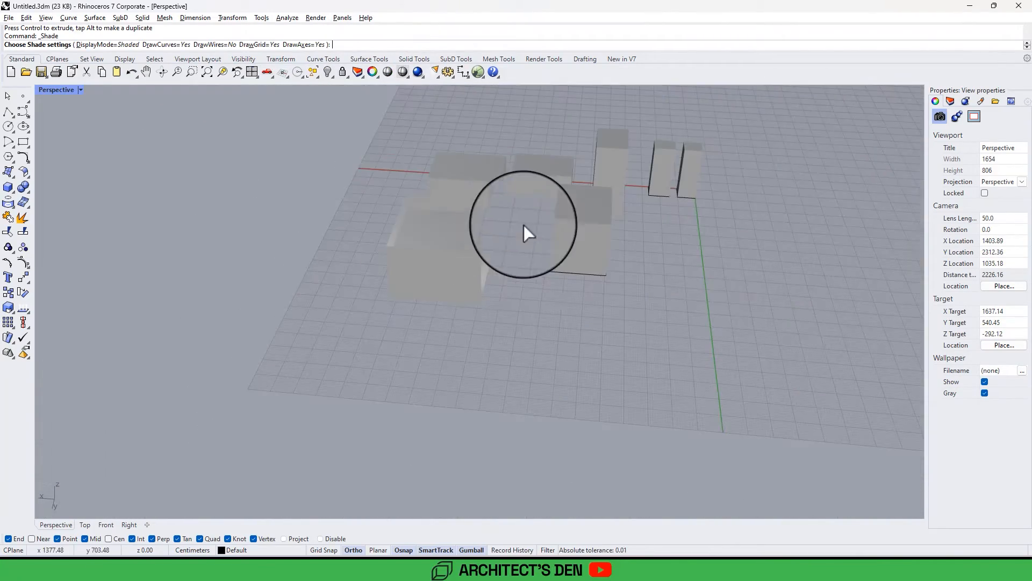
right_drag(526, 230, 373, 143)
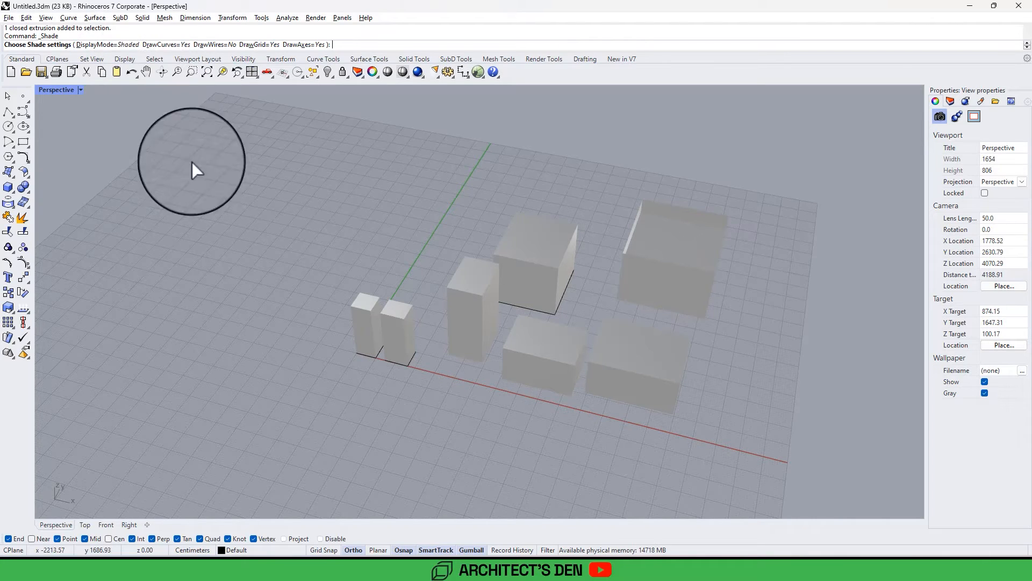
click(142, 17)
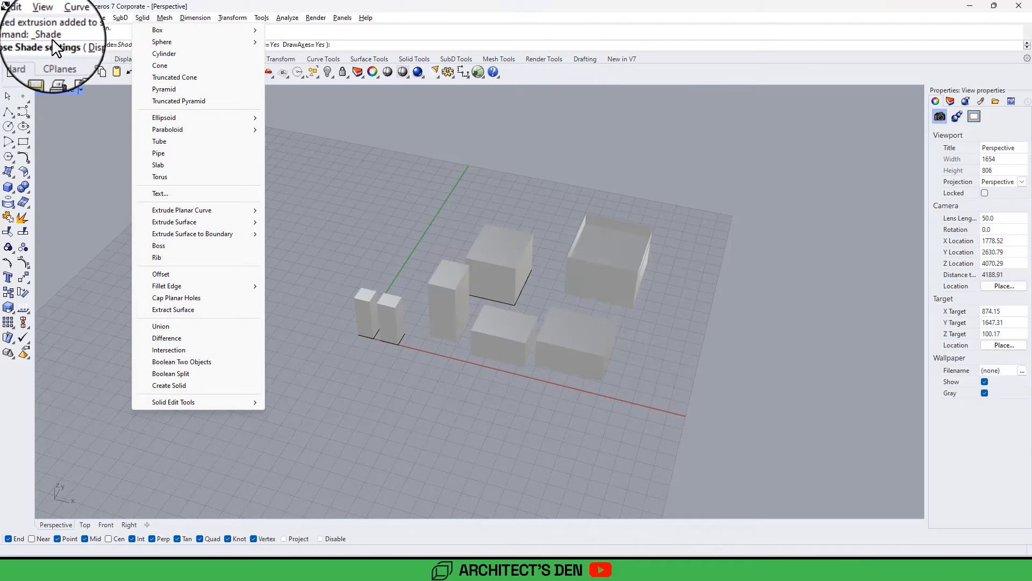
click(73, 37)
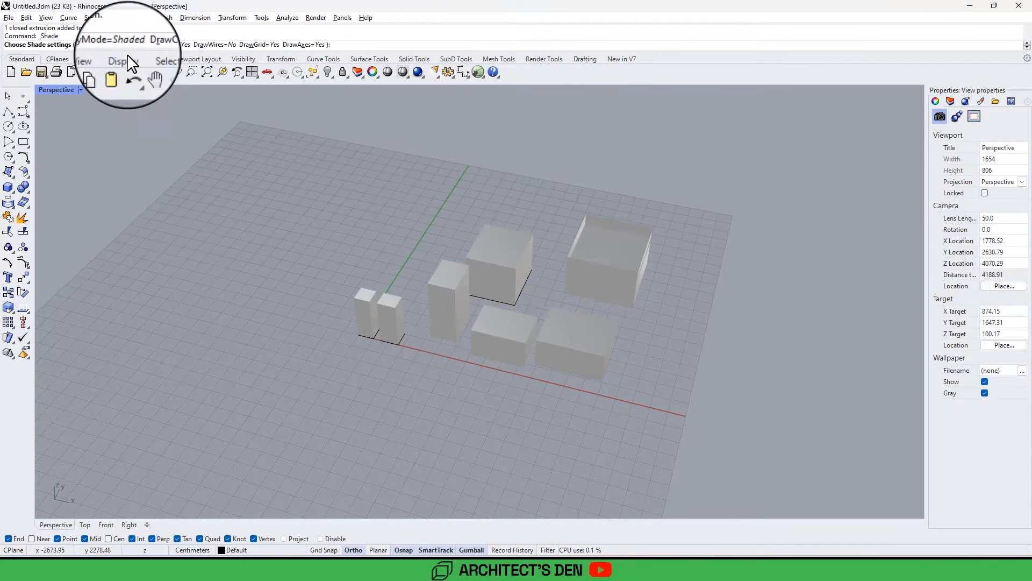
right_drag(432, 171, 548, 228)
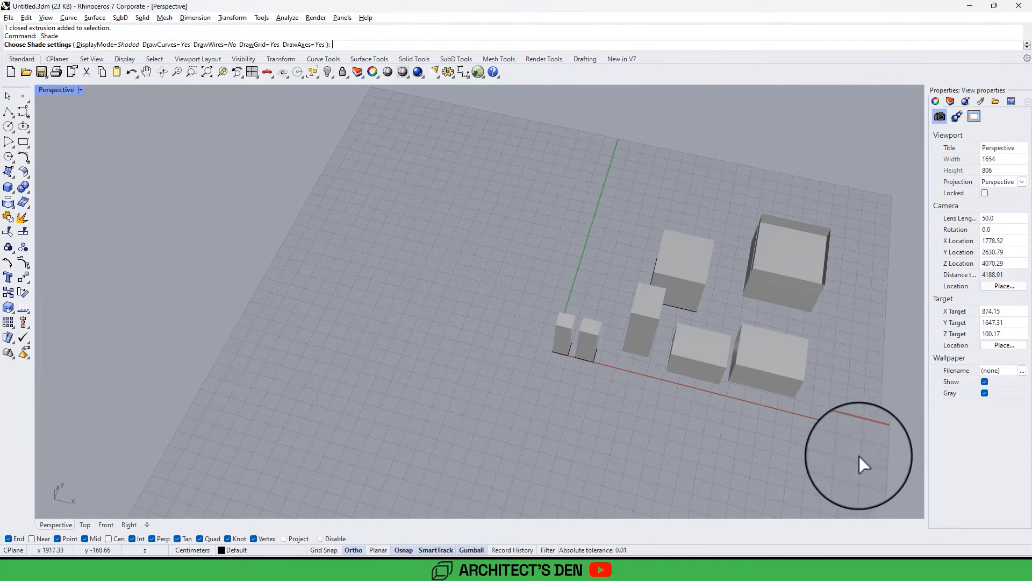
scroll(462, 258, up, 3)
scroll(404, 244, down, 5)
scroll(398, 203, up, 6)
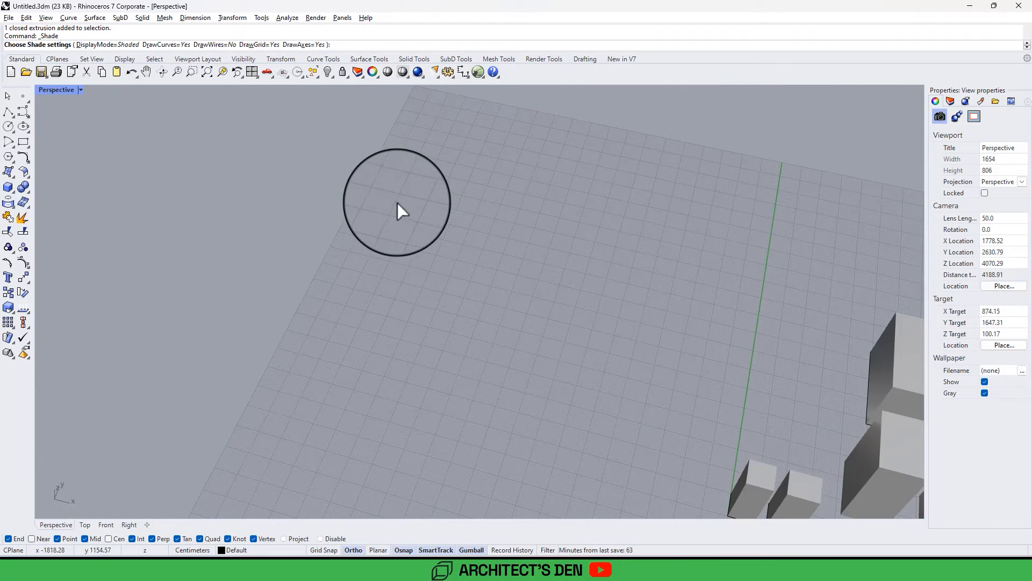
scroll(377, 190, down, 5)
scroll(417, 251, up, 3)
scroll(495, 273, down, 6)
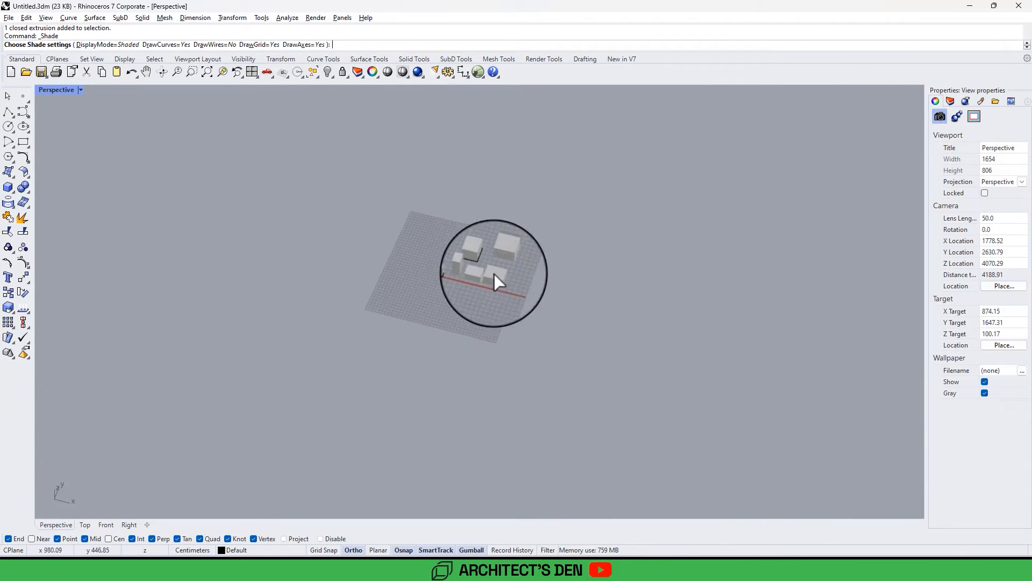
scroll(495, 273, down, 2)
scroll(207, 285, up, 3)
scroll(152, 282, up, 3)
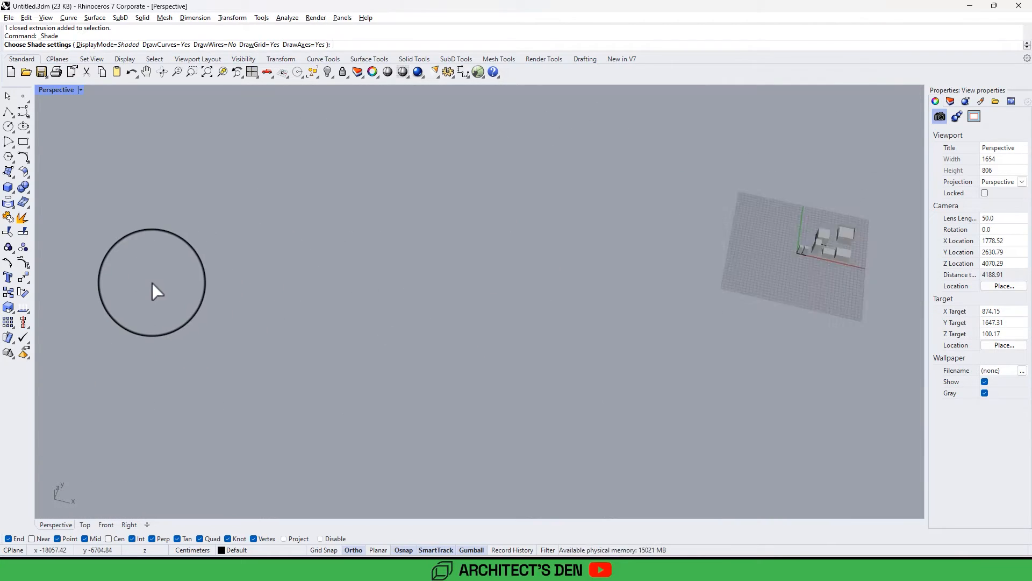
scroll(153, 283, down, 1)
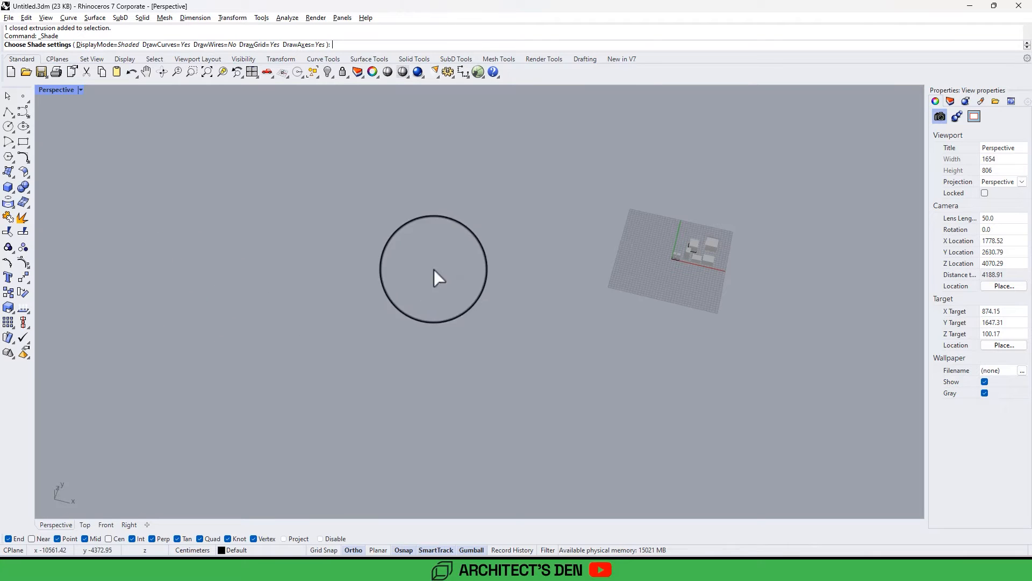
scroll(711, 259, up, 1)
scroll(304, 327, down, 3)
scroll(194, 306, up, 4)
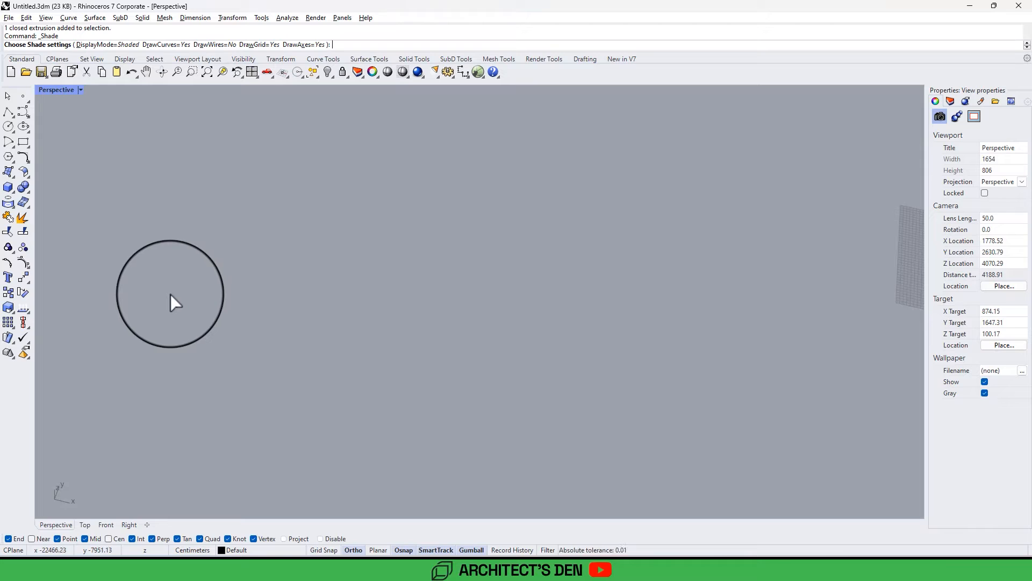
scroll(172, 295, down, 4)
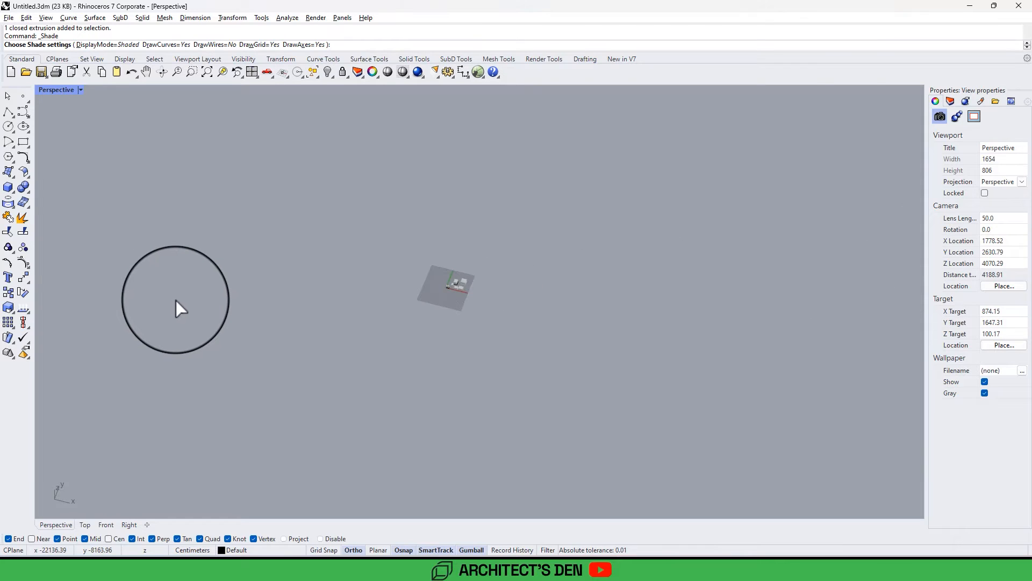
scroll(176, 300, down, 3)
scroll(227, 299, up, 4)
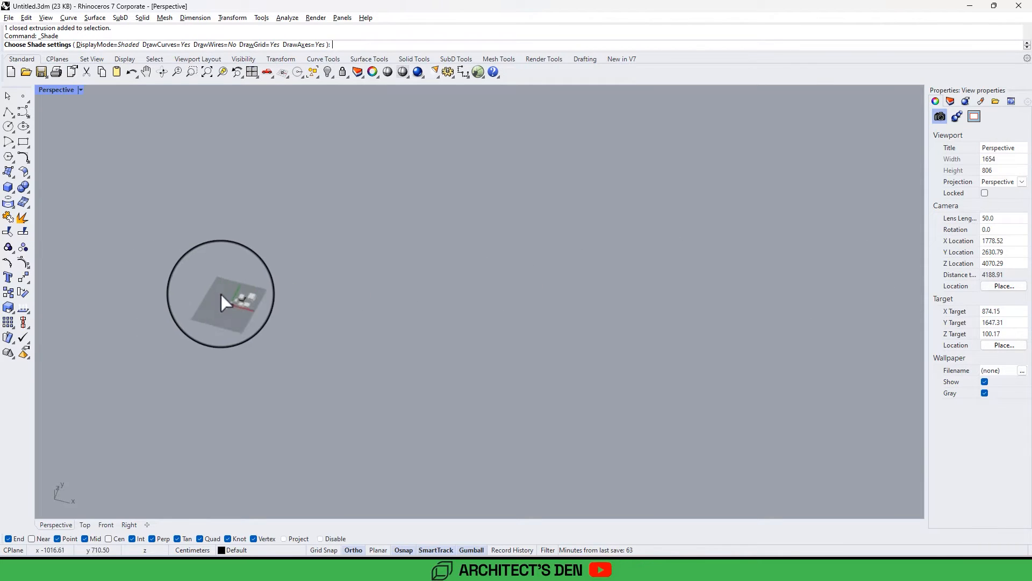
scroll(221, 294, up, 3)
scroll(220, 304, down, 4)
scroll(77, 304, up, 5)
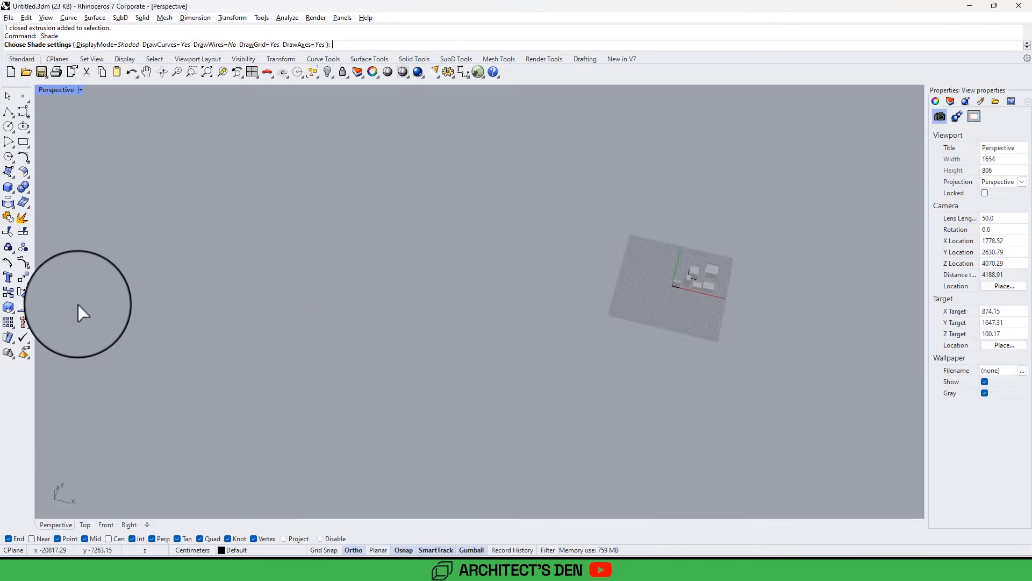
scroll(79, 304, up, 3)
scroll(81, 303, down, 3)
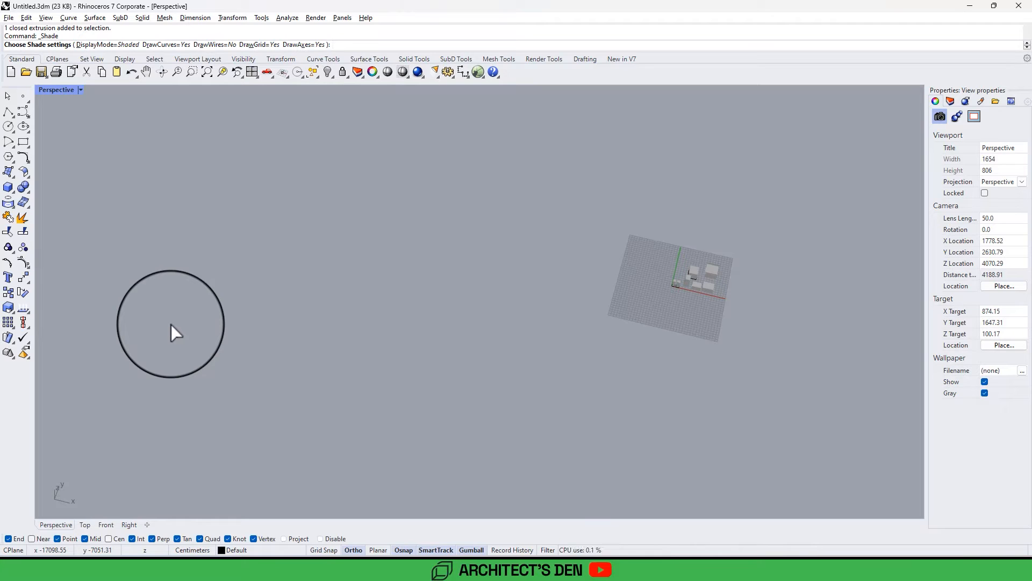
Step: End the shaded preview and bring the whole group of boxes back into close view
key(Escape)
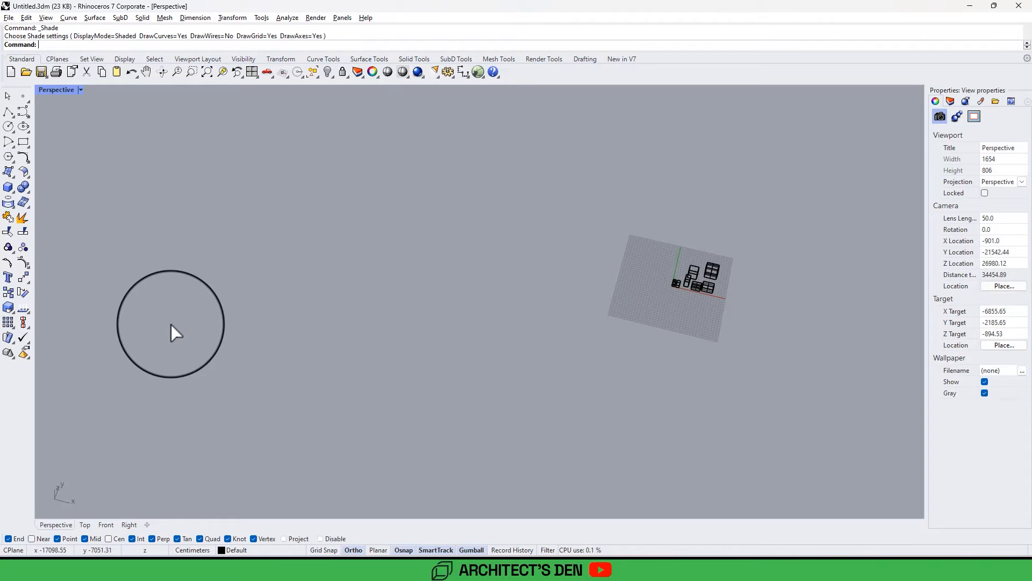
shift+right_drag(165, 333, 36, 330)
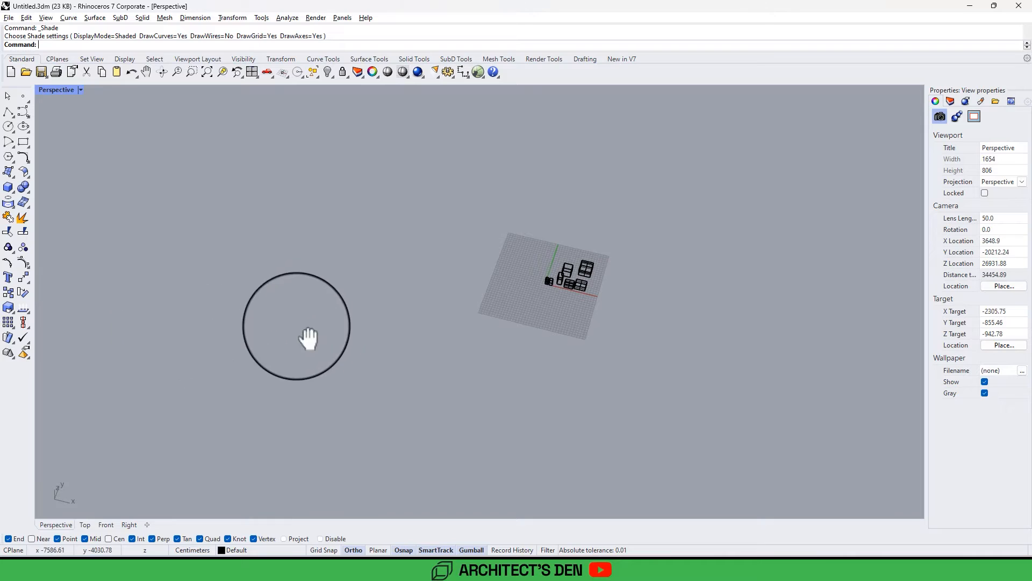
shift+right_drag(296, 325, 108, 337)
shift+right_drag(259, 330, 157, 343)
shift+right_drag(339, 323, 322, 334)
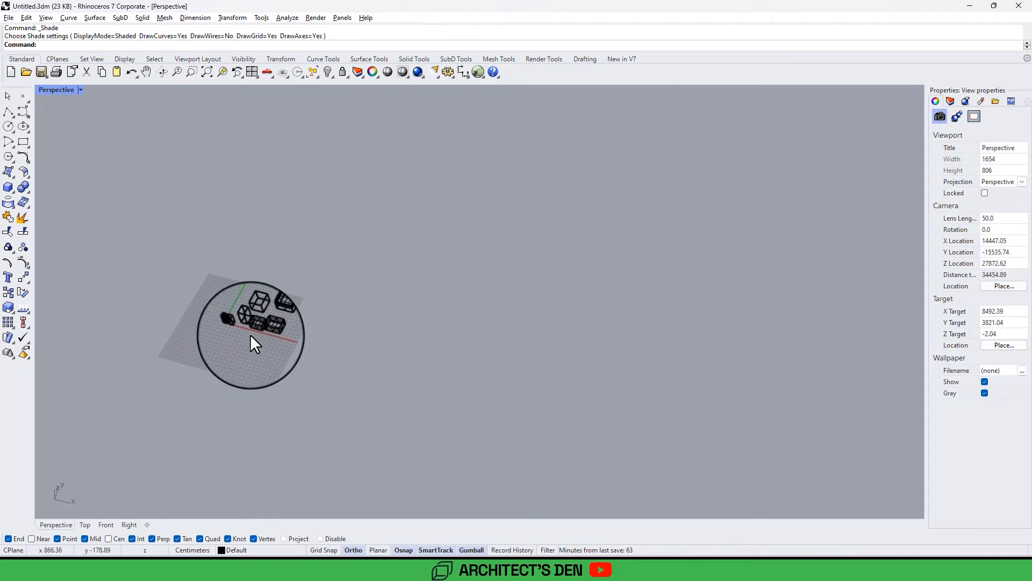
scroll(251, 336, up, 10)
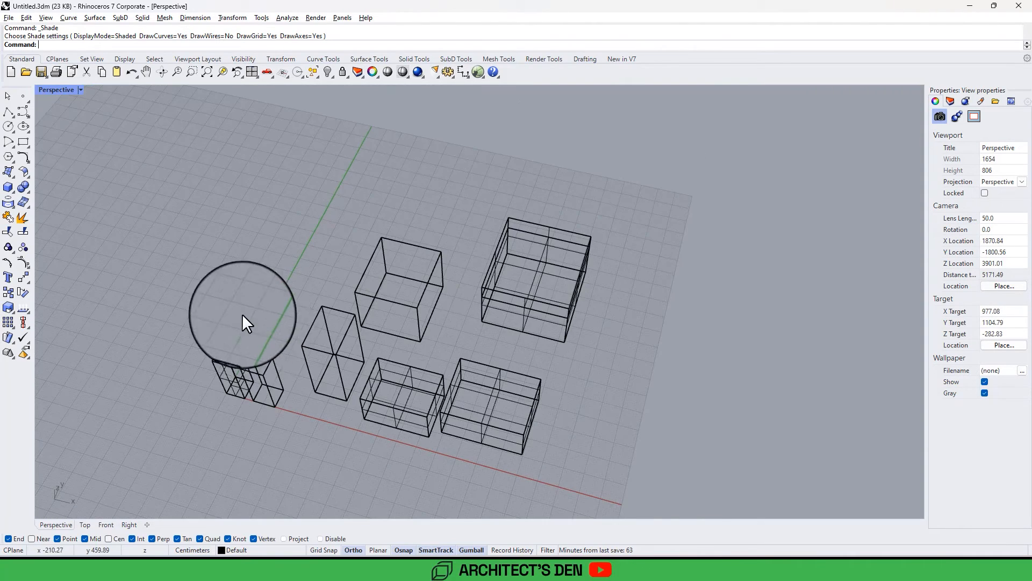
right_drag(242, 315, 412, 239)
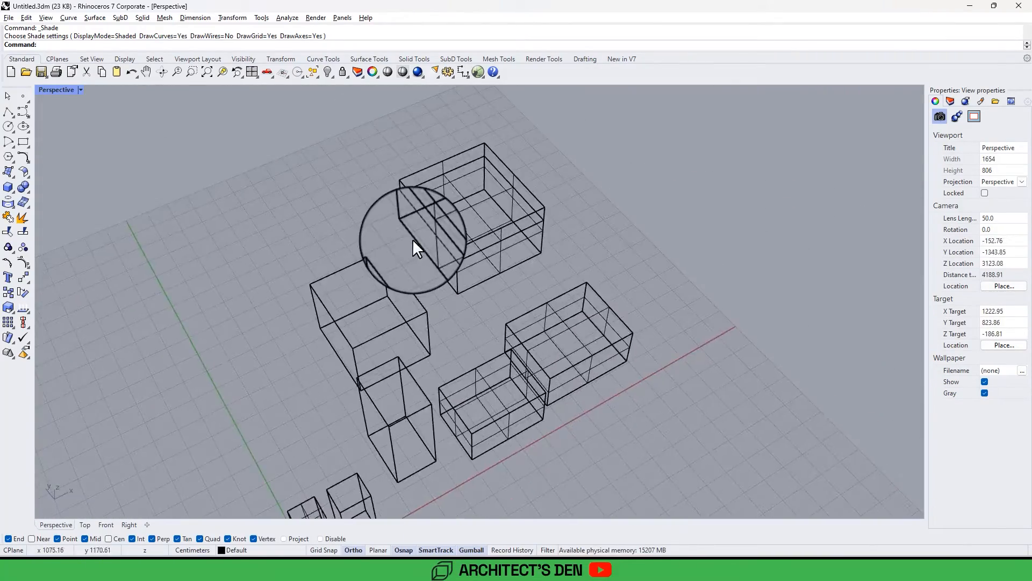
scroll(412, 239, down, 3)
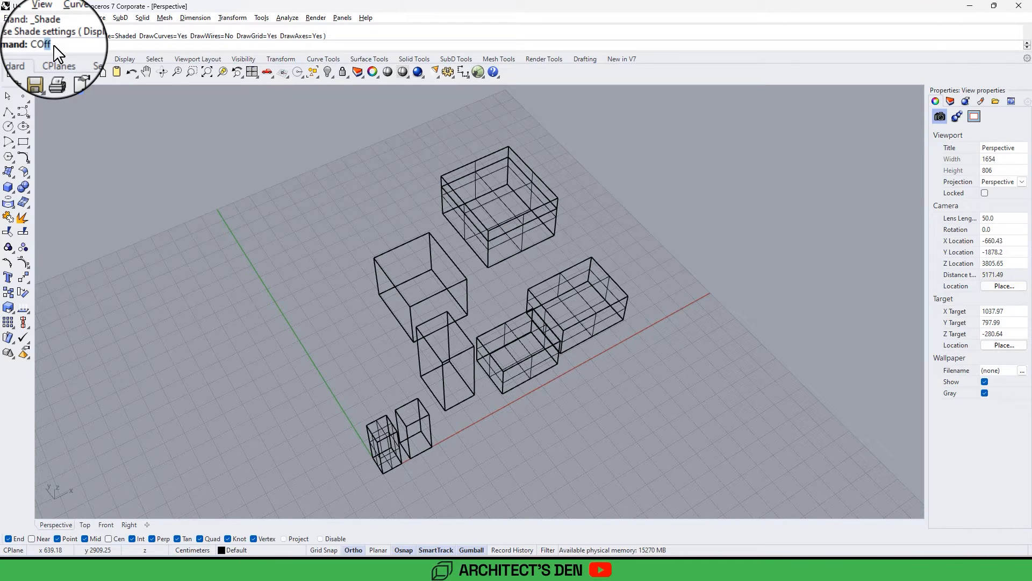
Step: Create a vertical solid cone on the green axis beside the boxes, with a base radius of 300 cm and a height of 300 cm
key(BackSpace)
key(BackSpace)
text(COne)
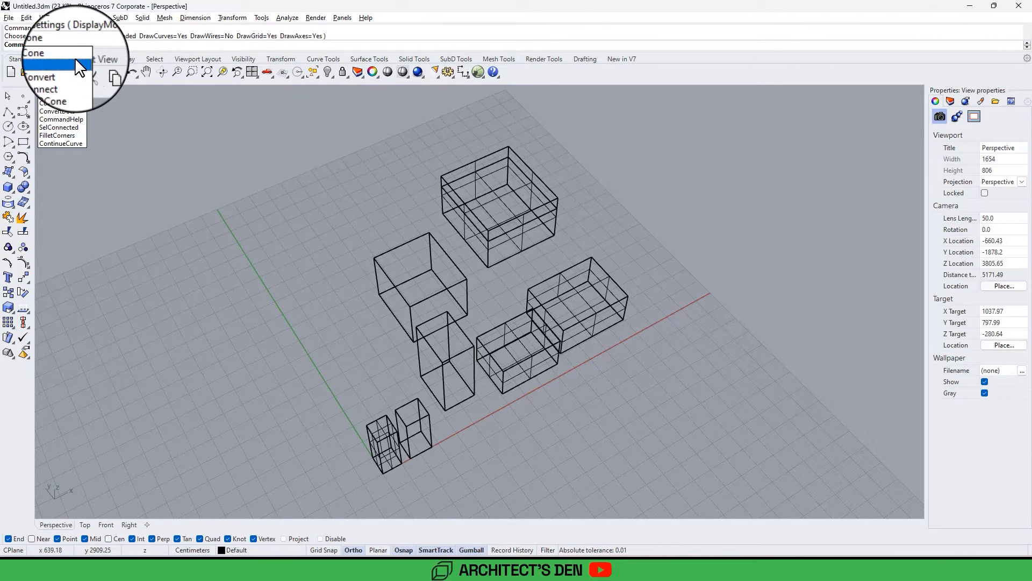
click(75, 53)
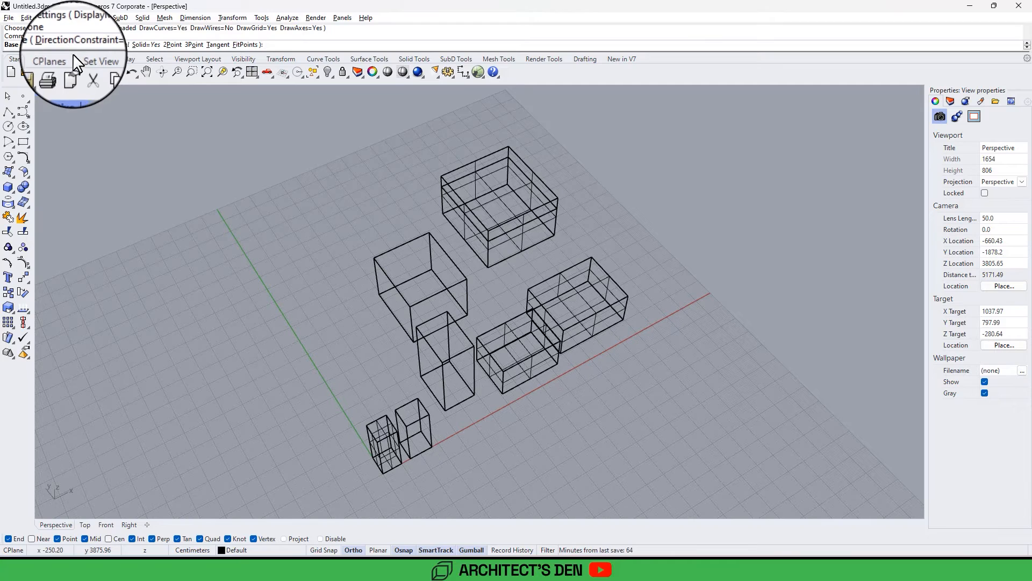
scroll(184, 172, down, 1)
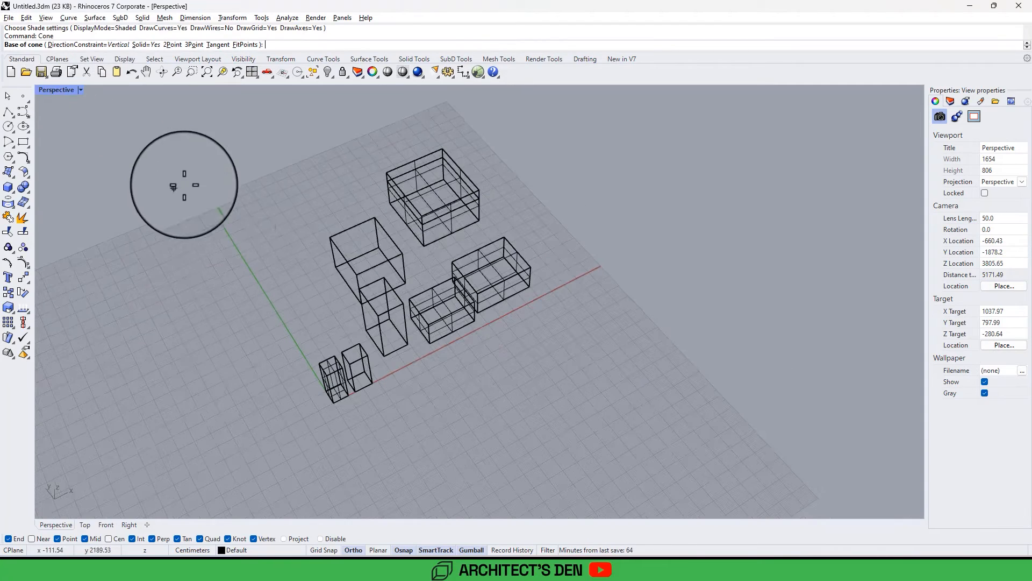
scroll(250, 244, up, 3)
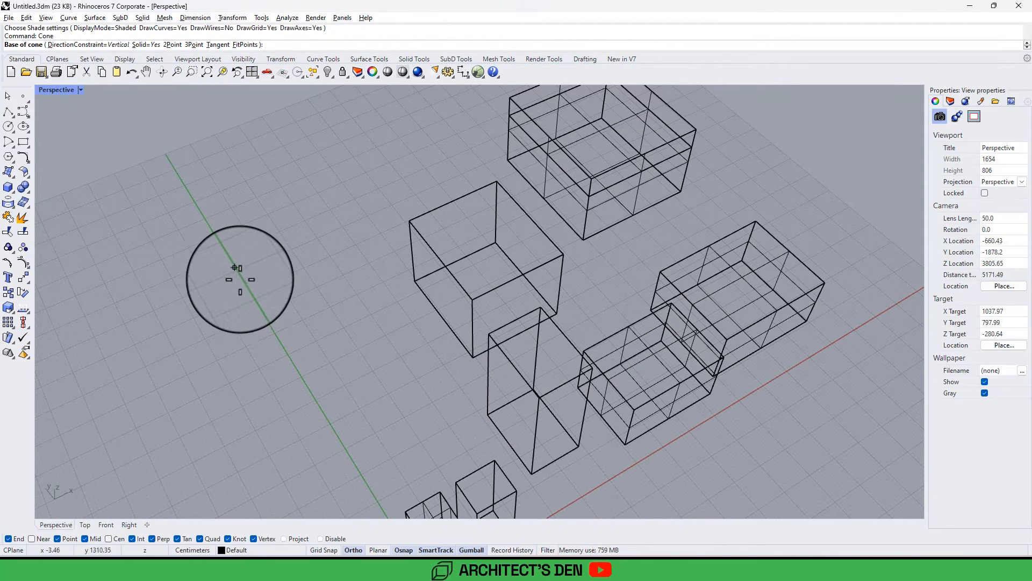
scroll(235, 268, down, 1)
scroll(242, 281, up, 3)
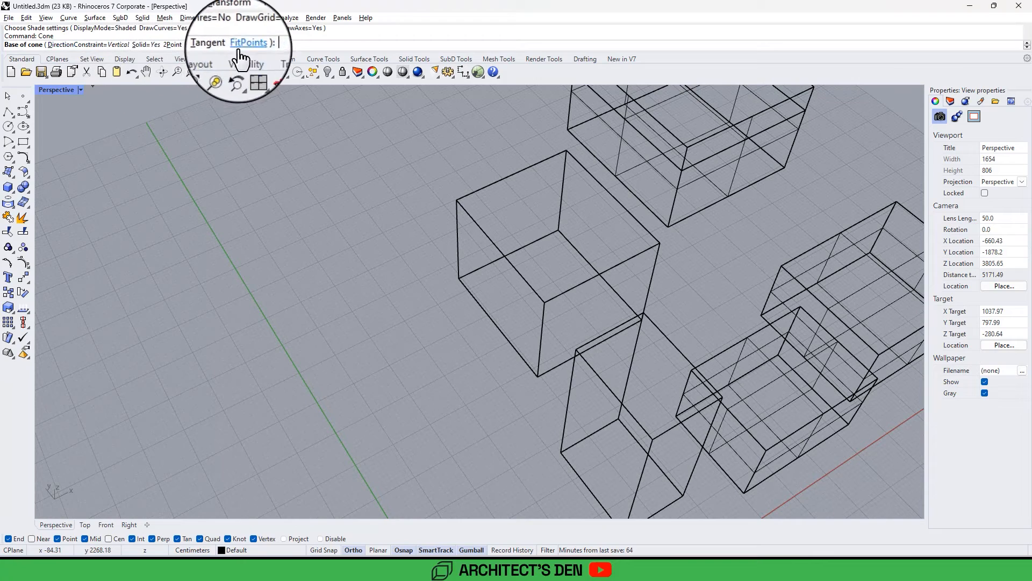
click(236, 271)
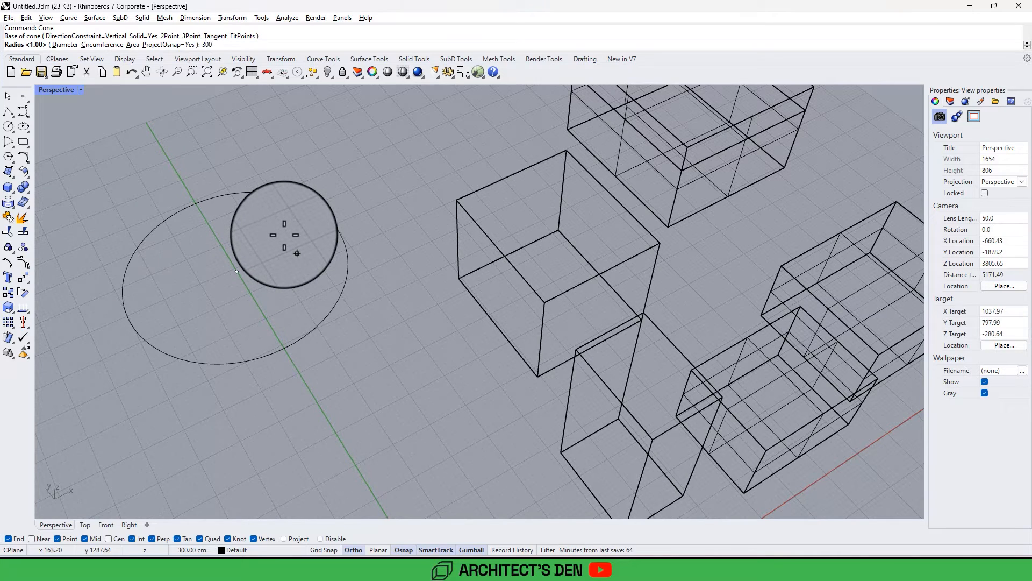
key(Return)
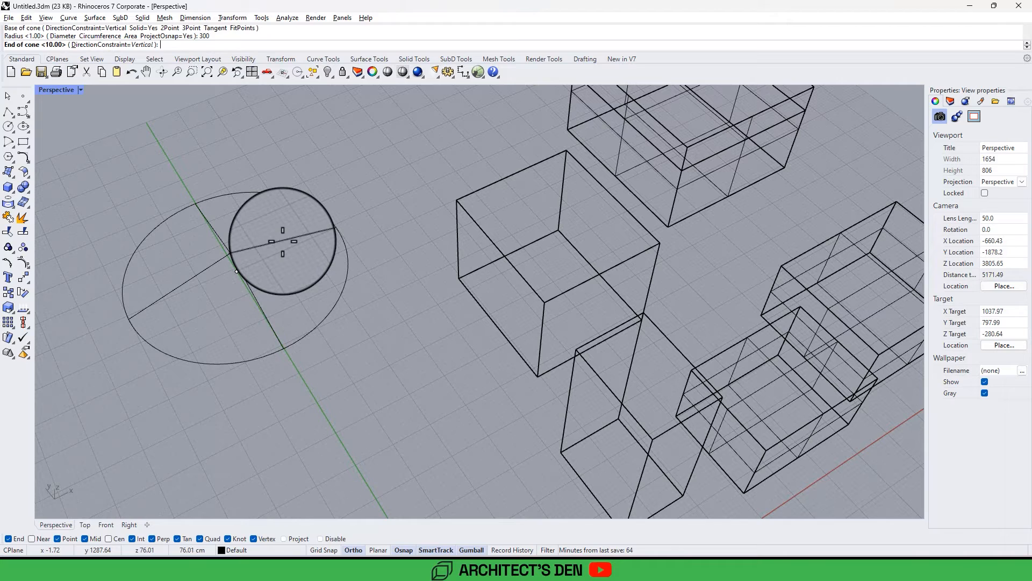
scroll(237, 271, down, 4)
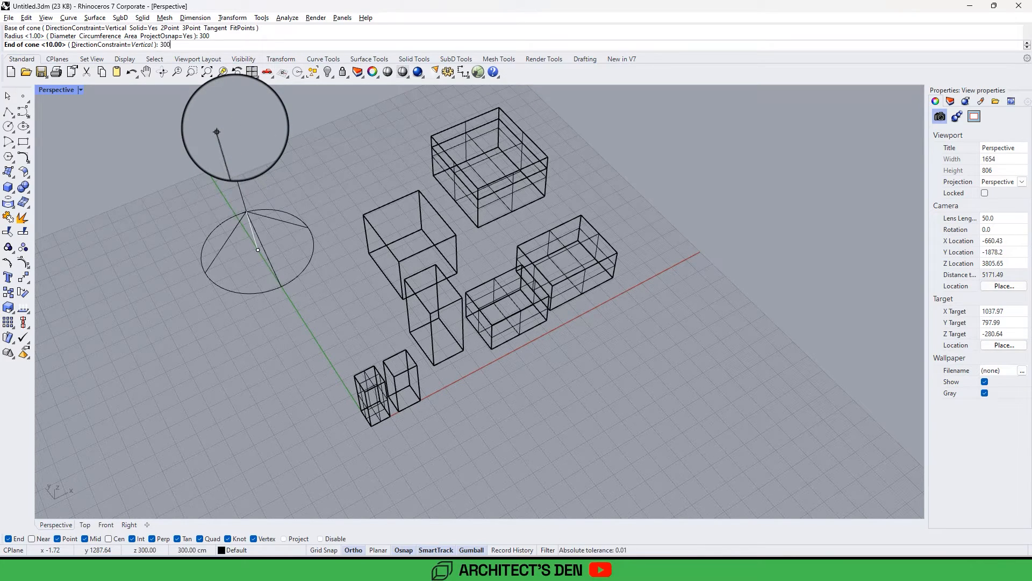
key(Return)
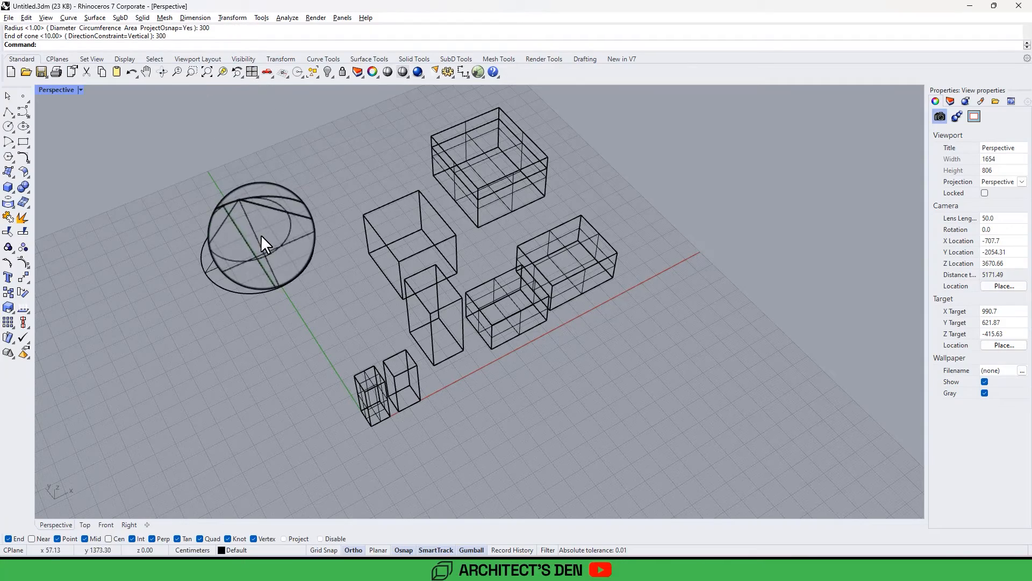
Step: Inspect the cone and the neighbouring boxes in a shaded preview
shift+right_drag(260, 234, 237, 272)
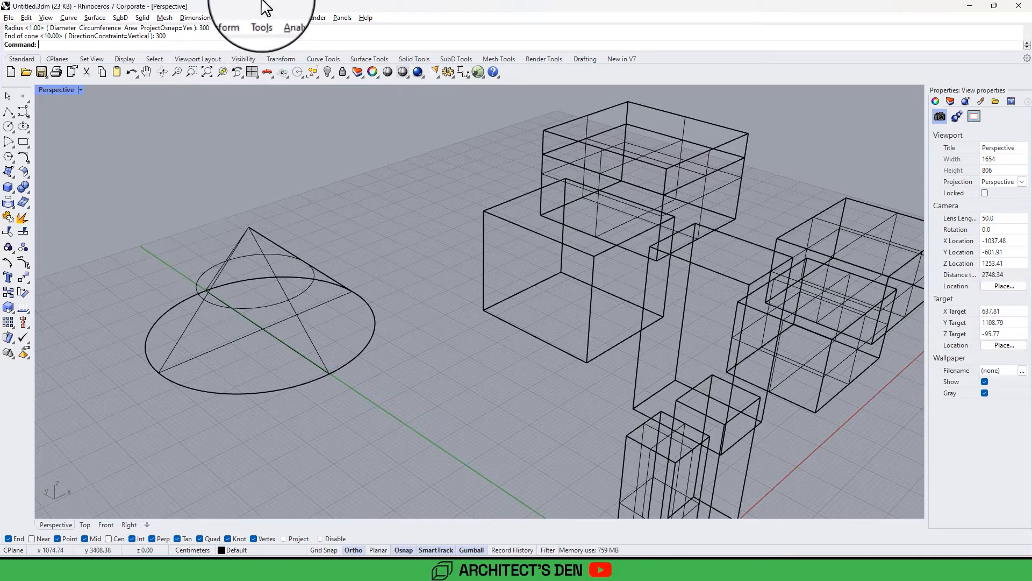
click(388, 72)
mouse_move(322, 260)
right_down()
mouse_move(356, 224)
mouse_move(599, 191)
mouse_move(323, 184)
mouse_move(344, 218)
mouse_move(344, 243)
mouse_move(438, 225)
mouse_move(493, 302)
mouse_move(364, 174)
mouse_move(571, 166)
mouse_move(511, 281)
mouse_move(429, 221)
mouse_move(516, 200)
mouse_move(525, 168)
mouse_move(381, 168)
right_up()
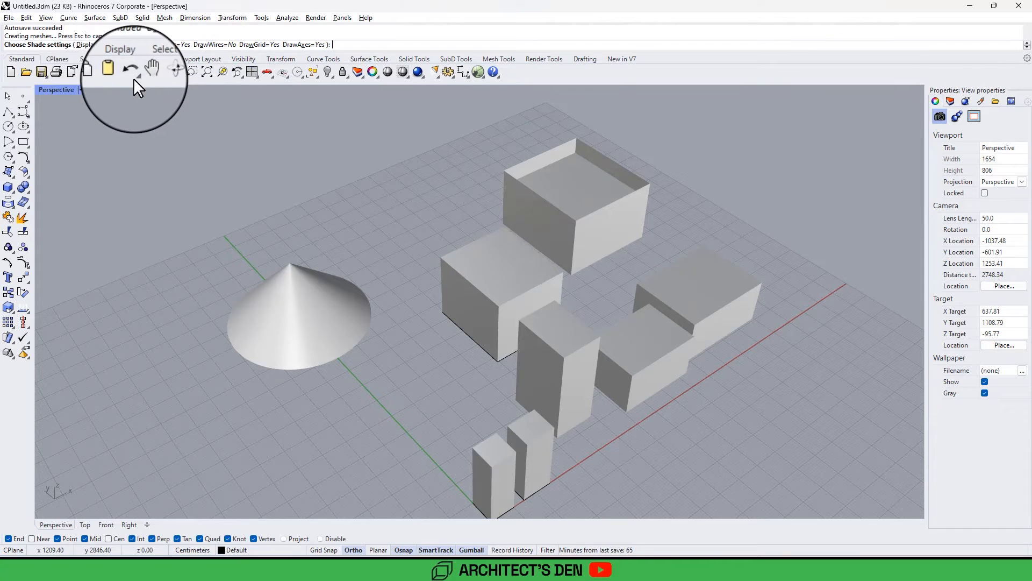
Step: Leave the shaded preview, set the perspective viewport to Arctic display and view the solids from above
click(81, 91)
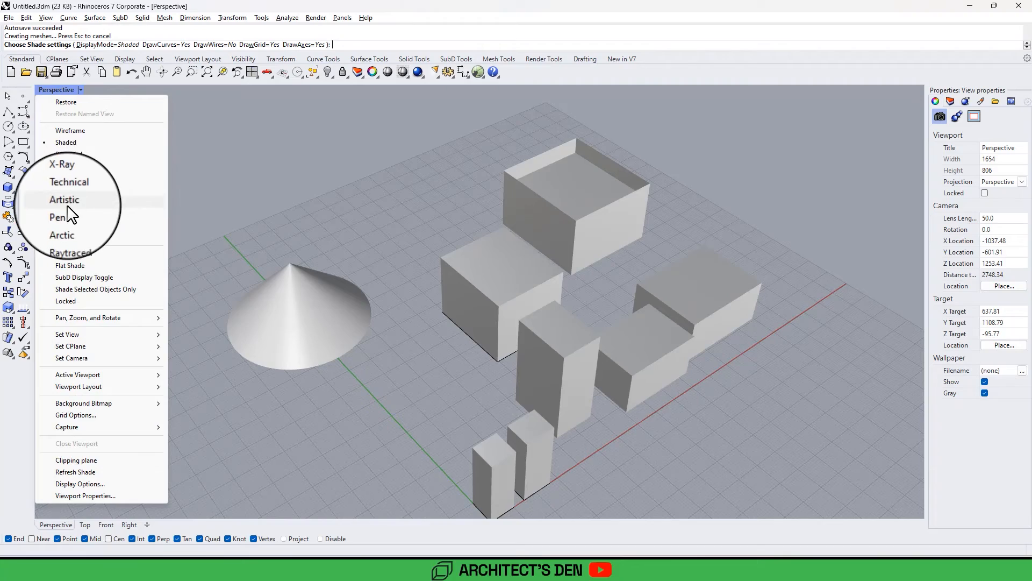
click(66, 226)
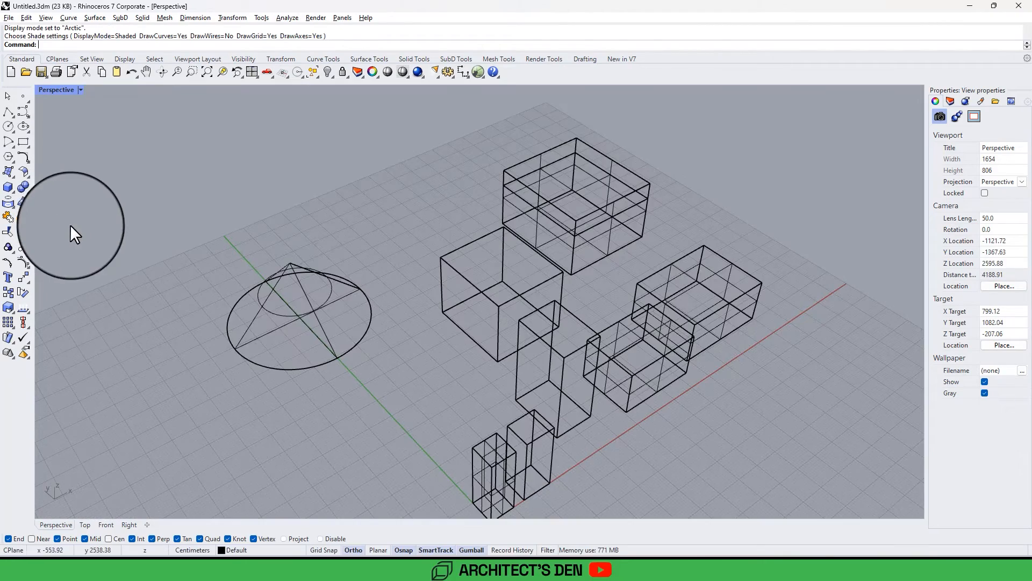
scroll(208, 218, down, 3)
right_drag(208, 218, 388, 180)
scroll(421, 140, up, 4)
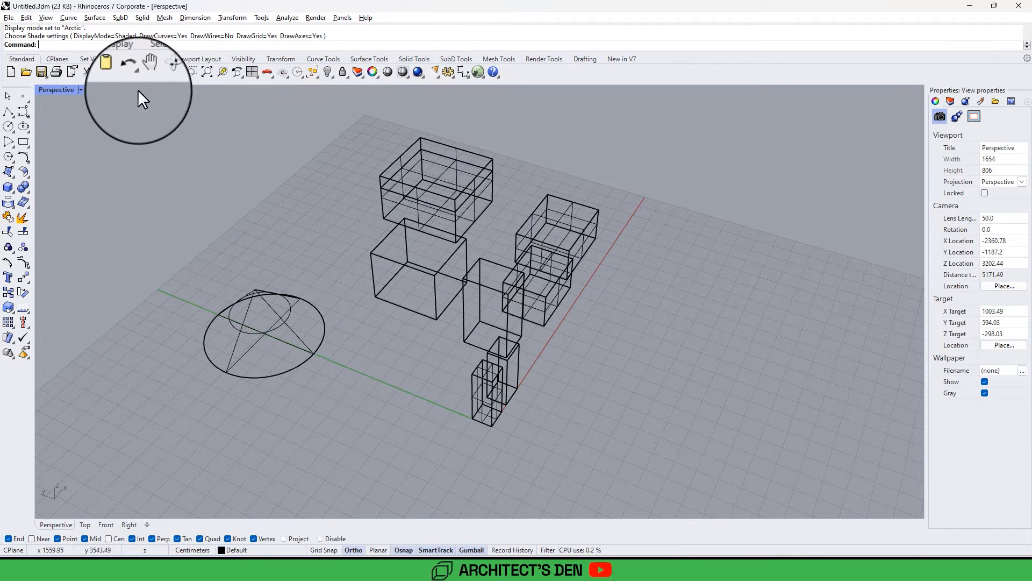
click(81, 89)
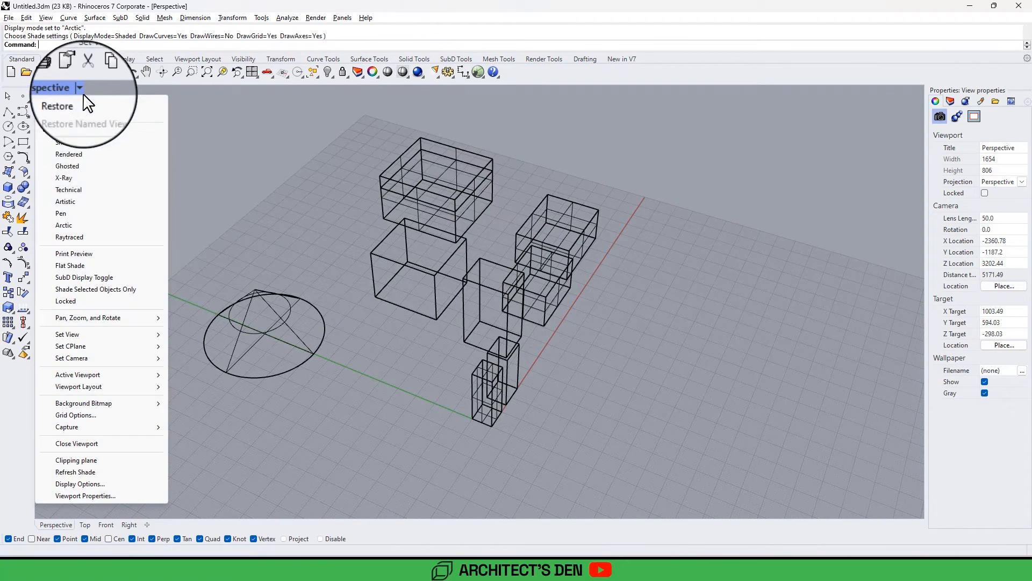
click(63, 223)
right_drag(237, 242, 343, 218)
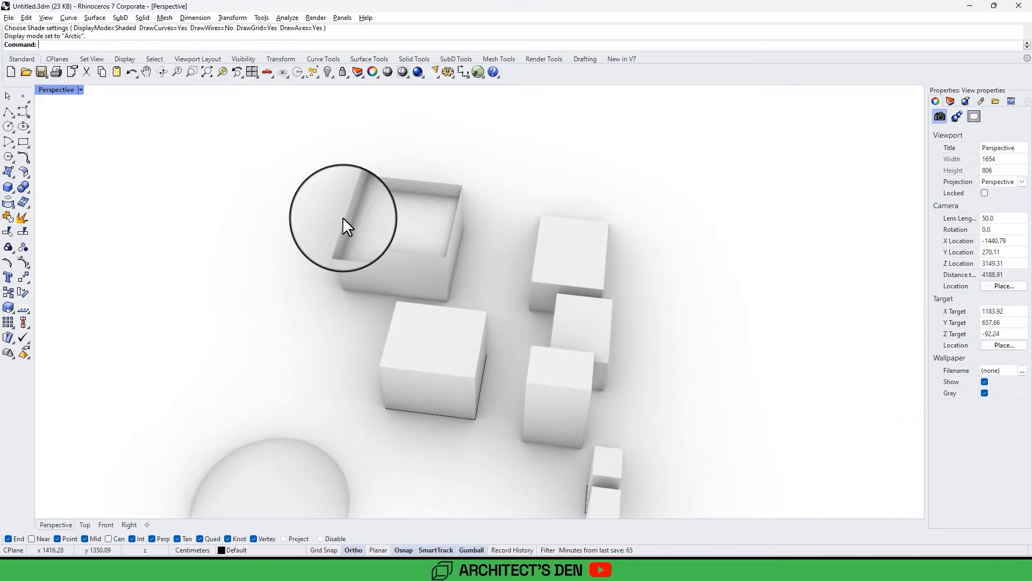
Step: Set the perspective viewport to Rendered display and look around the group of solids
click(78, 90)
click(84, 157)
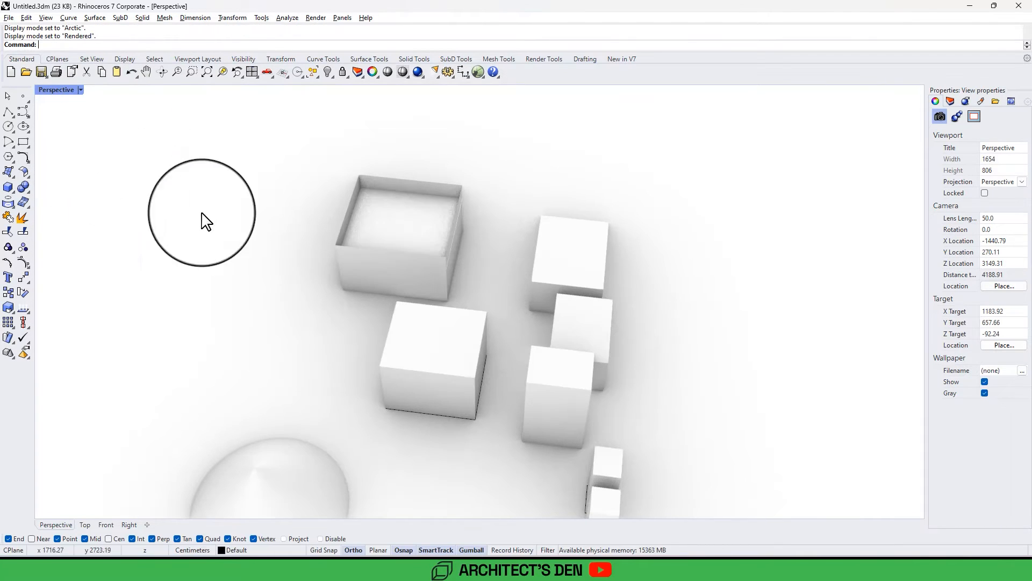
right_drag(202, 221, 375, 217)
scroll(392, 247, up, 2)
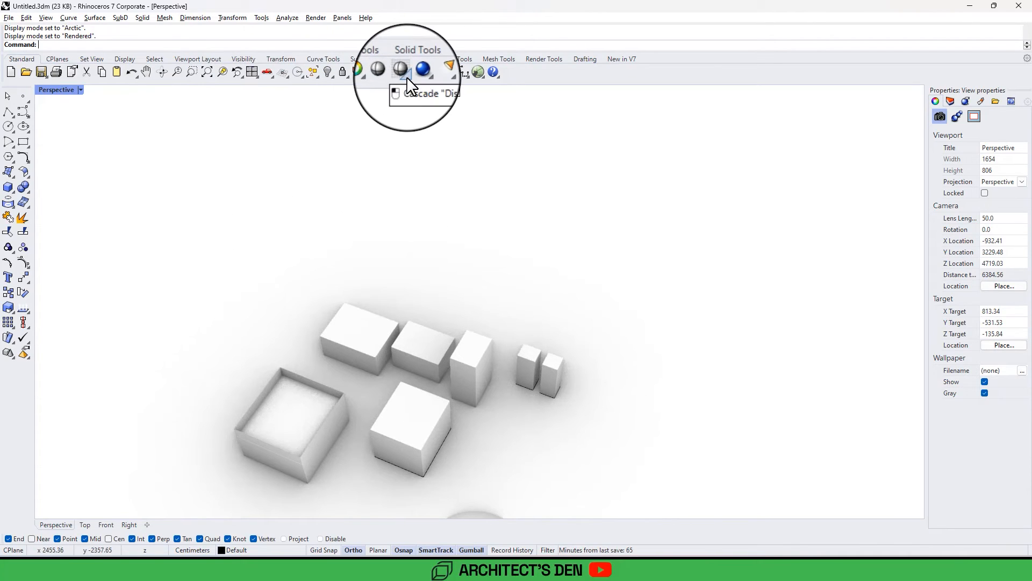
Step: Switch the perspective viewport from Rendered back to Arctic display and view the whole group
click(406, 76)
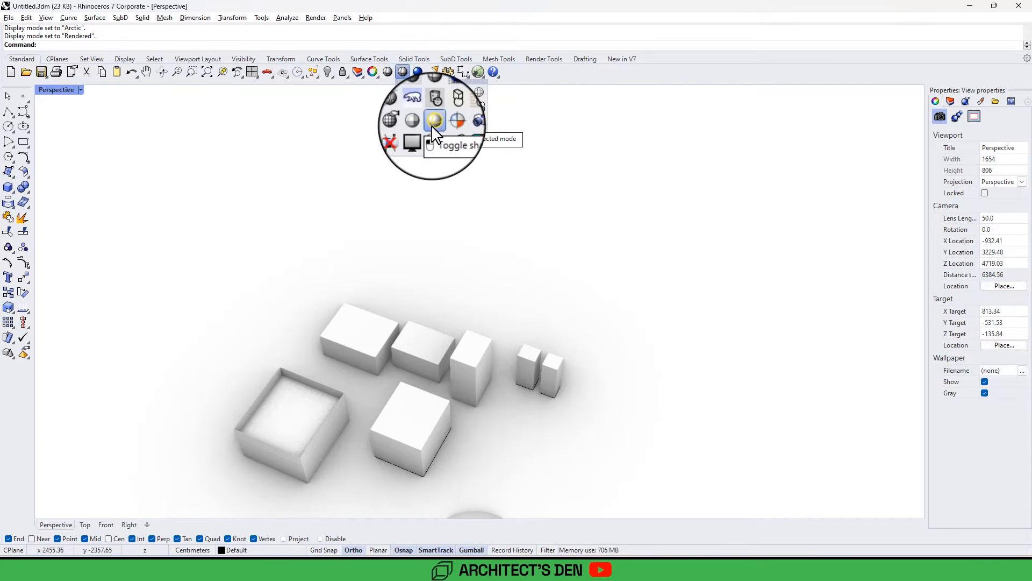
click(424, 109)
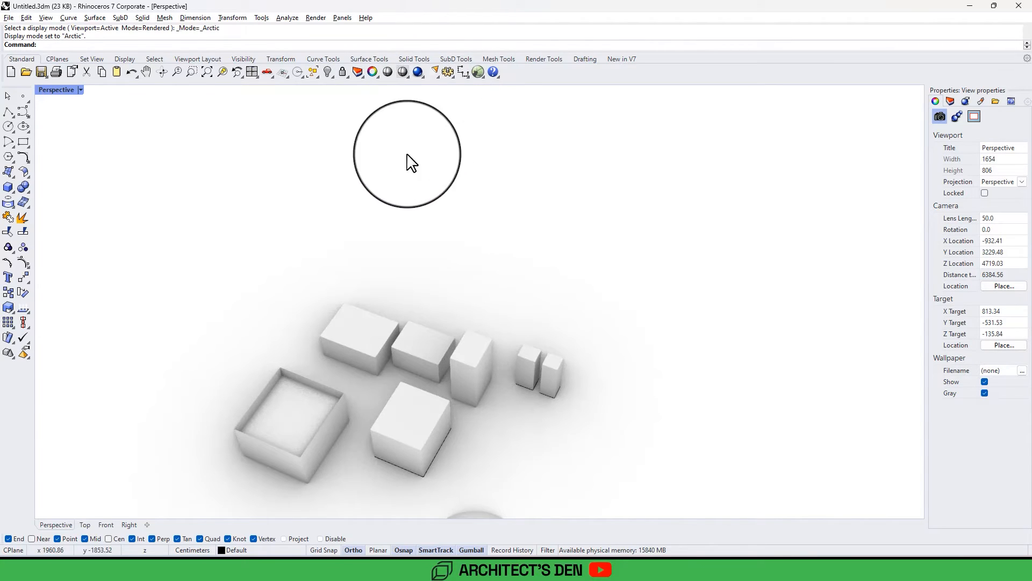
scroll(411, 161, down, 3)
Step: Return the perspective viewport to Wireframe display with all the solids in view
click(79, 89)
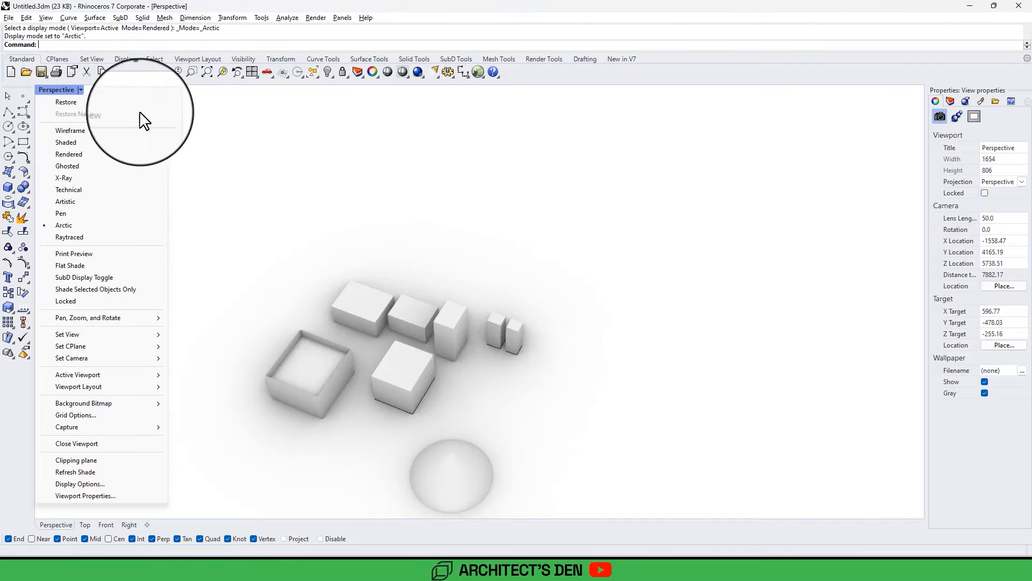
click(70, 132)
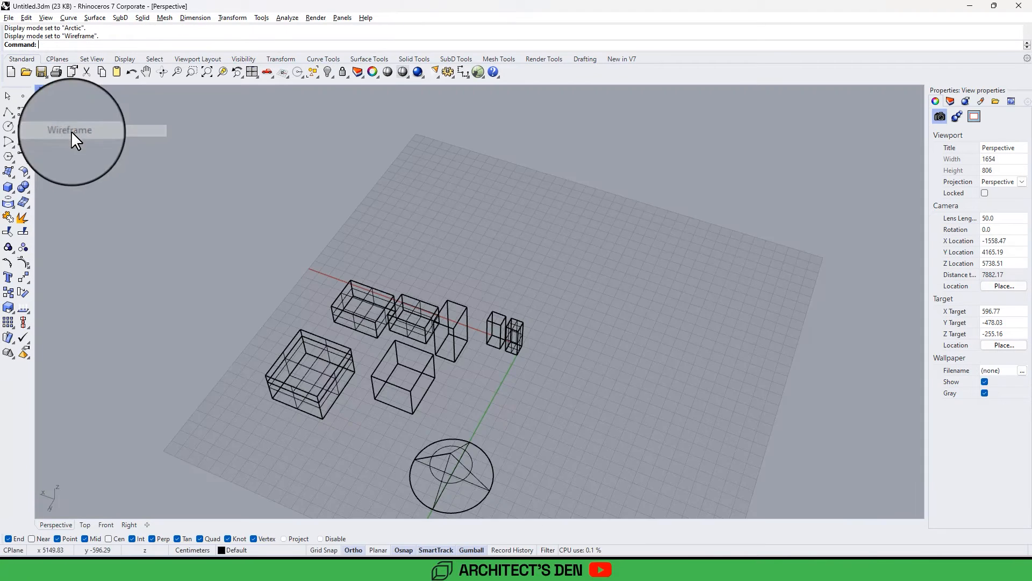
scroll(253, 223, down, 3)
scroll(239, 104, up, 2)
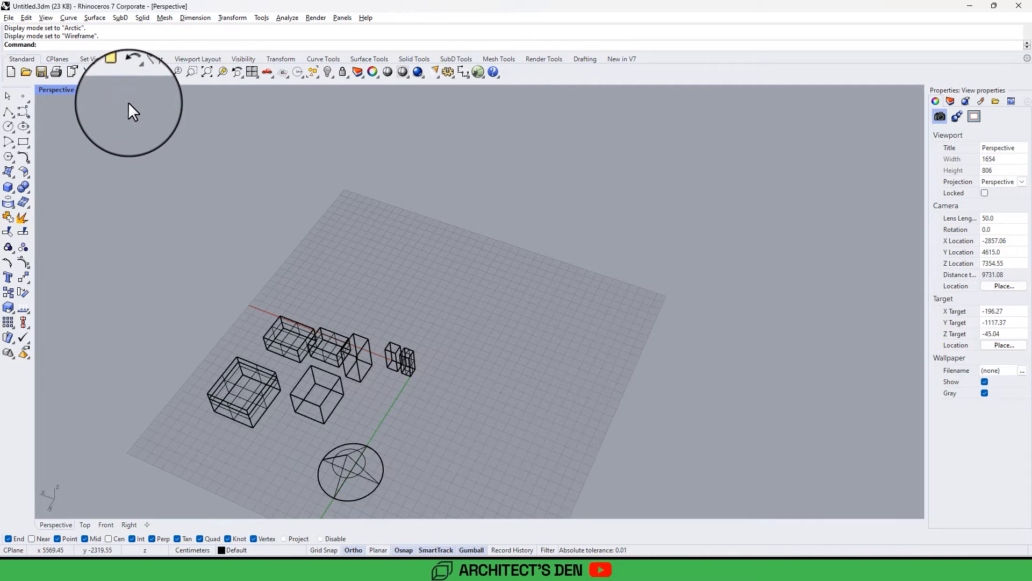
Step: Create a vertical solid truncated cone about 802 cm high beside the row of boxes, with its top circle wider than its base
click(142, 17)
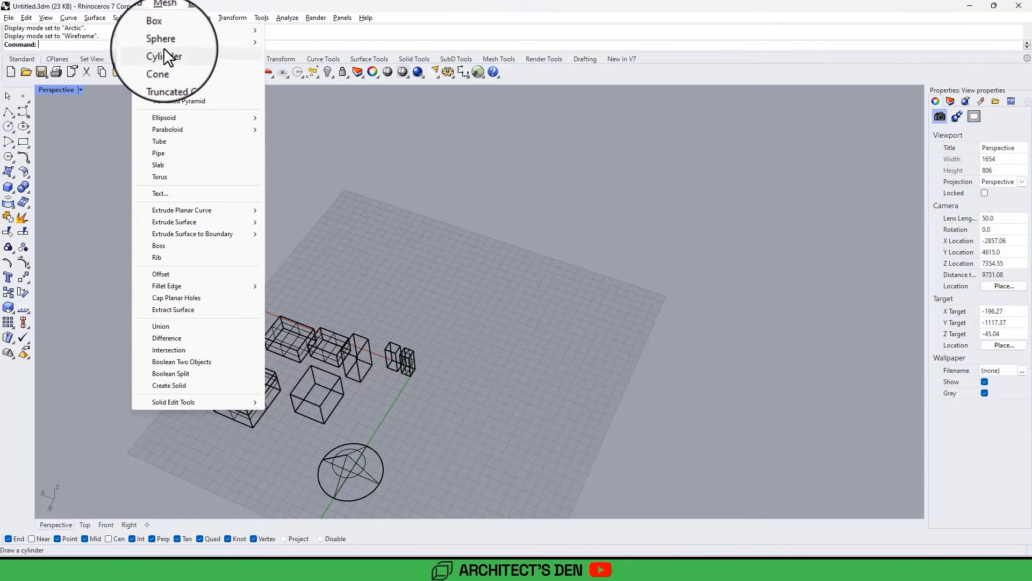
mouse_move(165, 43)
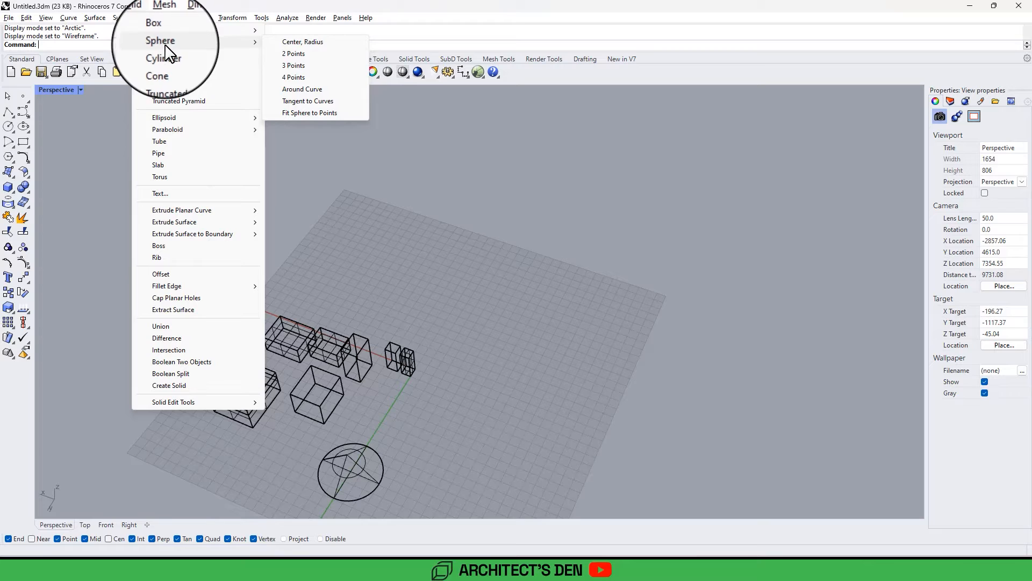
click(172, 80)
scroll(246, 231, up, 5)
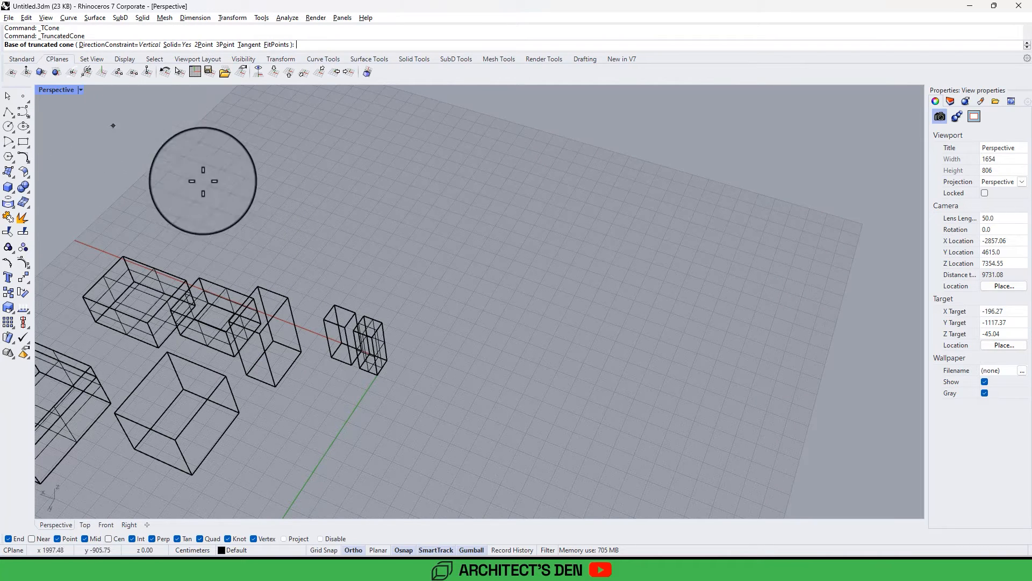
click(257, 263)
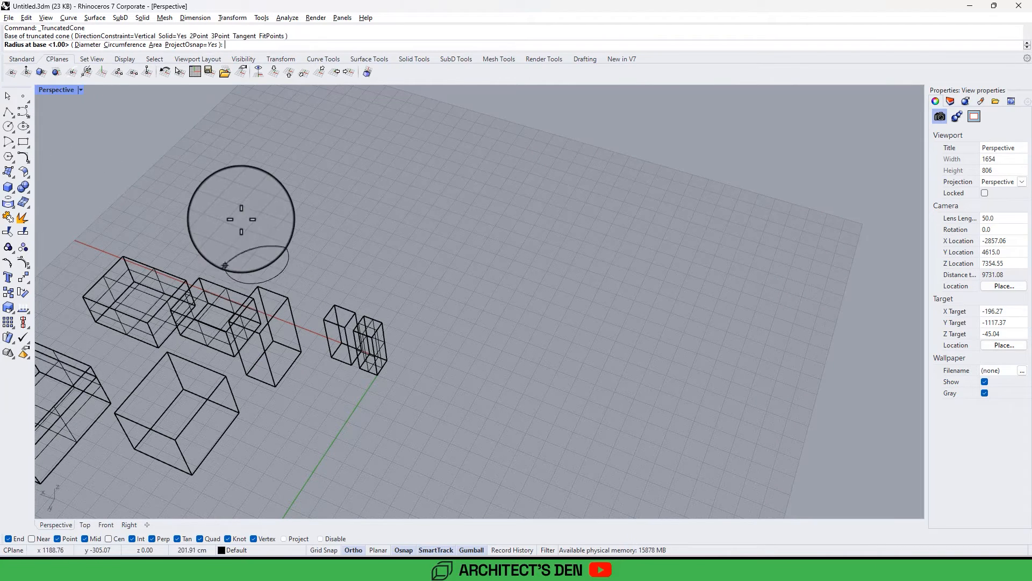
click(286, 237)
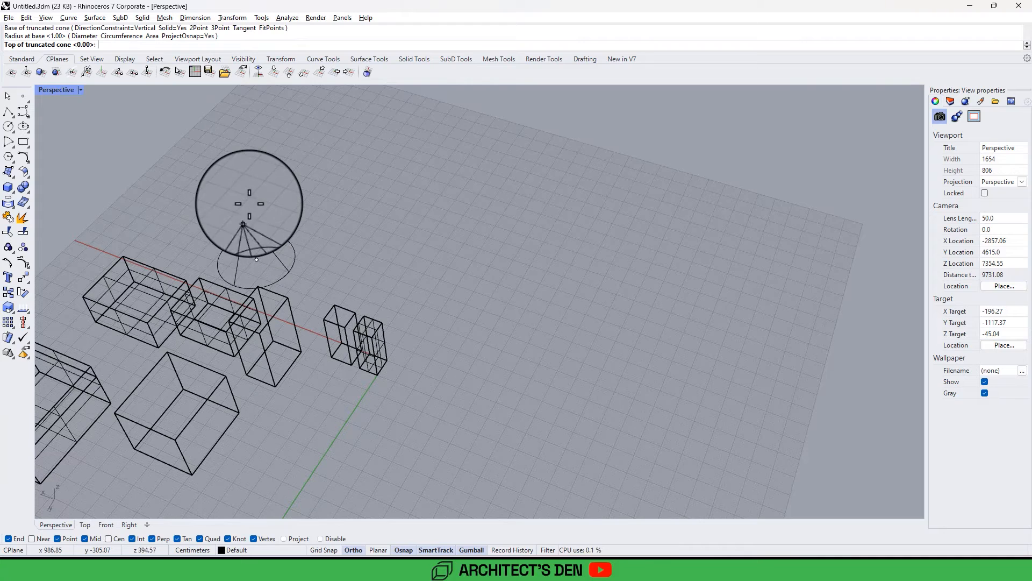
scroll(244, 177, down, 2)
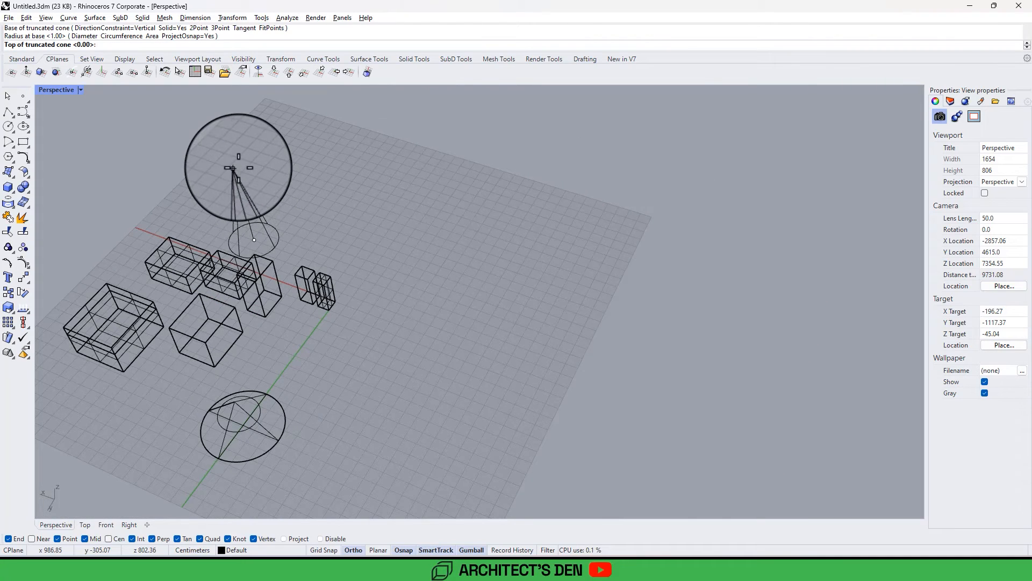
click(234, 169)
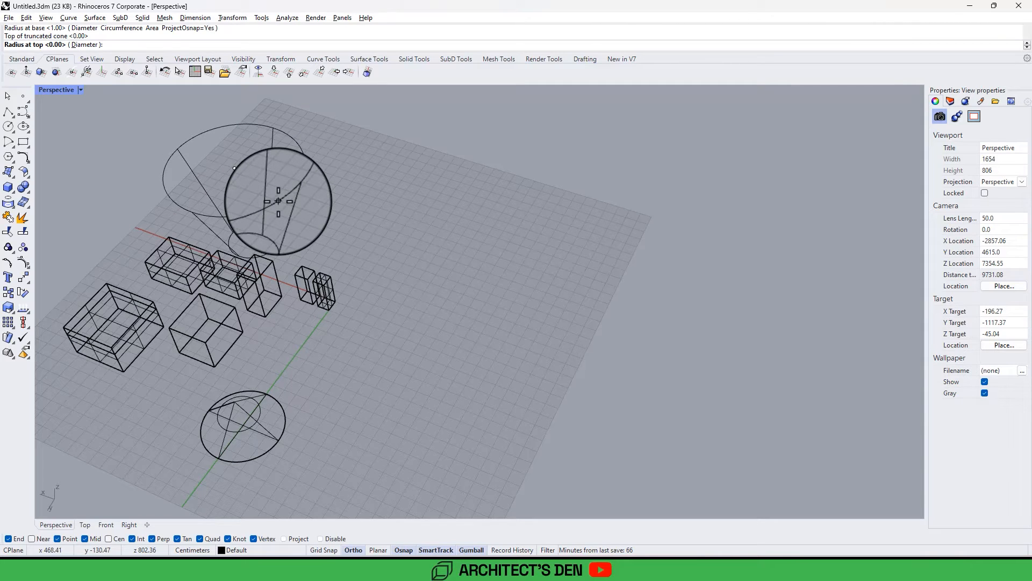
click(278, 200)
Step: Examine the truncated cone's shape from low side views, both close up and alongside the other solids
right_drag(306, 207, 345, 143)
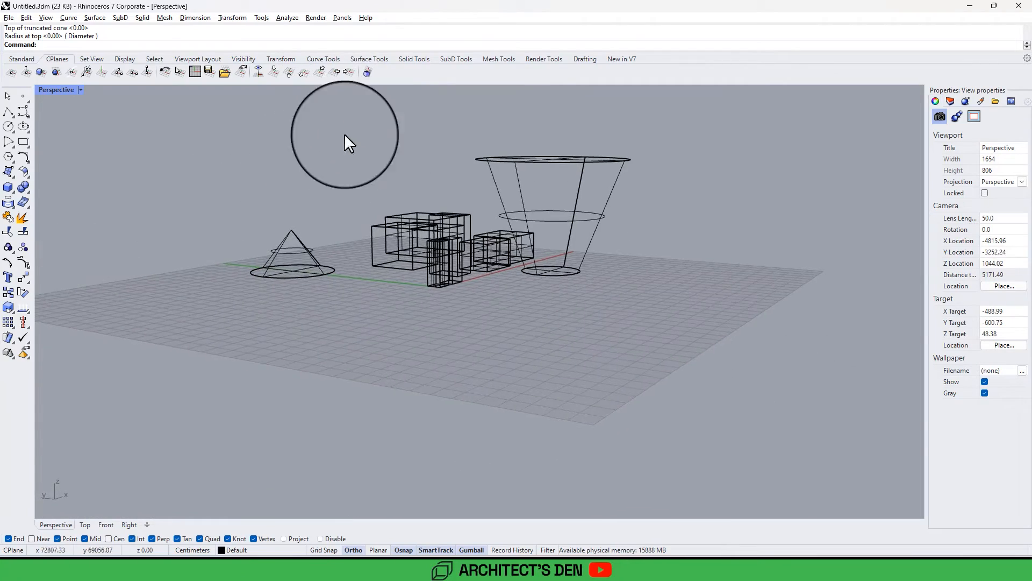
scroll(460, 115, up, 4)
scroll(529, 199, down, 2)
scroll(636, 200, up, 2)
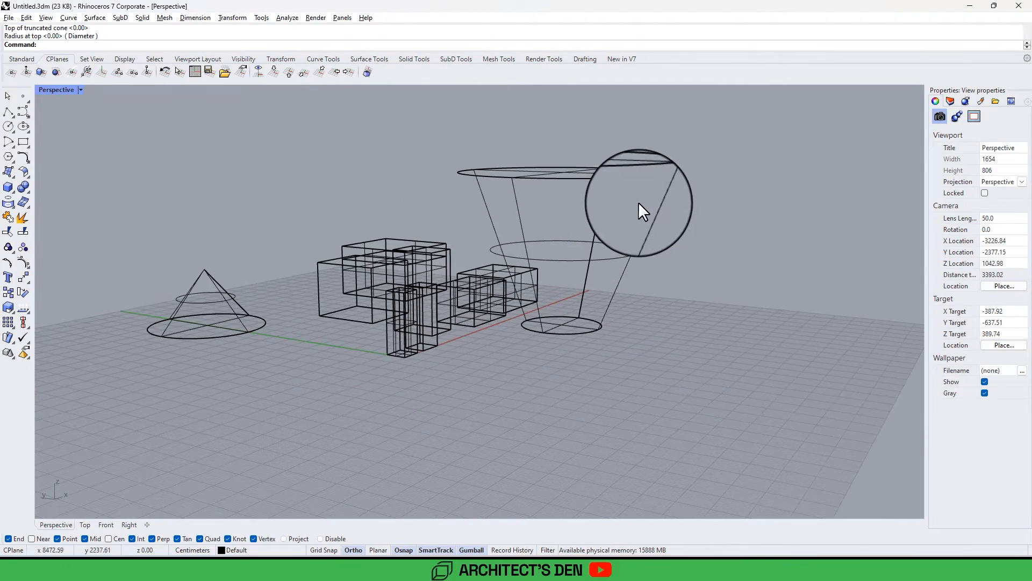
scroll(637, 202, up, 4)
scroll(639, 203, up, 2)
scroll(448, 244, down, 6)
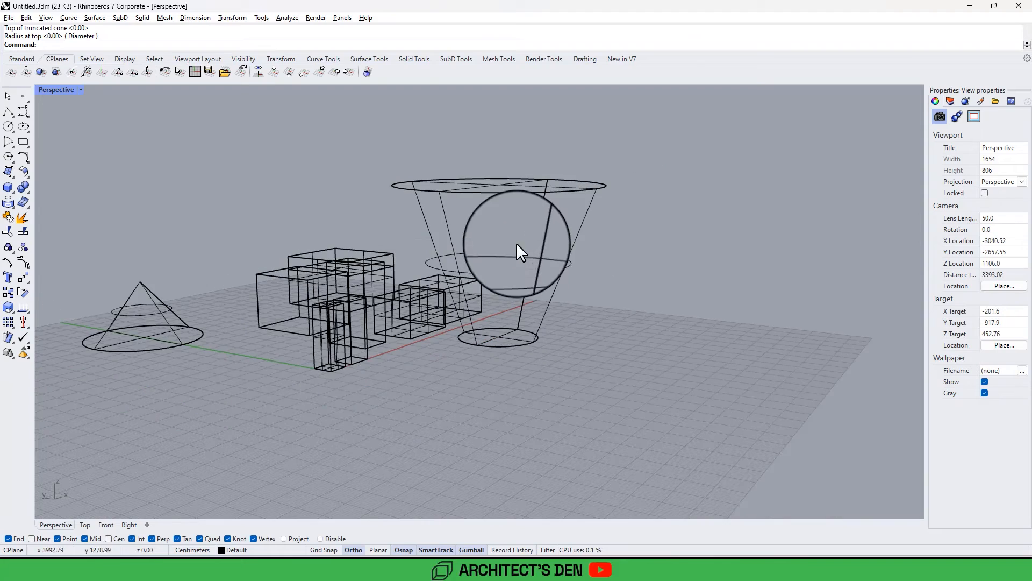
scroll(517, 243, up, 2)
right_drag(438, 236, 526, 244)
scroll(525, 244, down, 6)
scroll(355, 181, up, 4)
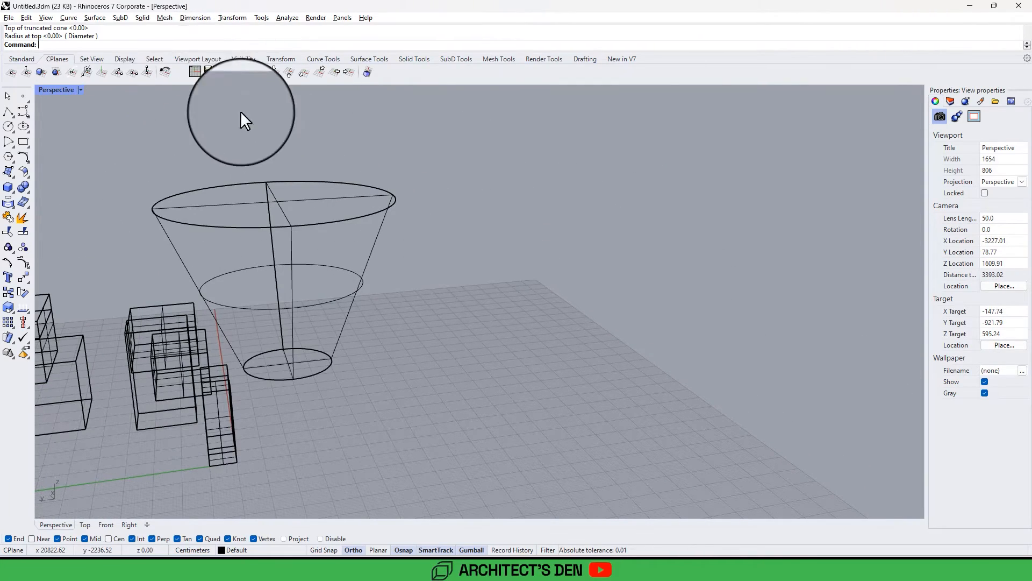
Step: Create a vertical solid truncated cone with a 500 cm base radius, about 893 cm height and a 100 cm top radius beside the wide-topped one
click(8, 17)
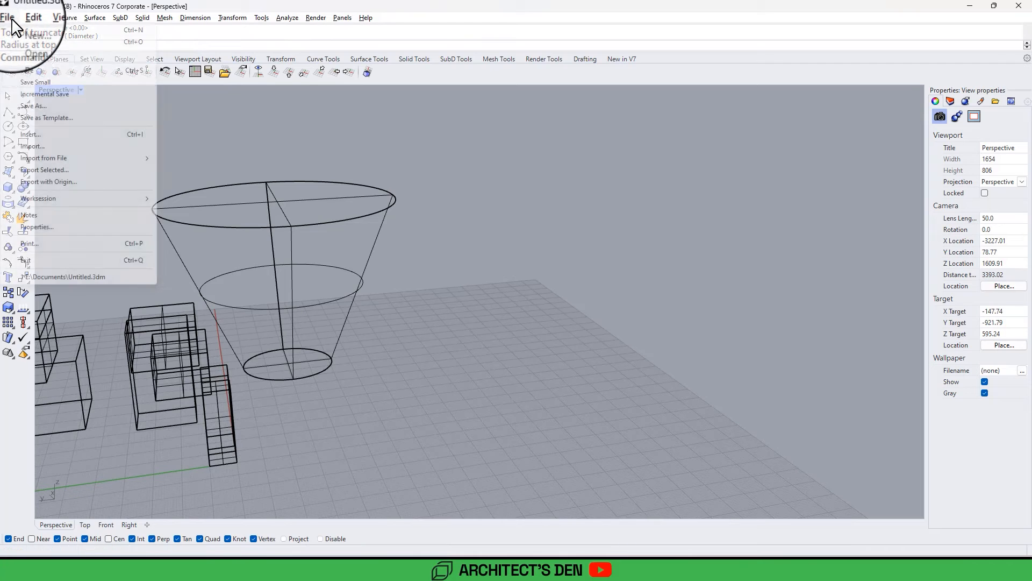
click(143, 17)
click(142, 17)
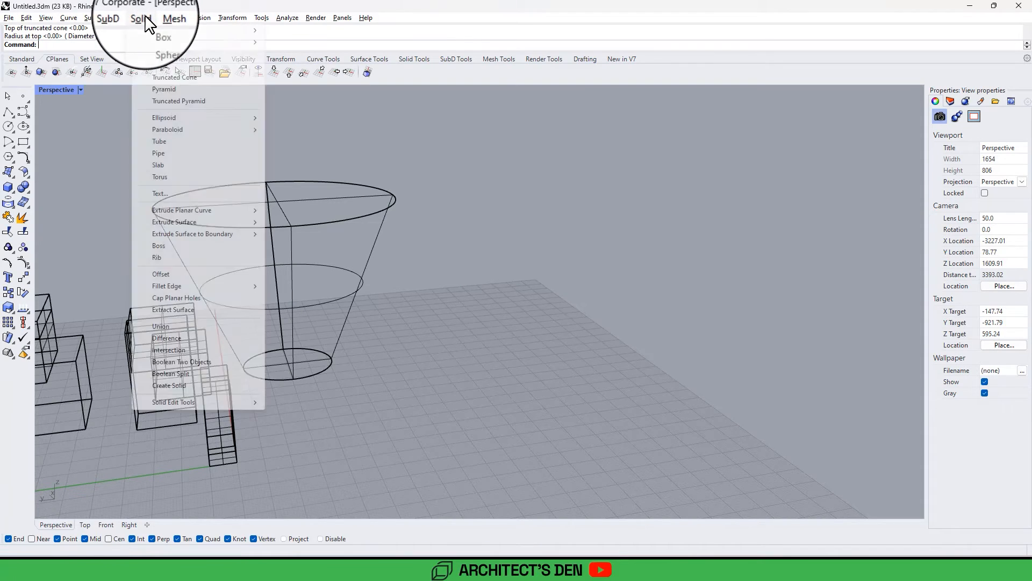
click(170, 83)
scroll(250, 216, down, 5)
scroll(350, 338, up, 3)
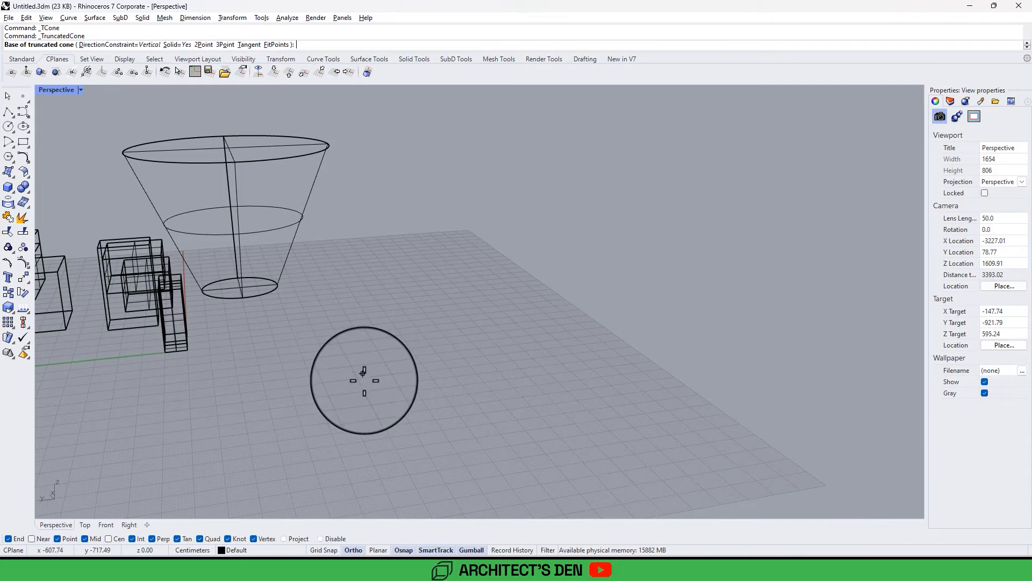
click(364, 381)
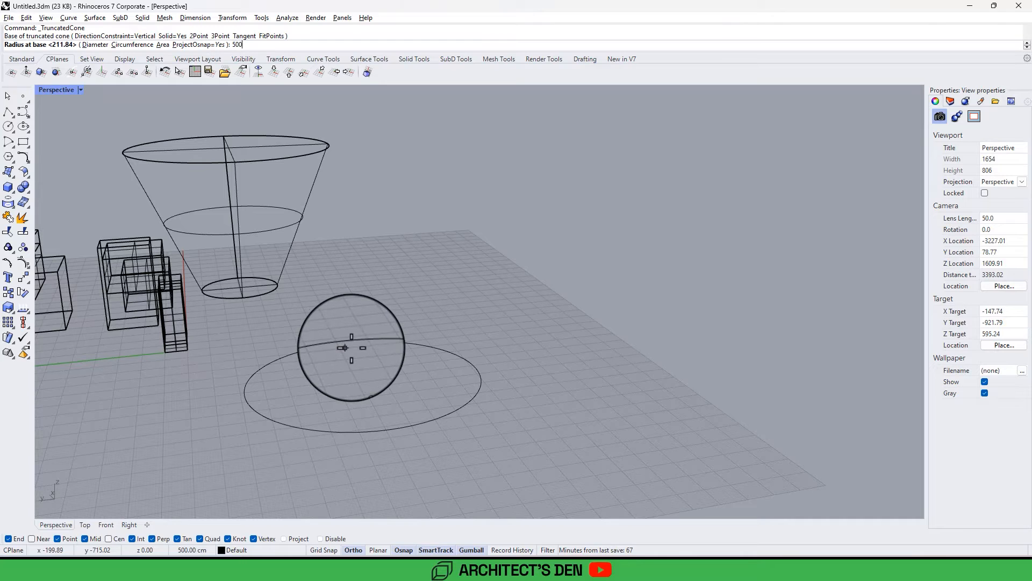
key(Return)
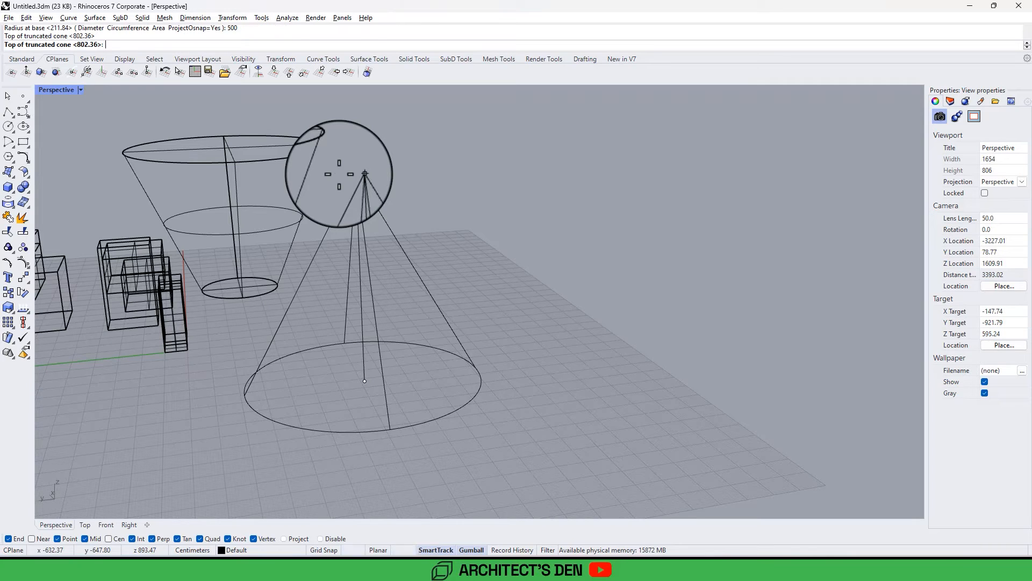
click(359, 169)
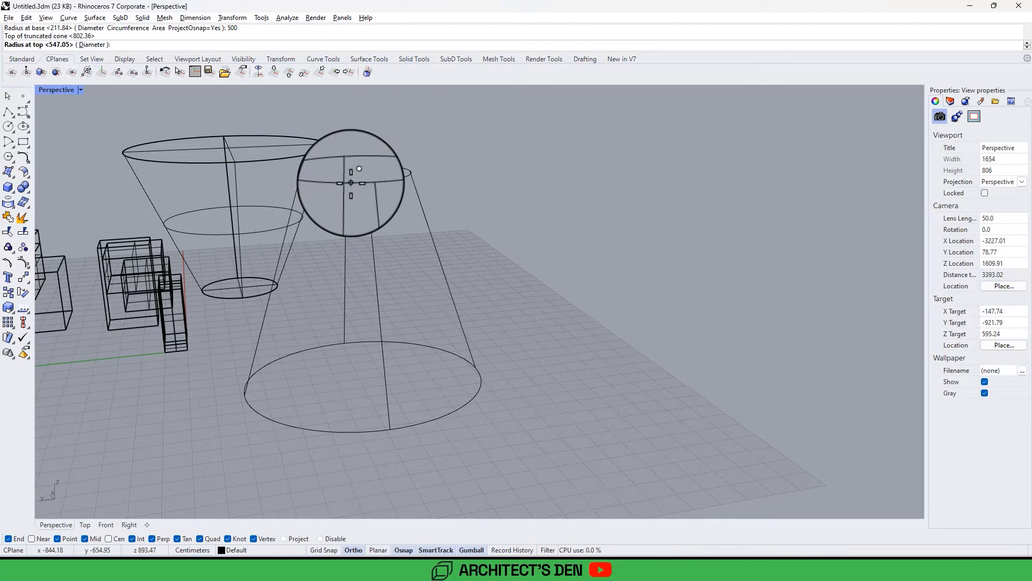
text(100)
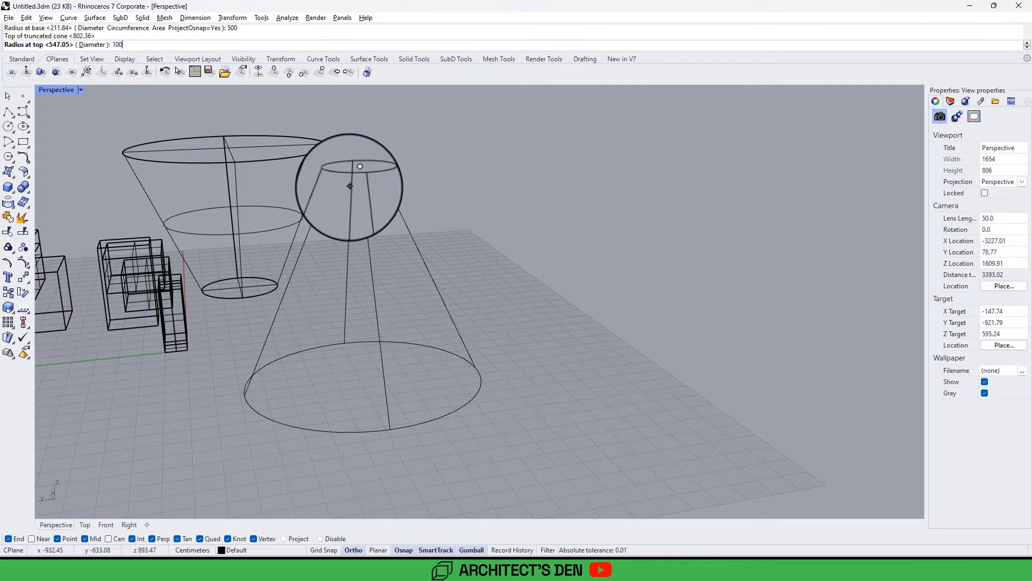
key(Return)
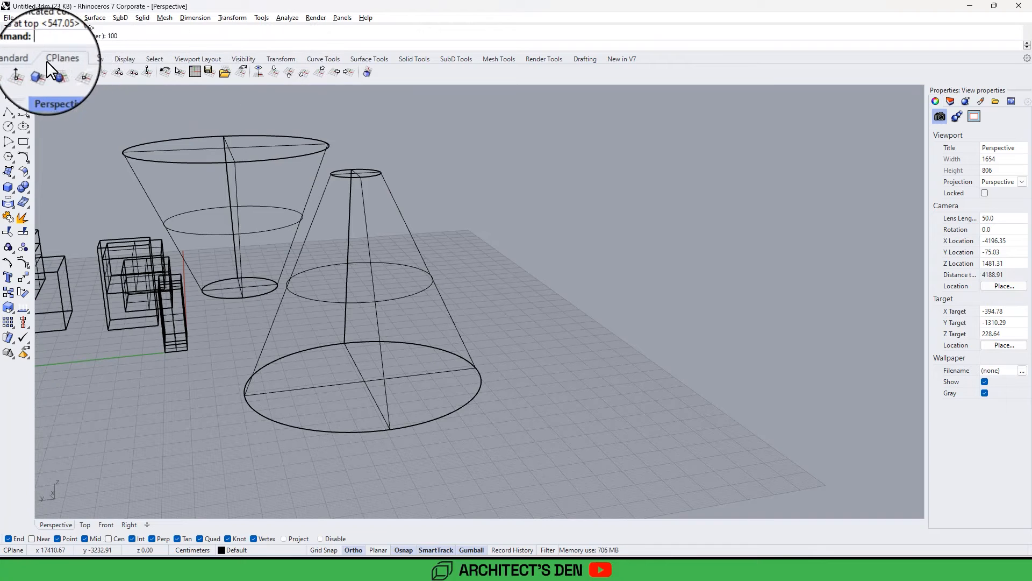
Step: Shade the perspective viewport and view both truncated cones together with the other solids
click(28, 59)
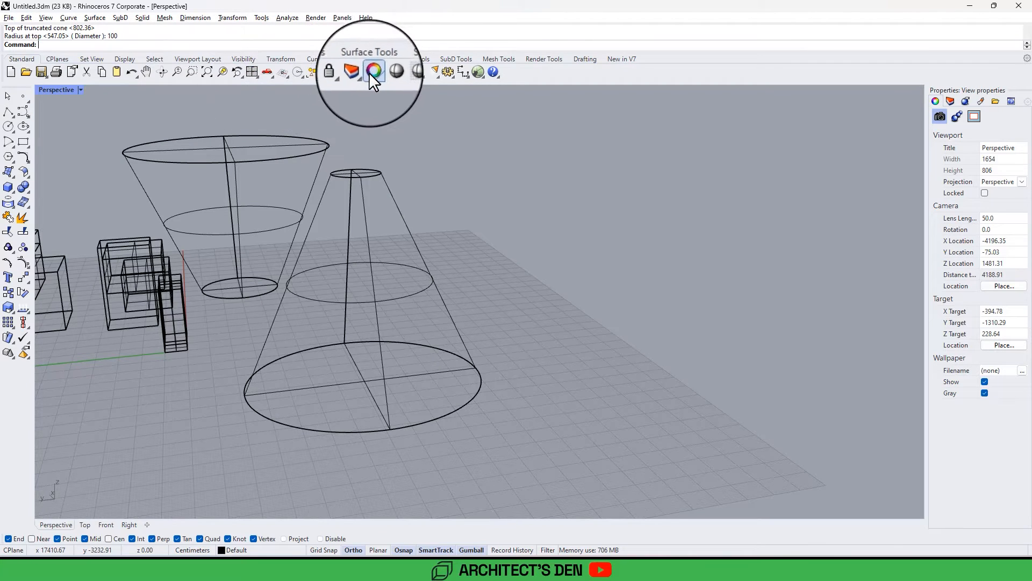
click(386, 73)
scroll(265, 260, up, 4)
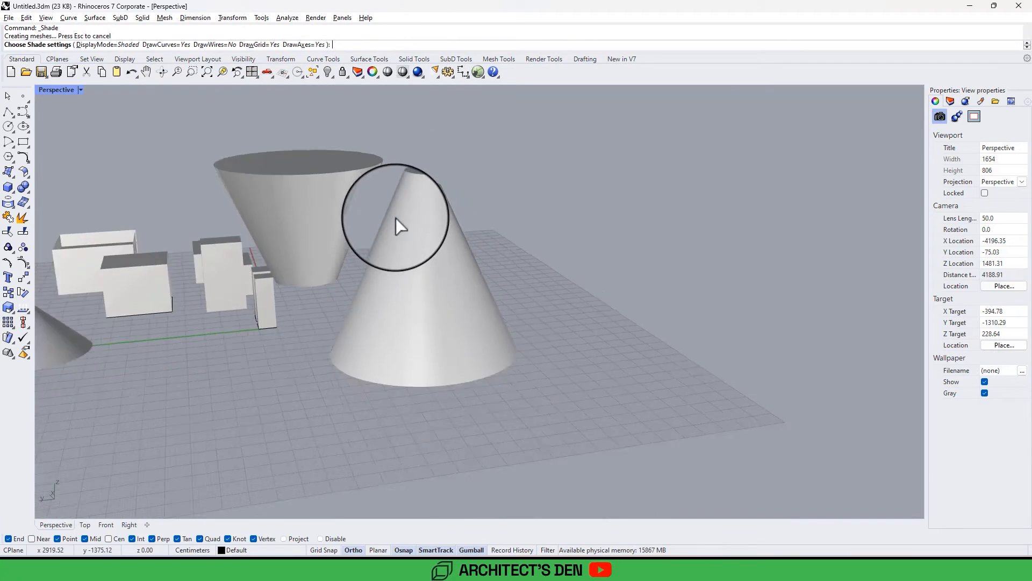
scroll(396, 218, down, 7)
scroll(249, 196, up, 3)
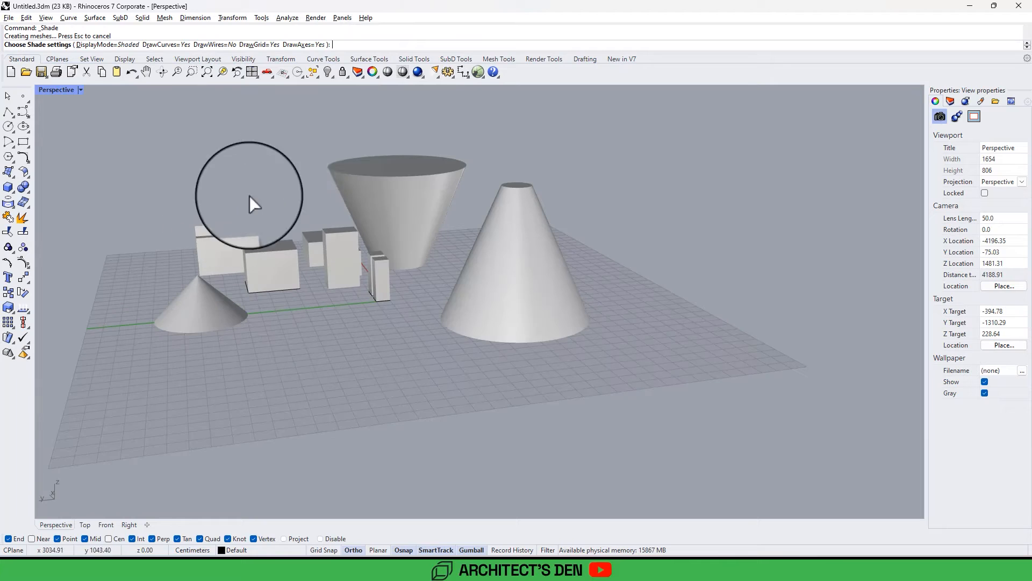
Step: Switch the perspective viewport to Rendered display and examine all the solids from several higher angles
click(80, 89)
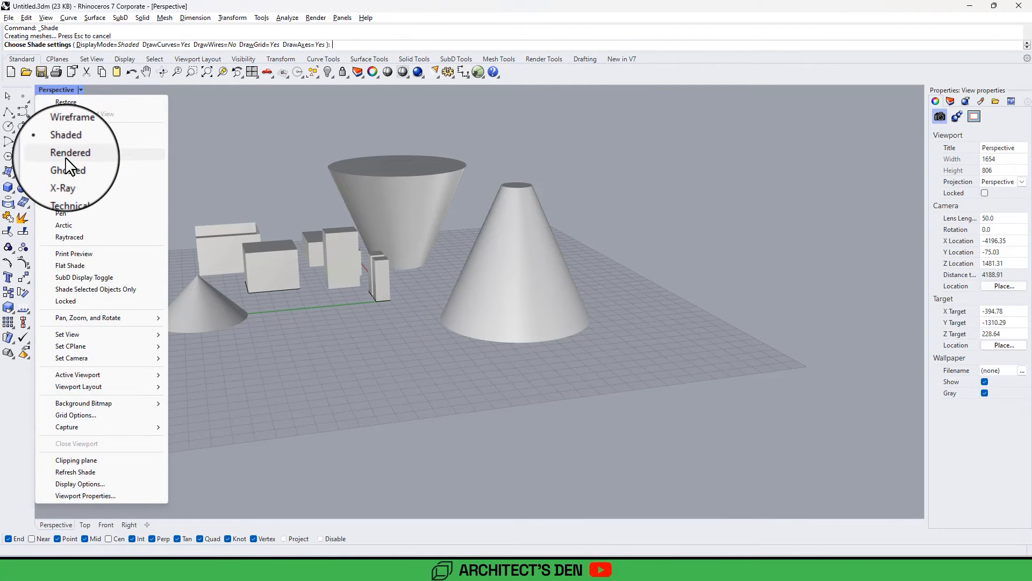
click(68, 155)
scroll(173, 259, down, 3)
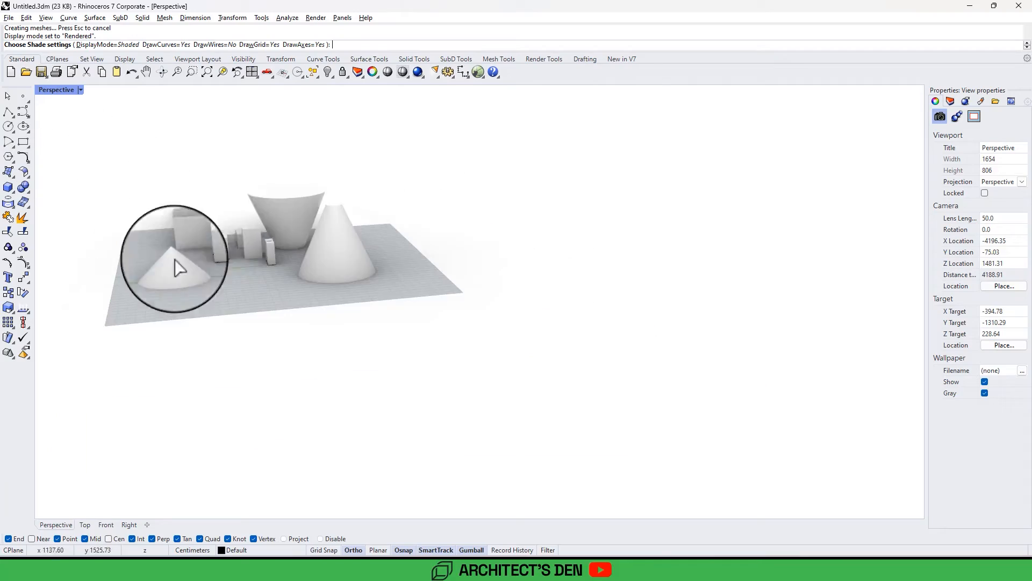
scroll(246, 240, up, 4)
right_drag(246, 240, 288, 267)
scroll(351, 281, down, 4)
scroll(254, 260, down, 4)
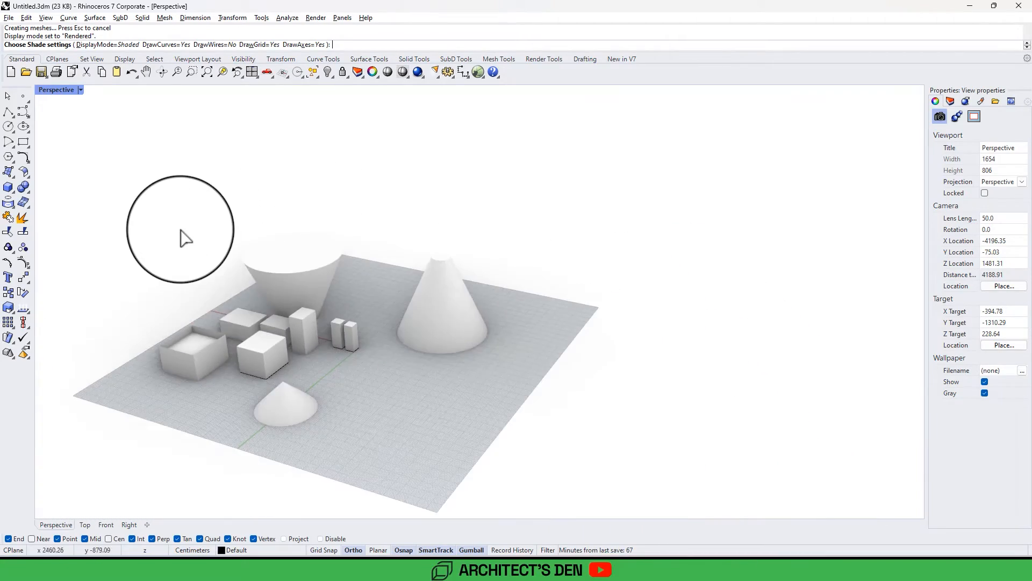
scroll(188, 229, up, 6)
scroll(196, 226, down, 2)
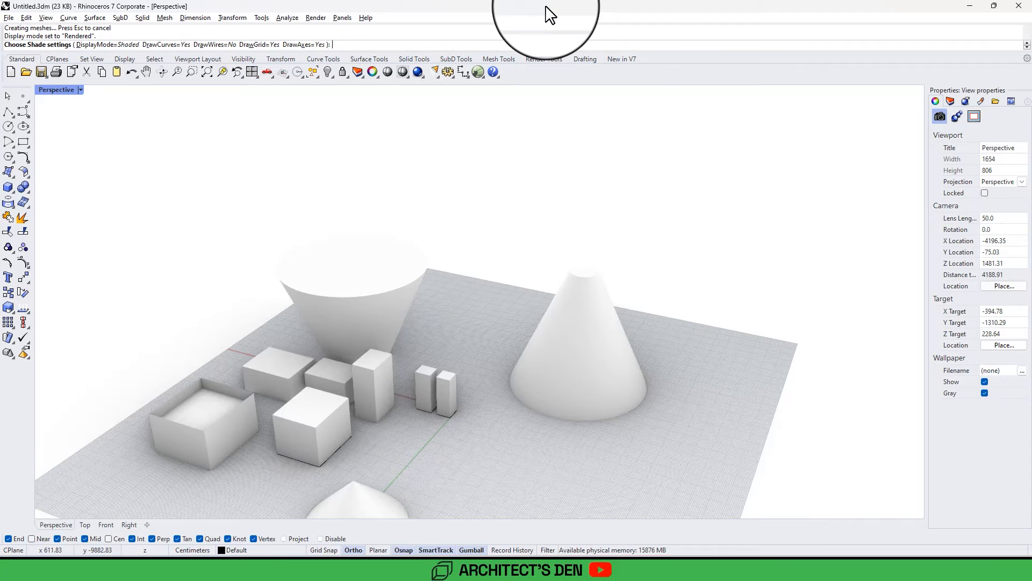
right_drag(399, 157, 321, 204)
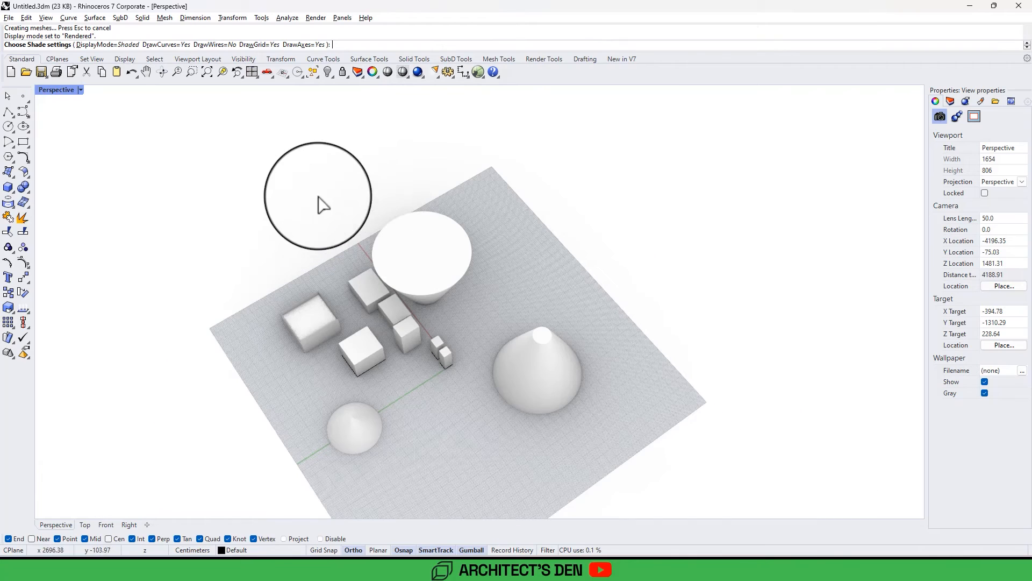
right_drag(509, 266, 405, 295)
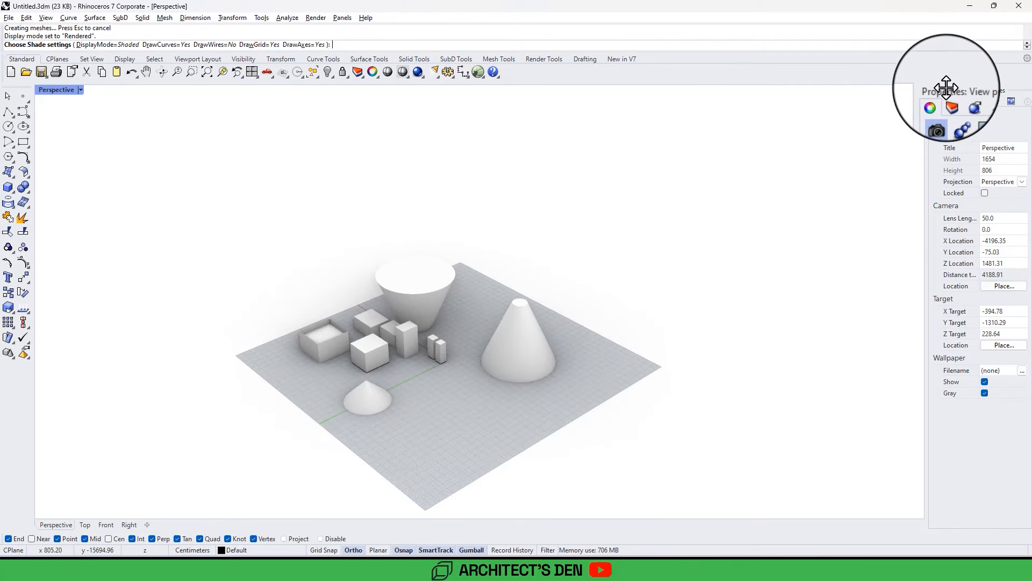
Step: Undock the Properties panel, close it, and frame the solids in the enlarged viewport
drag(945, 91, 864, 113)
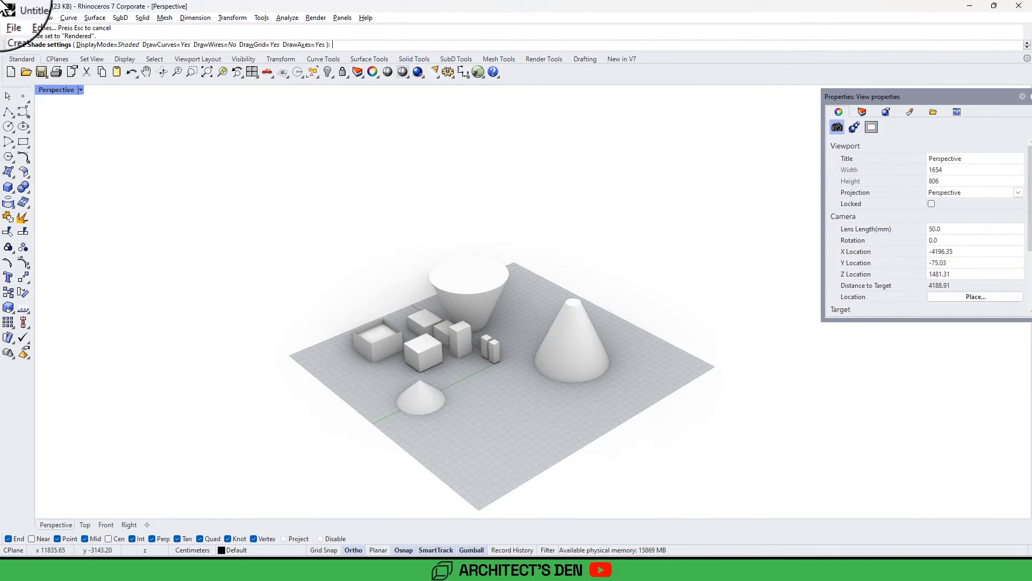
scroll(652, 300, up, 3)
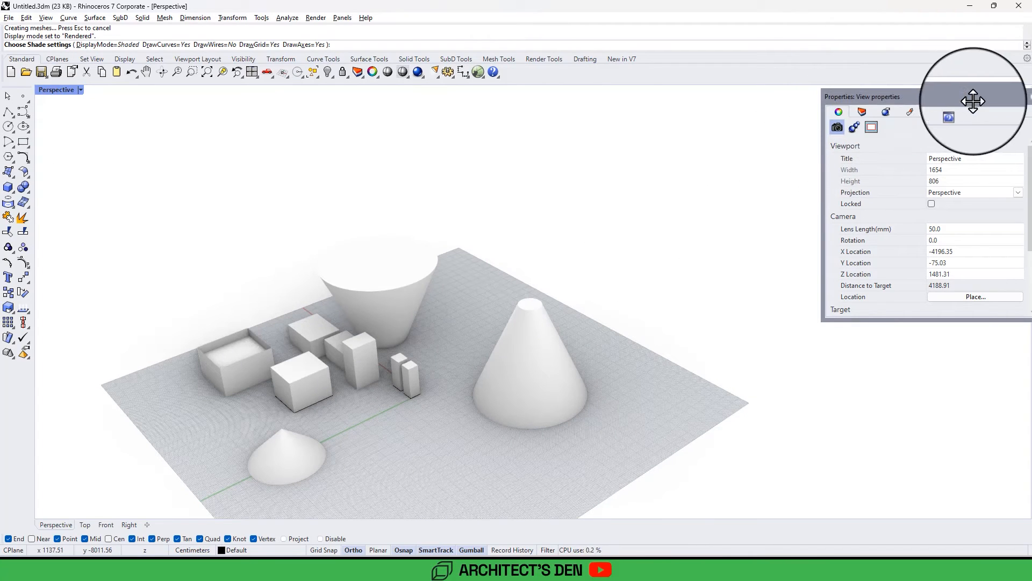
drag(995, 99, 893, 103)
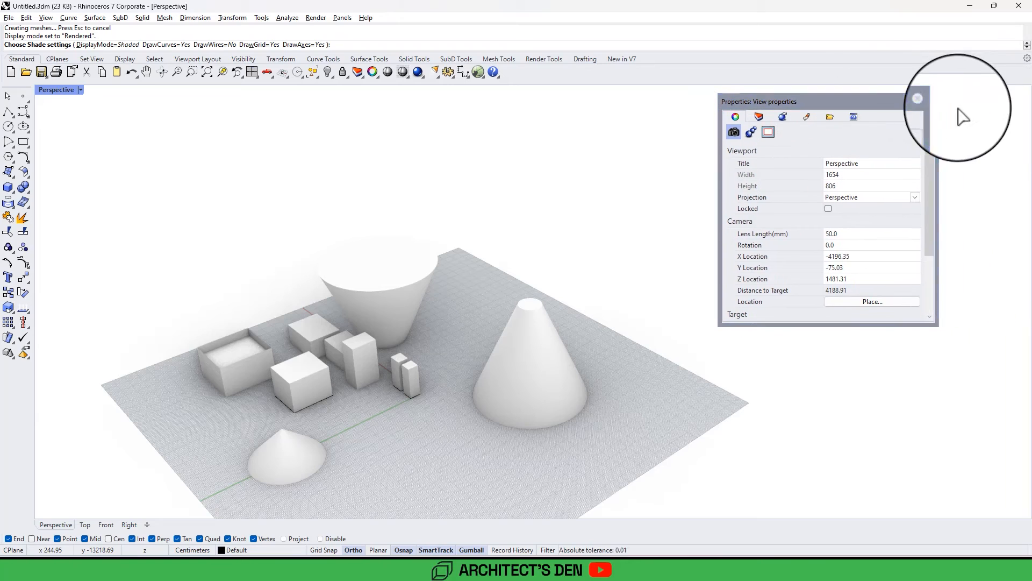
click(929, 101)
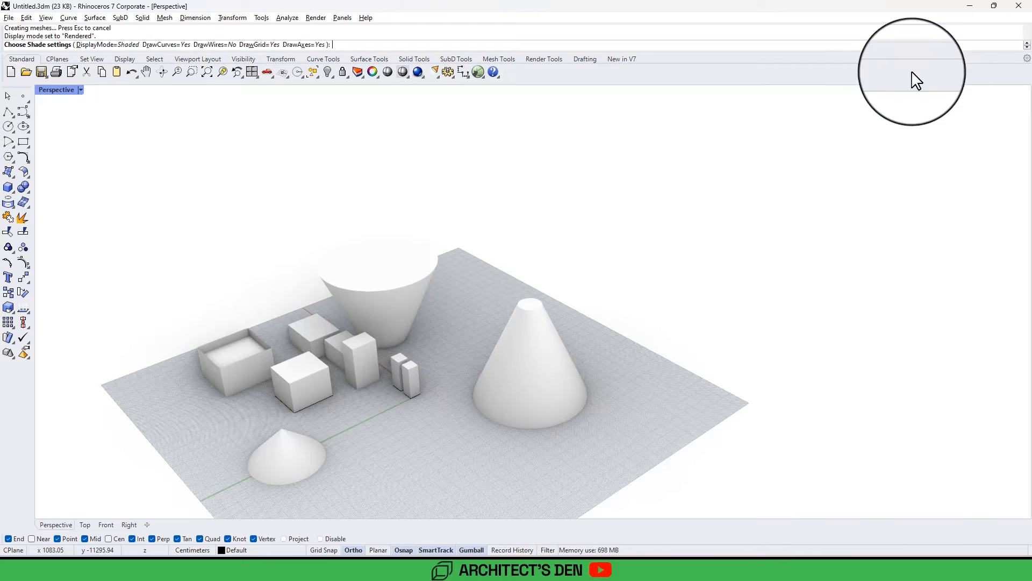
scroll(464, 231, down, 6)
scroll(421, 275, up, 6)
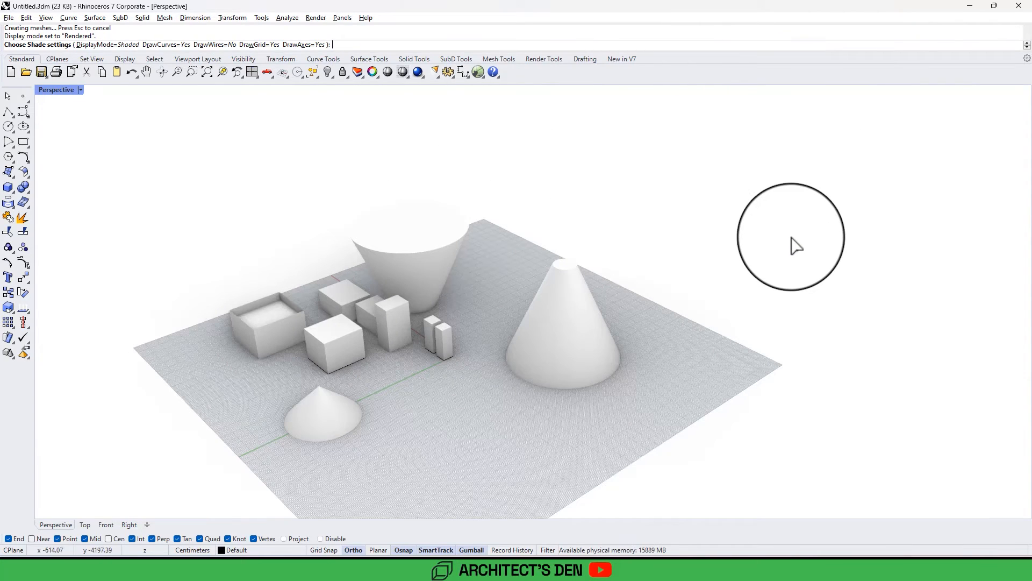
Step: Reopen the floating panel group through Layers, show the view properties, and place the panel clear of the solids
click(358, 70)
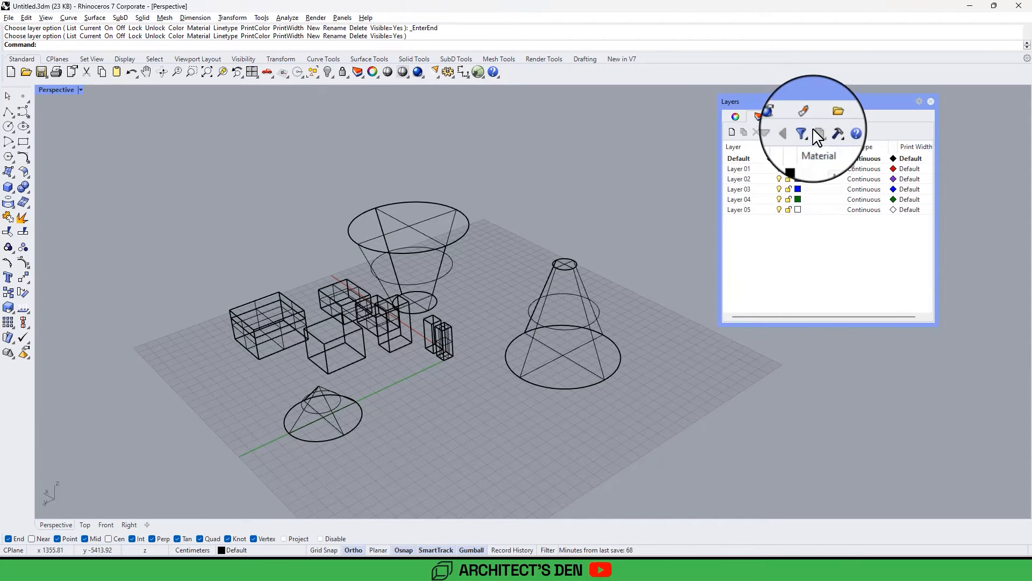
click(779, 118)
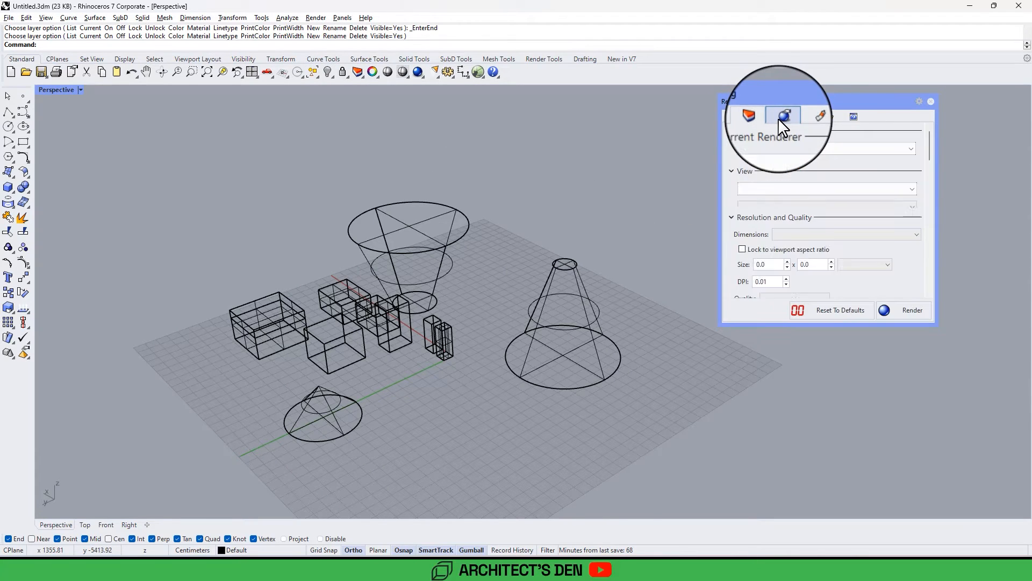
click(742, 118)
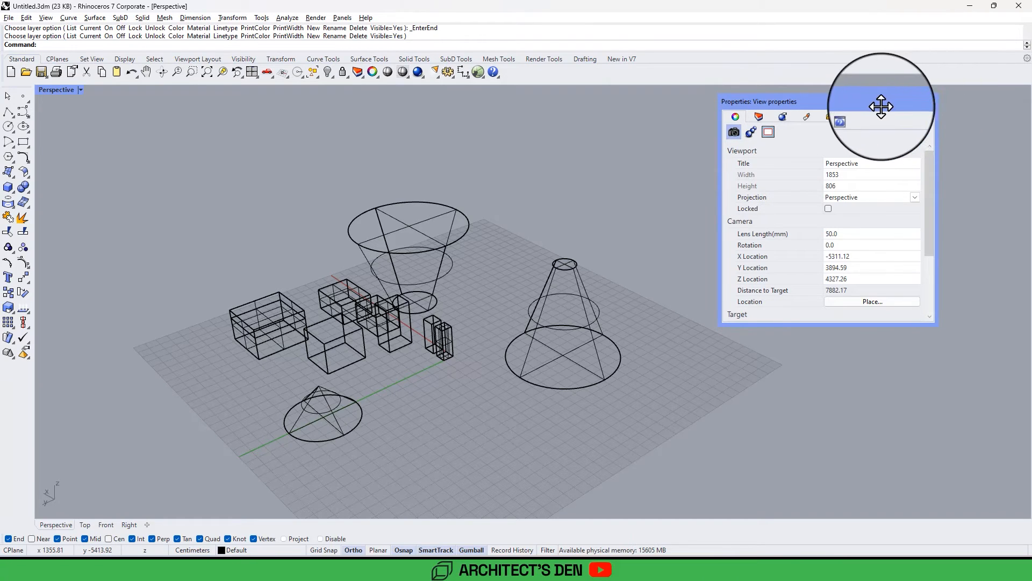
drag(882, 108, 961, 128)
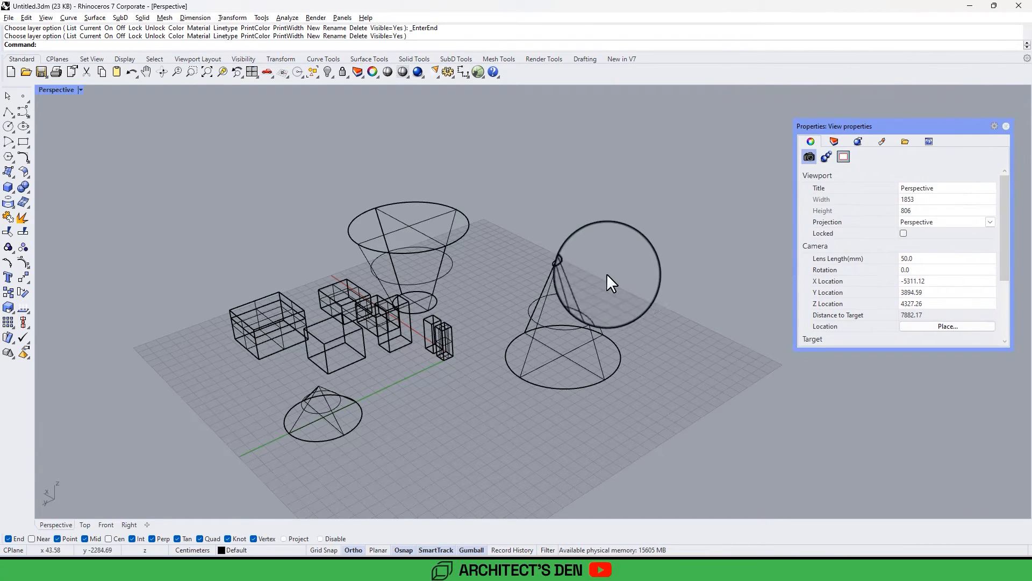
scroll(608, 269, up, 2)
scroll(522, 216, down, 2)
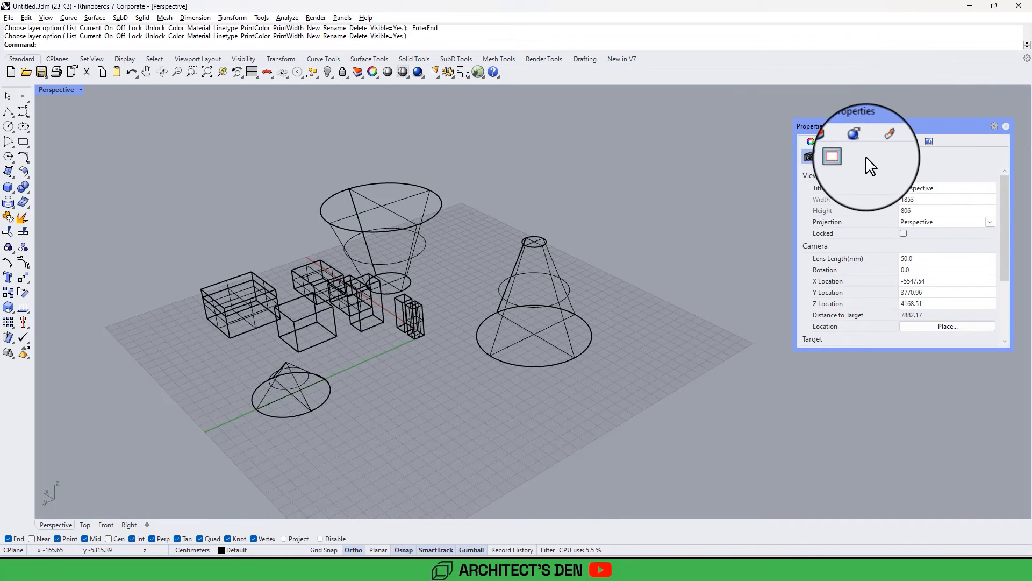
Step: Set the perspective viewport to Rendered display again and frame the whole group of solids
click(79, 89)
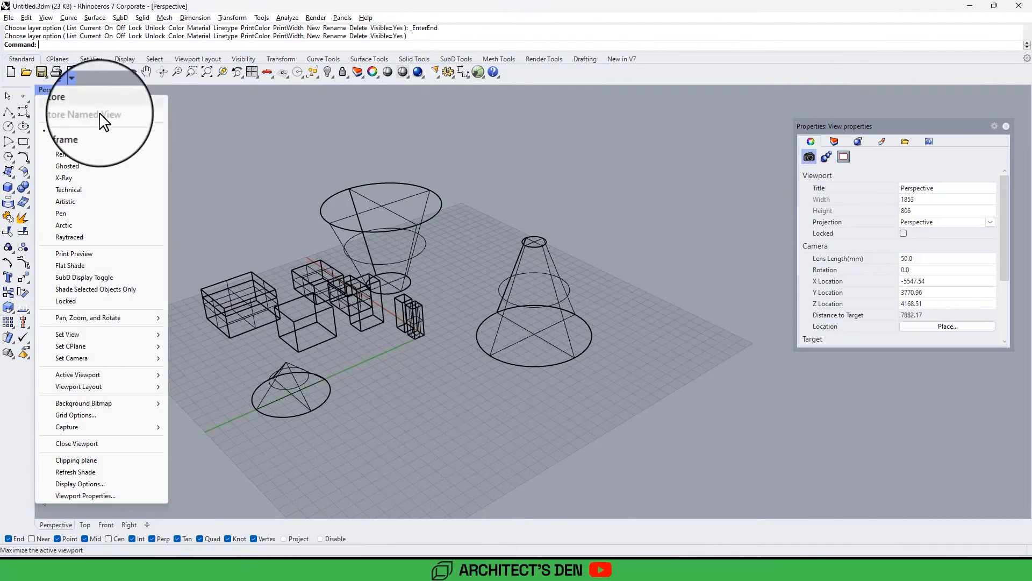
click(79, 160)
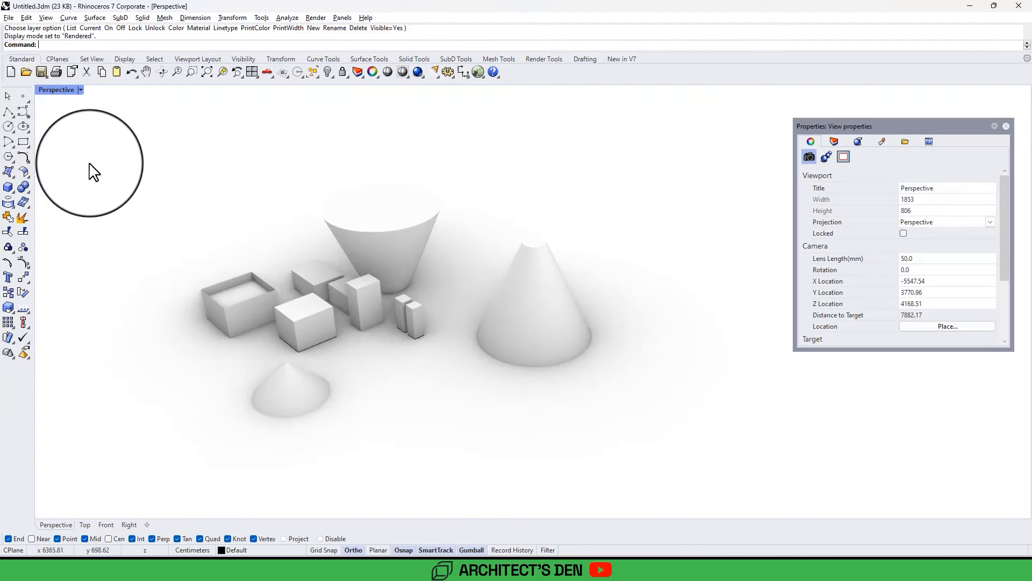
scroll(376, 299, down, 6)
scroll(289, 251, up, 6)
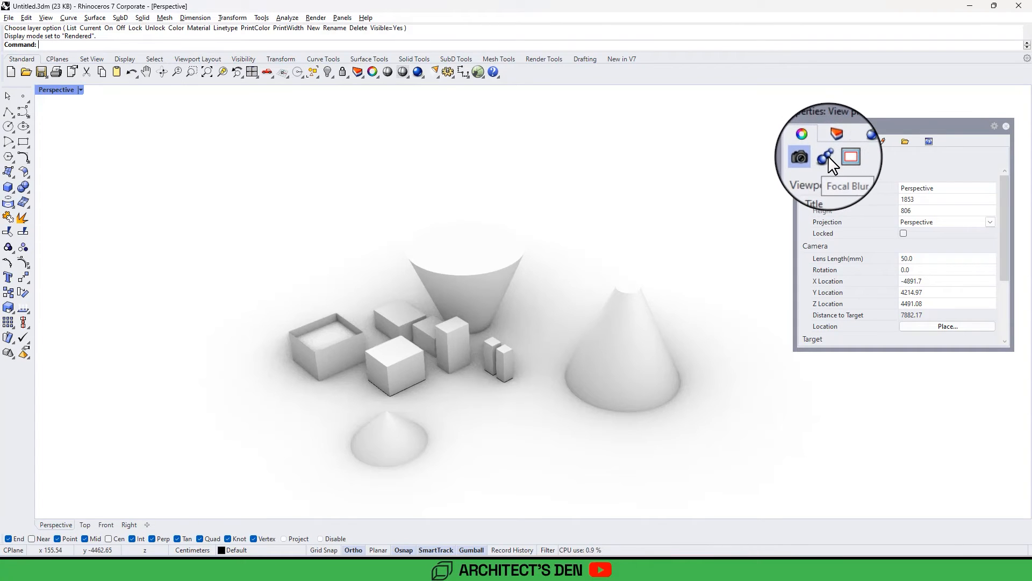
Step: Open the Rendering settings for the current viewport and go through the resolution and quality options down to the Backdrop section
scroll(852, 301, down, 3)
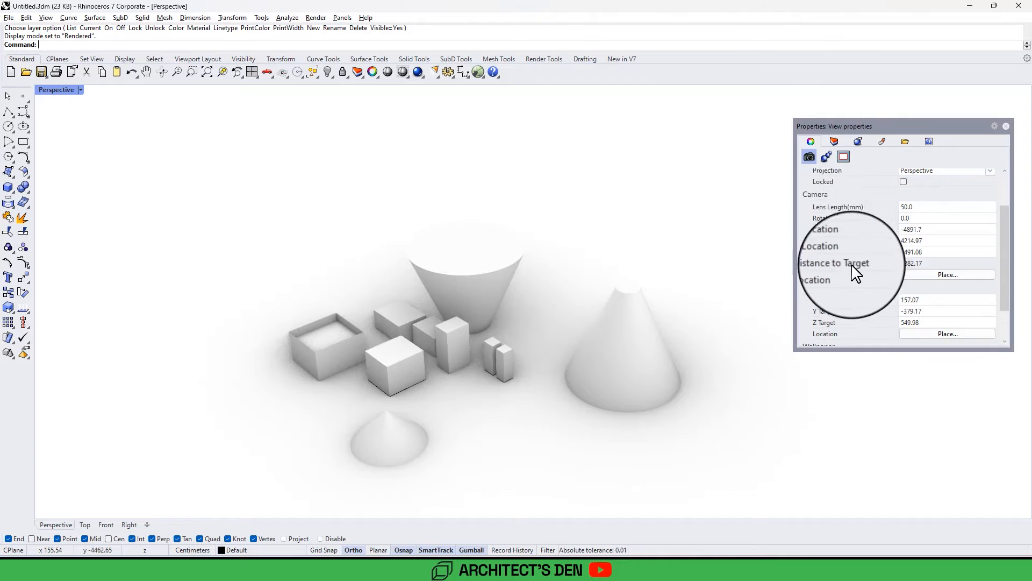
click(858, 140)
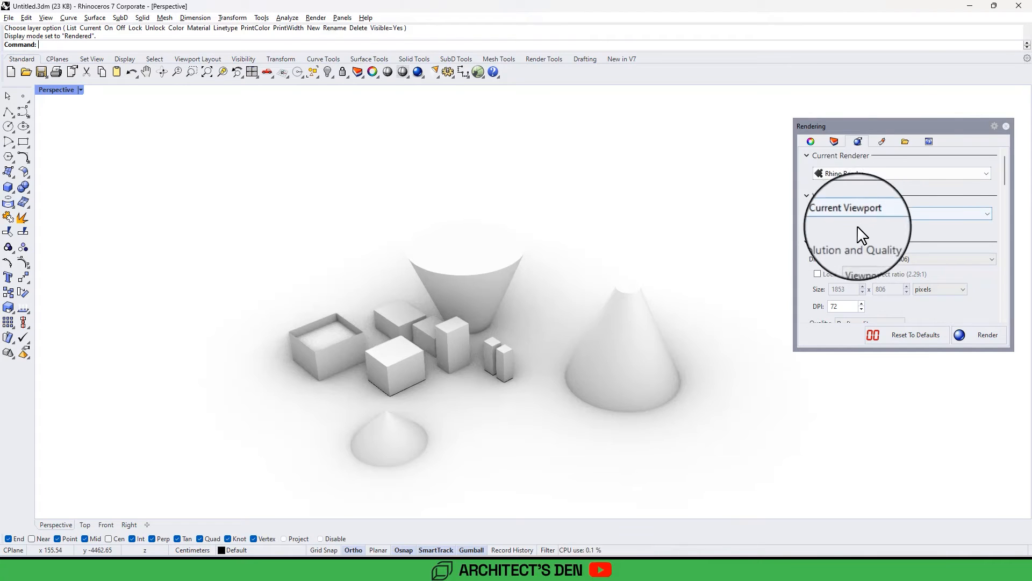
scroll(939, 272, down, 1)
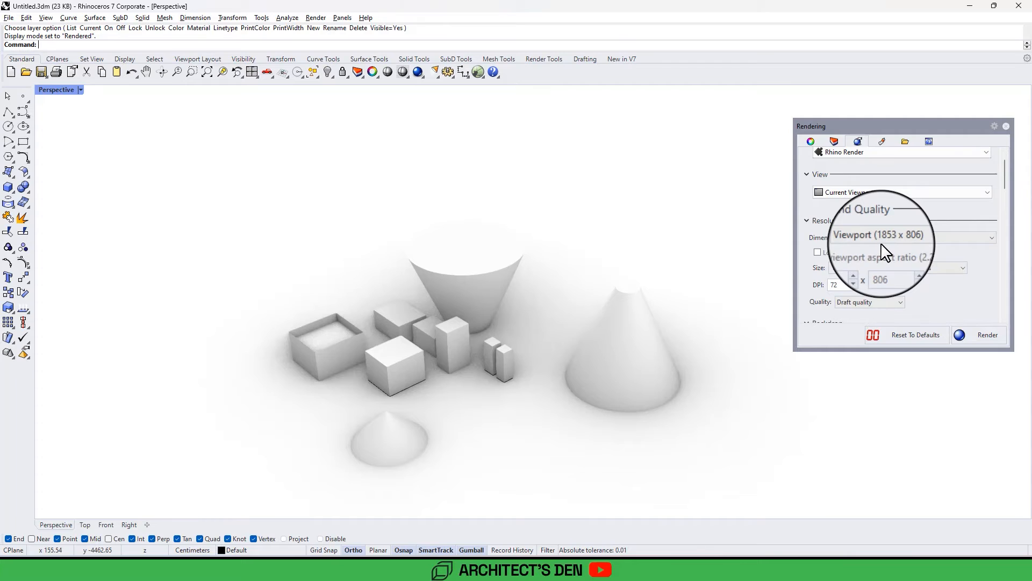
scroll(864, 284, down, 1)
scroll(870, 292, down, 1)
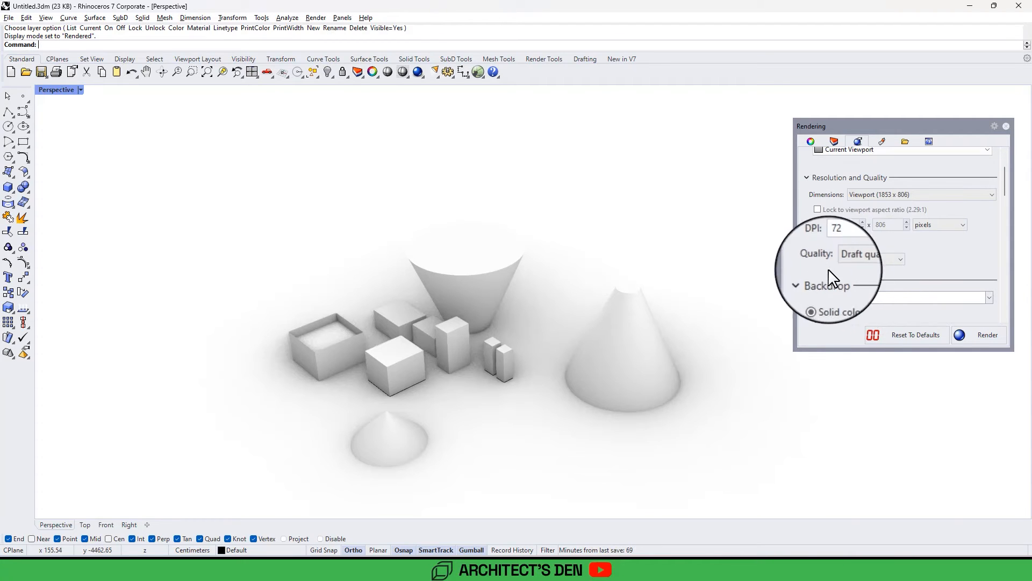
scroll(877, 274, down, 2)
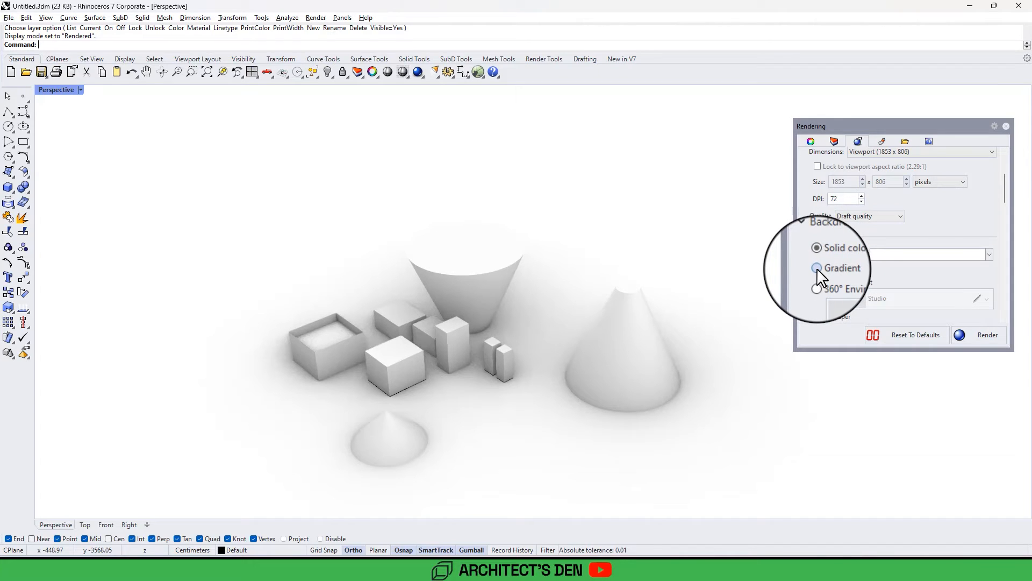
Step: Try the Gradient and 360° Environment backdrops behind the solids, and return the backdrop to Solid color
click(817, 268)
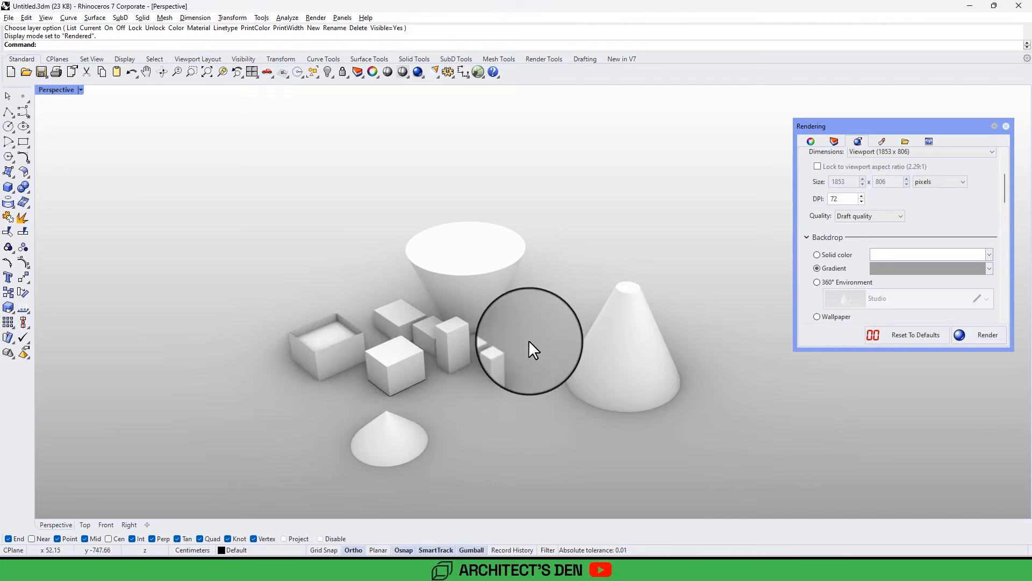
scroll(486, 313, up, 3)
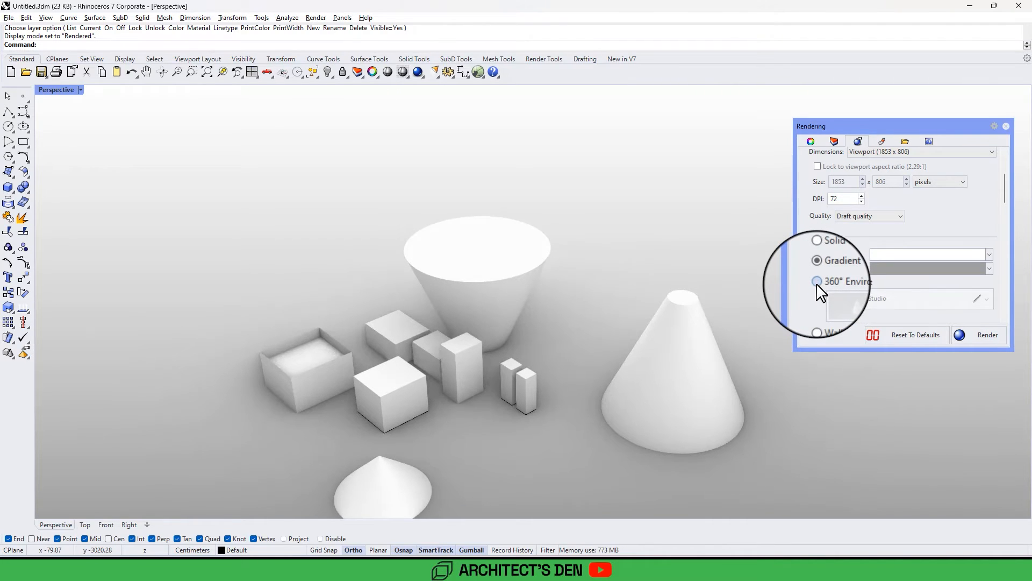
click(816, 282)
click(817, 269)
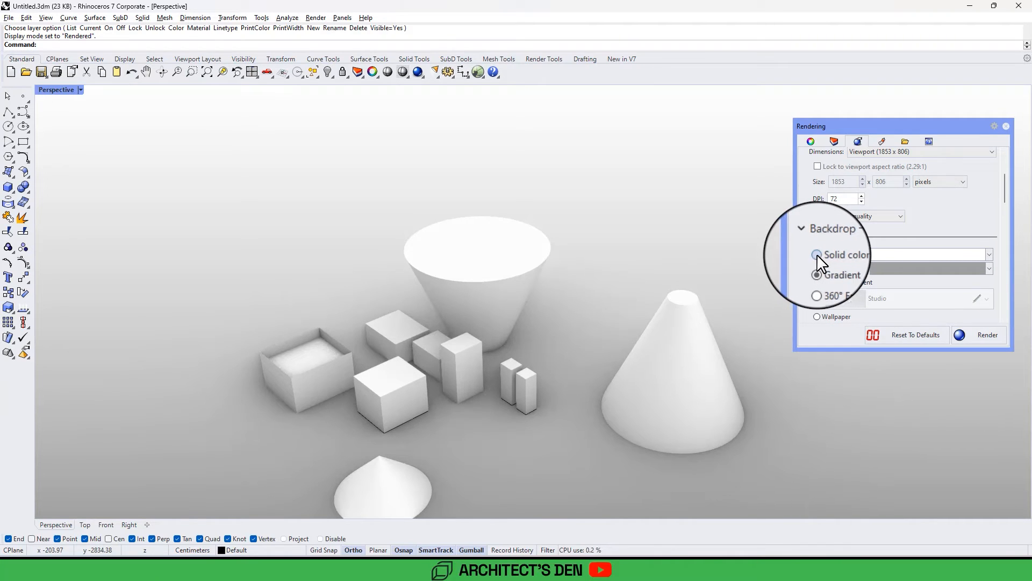
click(817, 255)
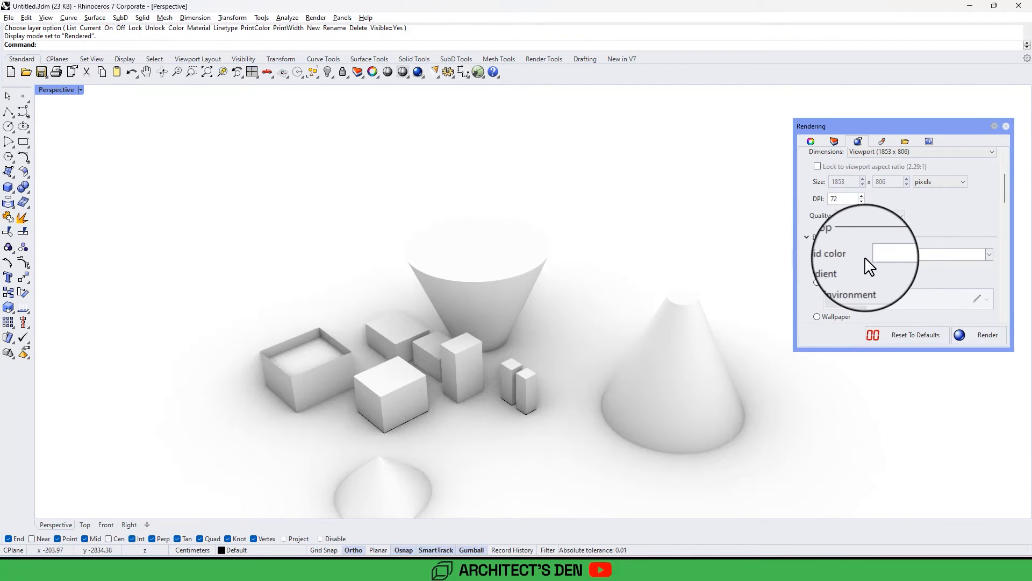
Step: Set the solid backdrop color to a salmon tint of Red with hue 0, saturation 44 and value 92
click(899, 263)
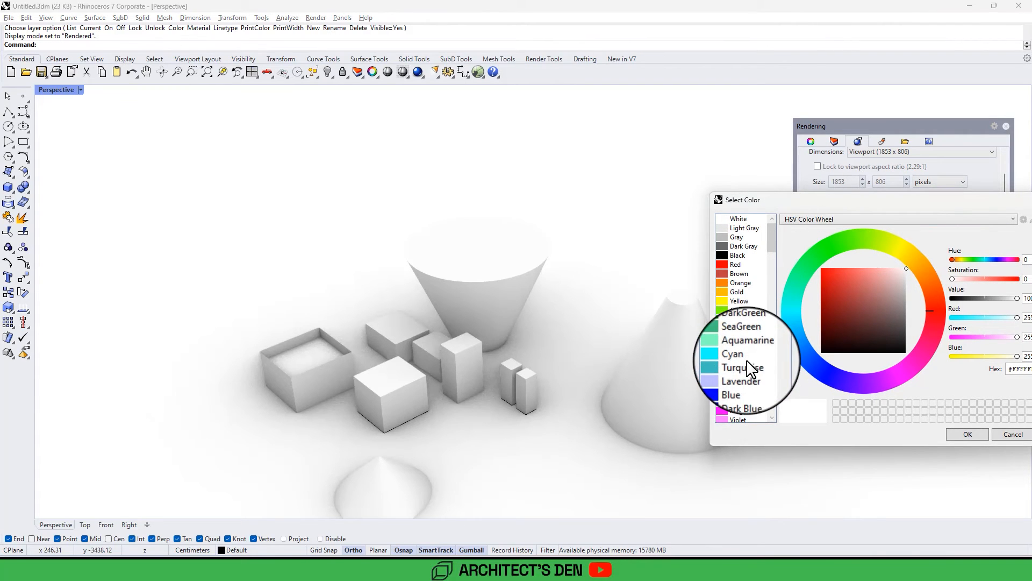
click(726, 263)
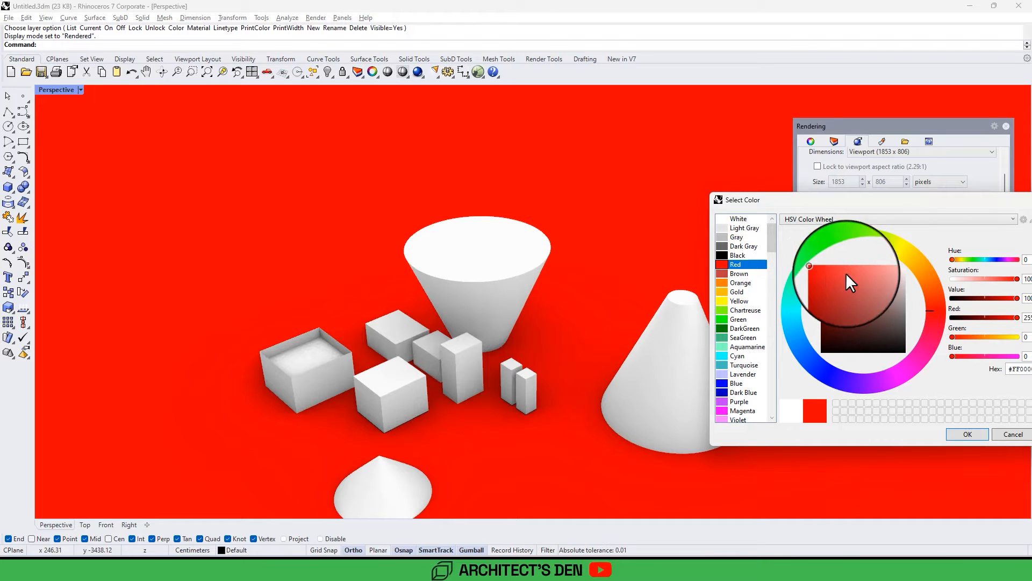
click(869, 272)
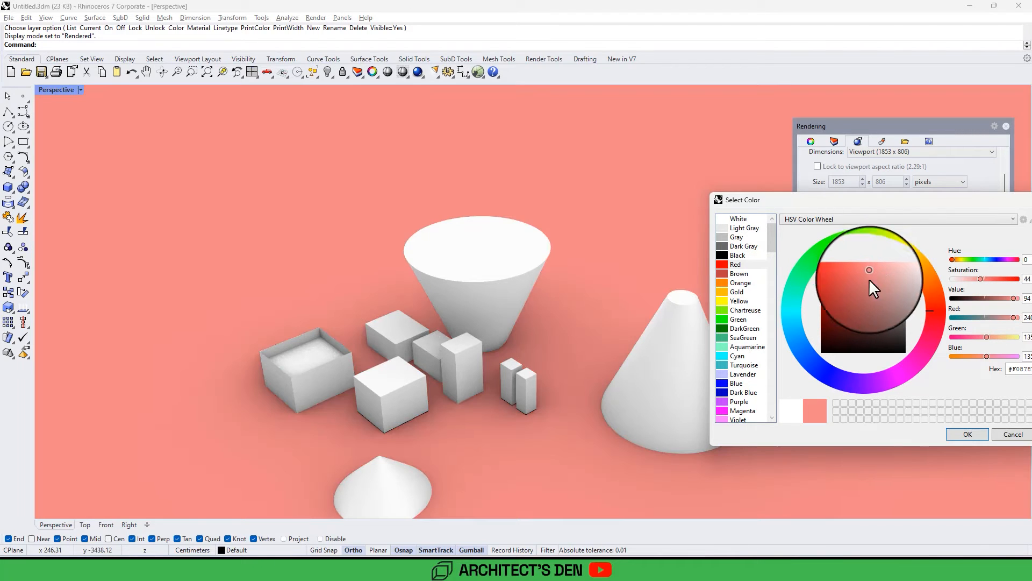
click(860, 278)
click(866, 275)
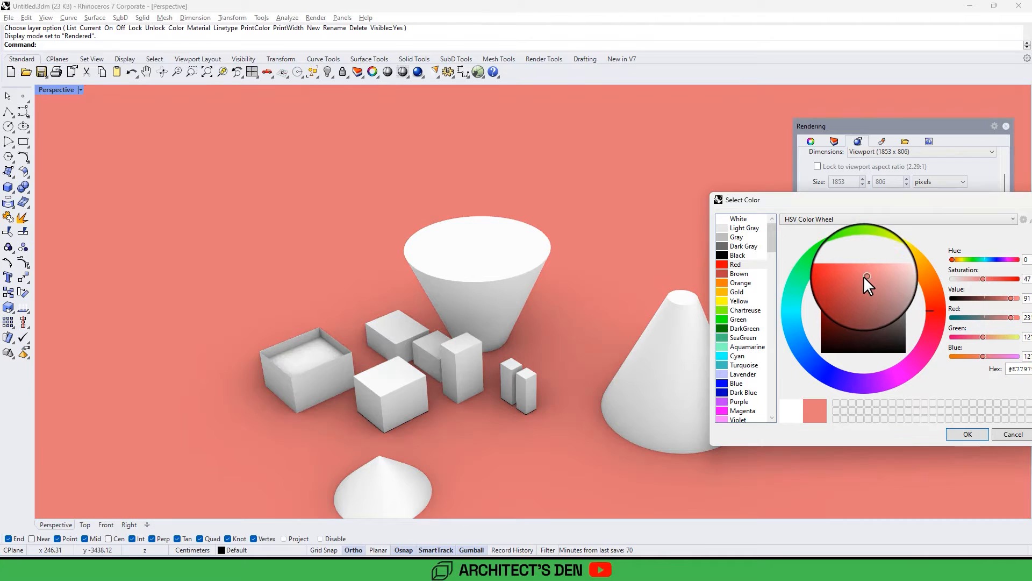
click(868, 274)
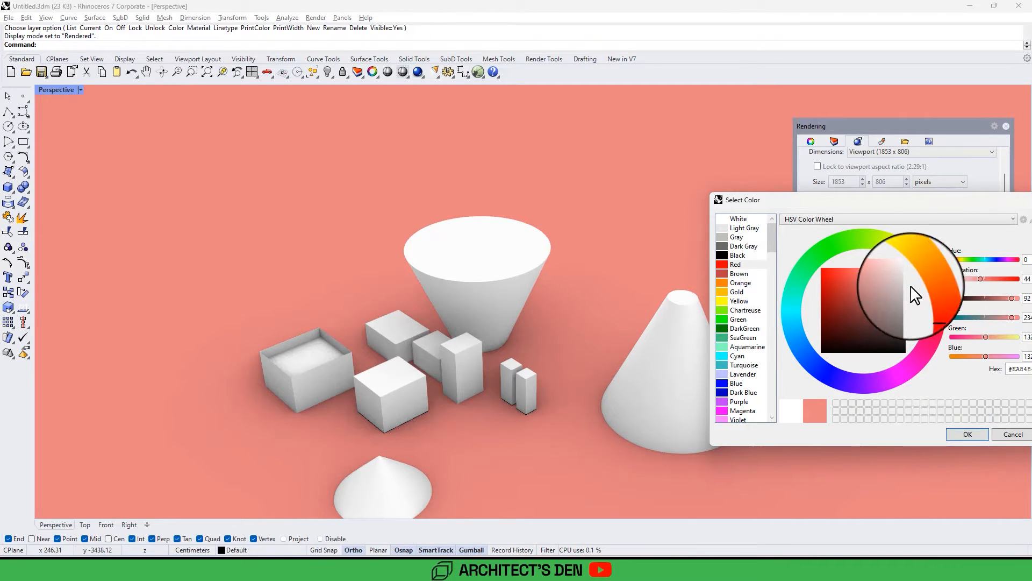
click(964, 435)
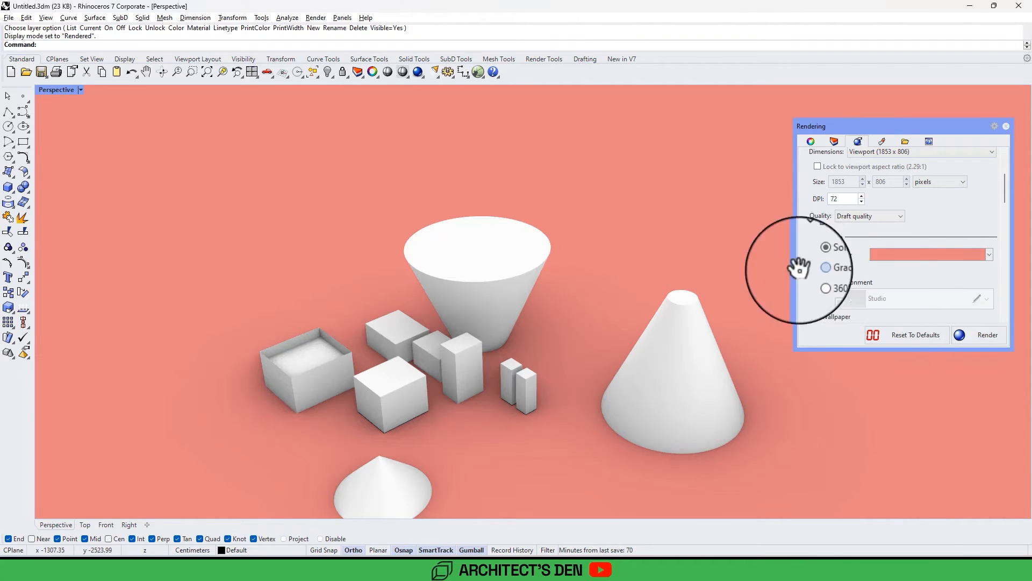
Step: Change the rendering backdrop from Solid color to Gradient
scroll(517, 396, down, 2)
right_drag(424, 416, 542, 309)
scroll(542, 309, down, 6)
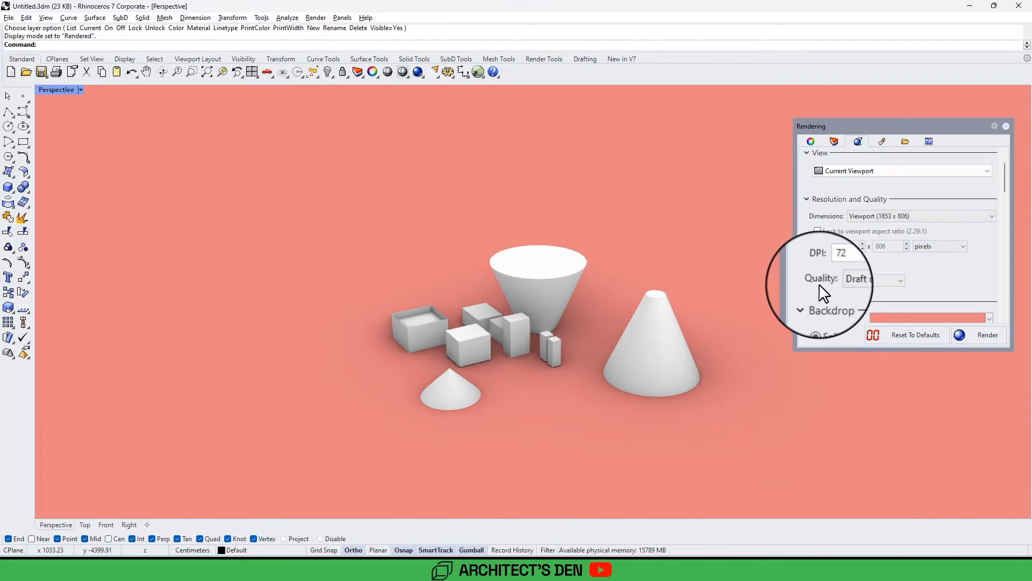
click(817, 268)
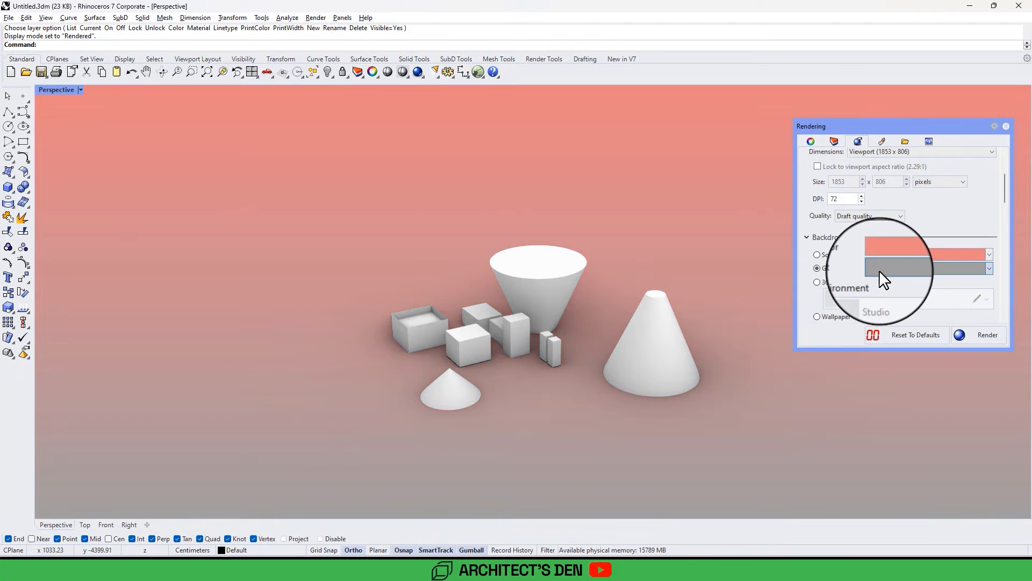
Step: Set the gradient's second color to Gray after trying yellow and olive shades, and switch the backdrop back to Solid color
click(883, 269)
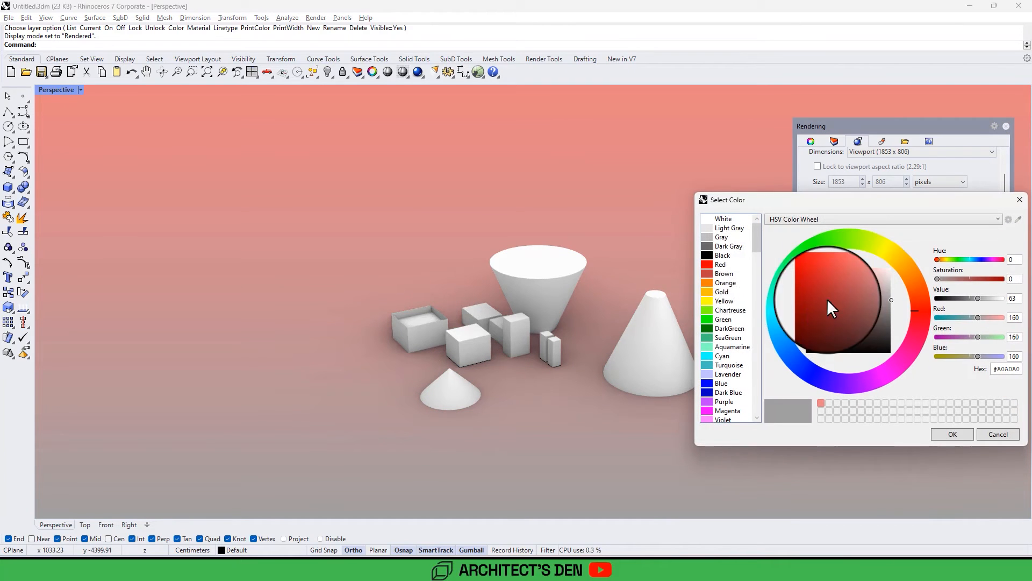
click(710, 302)
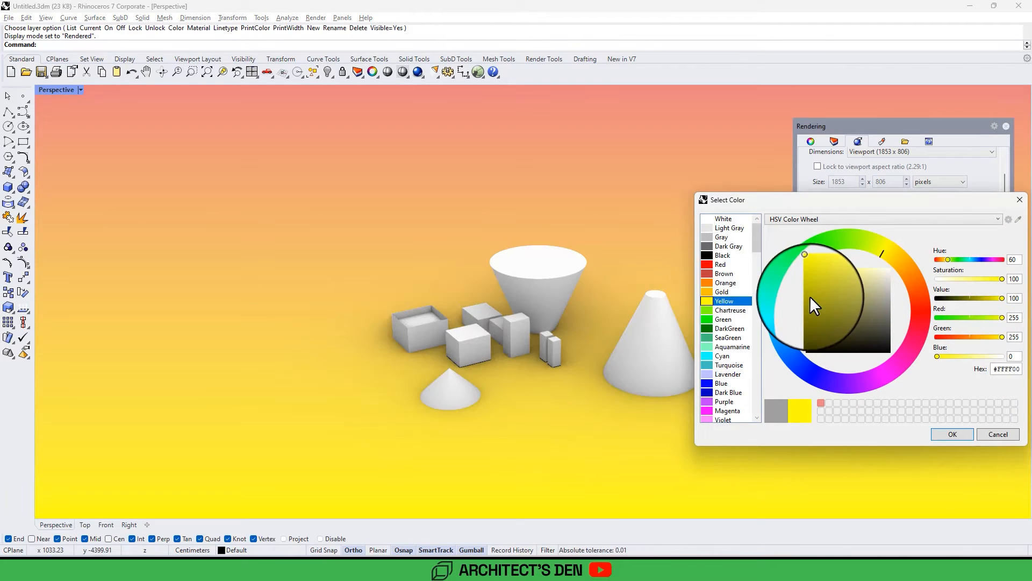
click(843, 280)
drag(846, 276, 831, 323)
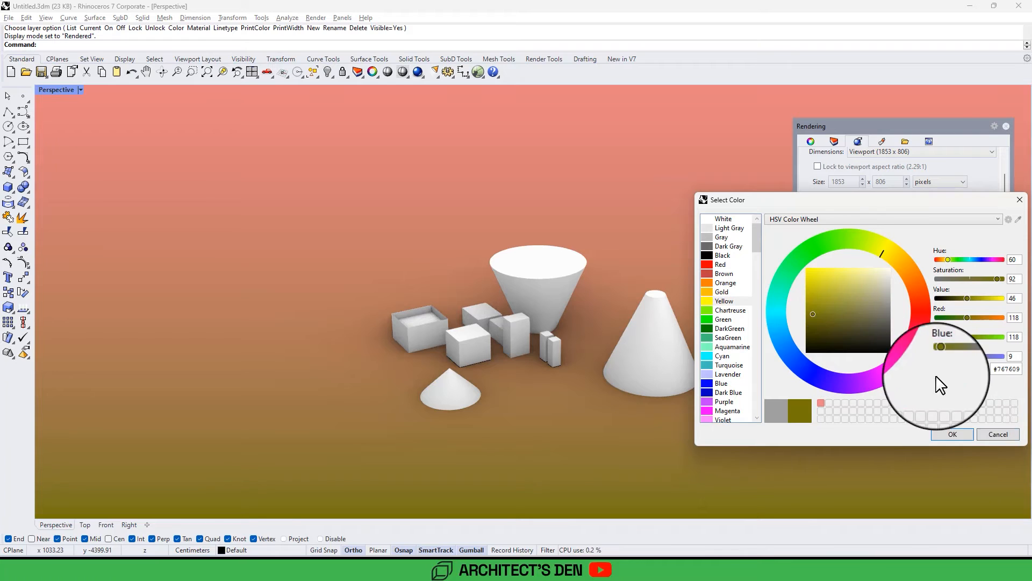
drag(825, 295, 845, 313)
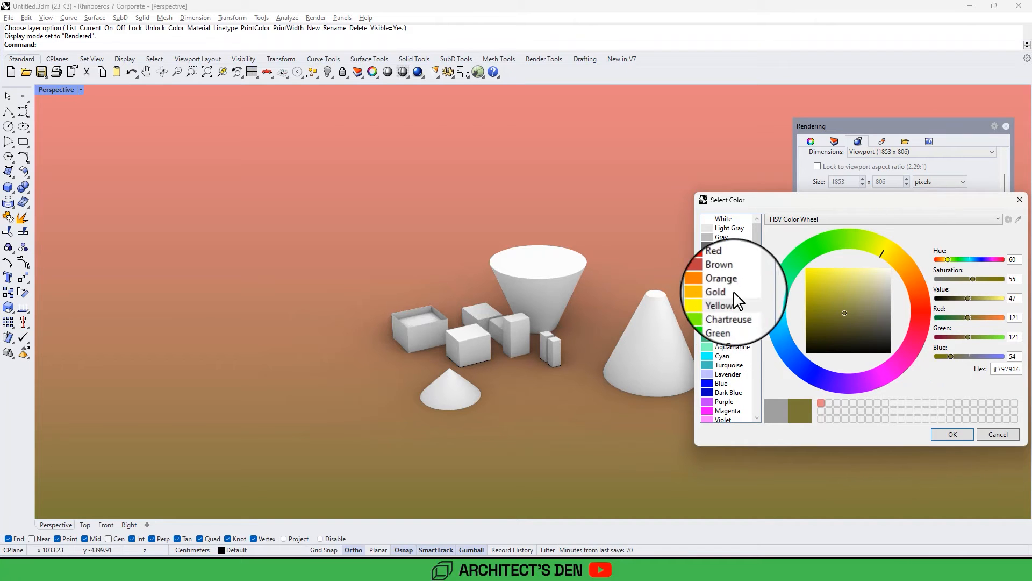
click(719, 237)
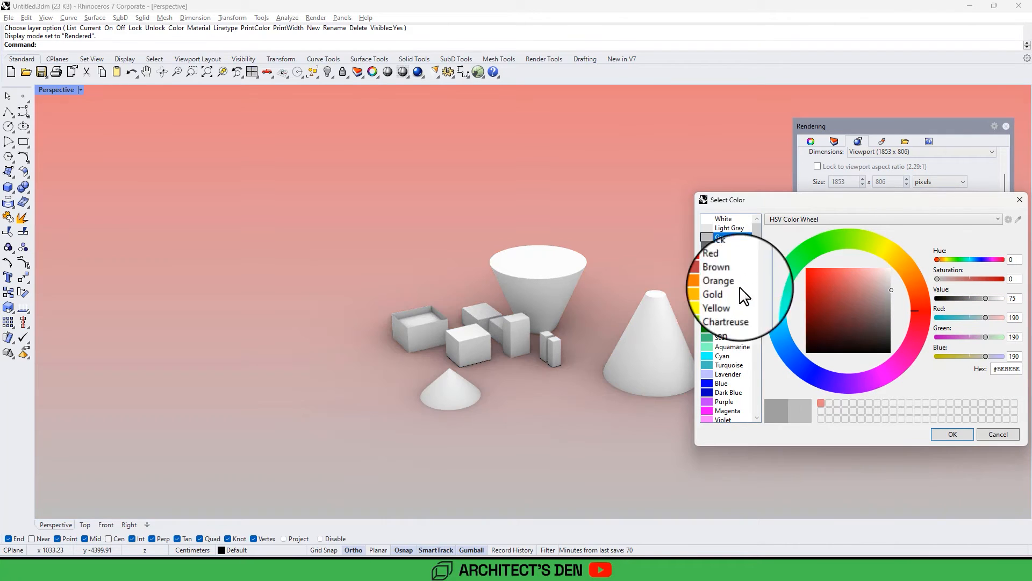
click(949, 435)
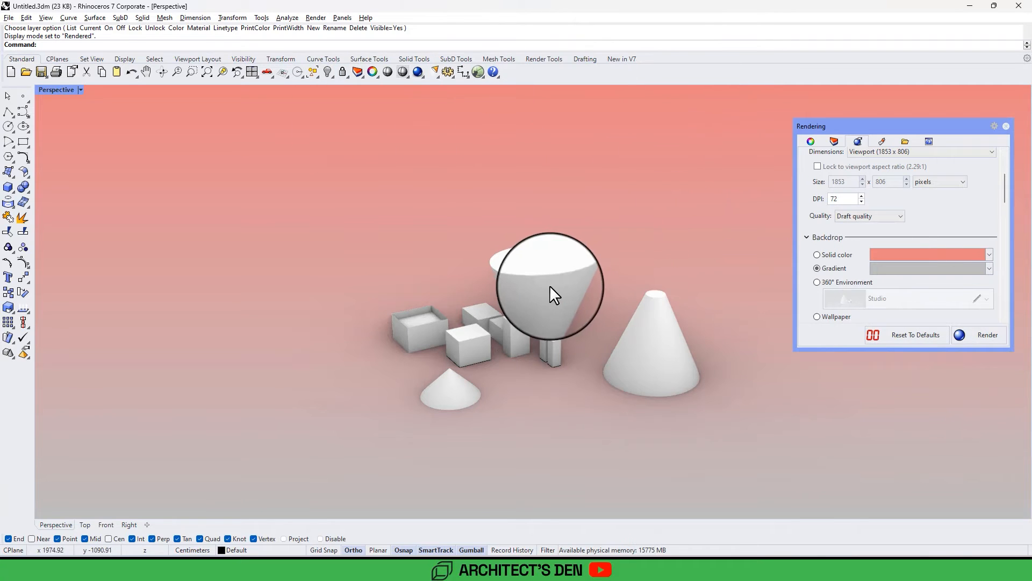
click(817, 254)
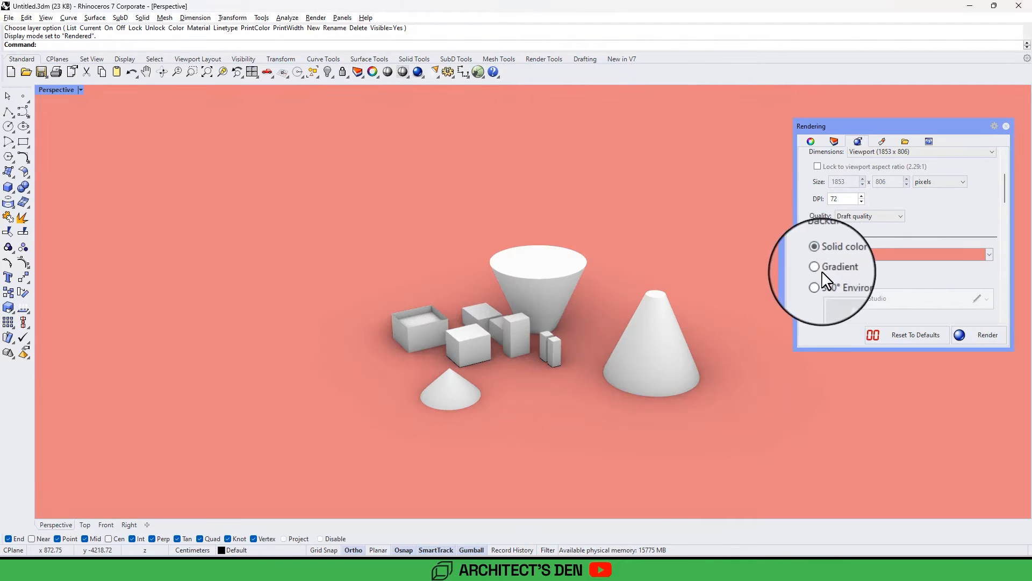
Step: Make Layer 01 the current layer and move the large inverted truncated cone onto it
scroll(619, 263, up, 3)
scroll(507, 275, down, 2)
scroll(506, 276, up, 3)
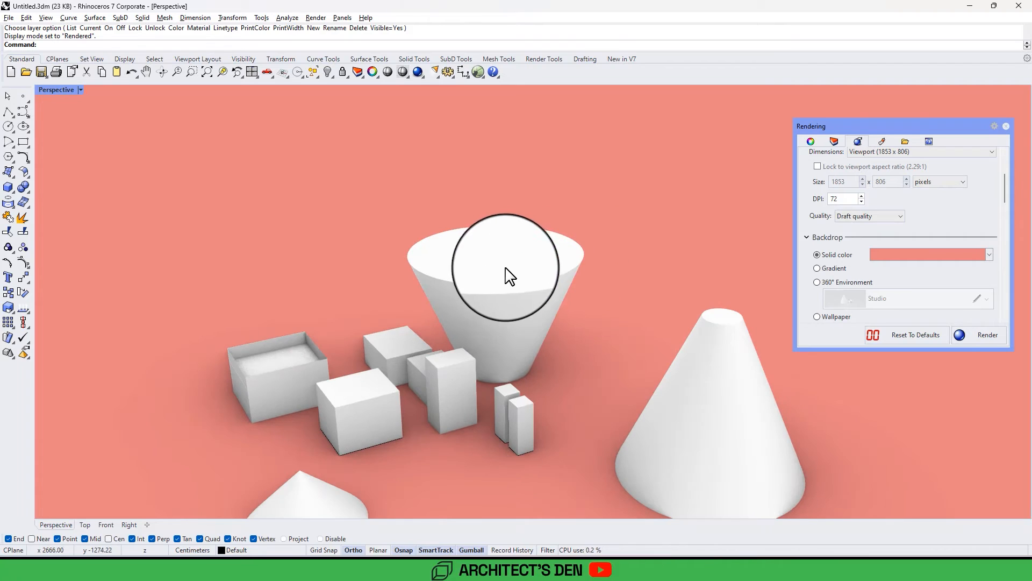
click(454, 284)
scroll(492, 285, down, 3)
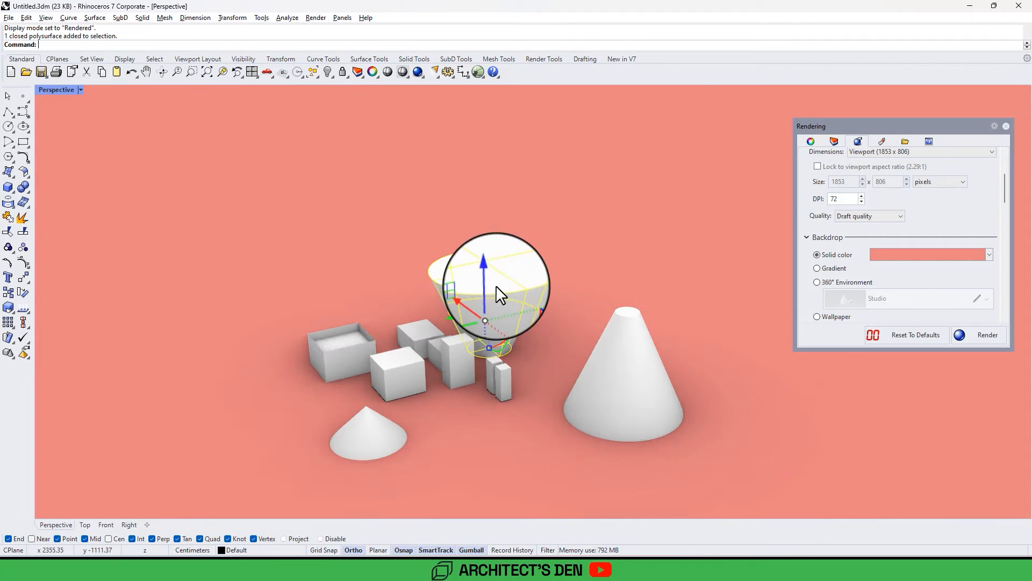
scroll(484, 275, up, 5)
scroll(484, 304, down, 2)
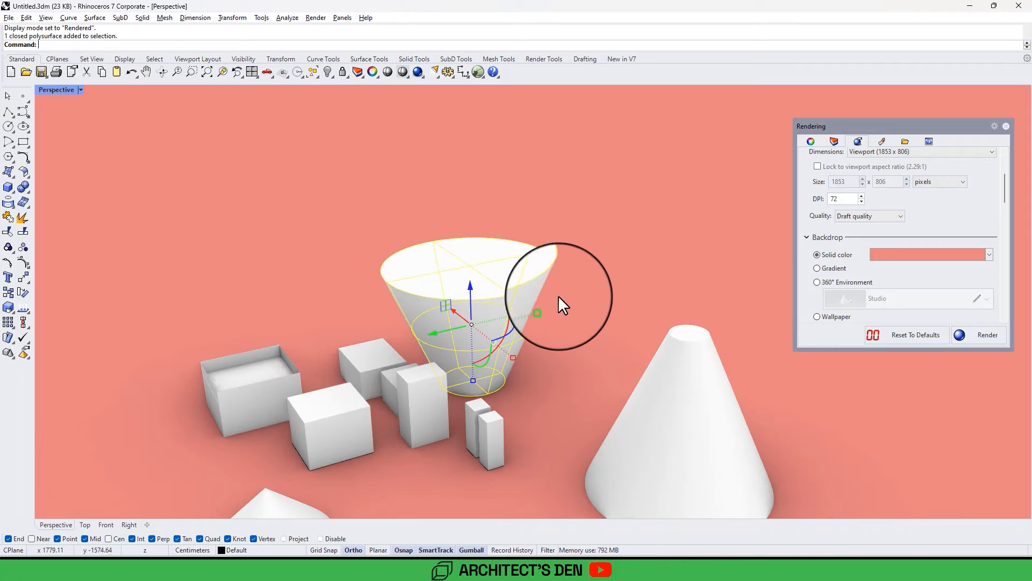
click(834, 142)
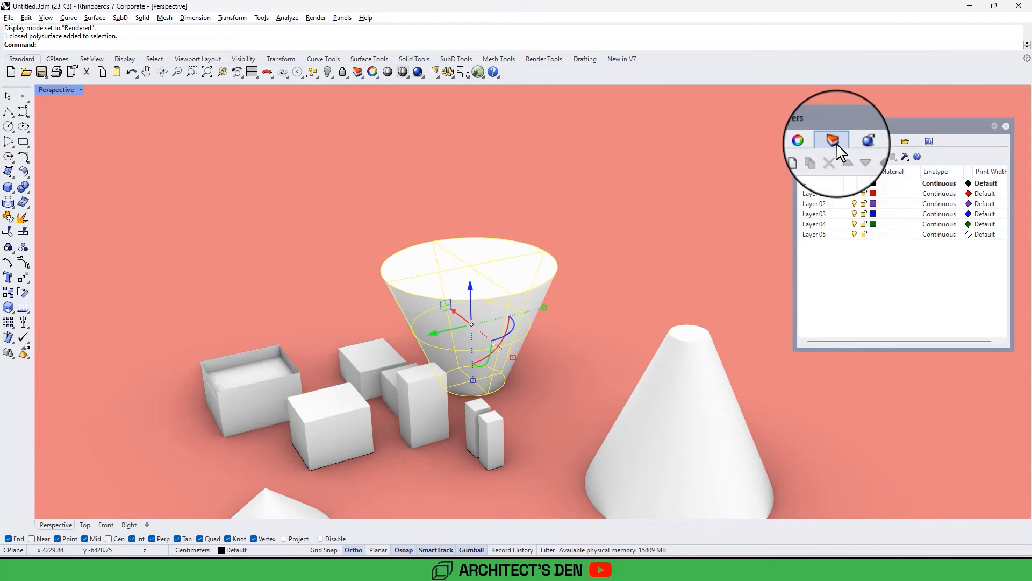
click(847, 192)
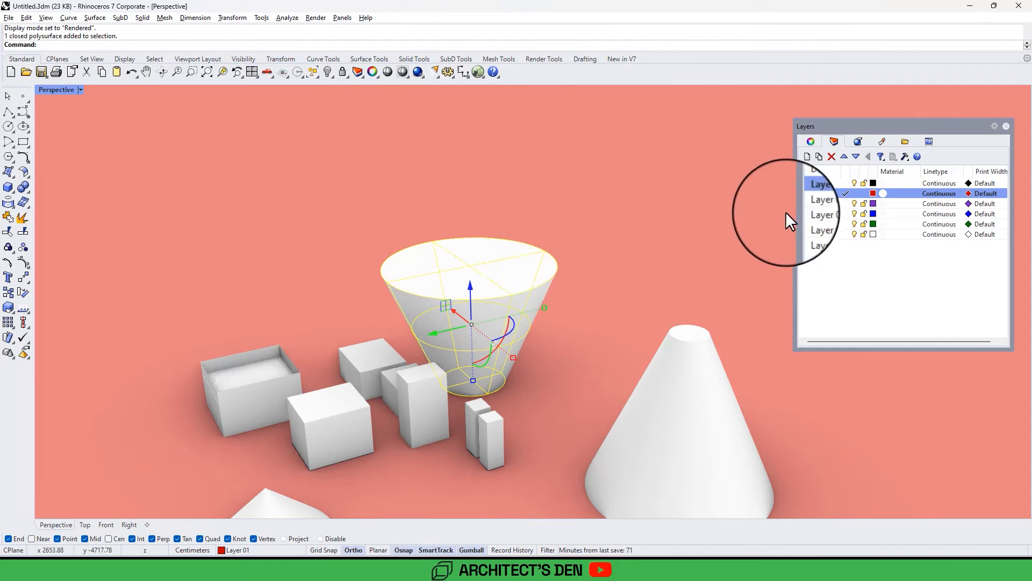
right_click(838, 196)
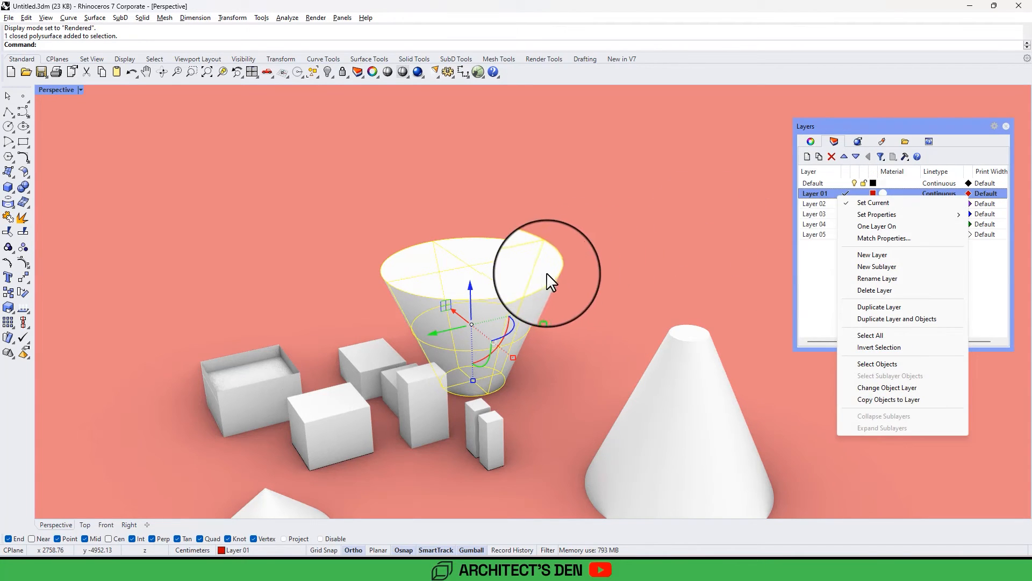
click(819, 192)
right_click(820, 192)
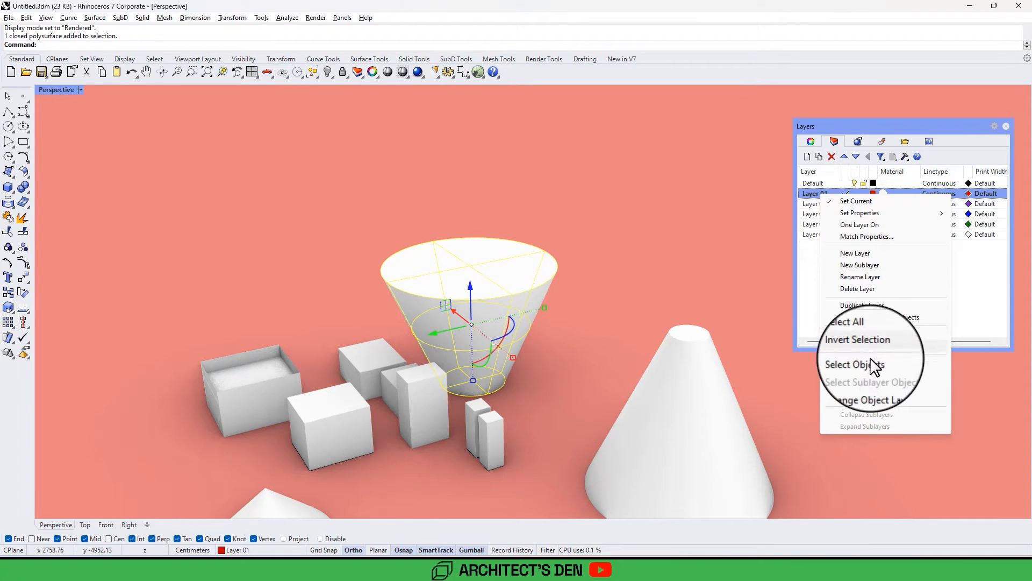
click(867, 386)
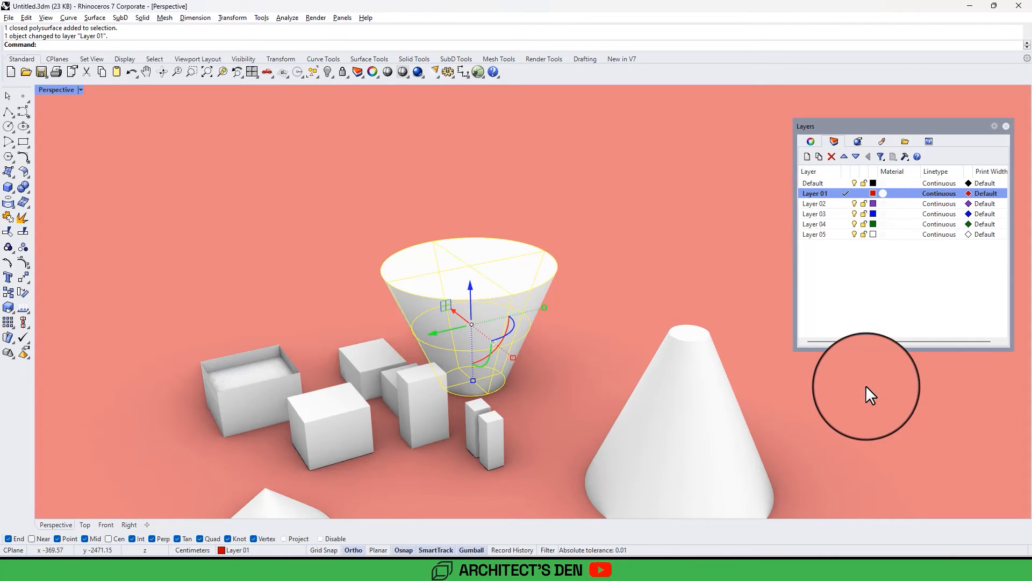
Step: Open the layer material of Layer 01 and set its type to Plastic
click(882, 193)
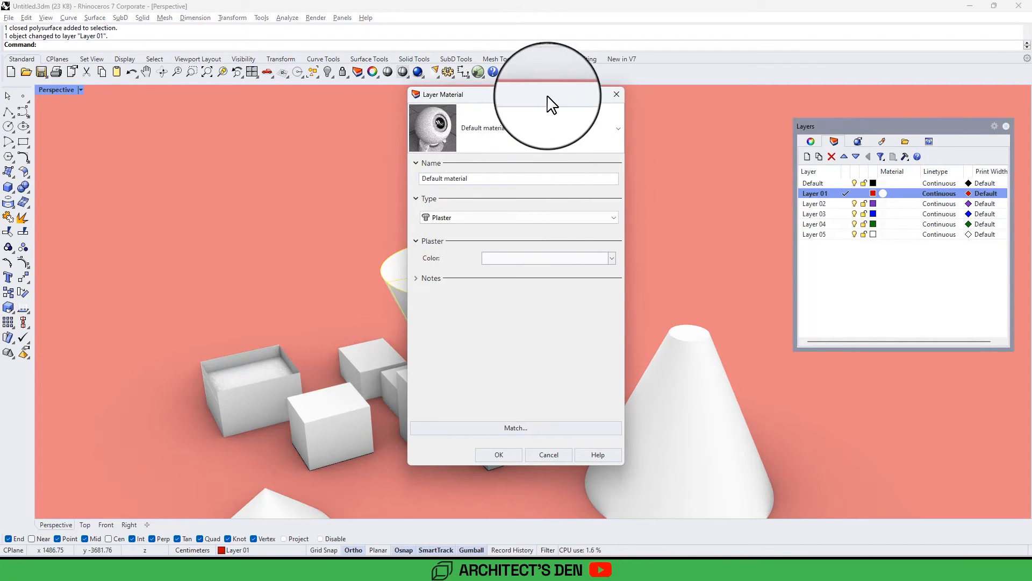
drag(565, 101, 699, 96)
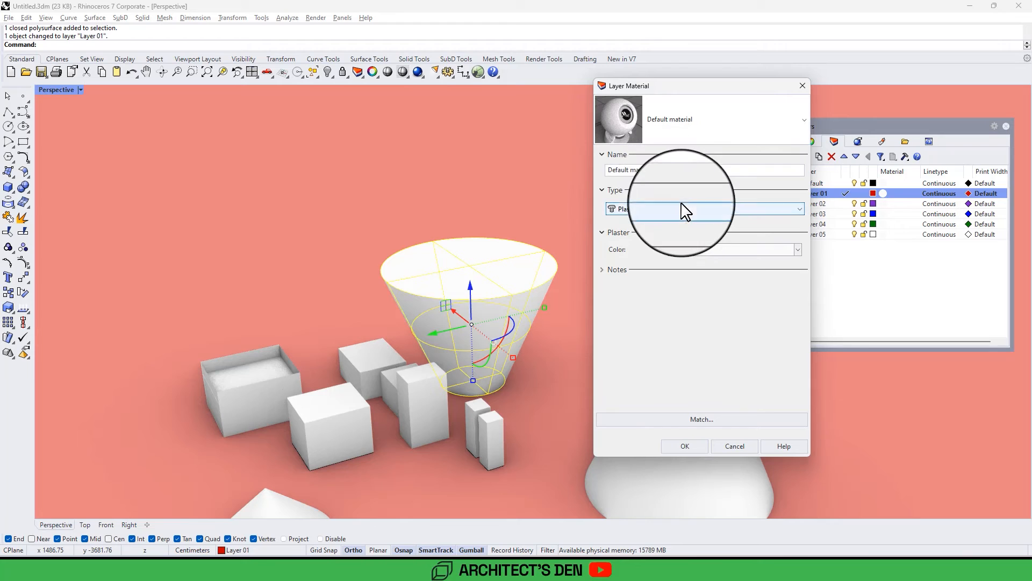
click(686, 216)
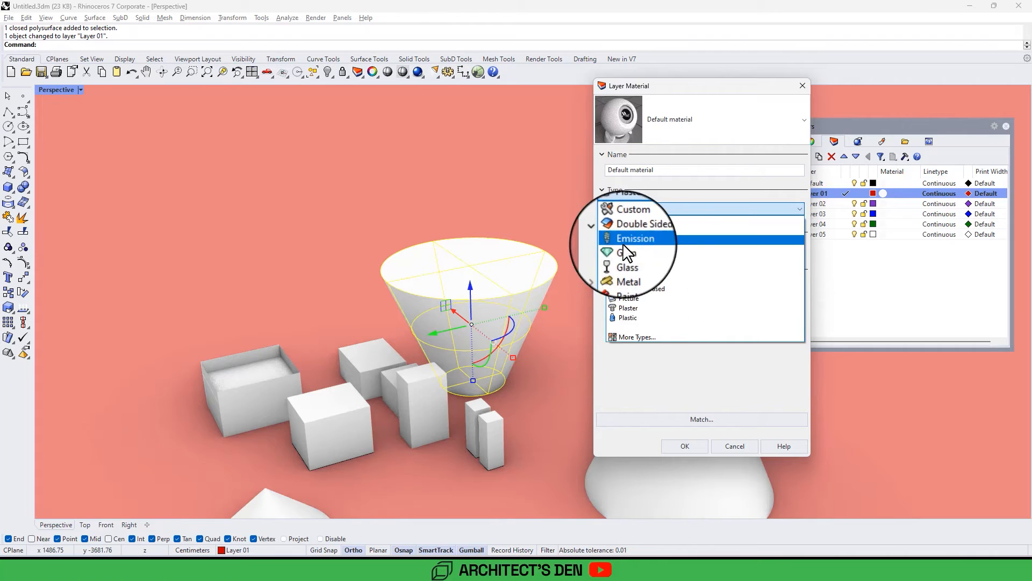
click(638, 313)
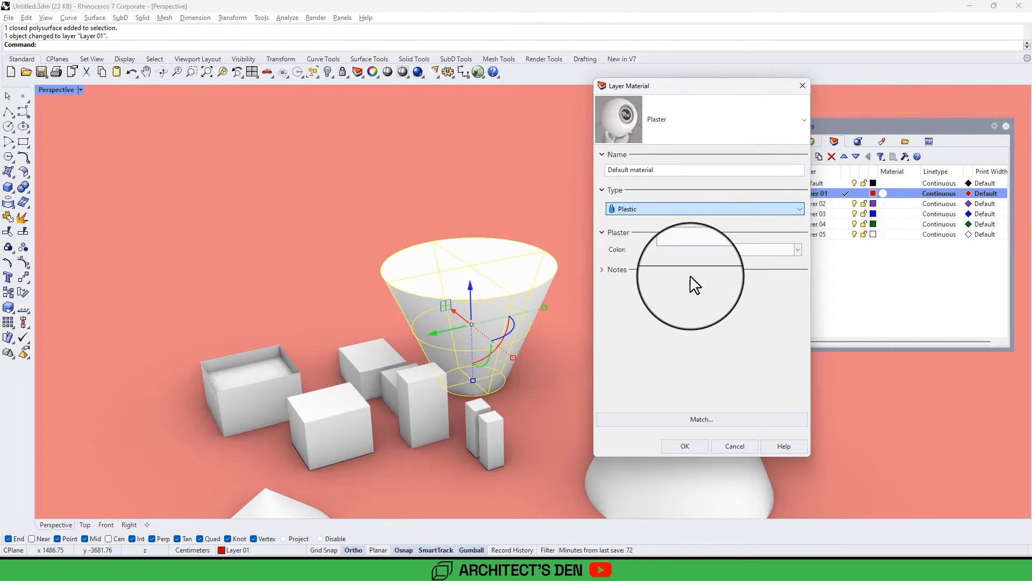
Step: Set the colour of Layer 01's plastic material to light blue #5EACF9 and apply the material
click(699, 250)
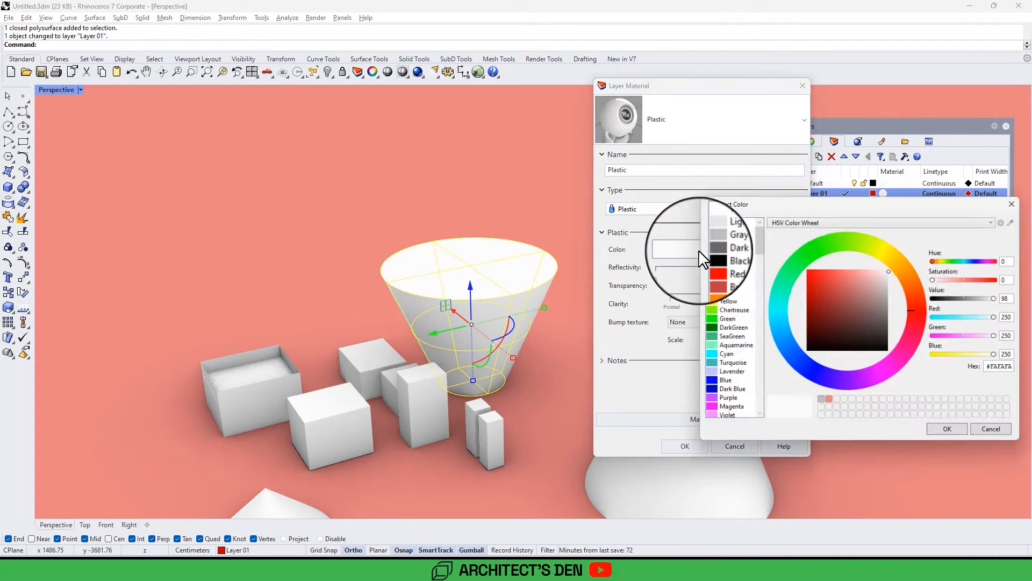
click(788, 334)
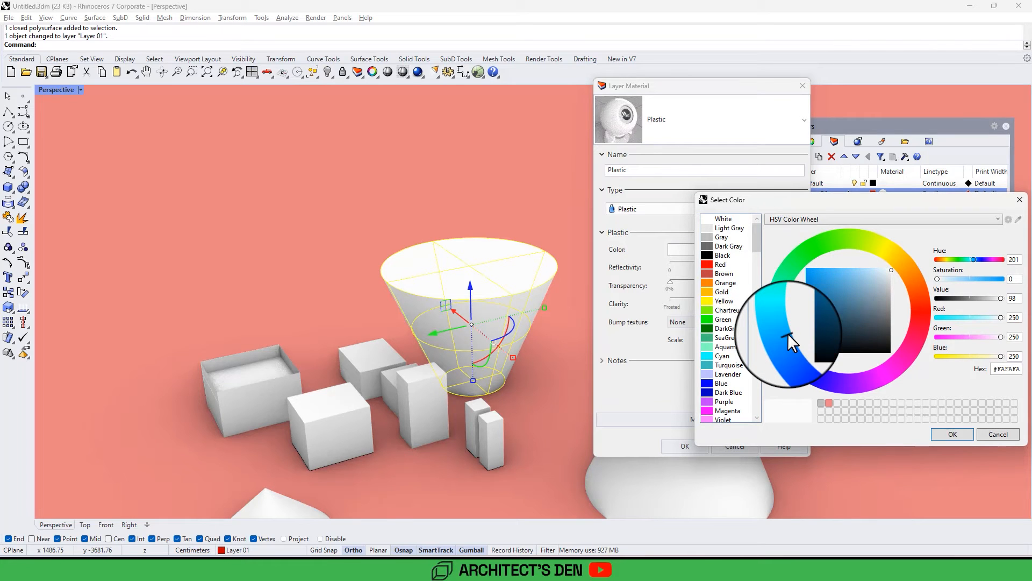
click(842, 269)
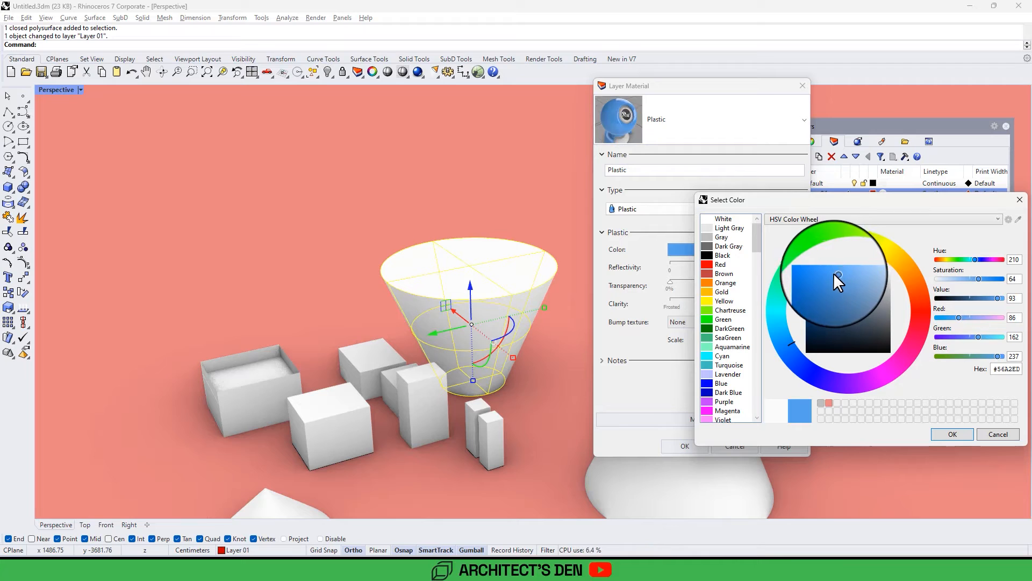
click(836, 274)
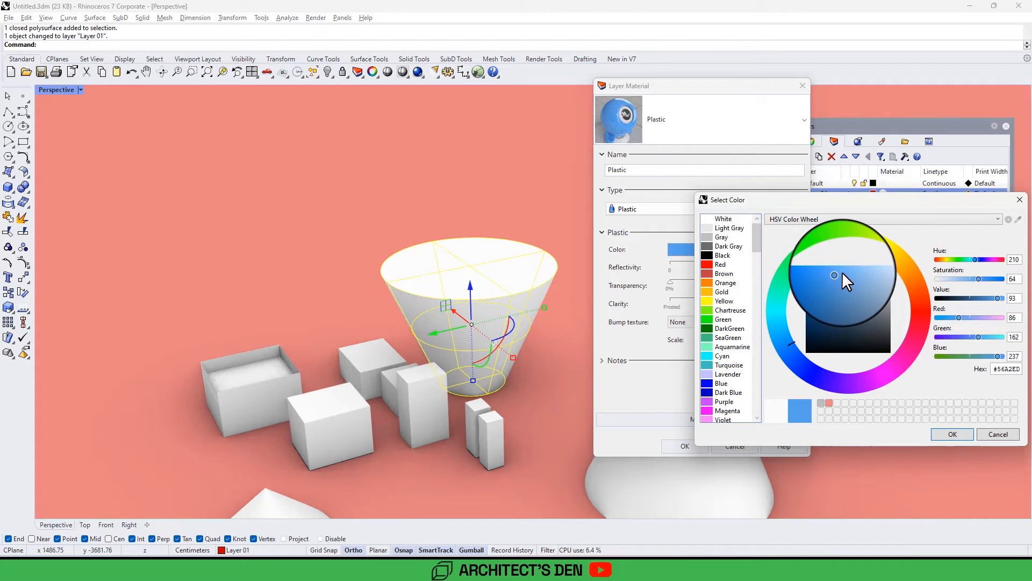
click(842, 272)
click(838, 270)
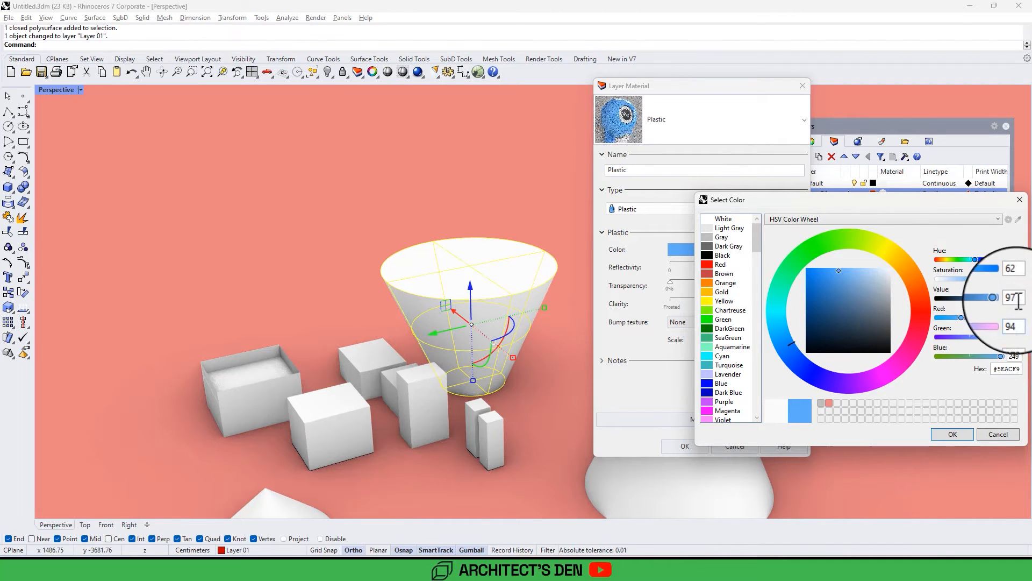
click(947, 434)
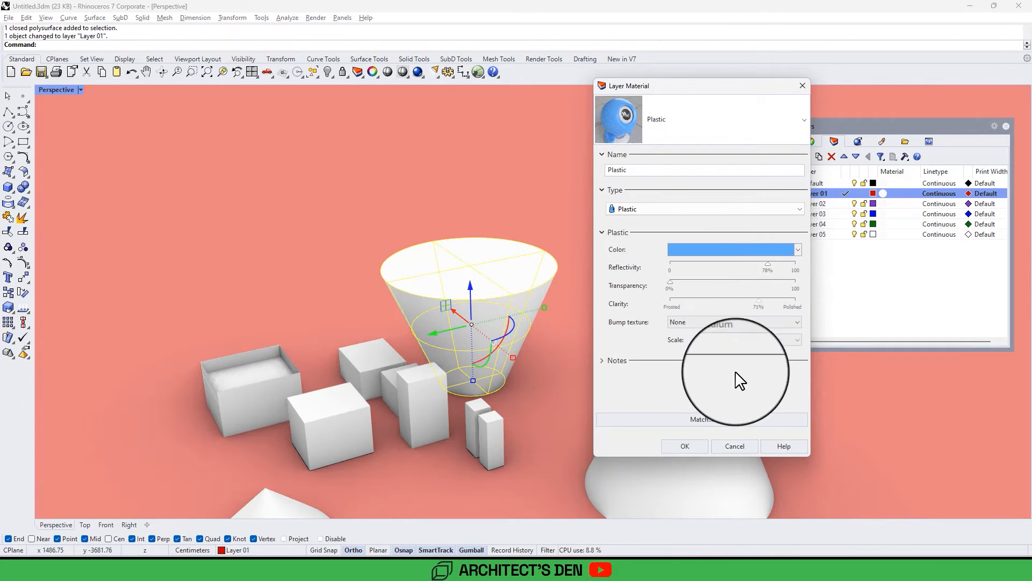
click(686, 446)
click(687, 446)
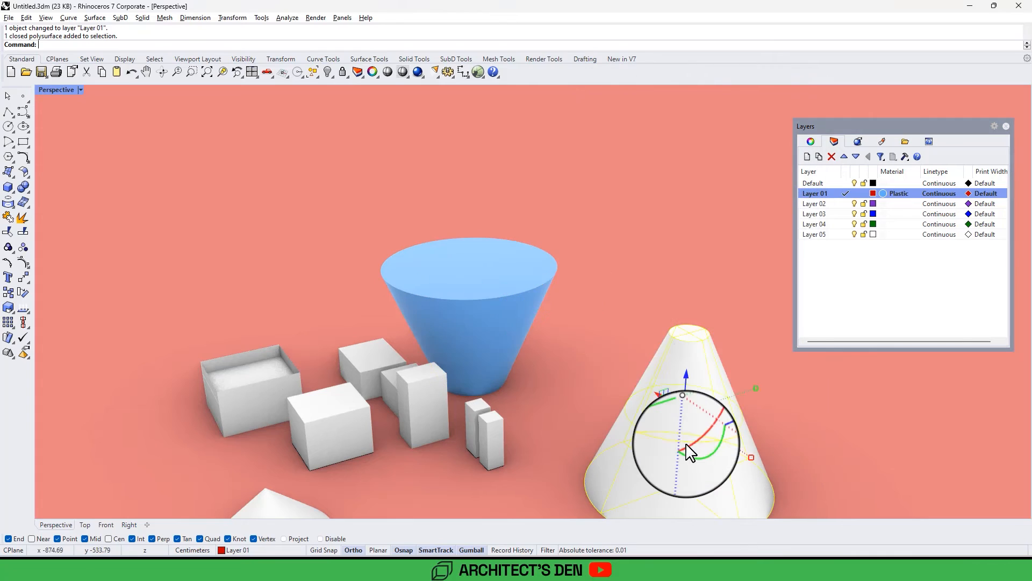
Step: Clear the selection and examine the blue plastic cone in the rendered perspective view from different angles and distances
scroll(645, 326, down, 3)
scroll(540, 307, up, 5)
right_drag(635, 300, 749, 293)
right_drag(618, 330, 563, 327)
key(Escape)
scroll(564, 327, down, 3)
scroll(527, 283, up, 3)
scroll(563, 314, down, 4)
scroll(572, 306, up, 5)
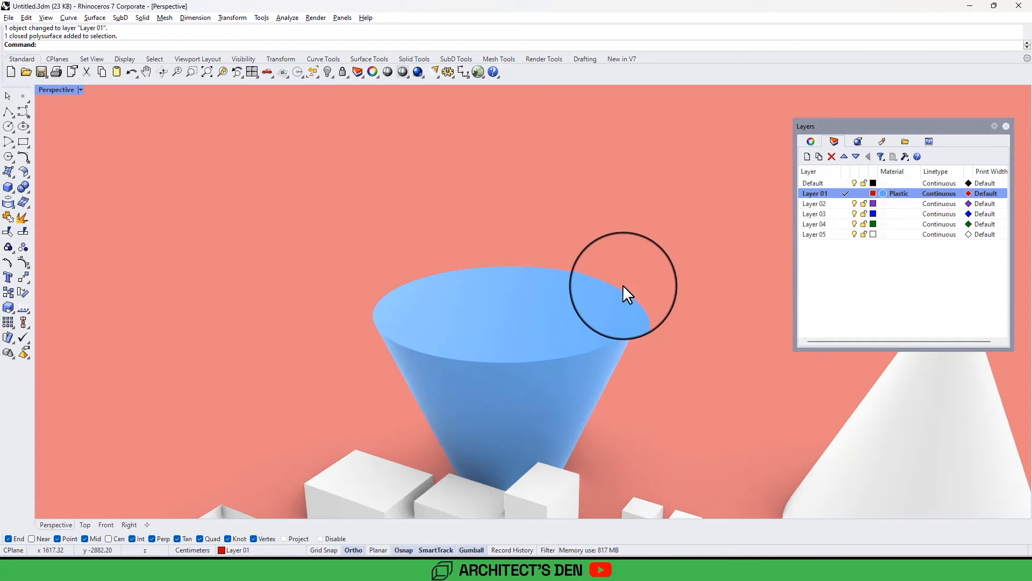
scroll(576, 293, down, 2)
scroll(607, 304, down, 2)
scroll(635, 323, up, 2)
scroll(666, 321, down, 2)
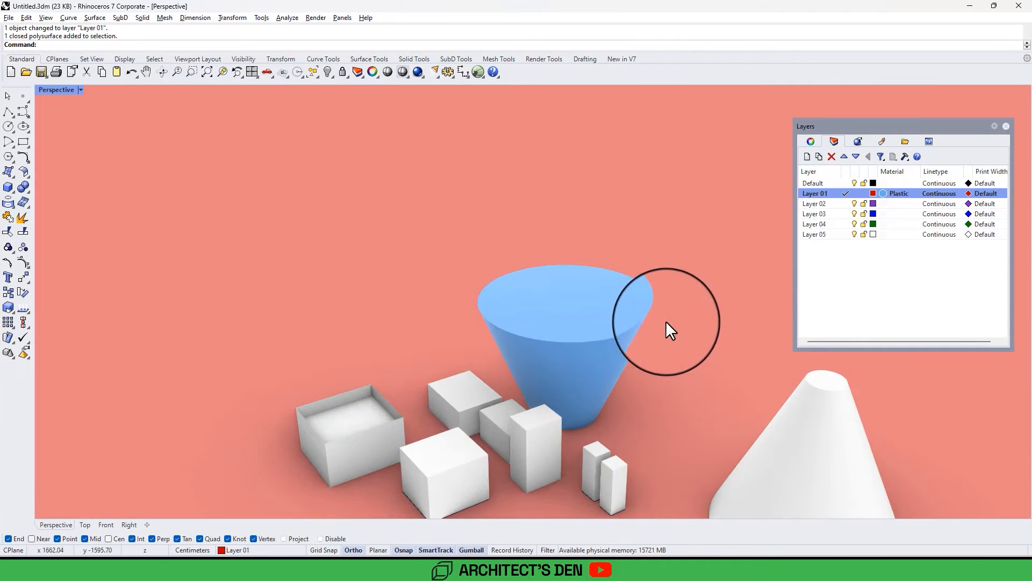
scroll(683, 295, up, 2)
right_drag(687, 295, 627, 310)
right_click(543, 317)
scroll(618, 309, down, 2)
scroll(646, 293, up, 4)
scroll(559, 299, down, 4)
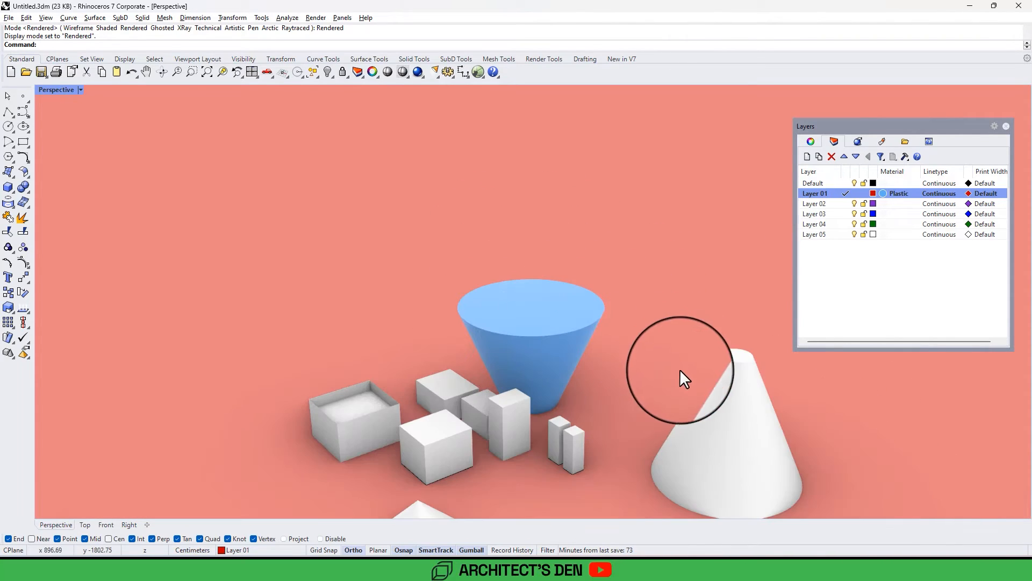
Step: Make Layer 02 the current layer and move the large upright truncated cone onto it
scroll(663, 325, down, 2)
scroll(713, 368, up, 2)
click(700, 349)
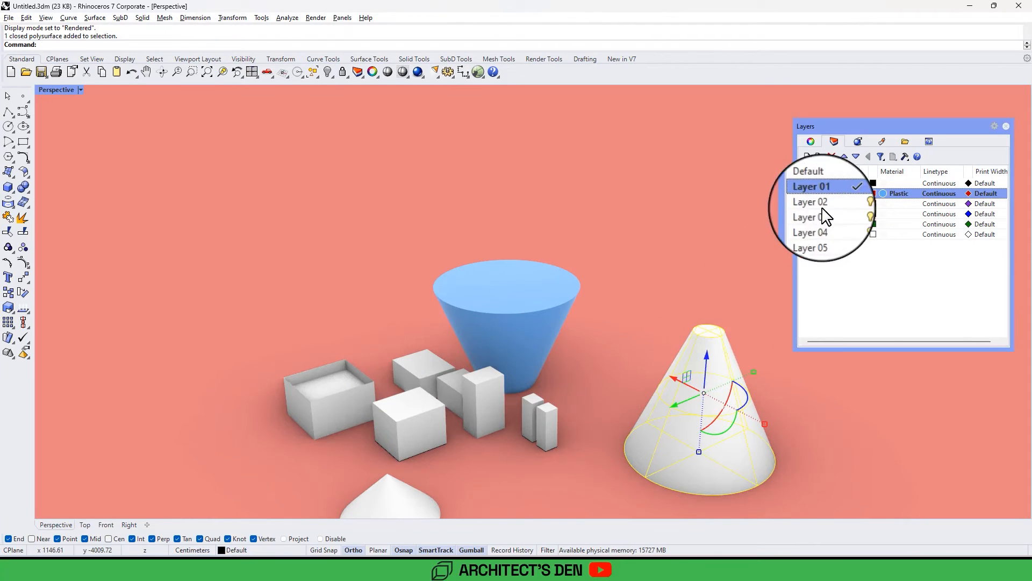
click(846, 204)
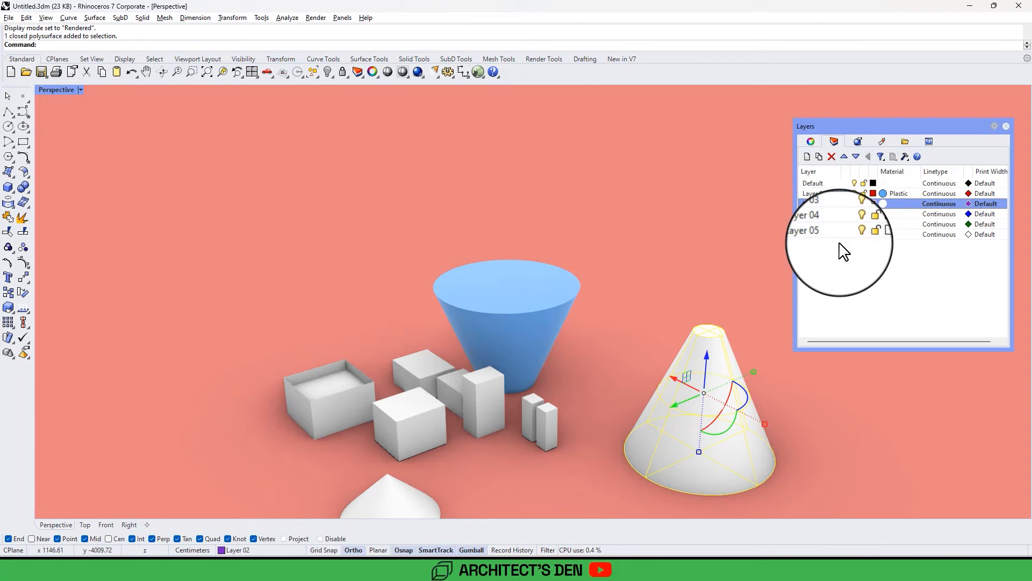
right_click(857, 205)
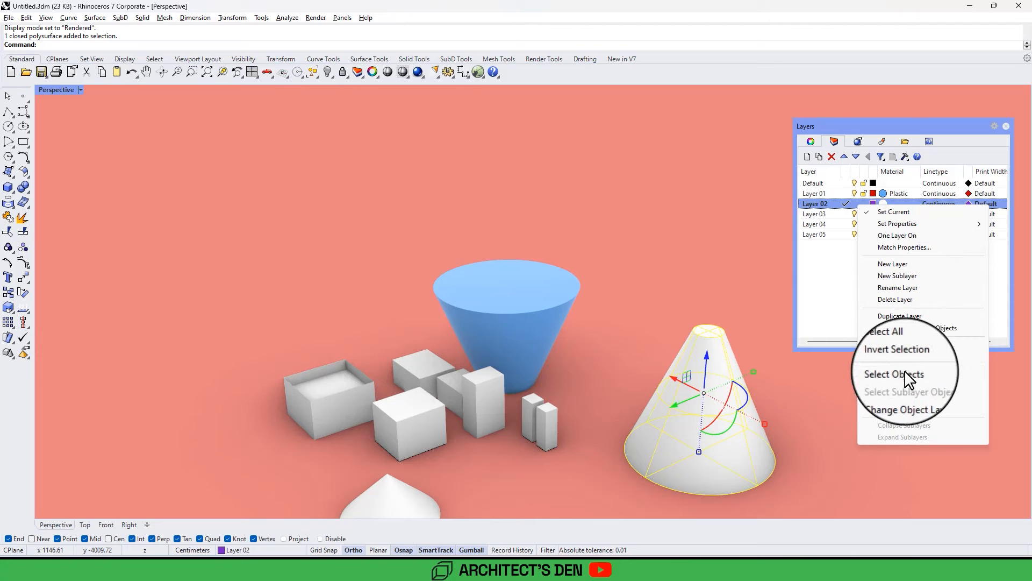
click(897, 397)
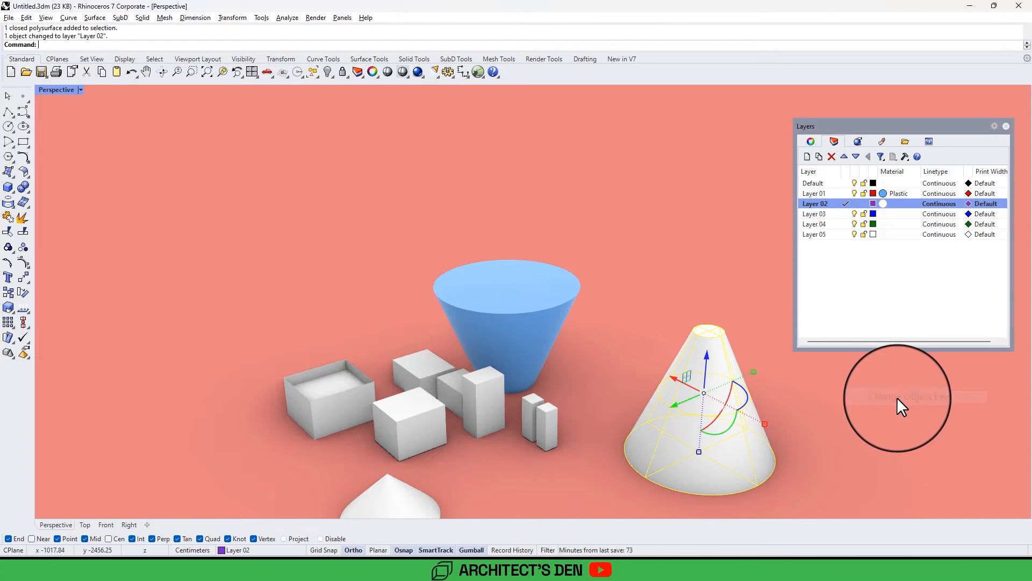
Step: Open the layer material of Layer 02 and set its type to Plastic
click(884, 202)
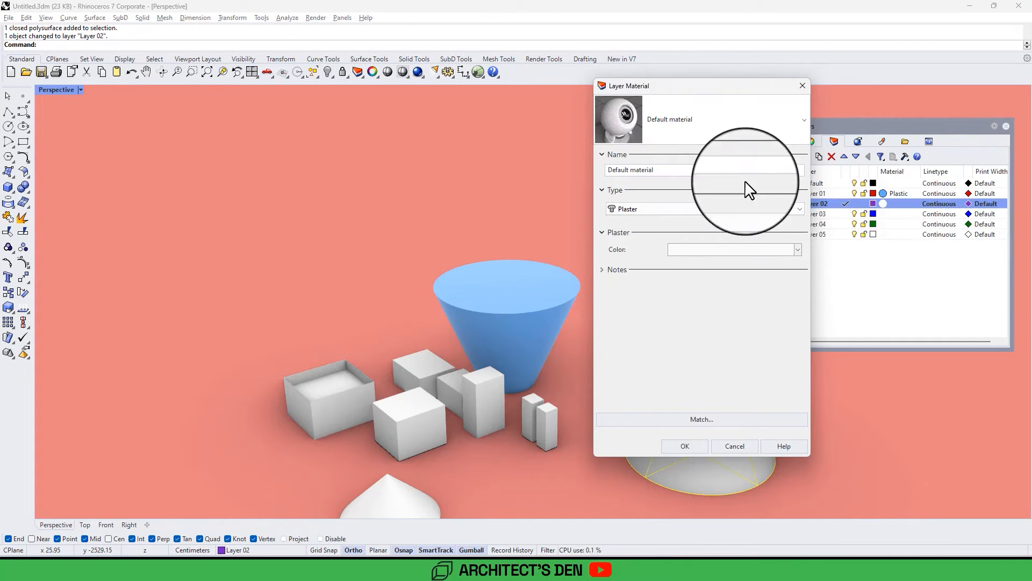
click(701, 225)
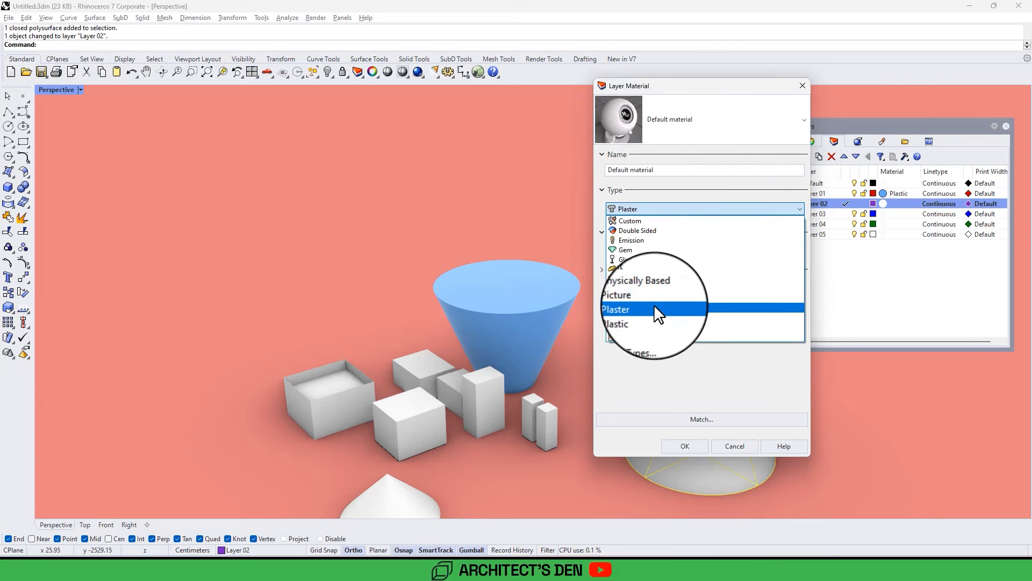
click(651, 317)
Step: Set Layer 02's plastic colour to pale yellow #ECEC9A, its reflectivity to 78% and its clarity to 72%, and apply the material
click(715, 249)
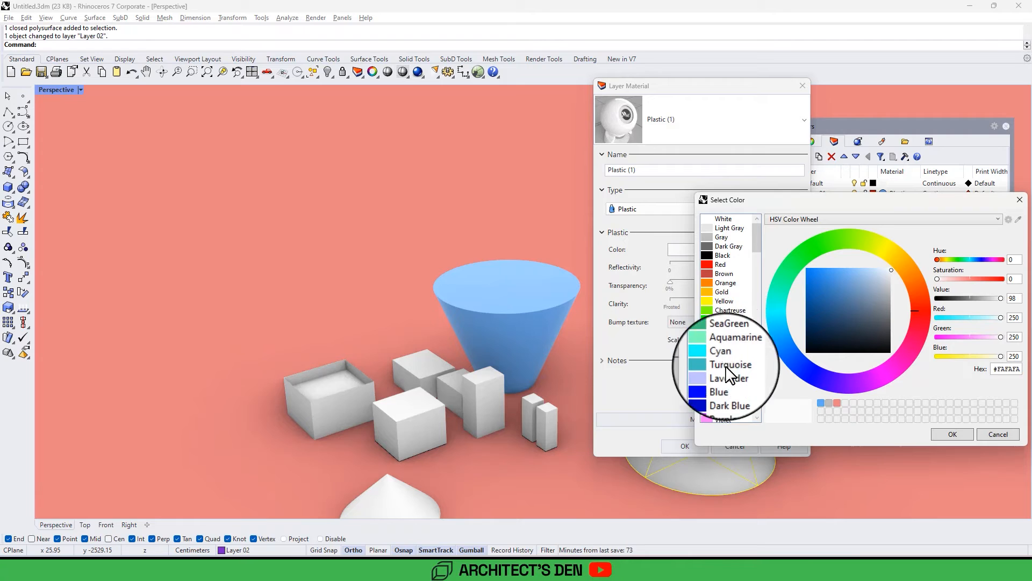
scroll(710, 333, down, 1)
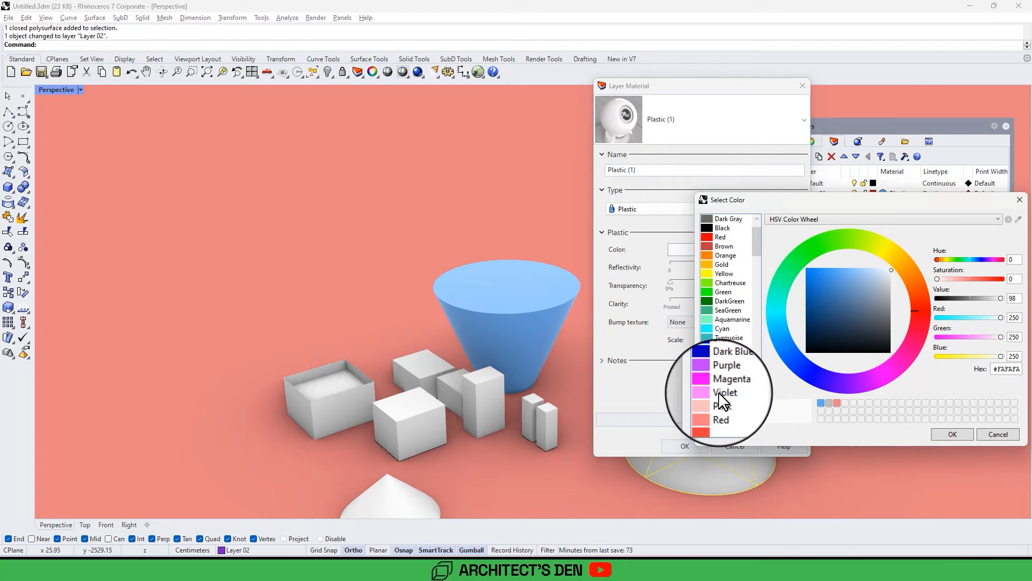
scroll(719, 410, down, 1)
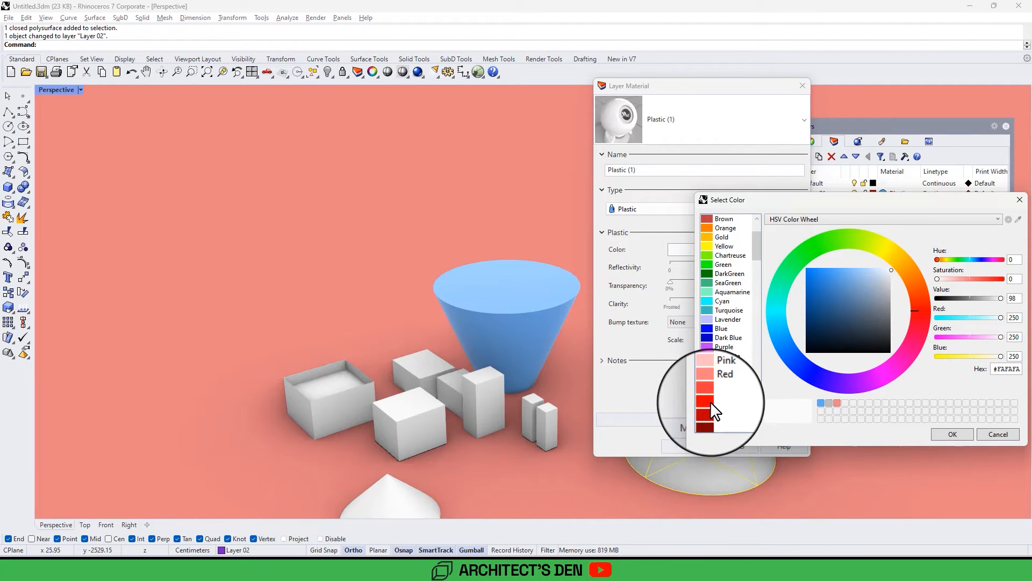
click(709, 403)
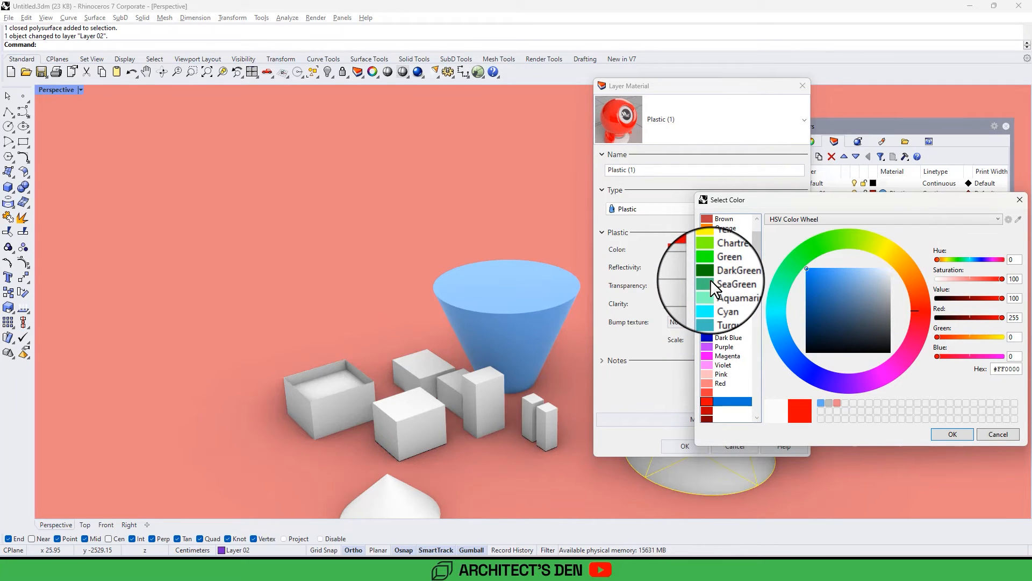
click(711, 246)
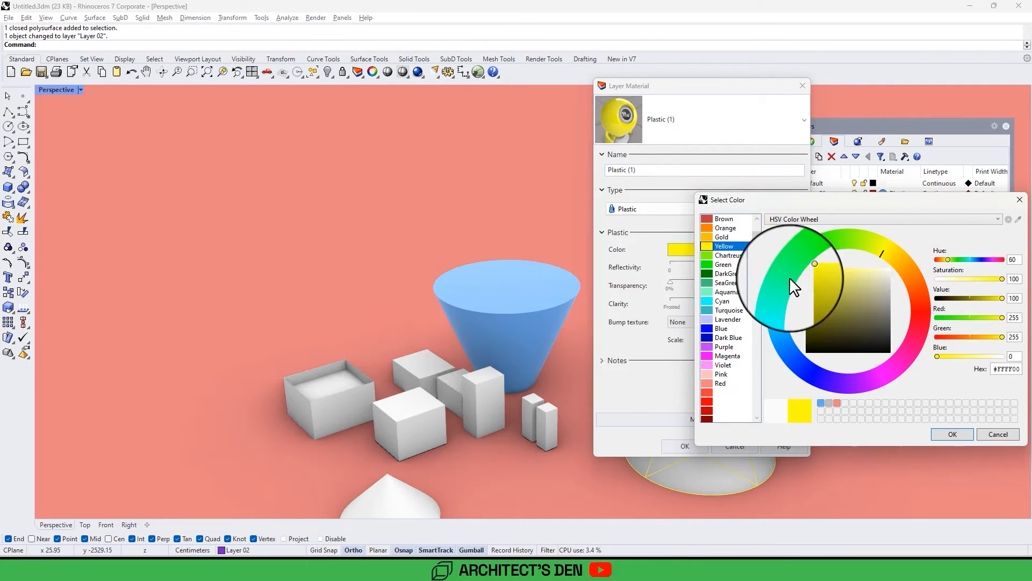
click(854, 275)
click(870, 273)
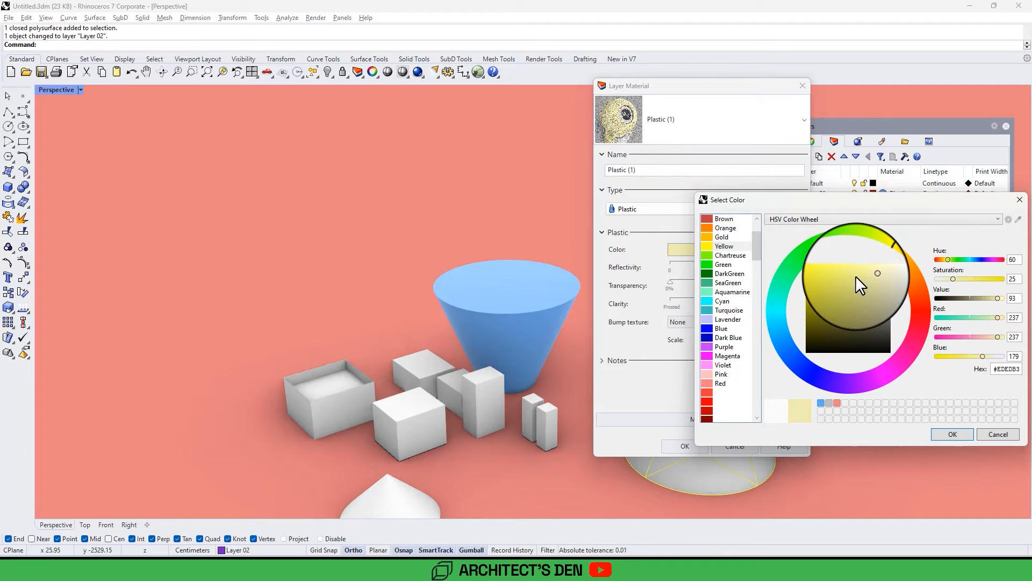
click(857, 276)
click(862, 274)
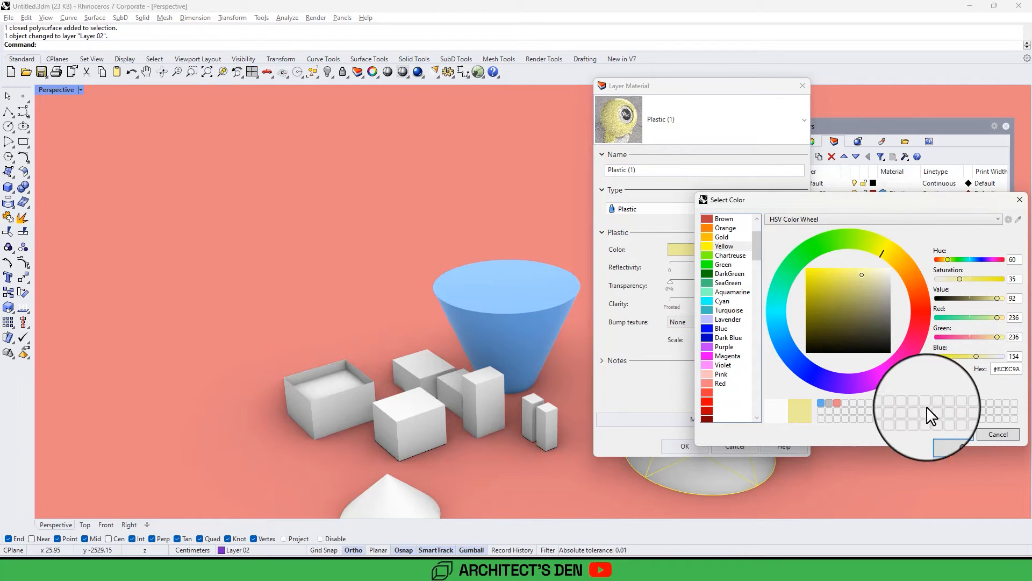
click(949, 434)
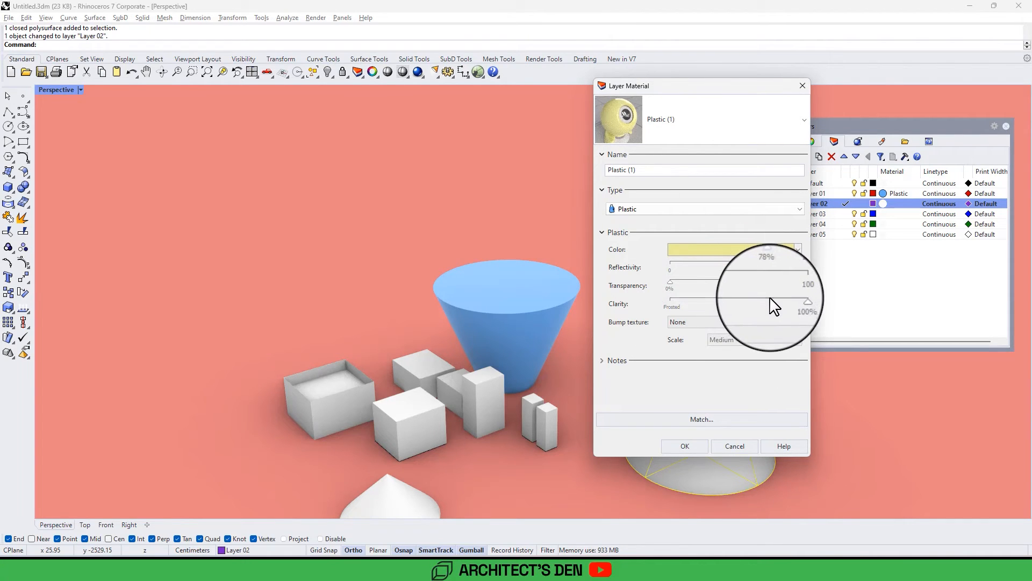
drag(771, 298, 760, 301)
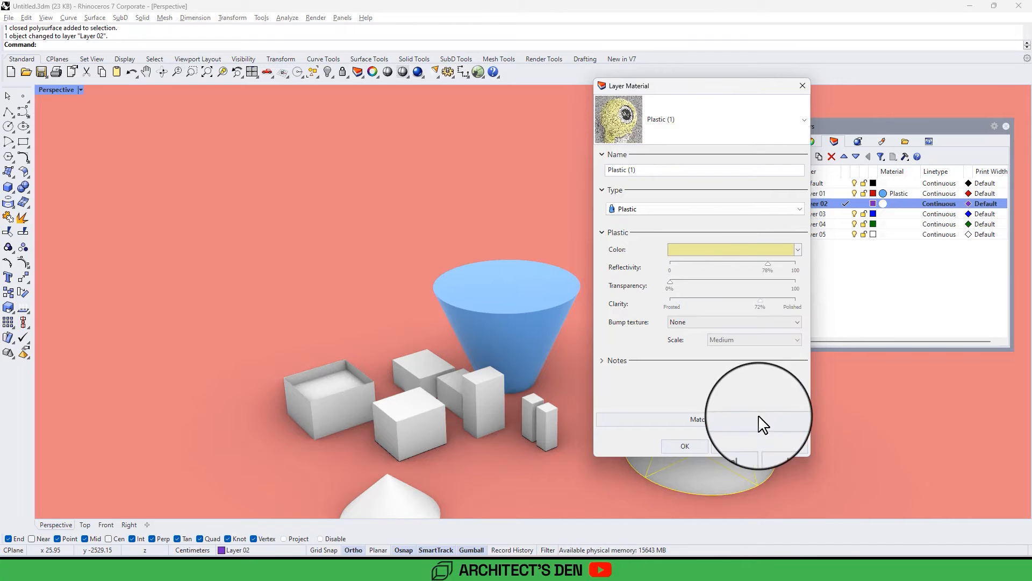
click(681, 444)
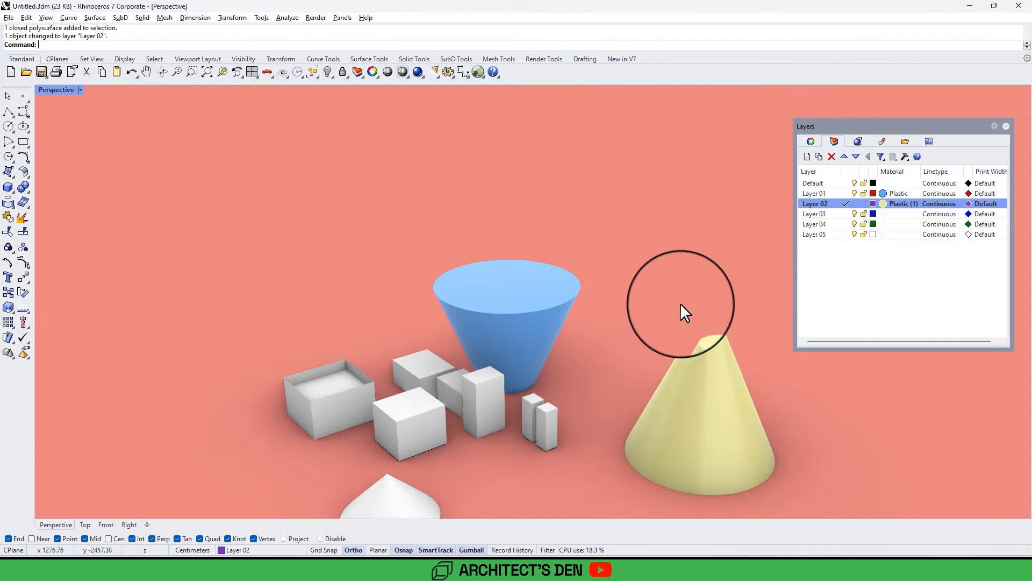
Step: Select the tall box in front of the blue cone and set the Default layer's material type to Plastic
right_drag(680, 302, 558, 334)
click(557, 332)
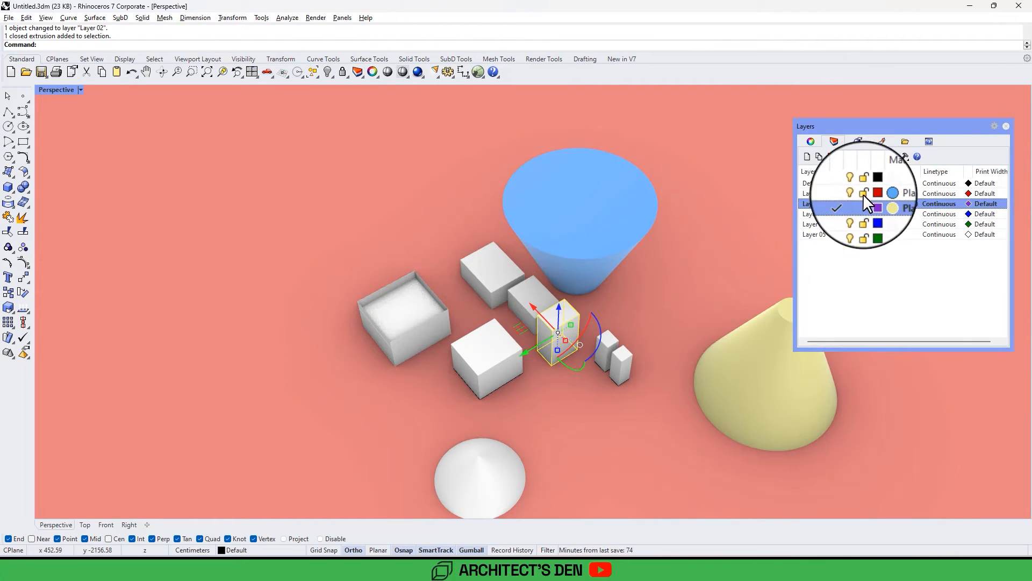
click(871, 180)
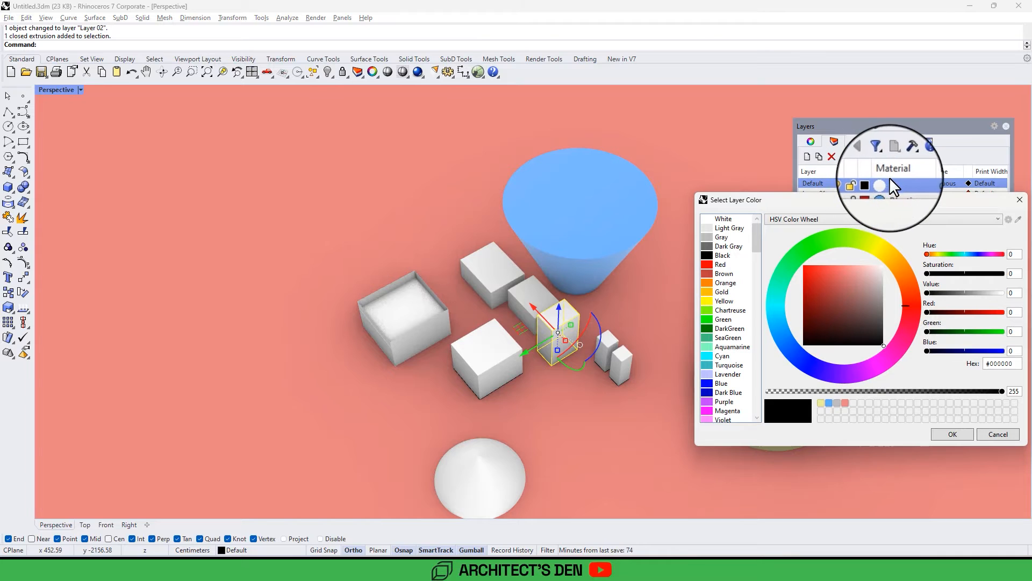
click(998, 434)
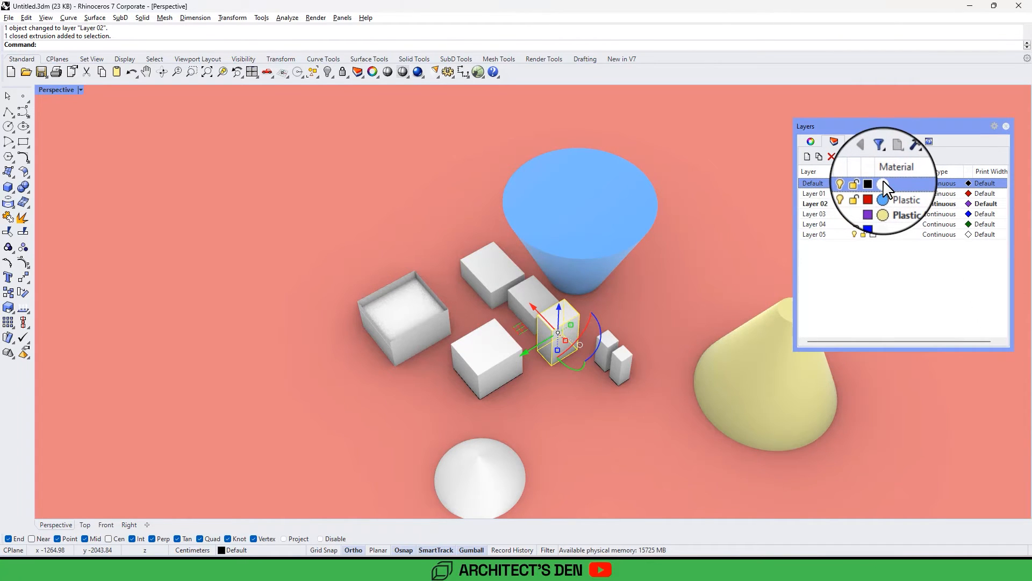
click(883, 186)
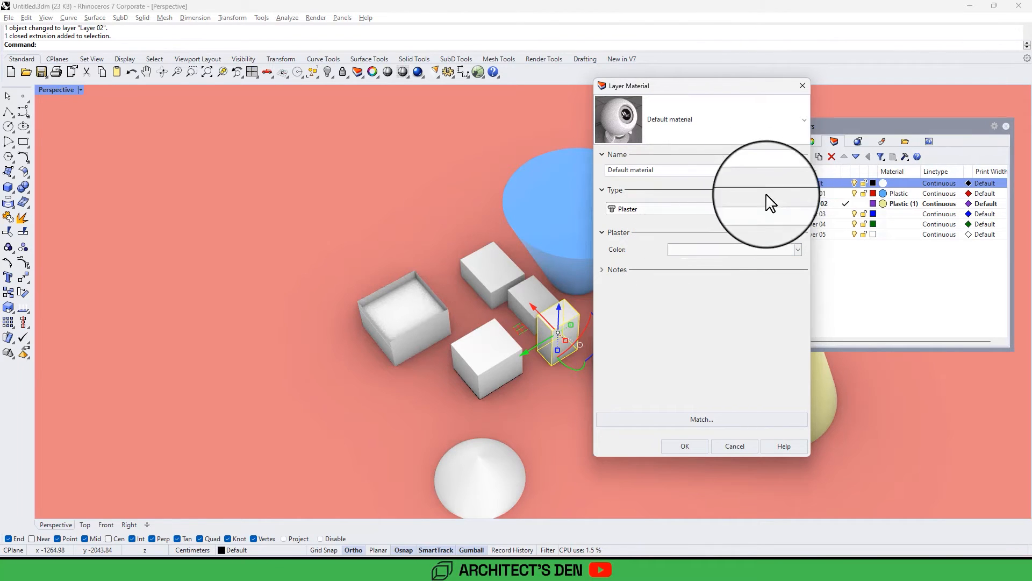
click(803, 215)
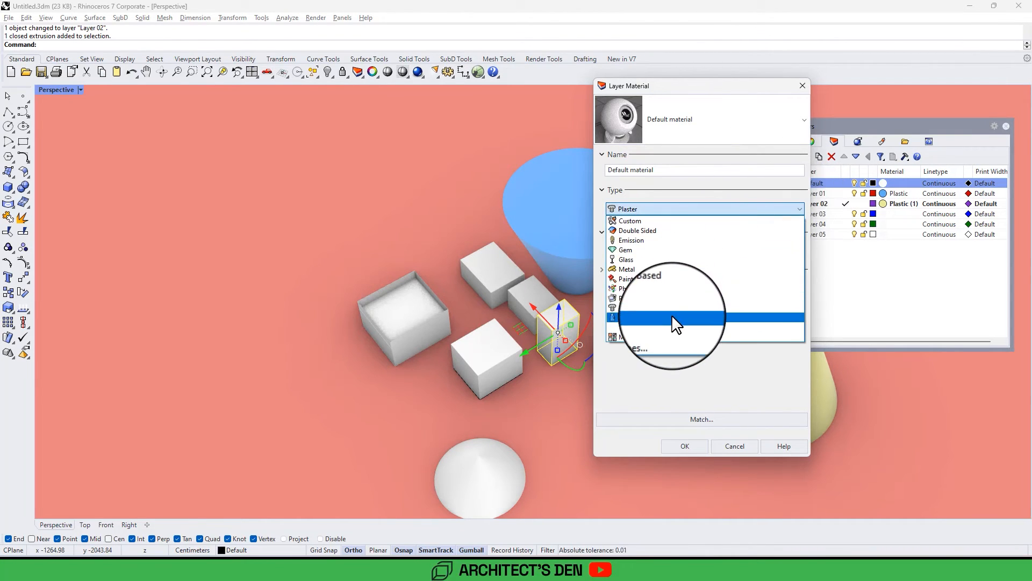
click(674, 316)
Step: Set the colour of the Default layer's plastic material to red #FF0000
click(702, 256)
click(700, 251)
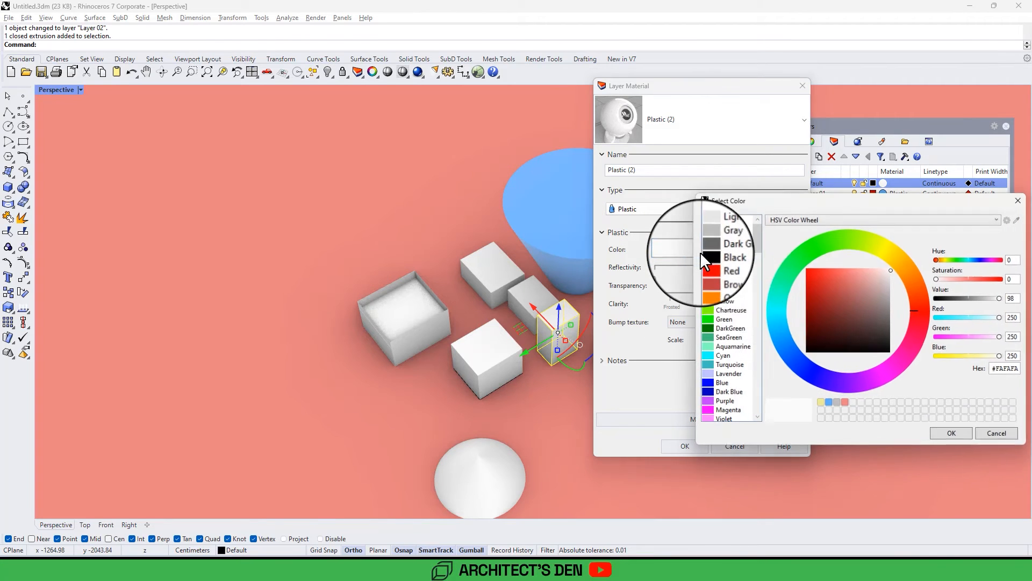
click(709, 264)
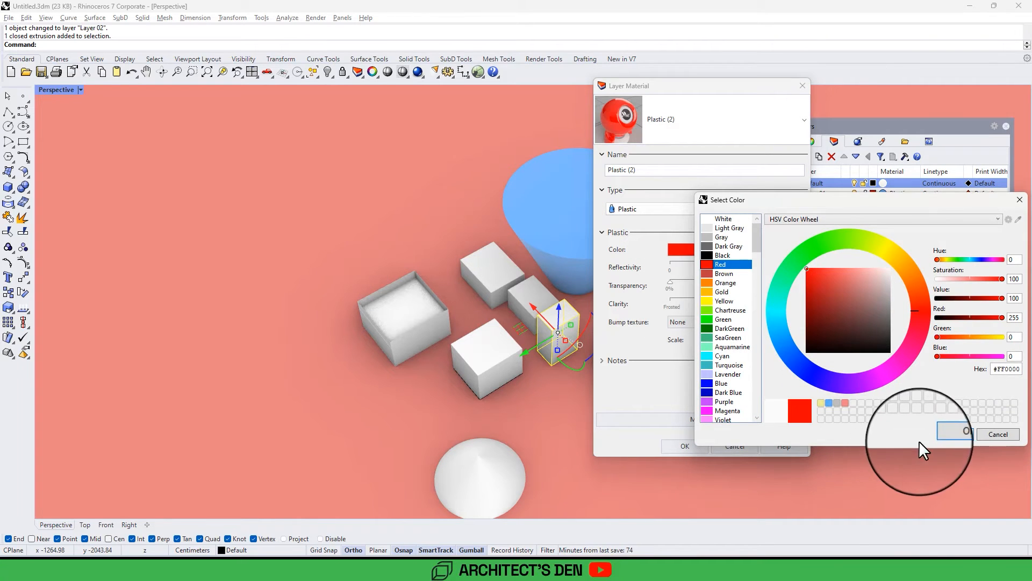
click(937, 433)
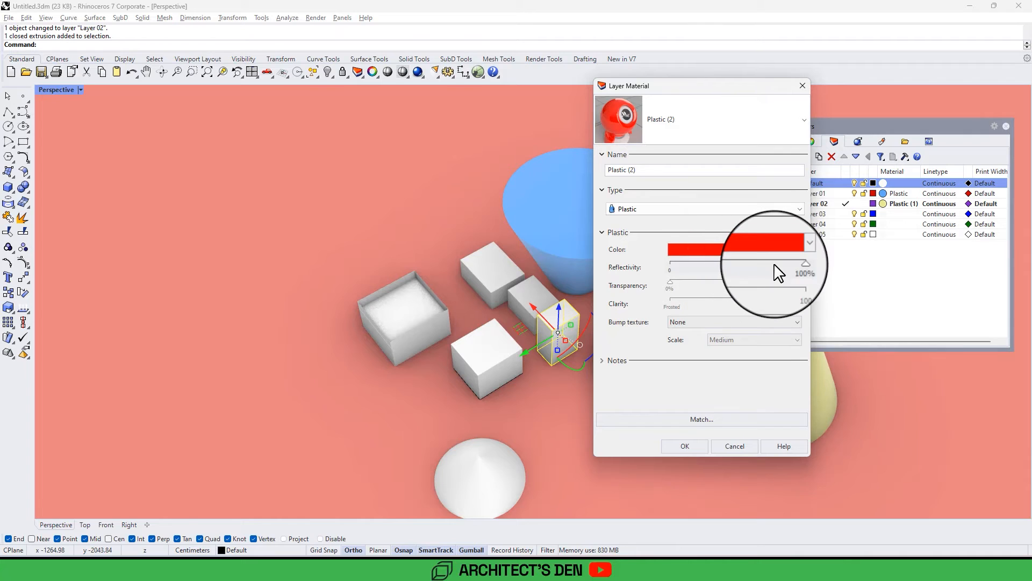
Step: Lower the reflectivity and clarity of the Default layer's red plastic and apply the material
drag(775, 264, 767, 265)
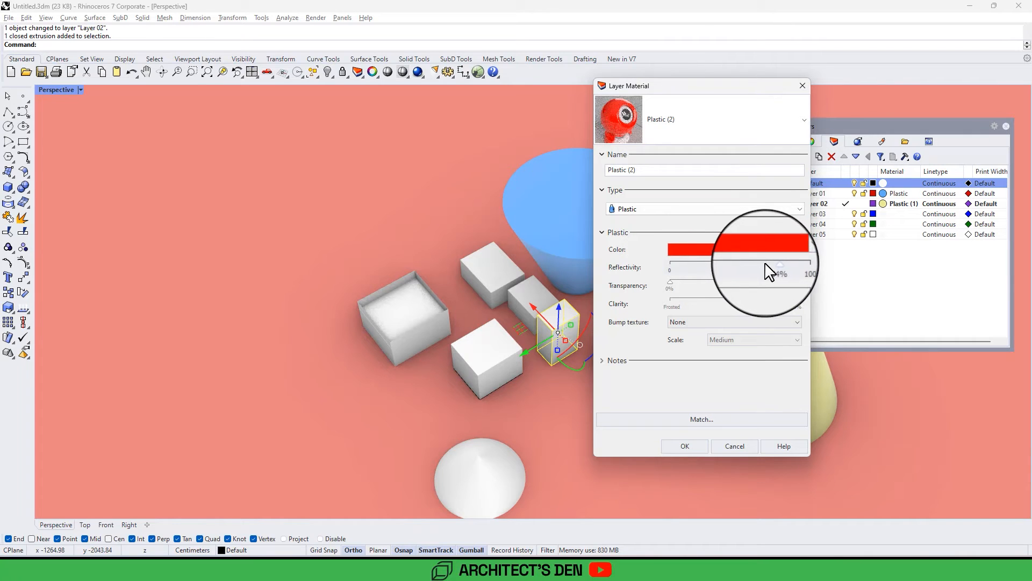
click(764, 307)
click(679, 446)
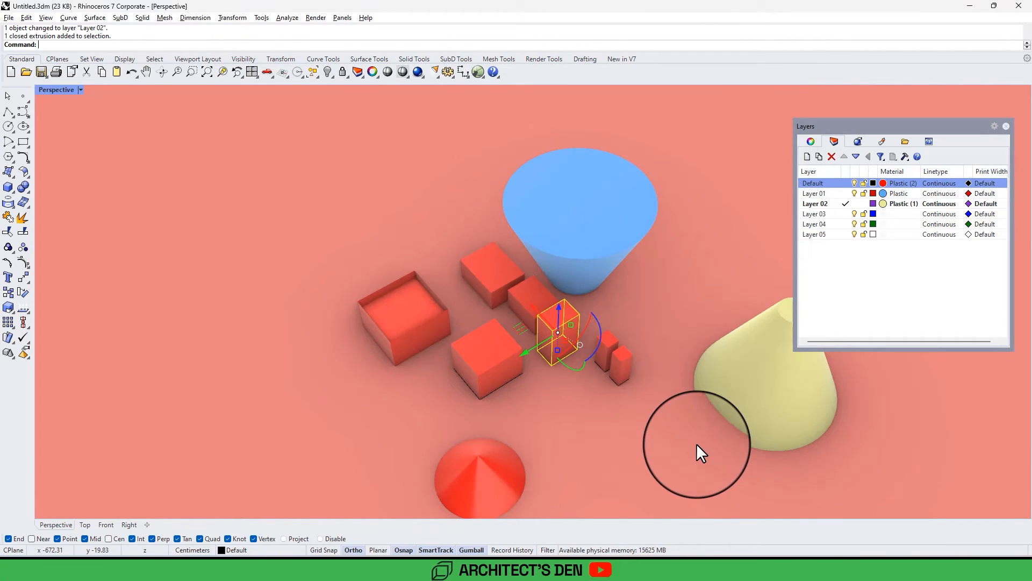
Step: Clear the selection and examine the red, blue and yellow solids in the rendered perspective view from different angles and distances
scroll(588, 349, down, 3)
scroll(615, 363, up, 5)
right_drag(616, 363, 667, 337)
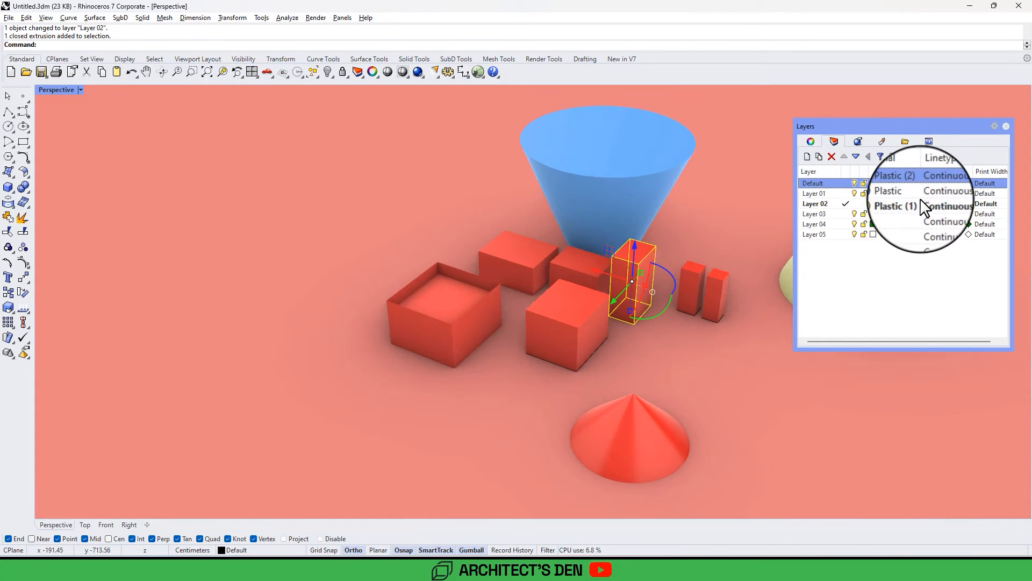
click(740, 332)
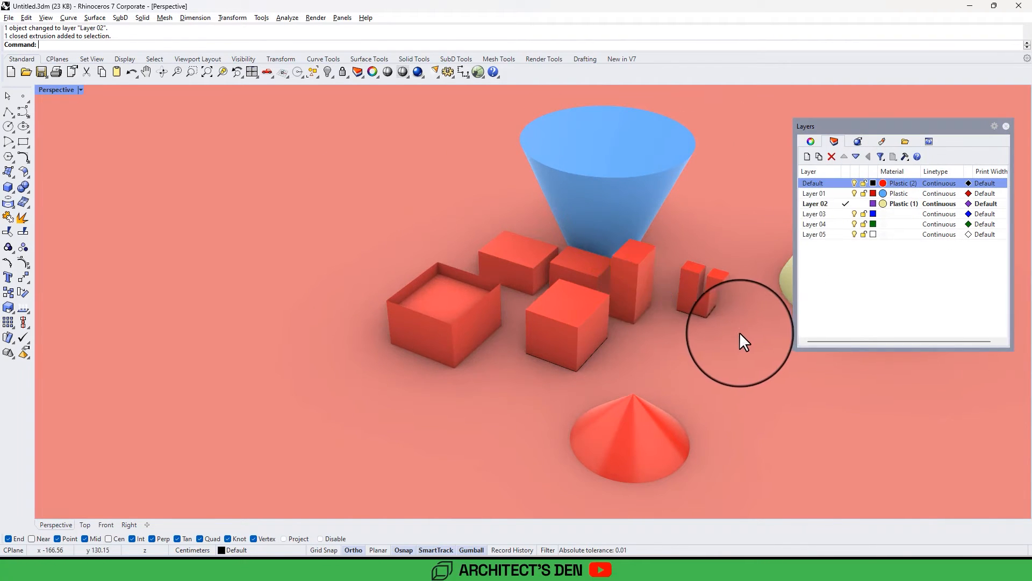
scroll(610, 294, down, 3)
scroll(611, 270, up, 5)
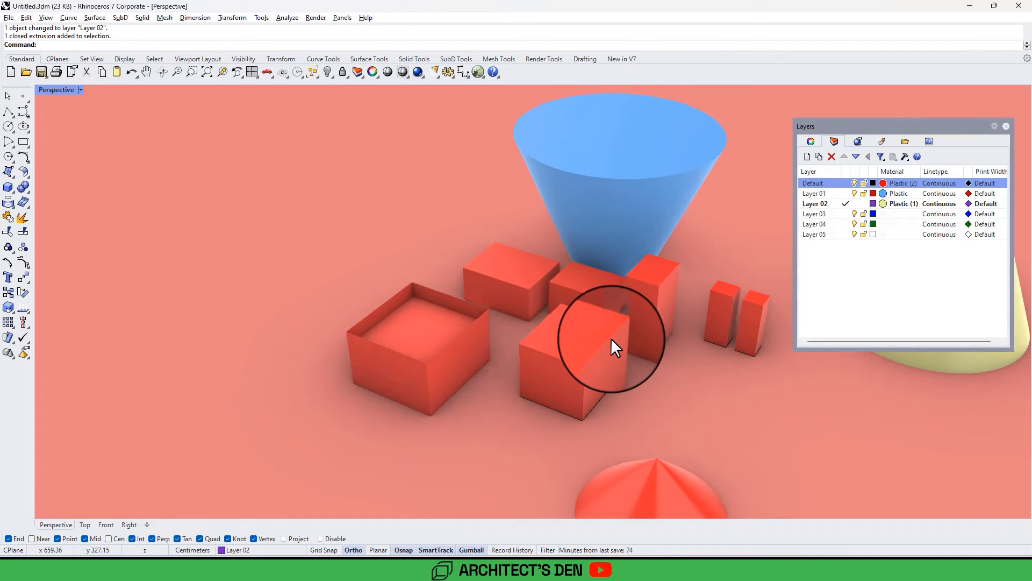
scroll(611, 337, down, 3)
scroll(705, 303, up, 4)
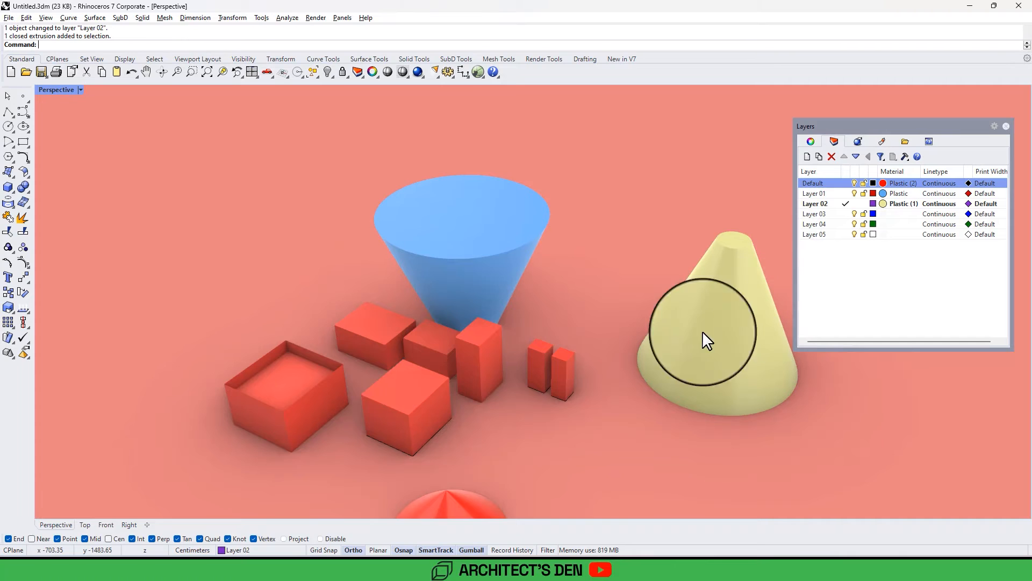
right_drag(702, 330, 457, 355)
scroll(418, 378, up, 2)
scroll(431, 368, down, 1)
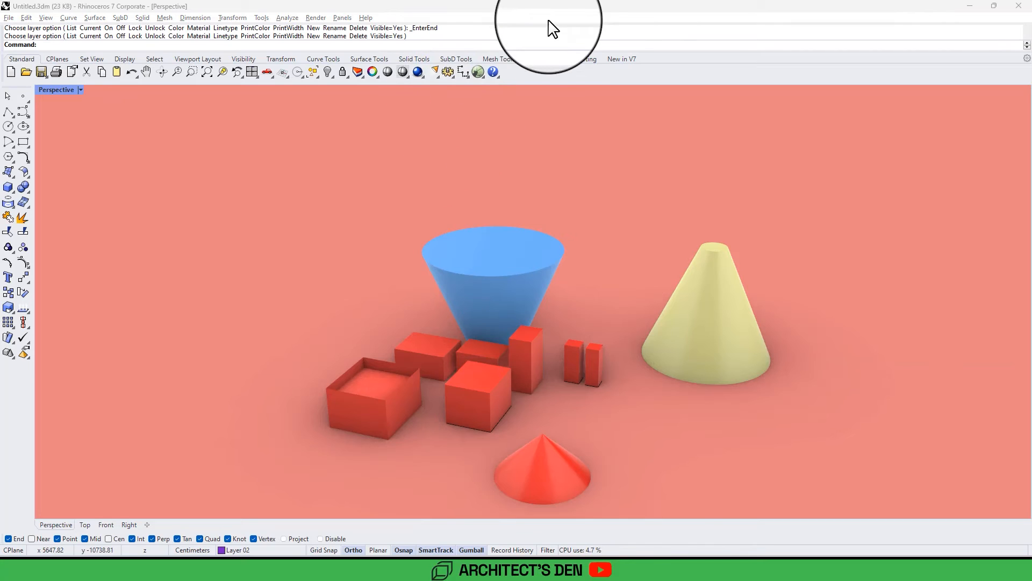
Step: Select the large blue truncated cone to check which layer it is on, and view it from the side
click(484, 174)
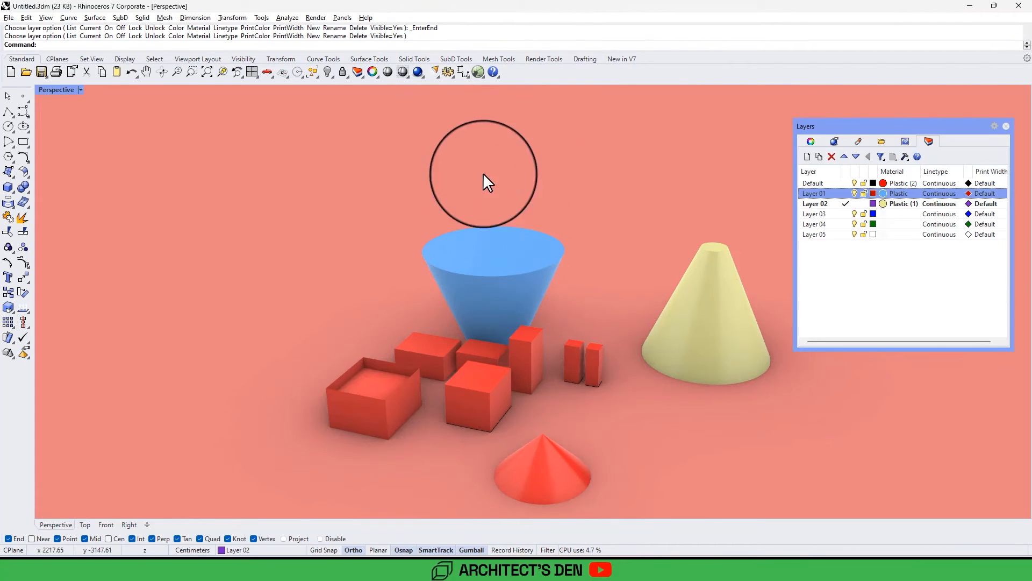
scroll(524, 301, up, 1)
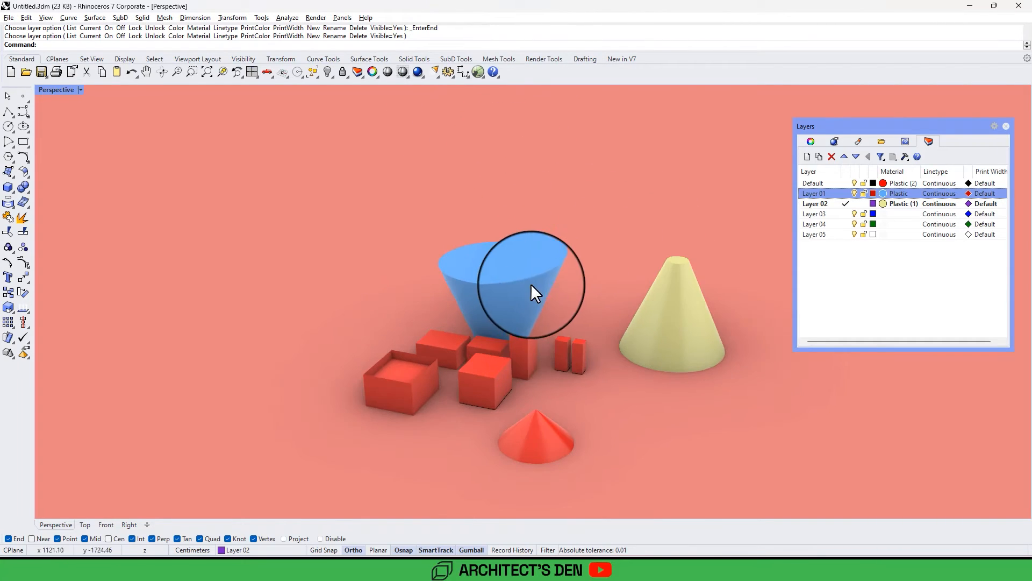
scroll(476, 281, up, 2)
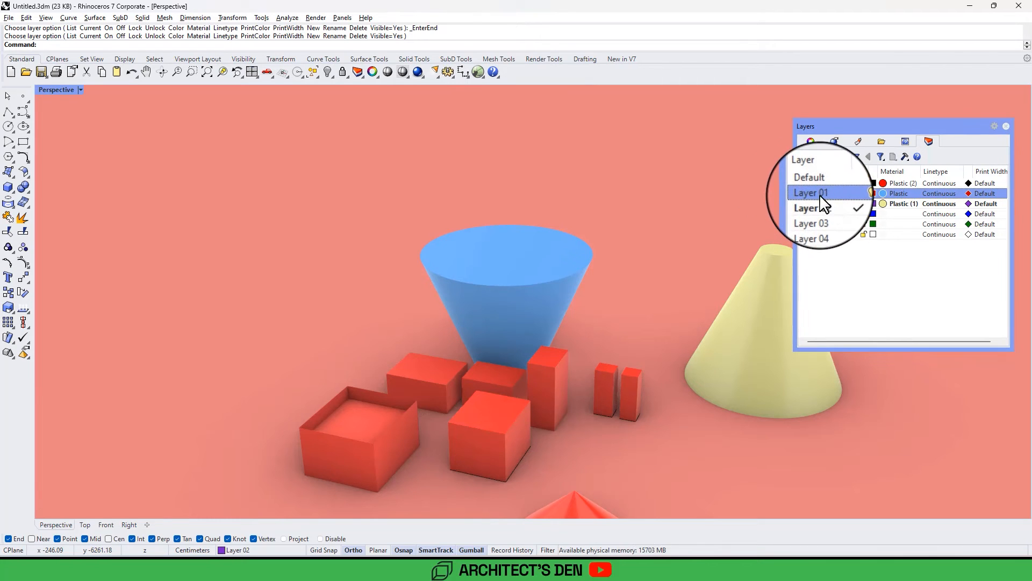
click(565, 273)
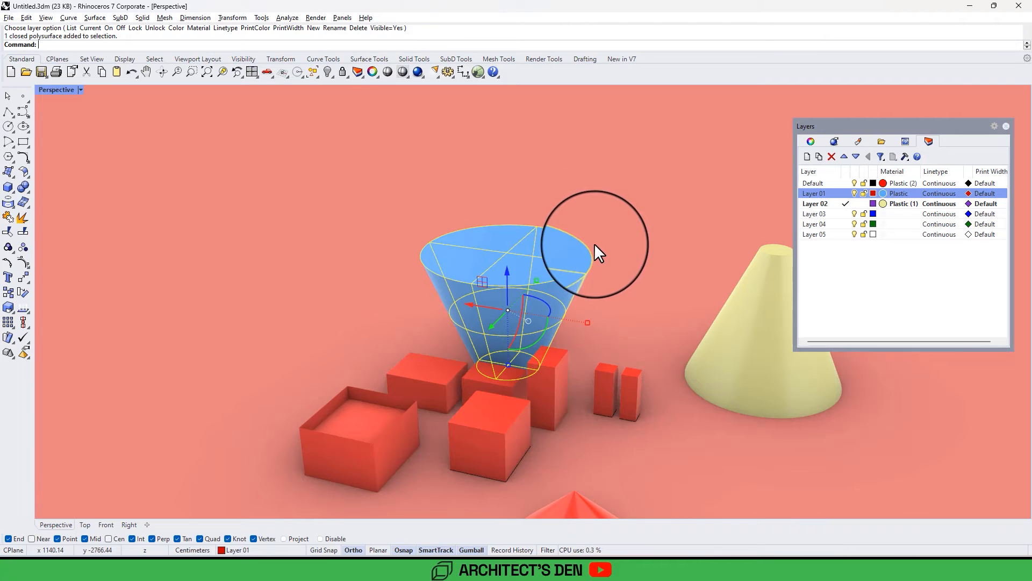
right_drag(434, 361, 557, 423)
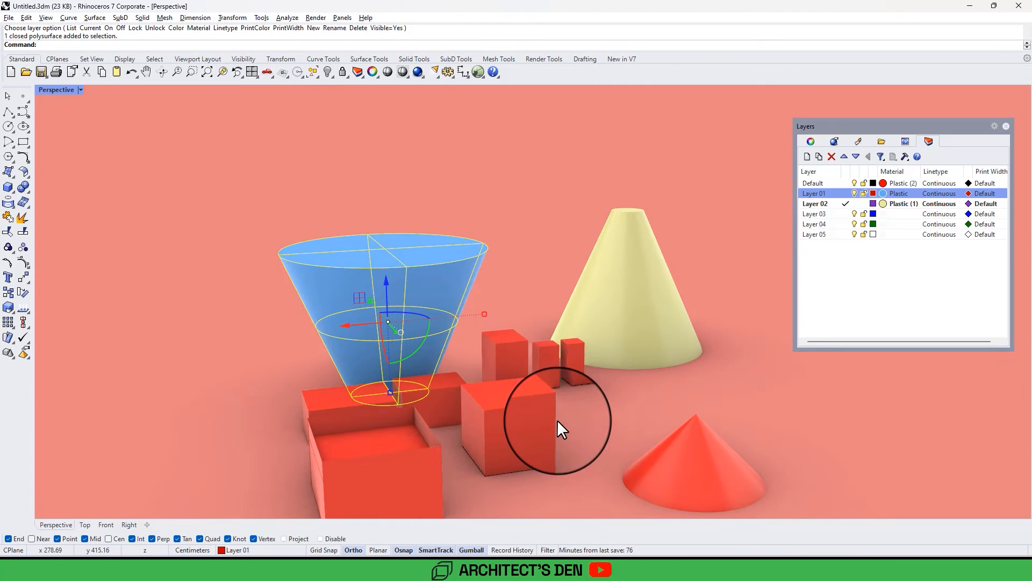
Step: Turn Layer 01 off to view the scene without the blue cone, and turn the layer back on
click(855, 191)
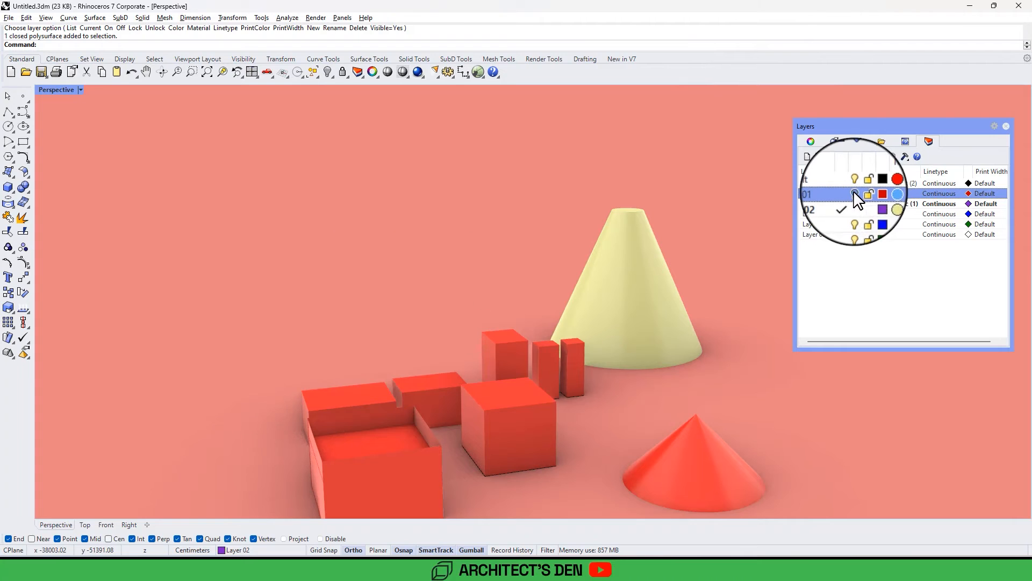
right_drag(534, 235, 738, 261)
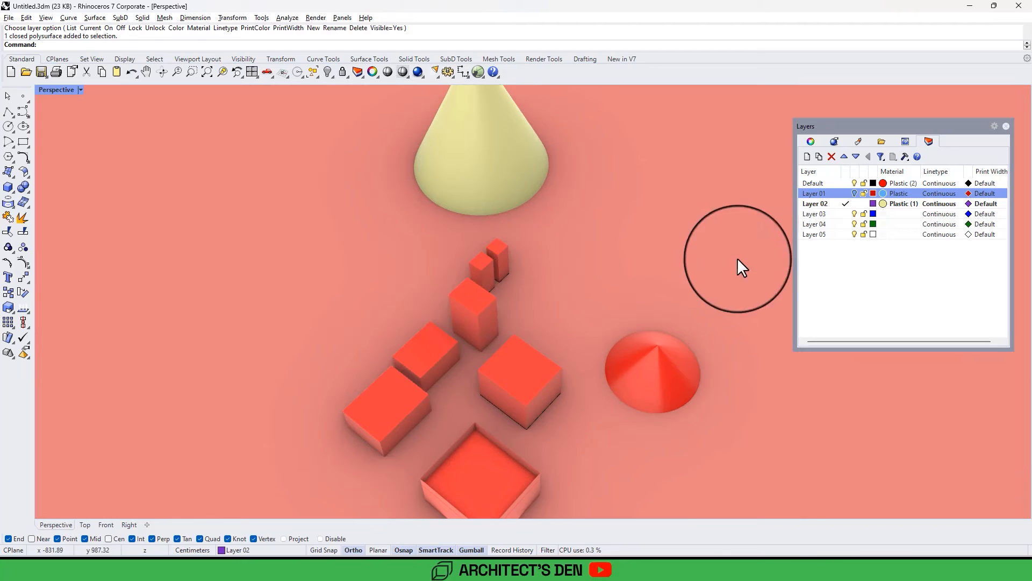
click(854, 192)
Step: Select the blue truncated cone on Layer 01 again and examine it up close
right_drag(611, 250, 375, 319)
click(428, 303)
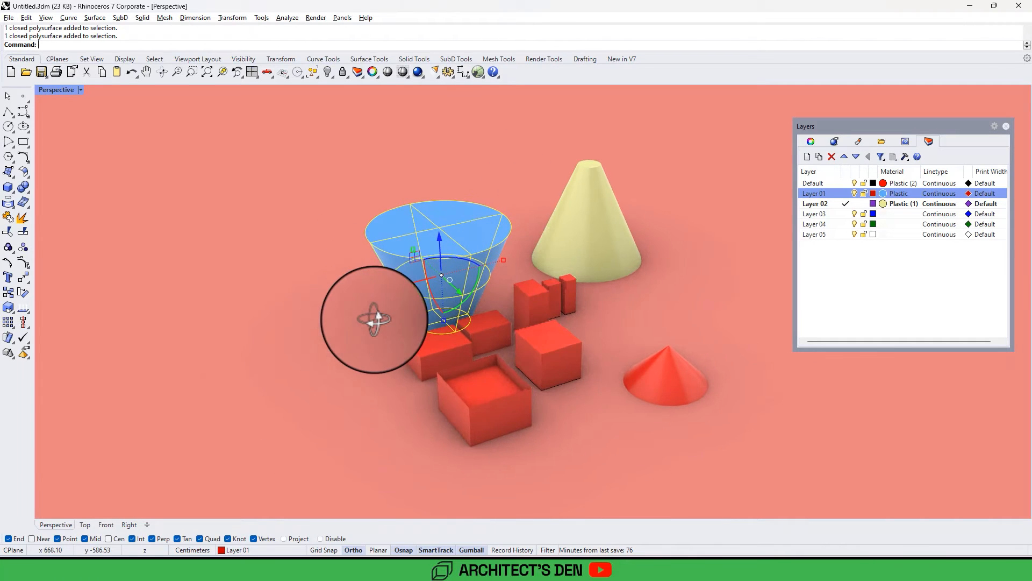
scroll(386, 291, up, 4)
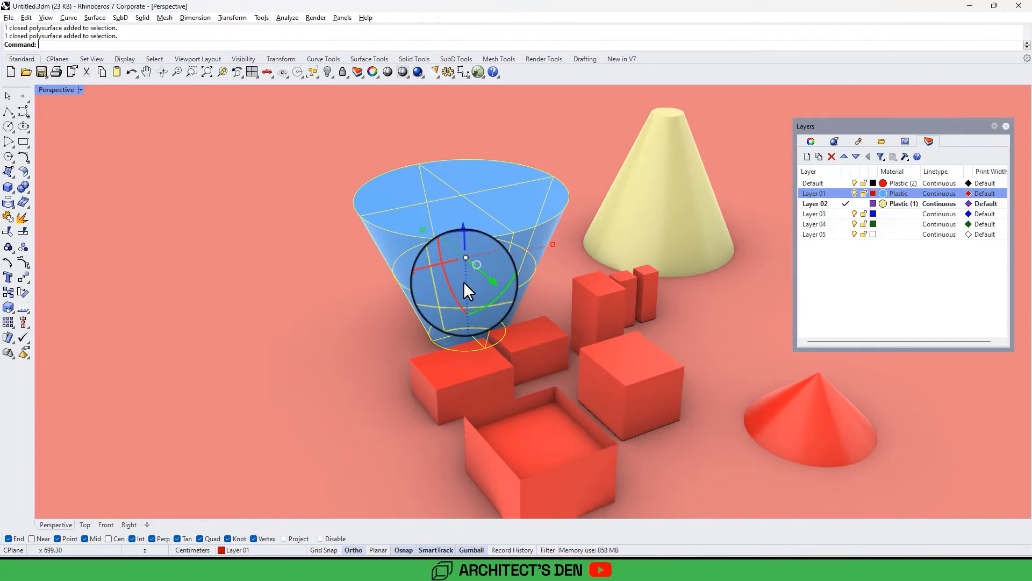
right_drag(463, 282, 457, 281)
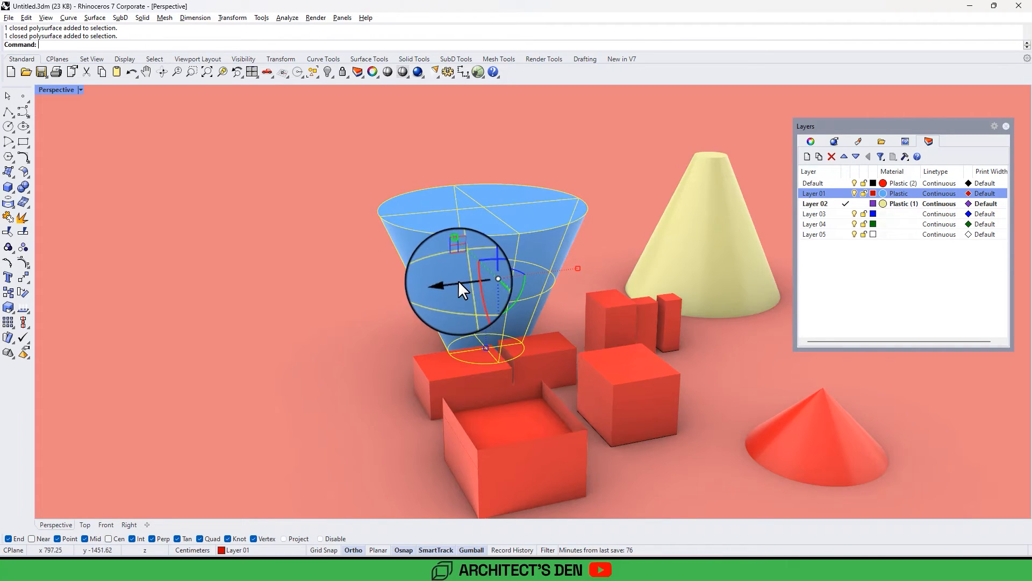
Step: Copy the blue truncated cone horizontally along the red axis so the duplicate stands beside the original, clear of it
click(459, 280)
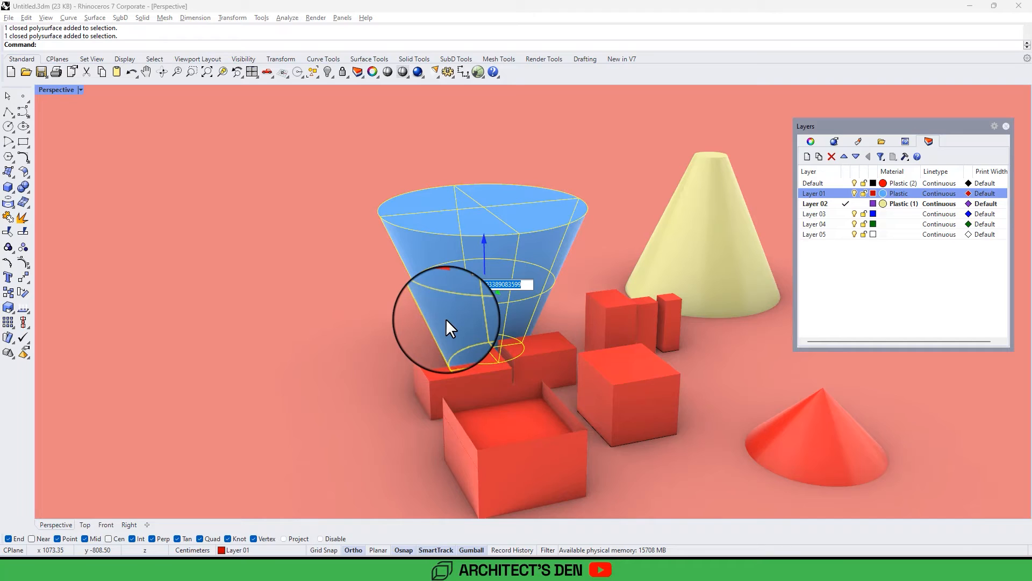
key(BackSpace)
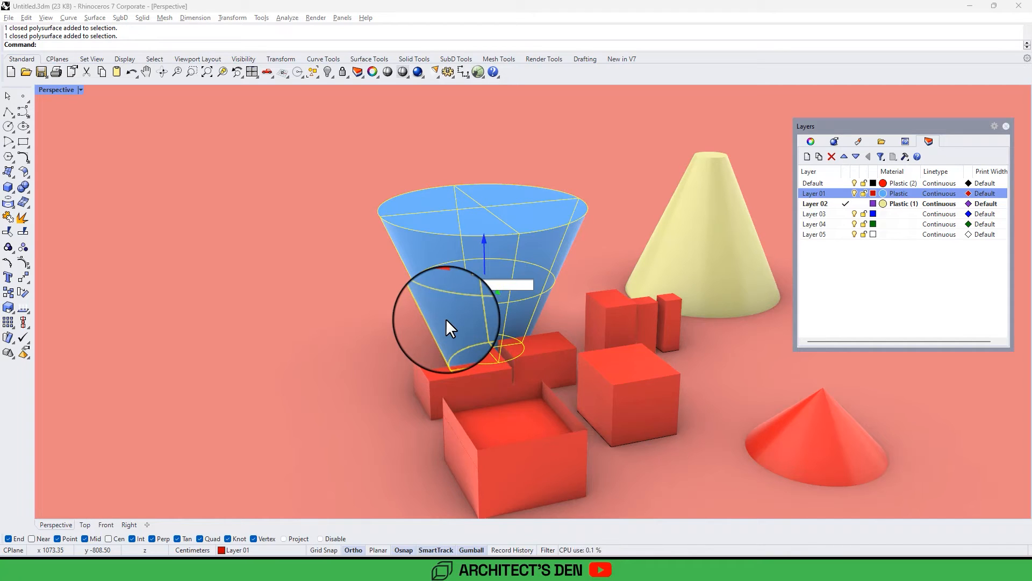
key(Return)
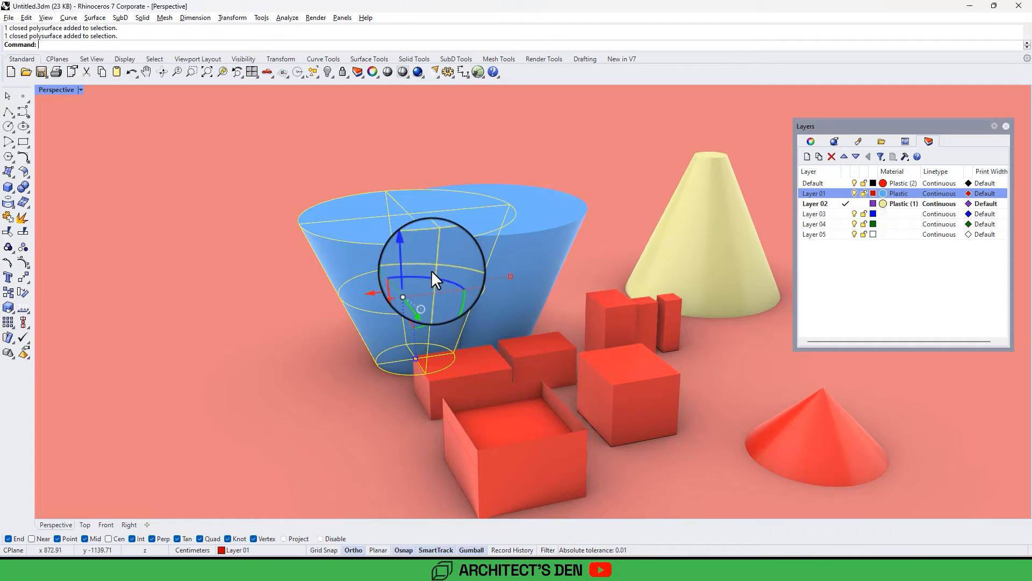
drag(392, 289, 227, 305)
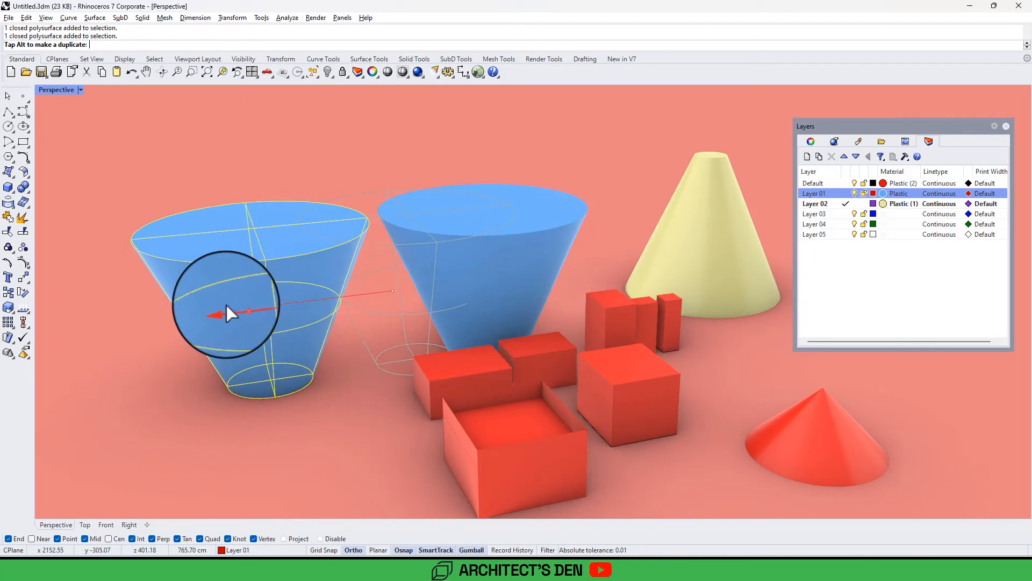
Step: Copy the original blue truncated cone straight up to place a duplicate directly above it
click(402, 189)
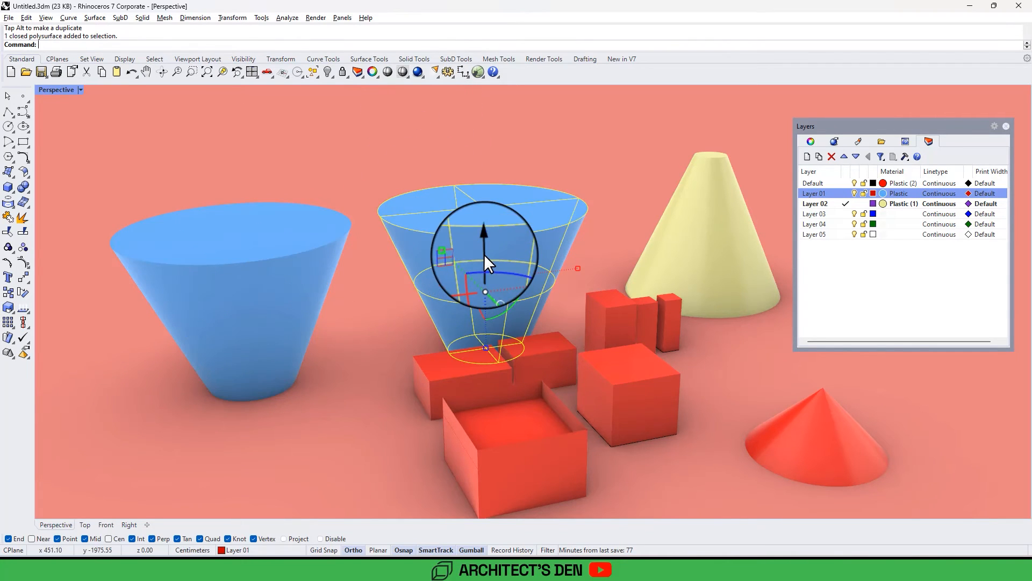
drag(479, 246, 455, 120)
scroll(477, 169, down, 3)
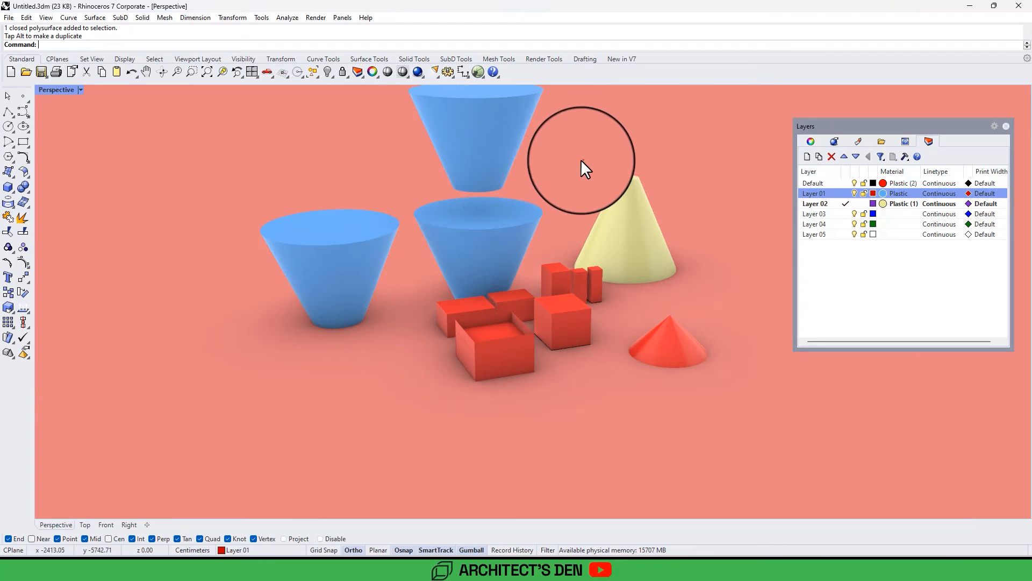
Step: Copy the yellow truncated cone straight up to place a duplicate above it
right_drag(581, 159, 524, 235)
click(523, 234)
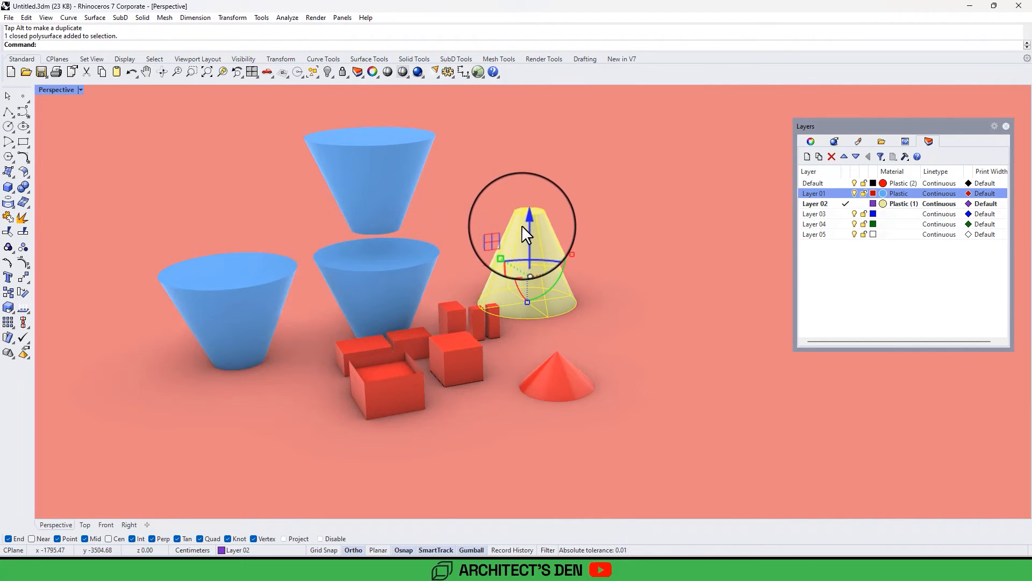
scroll(537, 225, up, 2)
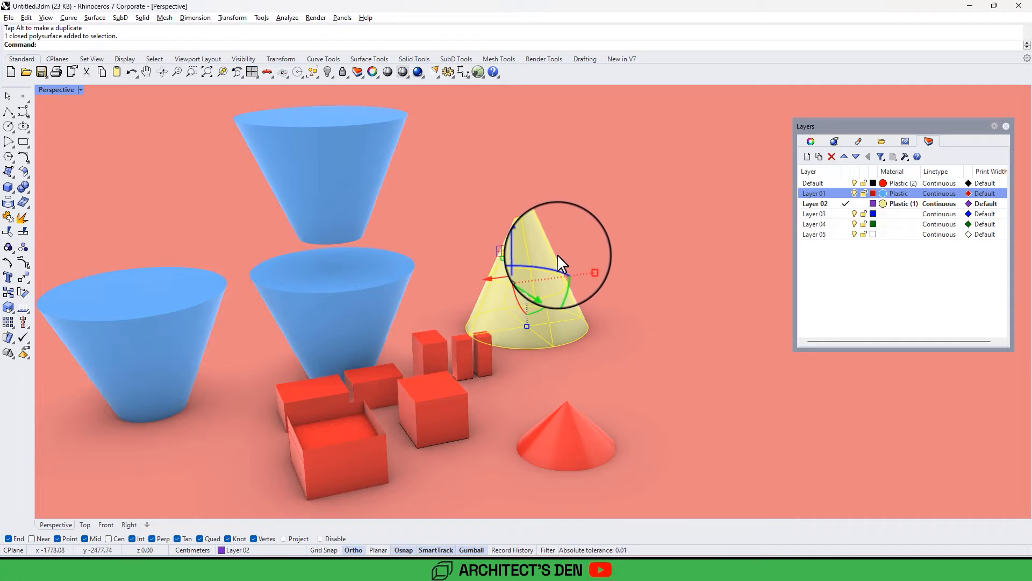
drag(526, 243, 499, 162)
key(alt)
Step: Try the upper yellow truncated cone upside down above the lower one, and undo its rotation
scroll(543, 132, up, 2)
click(605, 198)
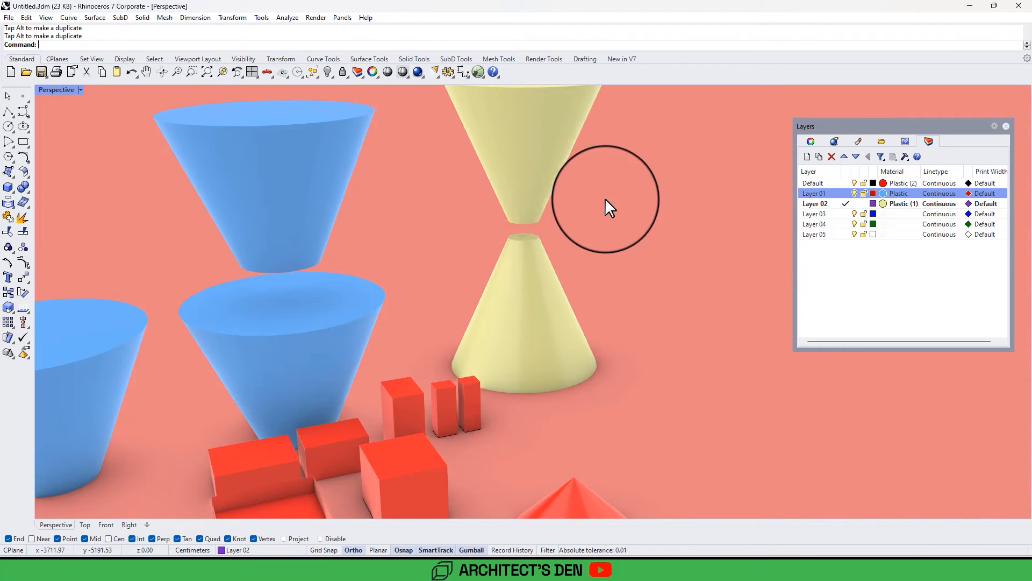
scroll(491, 242, down, 4)
scroll(523, 169, up, 3)
key(ctrl+z)
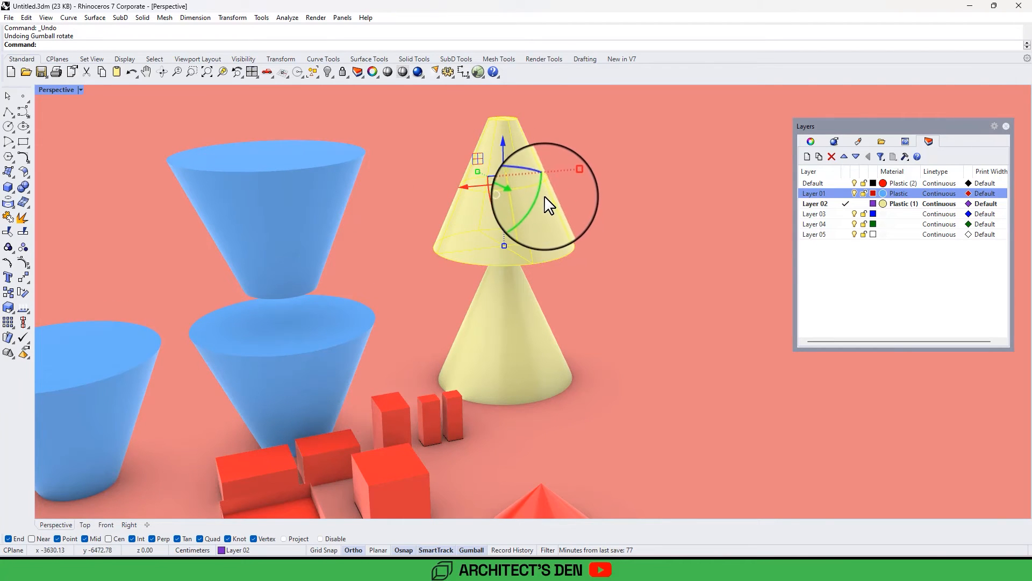
Step: Try to rotate the upper yellow truncated cone about a horizontal axis again, undo the rotation and clear the selection
right_drag(507, 161, 525, 242)
scroll(525, 242, down, 5)
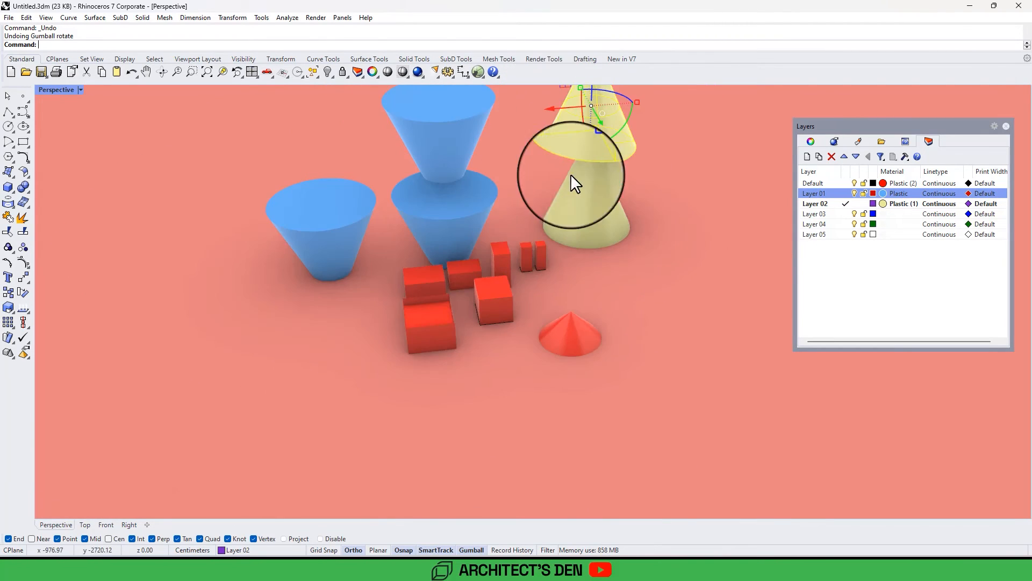
scroll(573, 173, down, 5)
scroll(580, 173, up, 5)
scroll(579, 172, up, 8)
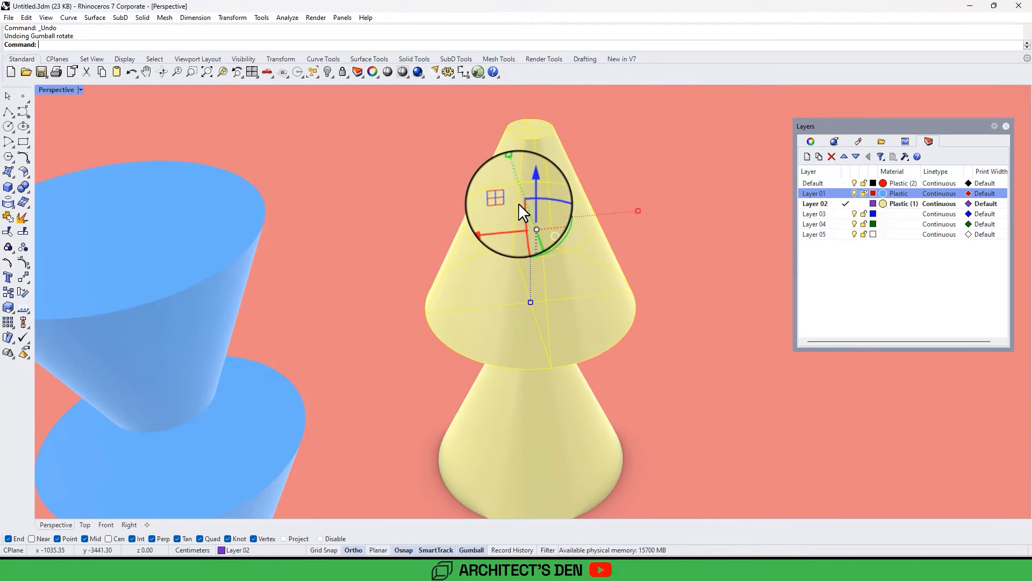
right_drag(525, 181, 560, 213)
scroll(560, 212, down, 1)
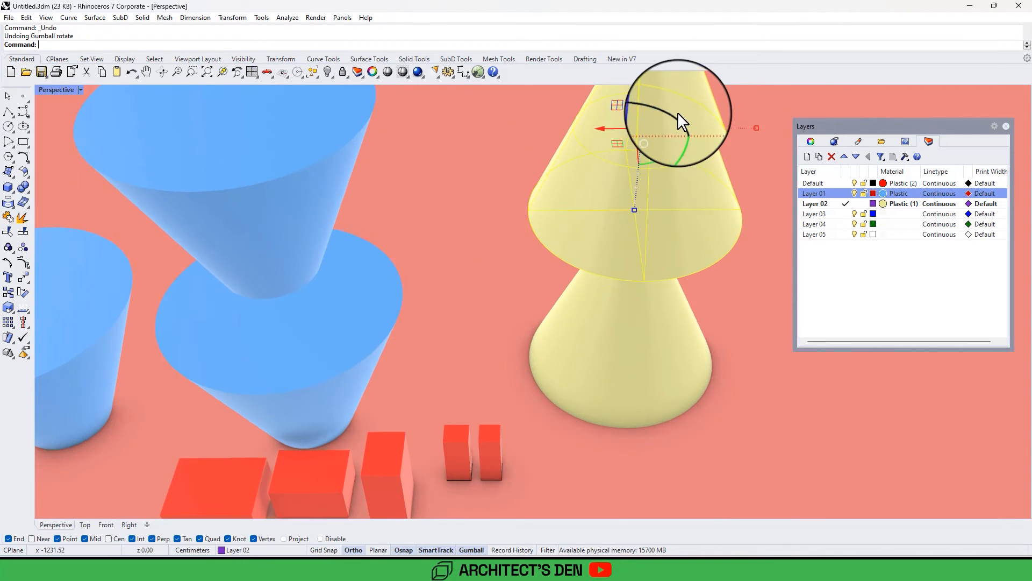
scroll(667, 112, up, 1)
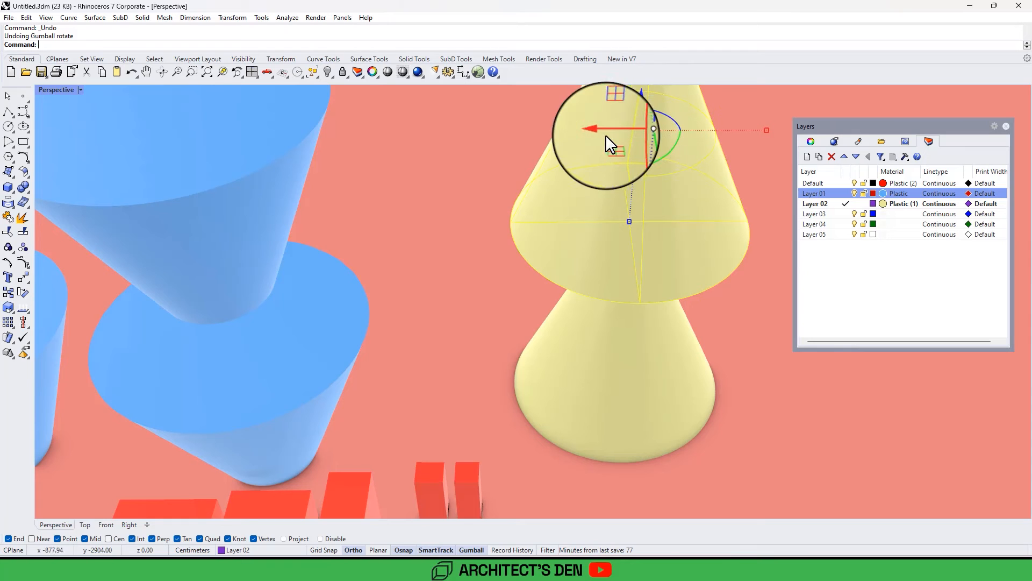
drag(640, 165, 634, 188)
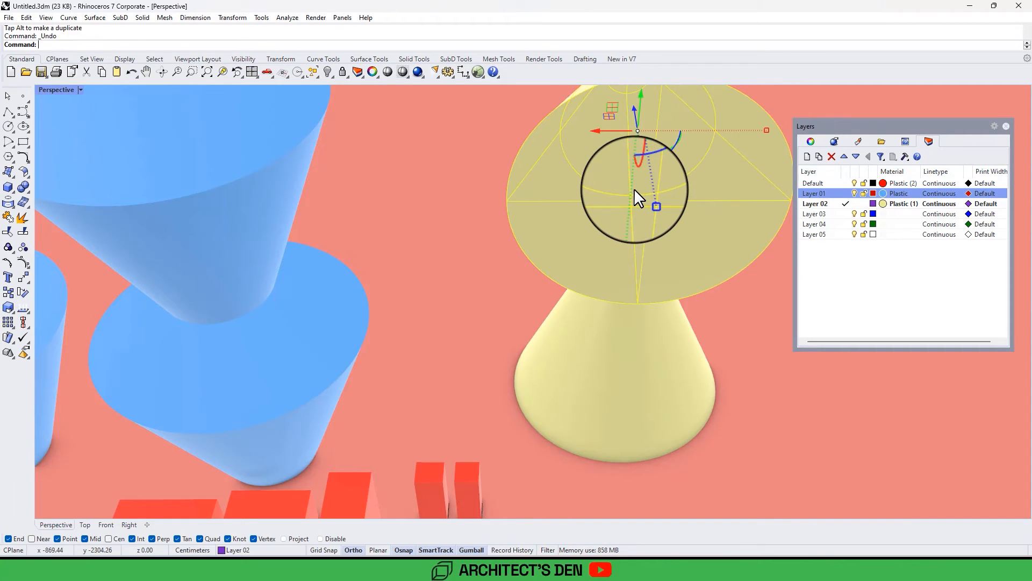
key(ctrl+z)
scroll(631, 127, up, 1)
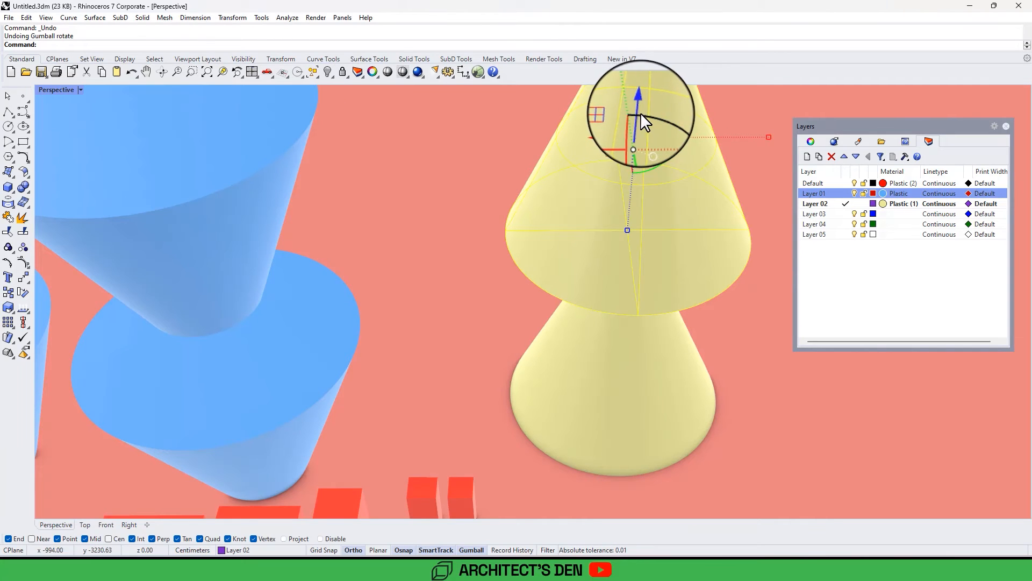
mouse_move(677, 136)
mouse_down()
mouse_move(628, 112)
mouse_move(621, 152)
mouse_move(643, 164)
mouse_move(684, 144)
mouse_up()
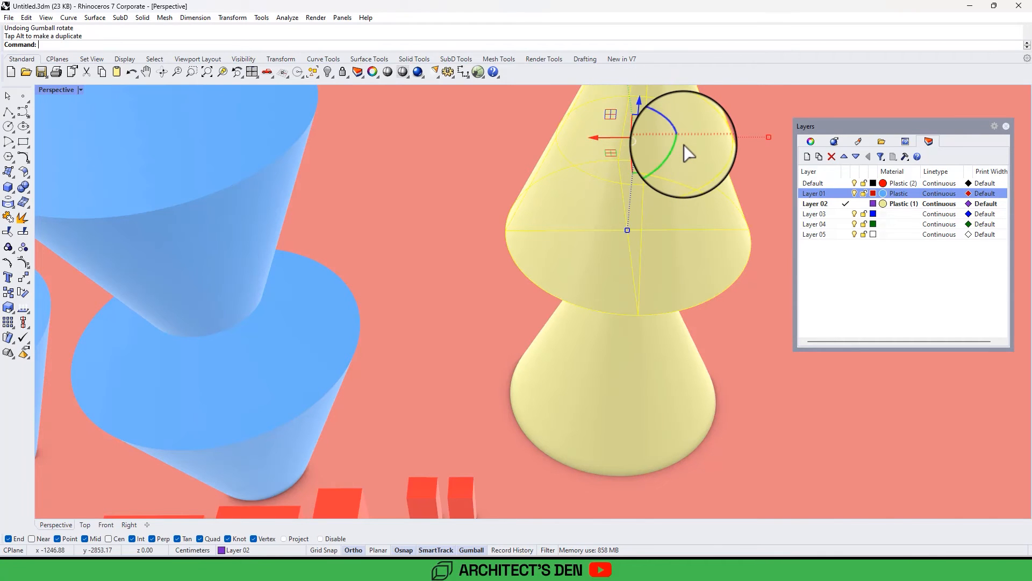
click(726, 110)
scroll(613, 206, down, 4)
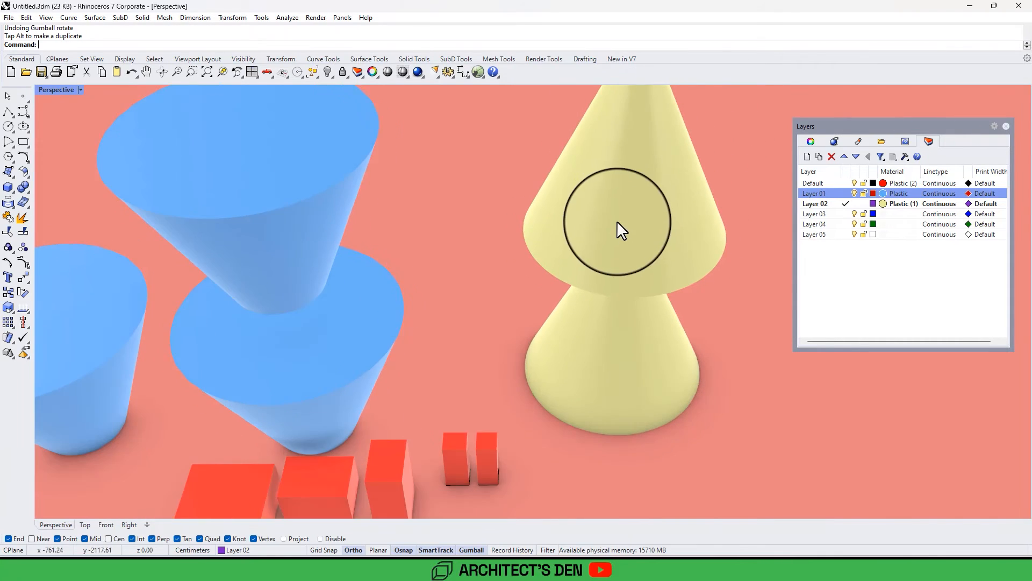
Step: Select the upper yellow truncated cone and flip it upside down so its narrow end faces the lower cone
click(618, 159)
scroll(631, 167, up, 4)
right_drag(624, 229, 634, 189)
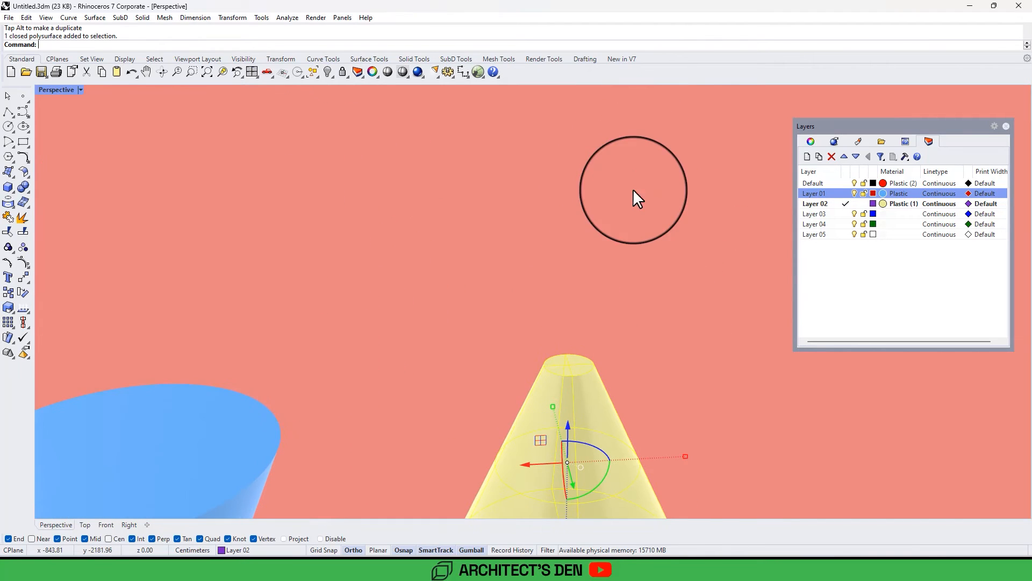
scroll(602, 263, down, 2)
scroll(582, 357, up, 2)
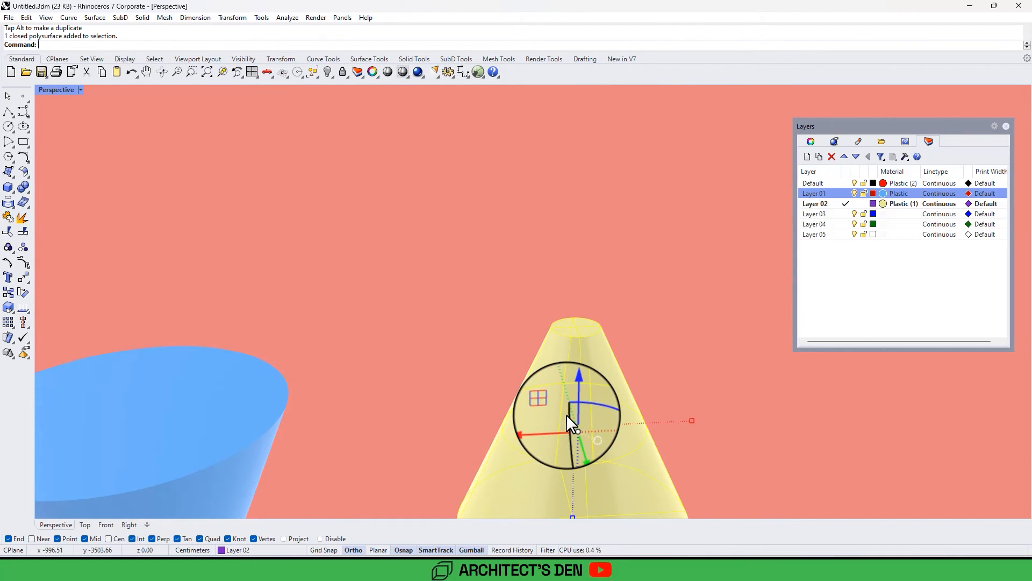
drag(567, 414, 582, 473)
scroll(584, 277, down, 3)
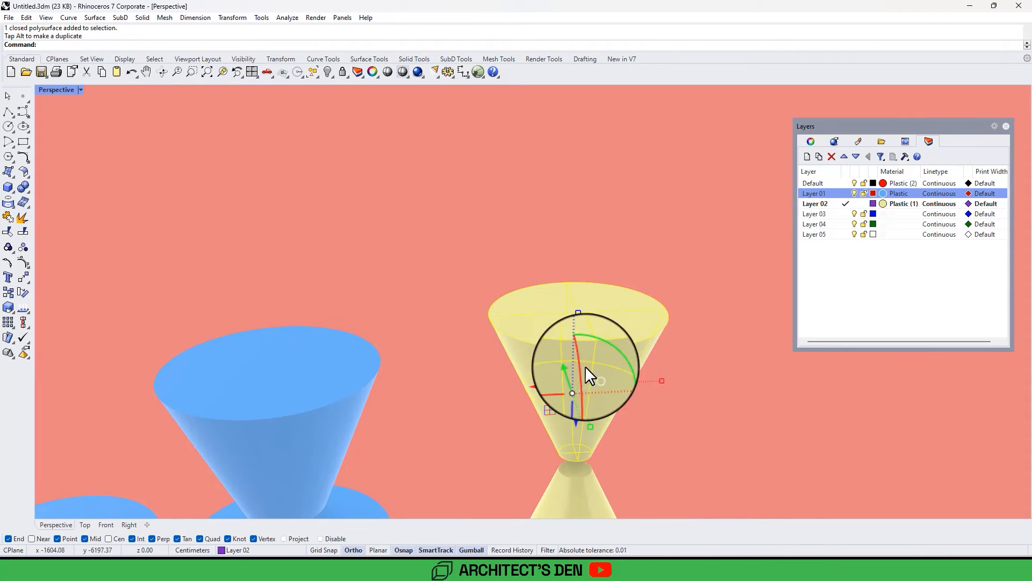
Step: Move the flipped yellow cone from a point on its narrow bottom edge onto the matching top edge point of the lower cone
shift+right_drag(575, 440, 576, 341)
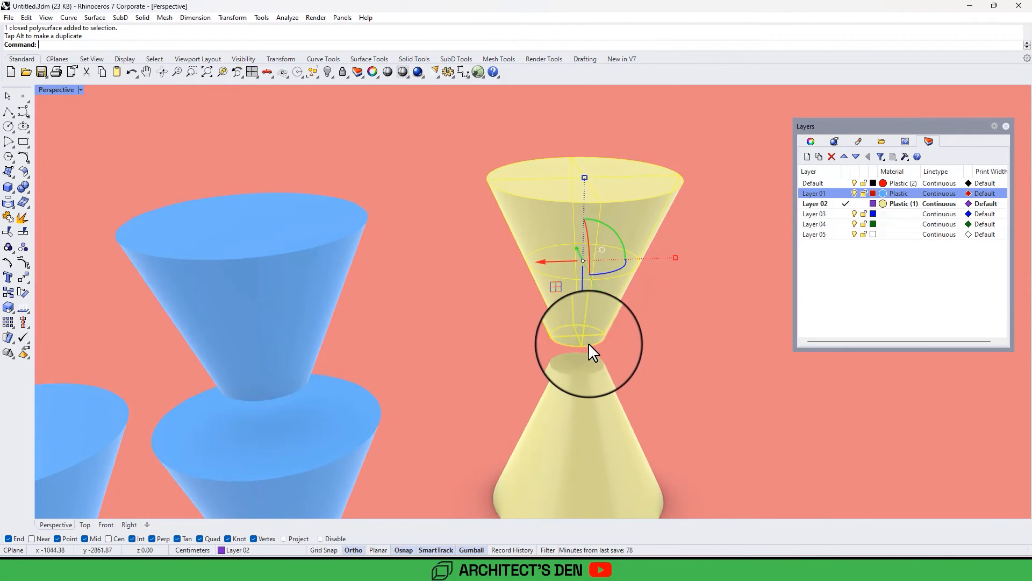
scroll(587, 340, up, 2)
scroll(573, 328, up, 1)
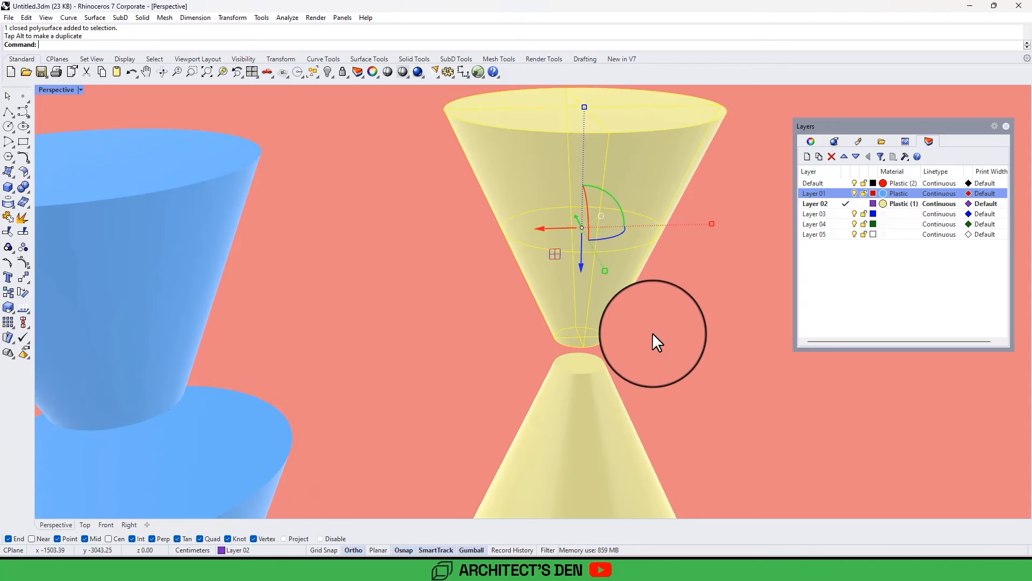
scroll(569, 315, down, 2)
scroll(569, 360, up, 2)
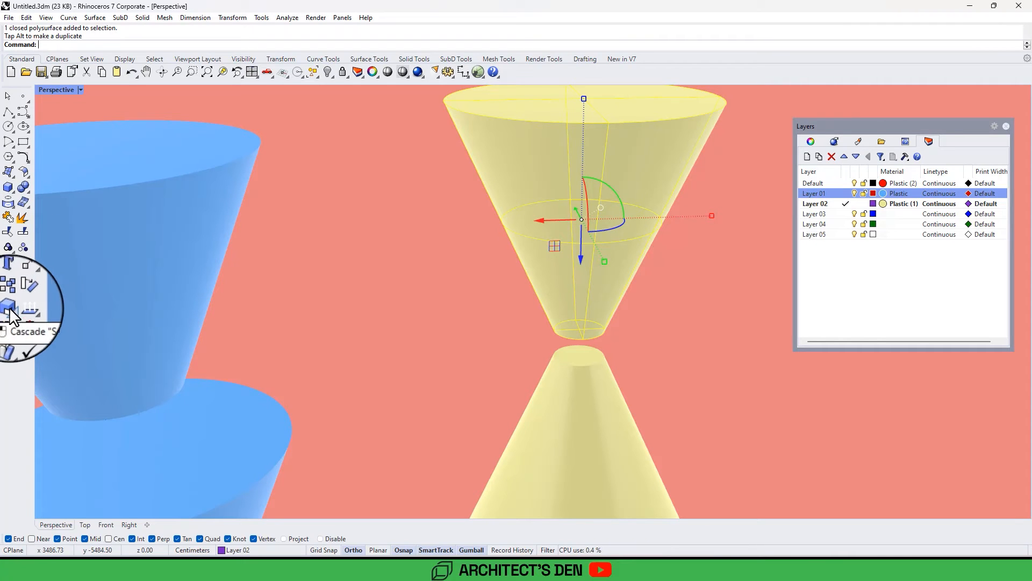
click(24, 277)
click(581, 338)
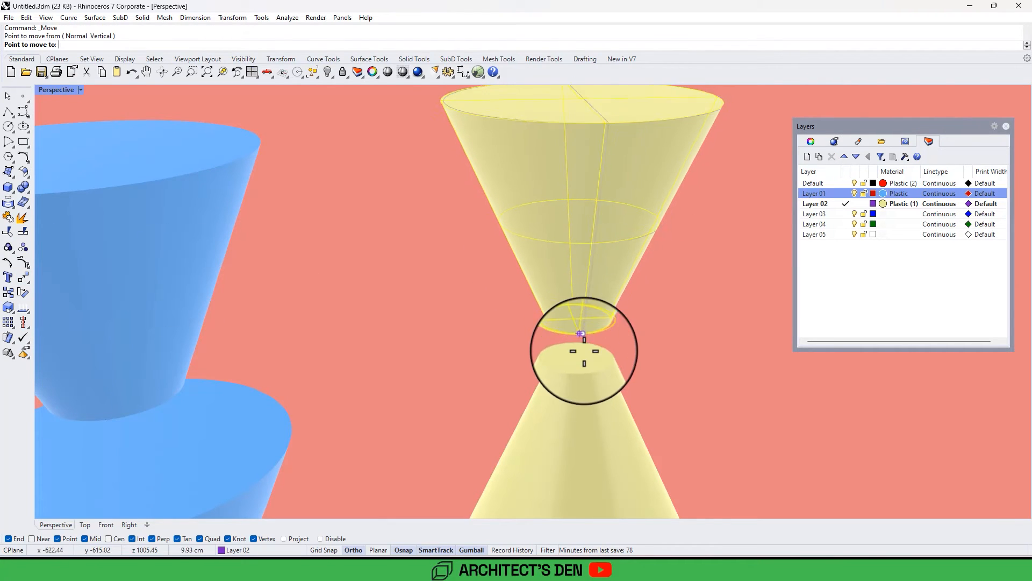
click(583, 364)
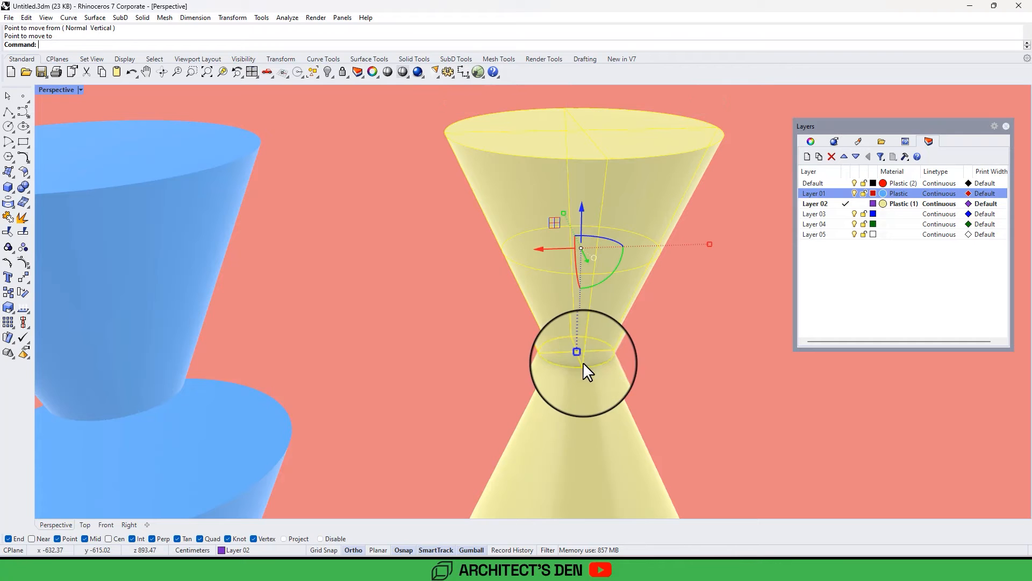
scroll(600, 351, down, 2)
click(655, 334)
Step: Examine the whole rendered scene with the blue, yellow and red solids from different angles and distances, and view the perspective view's display mode options
right_drag(655, 333, 569, 447)
scroll(562, 329, down, 3)
scroll(492, 449, down, 6)
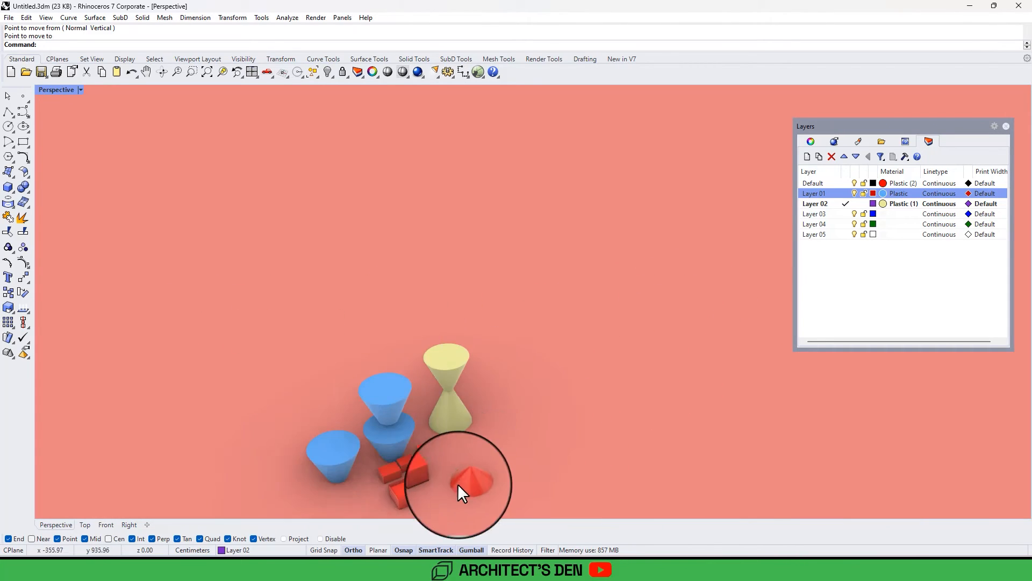
scroll(457, 481, up, 8)
scroll(351, 405, down, 6)
scroll(328, 421, up, 8)
scroll(178, 376, down, 5)
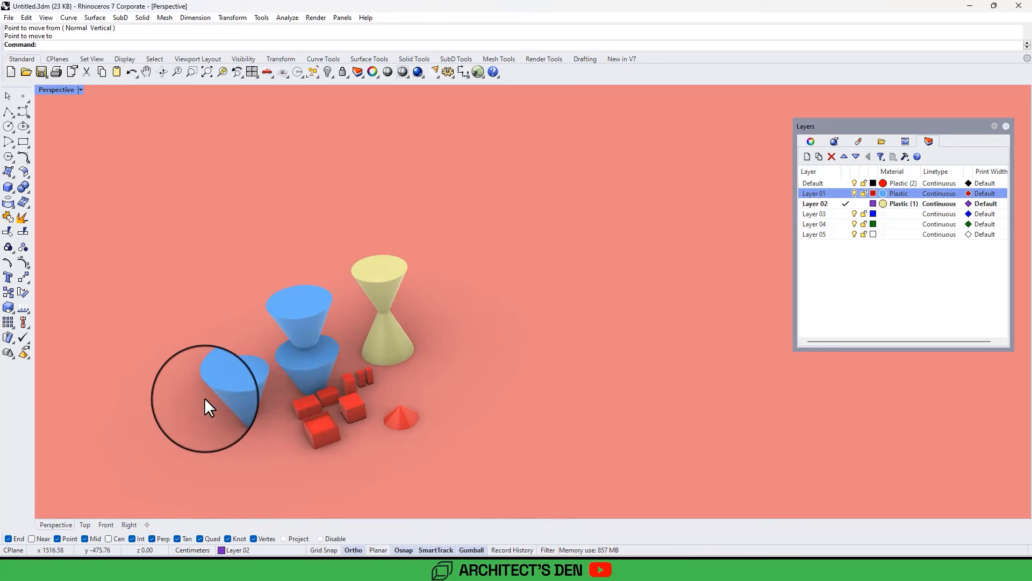
scroll(215, 392, up, 7)
right_drag(224, 381, 359, 305)
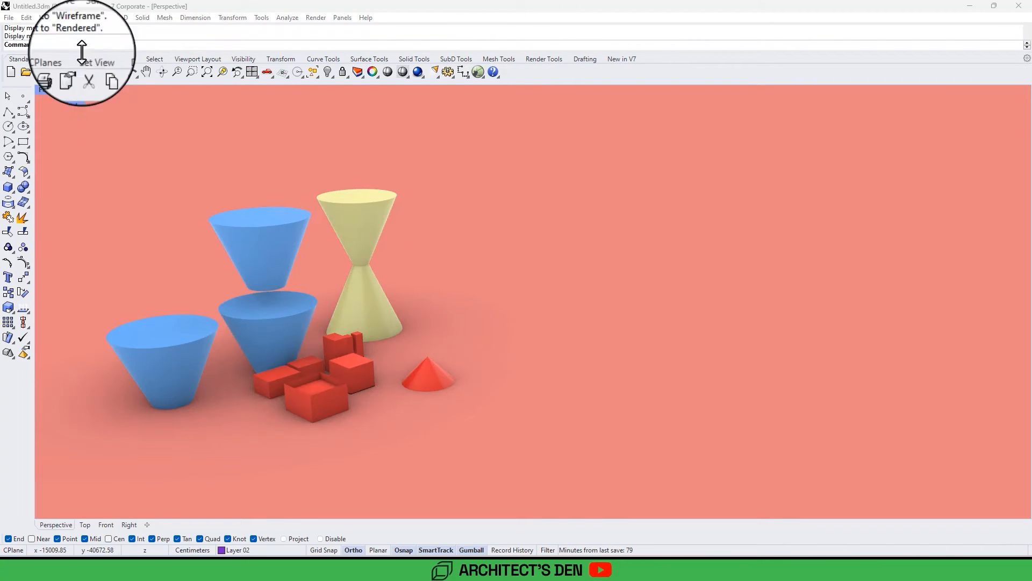
scroll(273, 210, down, 1)
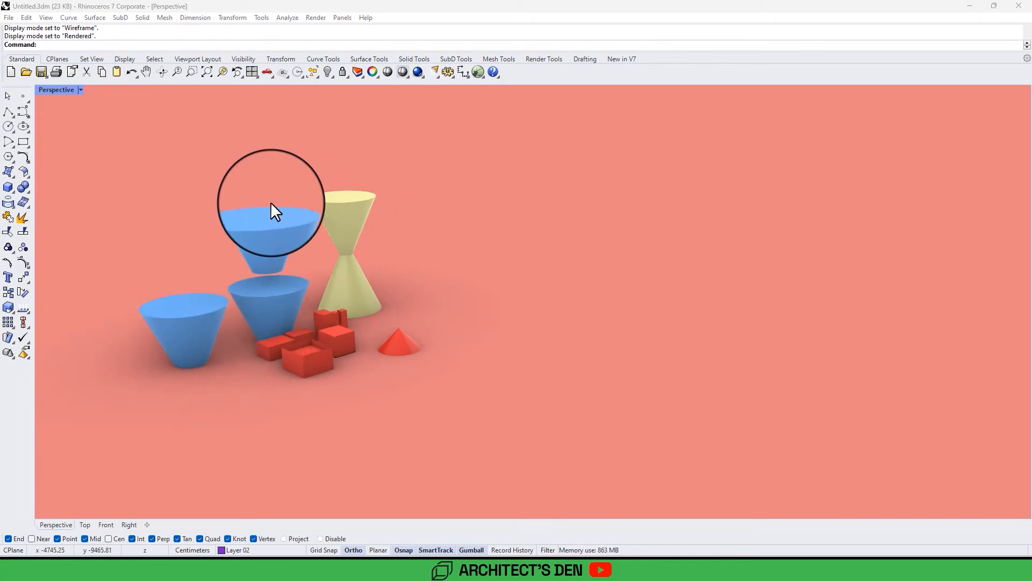
scroll(270, 202, down, 3)
scroll(79, 102, up, 3)
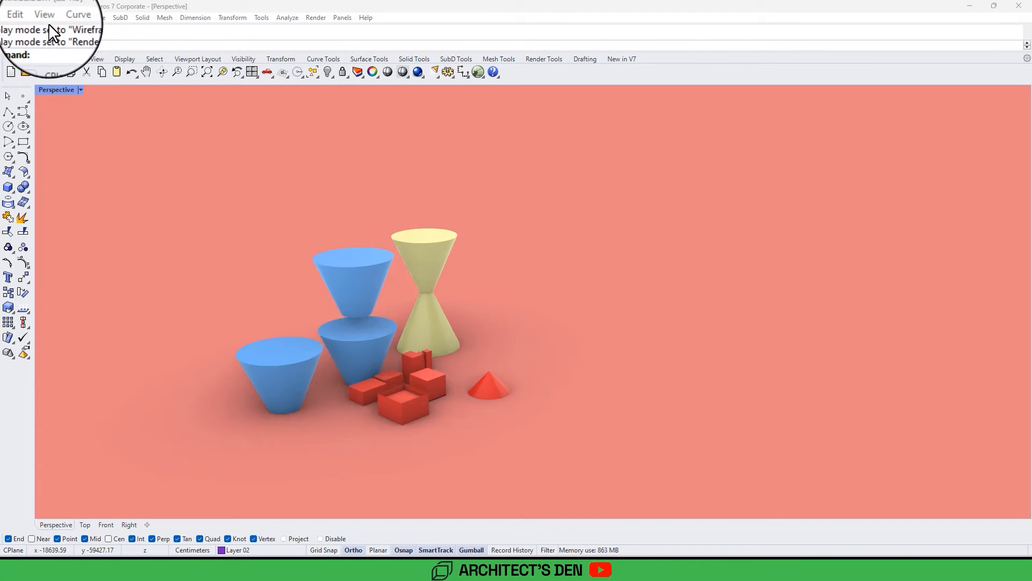
click(80, 90)
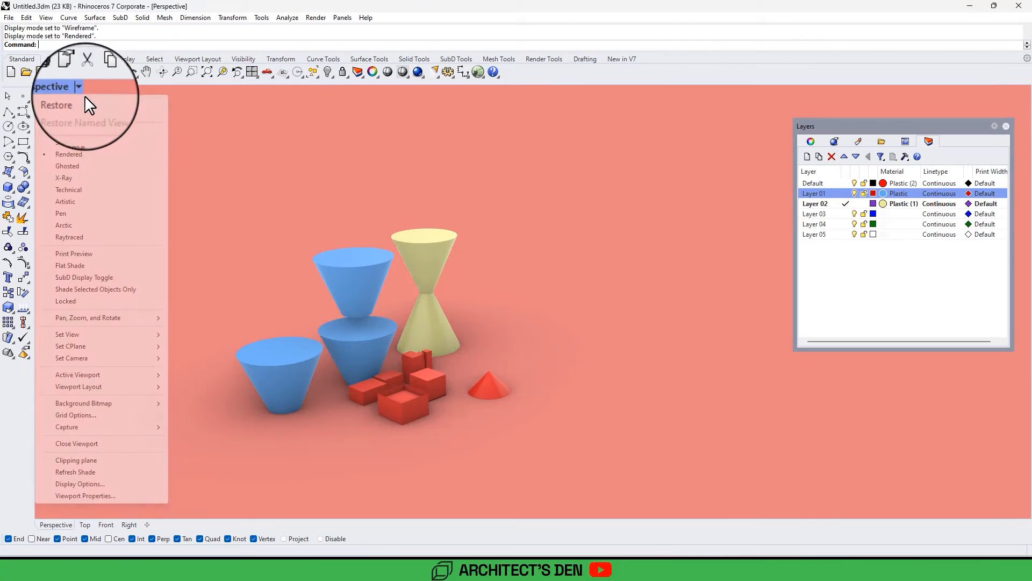
click(228, 133)
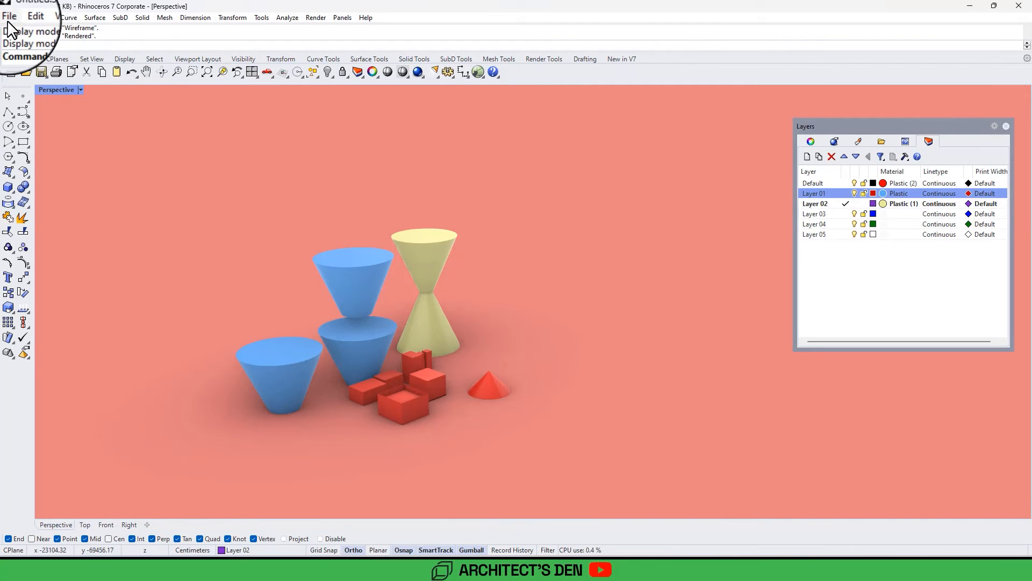
Step: Frame the solids in the rendered perspective view and save the file
scroll(302, 243, down, 3)
scroll(302, 243, up, 4)
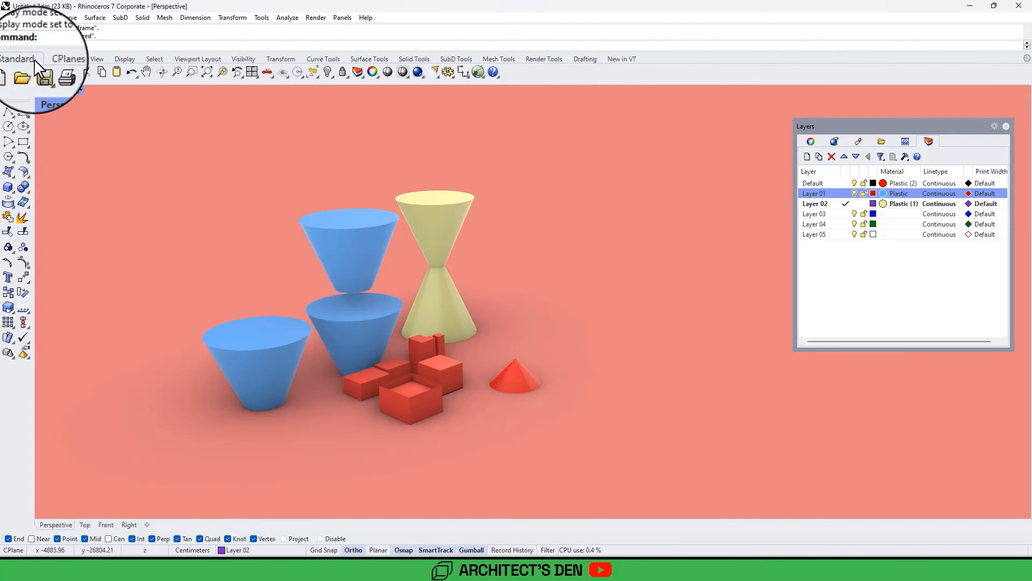
key(ctrl+s)
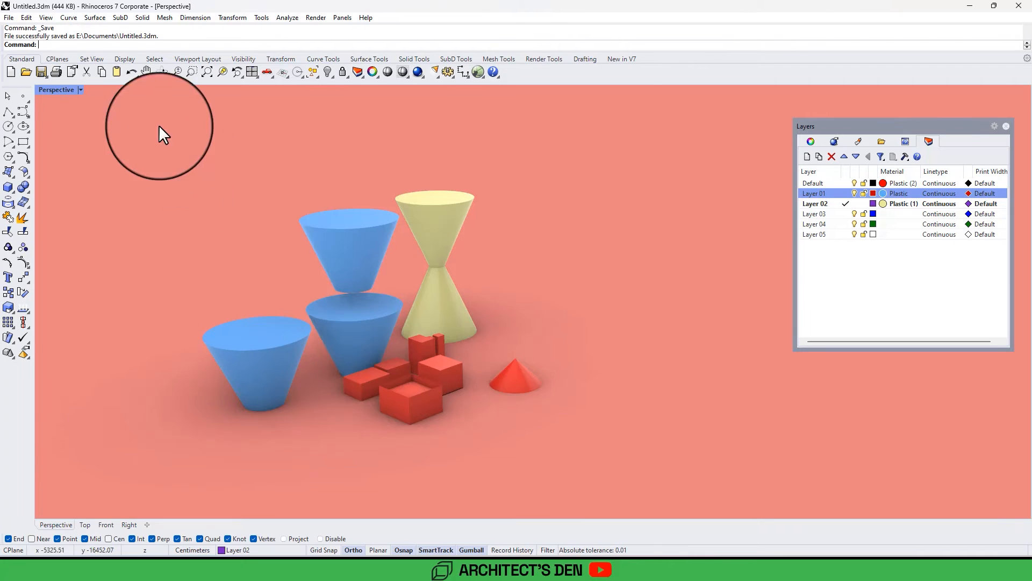
Step: Create a new file from the Large Objects - Centimeters template and maximize the Perspective viewport
click(10, 17)
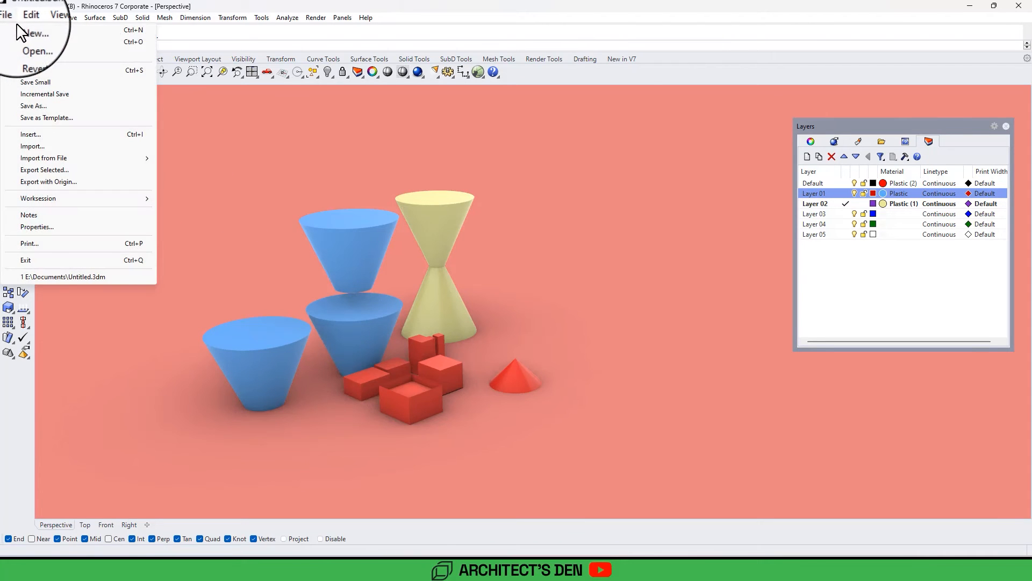
click(27, 29)
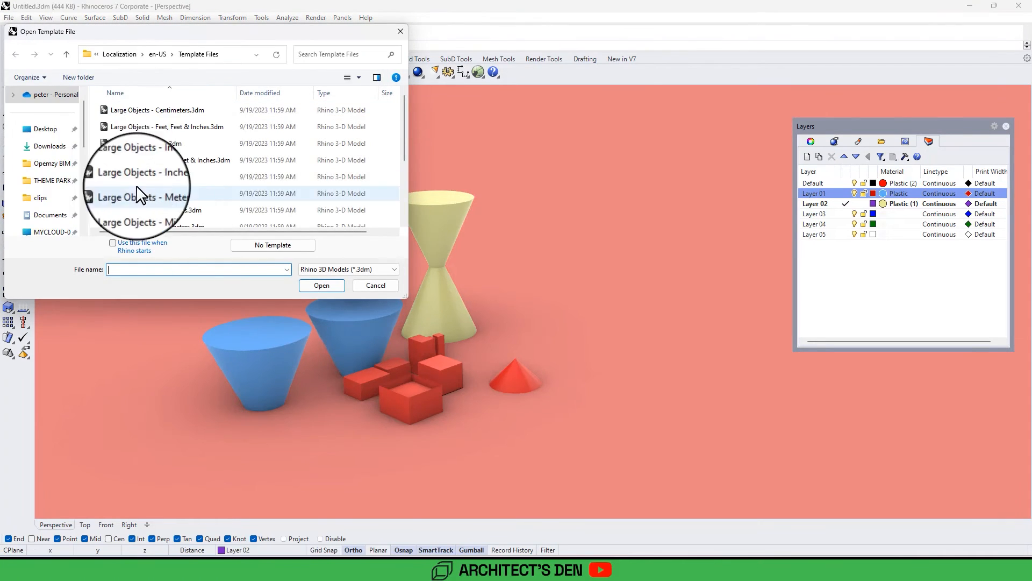
click(130, 110)
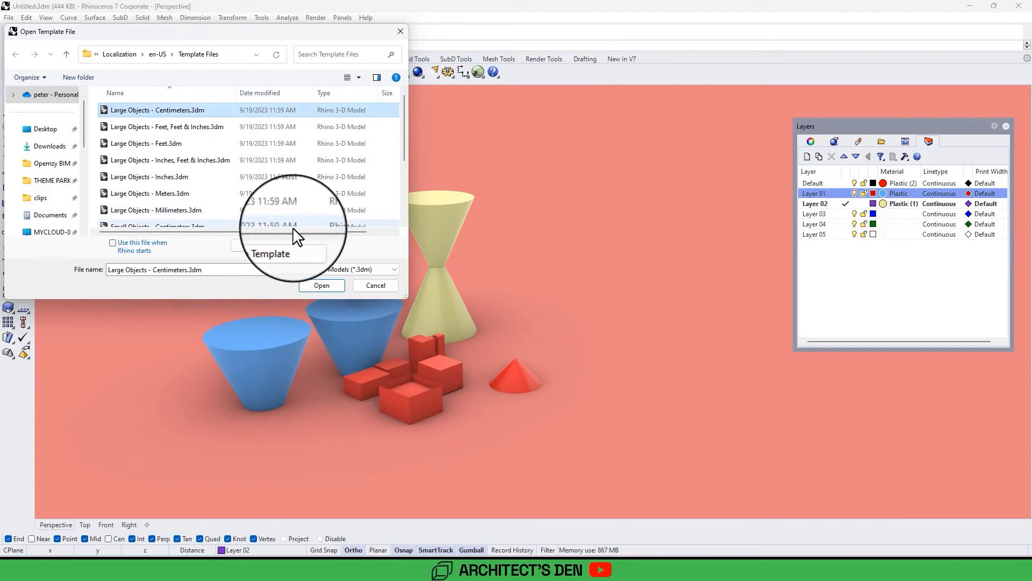
click(322, 285)
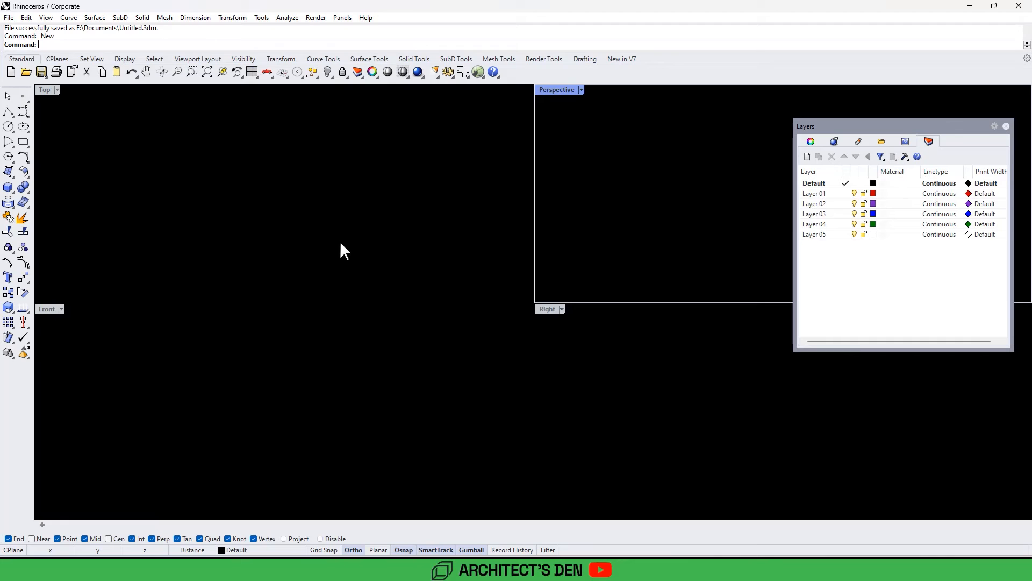
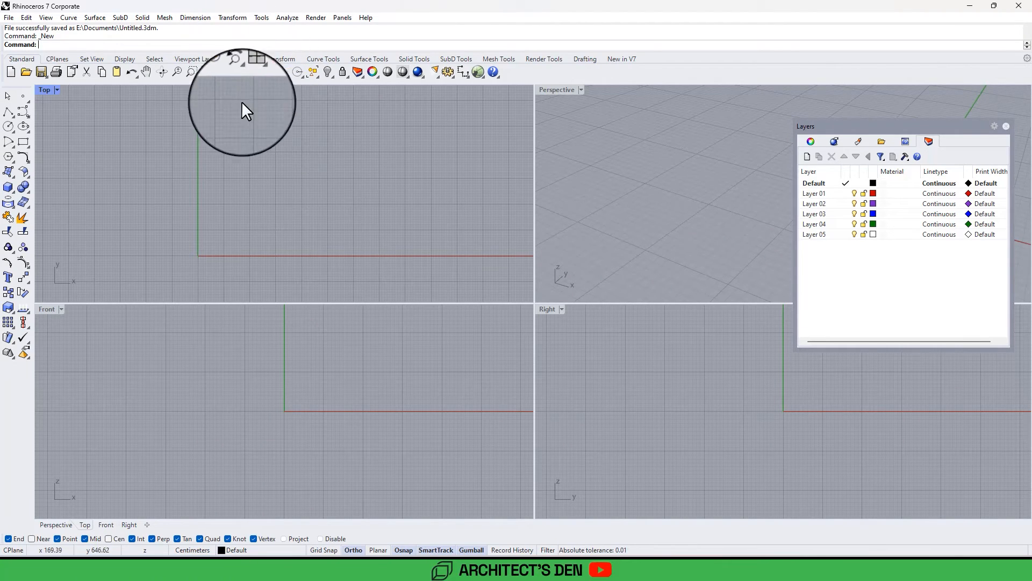
click(566, 92)
click(582, 91)
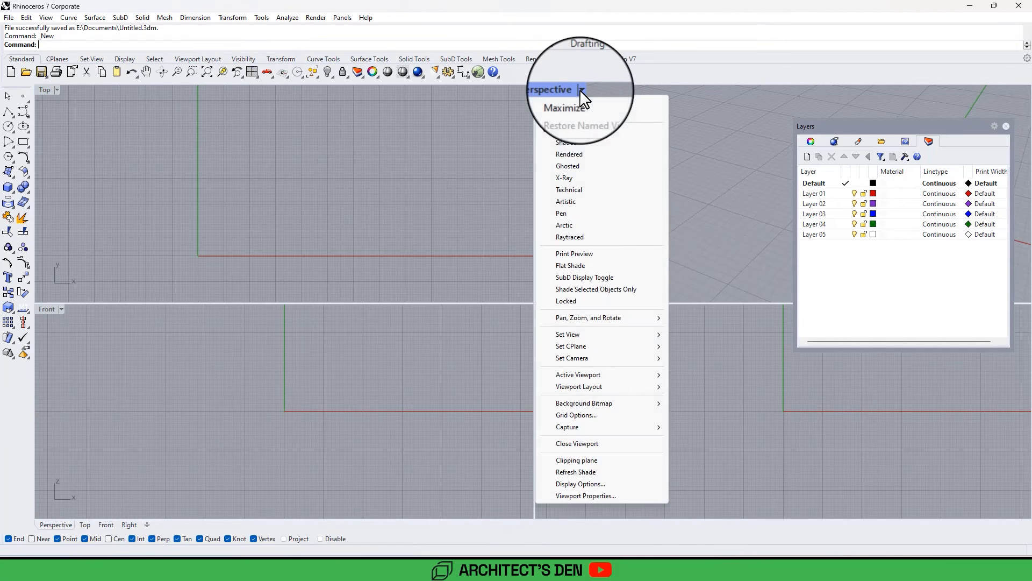
click(578, 101)
Step: Begin a rounded rectangle with the Vertical option and start its base edge at the origin (0)
scroll(388, 160, down, 10)
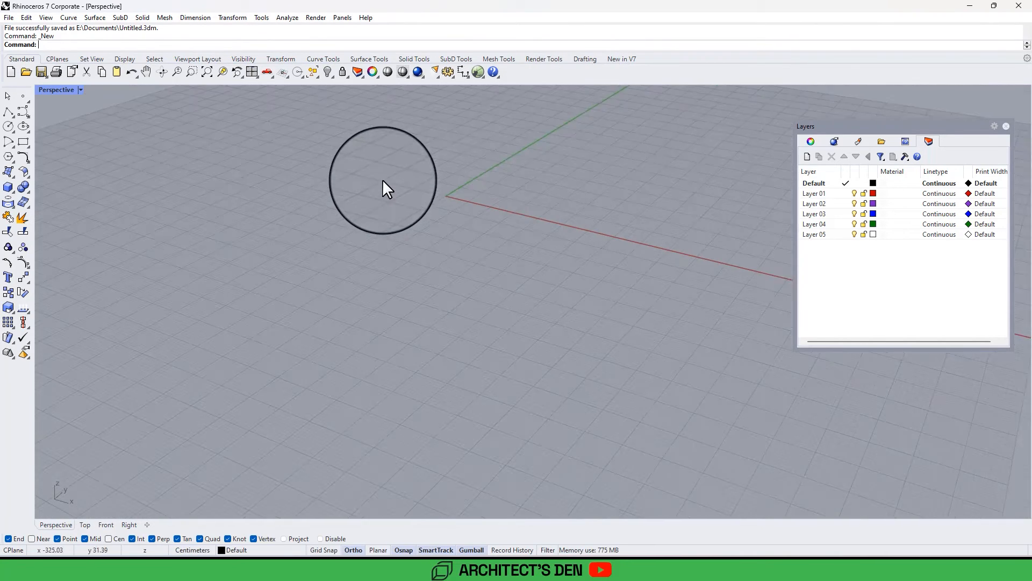
right_drag(367, 172, 408, 231)
scroll(433, 214, up, 14)
scroll(408, 231, down, 14)
scroll(331, 243, up, 6)
right_drag(304, 221, 274, 207)
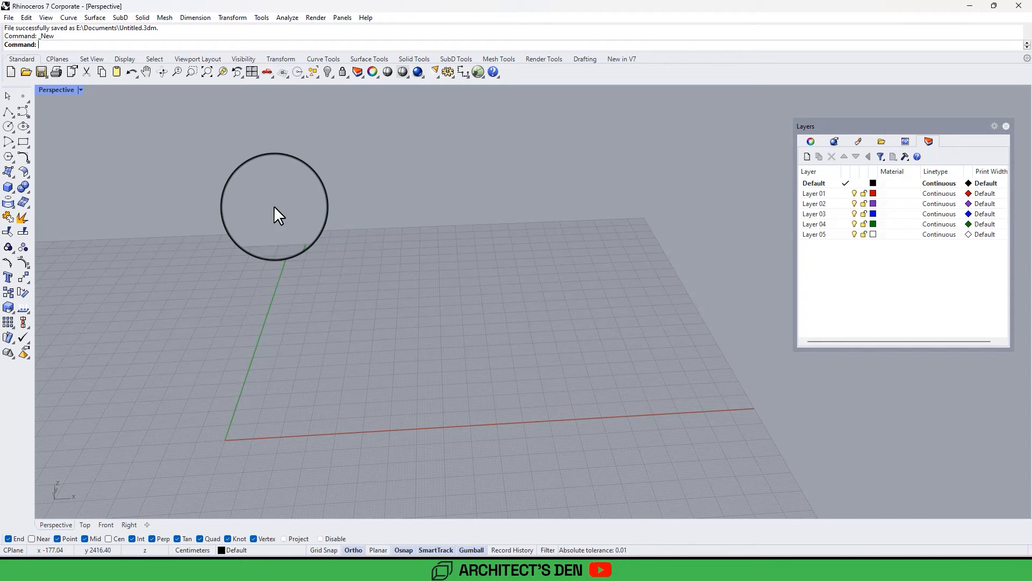
right_drag(273, 205, 254, 473)
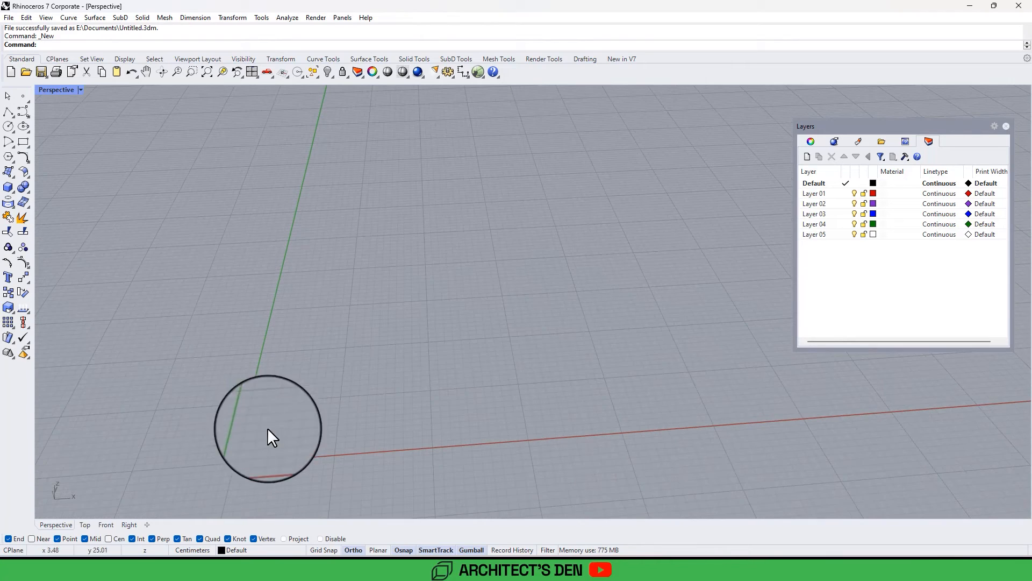
right_drag(282, 427, 264, 415)
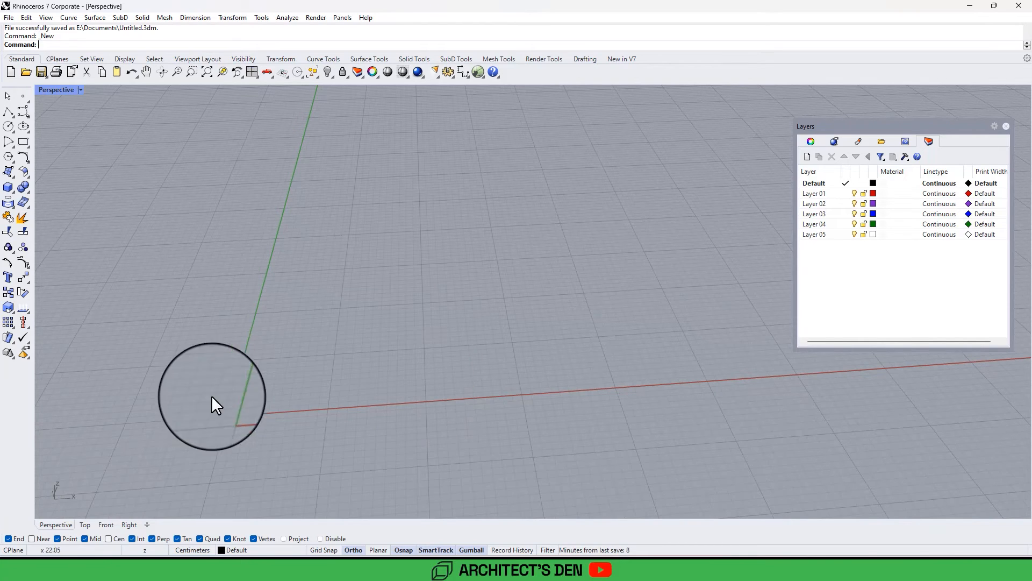
click(27, 145)
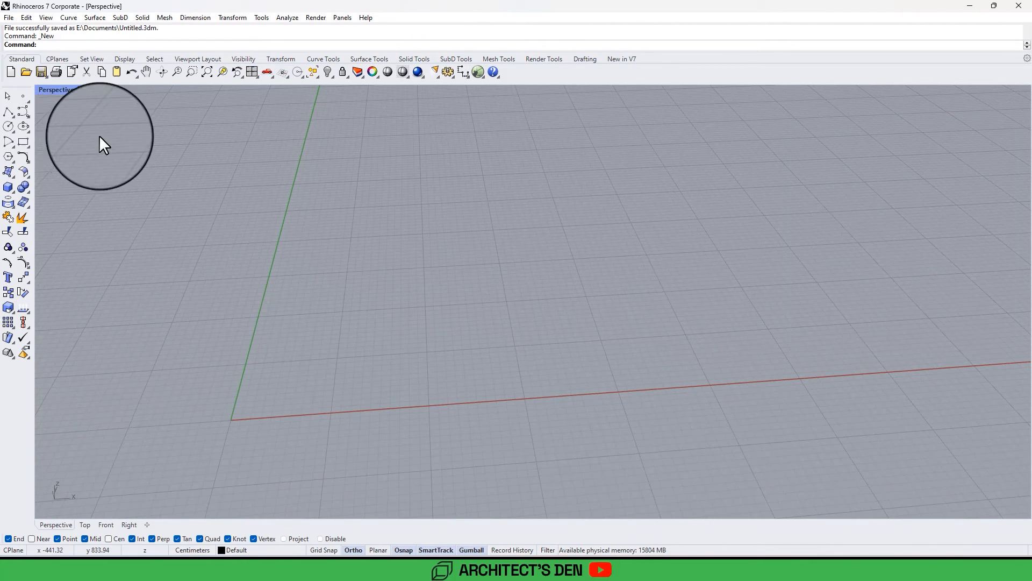
click(25, 143)
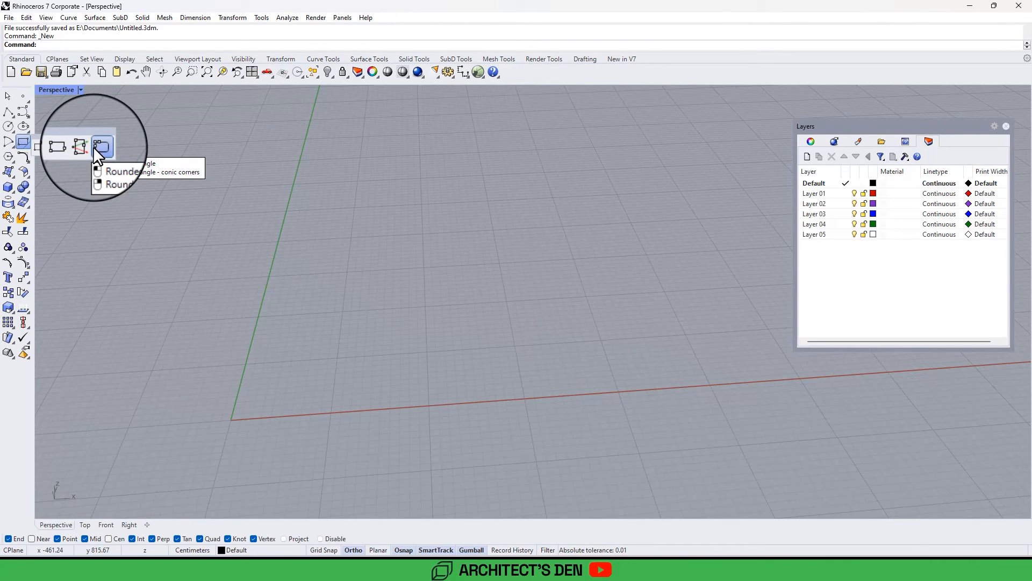
click(100, 147)
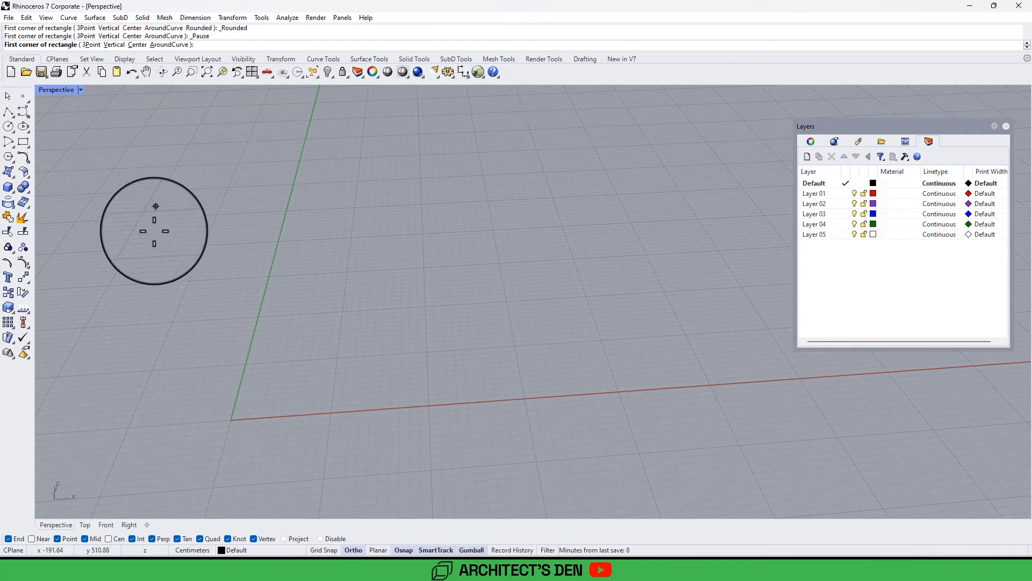
click(114, 44)
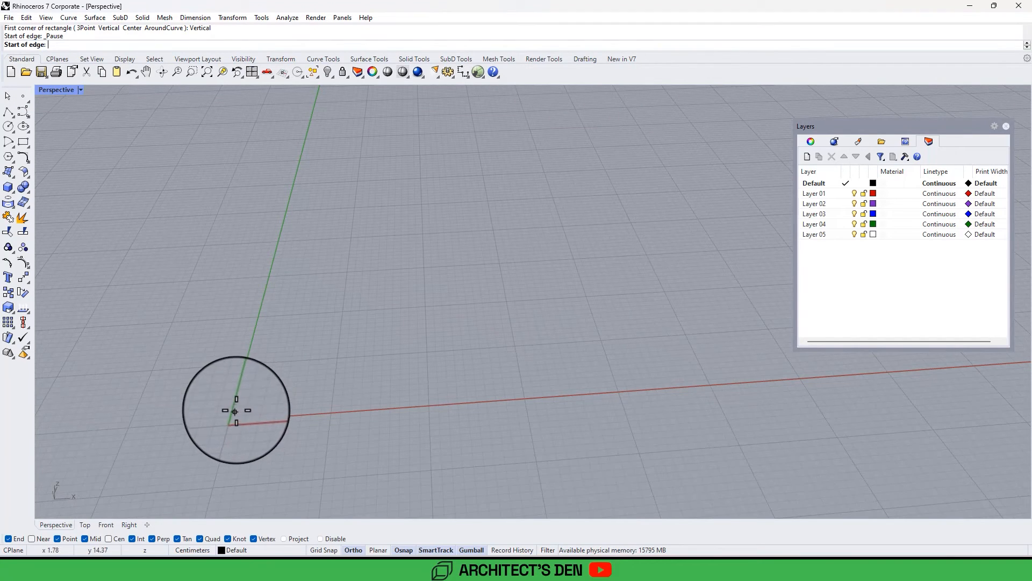
text(0)
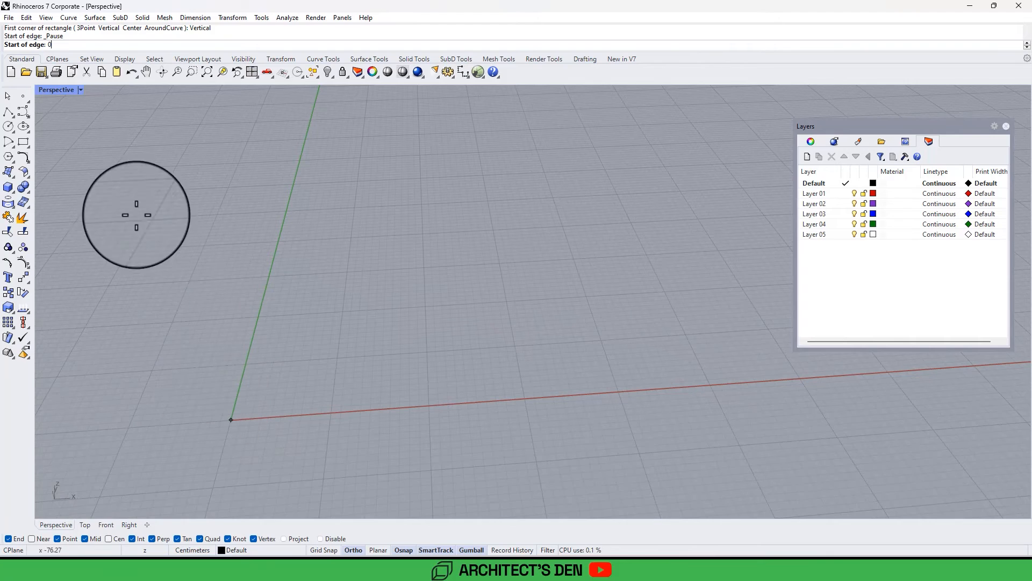
key(Return)
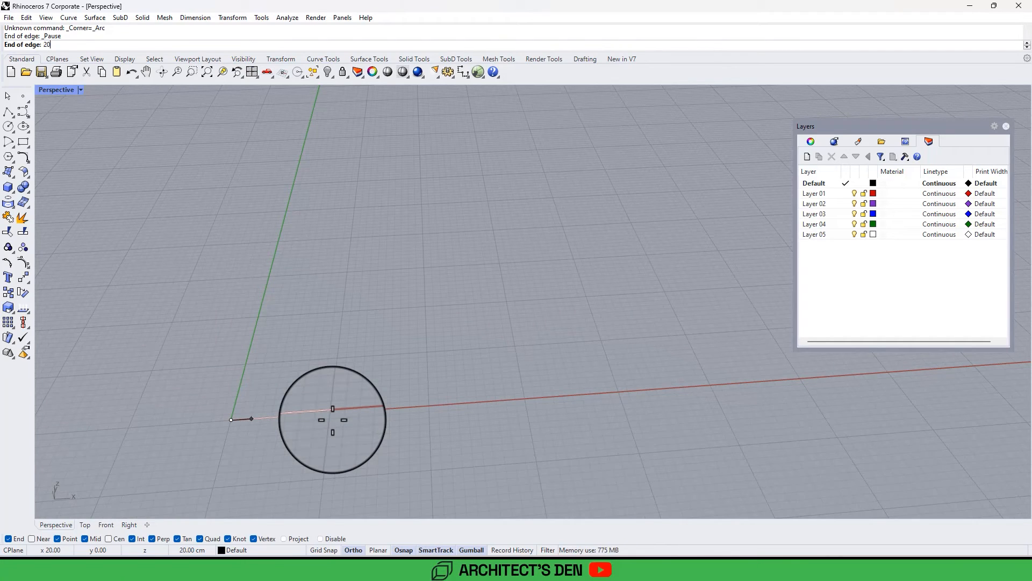
Step: Give the vertical rounded rectangle a 20 cm base edge along the X axis and a 40 cm height, and finish its rounded corners
scroll(245, 431, up, 10)
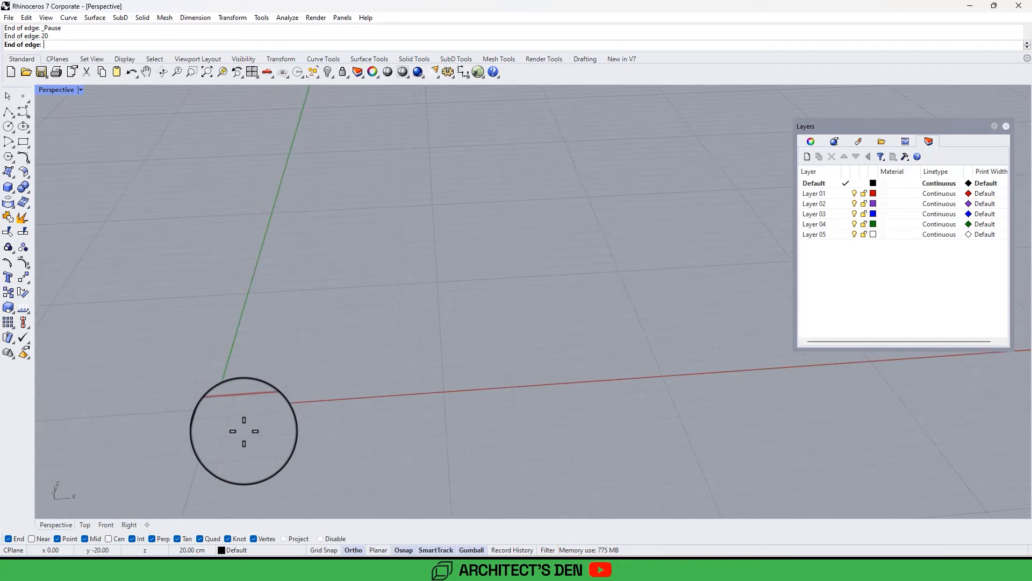
scroll(242, 398, down, 4)
scroll(252, 331, down, 6)
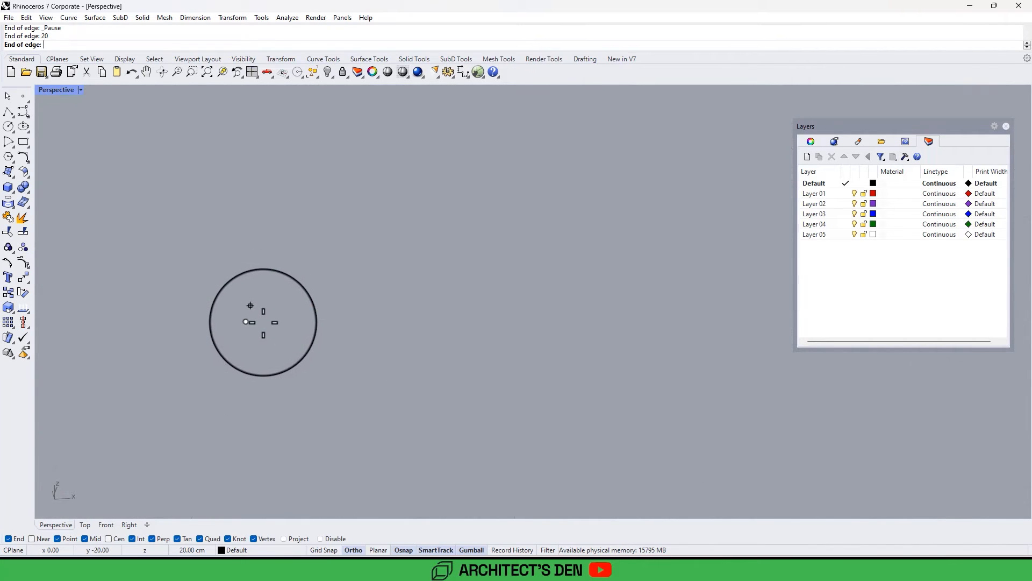
scroll(246, 324, up, 6)
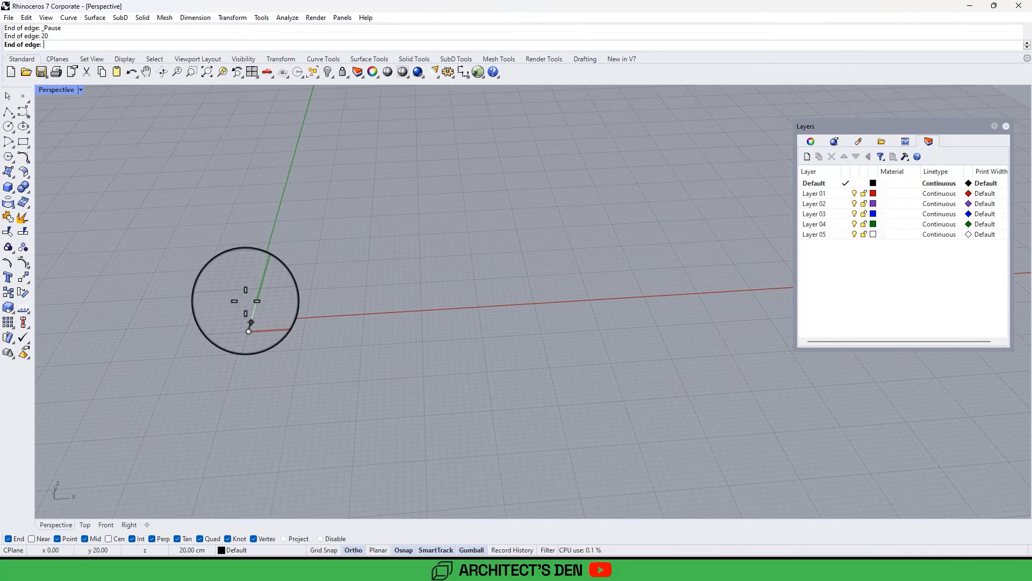
scroll(252, 334, down, 5)
scroll(261, 343, down, 4)
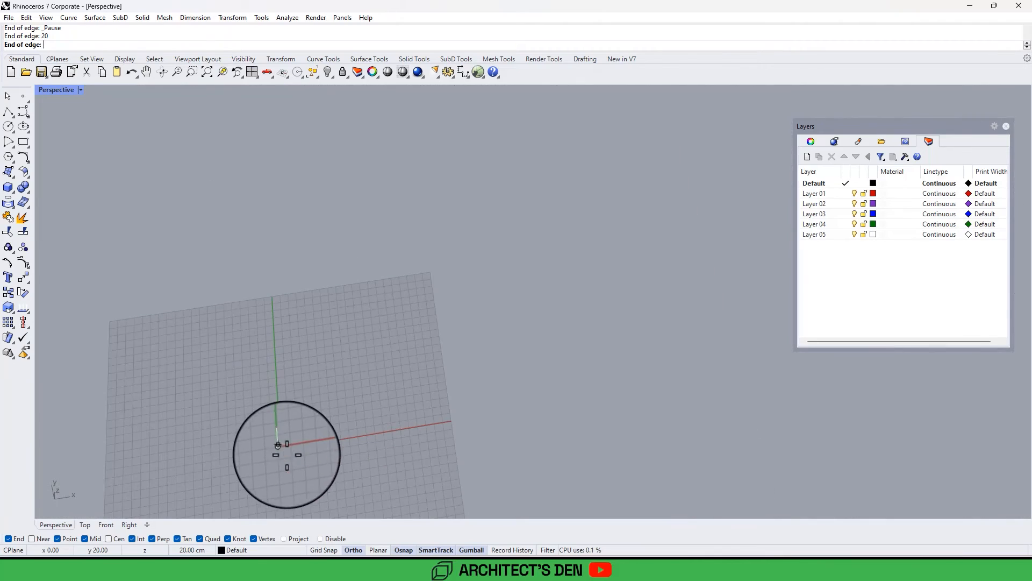
scroll(279, 446, up, 7)
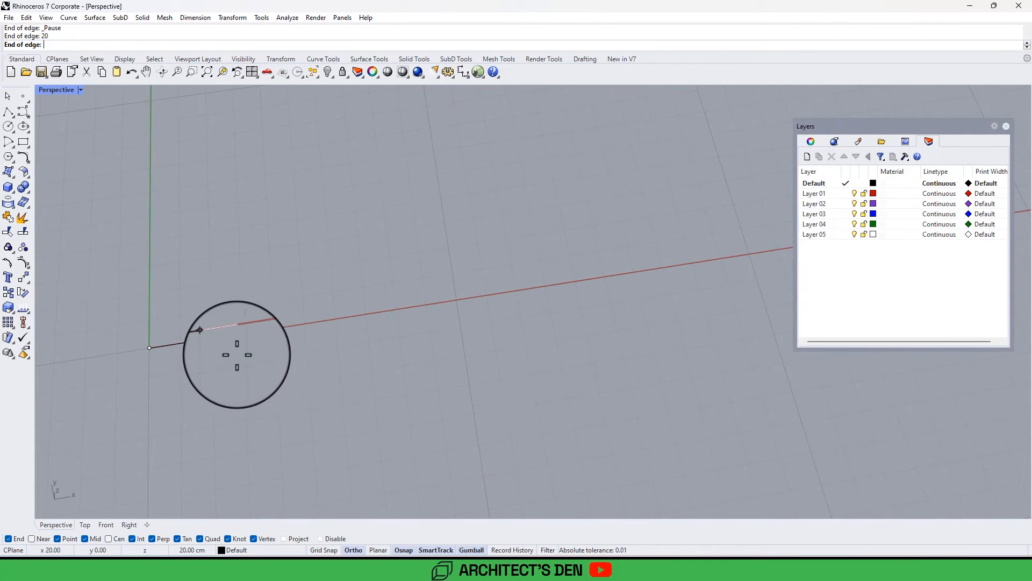
scroll(242, 339, up, 7)
right_drag(246, 332, 270, 318)
scroll(245, 394, up, 5)
scroll(263, 374, down, 5)
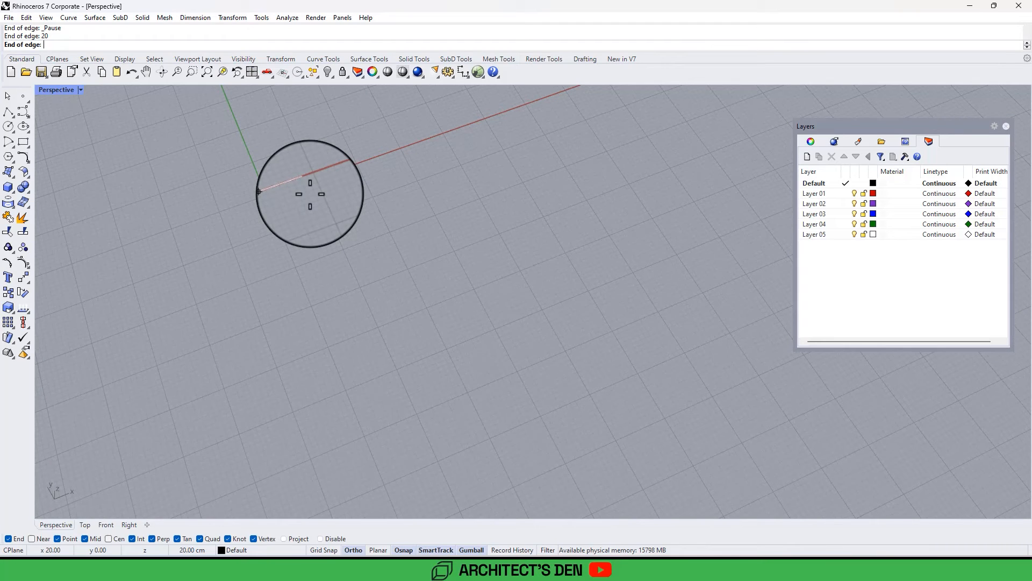
right_drag(268, 199, 290, 285)
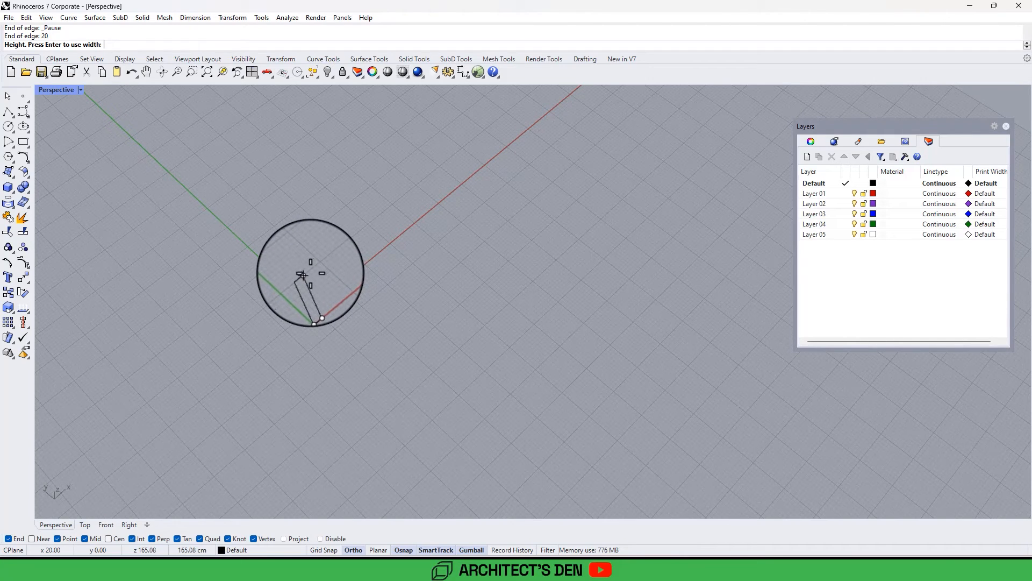
right_drag(316, 315, 325, 264)
right_drag(358, 204, 339, 86)
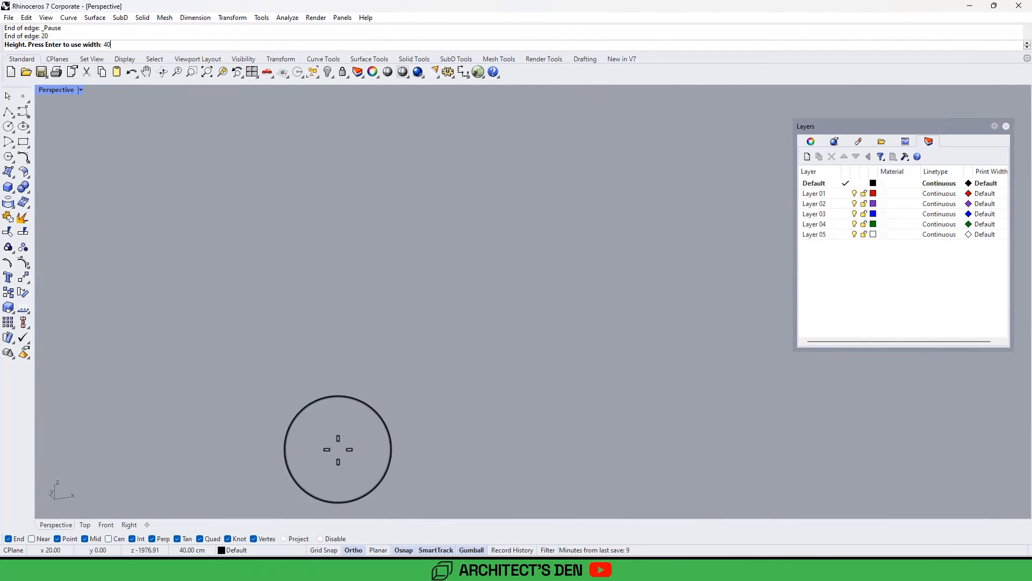
right_drag(339, 446, 322, 374)
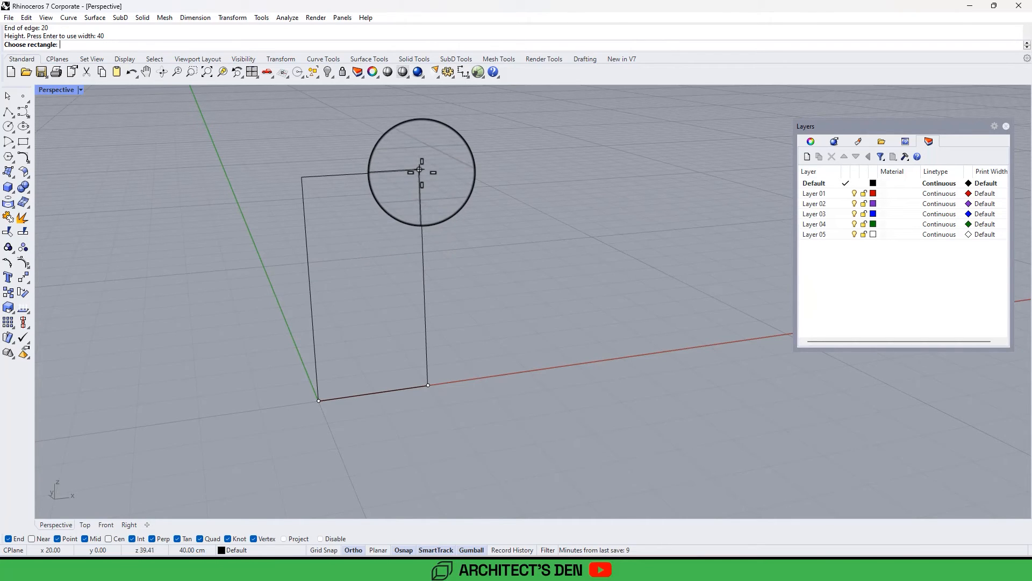
click(420, 174)
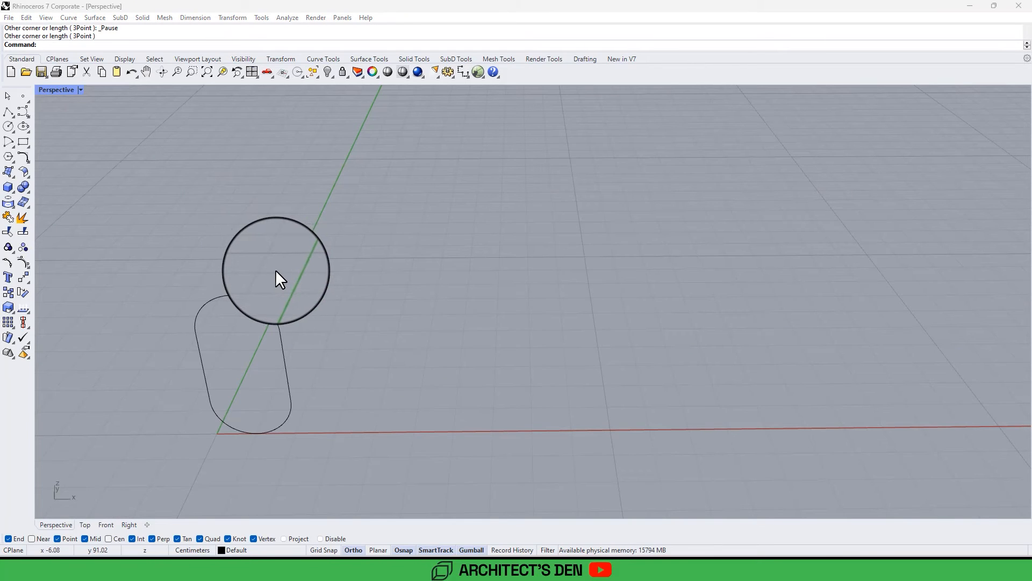
Step: Discard the current drawing unsaved, start a fresh file from the Large Objects - Centimeters template and maximize its Perspective viewport
click(8, 17)
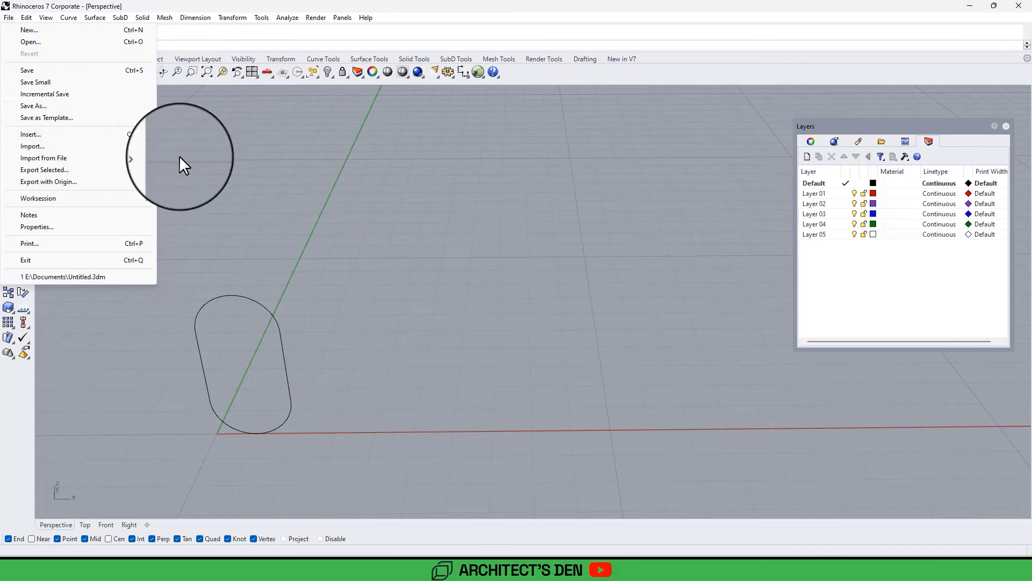
click(64, 31)
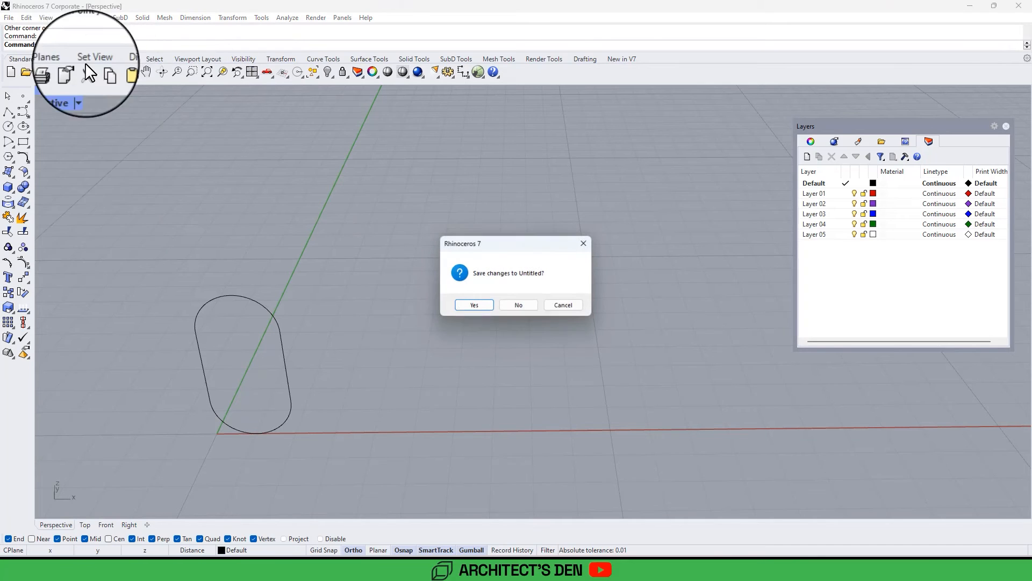
click(515, 305)
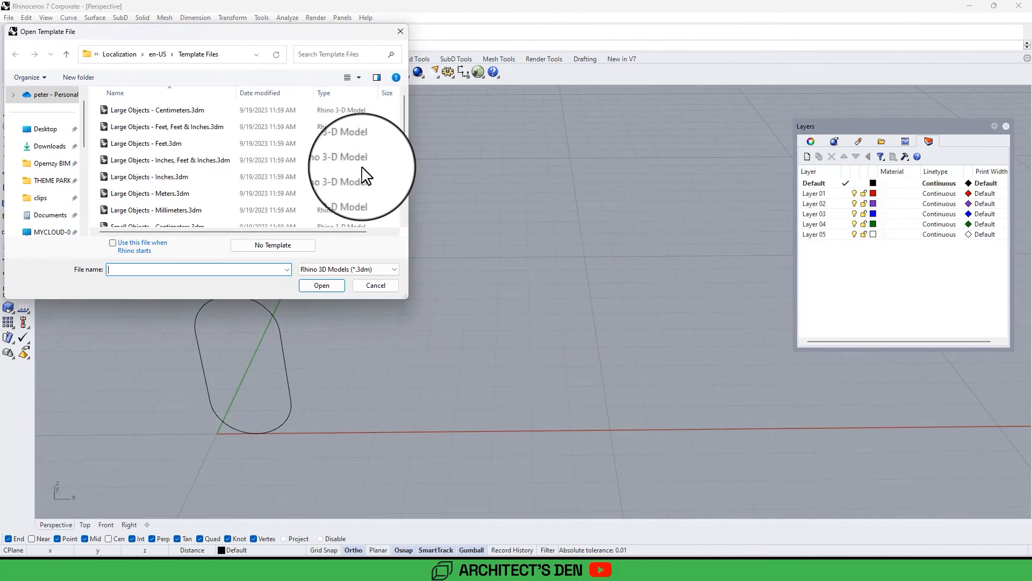
click(185, 110)
scroll(189, 211, down, 1)
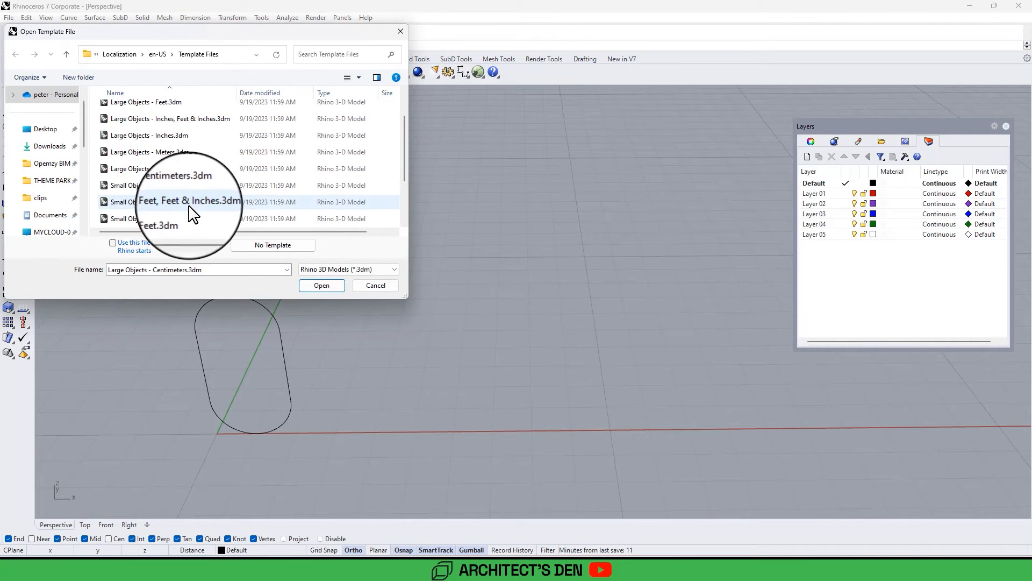
click(307, 285)
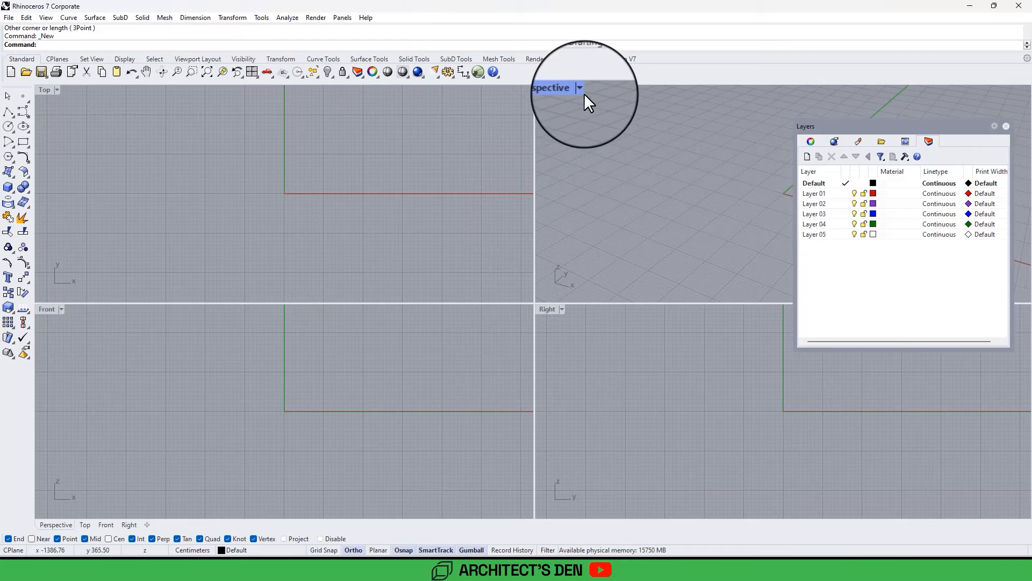
click(583, 92)
click(565, 102)
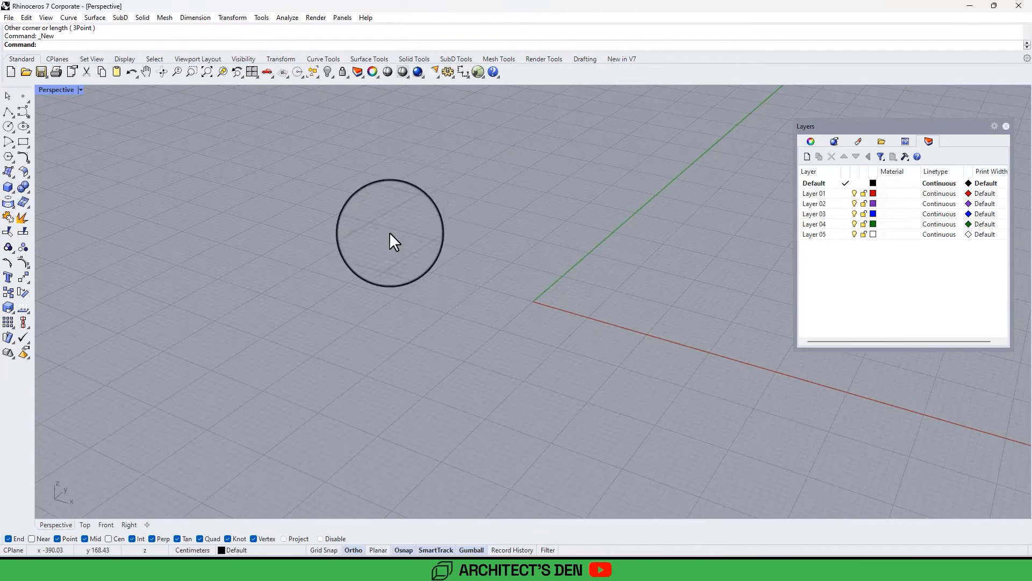
scroll(546, 210, up, 6)
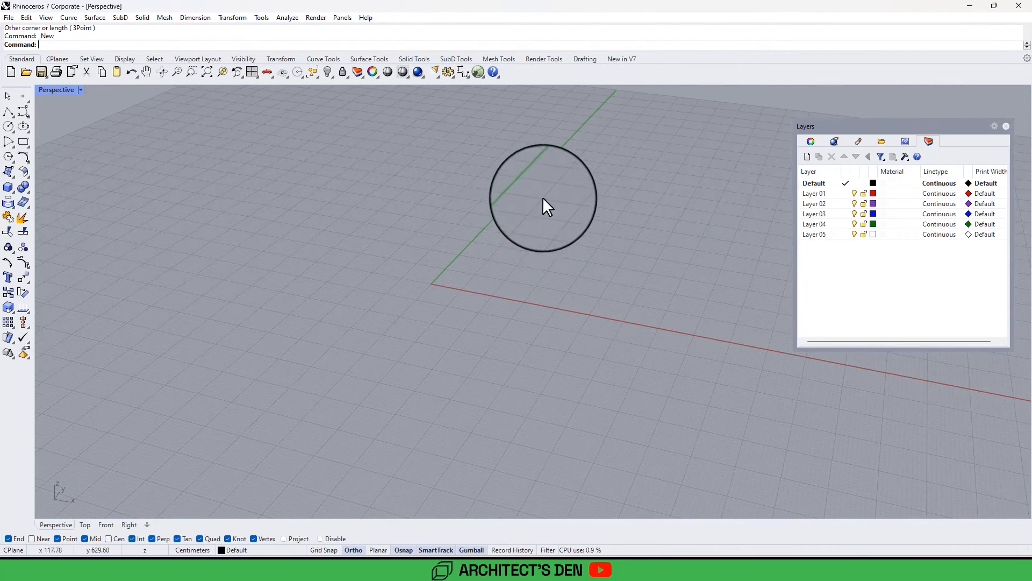
right_drag(417, 258, 352, 195)
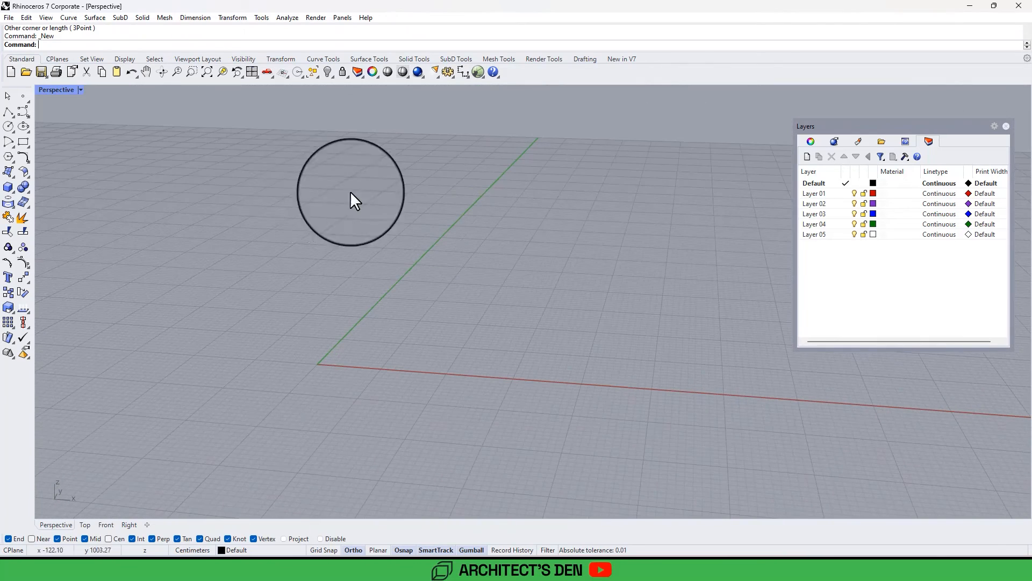
click(31, 144)
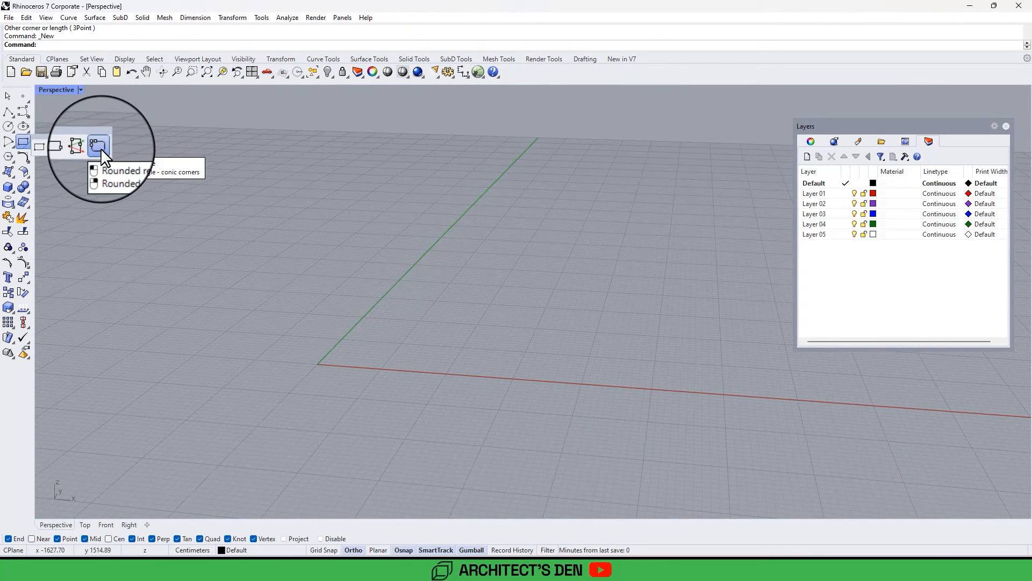
click(101, 147)
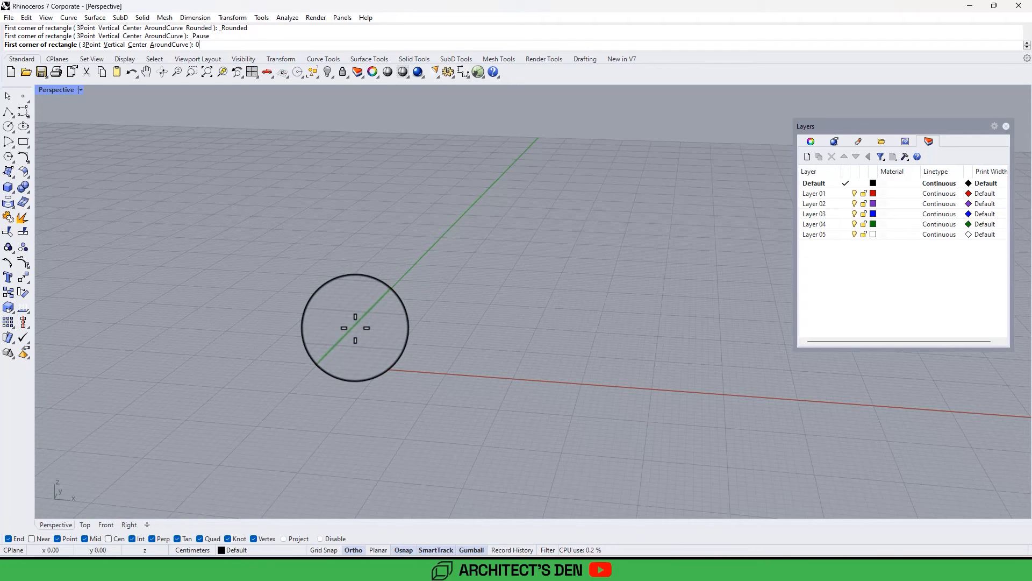
key(Return)
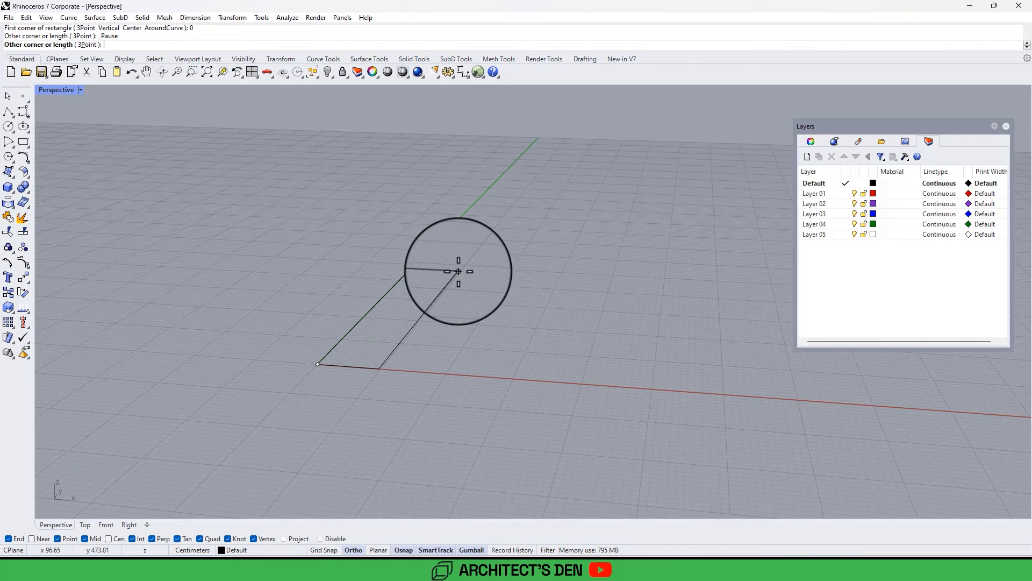
key(Escape)
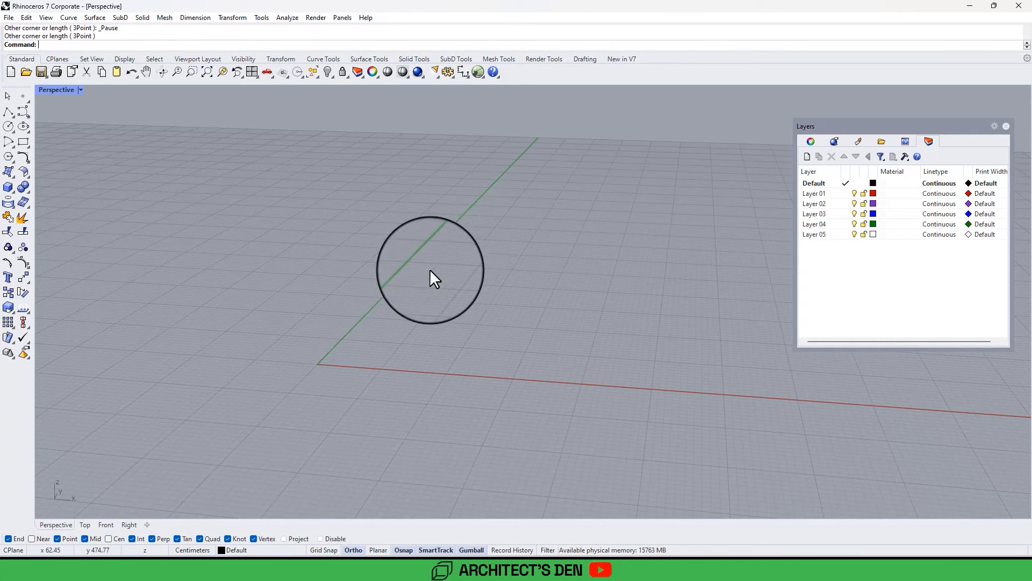
Step: Try to draw a vertical rounded rectangle from the origin with a 20 cm base edge along the X axis and a 40 cm height
click(28, 145)
click(98, 149)
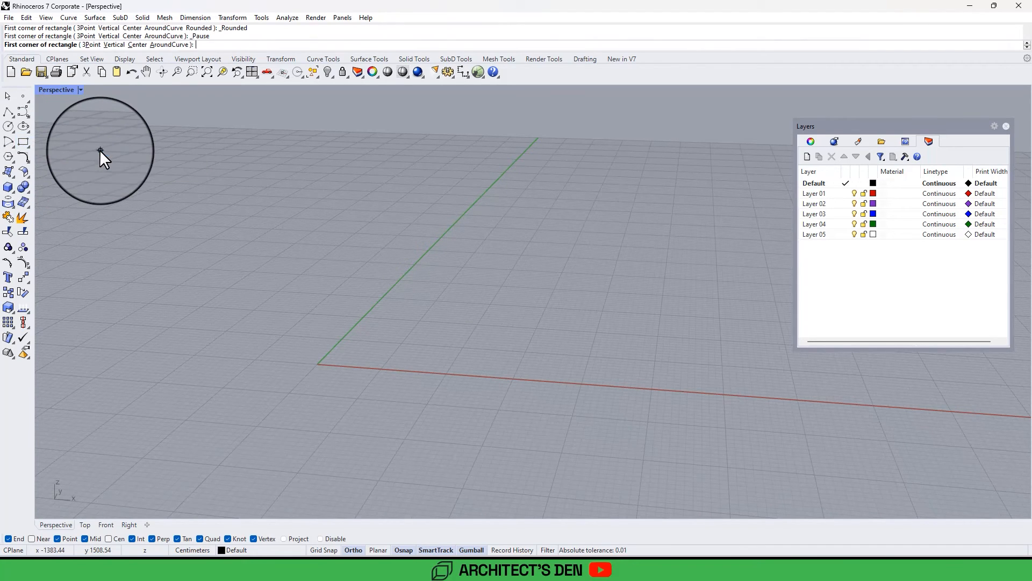
click(108, 45)
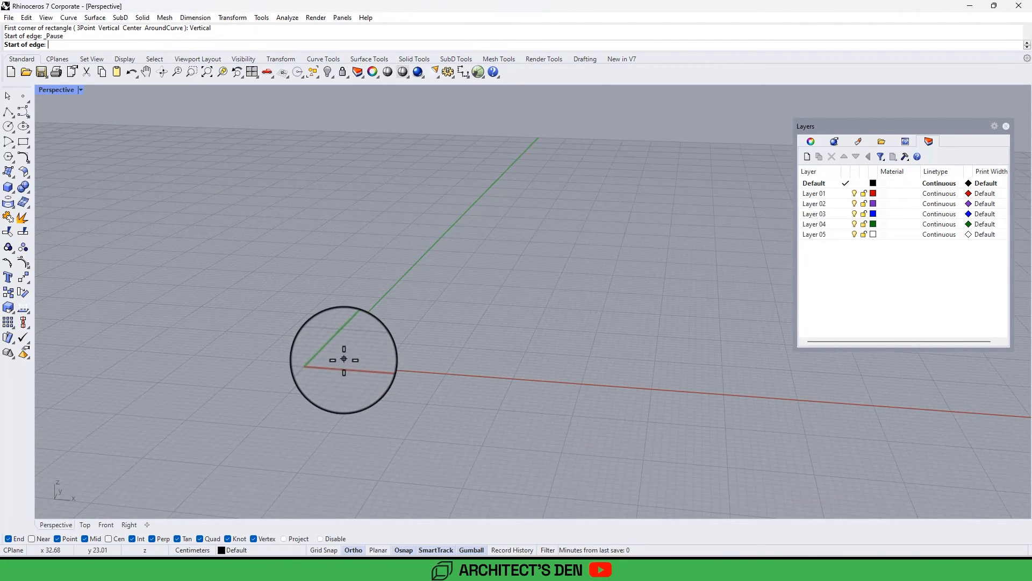
text(0)
key(Return)
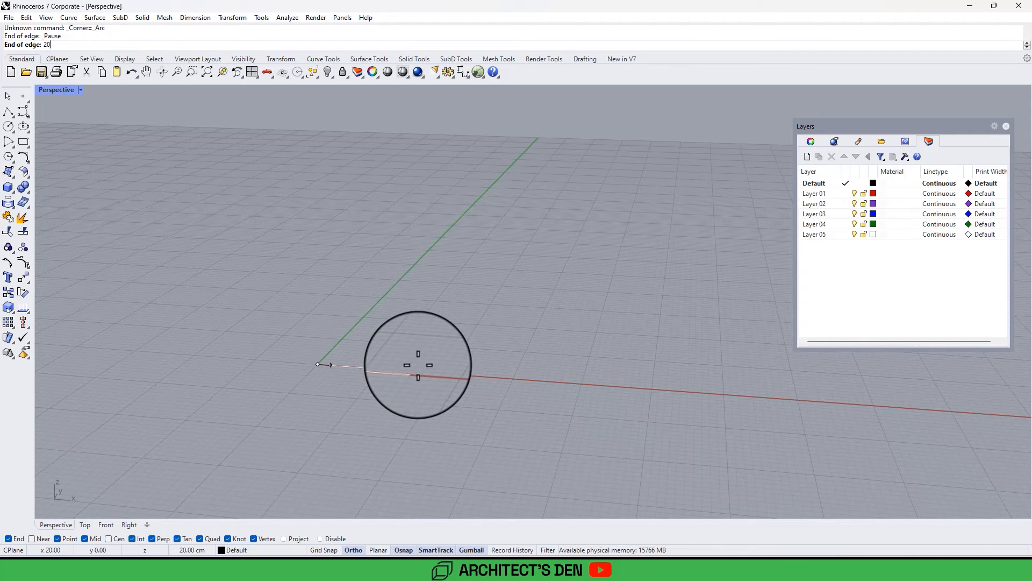
click(367, 371)
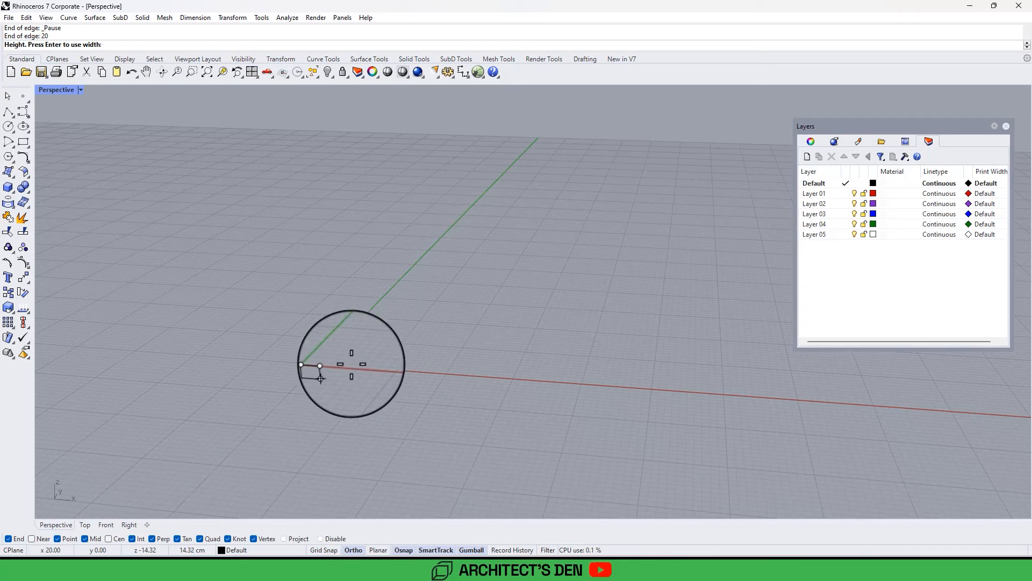
scroll(326, 316, up, 2)
scroll(325, 336, up, 2)
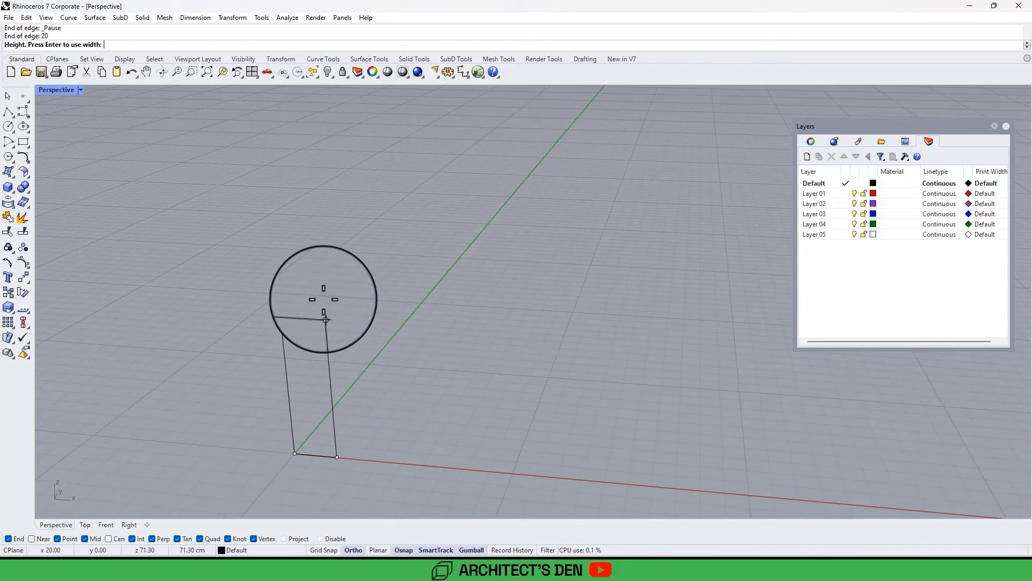
text(4)
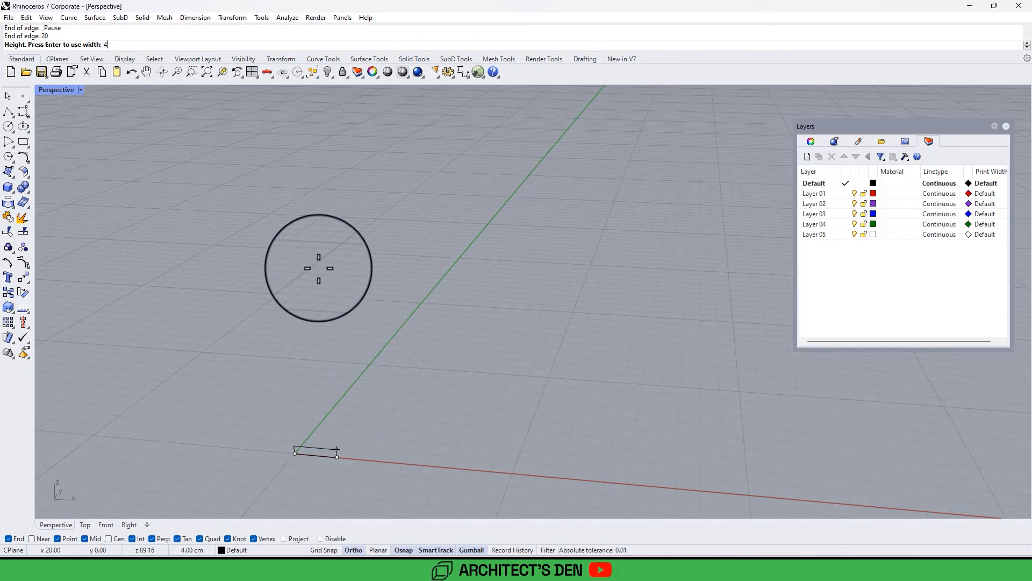
text(0)
key(Return)
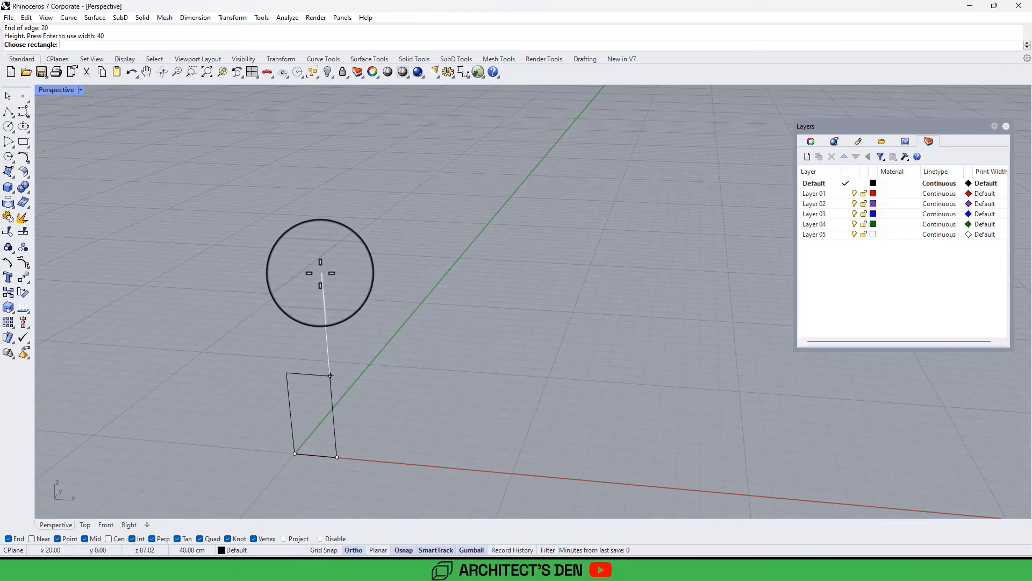
key(Escape)
scroll(308, 459, up, 6)
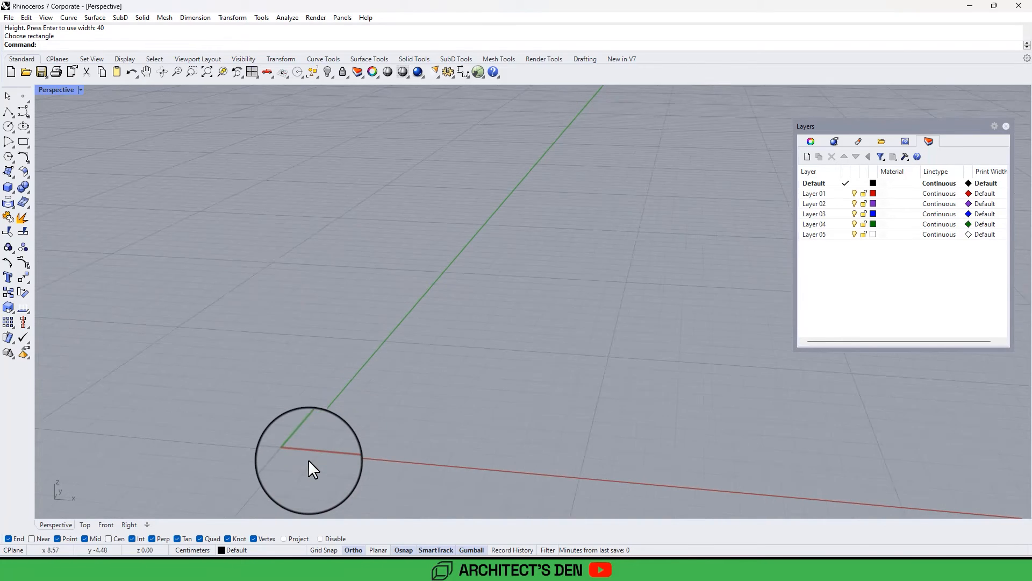
right_drag(307, 452, 326, 412)
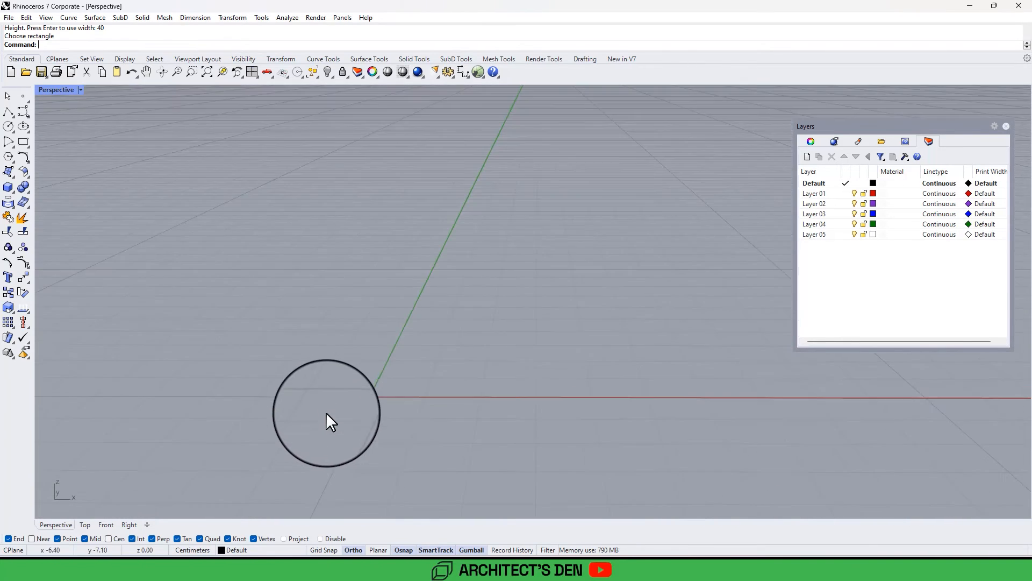
key(ctrl+z)
shift+right_drag(501, 300, 400, 359)
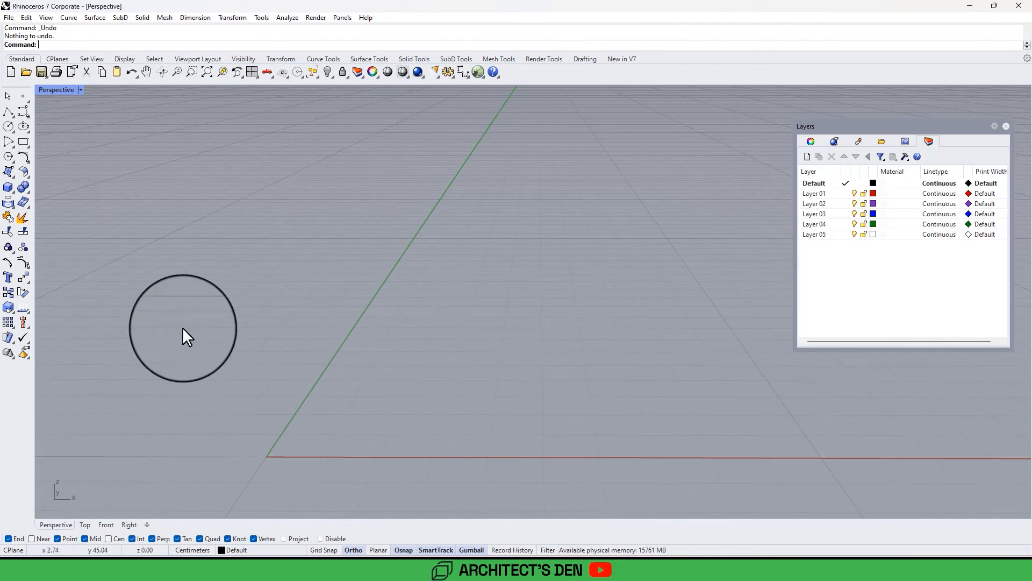
click(29, 145)
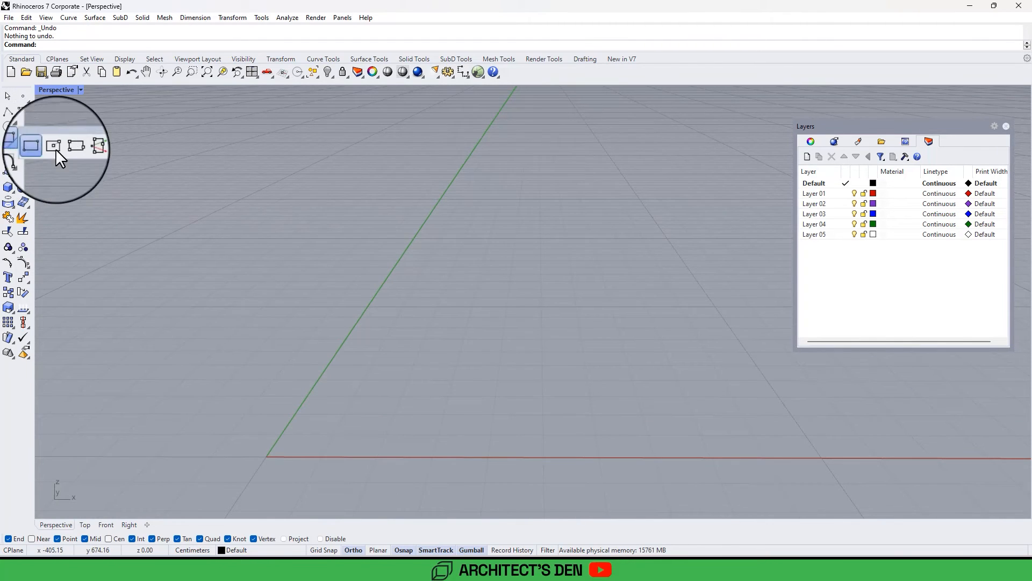
click(98, 146)
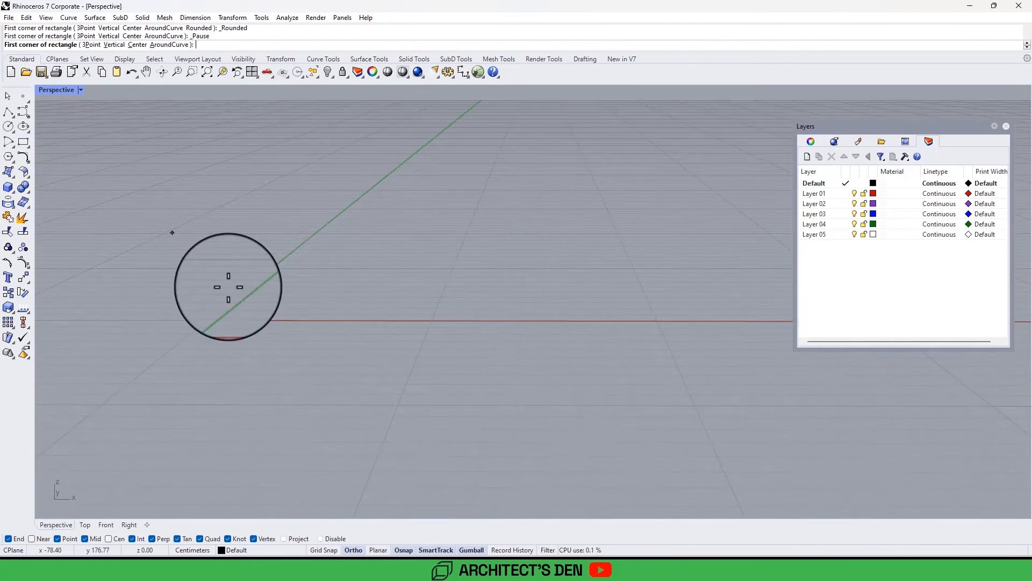
right_drag(228, 287, 172, 329)
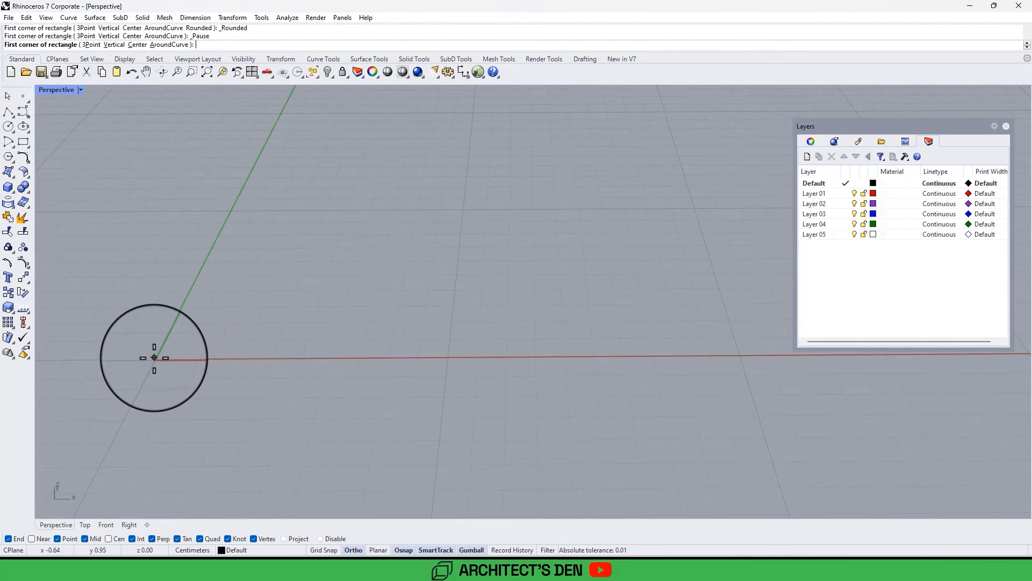
click(109, 44)
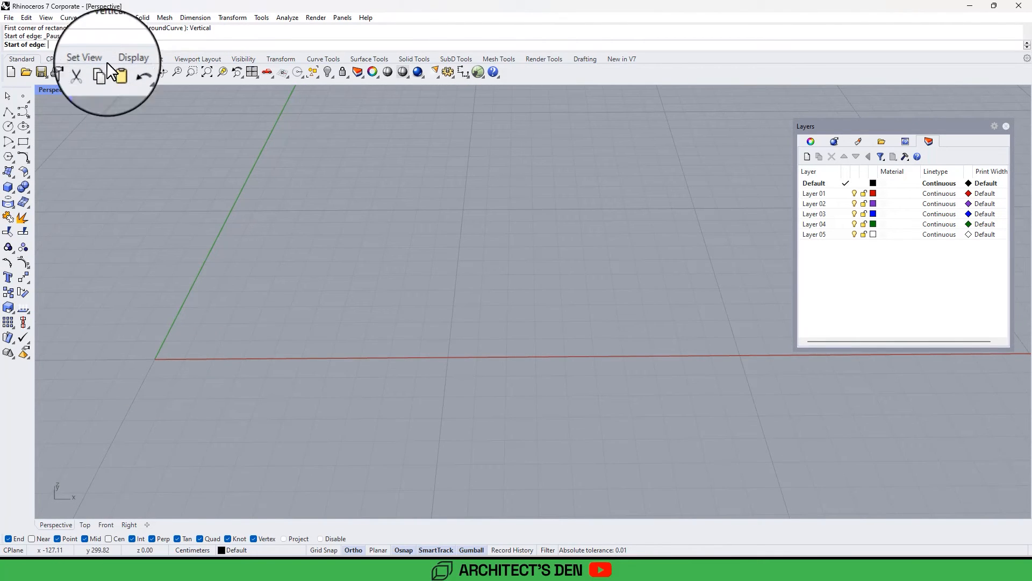
click(29, 145)
click(101, 148)
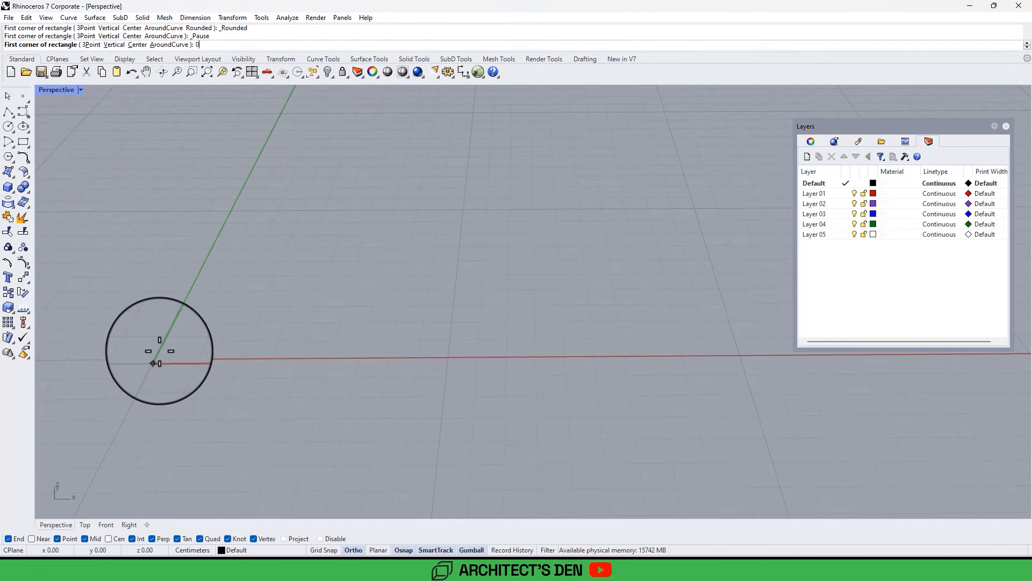
key(Return)
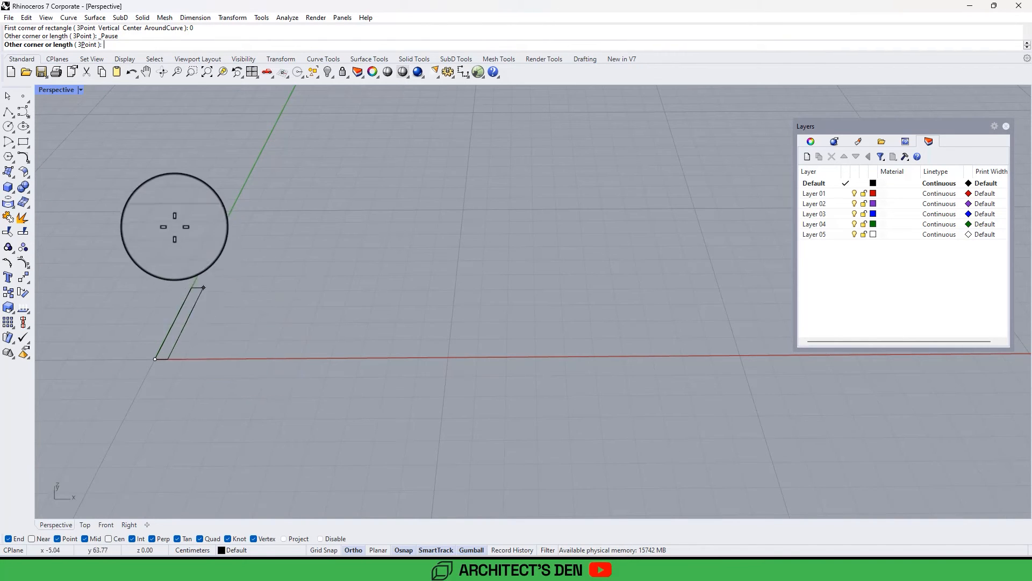
key(Escape)
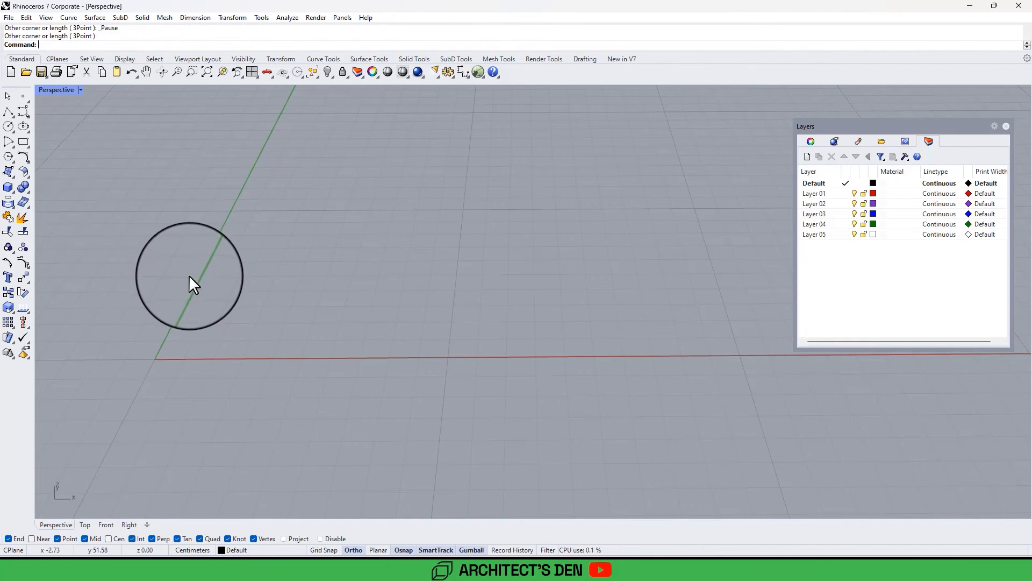
Step: Try again to draw the vertical rounded rectangle from the origin (0), 20 cm along the X axis and 40 cm high
click(28, 143)
click(93, 146)
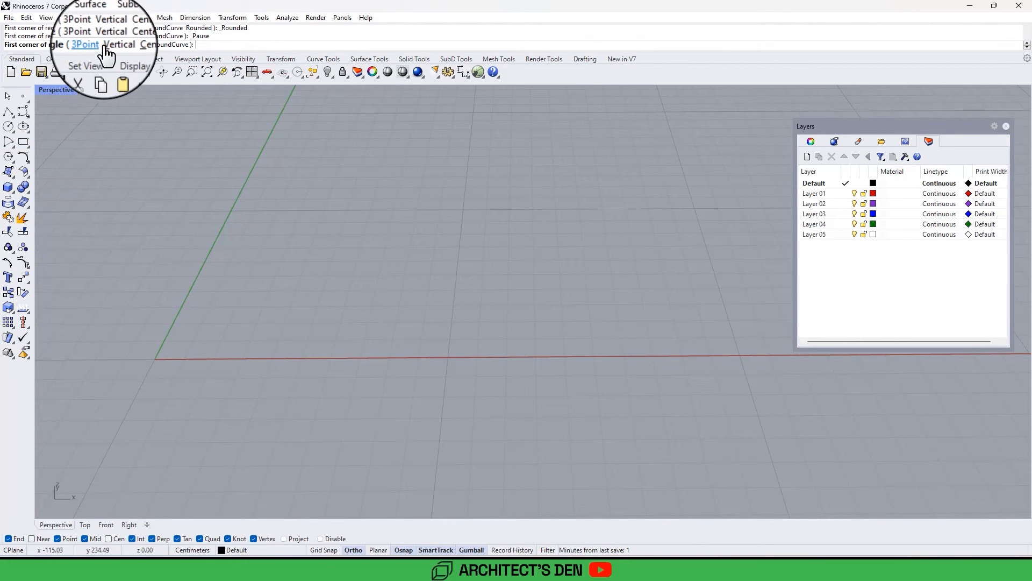
click(105, 45)
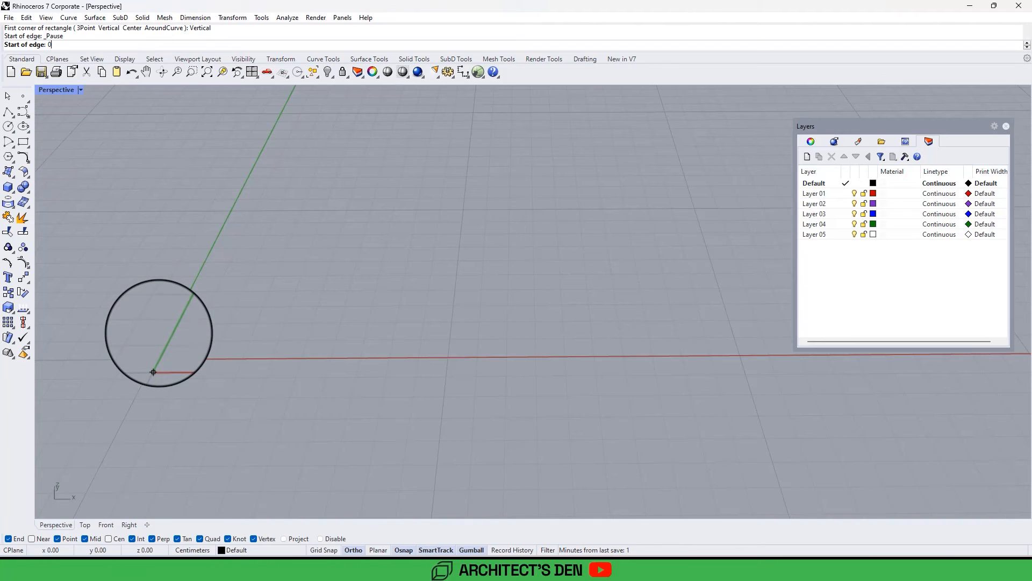
text(0)
key(Return)
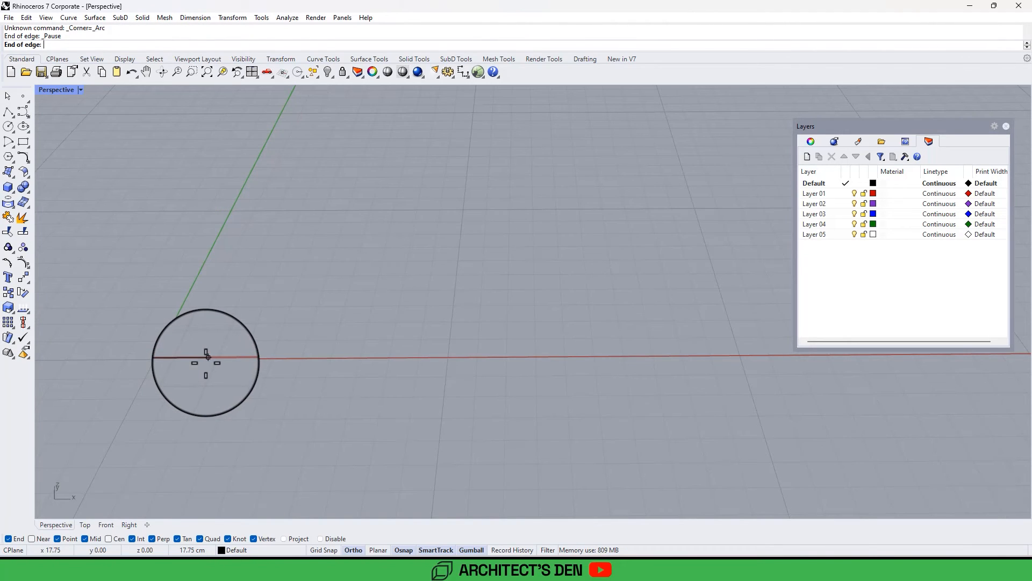
text(20)
key(Return)
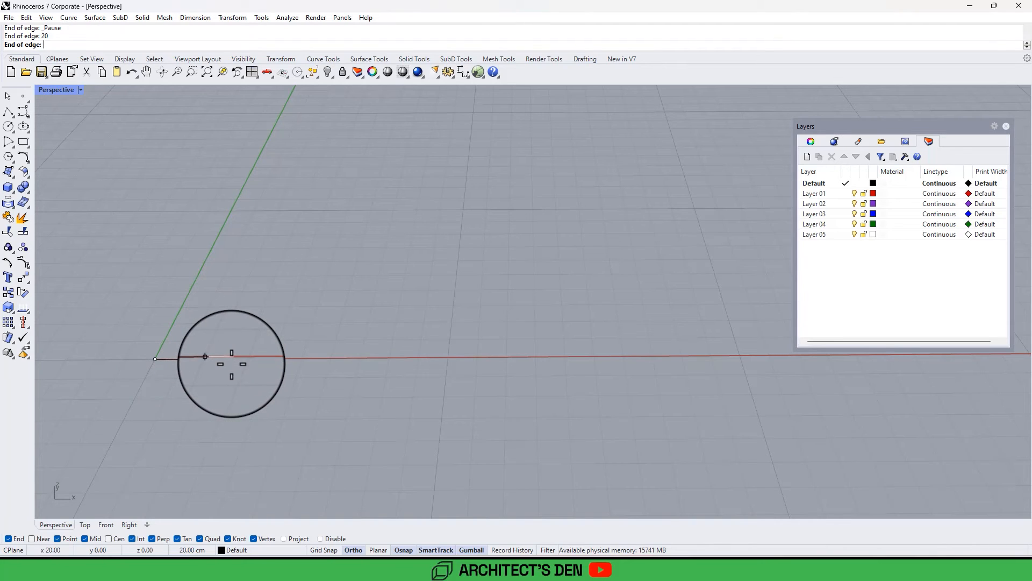
click(204, 356)
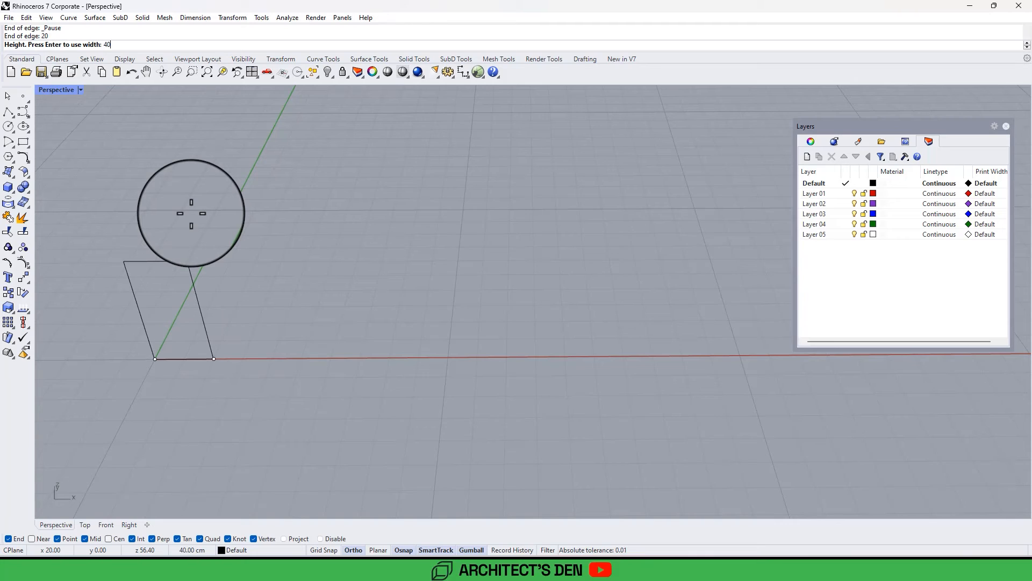
key(Escape)
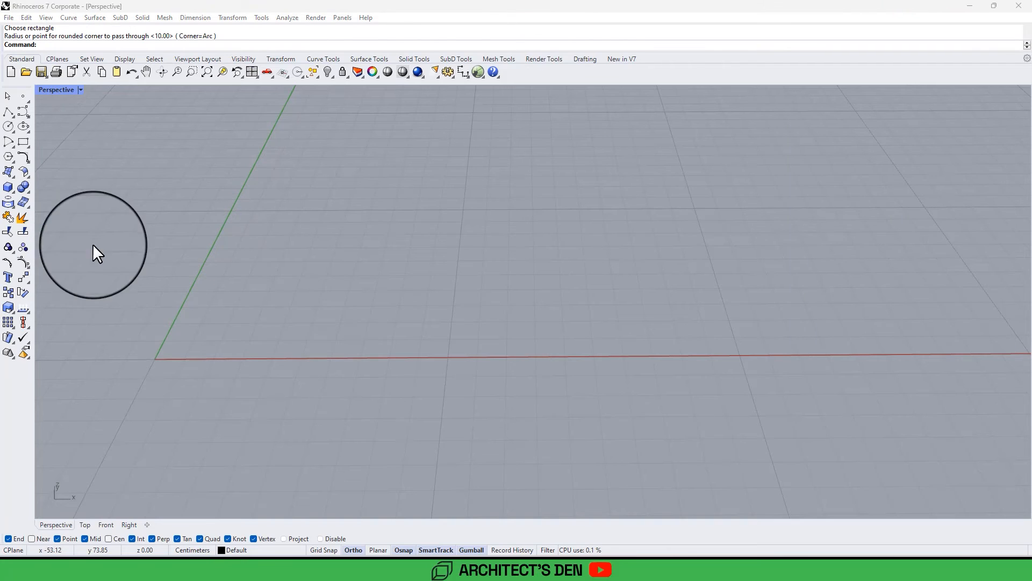
Step: Draw a vertical rounded rectangle from the origin (0), 20 cm along the X axis and 40 cm high, with 10 cm arc corners
click(27, 147)
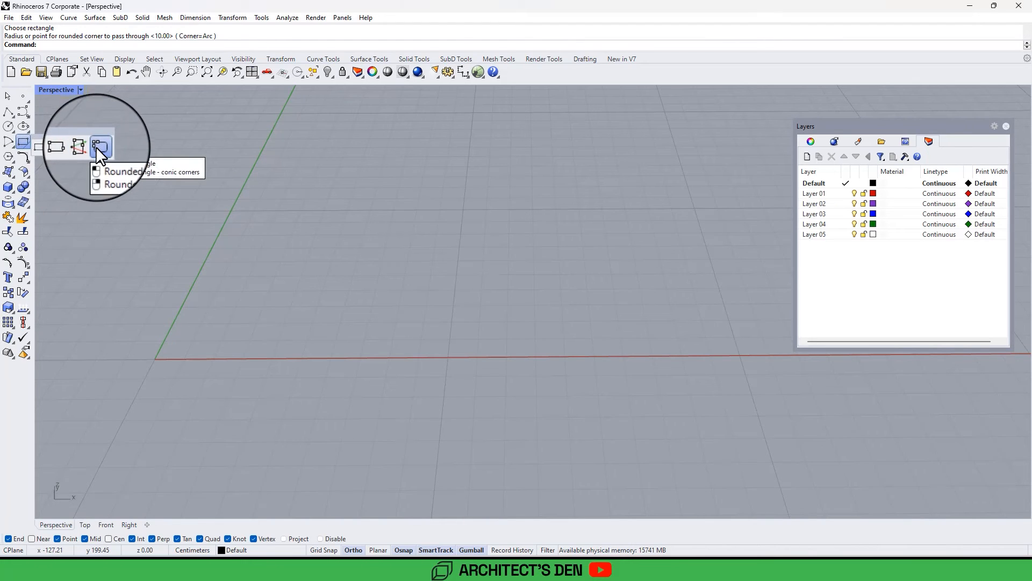
click(98, 147)
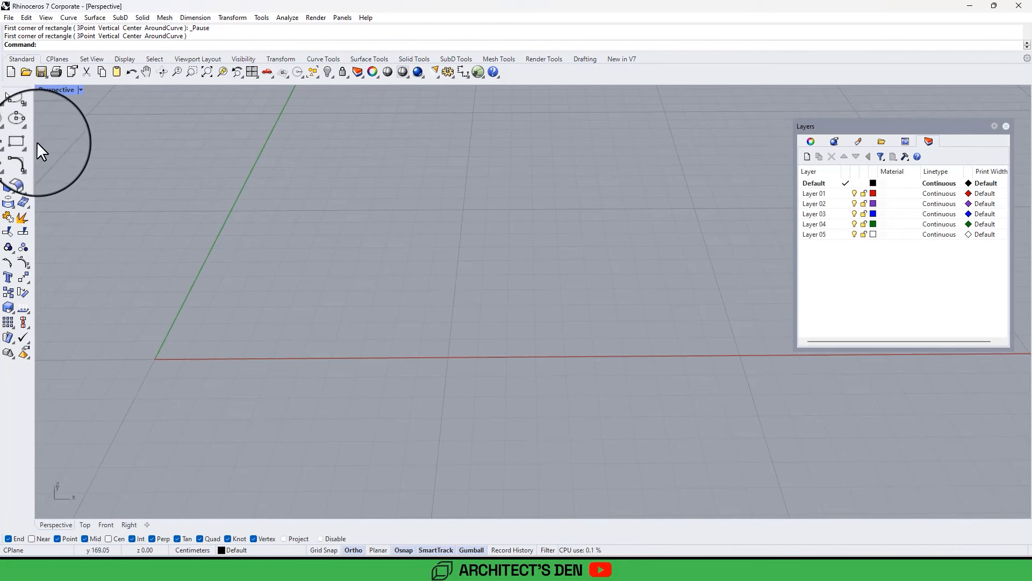
click(28, 144)
click(95, 144)
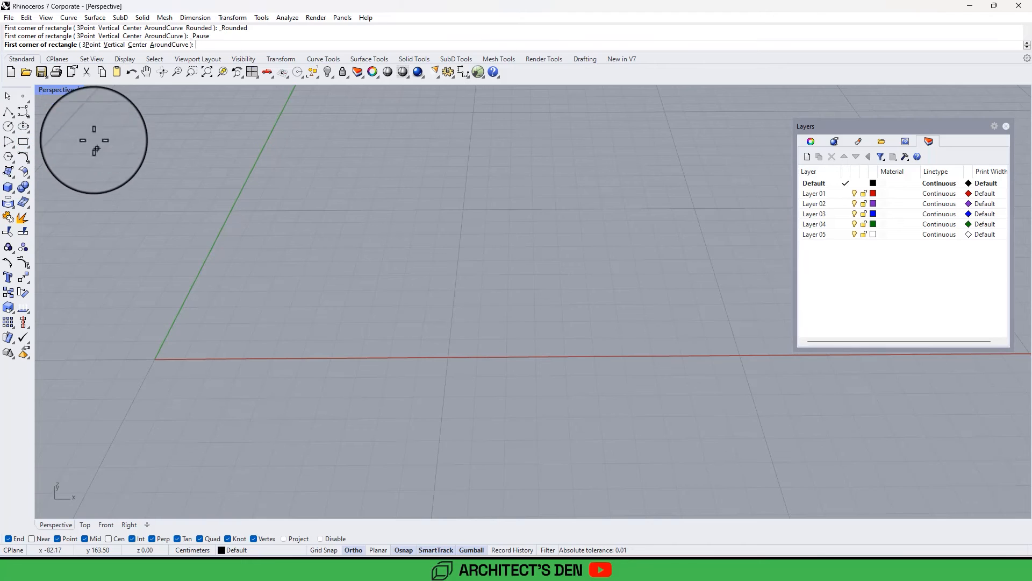
click(108, 45)
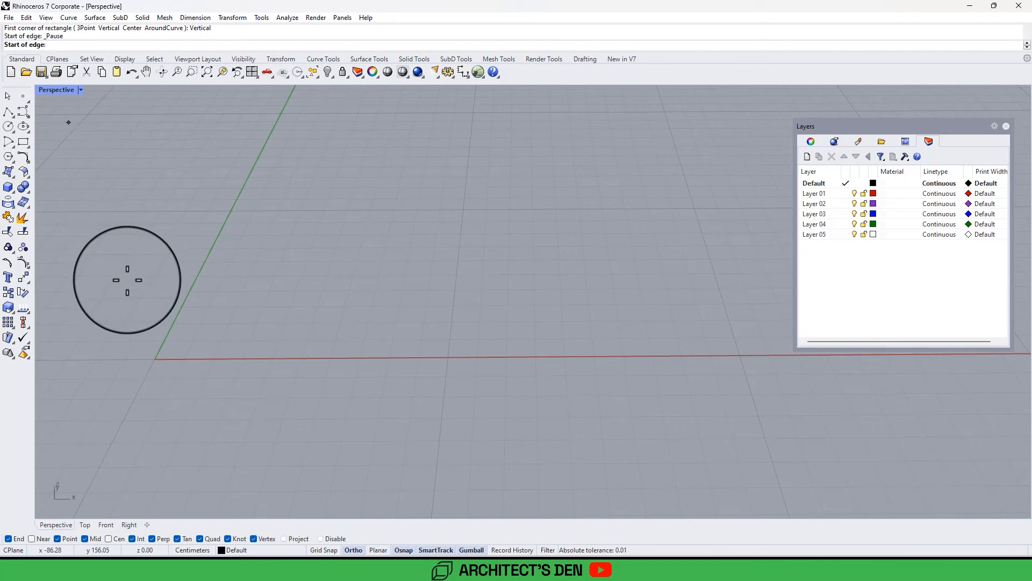
text(0)
key(Return)
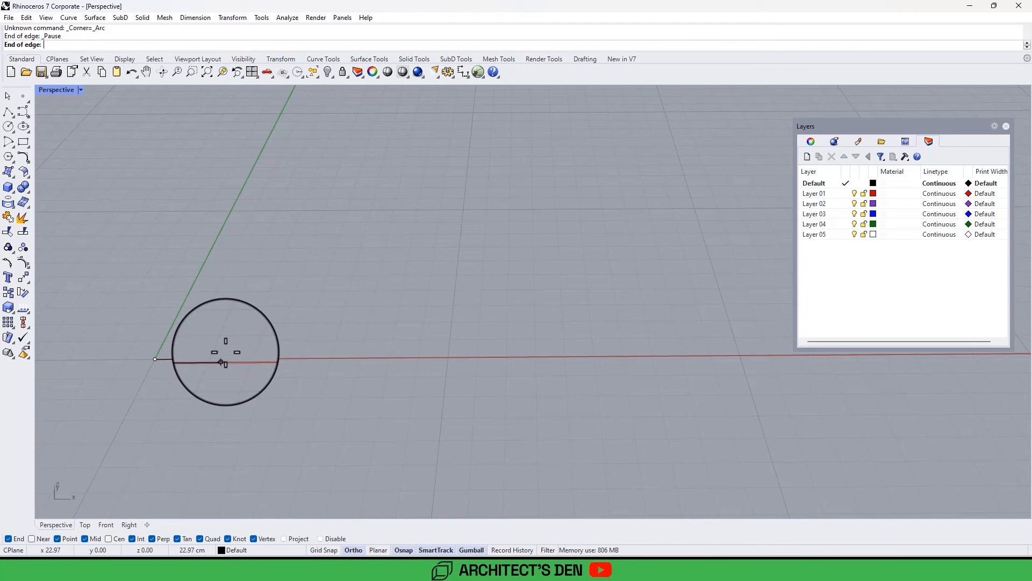
text(20)
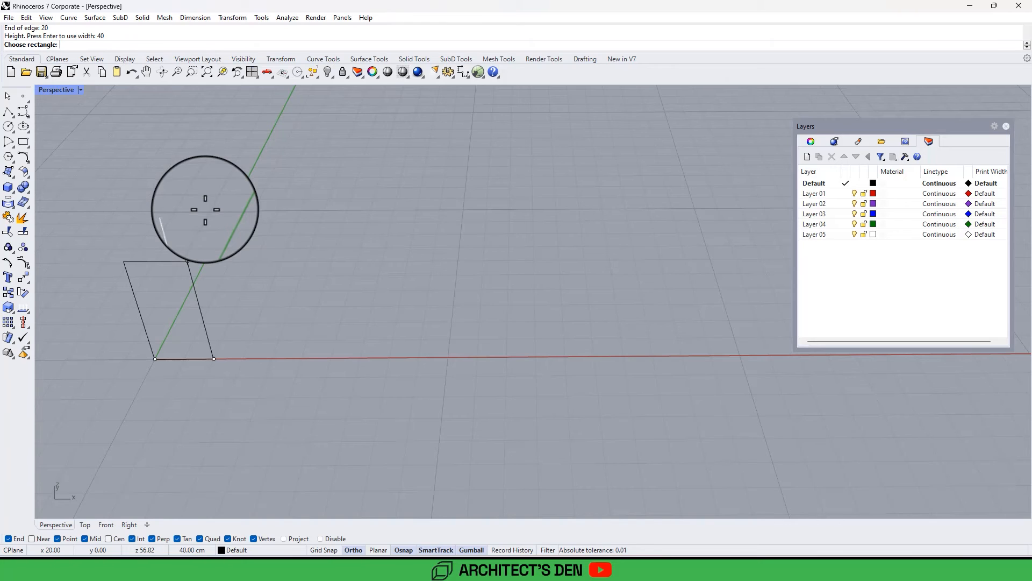
click(204, 209)
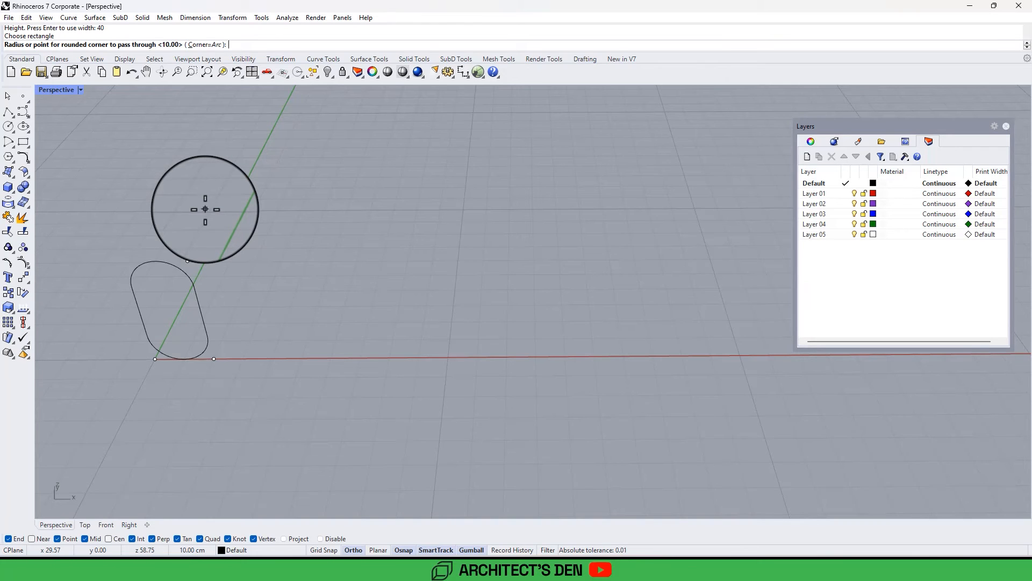
click(178, 291)
right_drag(178, 290, 47, 138)
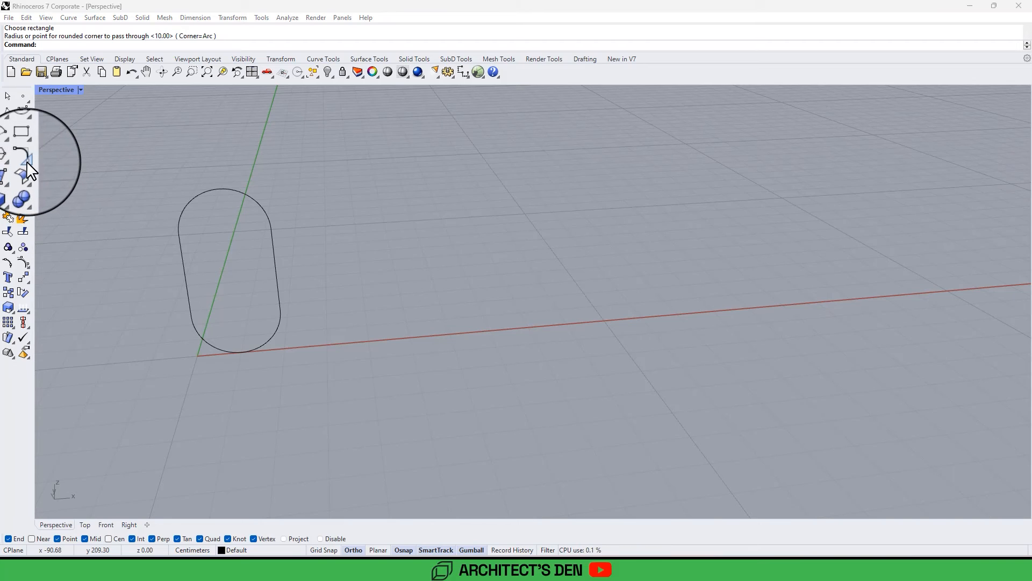
Step: Shorten the rounded rectangle with Sub curve to its lower half, from one straight side's midpoint to the other's
click(27, 160)
click(27, 160)
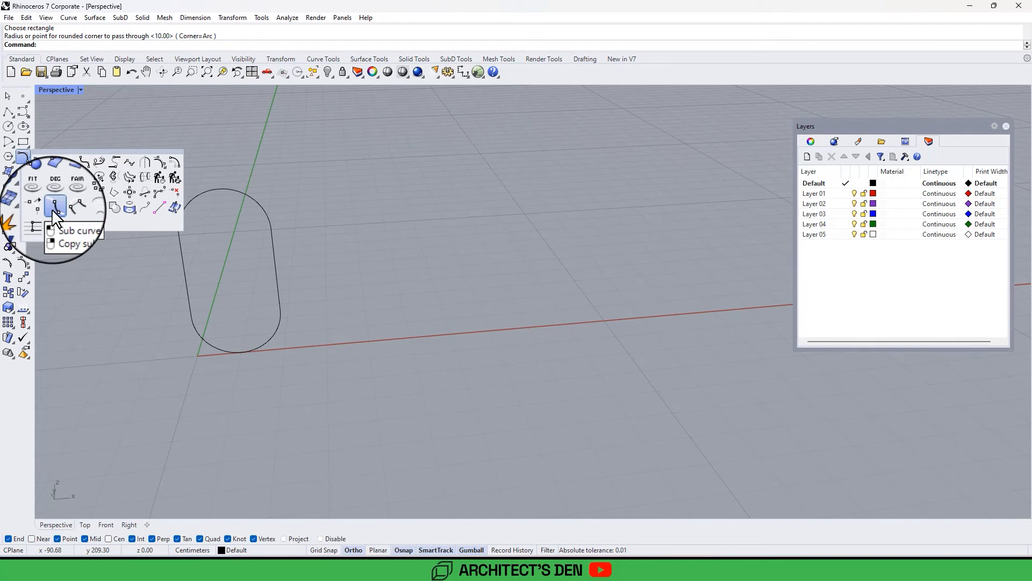
click(51, 208)
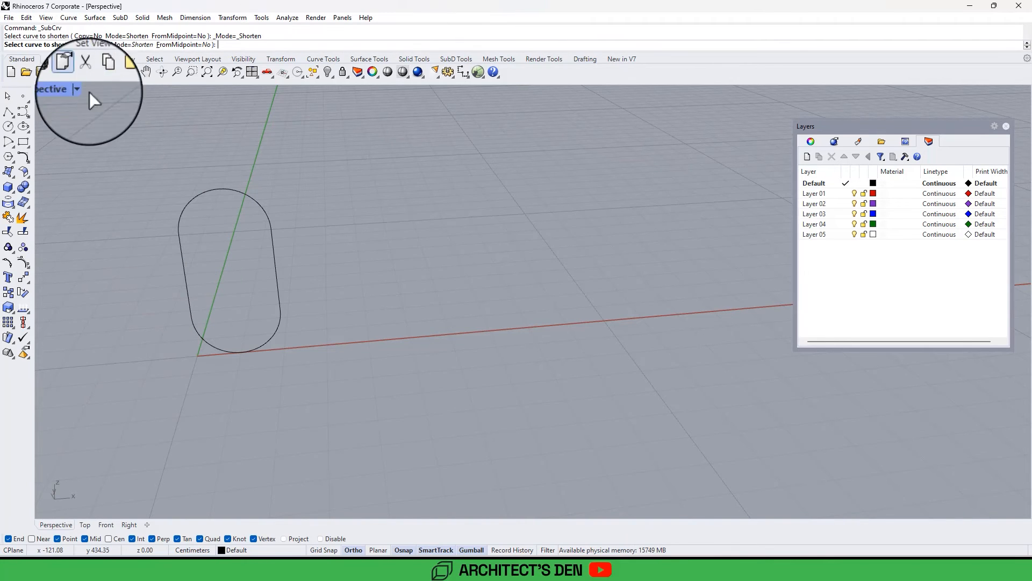
click(184, 263)
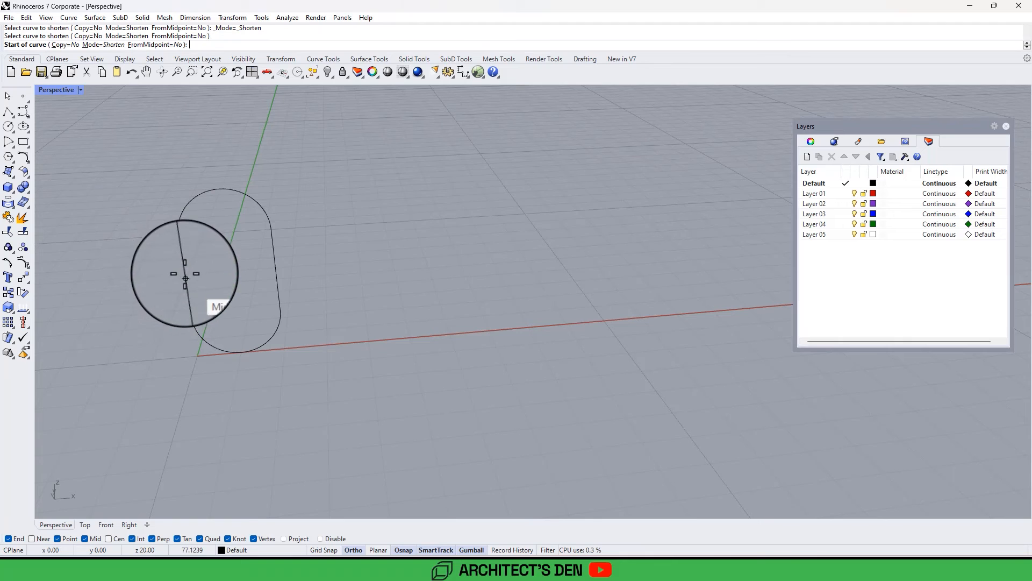
scroll(185, 278, up, 4)
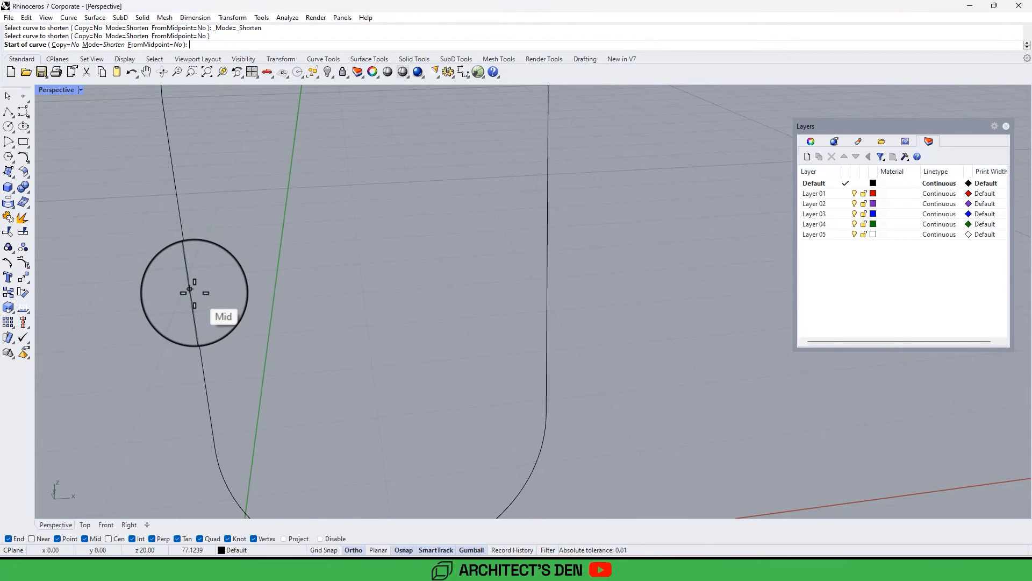
scroll(191, 290, down, 4)
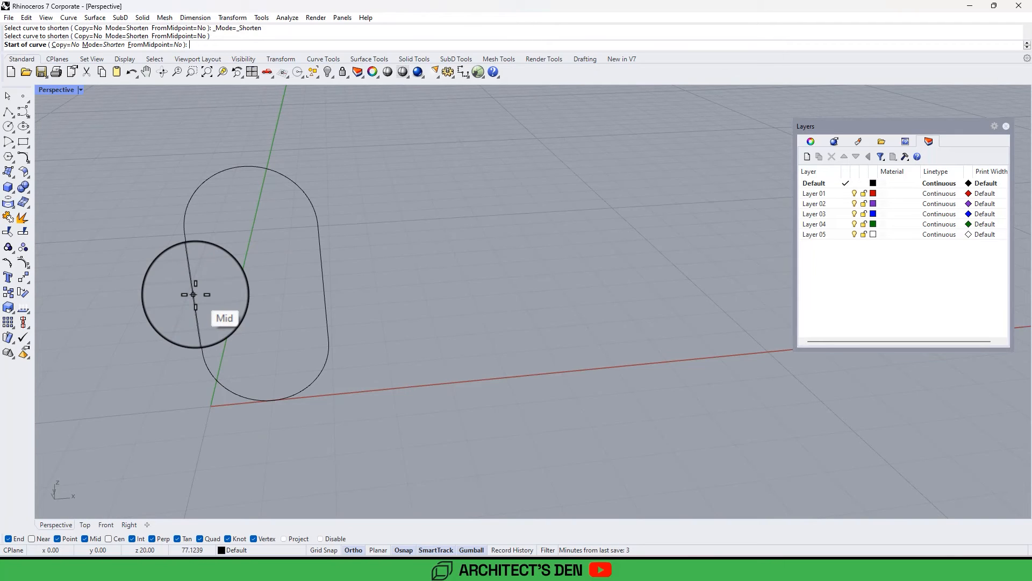
click(193, 295)
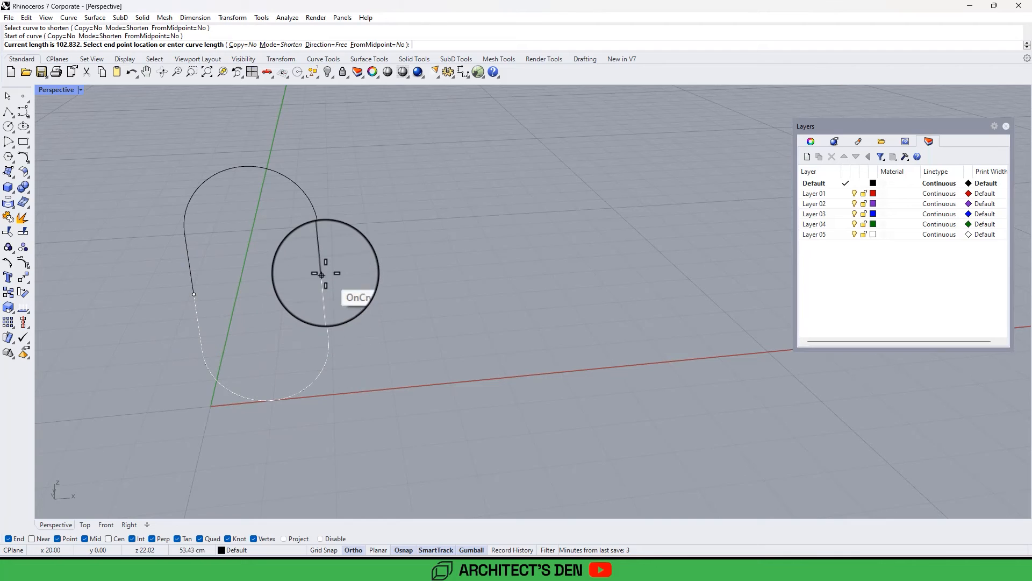
click(324, 285)
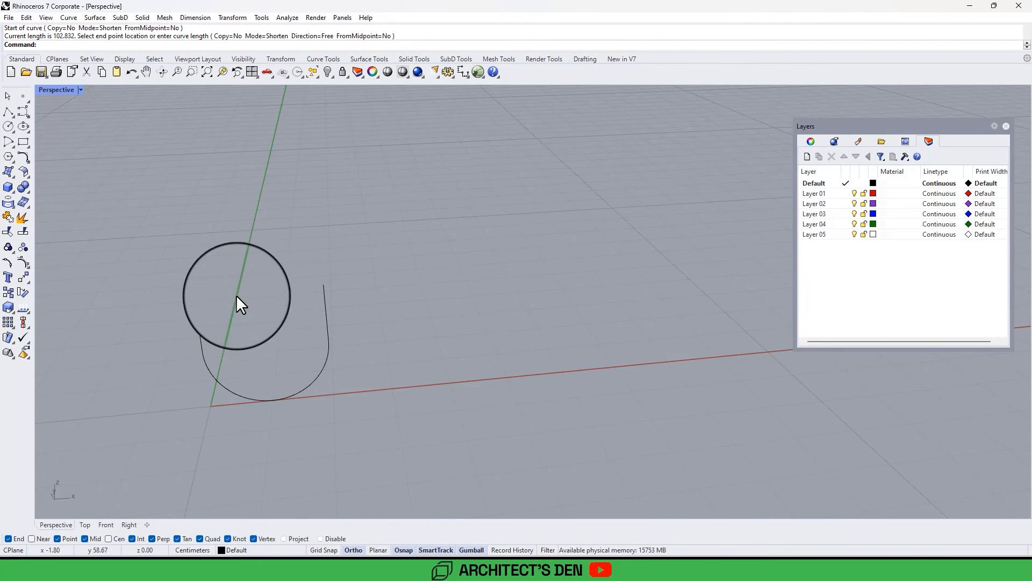
Step: Extend the U curve's end farther from the origin with a centre-based quarter arc of 10 cm radius, curving upward and outward along X
right_drag(238, 300, 265, 293)
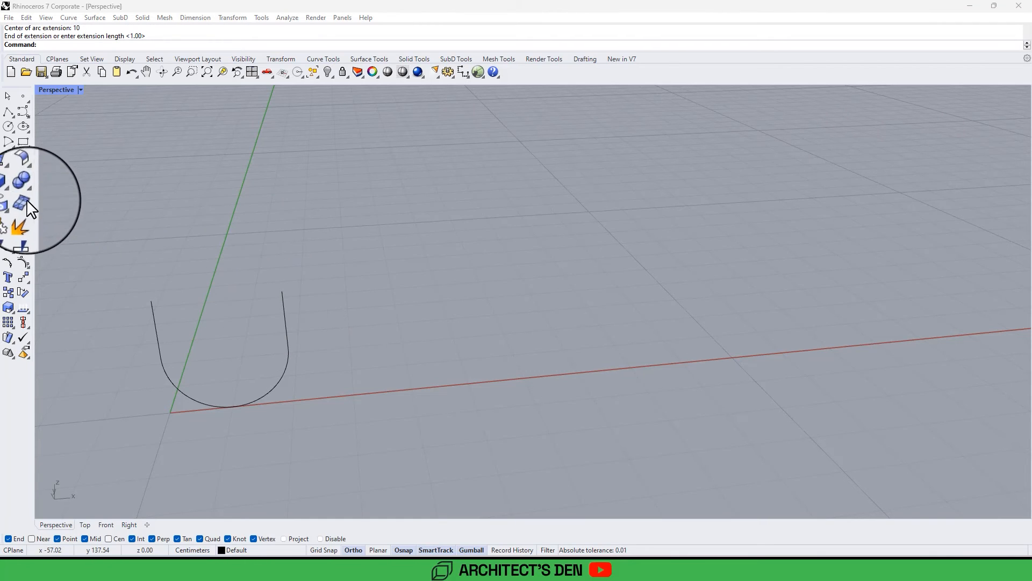
click(28, 159)
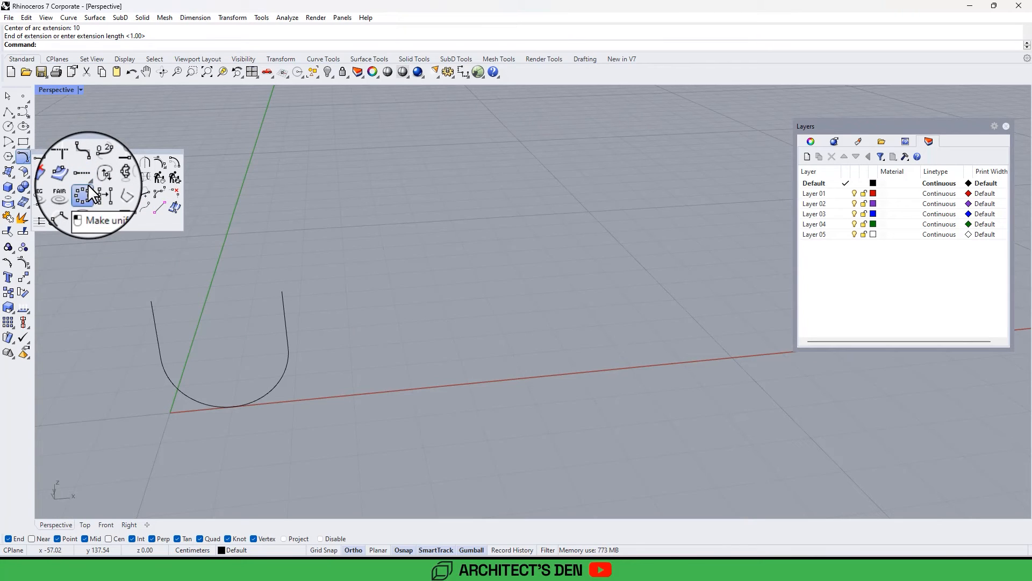
click(90, 182)
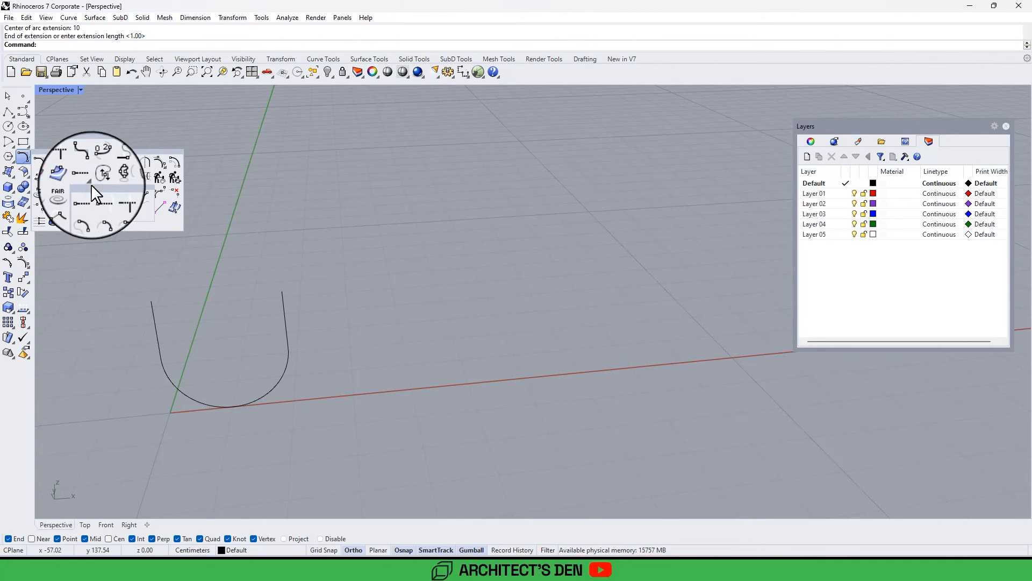
click(115, 209)
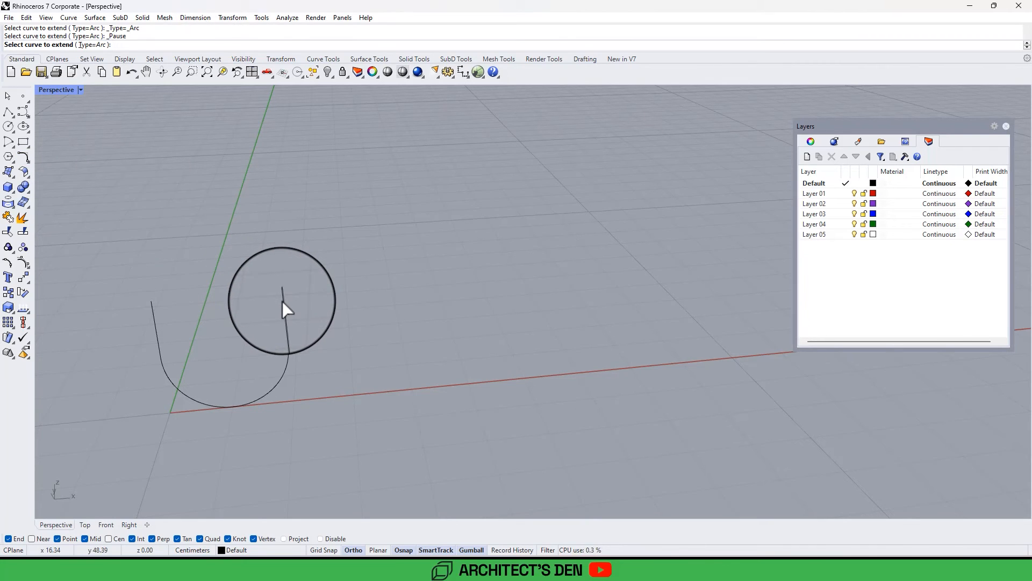
click(282, 303)
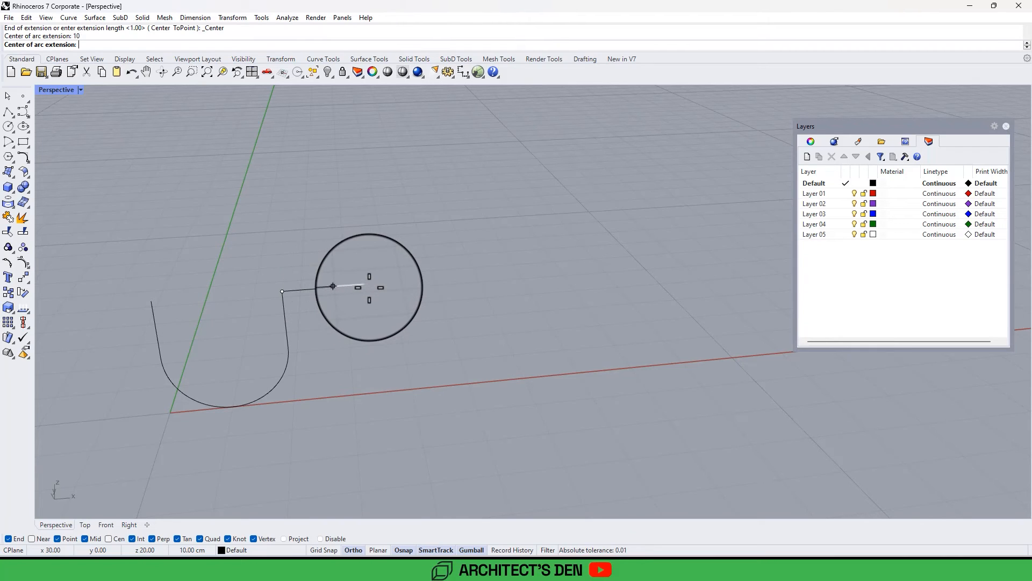
click(370, 288)
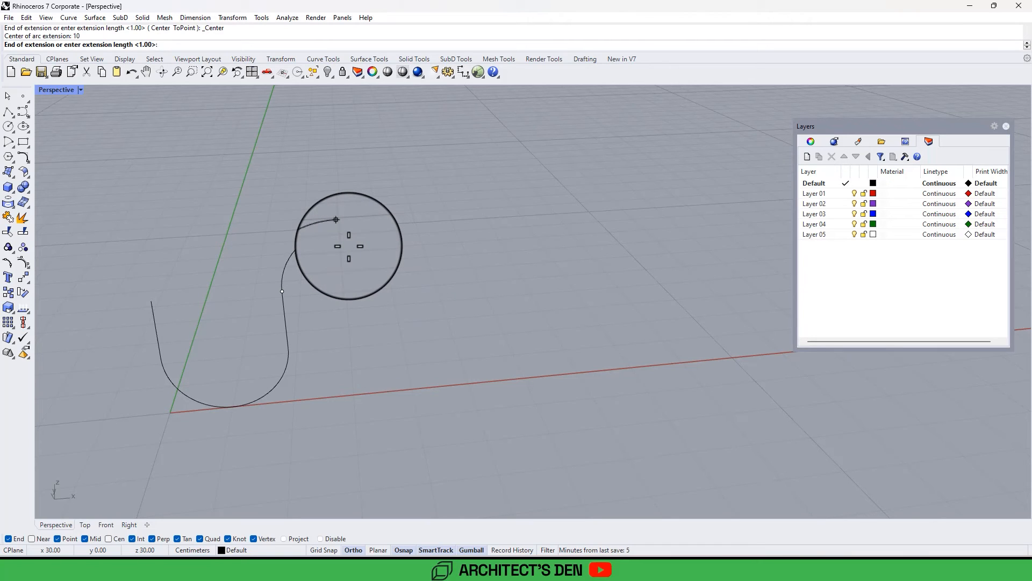
click(336, 220)
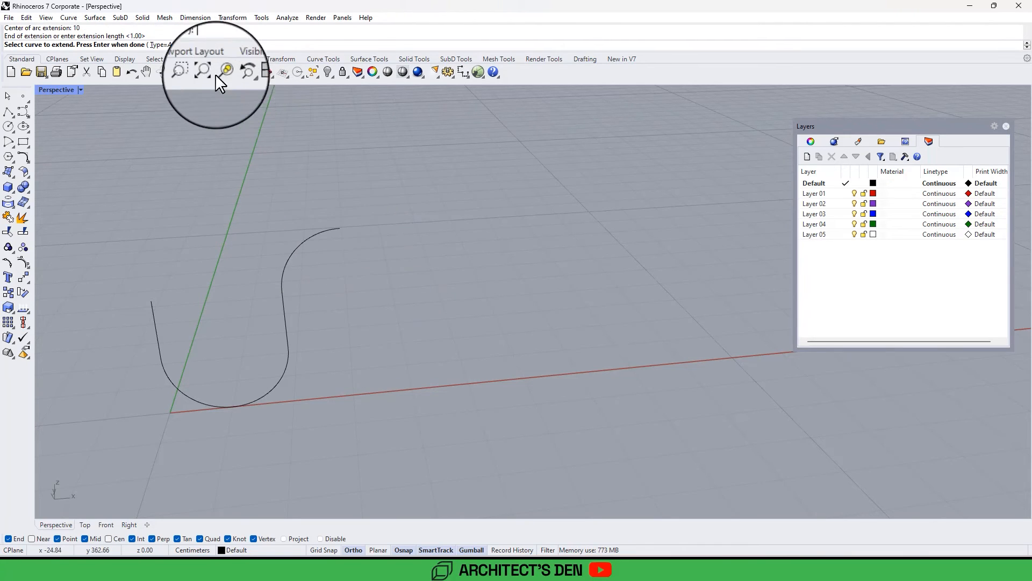
Step: Switch the extension type to Line and extend the arc's upper end by 60 cm along the X direction
click(157, 44)
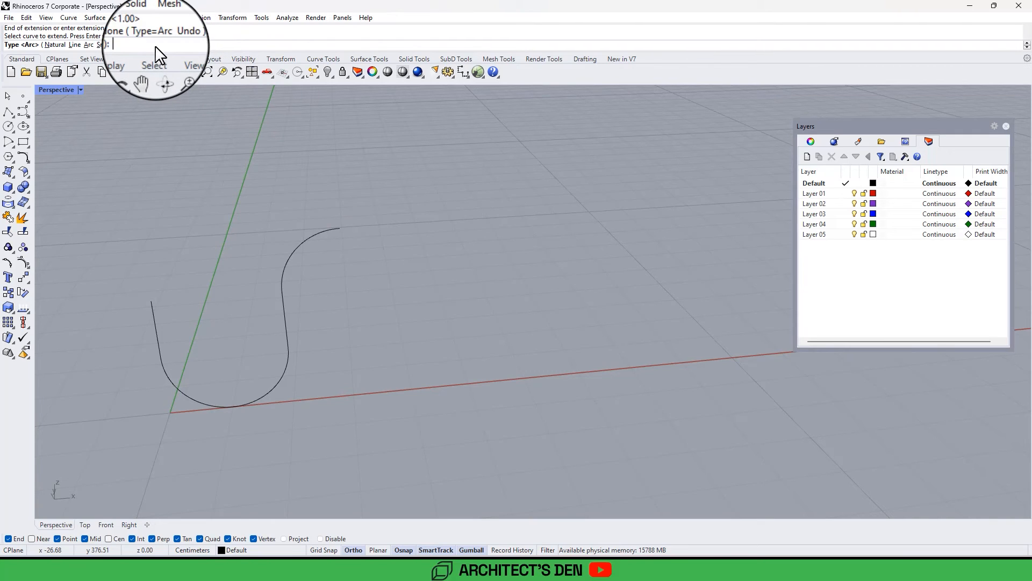
click(72, 44)
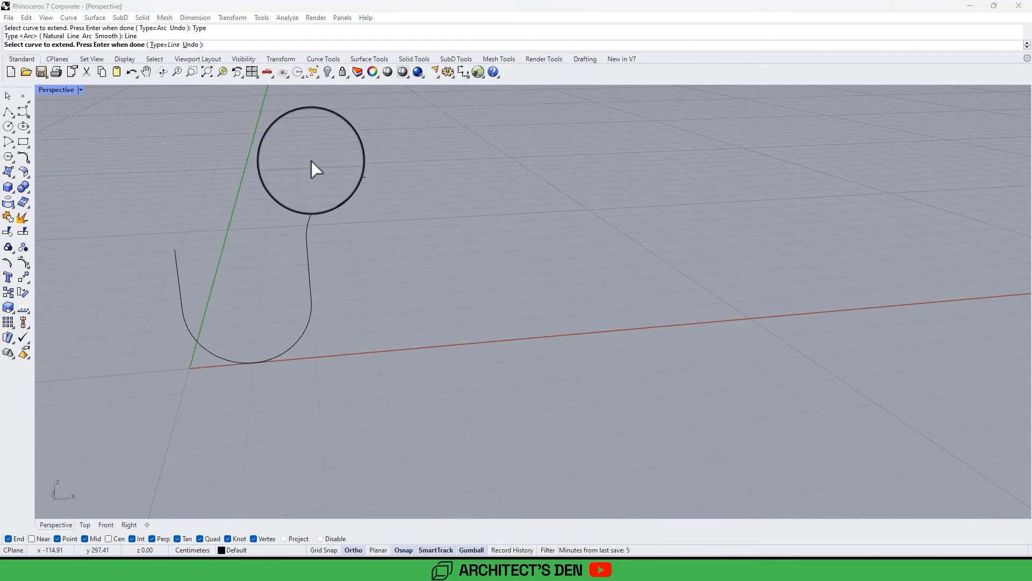
click(362, 179)
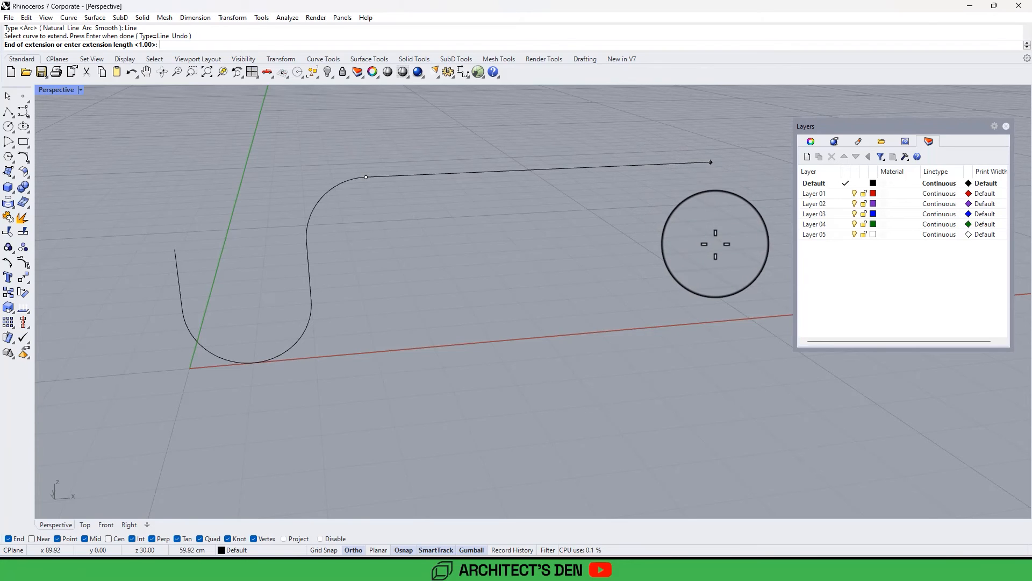
text(60)
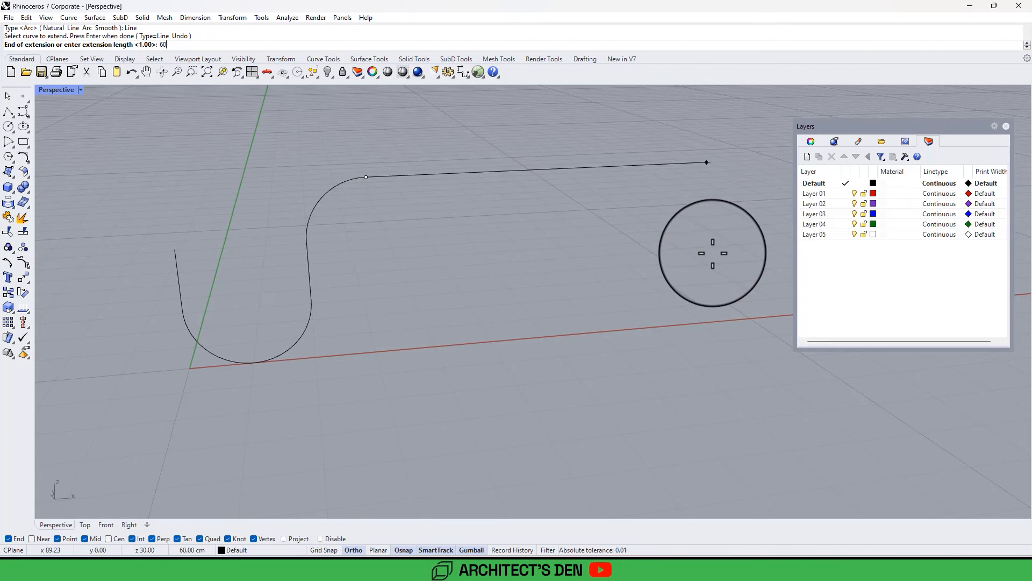
key(Return)
Step: Extend the far end of the 60 cm line with a centre-based half arc of 10 cm radius, curving downward and back toward the origin
scroll(718, 153, up, 3)
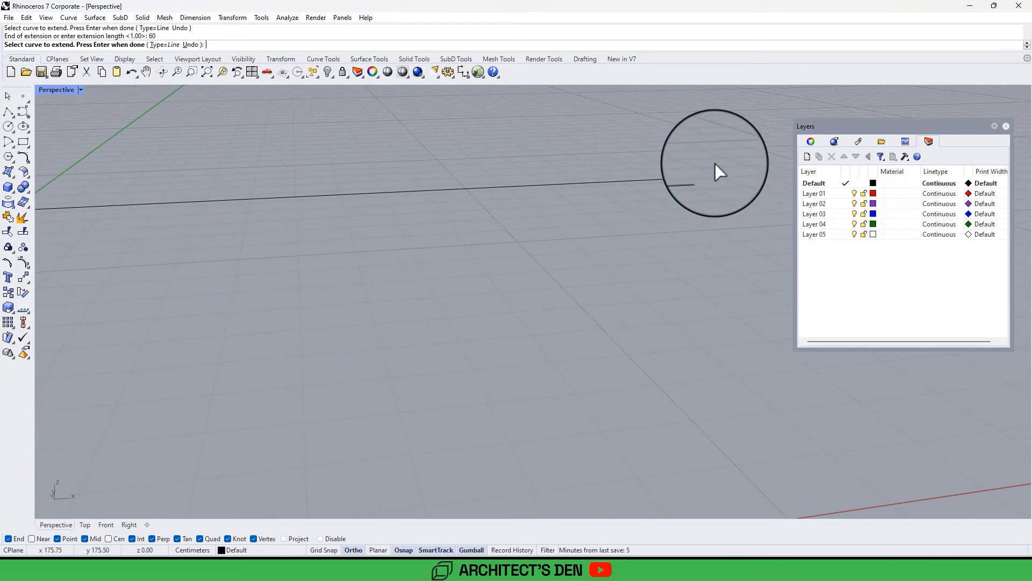
scroll(699, 183, down, 3)
right_drag(690, 209, 652, 232)
scroll(516, 340, up, 6)
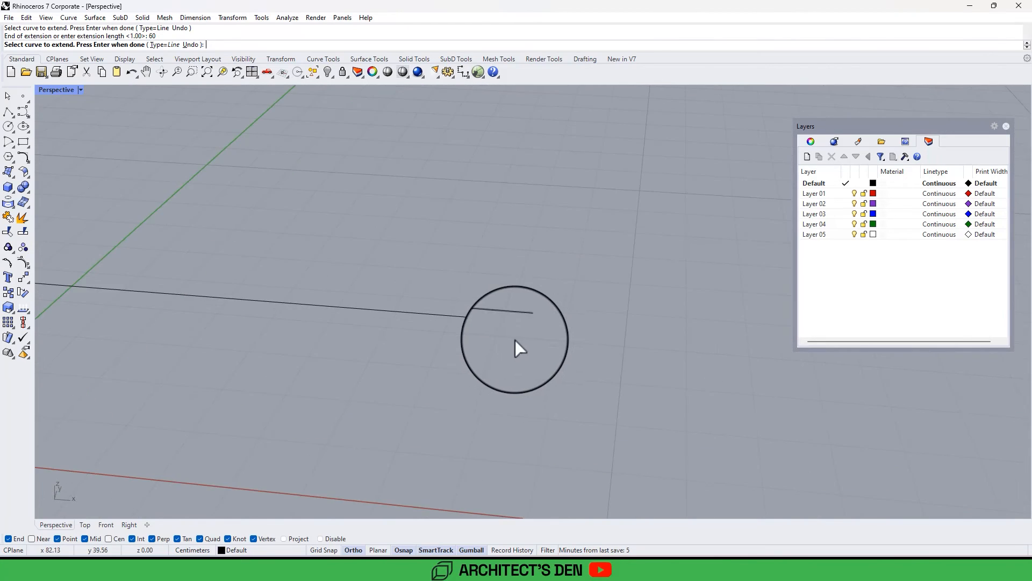
right_drag(515, 339, 532, 331)
scroll(531, 330, down, 3)
scroll(642, 280, up, 3)
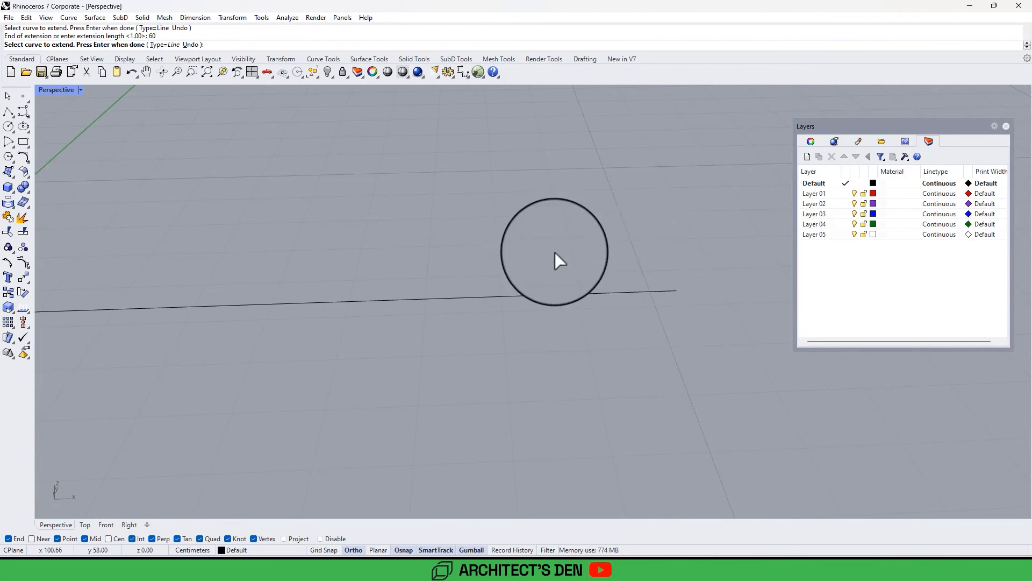
click(27, 160)
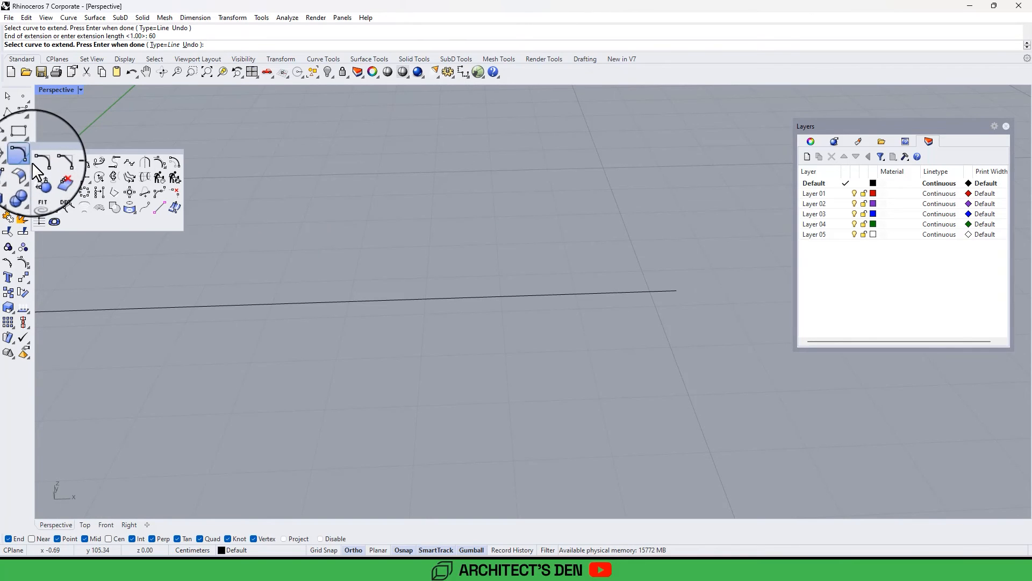
click(113, 212)
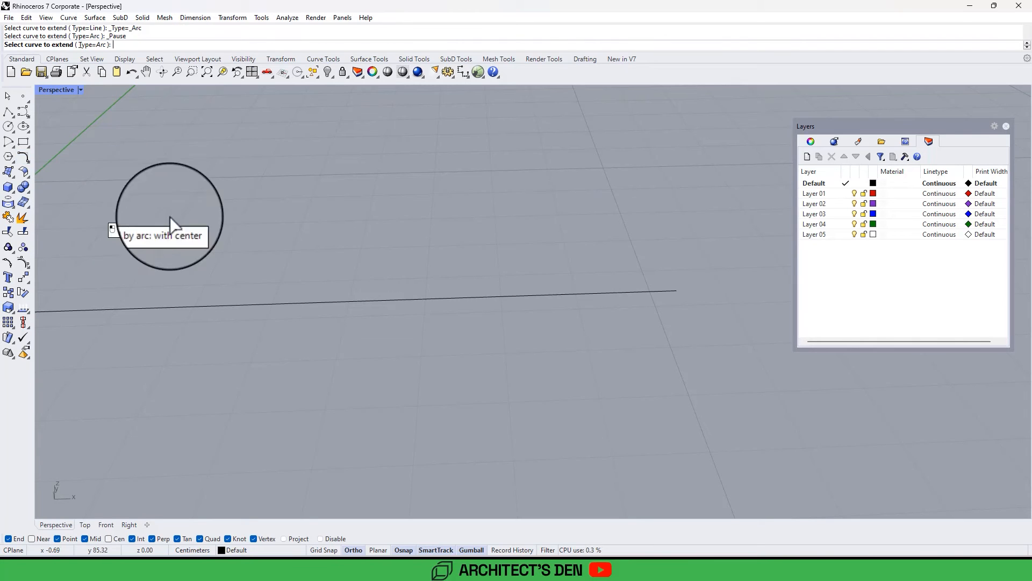
click(666, 291)
scroll(694, 304, down, 3)
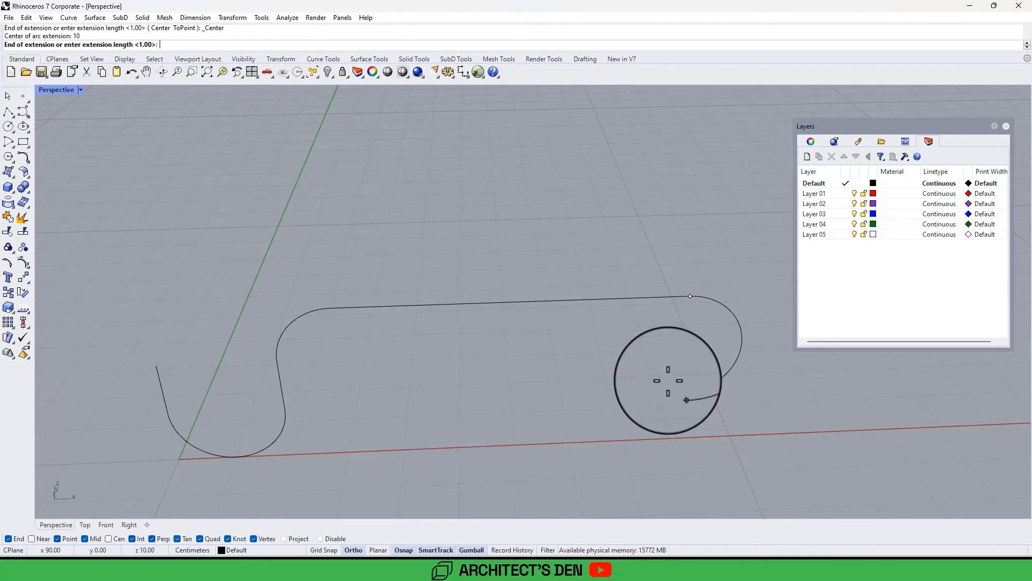
click(677, 392)
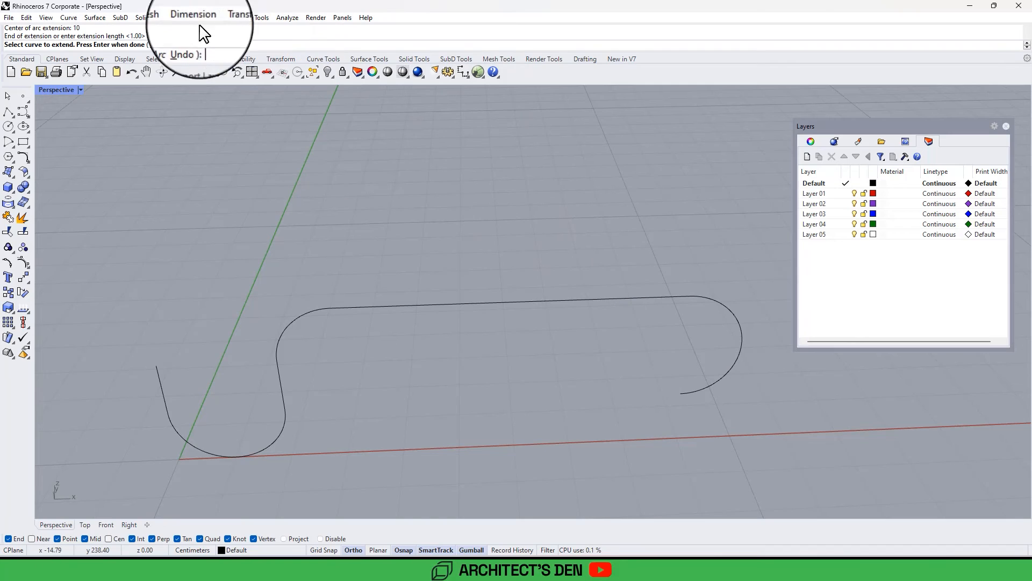
Step: Switch the extension type to Line, extend the half arc's lower end by 40 cm back toward the origin, and end the command
click(161, 45)
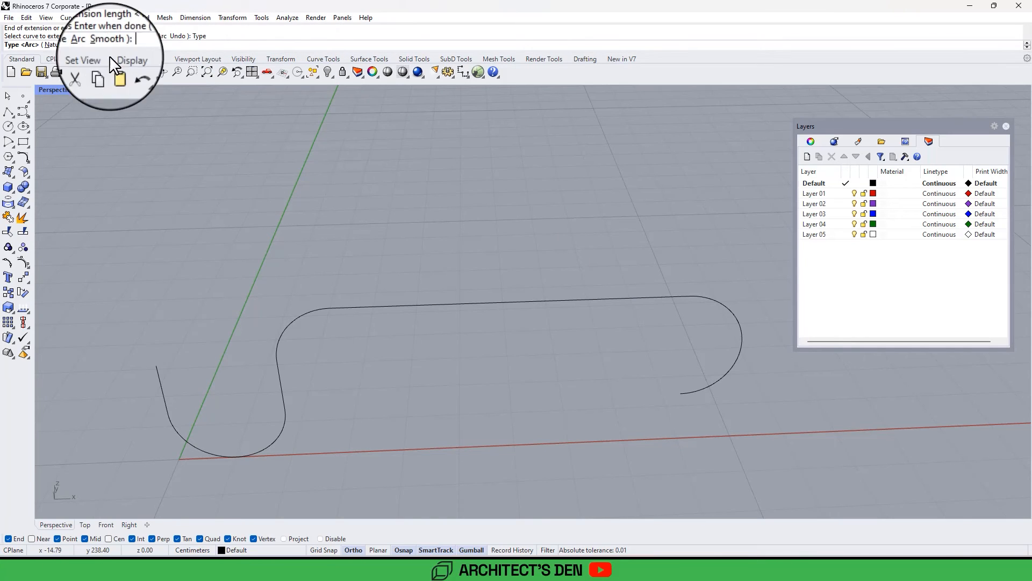
click(75, 47)
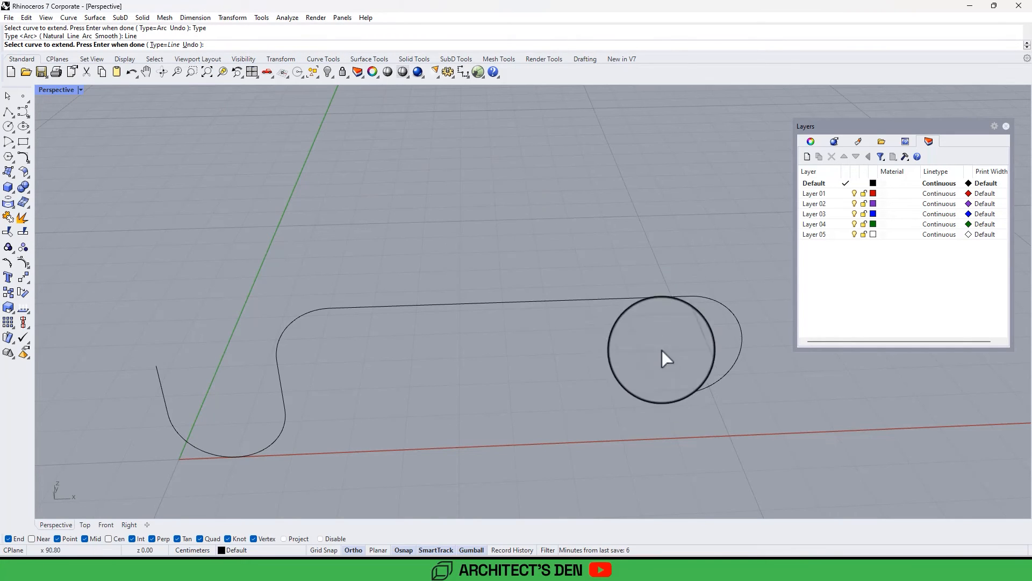
click(696, 392)
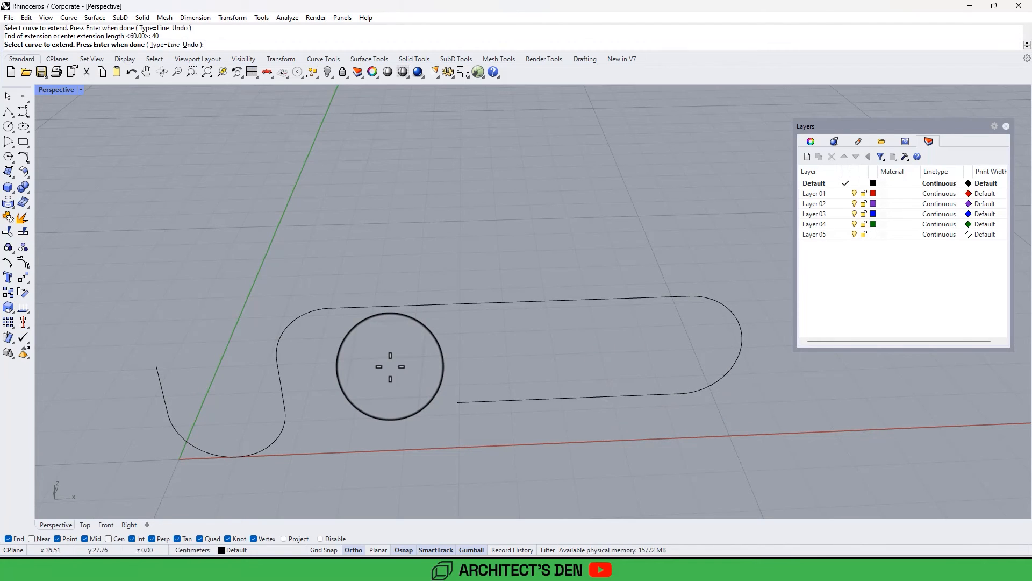
right_drag(443, 372, 460, 403)
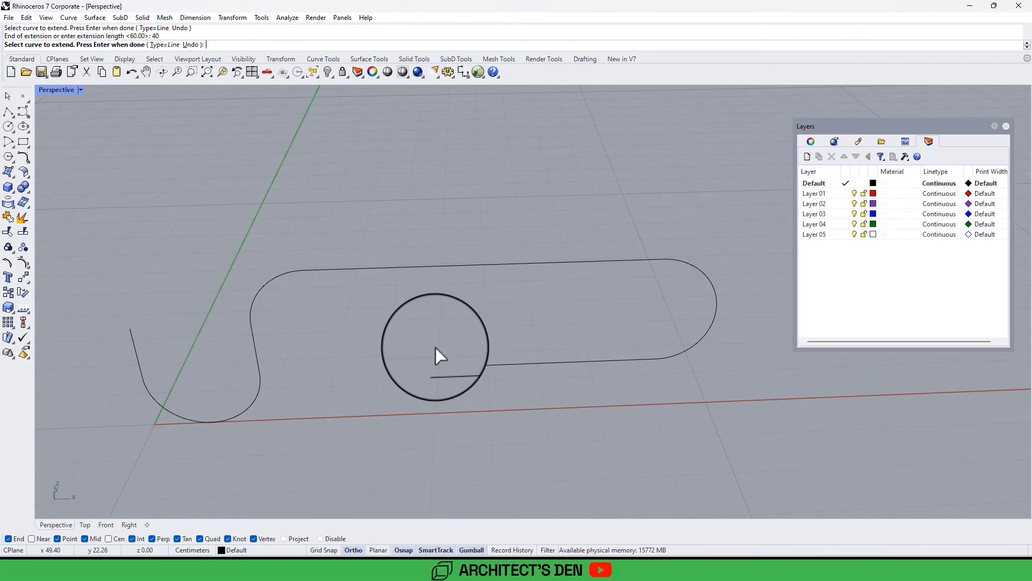
right_drag(438, 357, 647, 374)
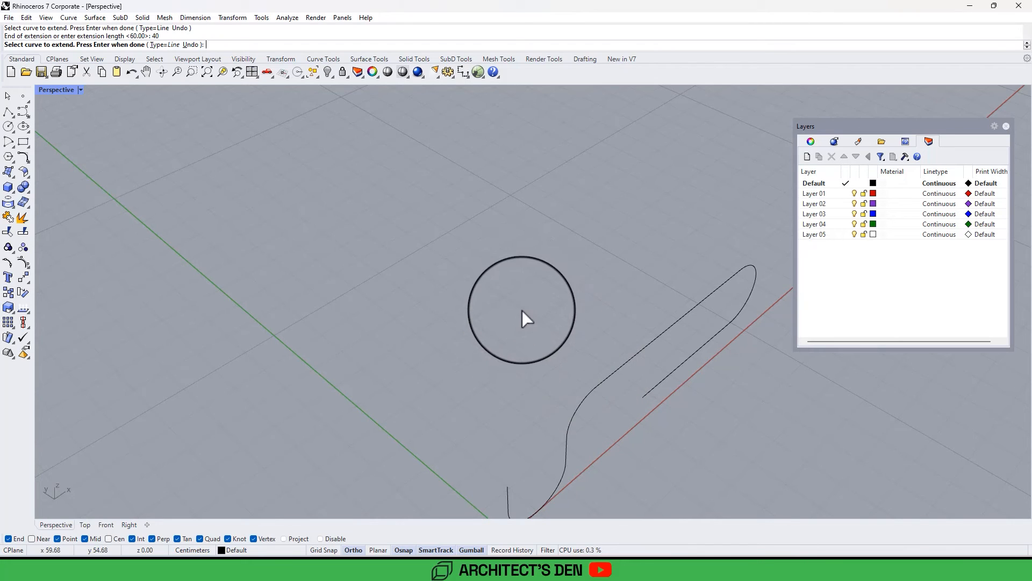
right_drag(663, 368, 520, 286)
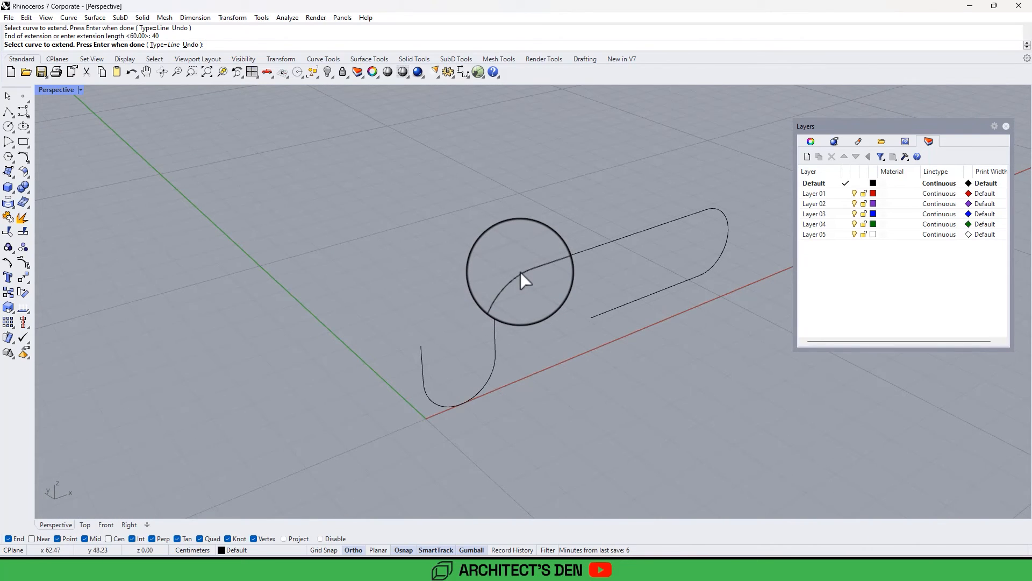
click(521, 276)
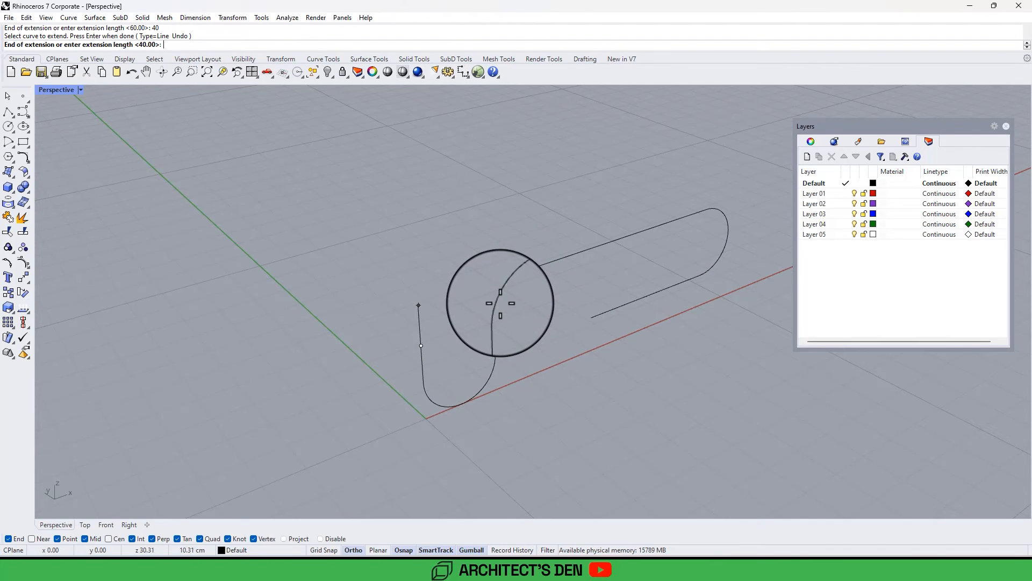
click(8, 96)
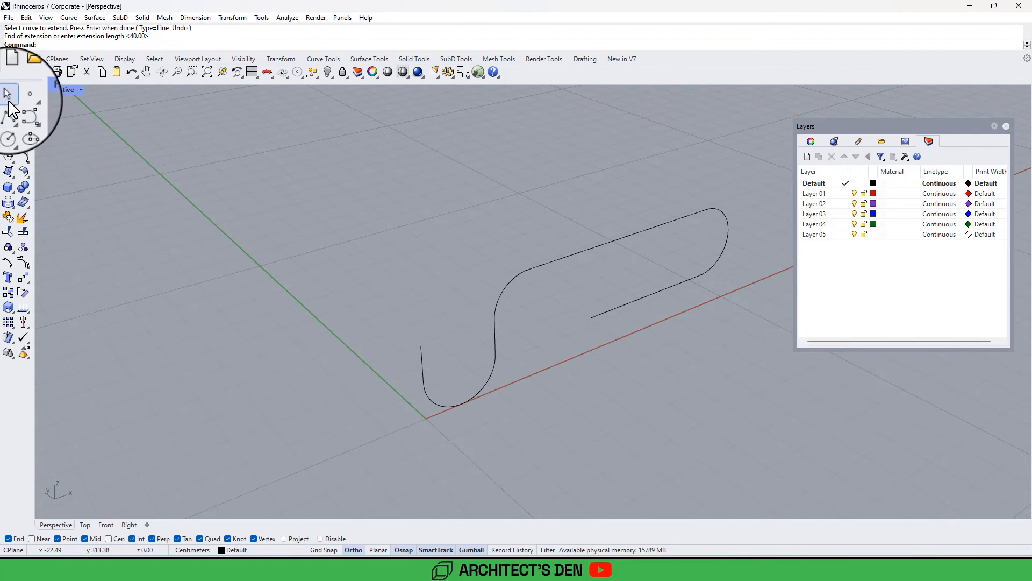
Step: Offset the whole profile curve 1 cm to both sides with sharp corners and flat end caps
click(511, 281)
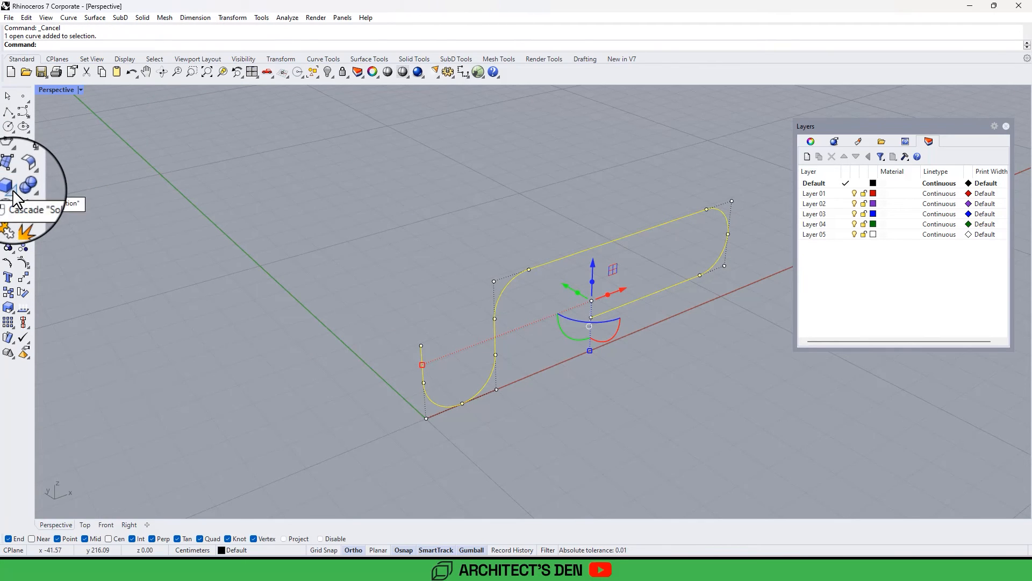
click(27, 176)
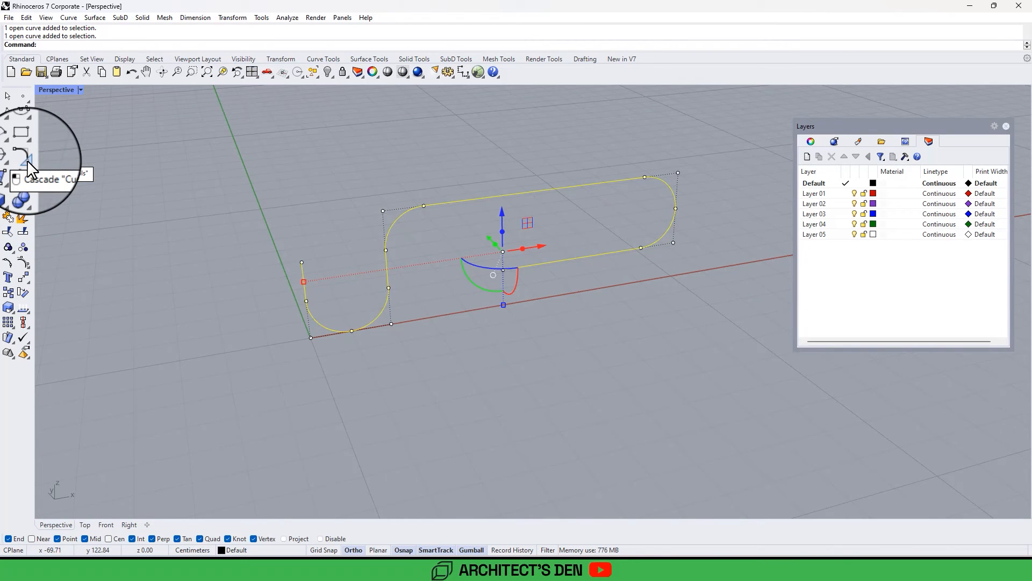
click(27, 159)
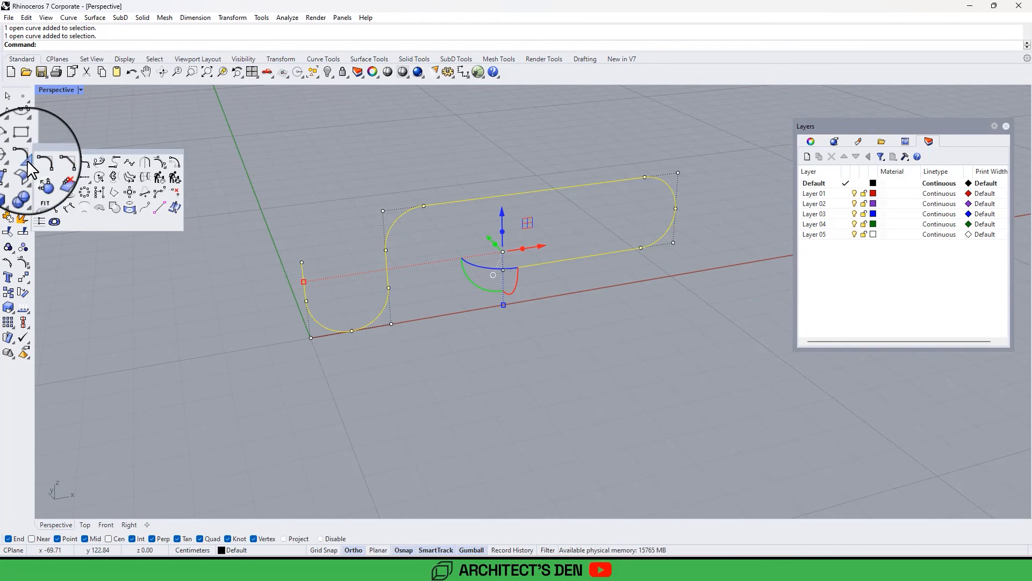
click(172, 164)
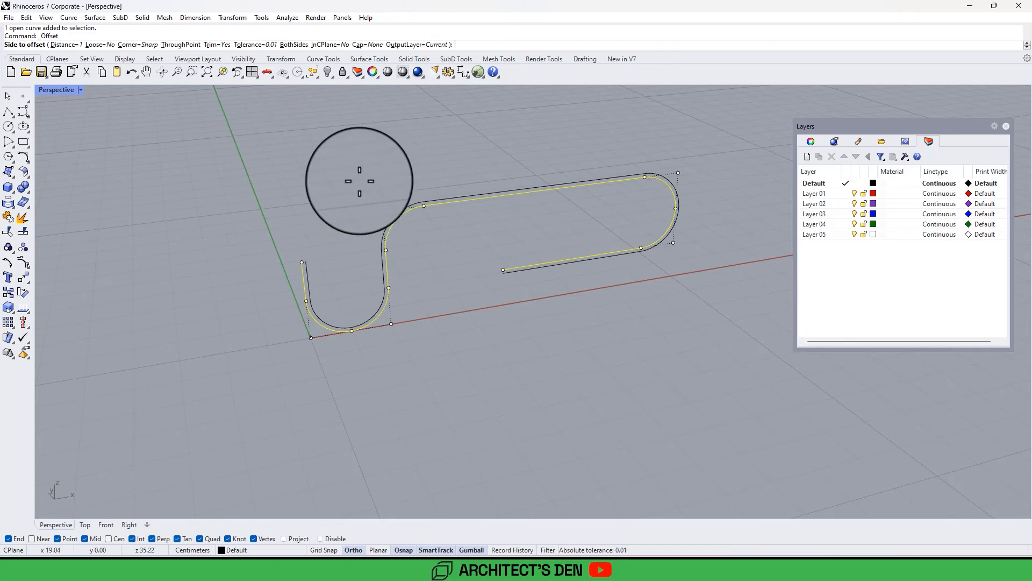
scroll(428, 215, up, 3)
scroll(429, 195, up, 2)
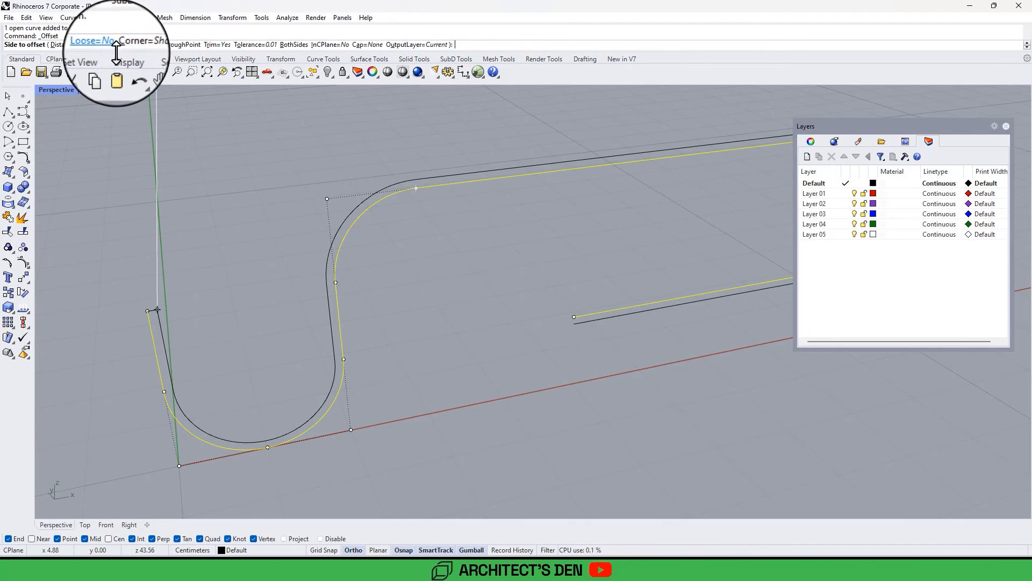
click(147, 44)
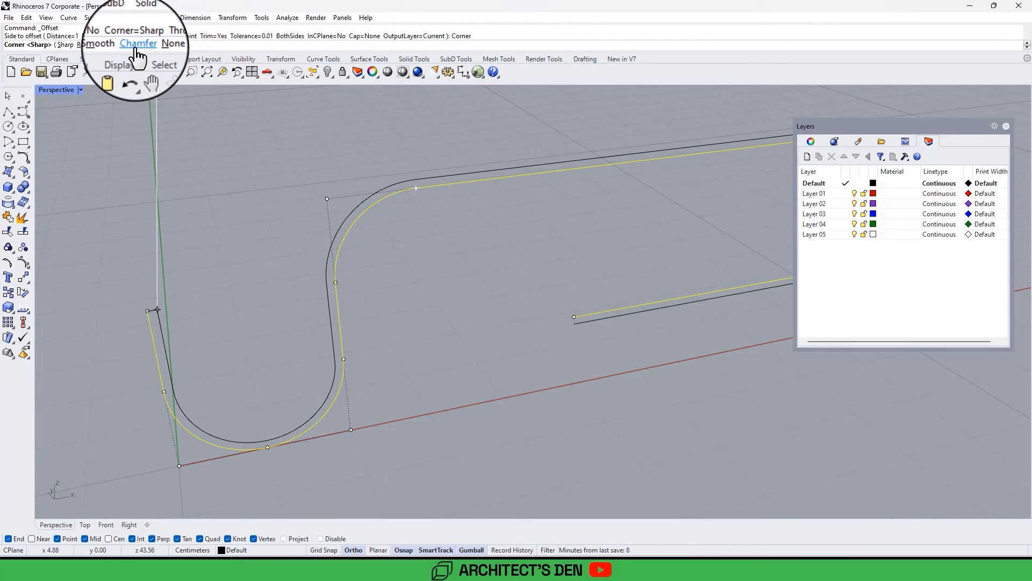
click(64, 45)
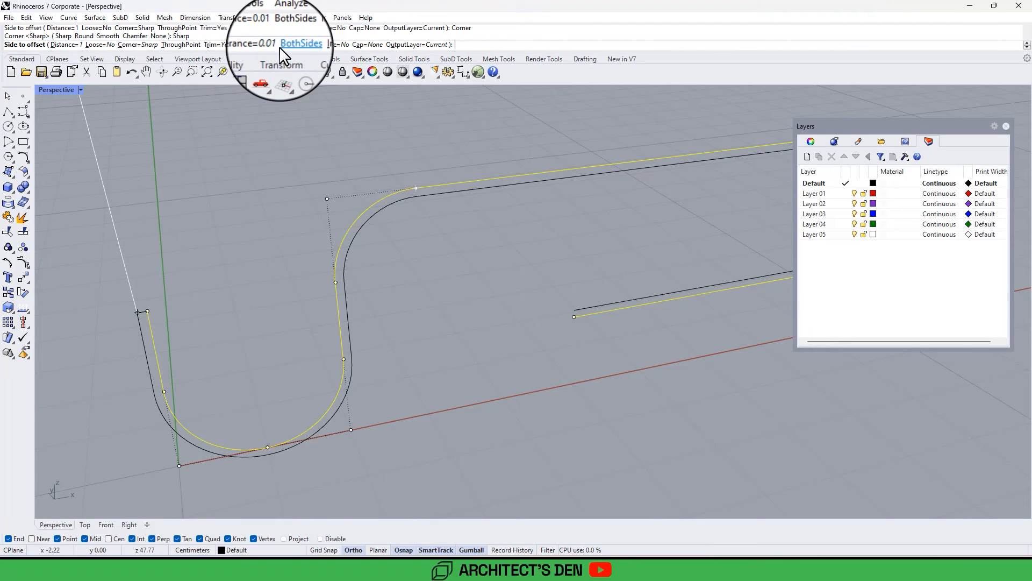
click(301, 45)
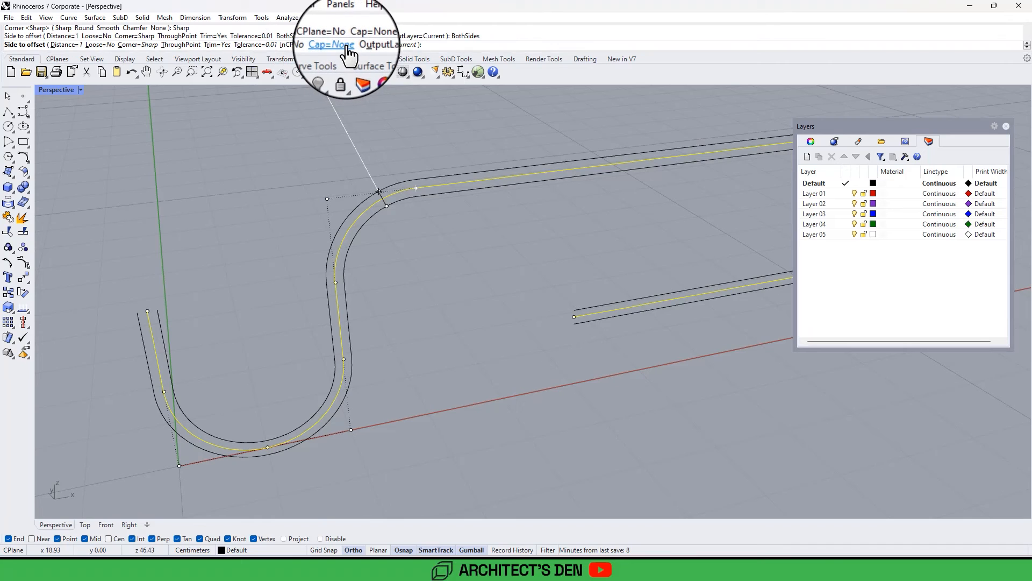
click(331, 45)
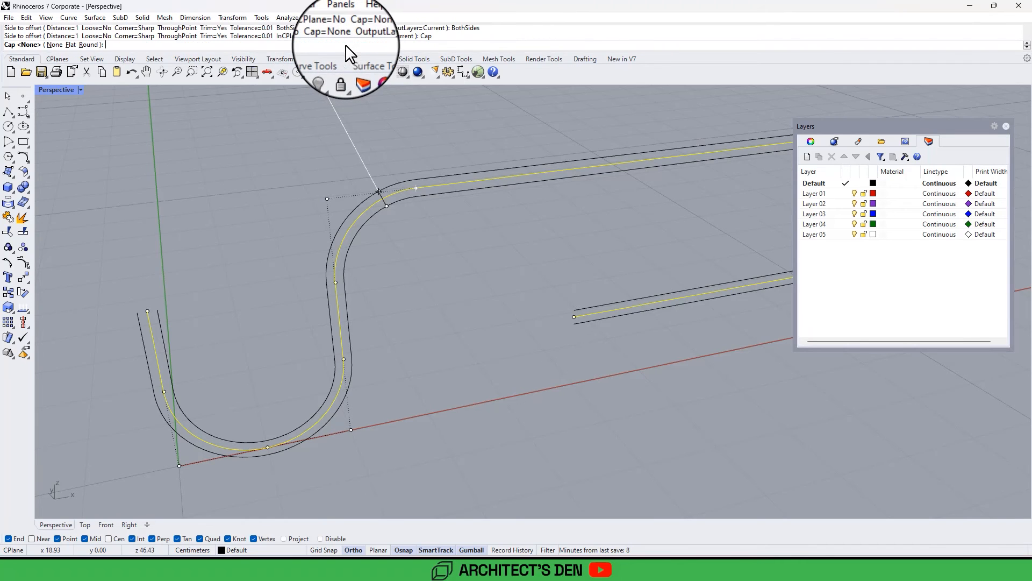
click(66, 36)
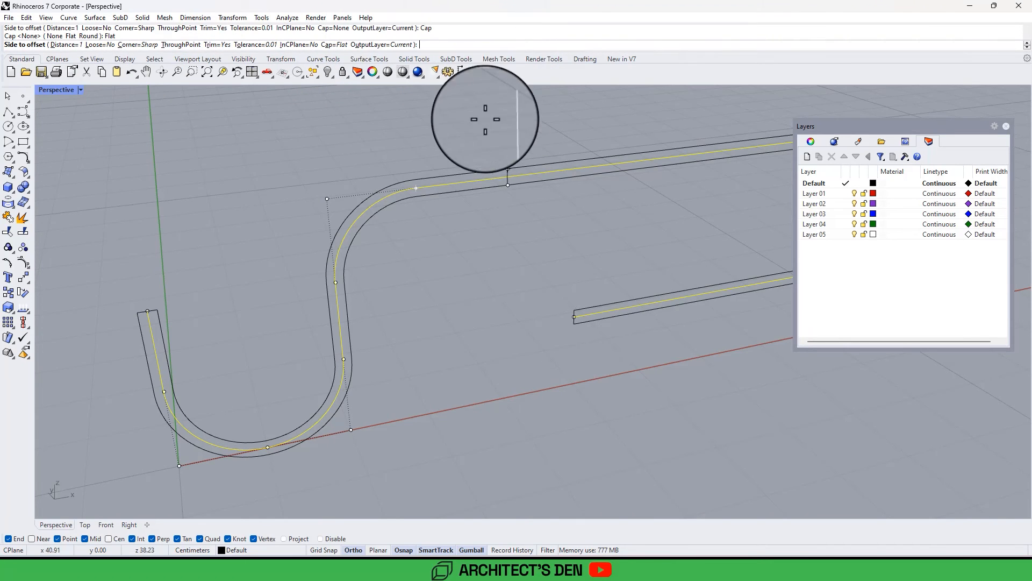
click(424, 252)
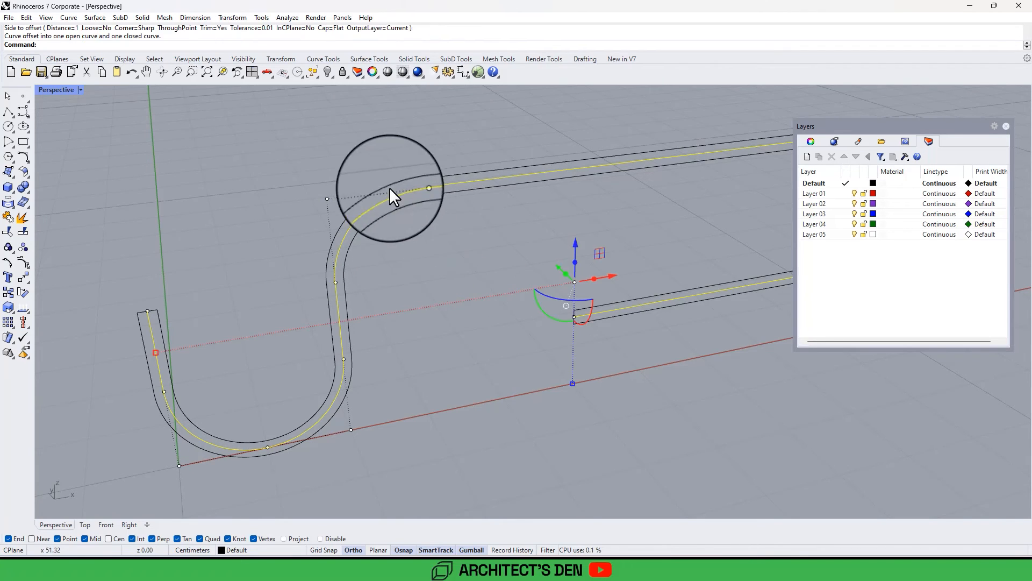
Step: Hide the original open curve running between the two offset sides
scroll(456, 211, down, 3)
scroll(318, 190, up, 5)
scroll(291, 206, down, 4)
scroll(205, 218, up, 2)
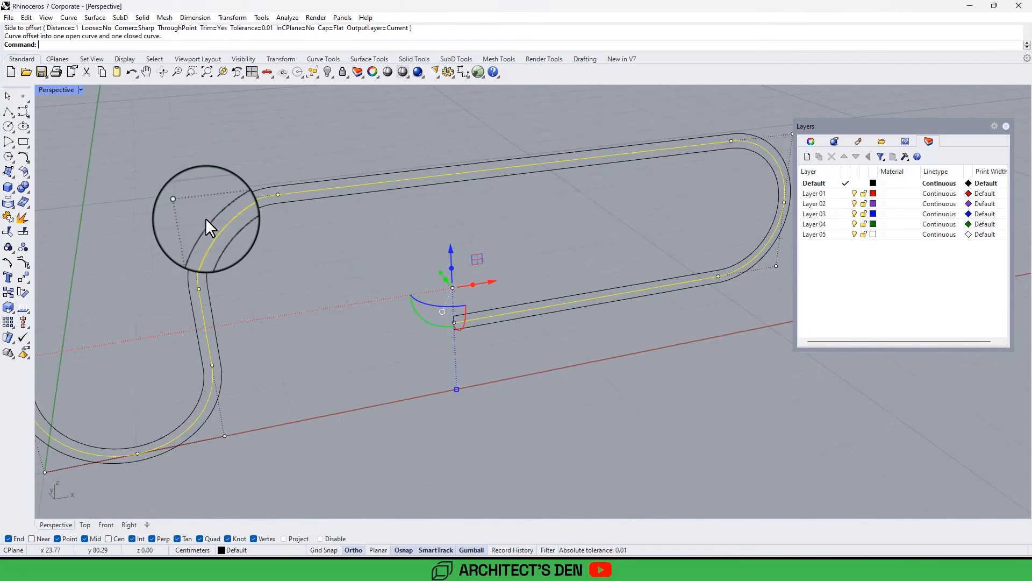
scroll(205, 218, up, 2)
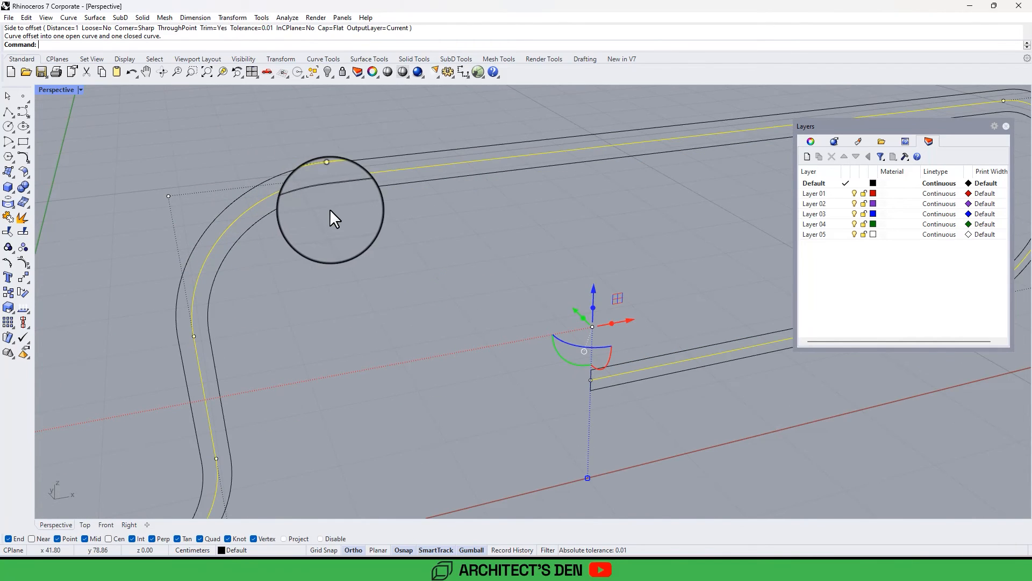
scroll(330, 209, down, 6)
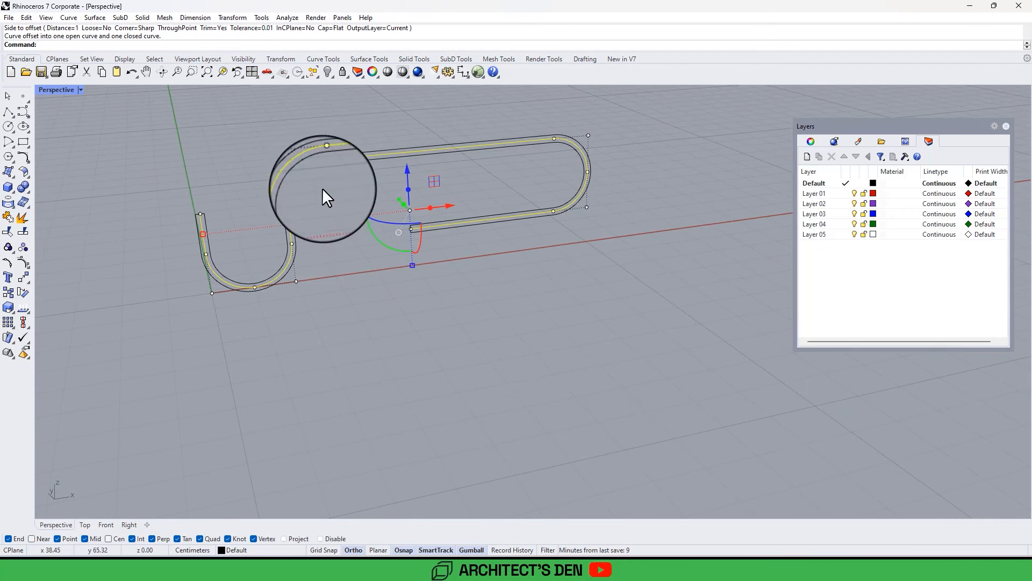
scroll(323, 189, up, 4)
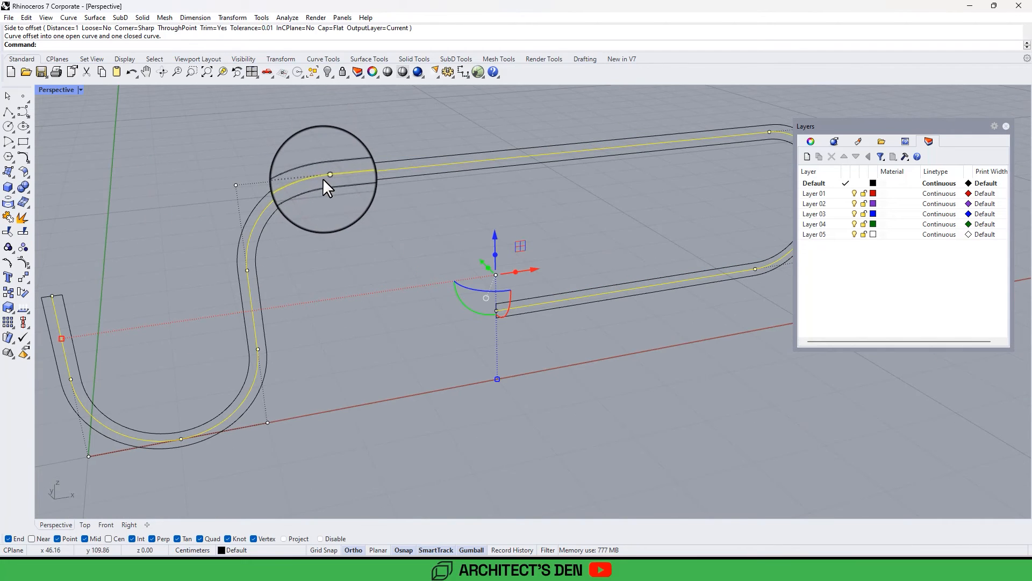
click(326, 75)
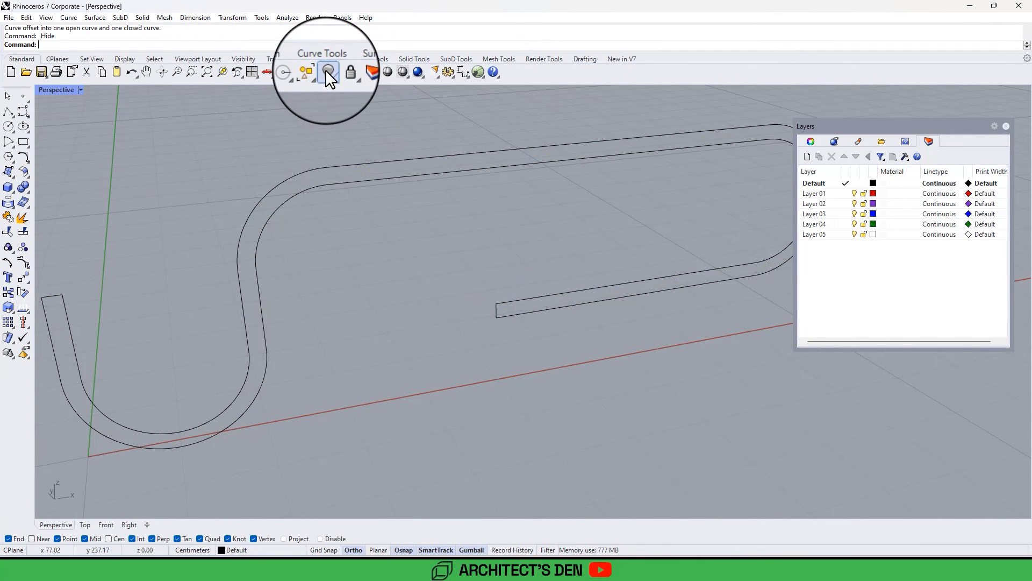
Step: Examine the closed offset outline from several angles, including its rounded bends and flat ends
scroll(330, 188, down, 7)
scroll(328, 188, up, 4)
right_drag(327, 190, 375, 215)
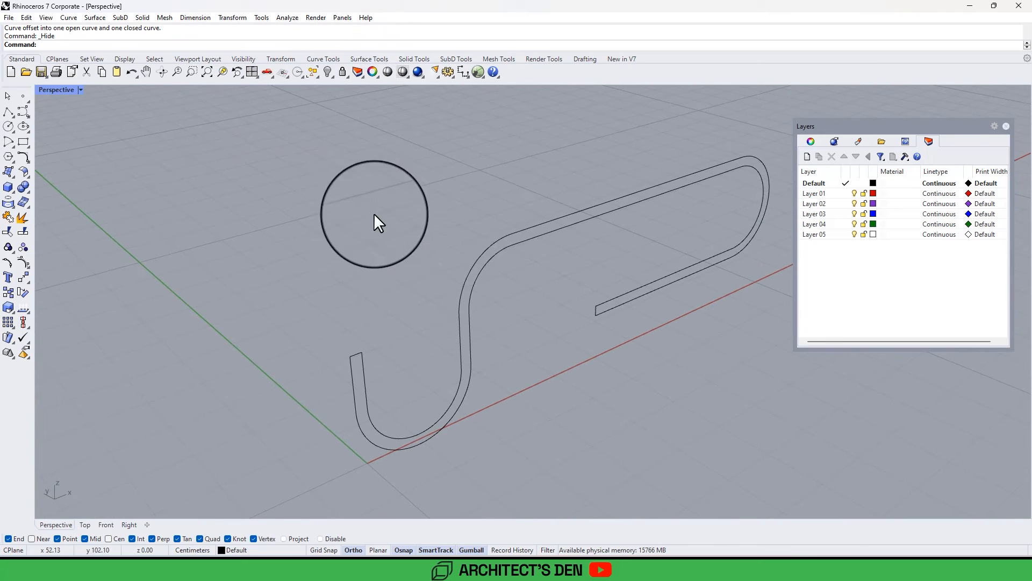
scroll(495, 256, down, 3)
scroll(566, 244, up, 6)
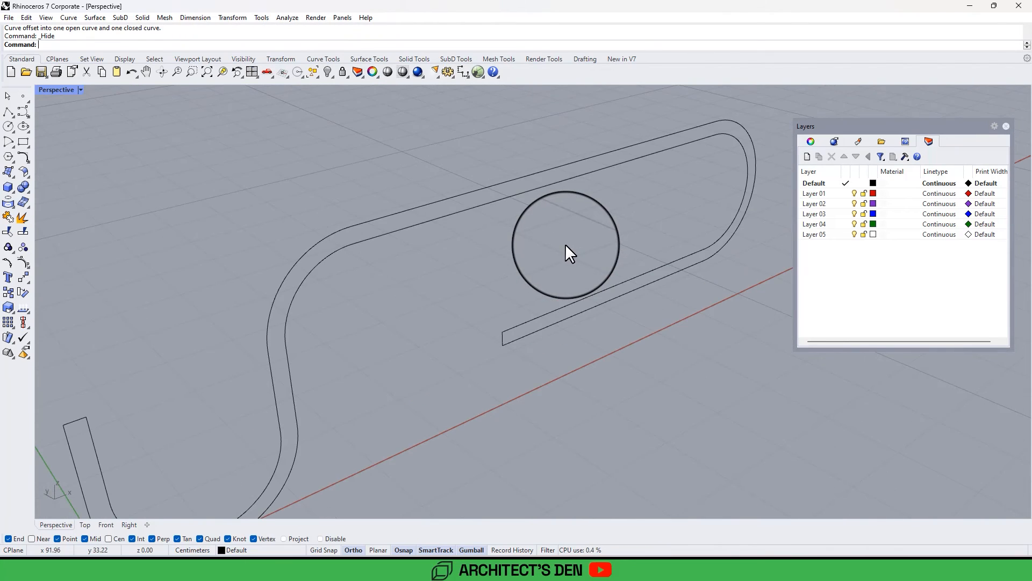
scroll(366, 258, down, 3)
scroll(317, 231, up, 6)
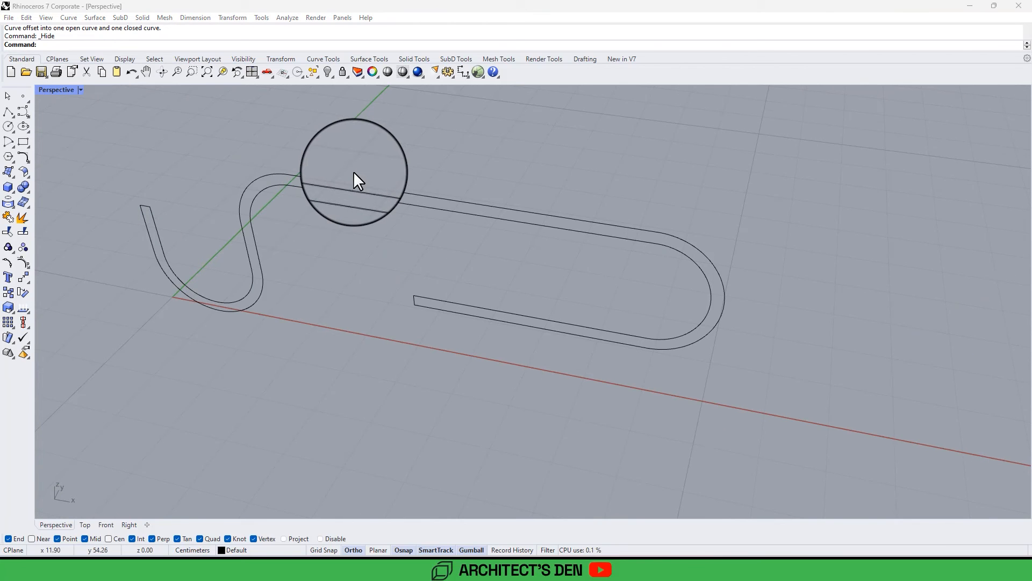
right_drag(203, 200, 362, 178)
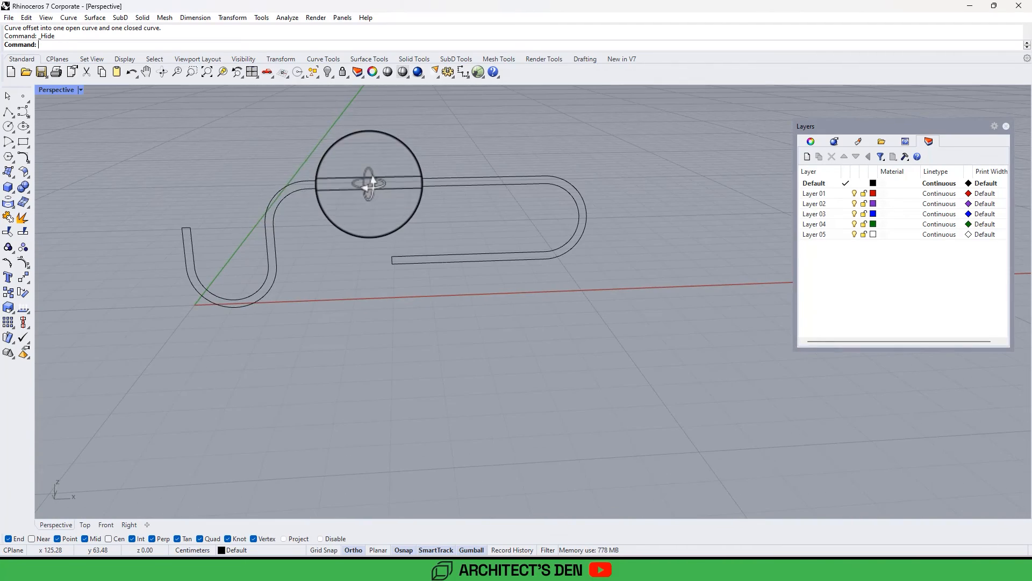
Step: Extrude the closed profile outline 25 cm to one side along positive Y as a solid, with BothSides set to No
drag(133, 115, 619, 357)
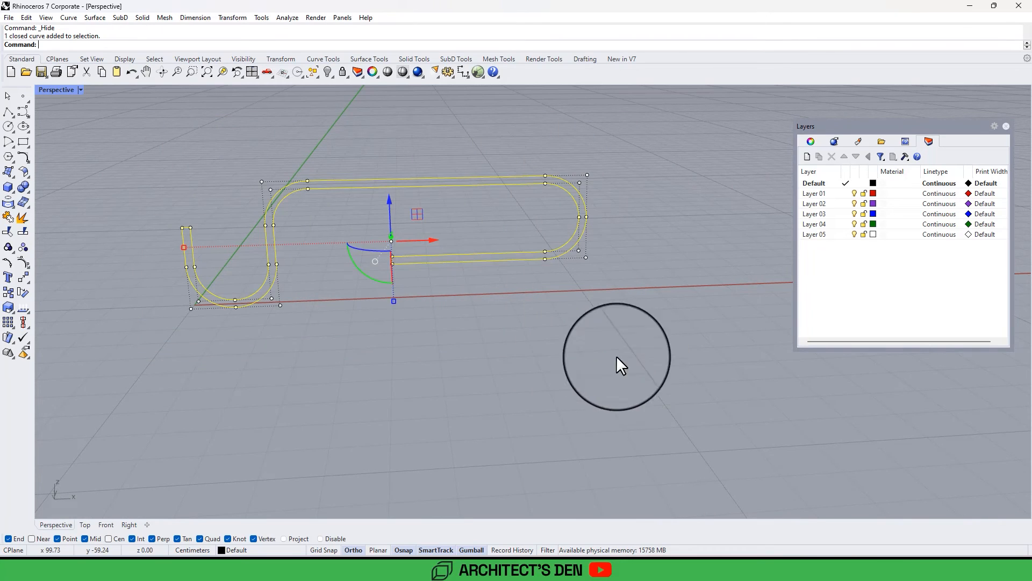
click(13, 193)
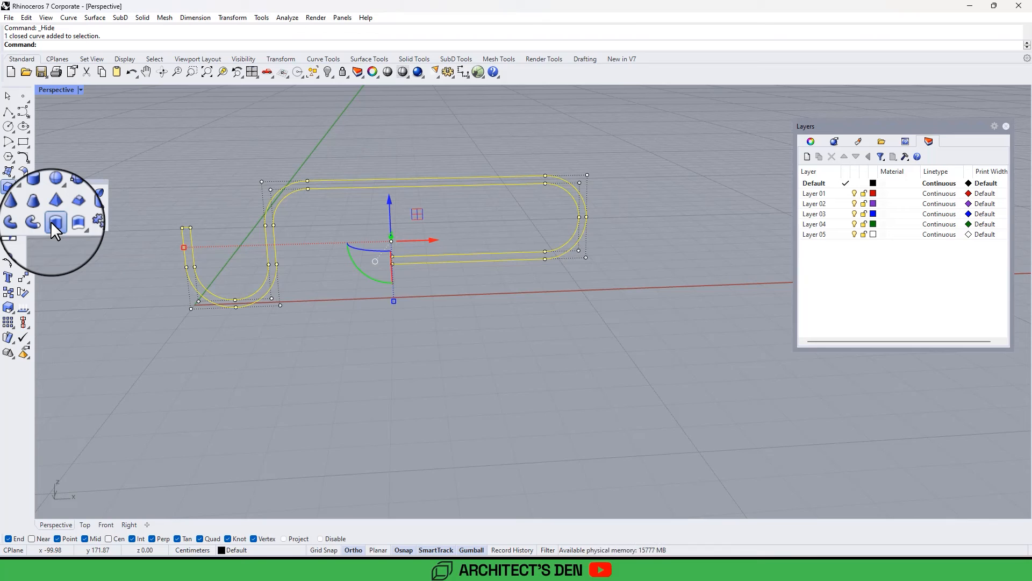
click(51, 222)
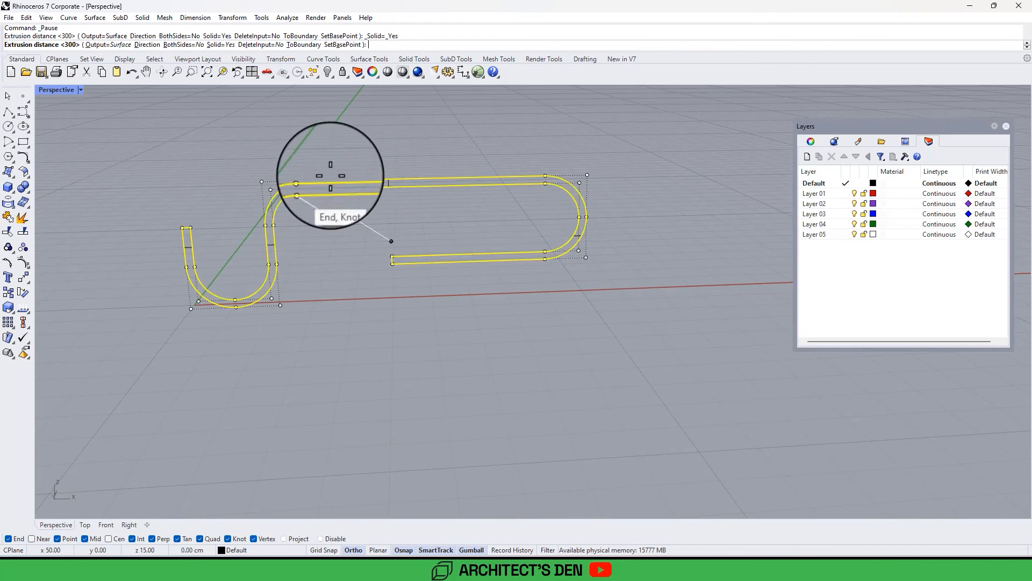
right_drag(357, 158, 518, 212)
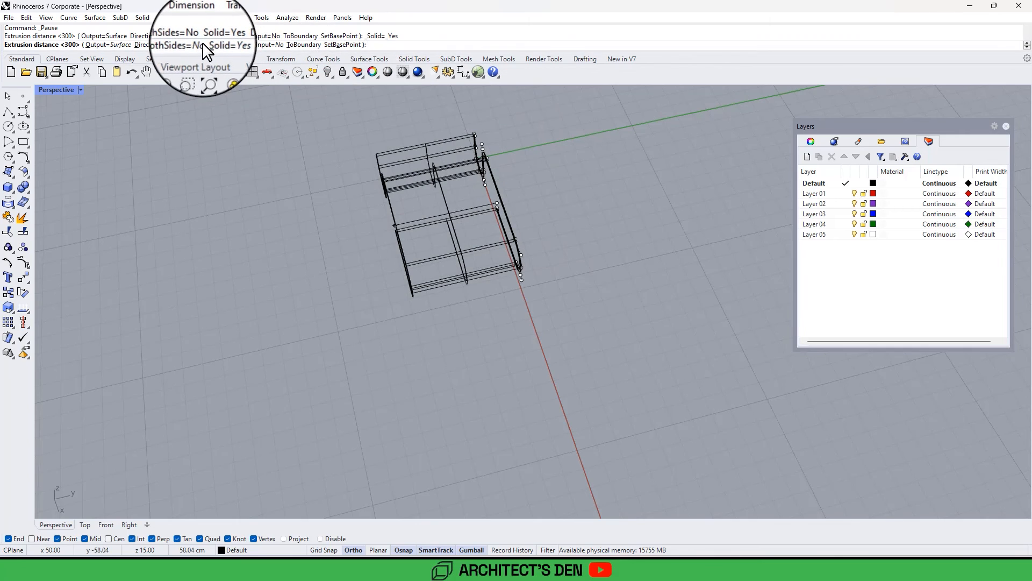
click(183, 44)
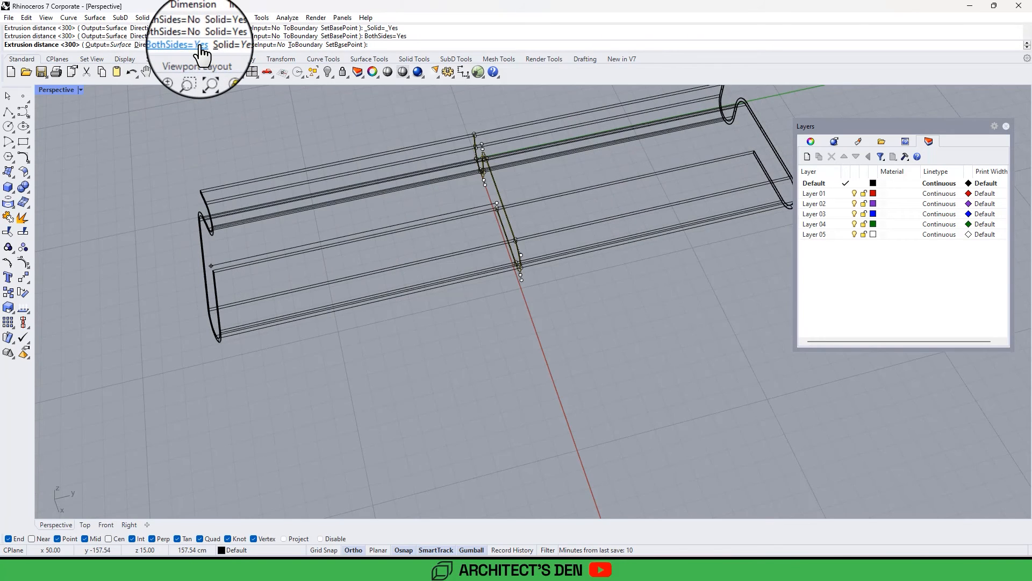
click(201, 47)
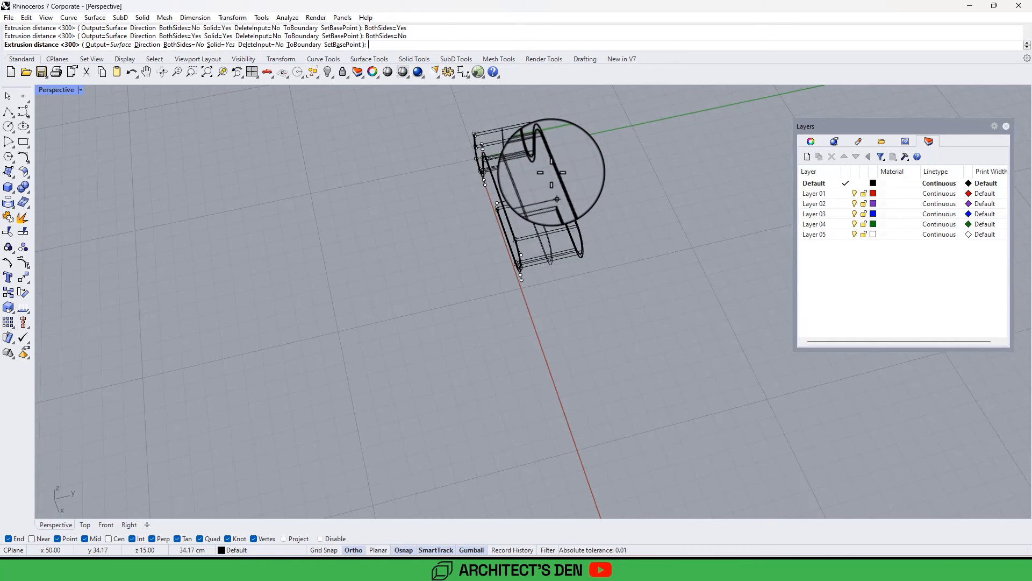
text(25)
key(Return)
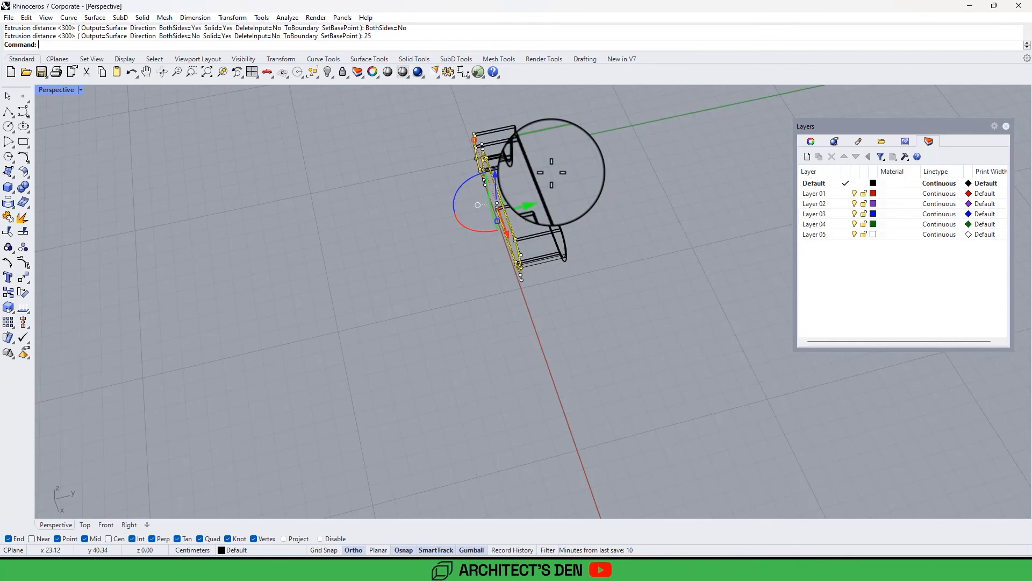
Step: Clear the selection, shade the view and examine the extruded solid from the side and above
key(Escape)
right_drag(533, 186, 563, 181)
scroll(518, 191, up, 4)
scroll(317, 266, up, 4)
right_drag(339, 266, 302, 184)
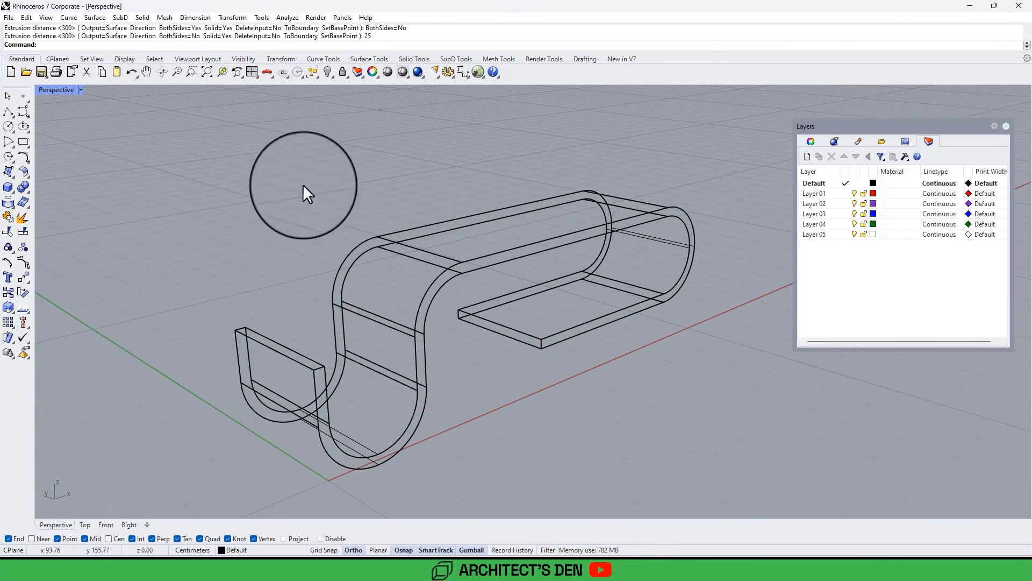
click(388, 69)
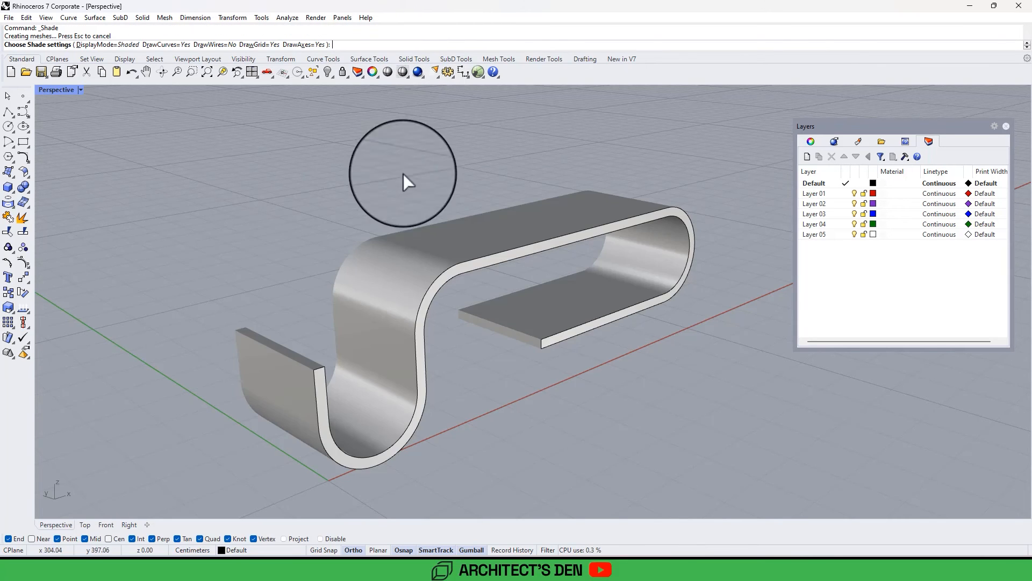
mouse_move(420, 247)
right_down()
mouse_move(433, 292)
mouse_move(662, 247)
mouse_move(516, 198)
mouse_move(440, 279)
mouse_move(443, 339)
mouse_move(751, 281)
mouse_move(627, 226)
mouse_move(341, 306)
mouse_move(141, 309)
mouse_move(272, 403)
mouse_move(408, 328)
mouse_move(468, 339)
mouse_move(612, 307)
mouse_move(431, 346)
mouse_move(272, 288)
mouse_move(405, 268)
mouse_move(507, 322)
mouse_move(293, 315)
mouse_move(307, 267)
mouse_move(358, 276)
right_up()
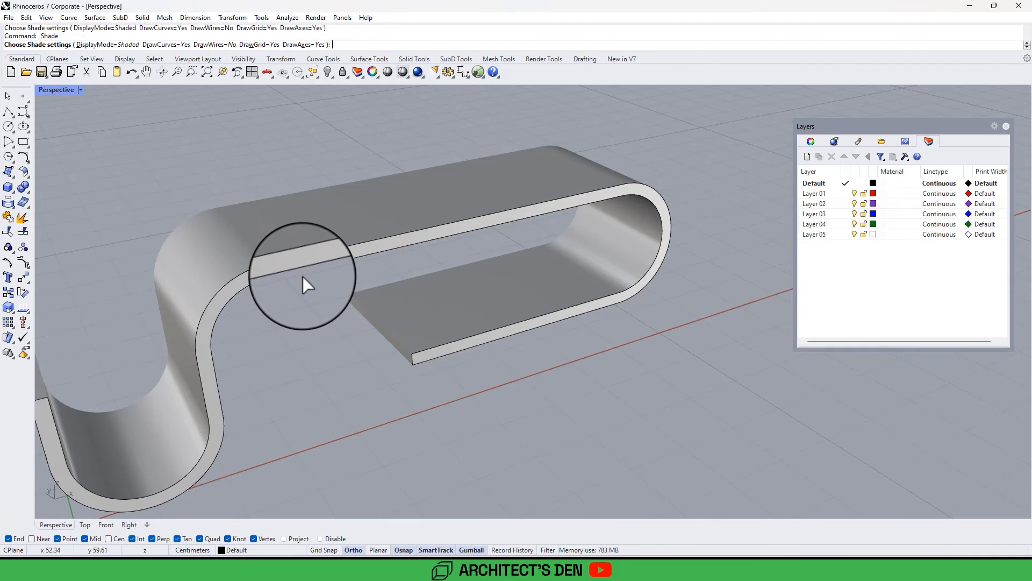
Step: Delete the closed profile curve that overlaps the extruded solid, keeping the extrusion
click(208, 305)
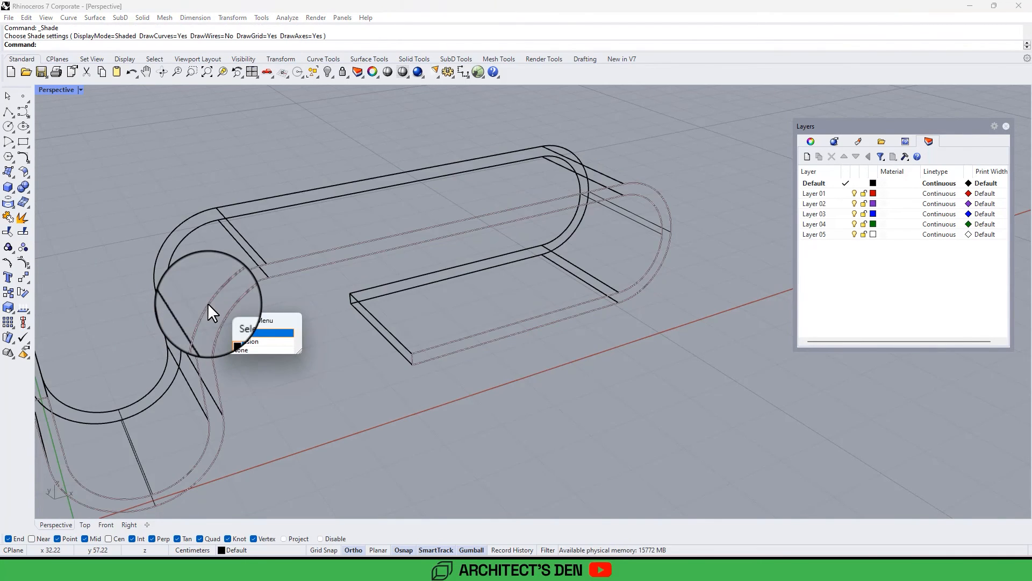
click(244, 332)
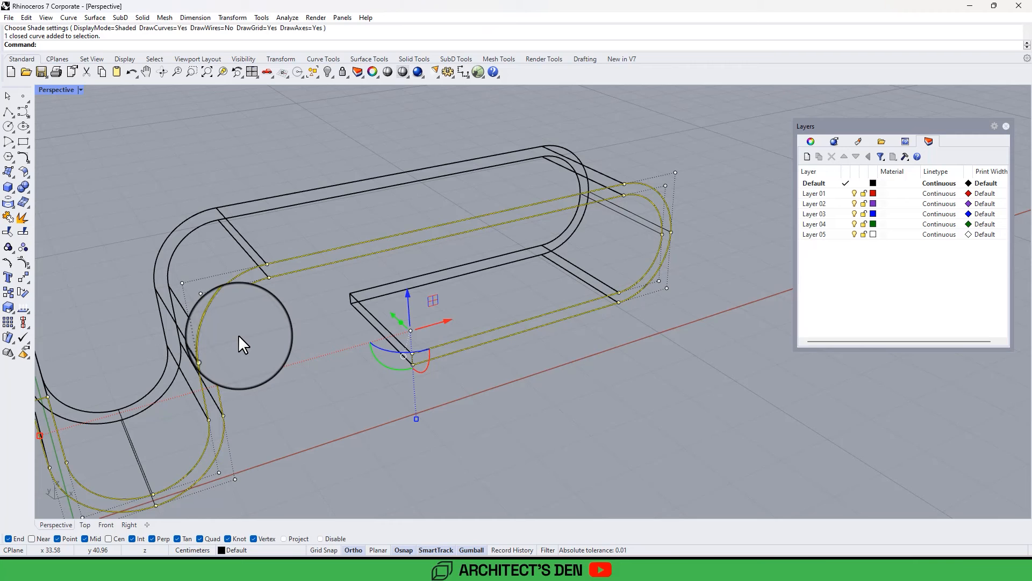
key(Delete)
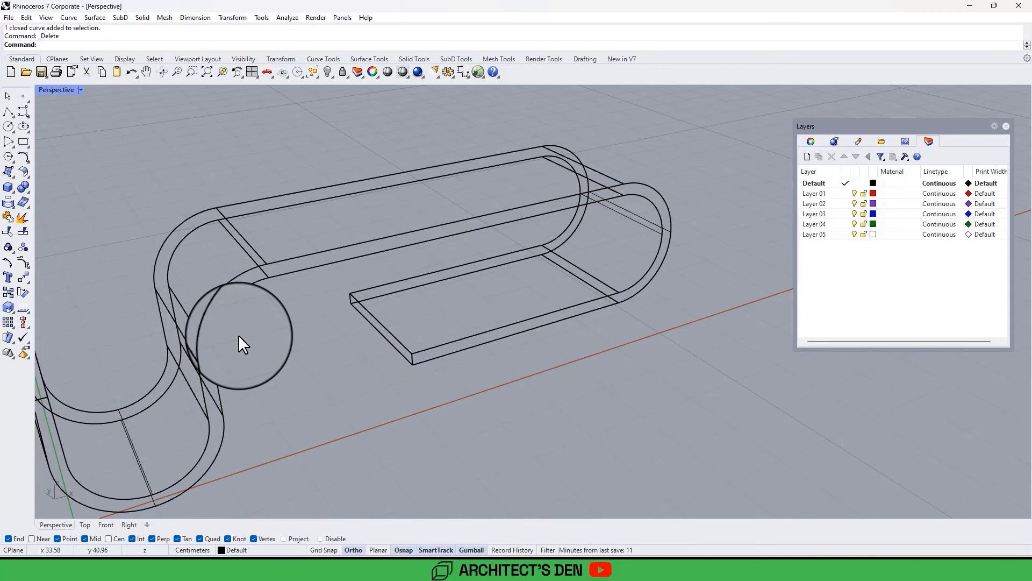
Step: Shade the solid again and examine its sharp edges and corners up close and its overall shape
click(384, 73)
mouse_move(376, 140)
right_down()
mouse_move(357, 205)
mouse_move(334, 227)
mouse_move(314, 167)
mouse_move(299, 231)
mouse_move(311, 263)
right_up()
scroll(316, 272, up, 10)
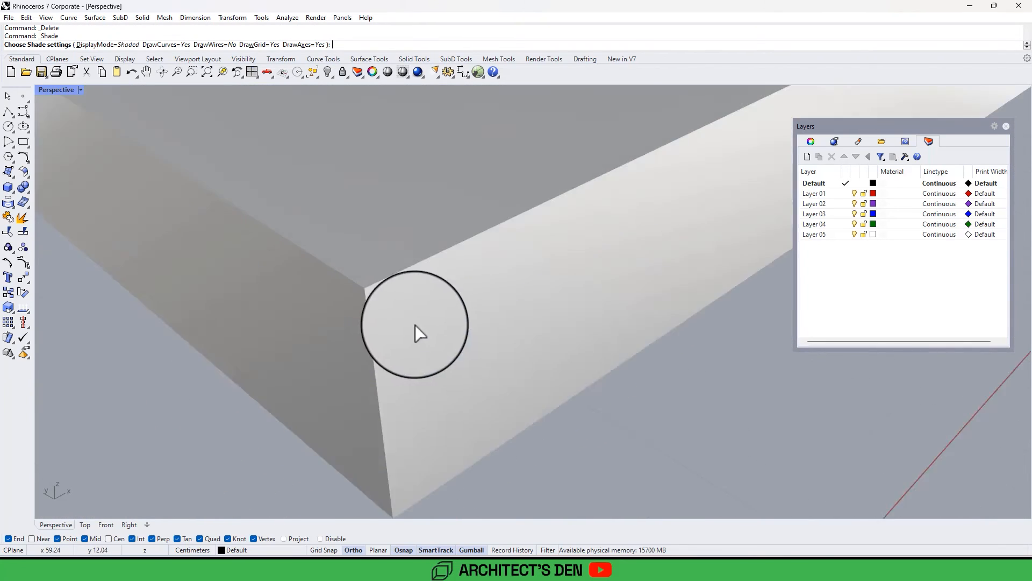
scroll(382, 319, down, 8)
mouse_move(328, 318)
right_down()
mouse_move(346, 328)
mouse_move(318, 327)
mouse_move(332, 346)
mouse_move(296, 332)
right_up()
scroll(340, 357, down, 6)
scroll(340, 357, down, 8)
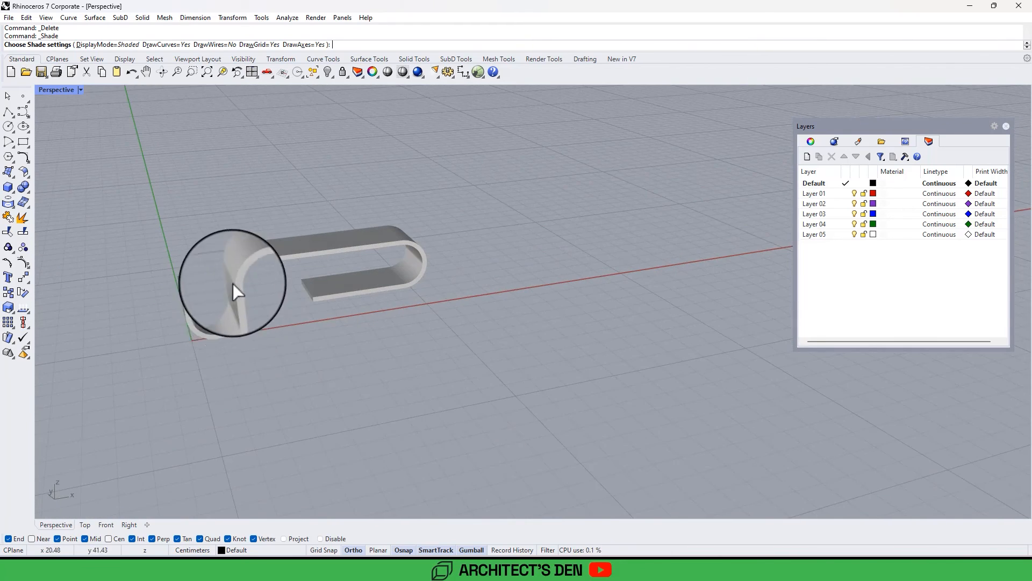
scroll(233, 283, up, 4)
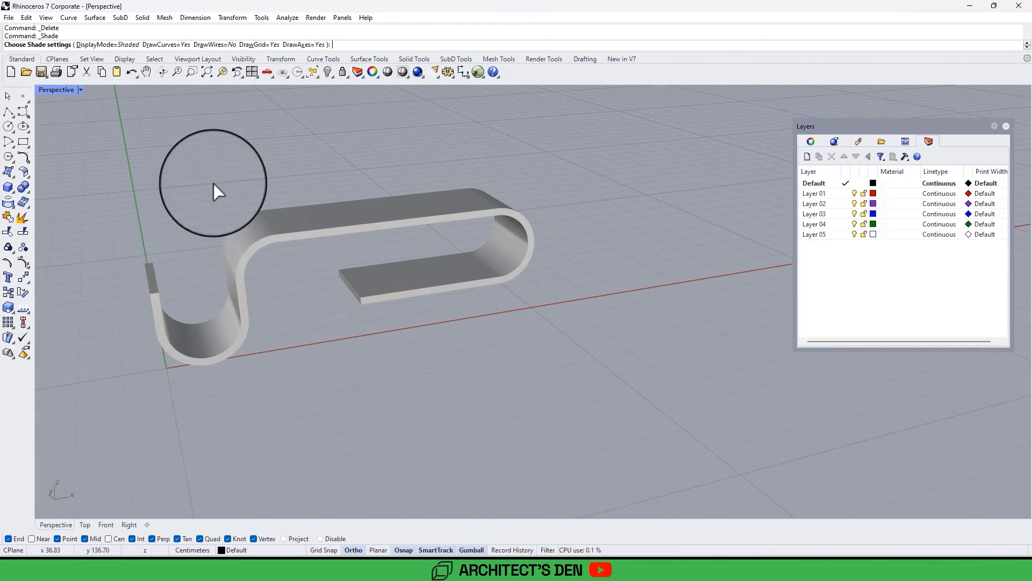
Step: Try to fillet all edges of the solid selected at radius 1, setting the next fillet radius to 0.25 before applying
click(29, 193)
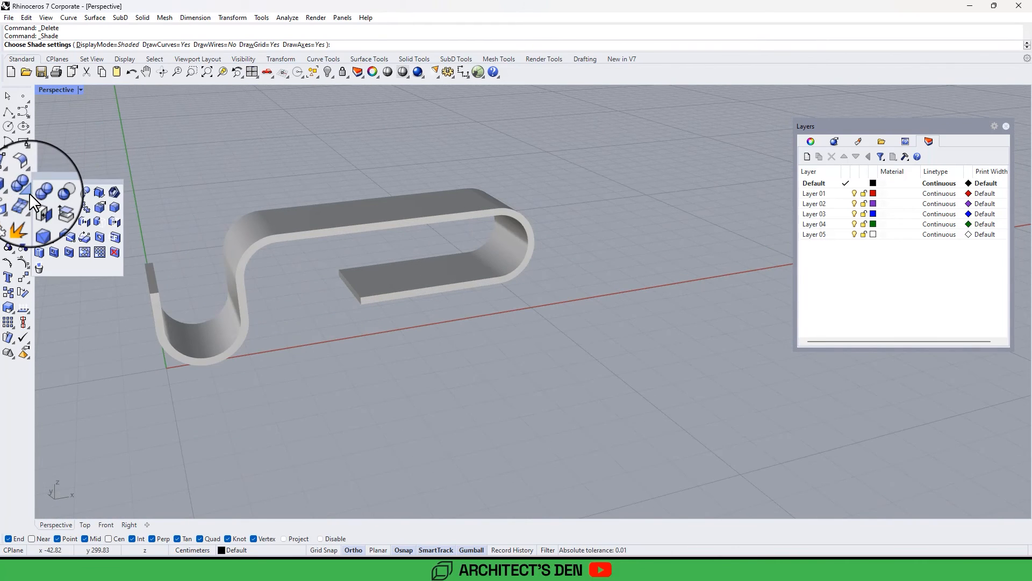
click(111, 205)
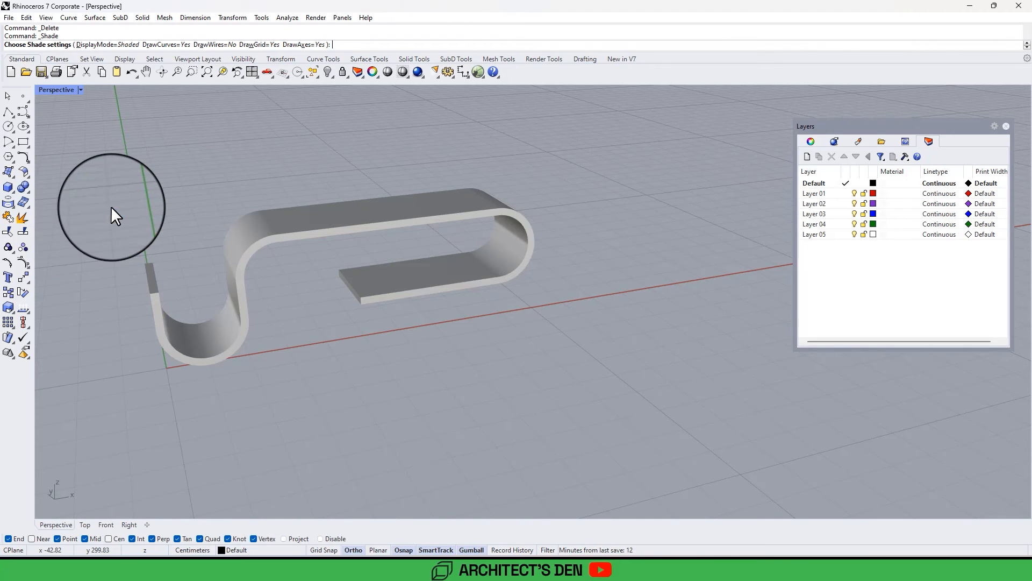
scroll(111, 212, down, 3)
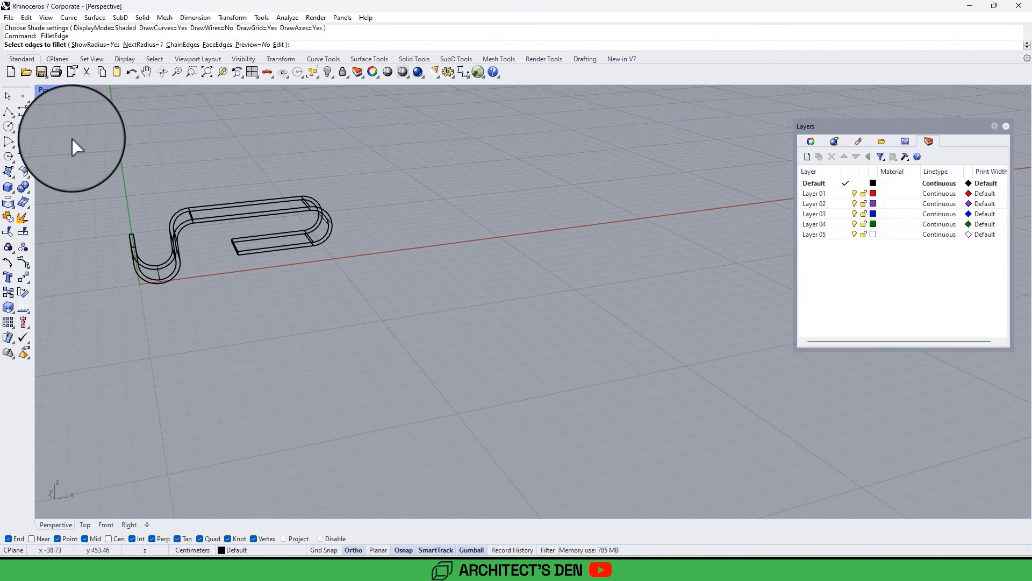
drag(64, 137, 399, 332)
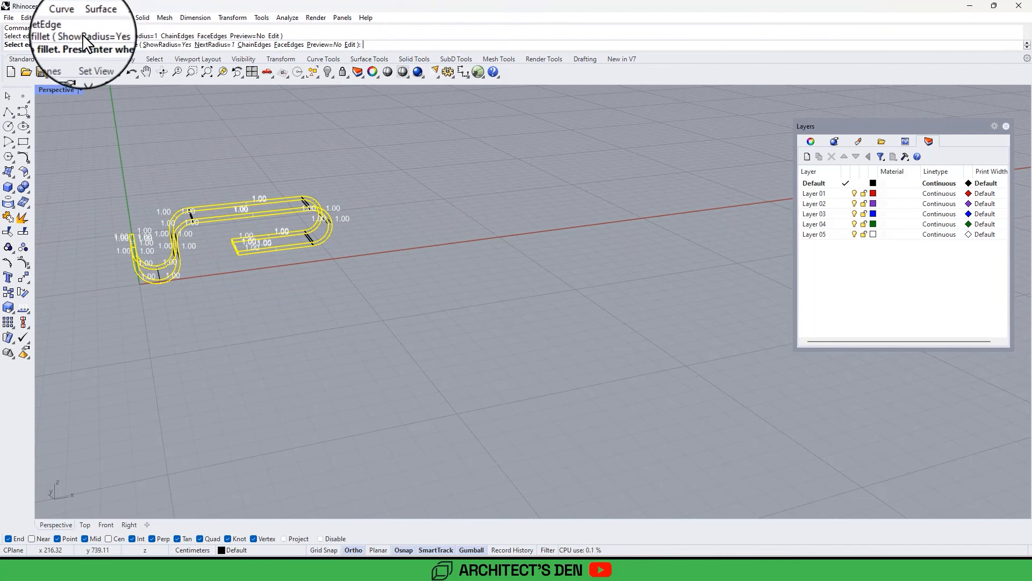
click(230, 54)
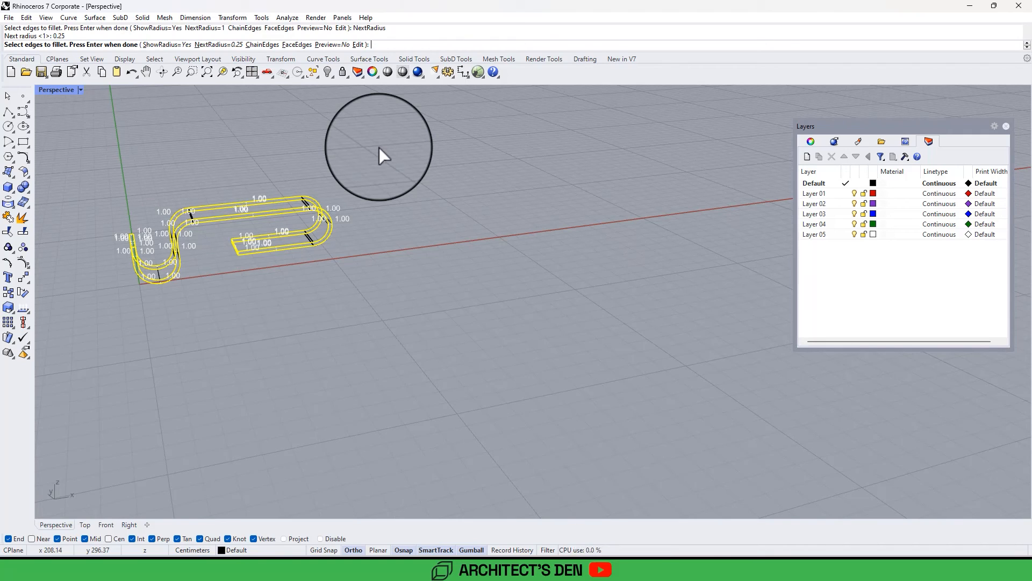
key(Return)
key(Return)
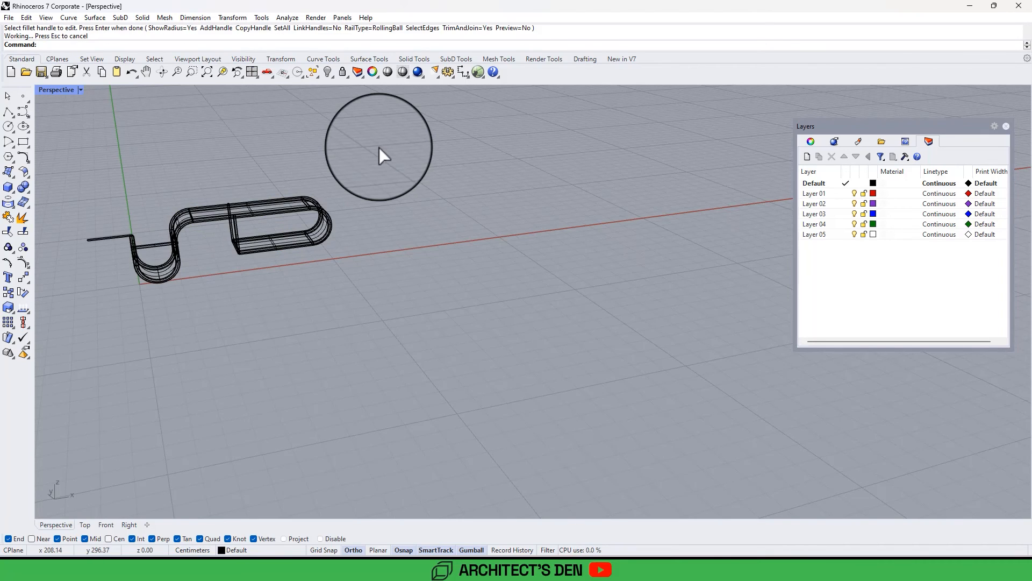
Step: Shade the filleted solid and inspect its end edges and corners from several angles
right_drag(178, 229, 318, 110)
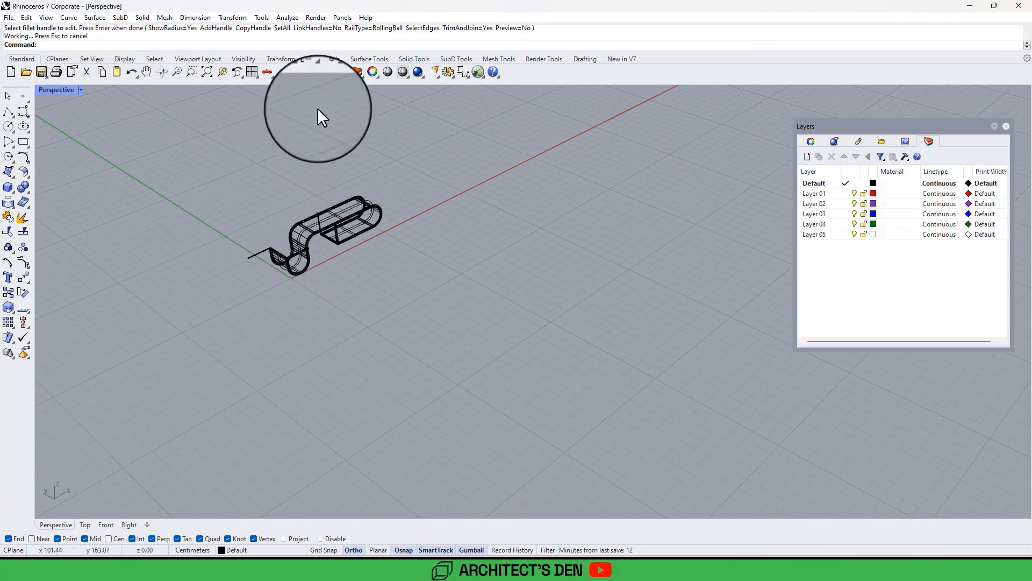
click(386, 73)
scroll(278, 244, up, 6)
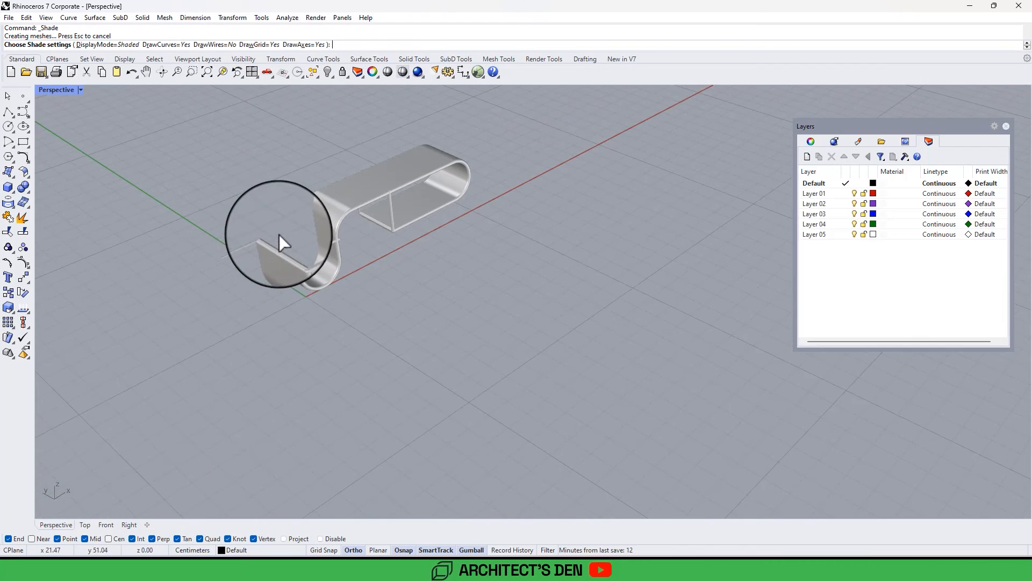
mouse_move(288, 237)
right_down()
mouse_move(364, 279)
mouse_move(369, 270)
mouse_move(258, 256)
right_up()
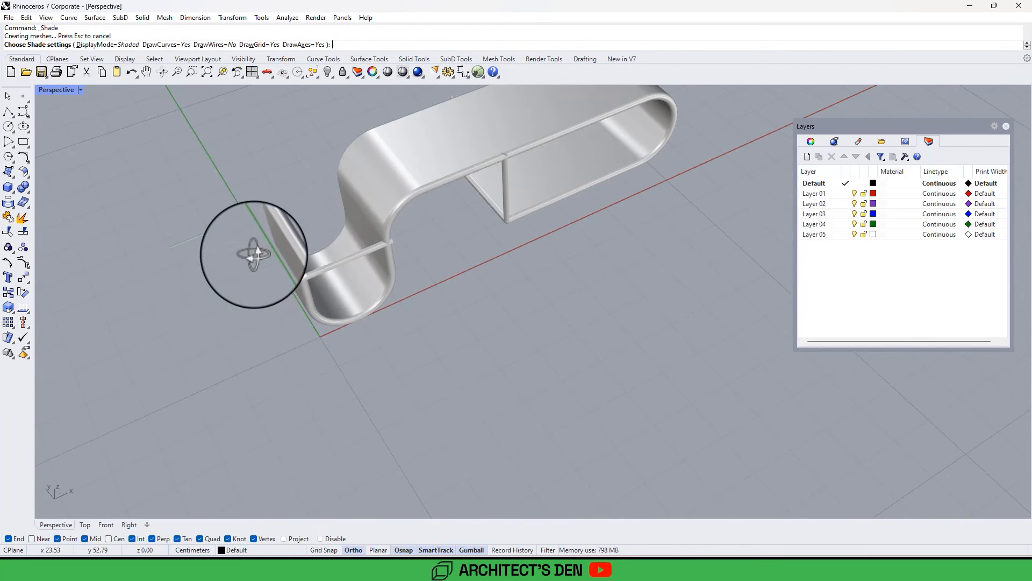
mouse_move(421, 238)
right_down()
mouse_move(500, 185)
mouse_move(528, 260)
mouse_move(405, 249)
mouse_move(416, 210)
right_up()
Step: Leave the shaded preview and undo the edge fillet on the solid
key(ctrl+z)
key(ctrl+z)
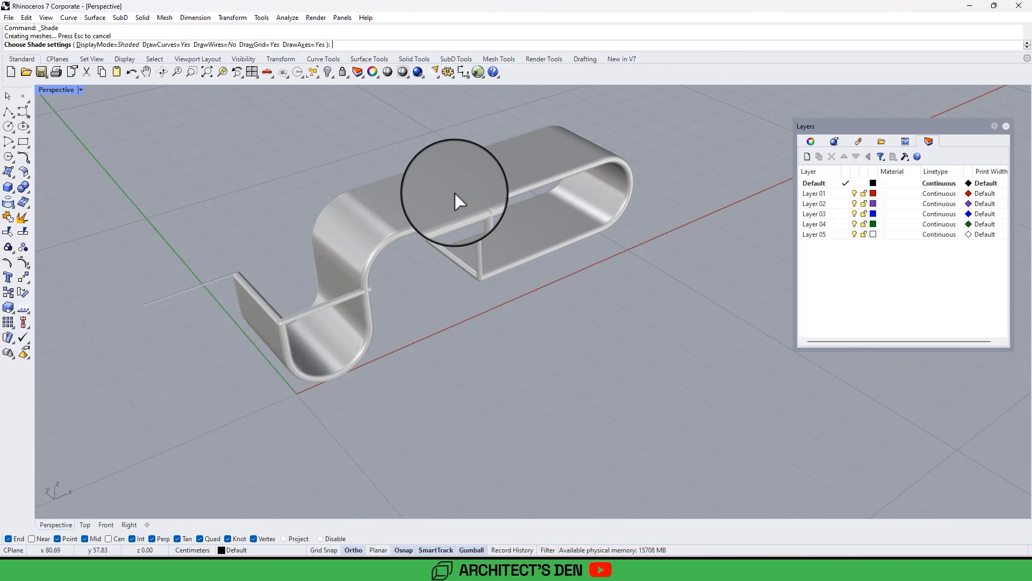
key(Escape)
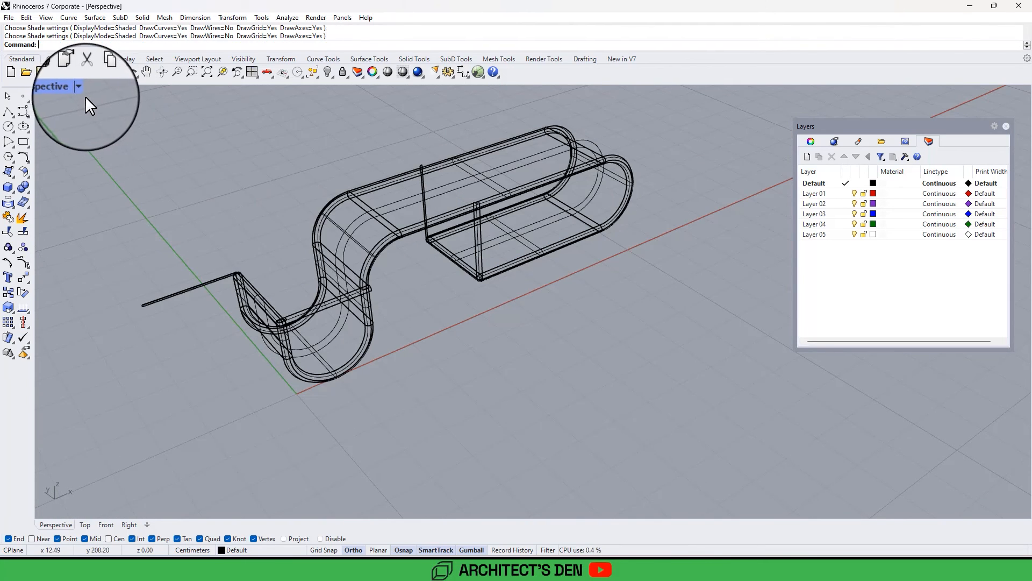
key(ctrl+z)
scroll(338, 237, down, 4)
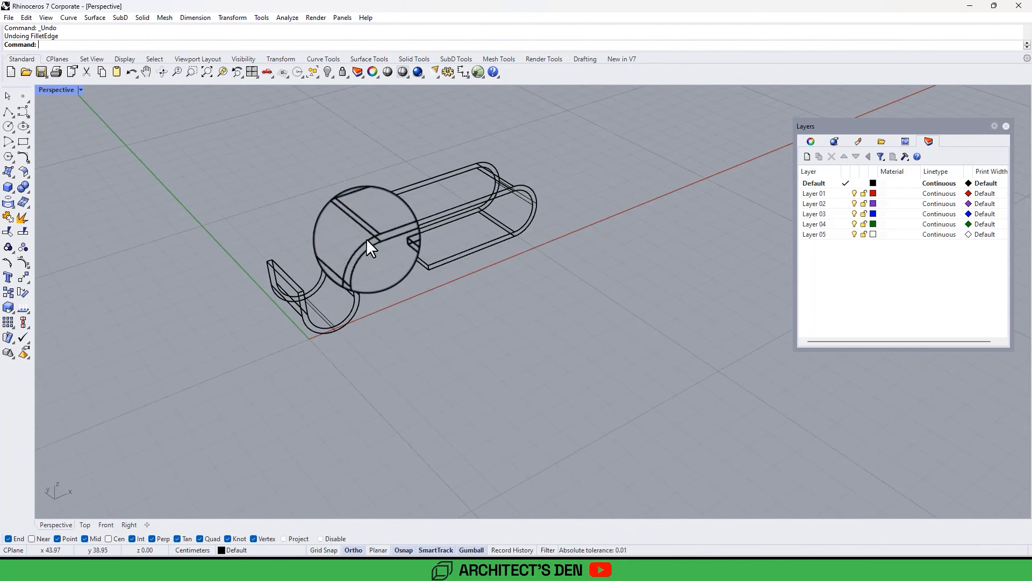
scroll(371, 239, up, 6)
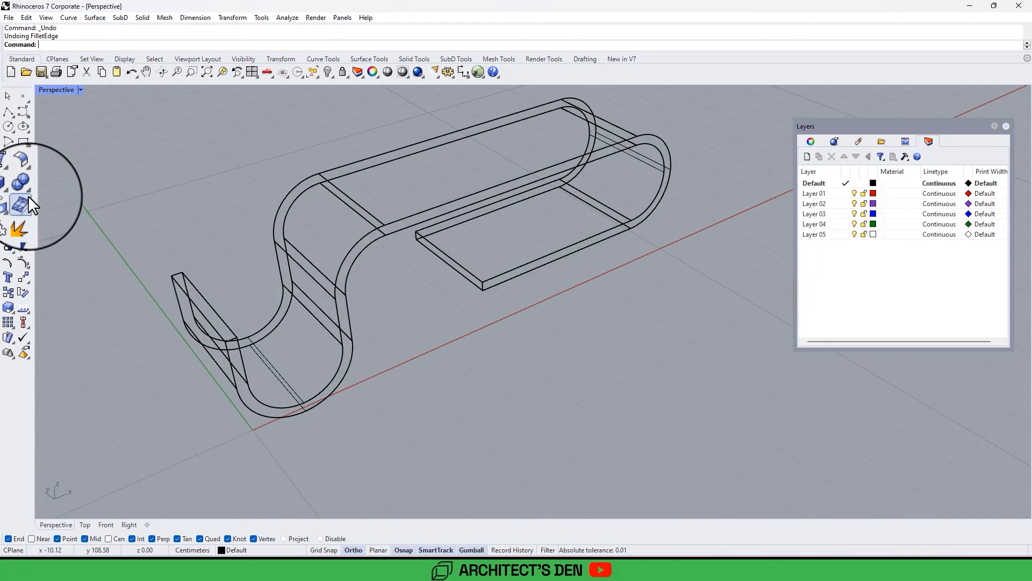
click(27, 192)
click(30, 189)
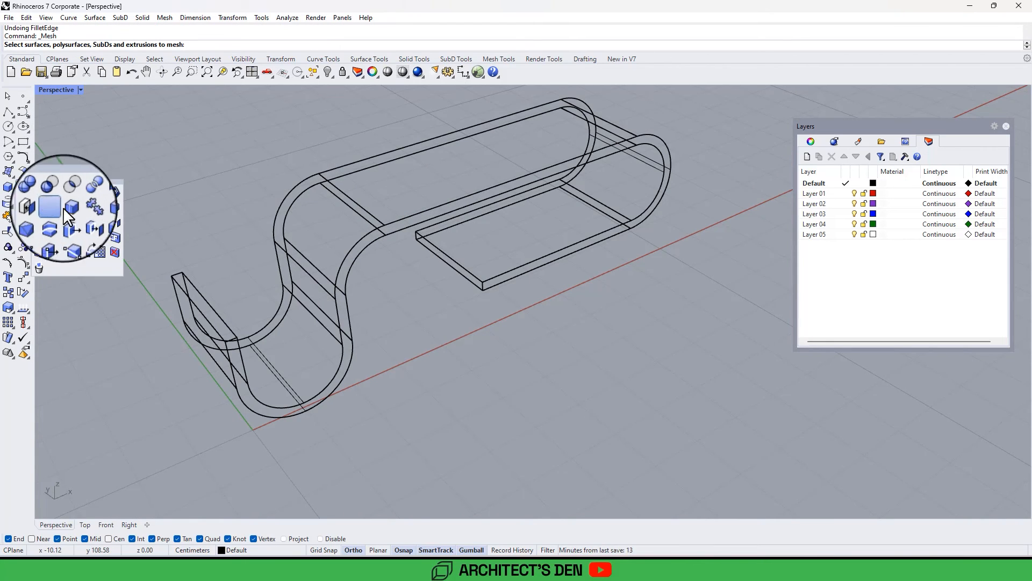
click(111, 210)
scroll(162, 245, down, 4)
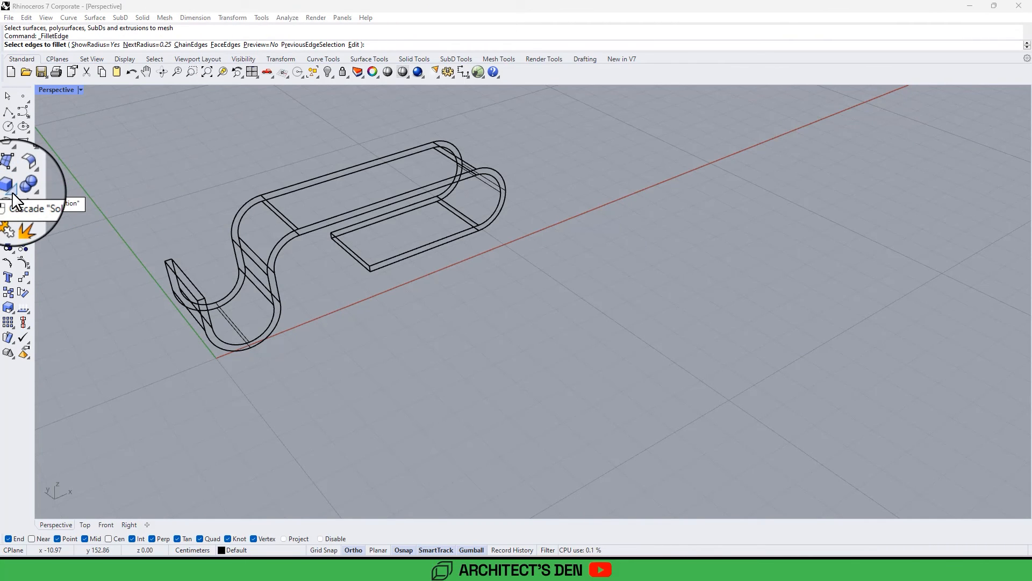
click(11, 195)
click(29, 175)
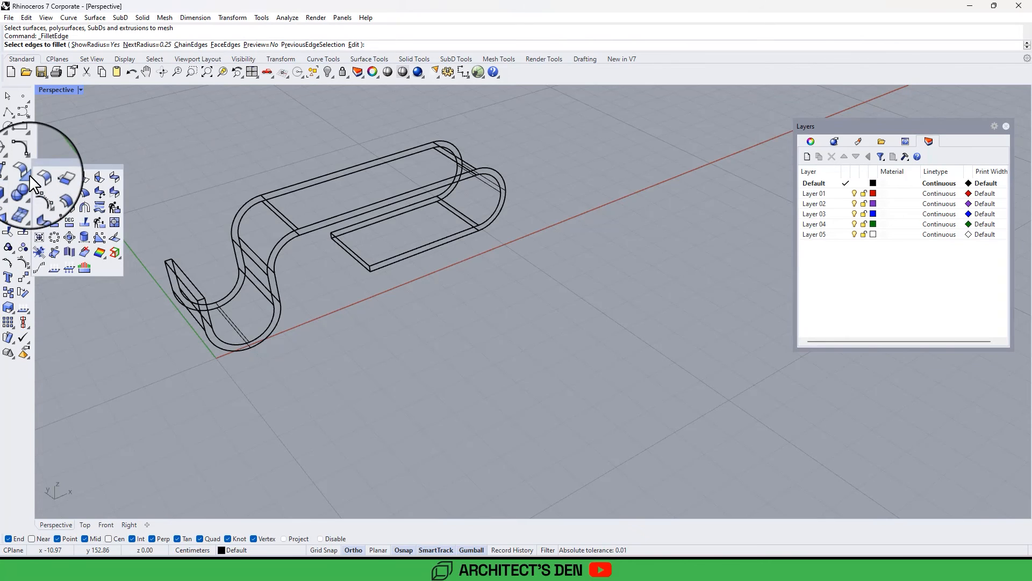
click(24, 188)
Step: Fillet all edges of the solid with FilletEdge at a radius of 0.25 cm, using the RollingBall rail type
click(27, 191)
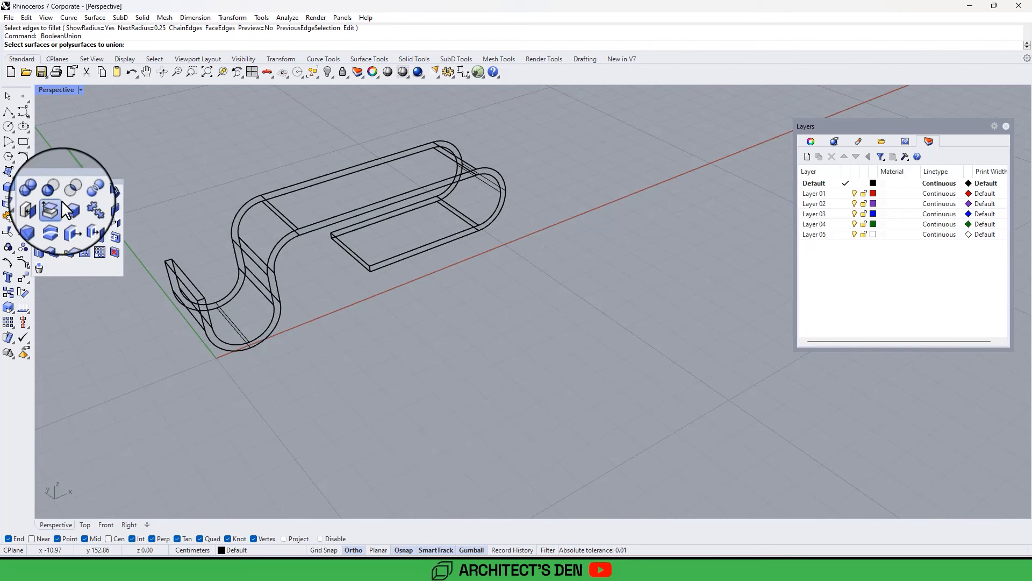
click(112, 208)
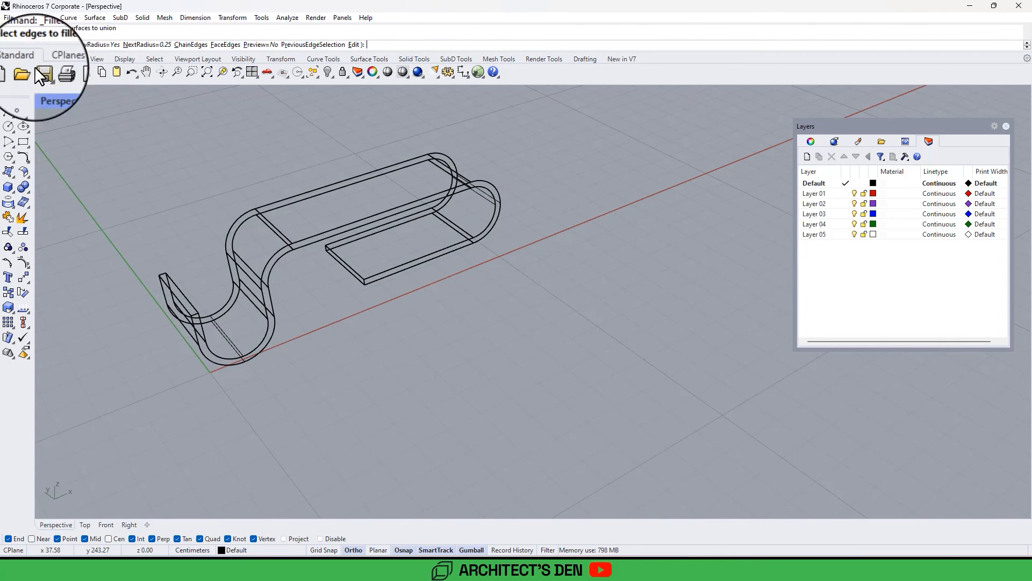
drag(230, 185, 582, 418)
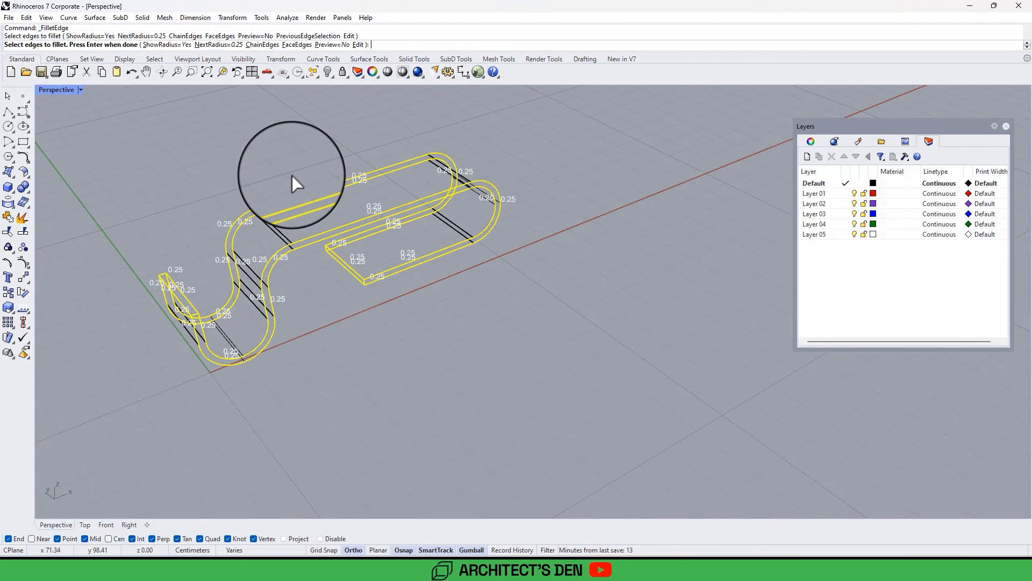
key(Return)
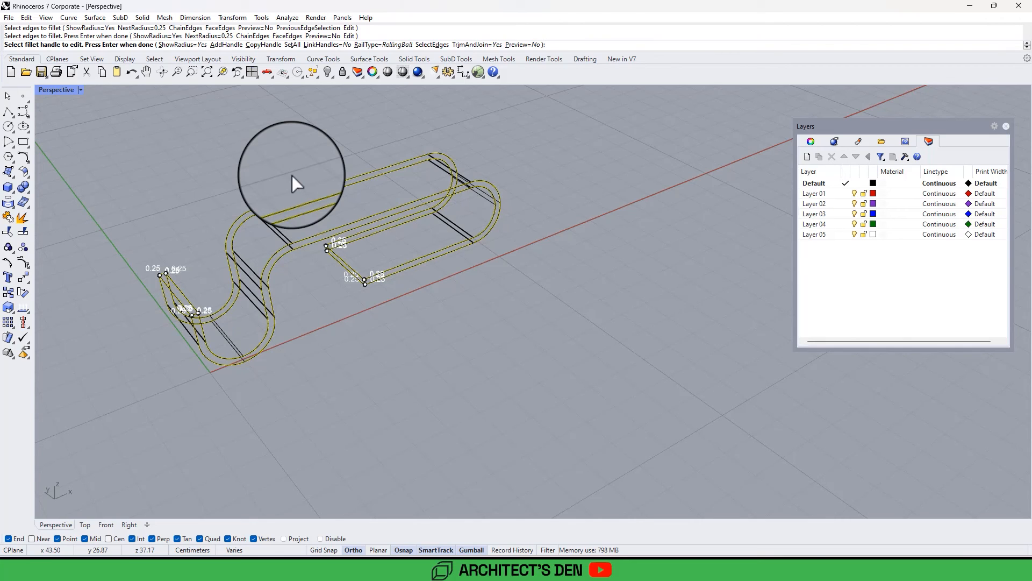
key(Return)
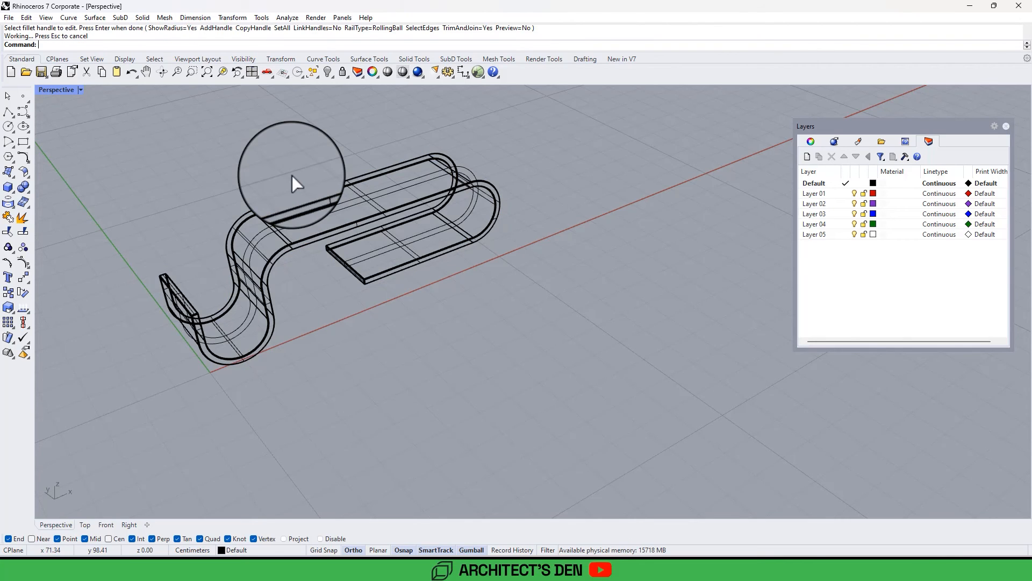
Step: Shade the view and examine the small rounded edges and corners at both ends of the solid
click(396, 71)
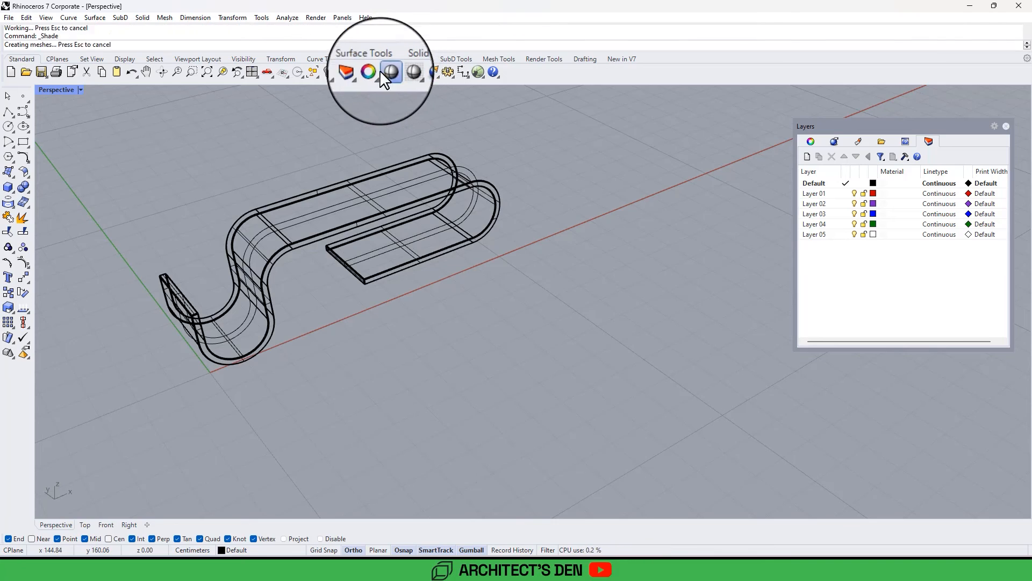
scroll(220, 242, up, 5)
mouse_move(160, 309)
right_down()
mouse_move(159, 295)
mouse_move(219, 279)
mouse_move(434, 283)
mouse_move(417, 333)
mouse_move(163, 328)
mouse_move(87, 277)
mouse_move(194, 248)
mouse_move(187, 273)
right_up()
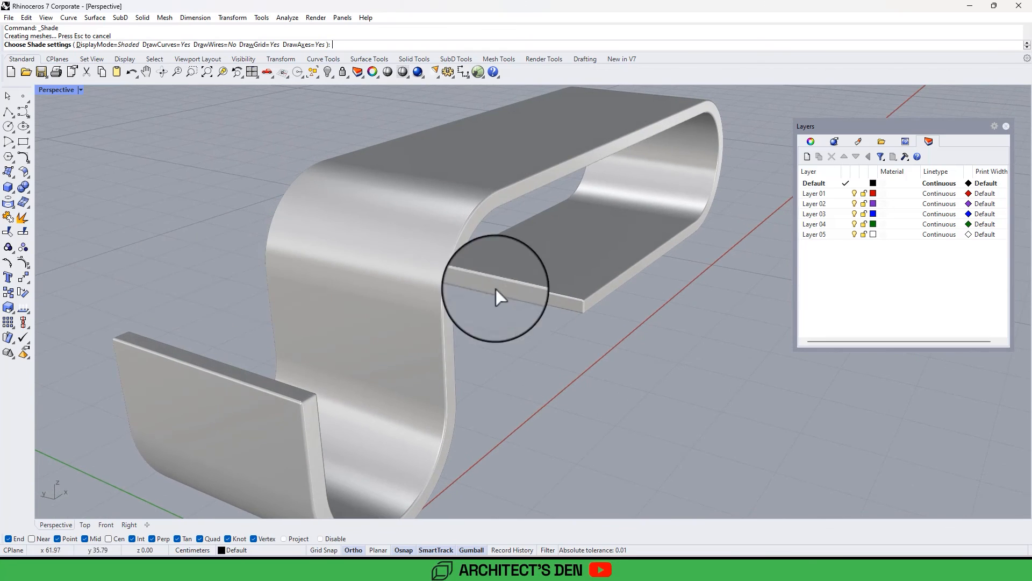
scroll(596, 313, up, 6)
right_drag(579, 308, 475, 202)
scroll(495, 315, down, 10)
scroll(502, 282, up, 5)
scroll(476, 202, down, 6)
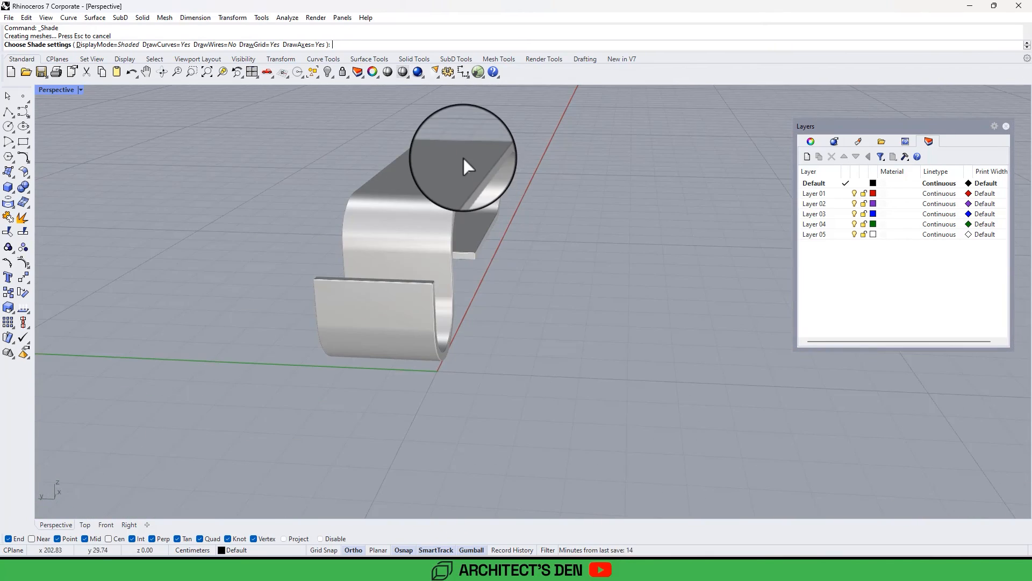
Step: Set the Perspective view's display mode to Arctic, with the solid seen at an angle from its hooked end
right_drag(463, 158, 424, 174)
click(79, 91)
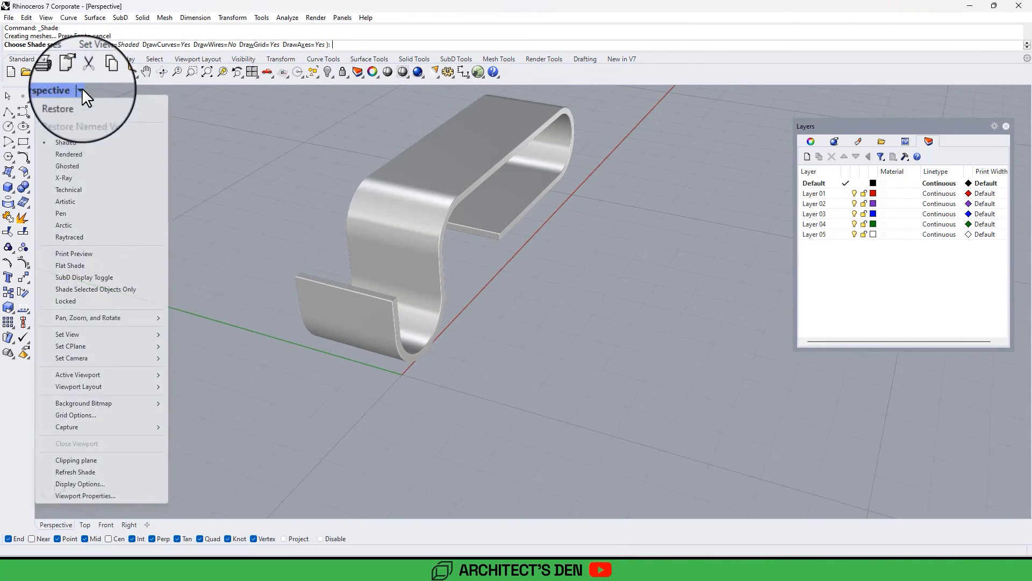
click(81, 224)
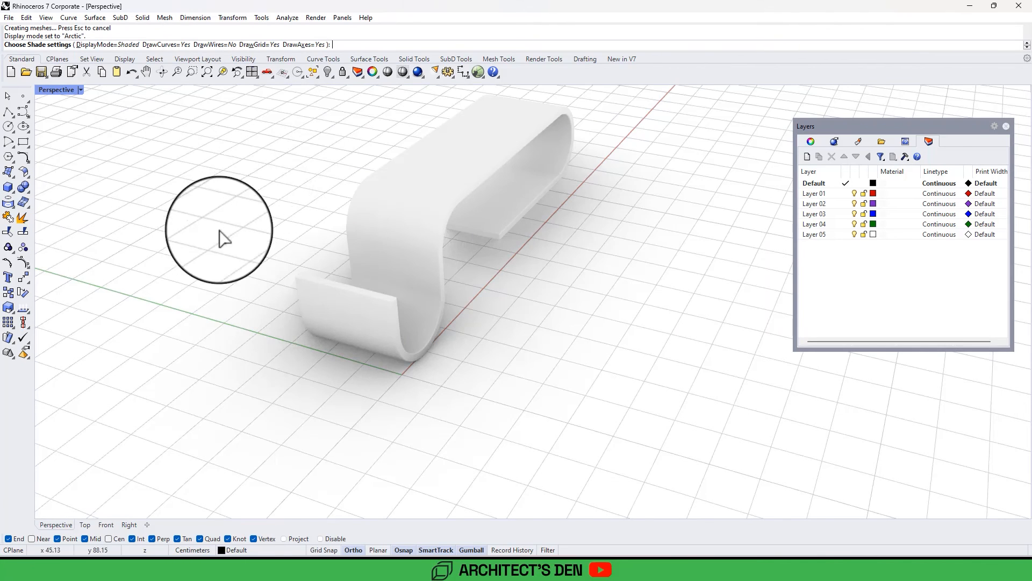
Step: Try the Rendered display mode in the Perspective view and look over the solid from its hooked end
shift+right_drag(220, 230, 231, 131)
scroll(231, 132, up, 3)
click(80, 90)
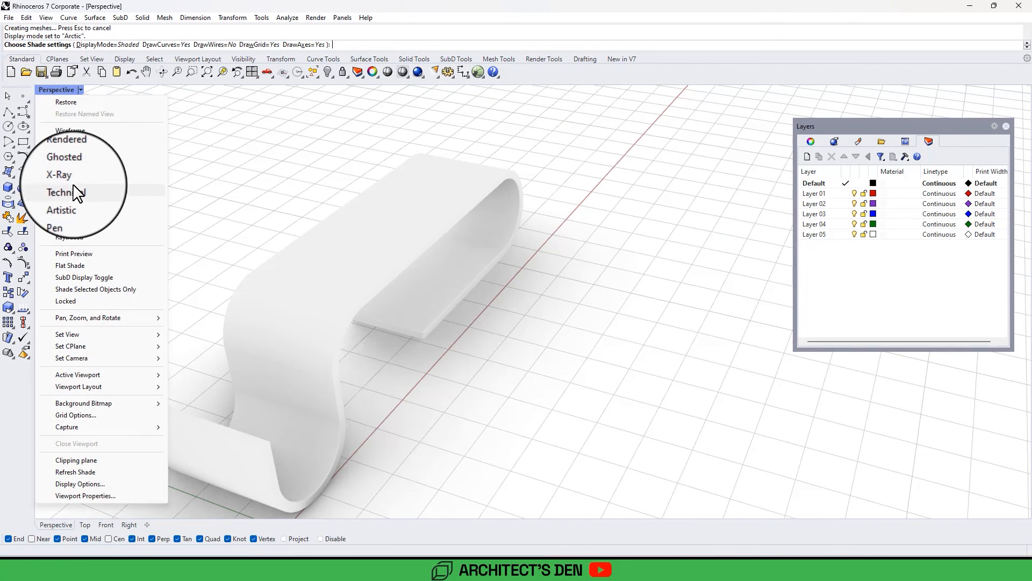
click(68, 154)
scroll(226, 208, down, 7)
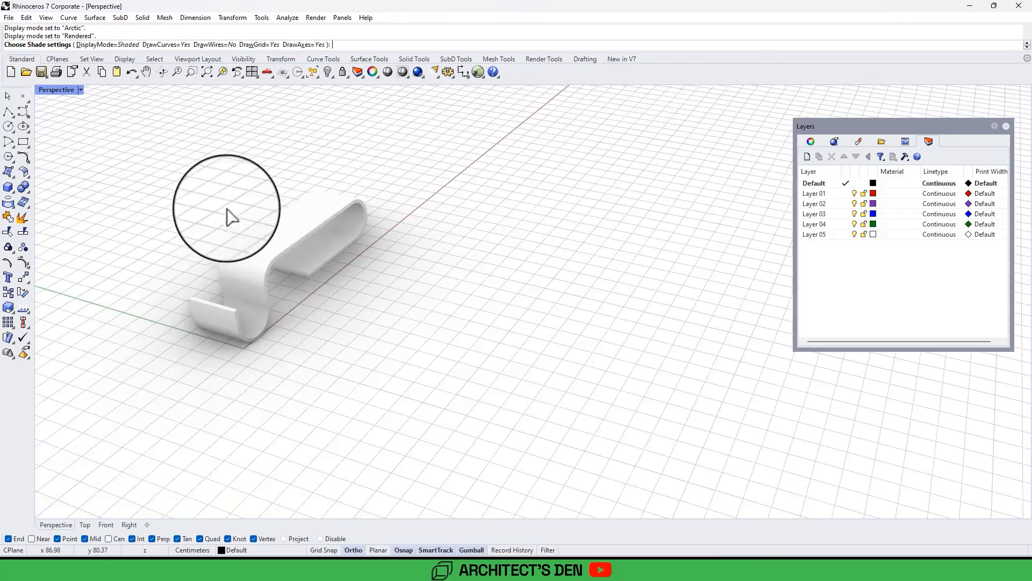
scroll(224, 206, up, 6)
mouse_move(224, 205)
right_down()
mouse_move(353, 212)
mouse_move(493, 195)
mouse_move(530, 258)
mouse_move(200, 221)
mouse_move(189, 198)
mouse_move(240, 200)
mouse_move(226, 224)
right_up()
scroll(225, 258, down, 2)
scroll(178, 271, up, 3)
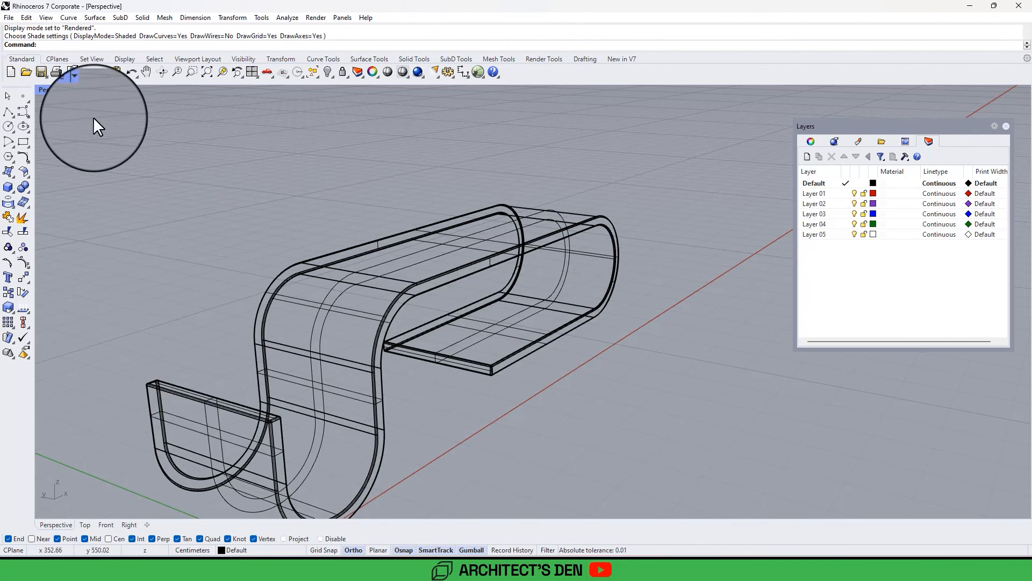
click(79, 90)
double_click(79, 91)
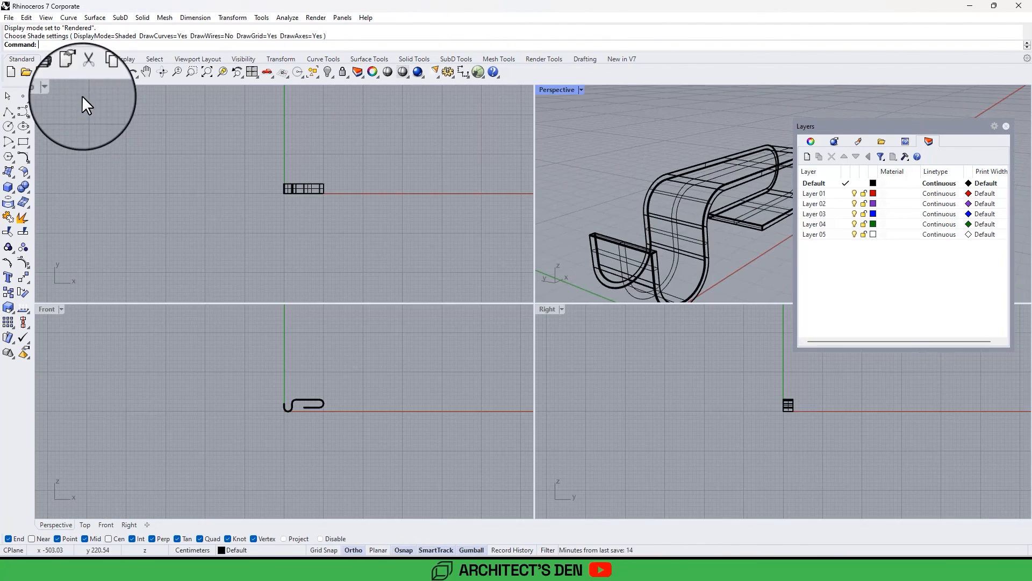
scroll(245, 224, down, 4)
scroll(626, 221, up, 5)
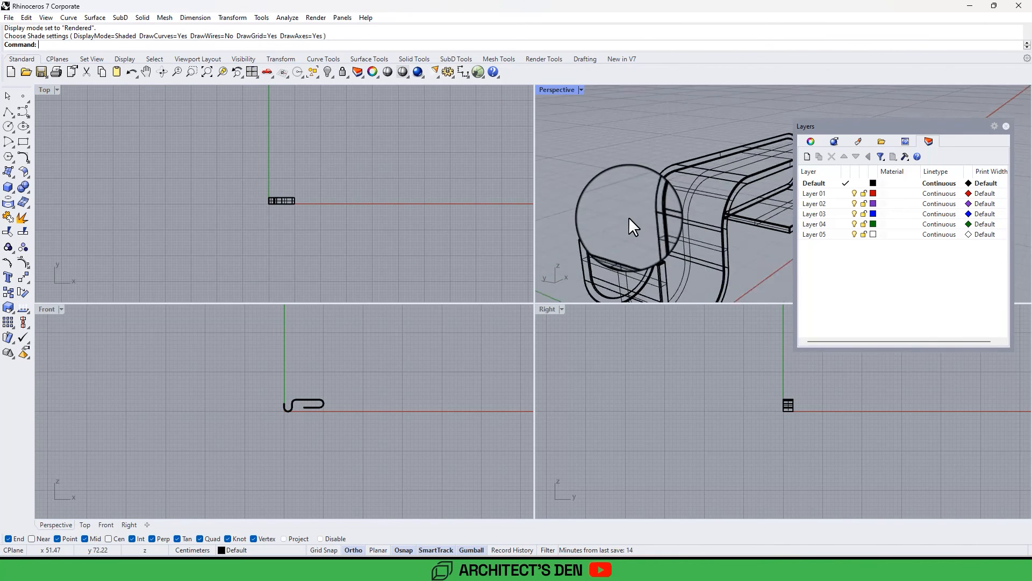
click(580, 89)
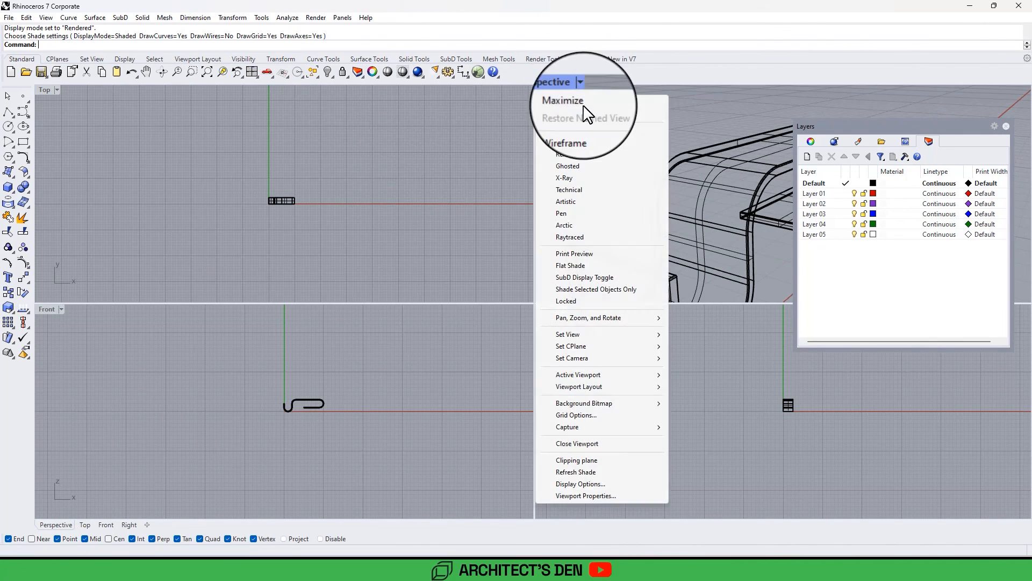
click(585, 107)
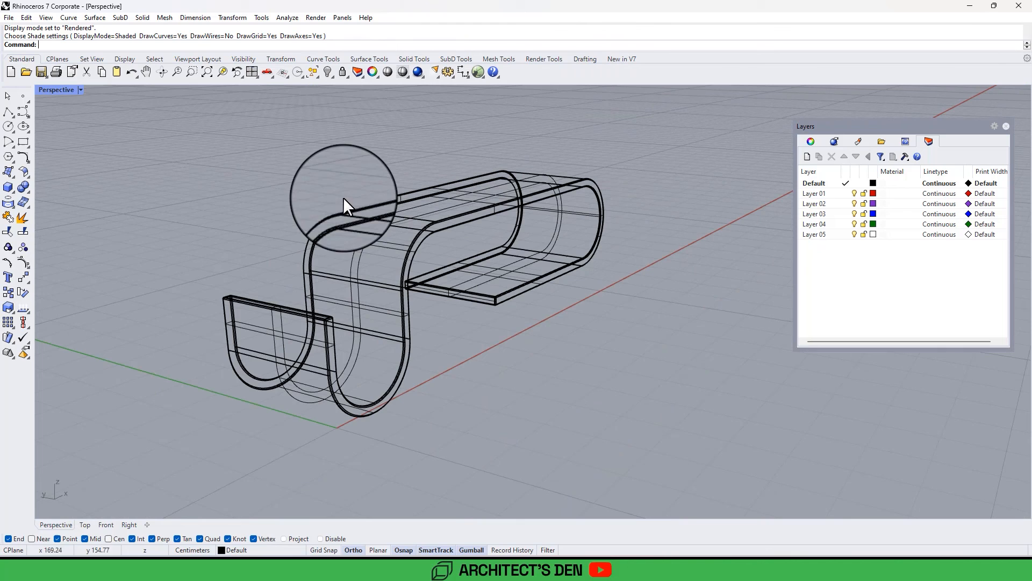
Step: Display the Perspective view in Shaded mode and switch it to Rendered
click(81, 90)
click(75, 142)
scroll(158, 236, down, 2)
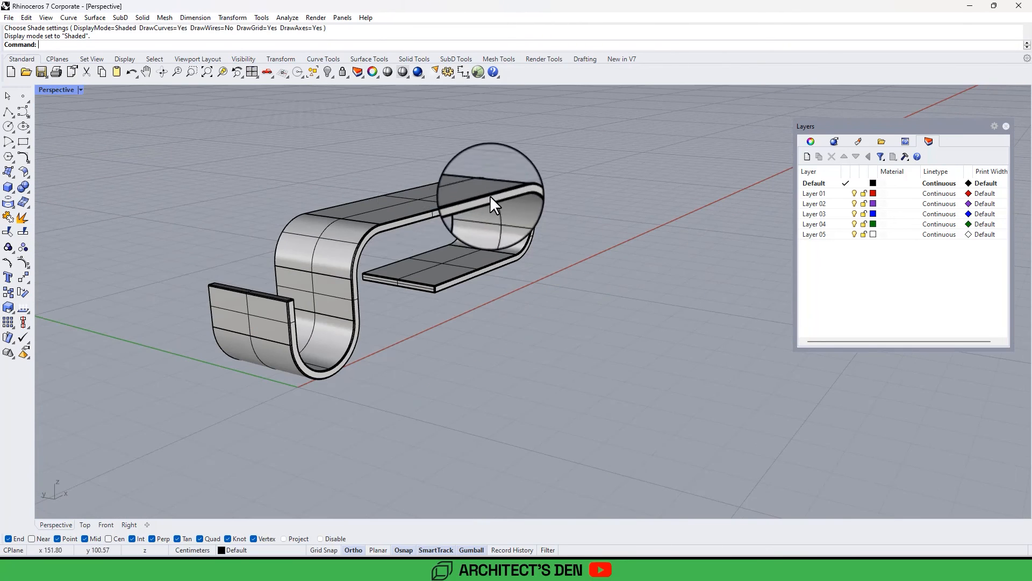
click(81, 90)
click(70, 154)
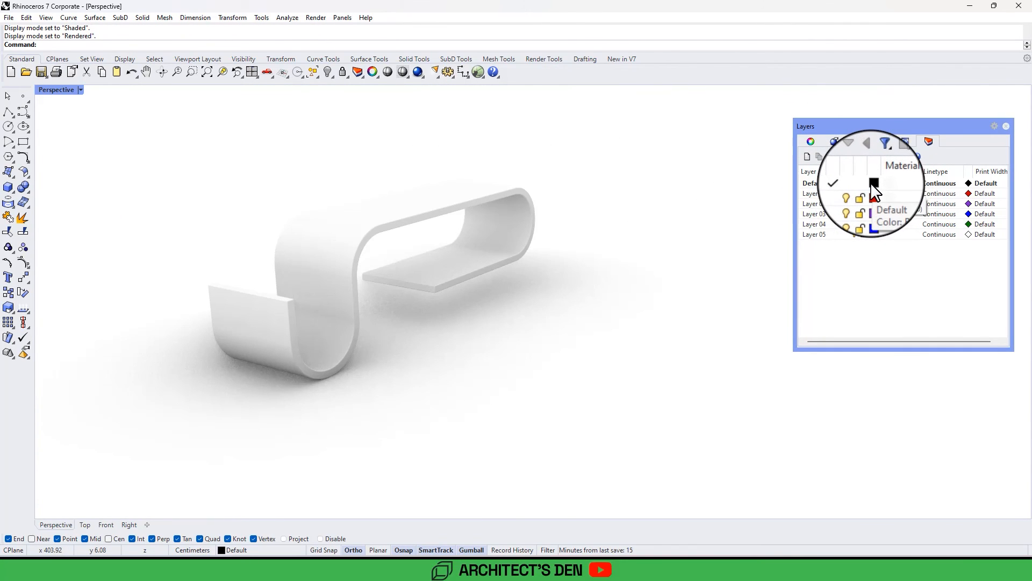
Step: Set the Default layer's color to a muted orange, #CD7D2F, starting from the Orange preset
click(872, 183)
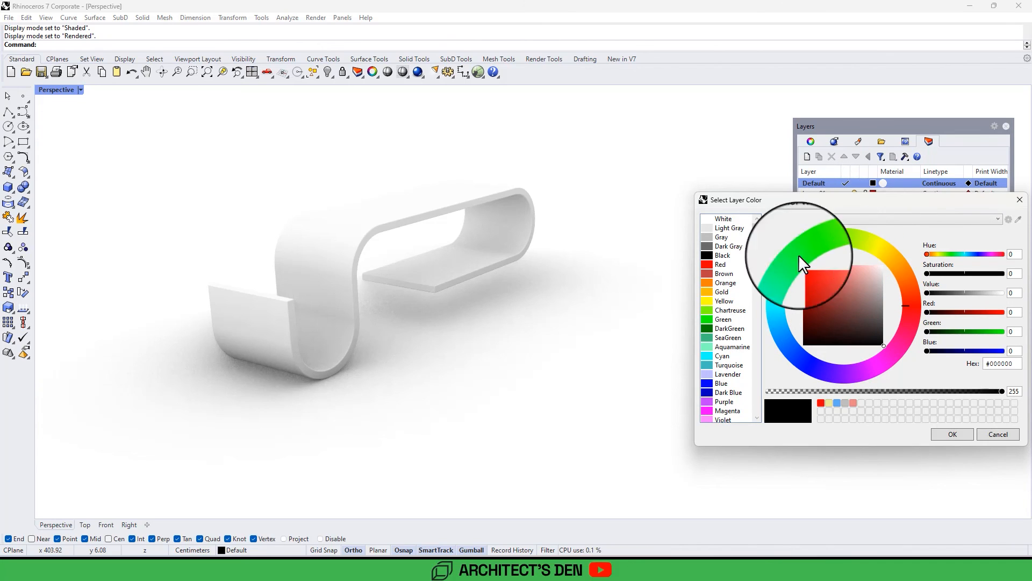
click(708, 283)
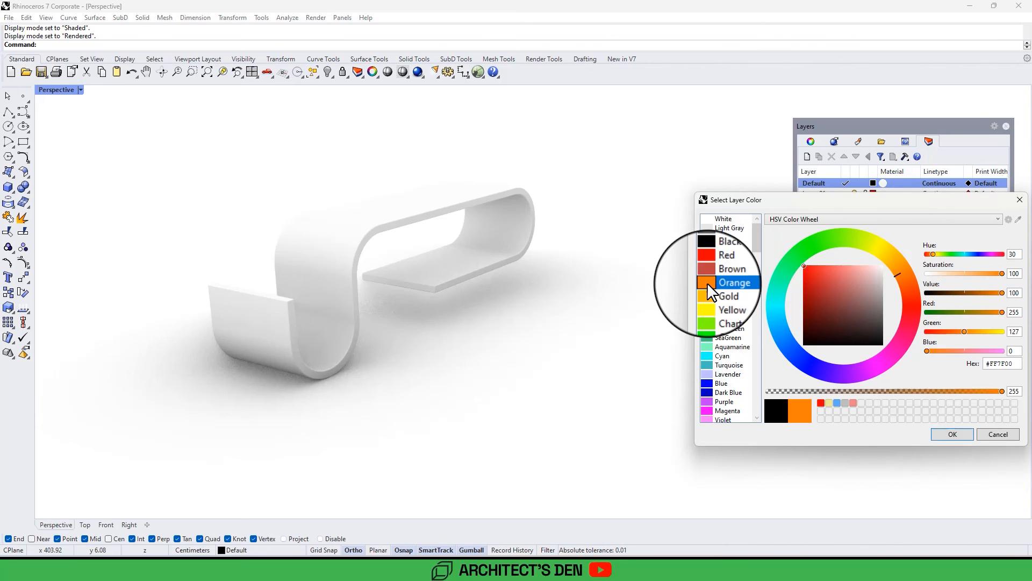
click(819, 276)
click(821, 281)
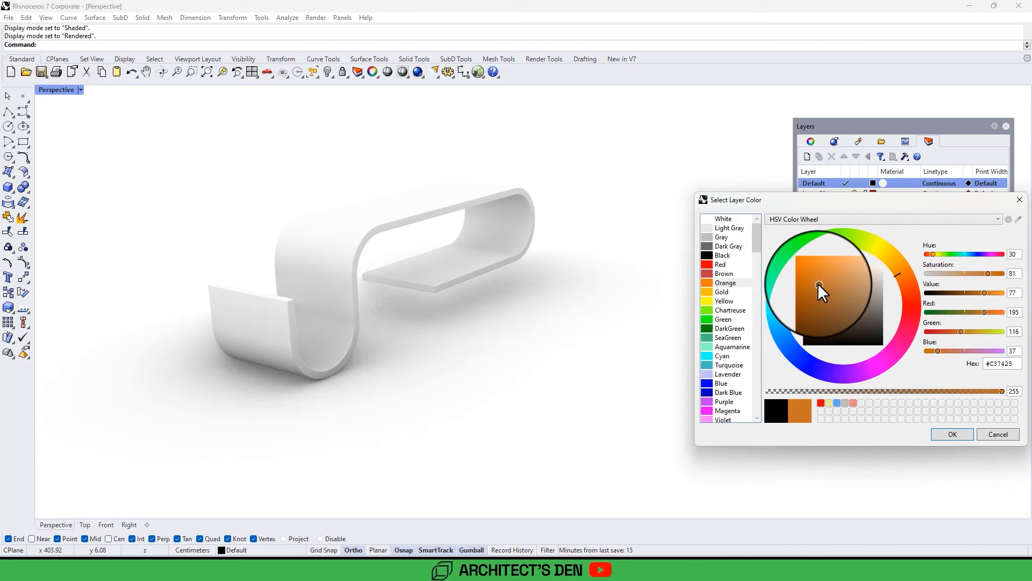
mouse_move(896, 274)
mouse_down()
mouse_move(888, 255)
mouse_move(902, 282)
mouse_move(899, 272)
mouse_up()
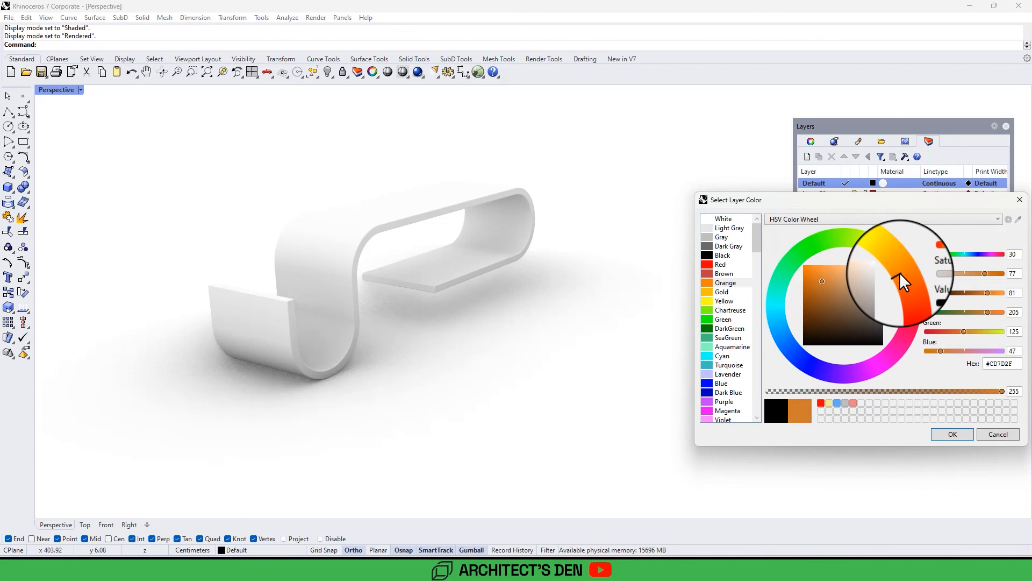
click(942, 436)
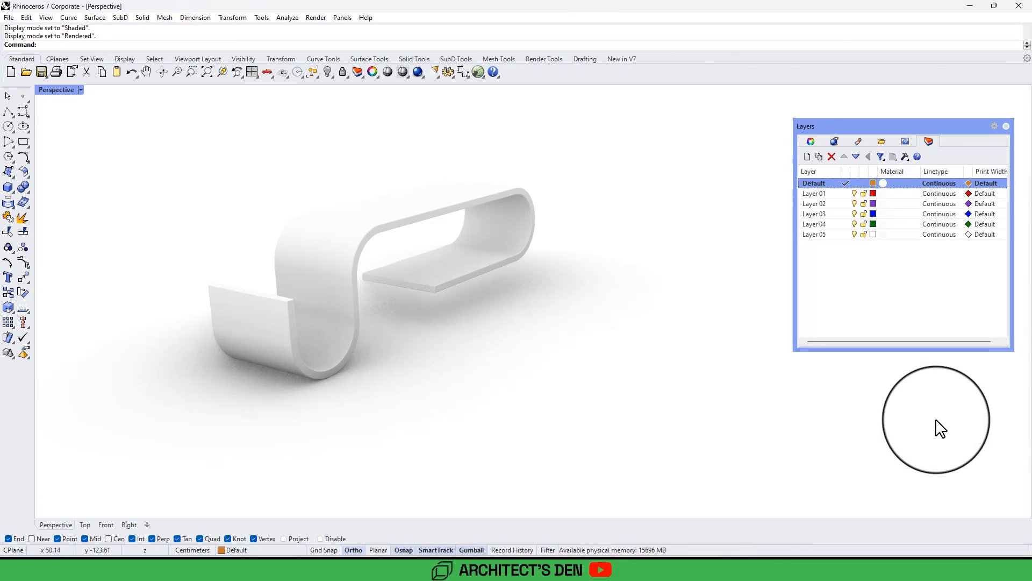
Step: Assign a Plastic material in the preset Orange color, #FF7F00, to the Default layer
click(884, 183)
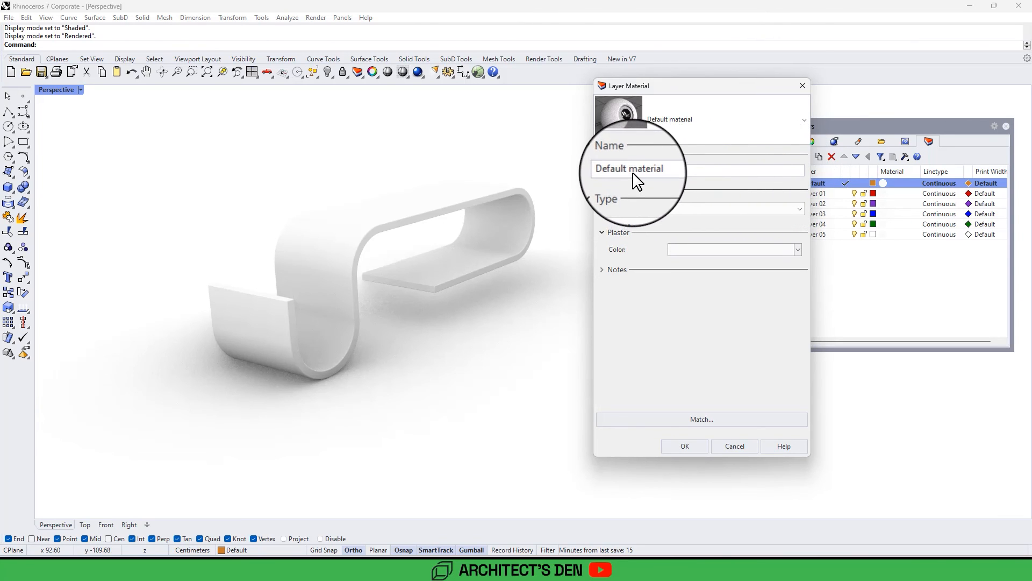
click(636, 209)
click(636, 321)
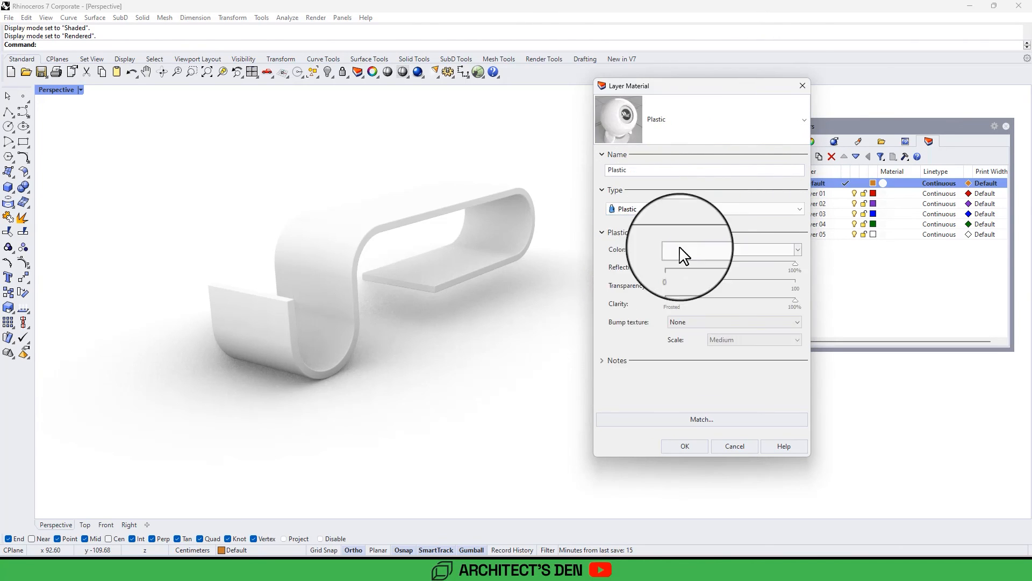
click(681, 249)
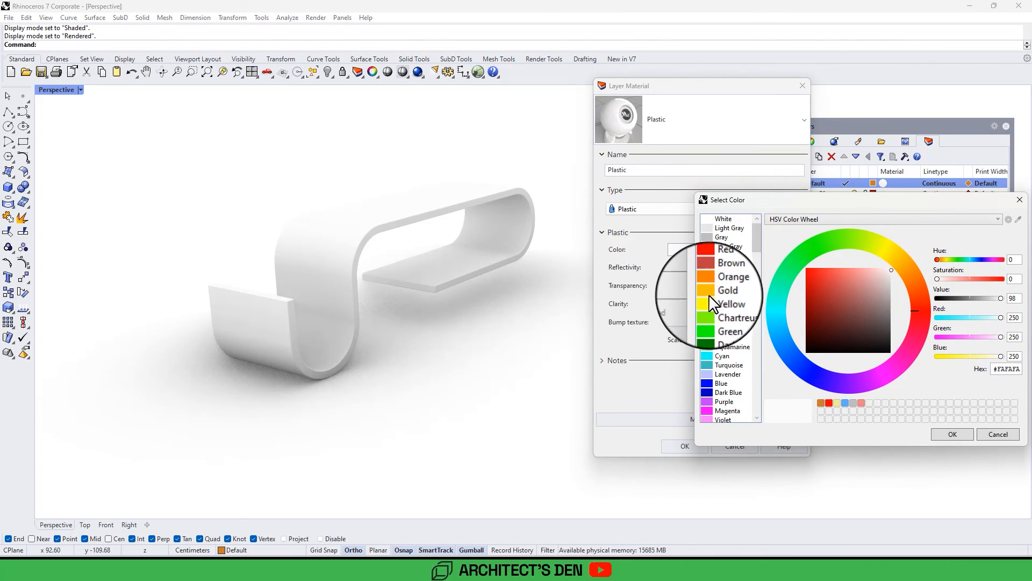
click(708, 284)
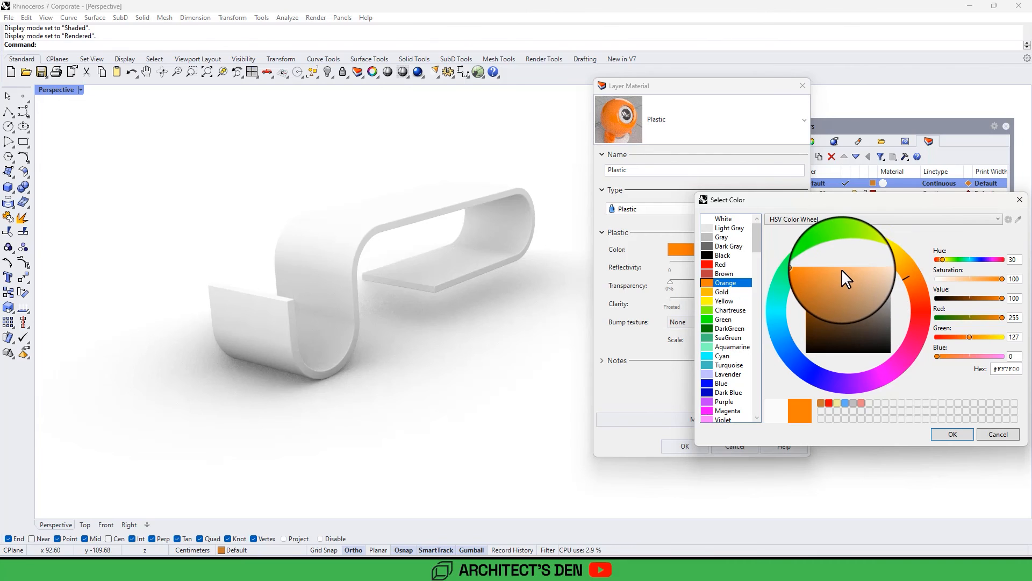
click(950, 436)
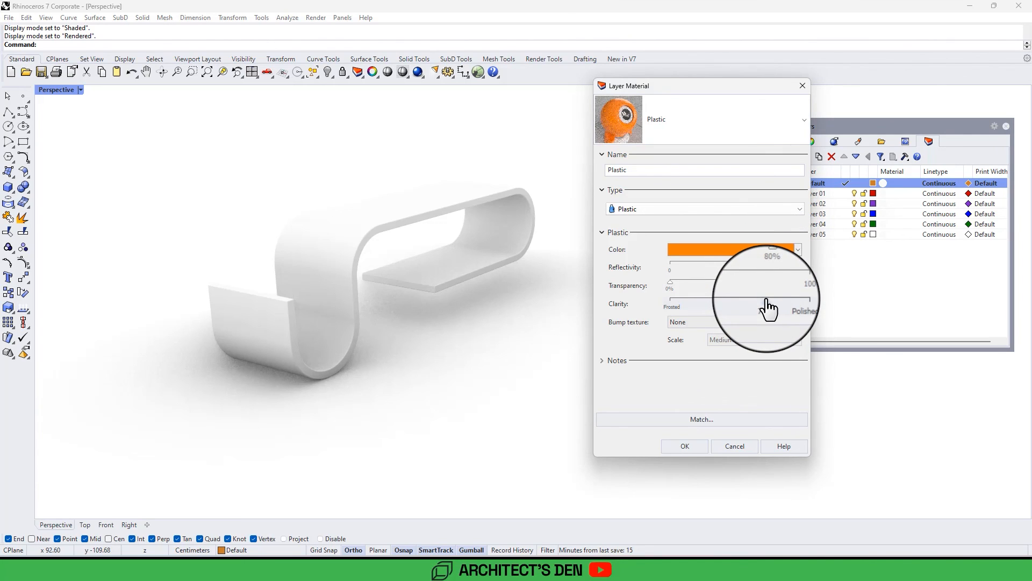
click(687, 446)
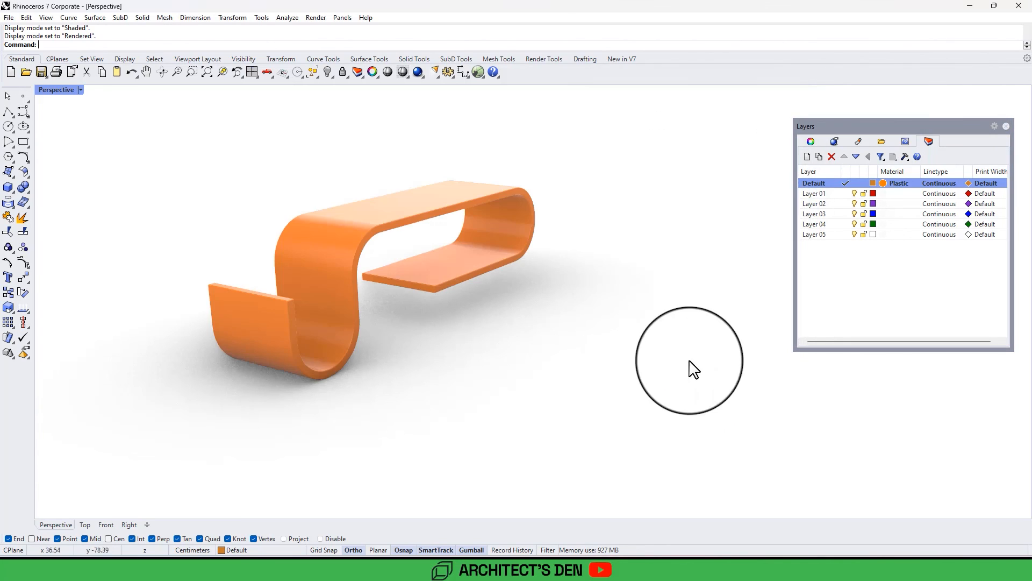
Step: Set the rendering backdrop's solid color to the preset Gray, #BEBEBE
mouse_move(353, 290)
right_down()
mouse_move(426, 272)
mouse_move(557, 271)
mouse_move(395, 336)
mouse_move(302, 277)
mouse_move(446, 224)
mouse_move(438, 334)
mouse_move(321, 295)
mouse_move(295, 263)
mouse_move(448, 208)
mouse_move(549, 226)
mouse_move(571, 281)
mouse_move(283, 300)
mouse_move(362, 282)
right_up()
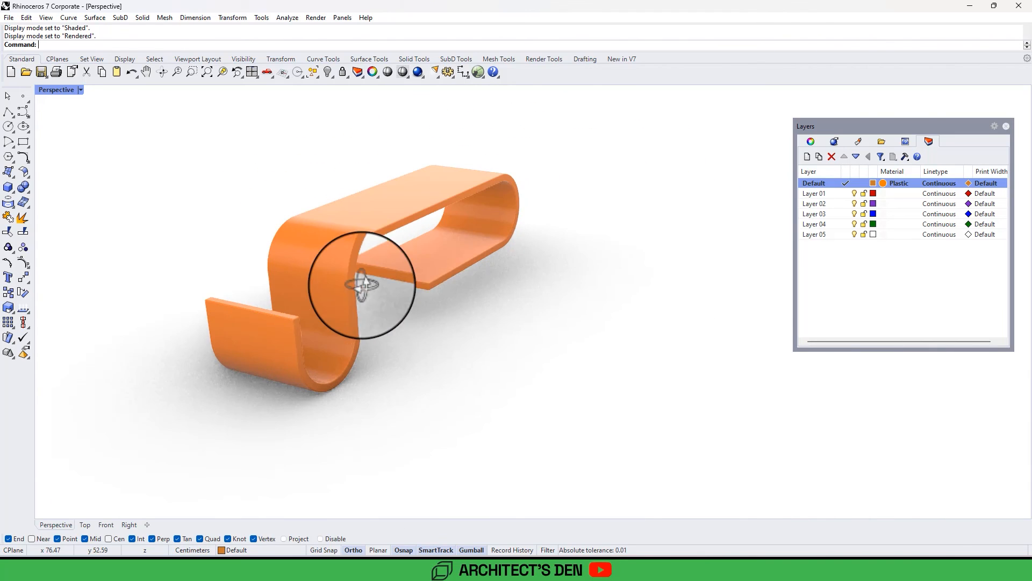
click(884, 180)
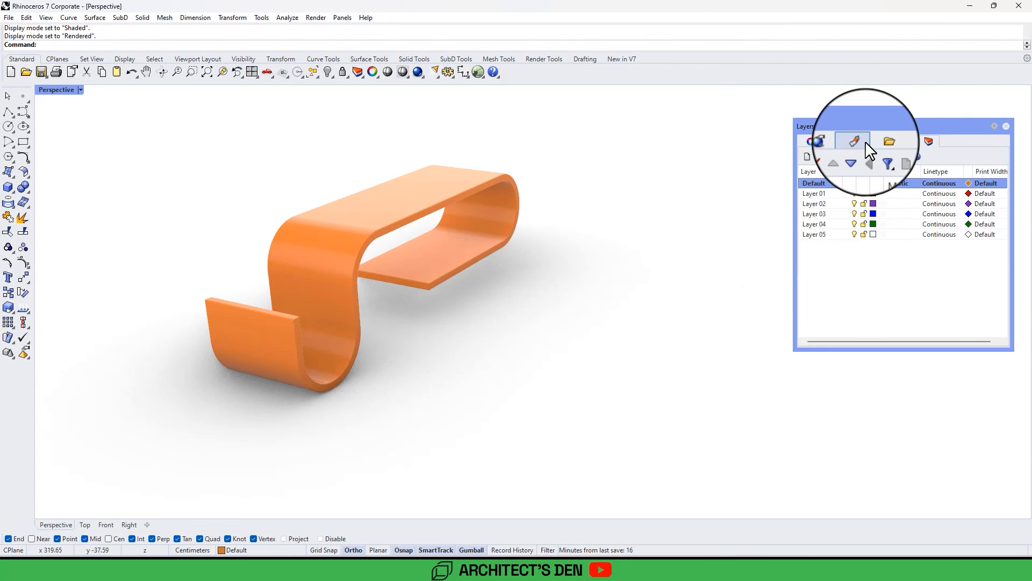
click(867, 143)
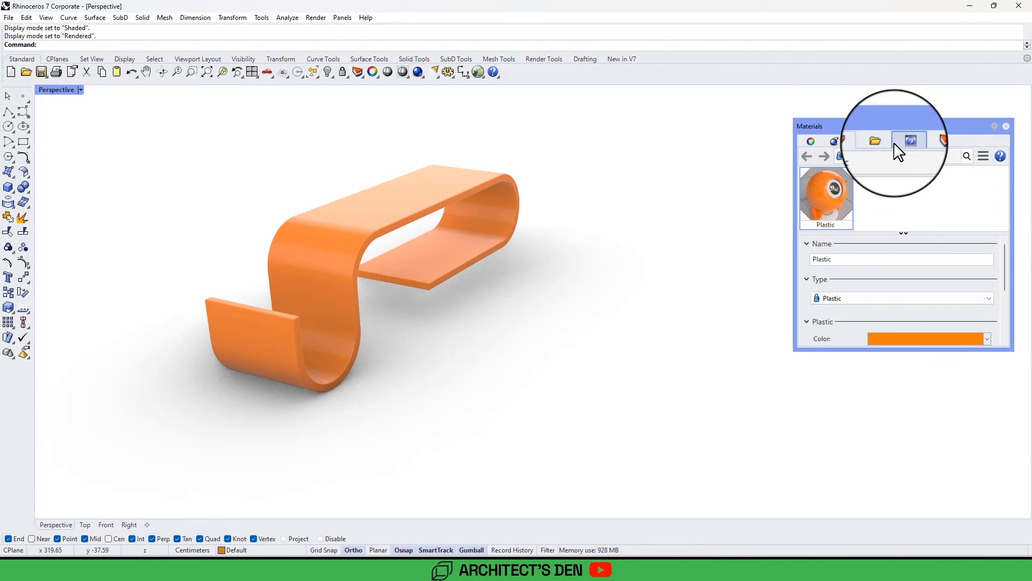
click(834, 140)
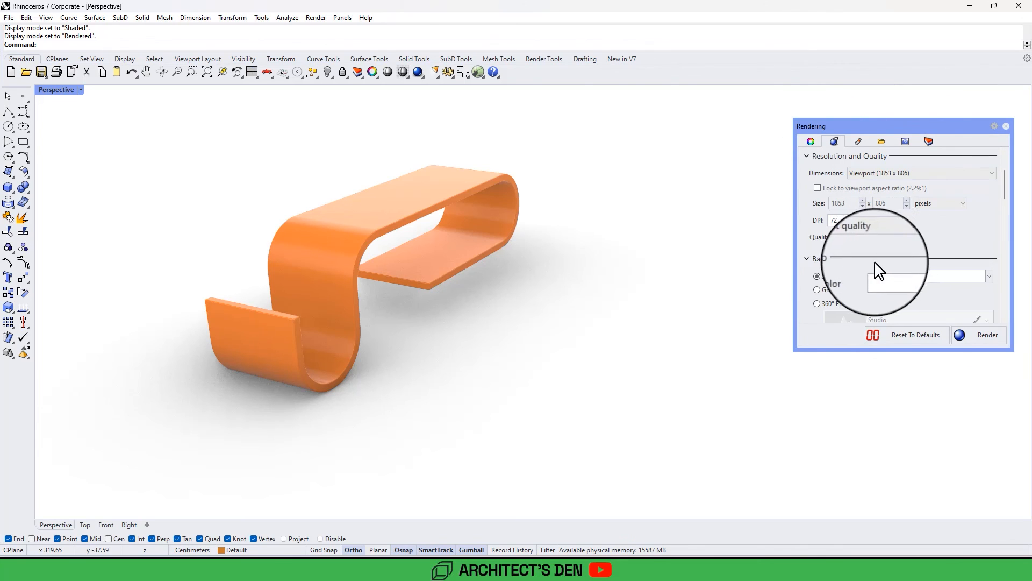
click(894, 281)
click(705, 237)
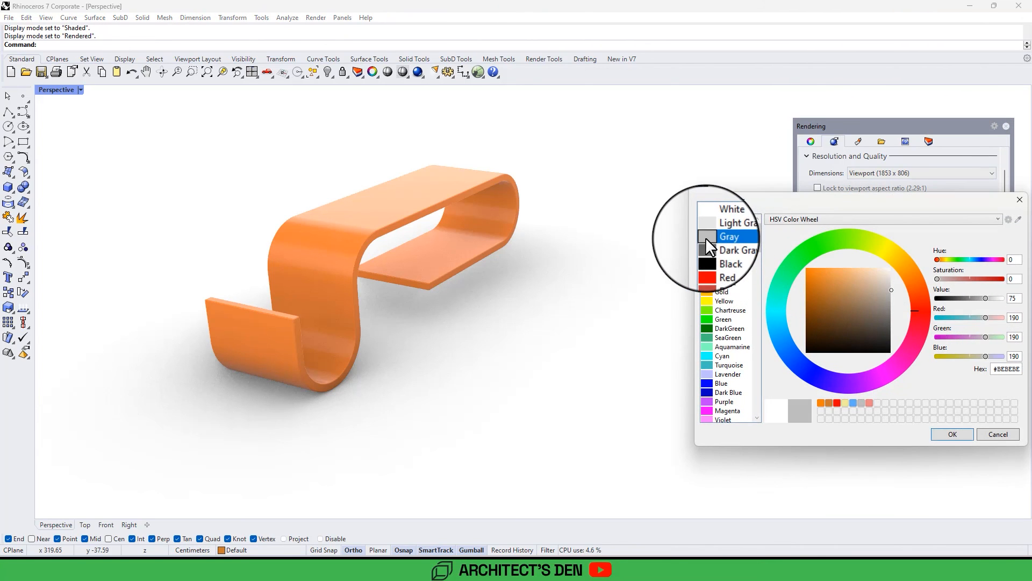
click(953, 434)
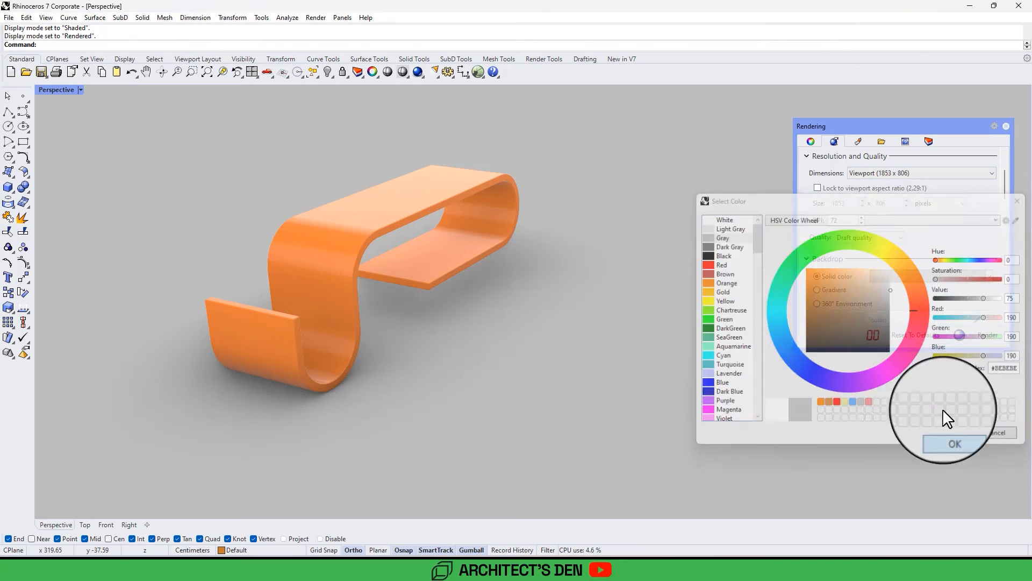
Step: Turn the Perspective view to a lower side angle and zoom to the extents of the orange solid
scroll(252, 230, up, 2)
right_drag(251, 214, 240, 120)
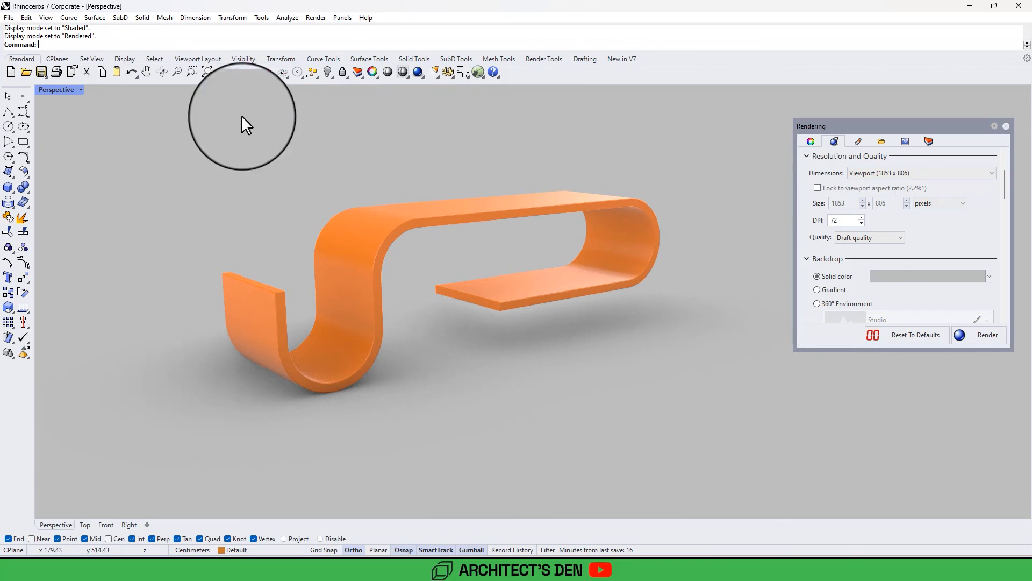
click(204, 71)
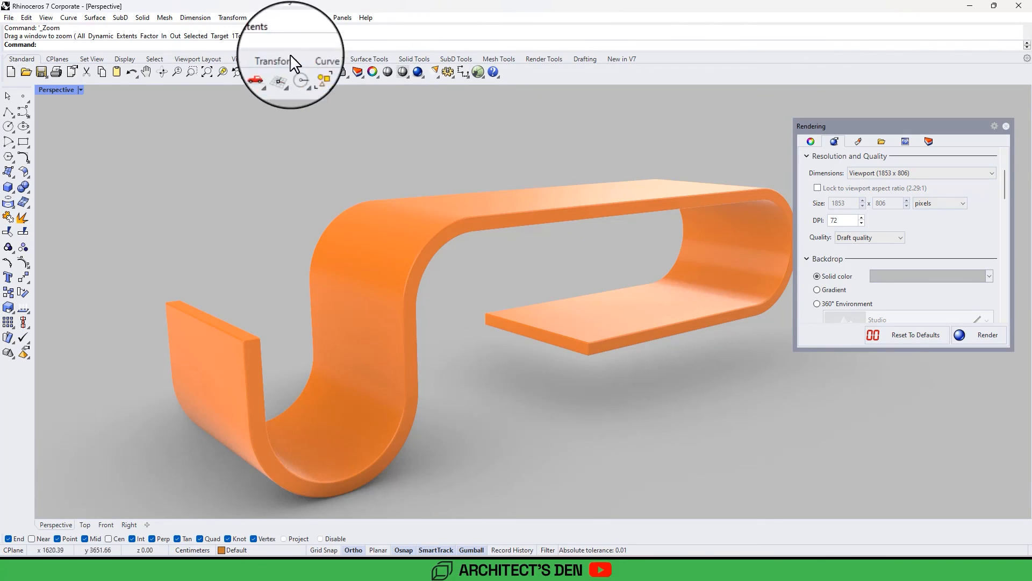
Step: Set up a print of the Perspective view with Raster Output, Landscape orientation and a resolution of 1000 dots per inch
click(54, 74)
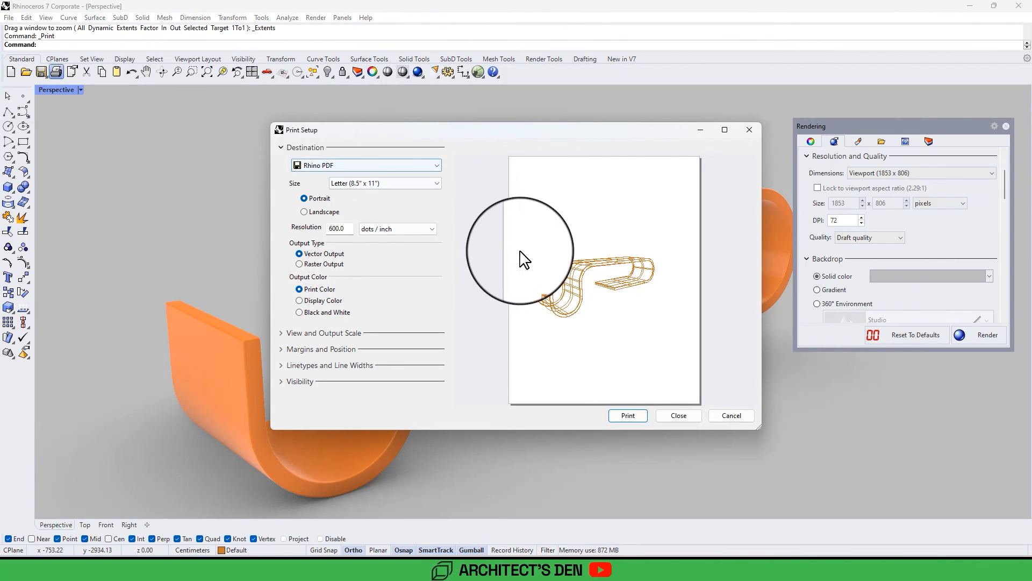
drag(500, 129, 256, 84)
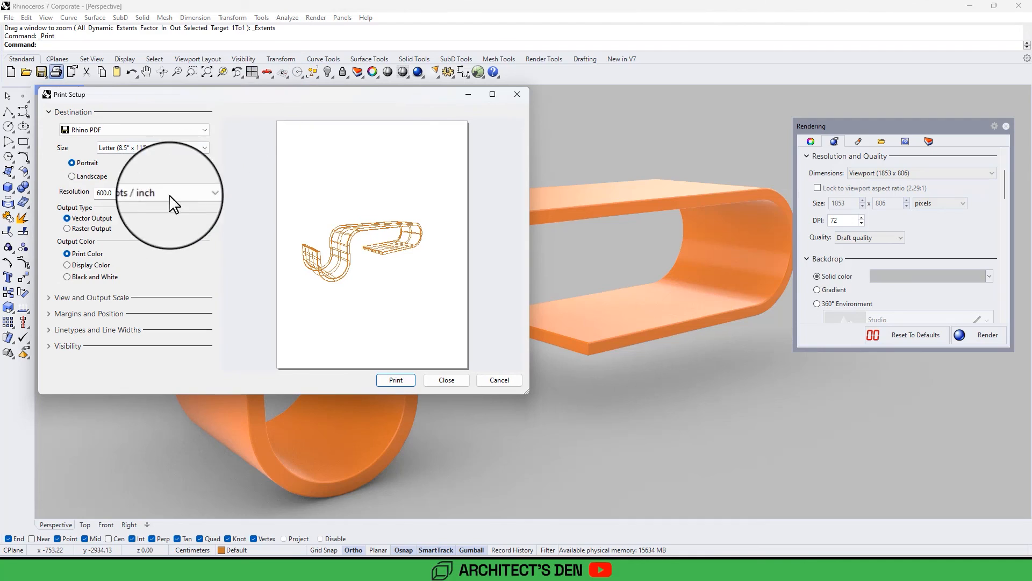
click(67, 228)
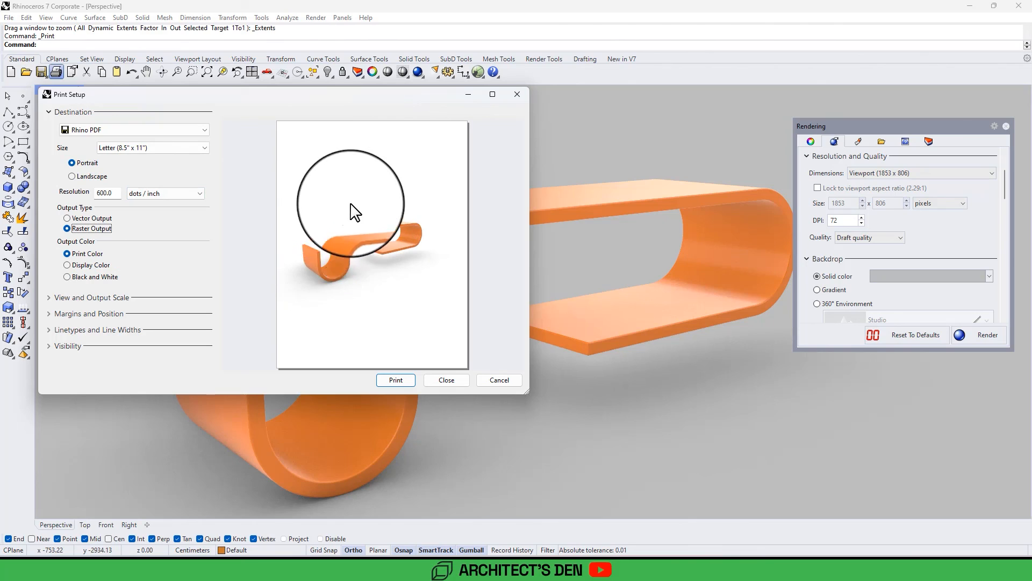
click(71, 175)
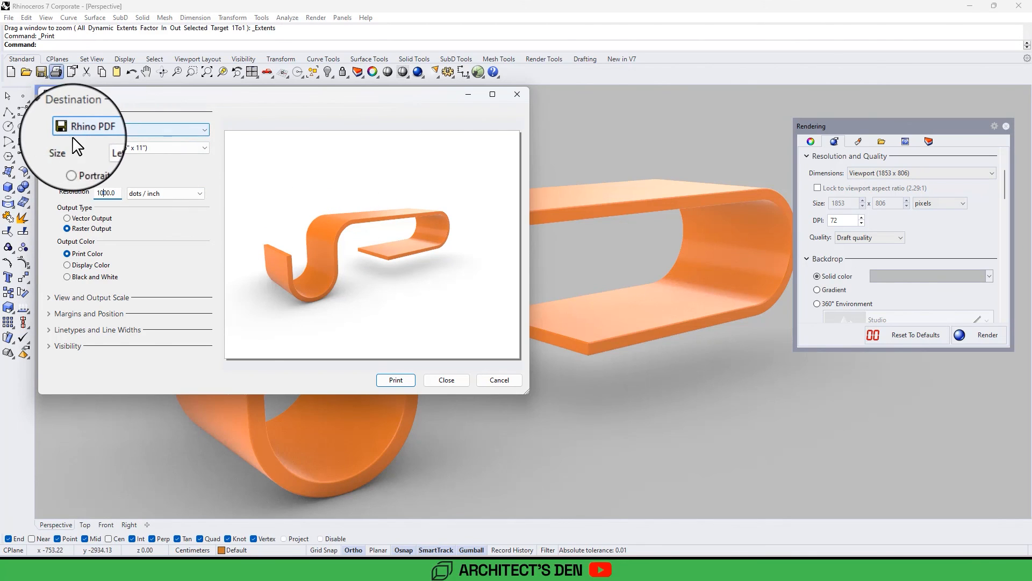
Step: Change the print destination to Image File (PNG, BMP, TIF, ...) and close the print setup without printing
click(114, 130)
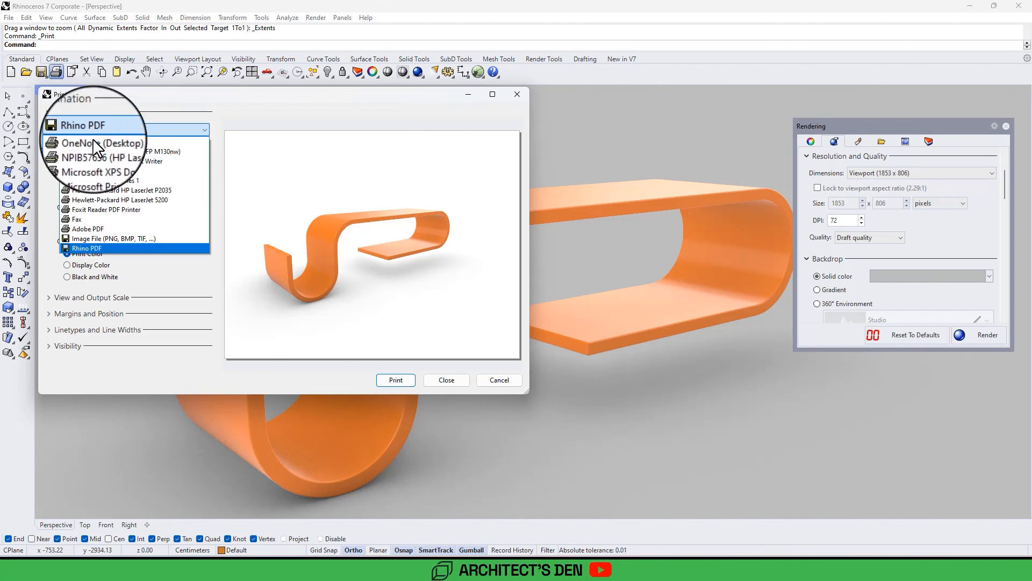
click(100, 239)
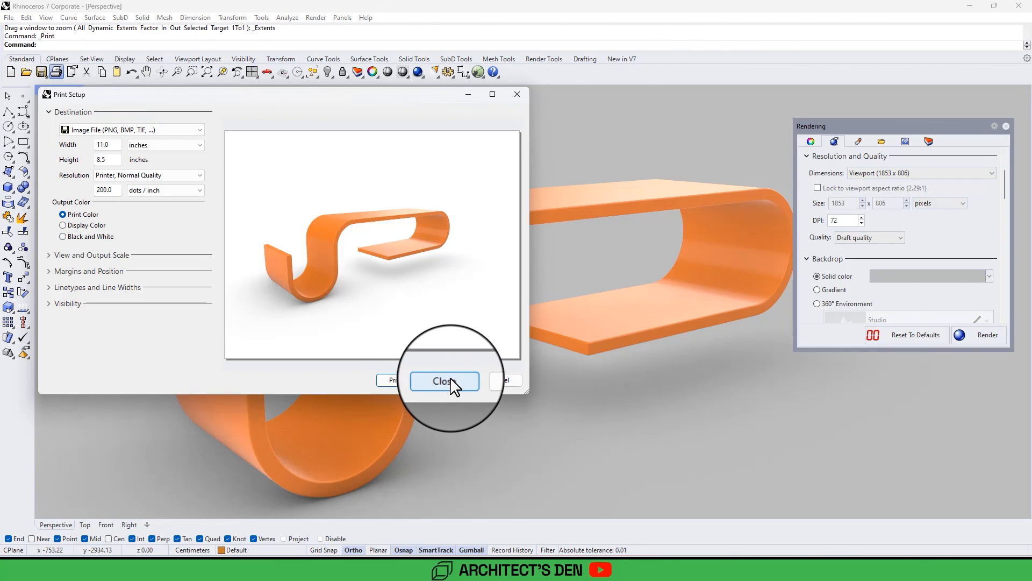
click(446, 379)
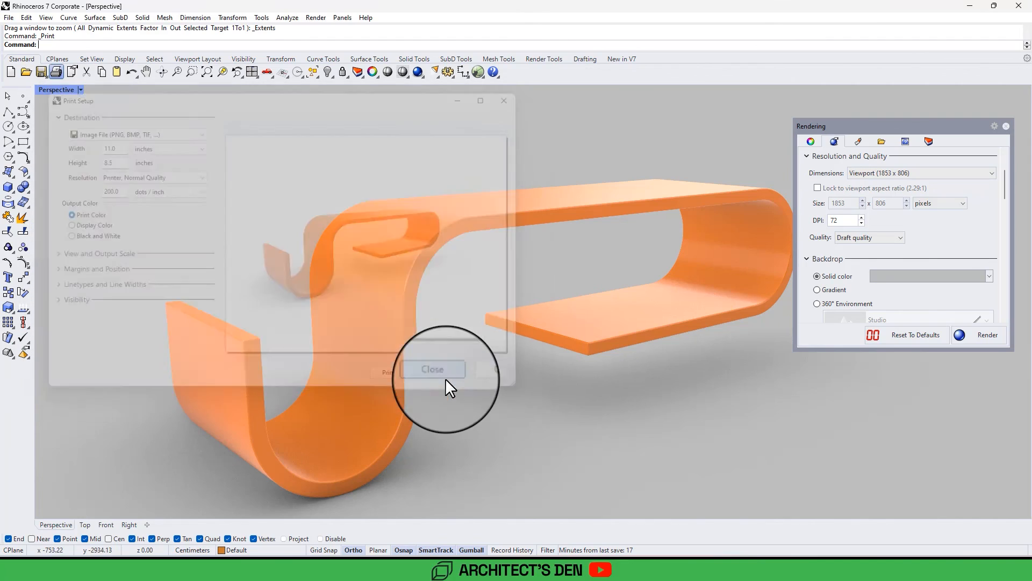
Step: Duplicate the orange solid and place the copy beside the original, offset along the green gumball axis
scroll(285, 286, down, 3)
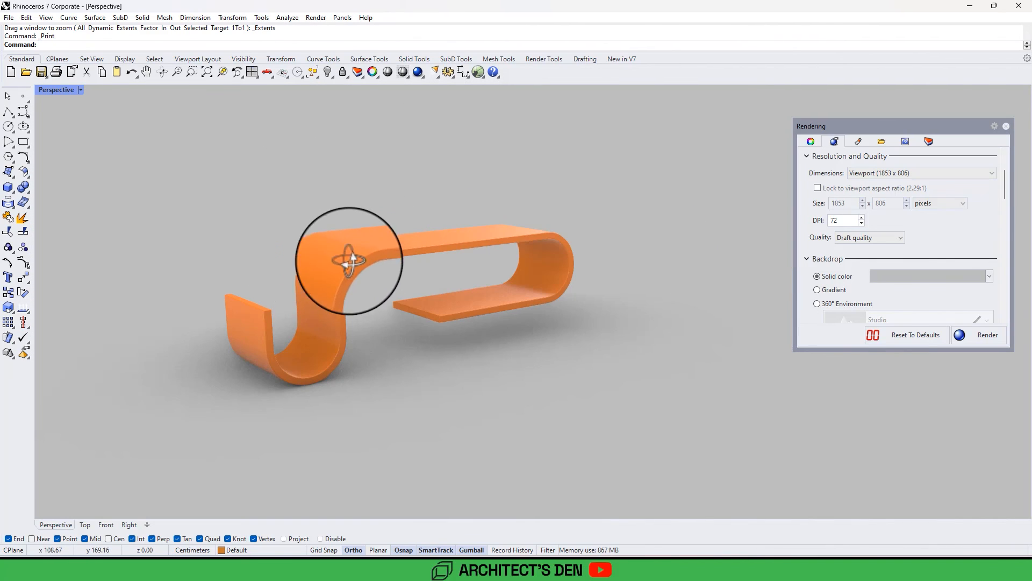
right_drag(351, 260, 503, 282)
click(403, 272)
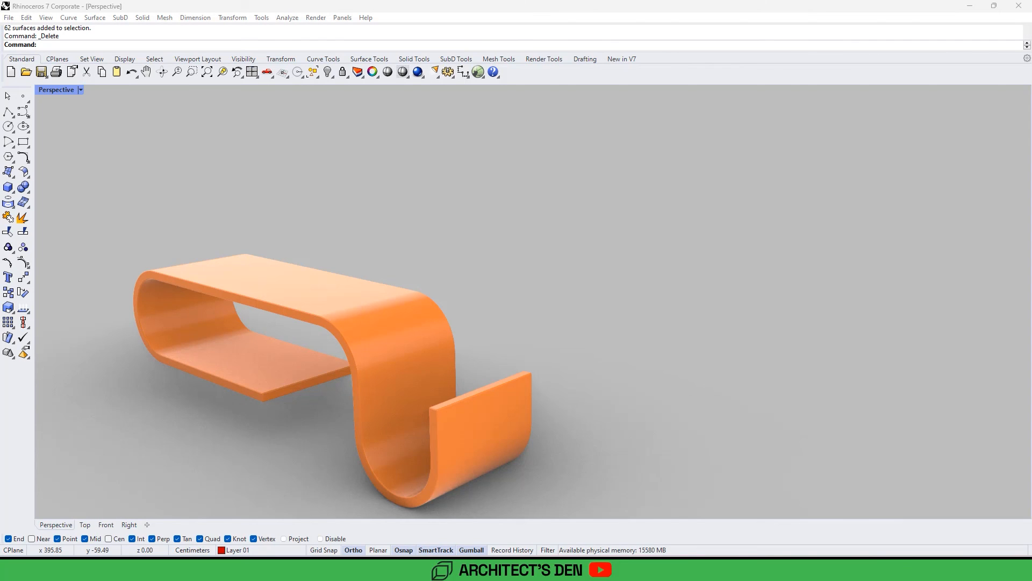
scroll(323, 215, down, 3)
scroll(344, 231, up, 3)
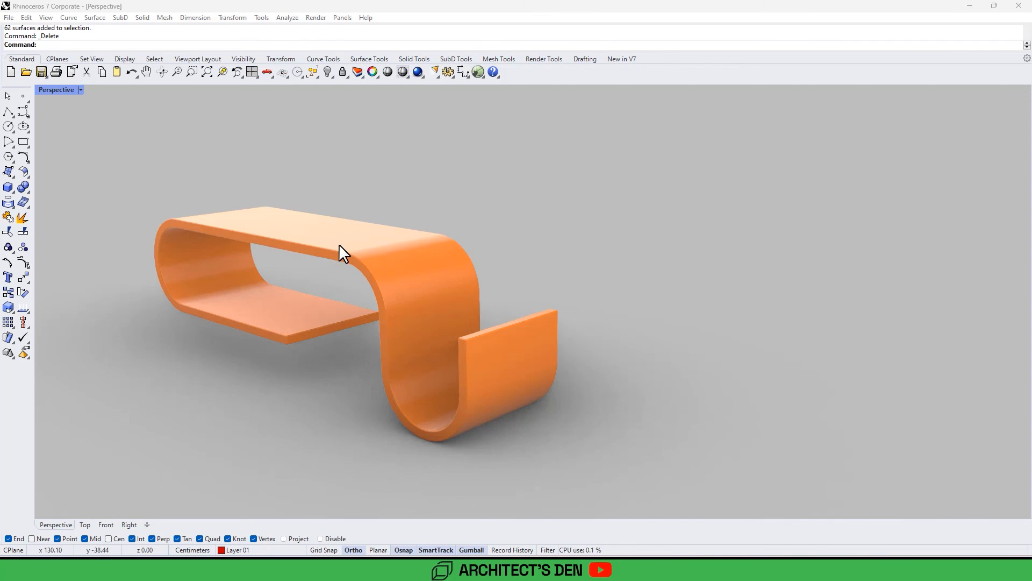
click(340, 244)
right_drag(432, 211, 277, 298)
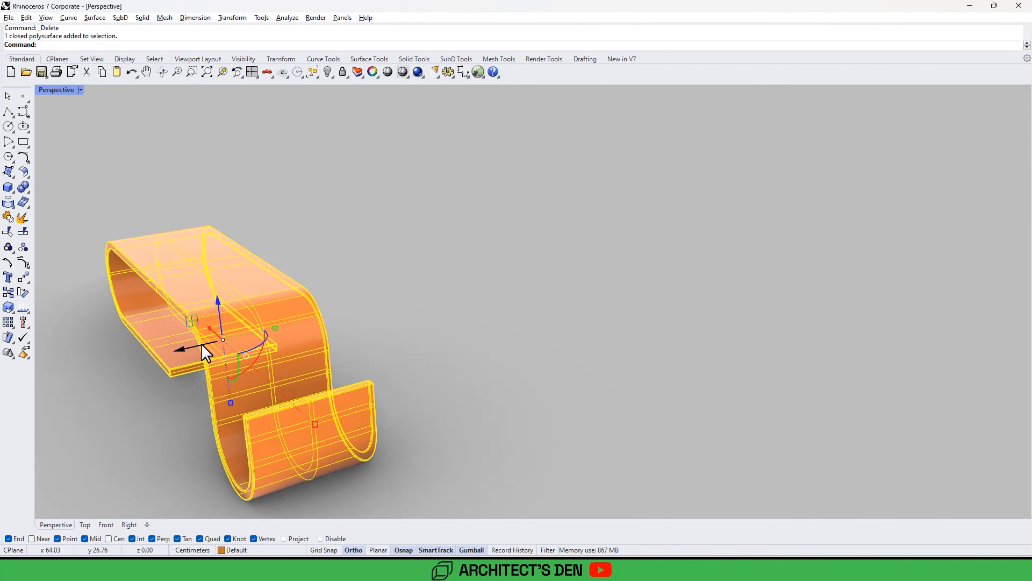
mouse_move(220, 341)
mouse_down()
mouse_move(363, 322)
mouse_move(499, 328)
mouse_up()
click(487, 353)
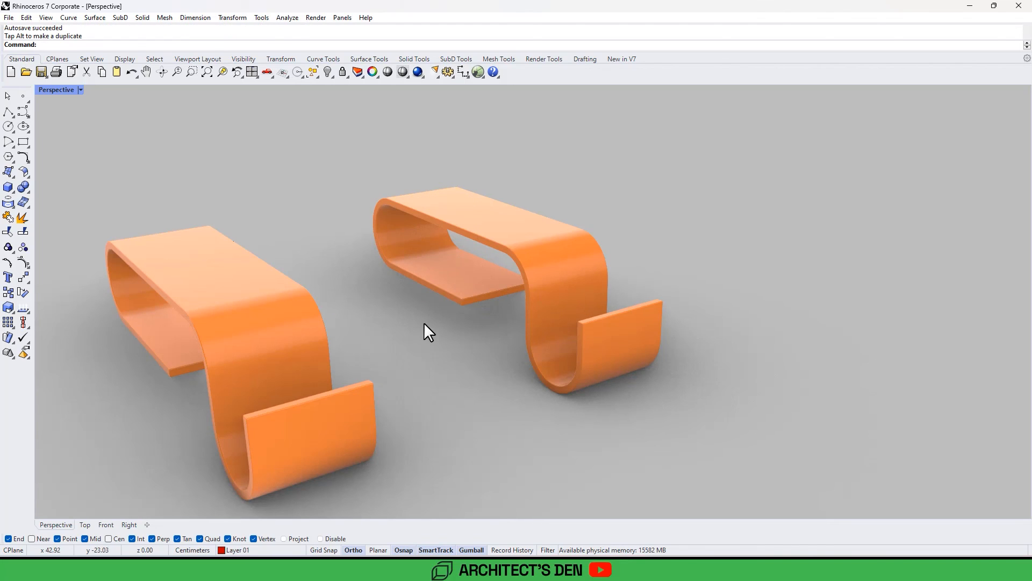
Step: Rotate the copied solid about its vertical axis so that it lies roughly perpendicular to the original
scroll(411, 309, down, 2)
scroll(411, 280, up, 5)
click(374, 248)
scroll(415, 276, down, 6)
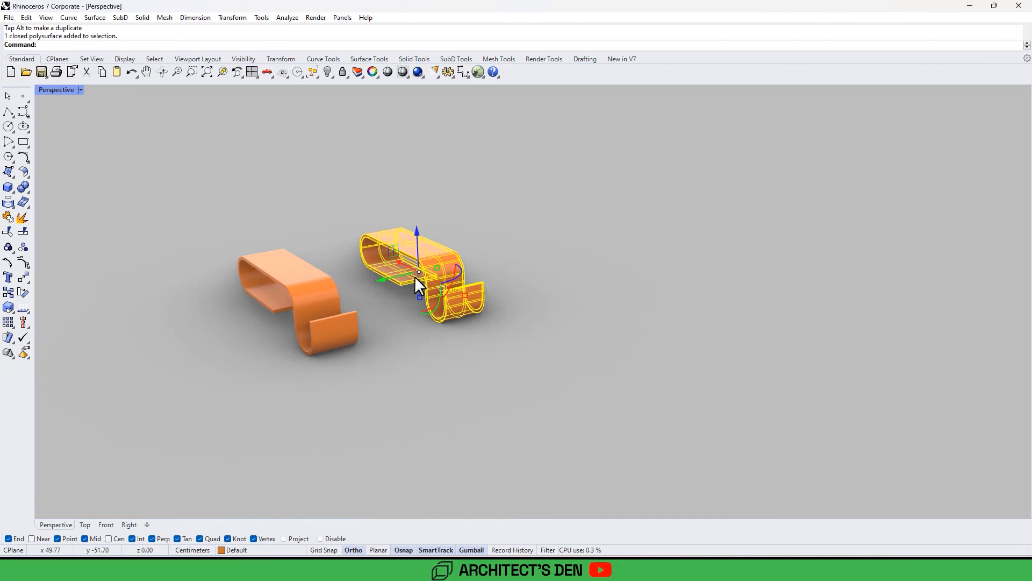
scroll(419, 285, up, 4)
right_drag(526, 273, 530, 292)
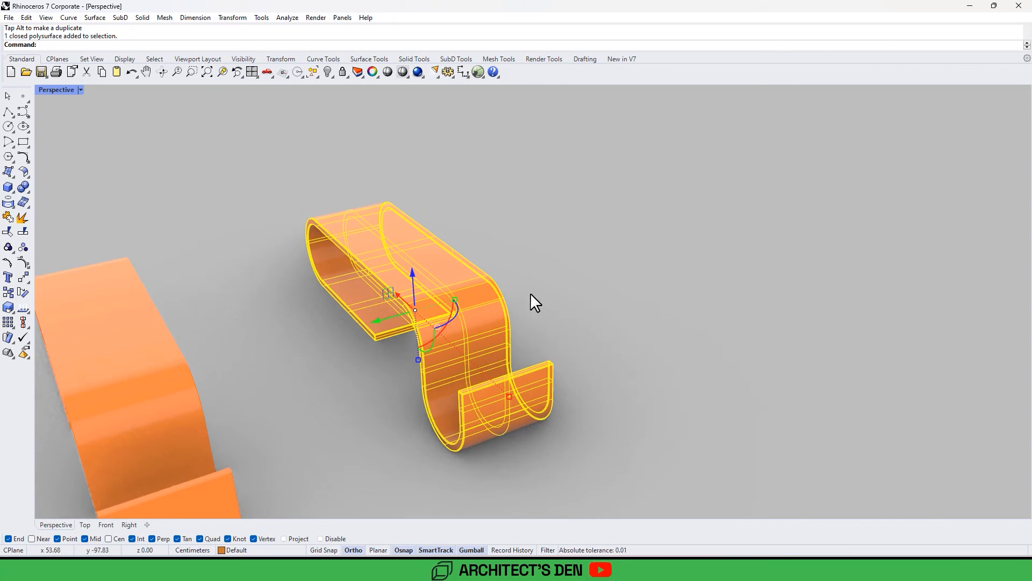
scroll(473, 309, down, 4)
scroll(461, 314, up, 7)
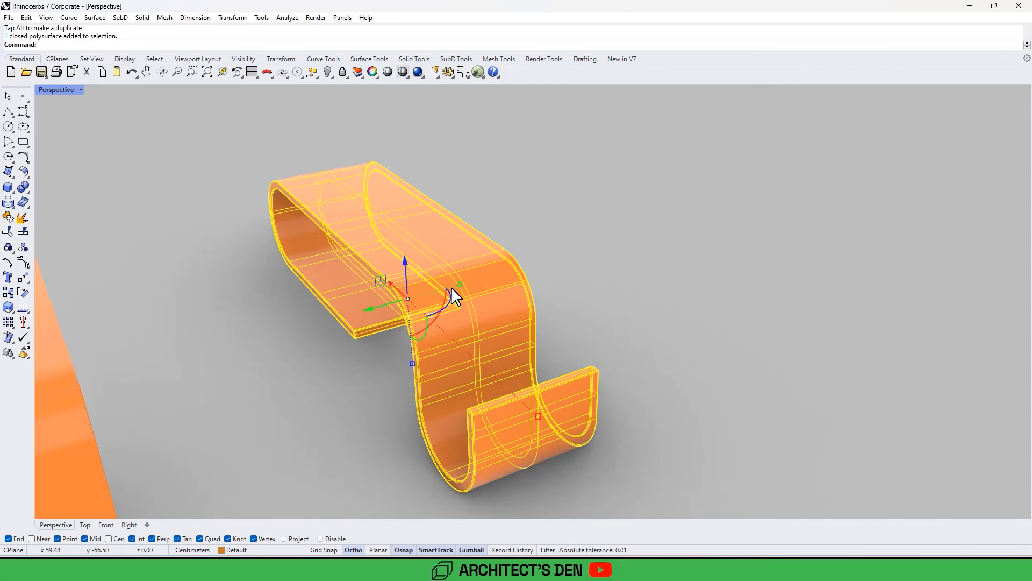
mouse_move(450, 289)
mouse_down()
mouse_move(447, 328)
mouse_move(443, 278)
mouse_move(470, 286)
mouse_move(447, 301)
mouse_move(467, 305)
mouse_move(464, 293)
mouse_up()
scroll(461, 311, down, 3)
scroll(460, 311, up, 3)
scroll(418, 296, down, 3)
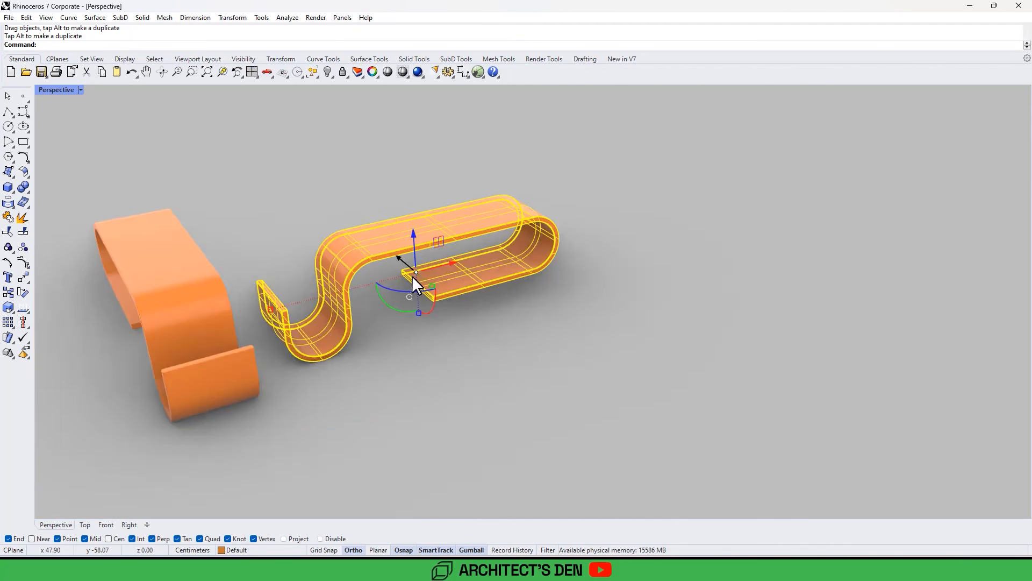
scroll(363, 286, up, 3)
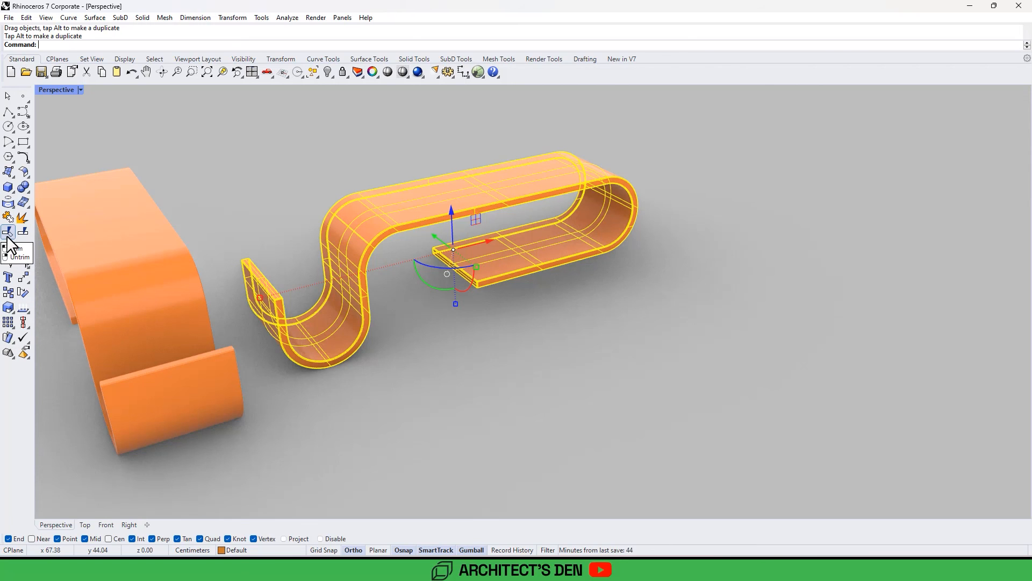
click(384, 367)
right_drag(422, 311, 525, 283)
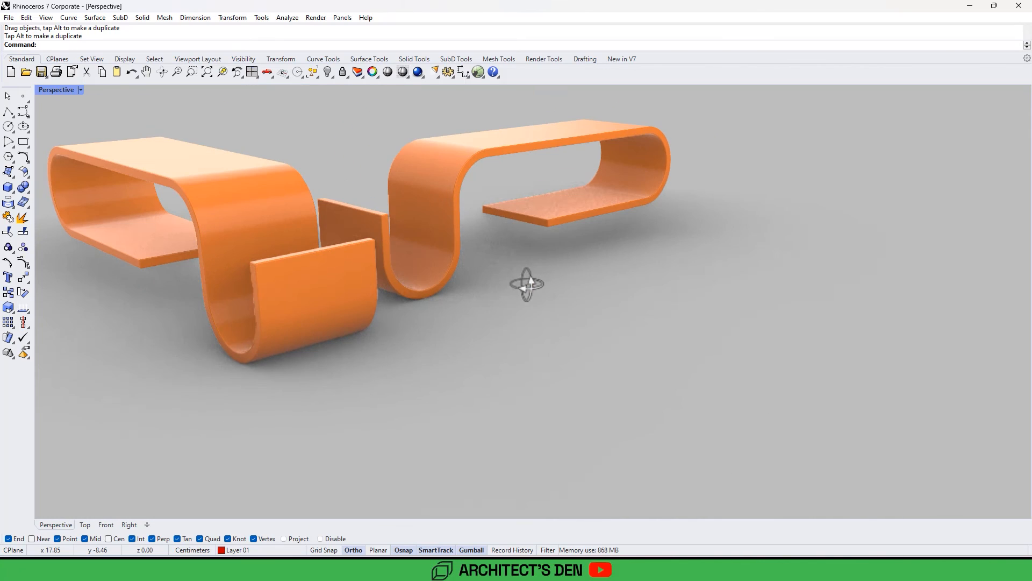
Step: Show the layer list and change the rotated copy's object layer to Layer 01
click(425, 177)
right_drag(588, 281, 594, 303)
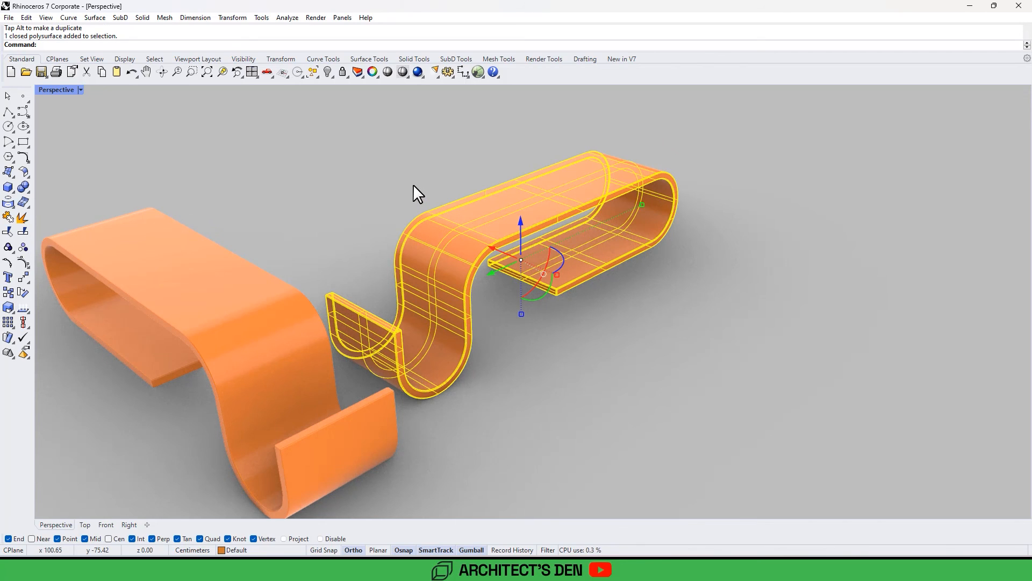
click(357, 73)
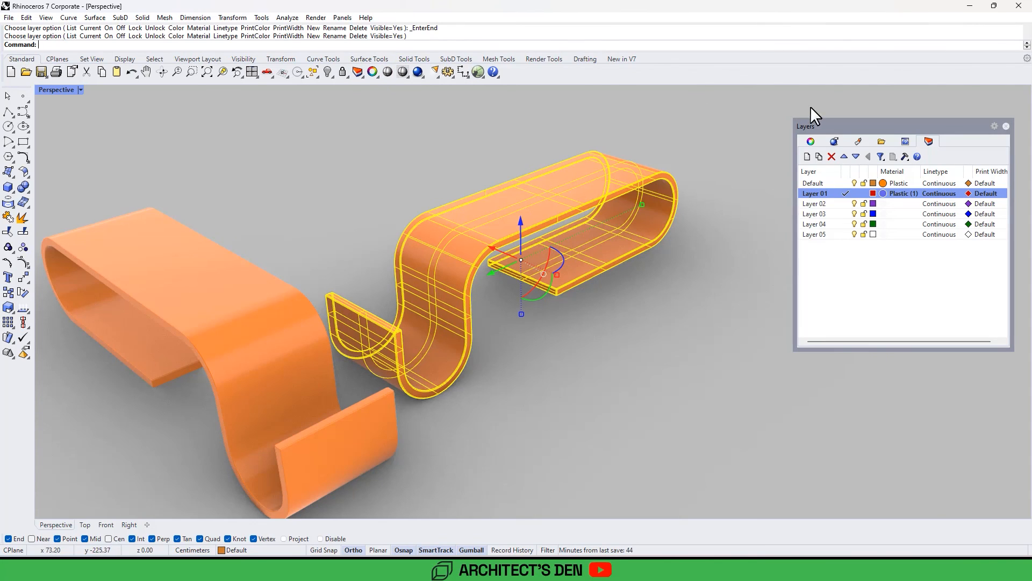
click(677, 282)
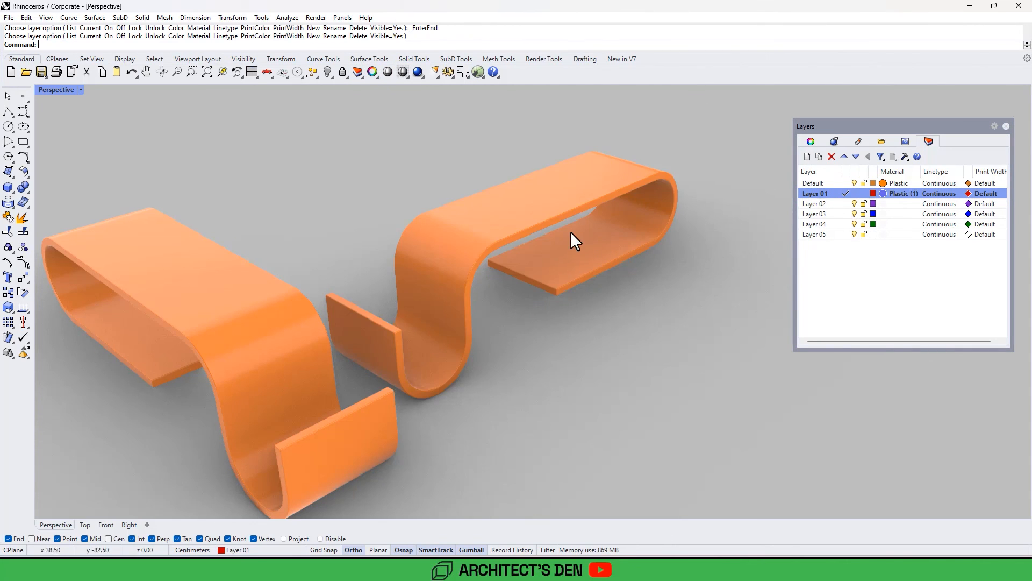
click(547, 205)
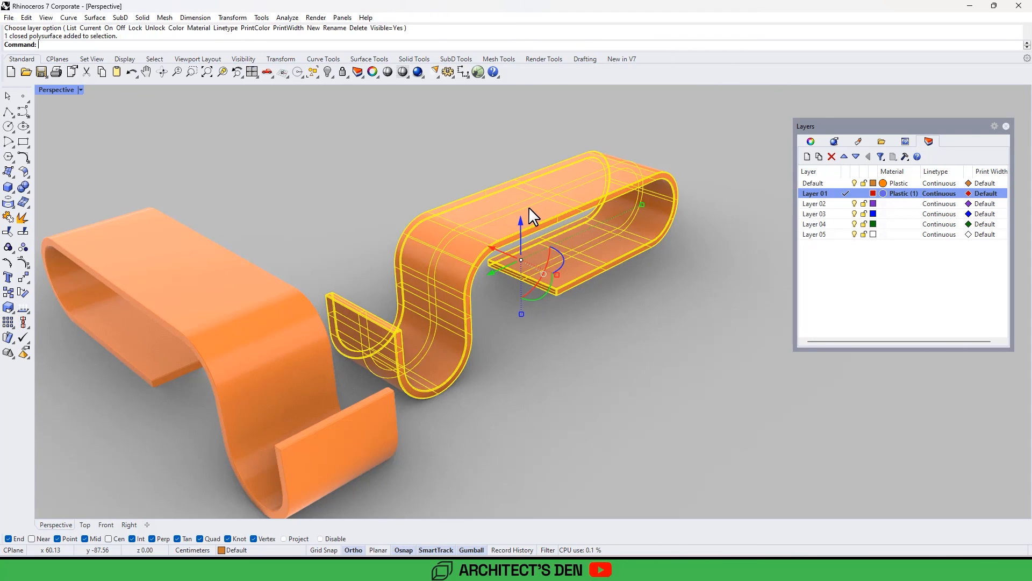
right_click(847, 195)
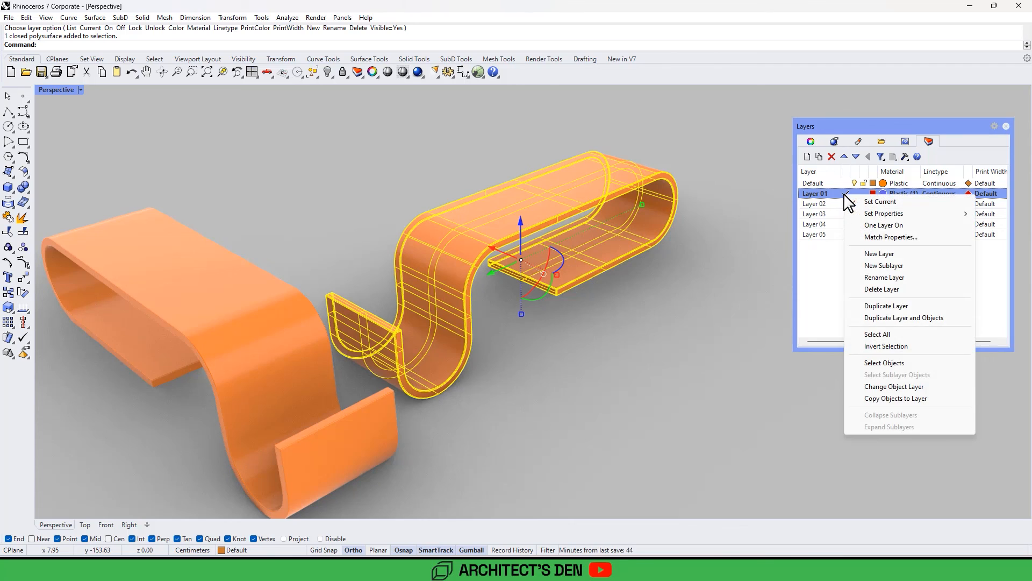
click(897, 386)
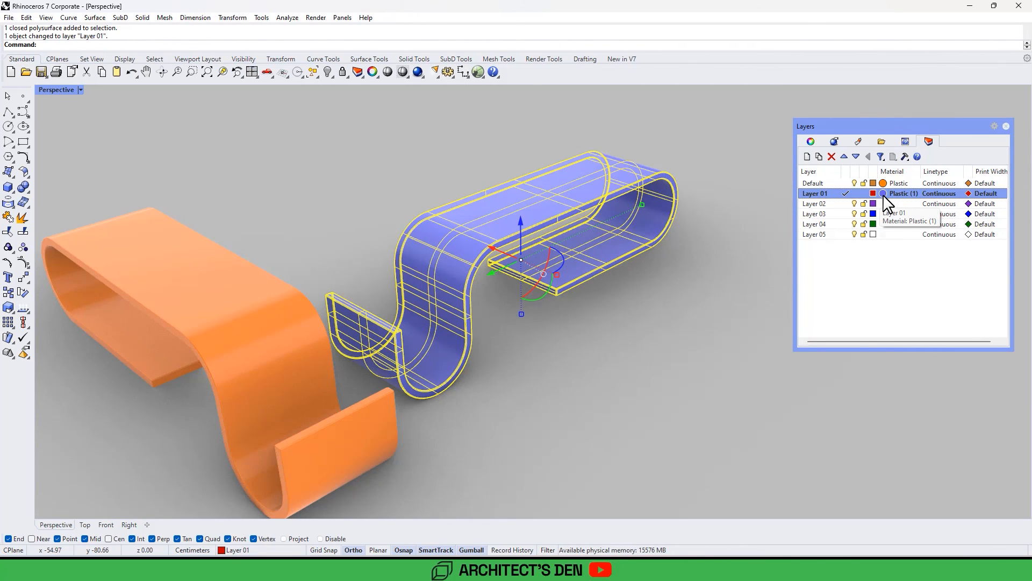
Step: Change the color of Layer 01's Plastic (1) material to a dark orange-brown using the HSV color wheel
click(884, 194)
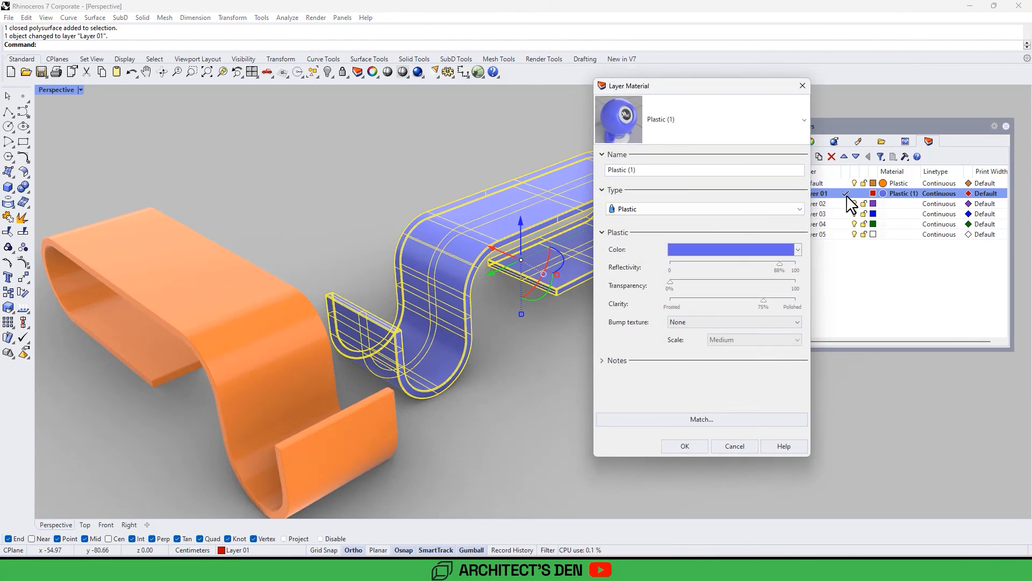
click(691, 253)
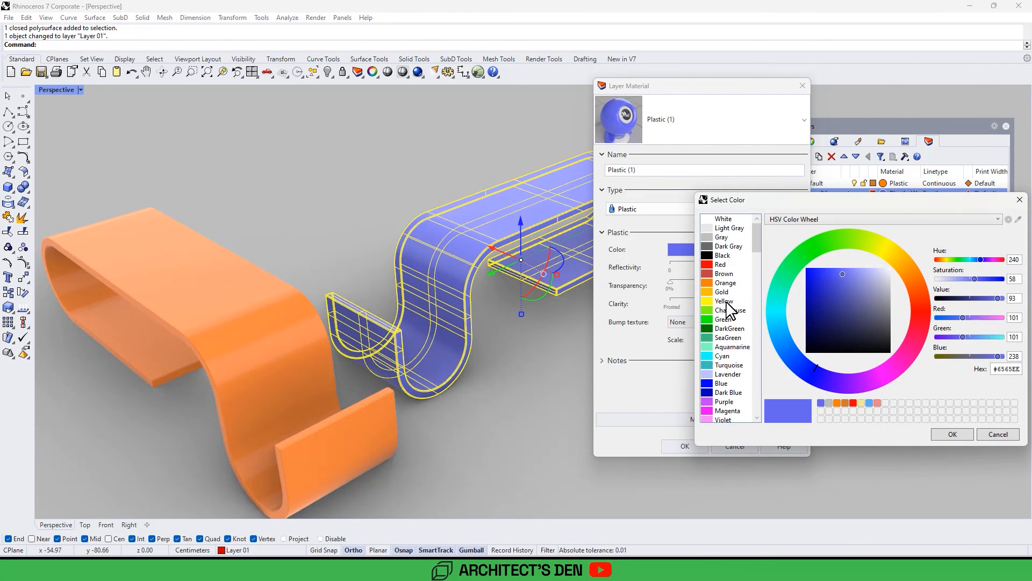
click(723, 328)
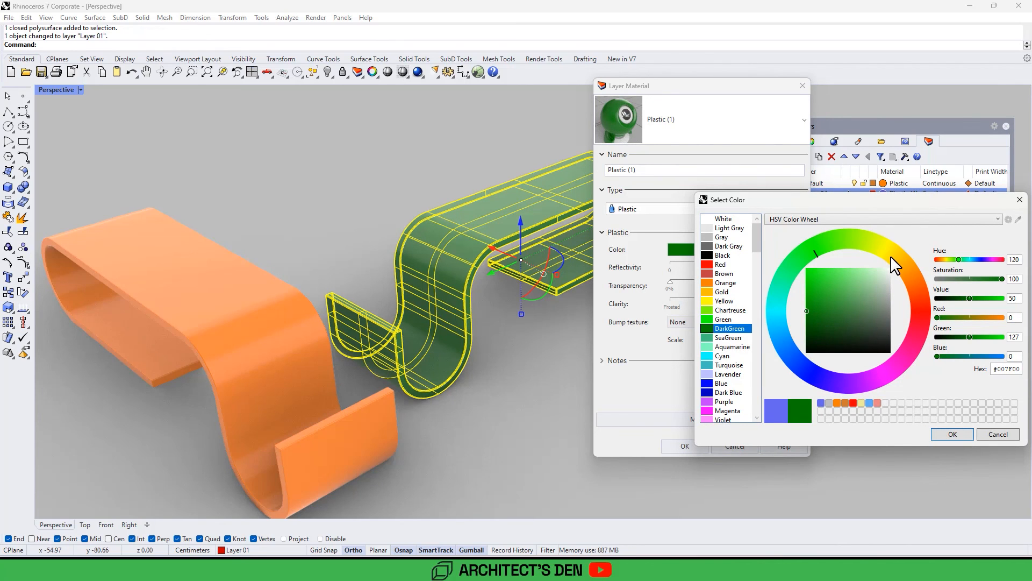
drag(894, 265, 900, 267)
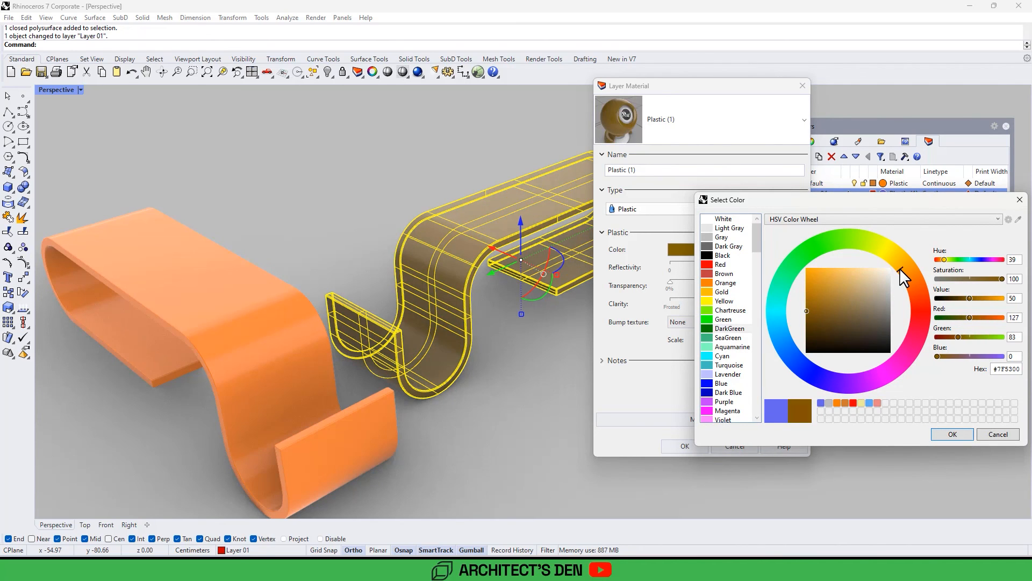
click(956, 433)
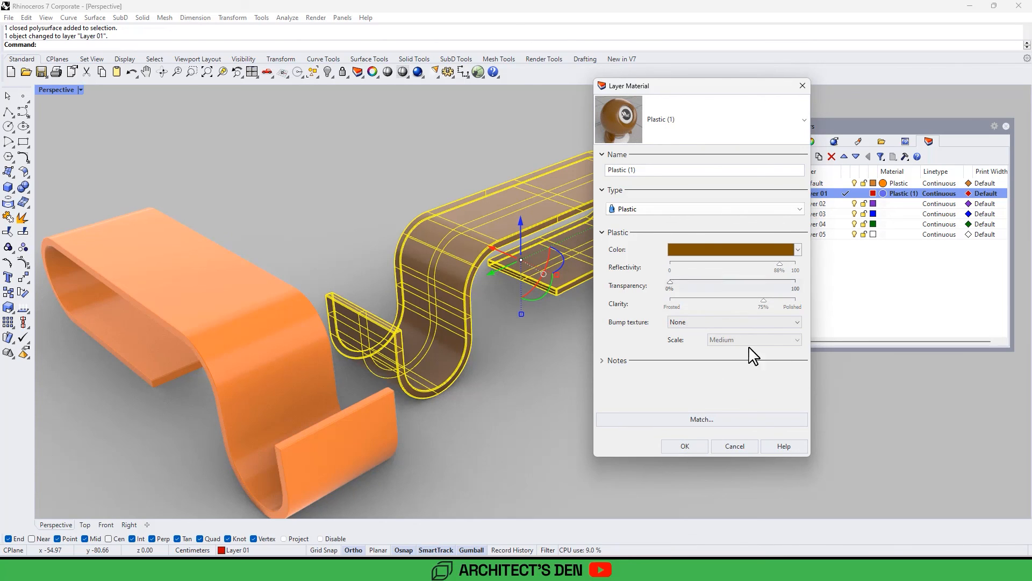
click(698, 442)
Step: Turn the Perspective view to a low angle from the orange solid's side and zoom to the extents of both solids
right_drag(560, 338, 422, 258)
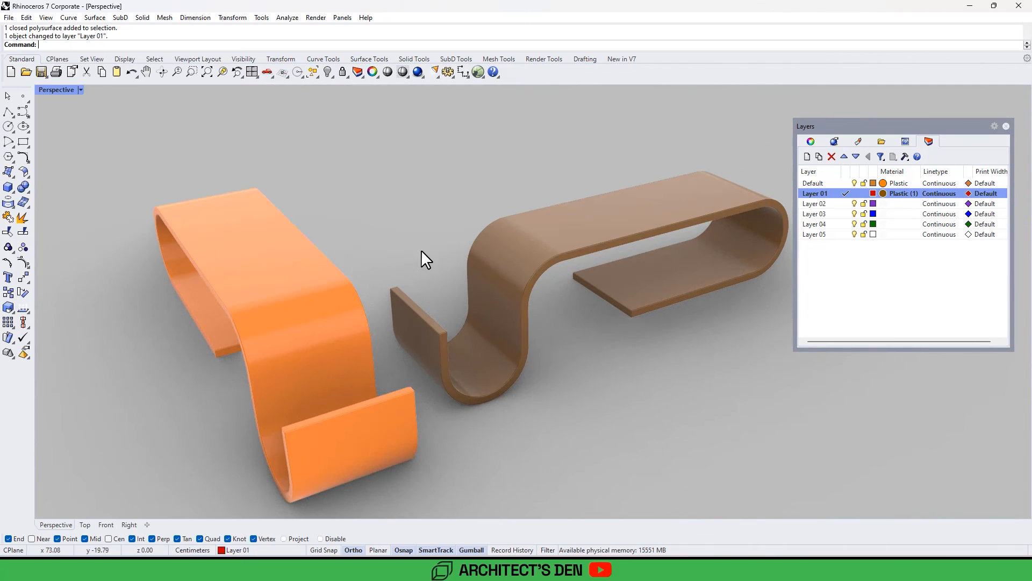
right_drag(538, 256, 540, 288)
scroll(544, 302, down, 5)
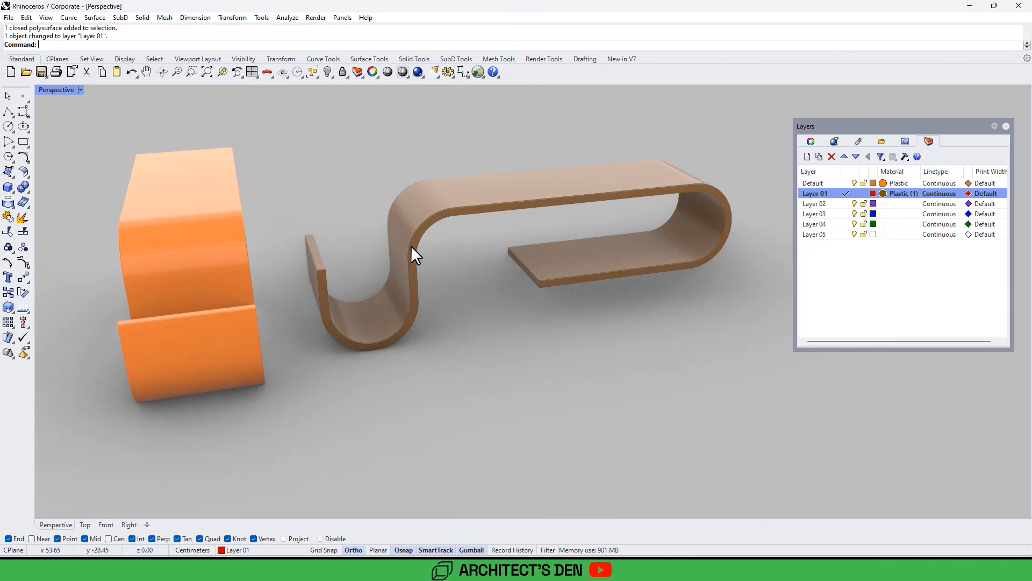
right_drag(411, 251, 233, 136)
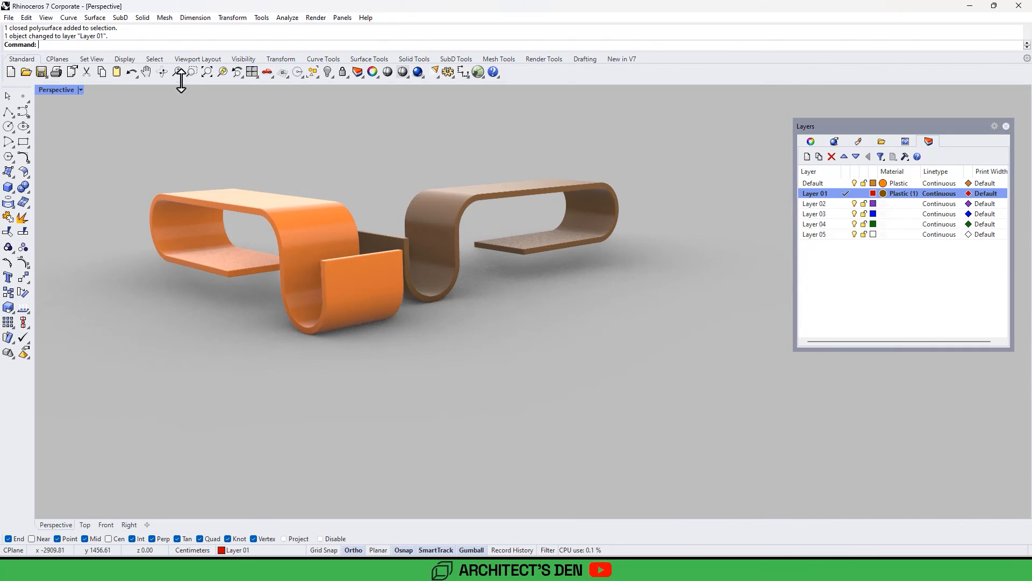
click(215, 72)
scroll(408, 124, up, 2)
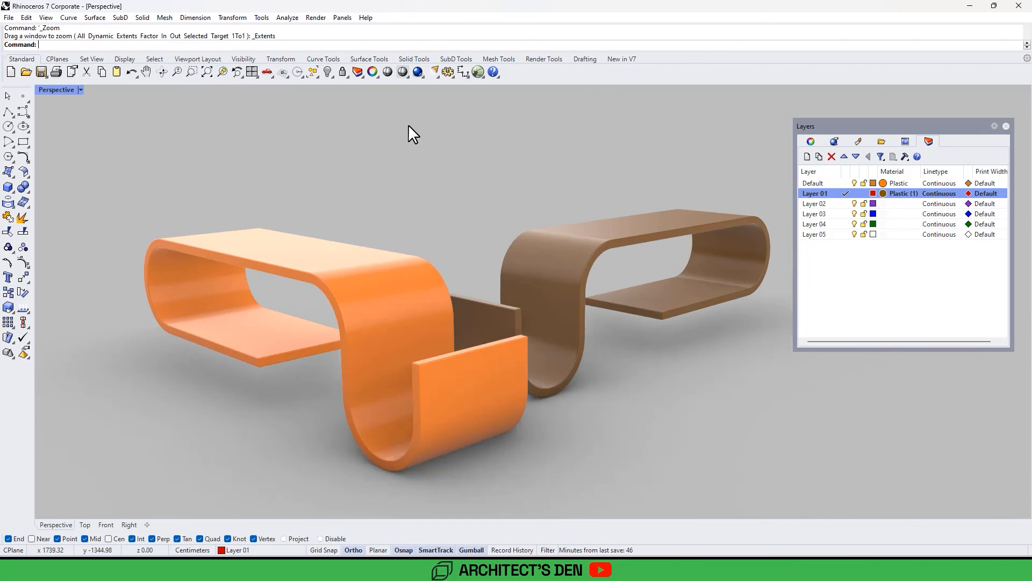